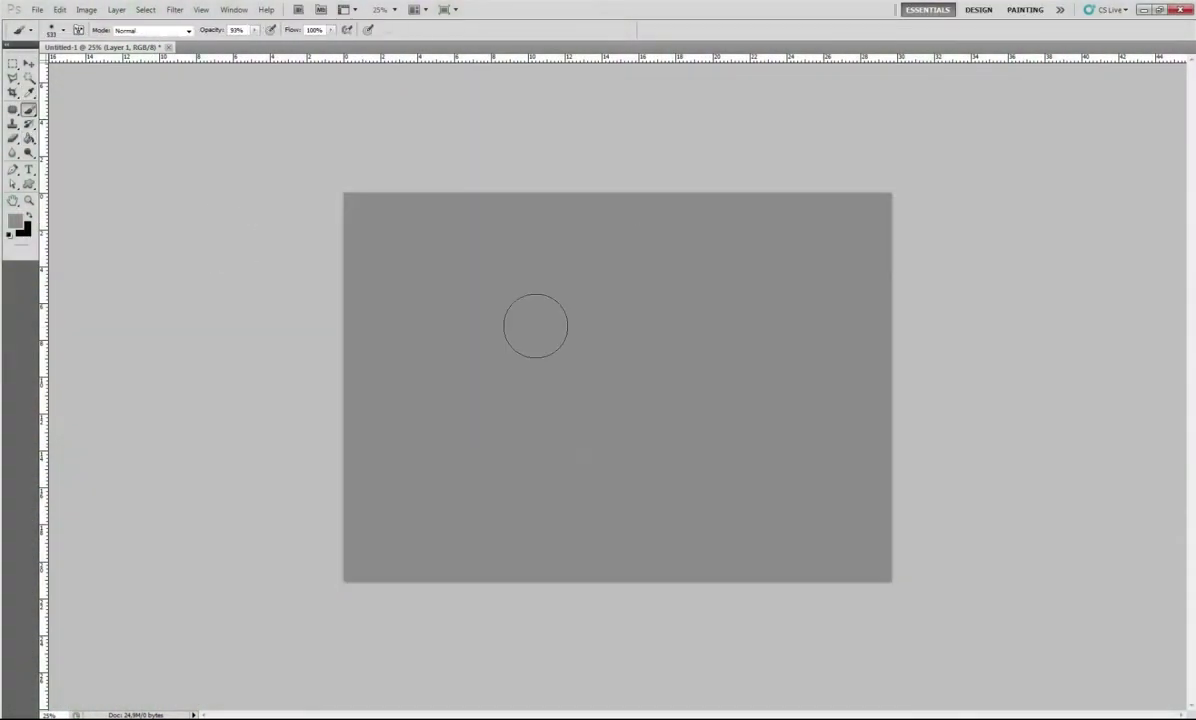
Paint soft white bokeh dabs across the grey background at 25% brush opacity.
right_click(467, 288)
key(Escape)
key(2)
key(5)
drag(456, 249, 440, 300)
right_click(507, 240)
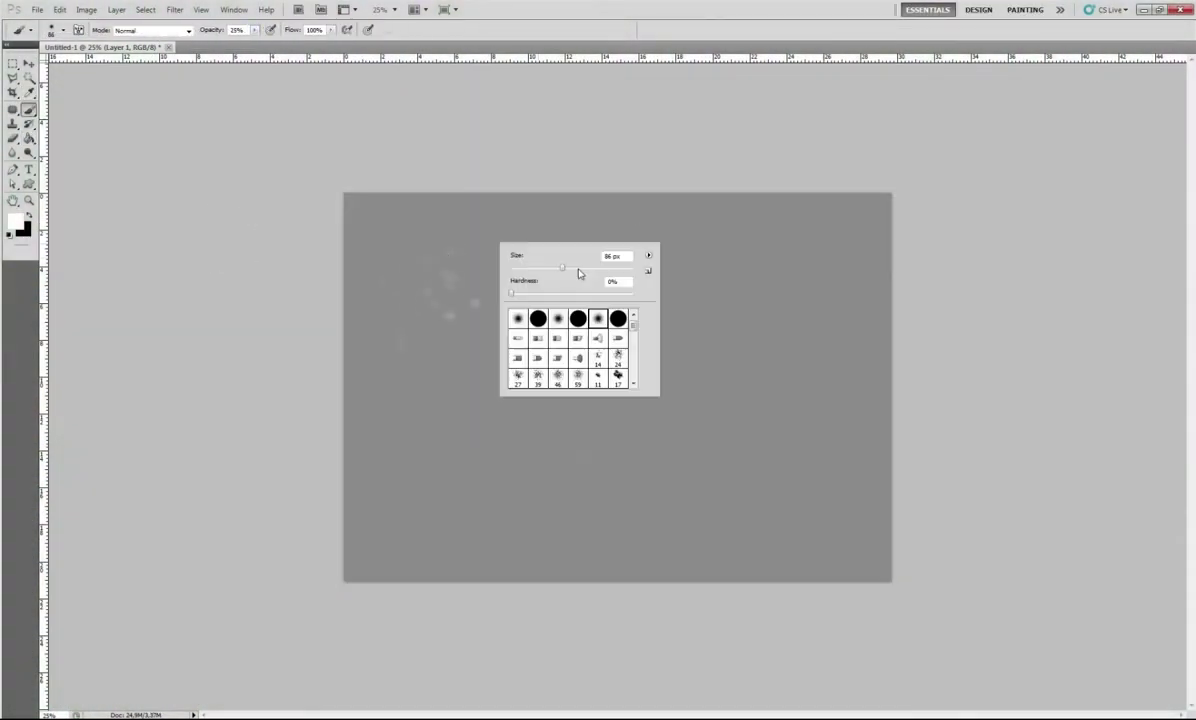
key(Escape)
drag(405, 225, 525, 268)
mouse_move(678, 315)
mouse_down()
mouse_move(758, 246)
mouse_move(827, 249)
mouse_up()
drag(807, 367, 813, 470)
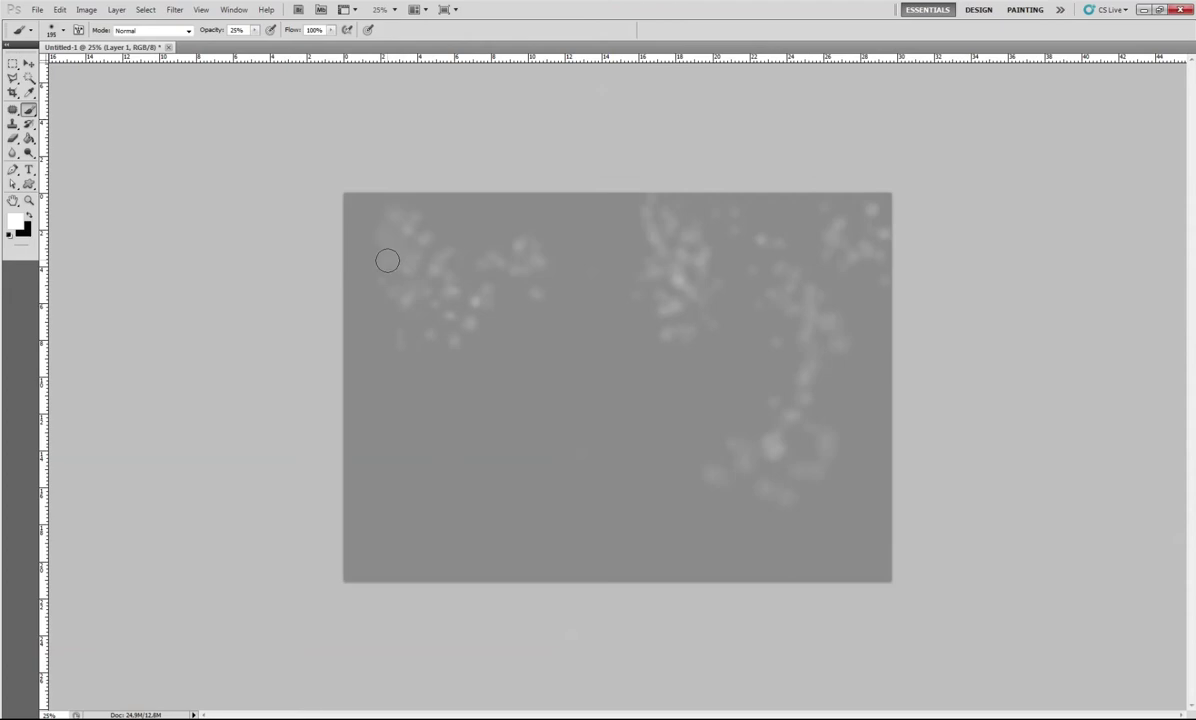
mouse_move(387, 260)
mouse_down()
mouse_move(432, 168)
mouse_move(355, 414)
mouse_move(822, 286)
mouse_move(605, 371)
mouse_move(553, 322)
mouse_up()
Use Dodge, then Burn to darken shadows on the right side and right edge.
right_click(28, 109)
click(28, 152)
right_click(480, 245)
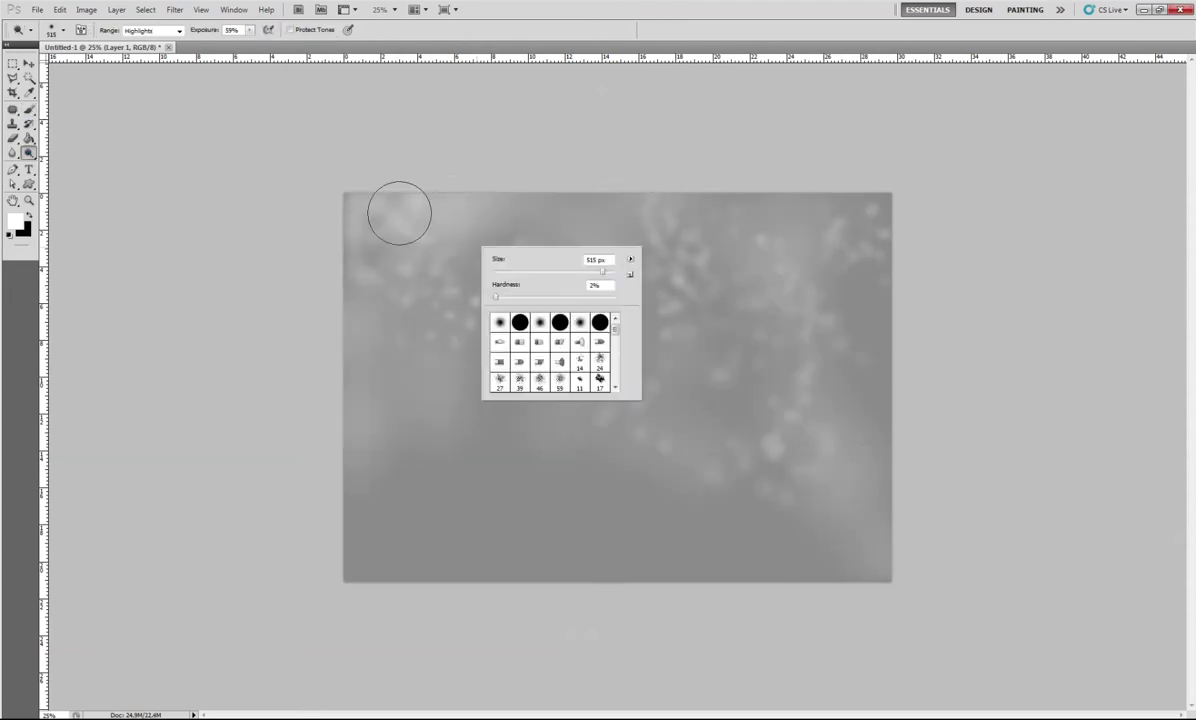
key(Escape)
key(shift+o)
right_click(683, 317)
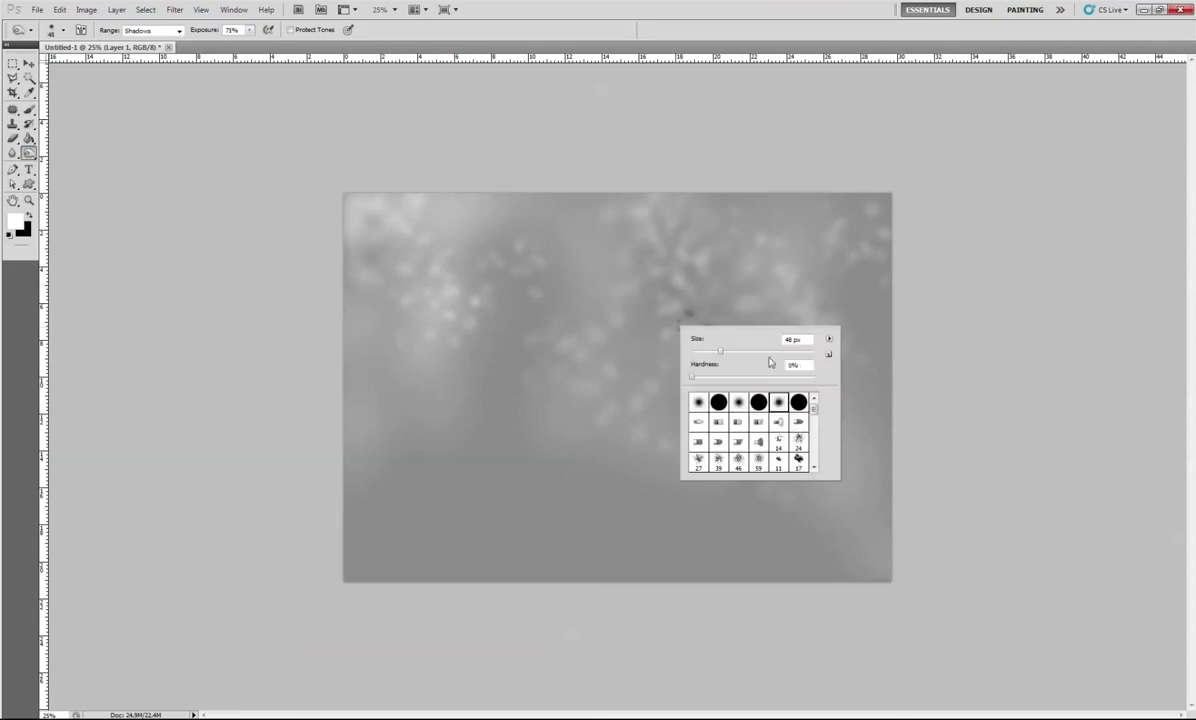
key(Escape)
drag(668, 285, 748, 365)
drag(886, 383, 865, 451)
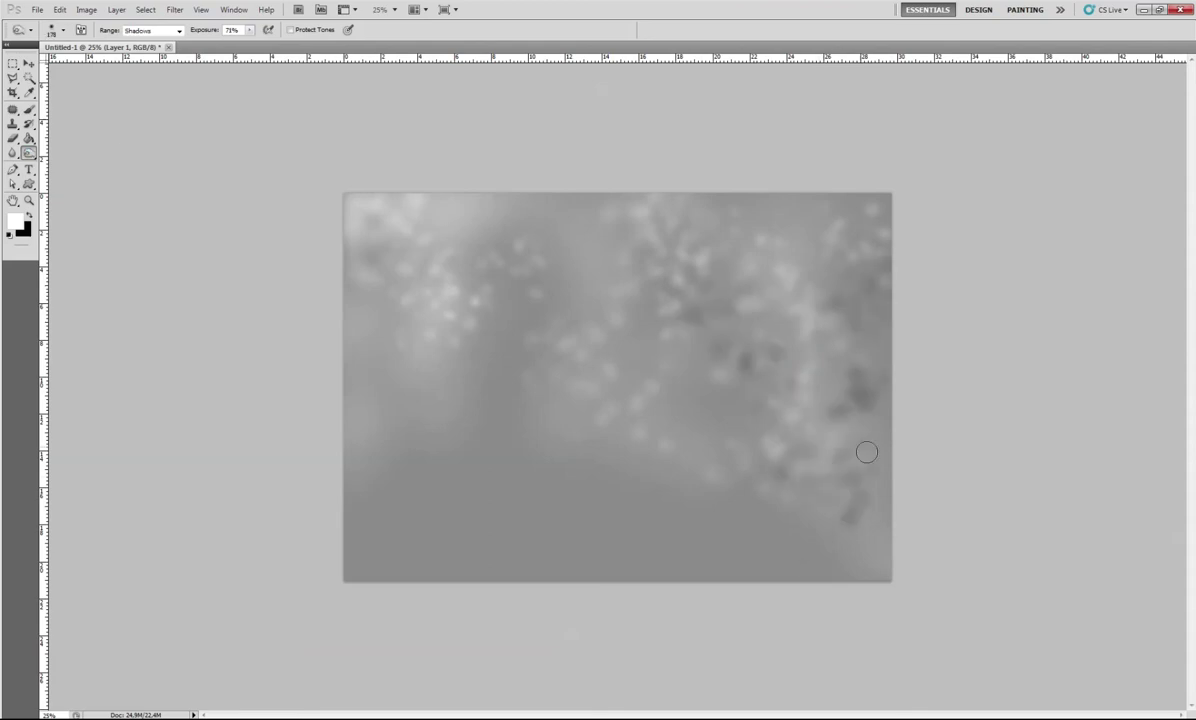
Burn darker shadows across the bottom and lower-left of the background with a larger brush.
right_click(707, 467)
right_click(467, 467)
key(Escape)
mouse_move(800, 545)
mouse_down()
mouse_move(365, 570)
mouse_move(455, 460)
mouse_up()
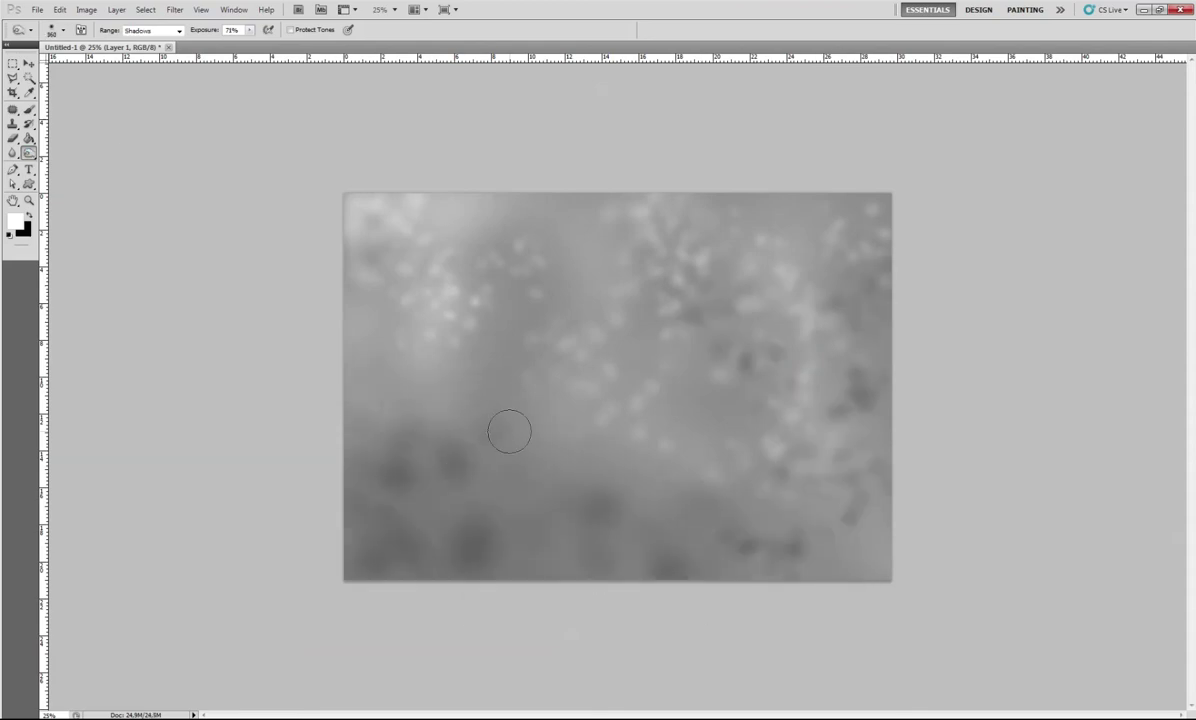
right_click(507, 427)
key(Escape)
mouse_move(494, 286)
mouse_down()
mouse_move(475, 272)
mouse_move(425, 315)
mouse_move(448, 427)
mouse_move(485, 400)
mouse_up()
Add contrast in Levels, raising the black input to 54.
key(ctrl+l)
drag(229, 302, 207, 302)
drag(70, 302, 103, 302)
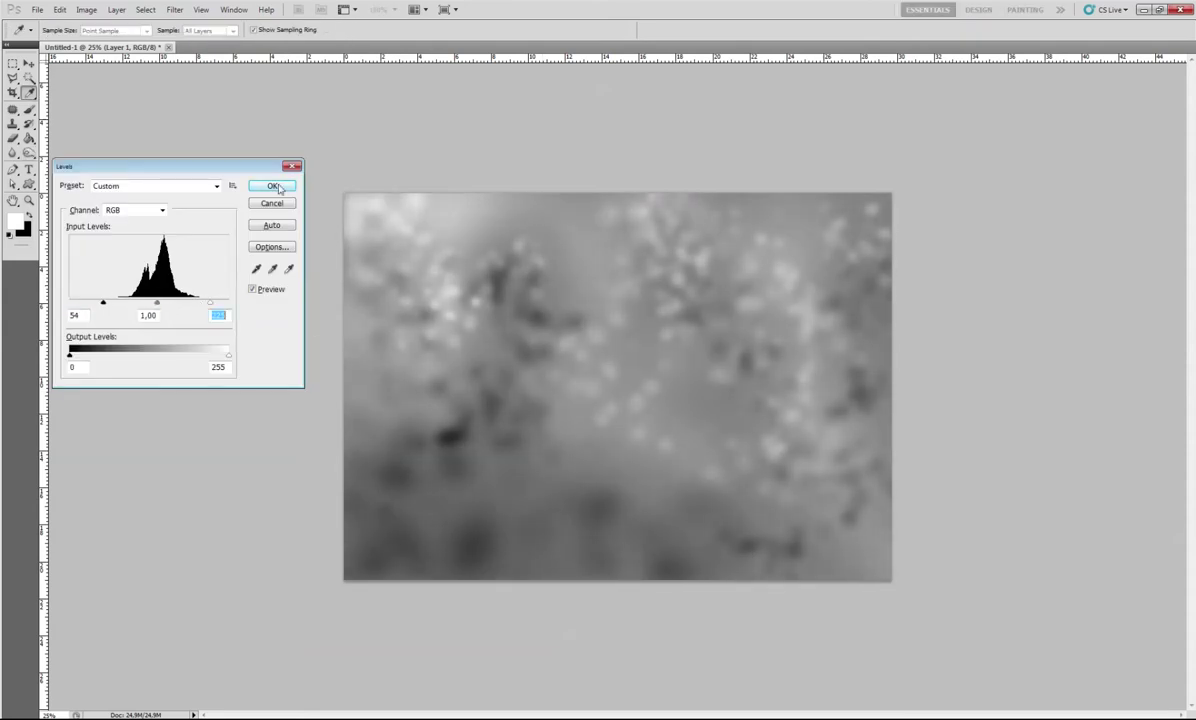
Apply the Levels change, darken the area left of centre, and dodge the upper-left highlights.
click(271, 186)
key(b)
drag(445, 413, 360, 395)
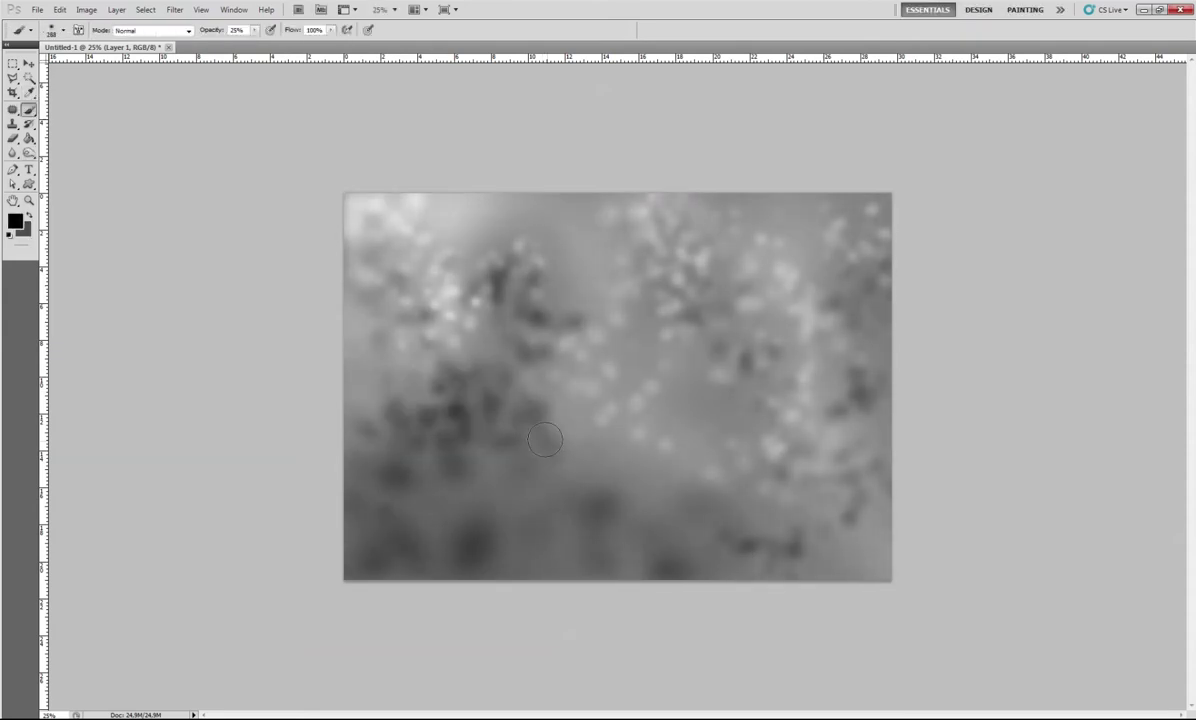
key(o)
drag(353, 337, 390, 345)
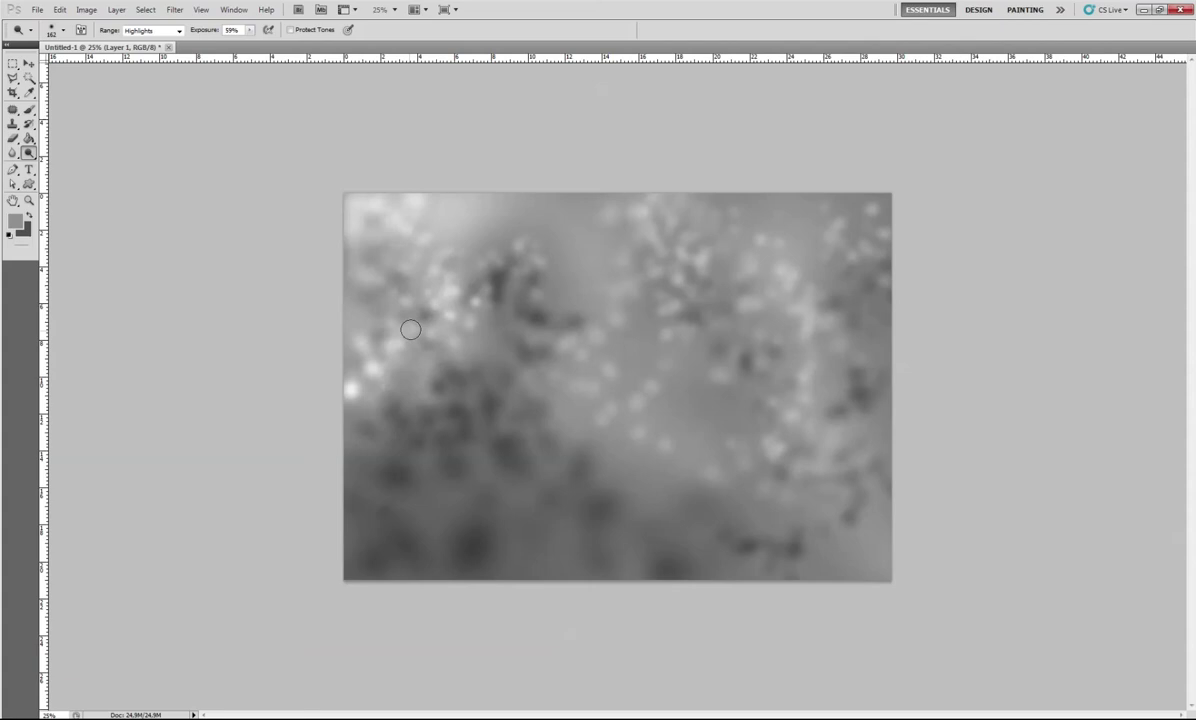
Brighten small bokeh highlights and paint soft white light along the top of the background.
key(bracketleft)
key(bracketleft)
key(bracketleft)
mouse_move(355, 245)
mouse_down()
mouse_move(437, 260)
mouse_move(750, 375)
mouse_up()
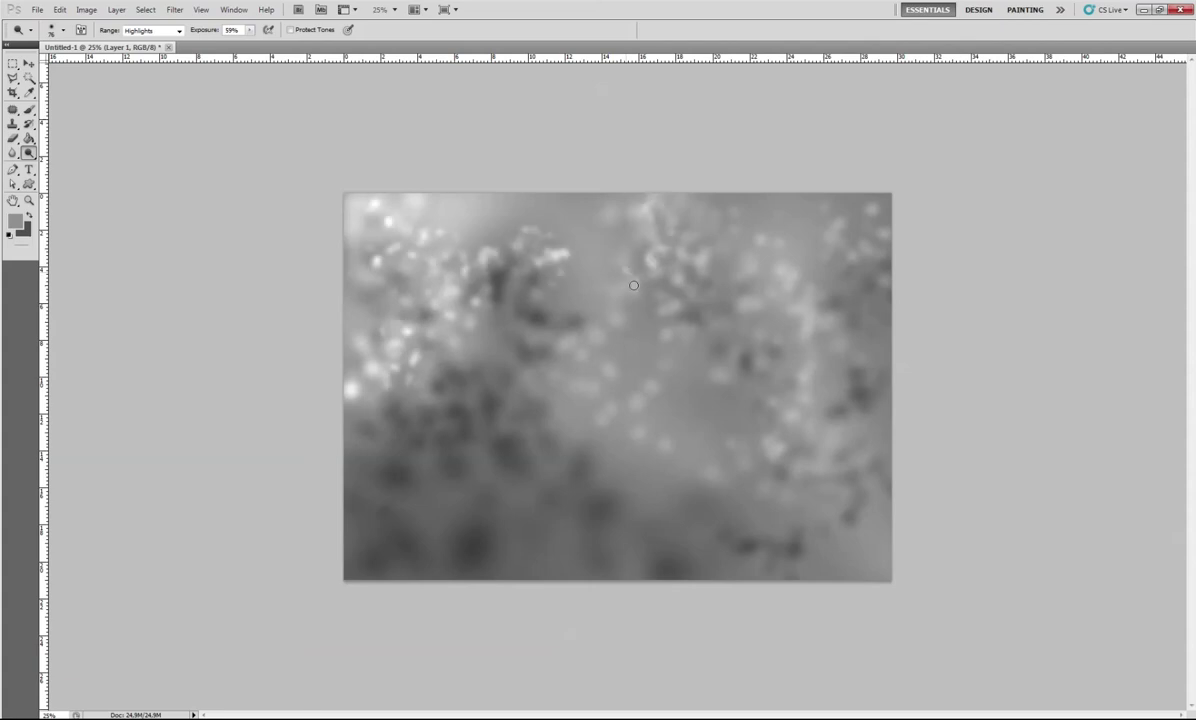
key(b)
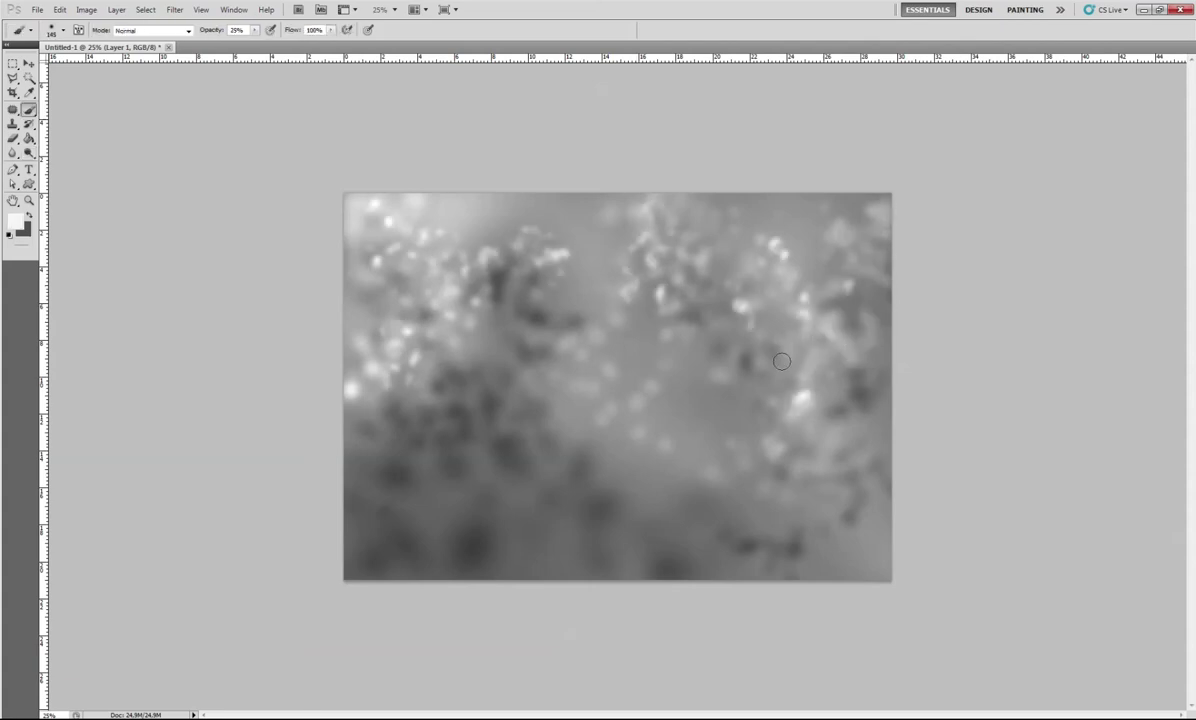
mouse_move(478, 195)
mouse_down()
mouse_move(569, 224)
mouse_move(392, 206)
mouse_move(352, 297)
mouse_move(721, 190)
mouse_move(601, 195)
mouse_move(617, 318)
mouse_move(790, 505)
mouse_up()
key(bracketright)
key(bracketright)
key(bracketright)
On a new layer, paint a dark diagonal branch band with a thin twig rising on the right.
key(x)
right_click(621, 299)
key(Return)
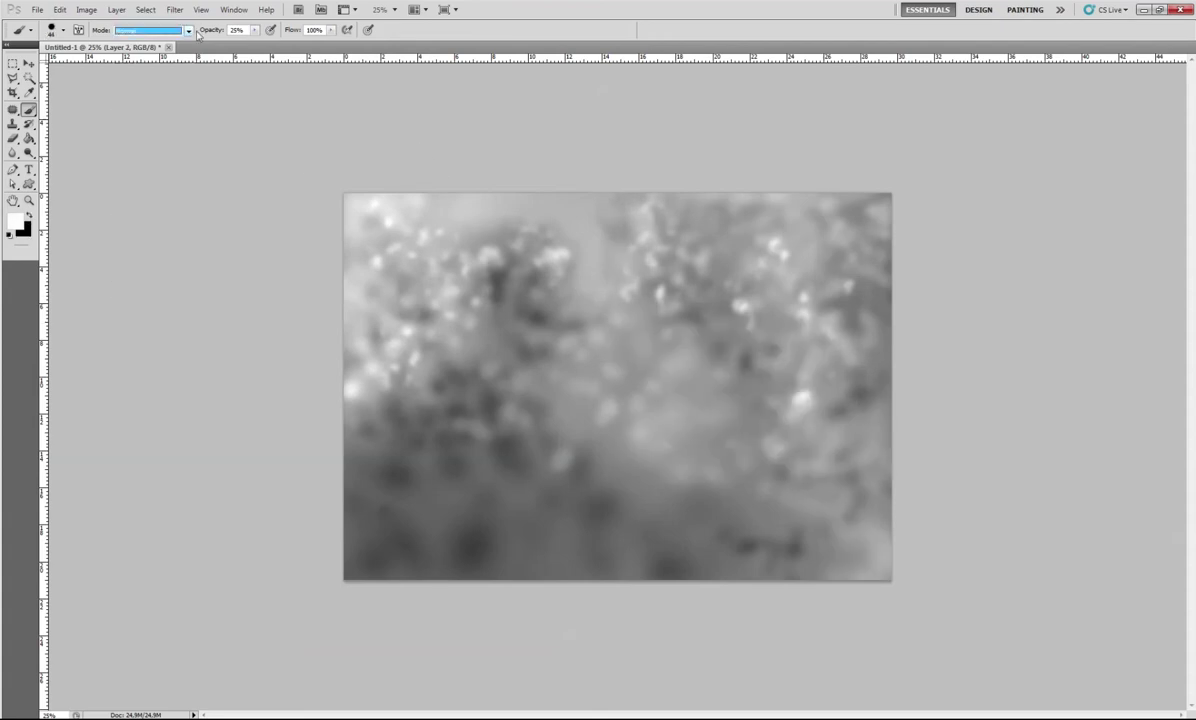
key(ctrl+shift+alt+n)
drag(335, 440, 790, 578)
key(bracketleft)
key(bracketleft)
key(bracketleft)
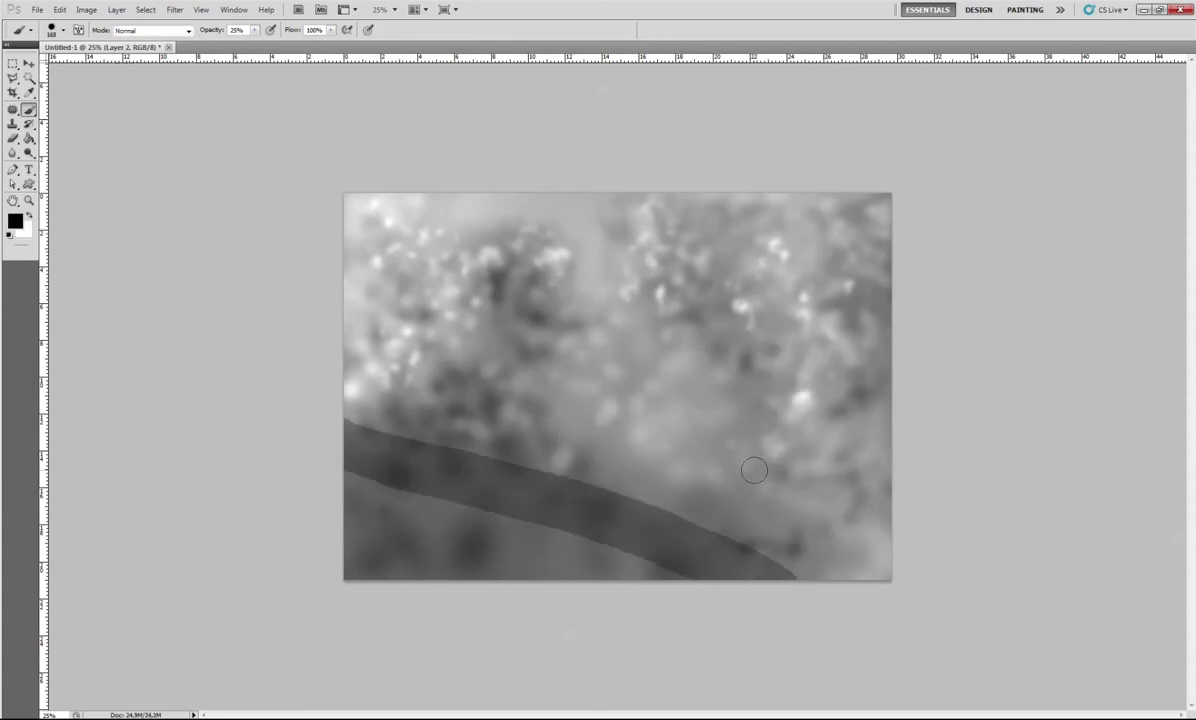
mouse_move(702, 540)
mouse_down()
mouse_move(765, 408)
mouse_move(795, 416)
mouse_up()
mouse_move(435, 497)
mouse_down()
mouse_move(350, 470)
mouse_move(681, 569)
mouse_move(569, 542)
mouse_move(345, 552)
mouse_up()
drag(690, 530, 665, 480)
Paint white highlights along the length of the branch.
key(x)
key(bracketleft)
key(bracketleft)
key(bracketleft)
drag(350, 428, 574, 494)
mouse_move(445, 460)
mouse_down()
mouse_move(700, 522)
mouse_move(745, 545)
mouse_up()
mouse_move(322, 405)
mouse_down()
mouse_move(635, 494)
mouse_move(464, 434)
mouse_up()
Smooth and blend the branch strokes with the Mixer Brush.
key(shift+b)
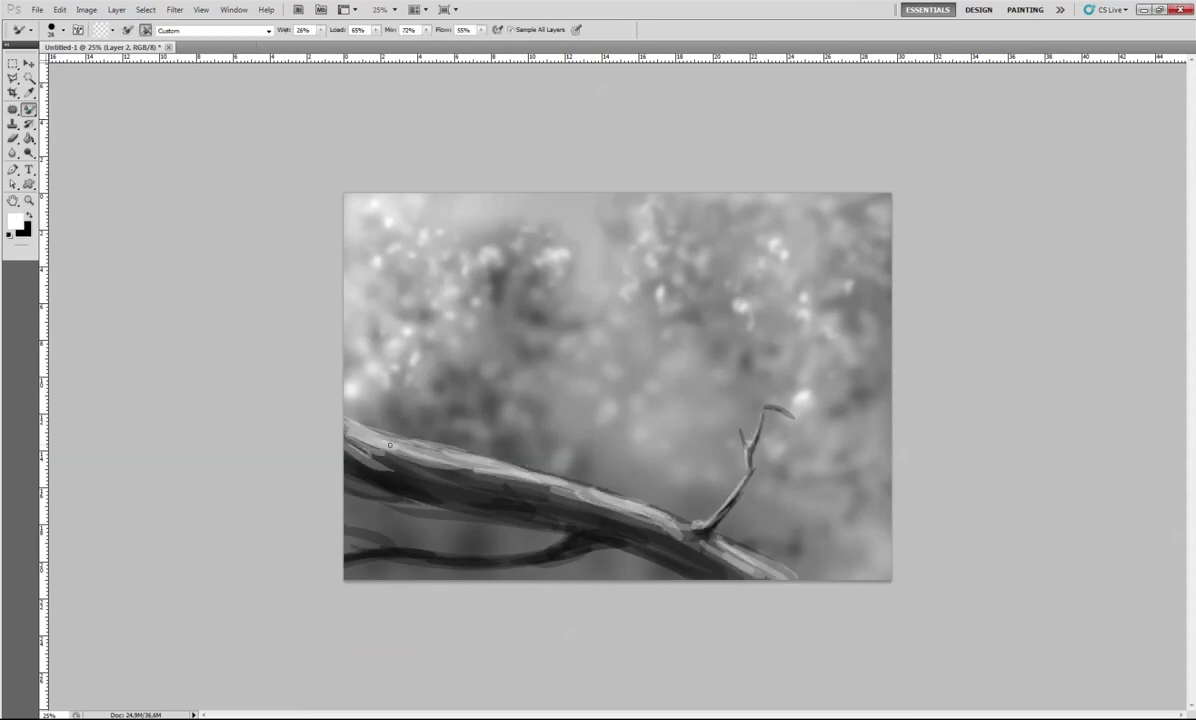
right_click(416, 440)
key(Escape)
drag(440, 434, 352, 440)
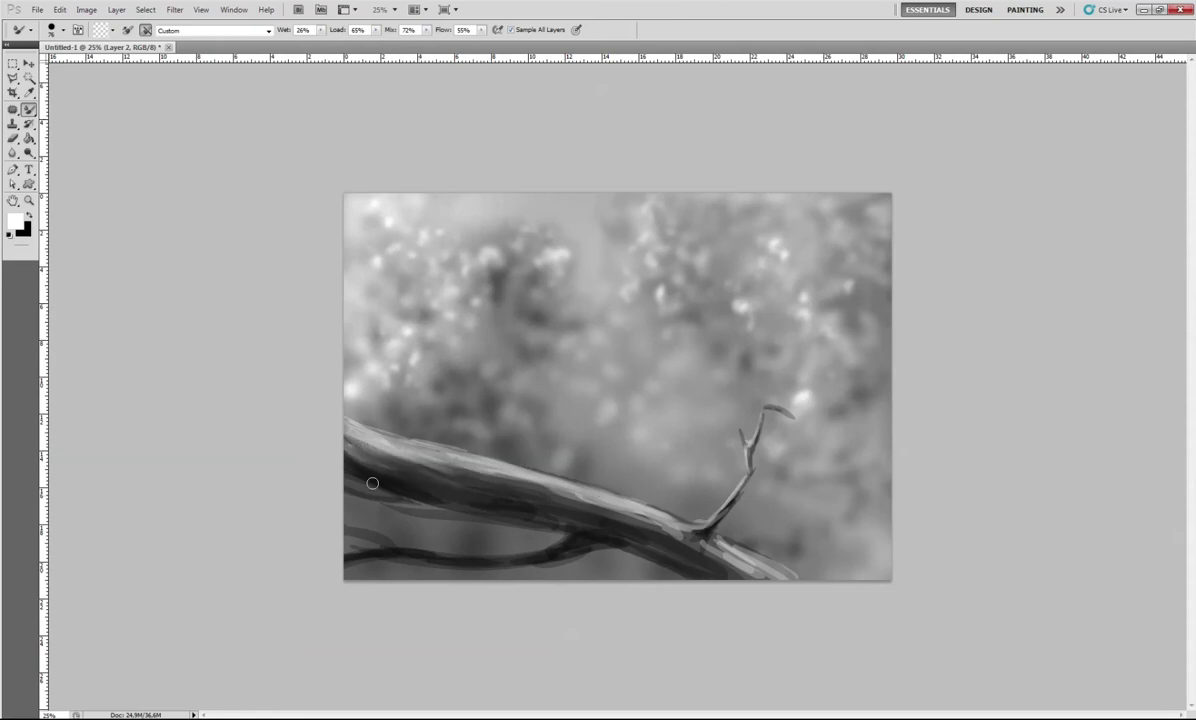
drag(628, 546, 700, 525)
drag(610, 495, 480, 450)
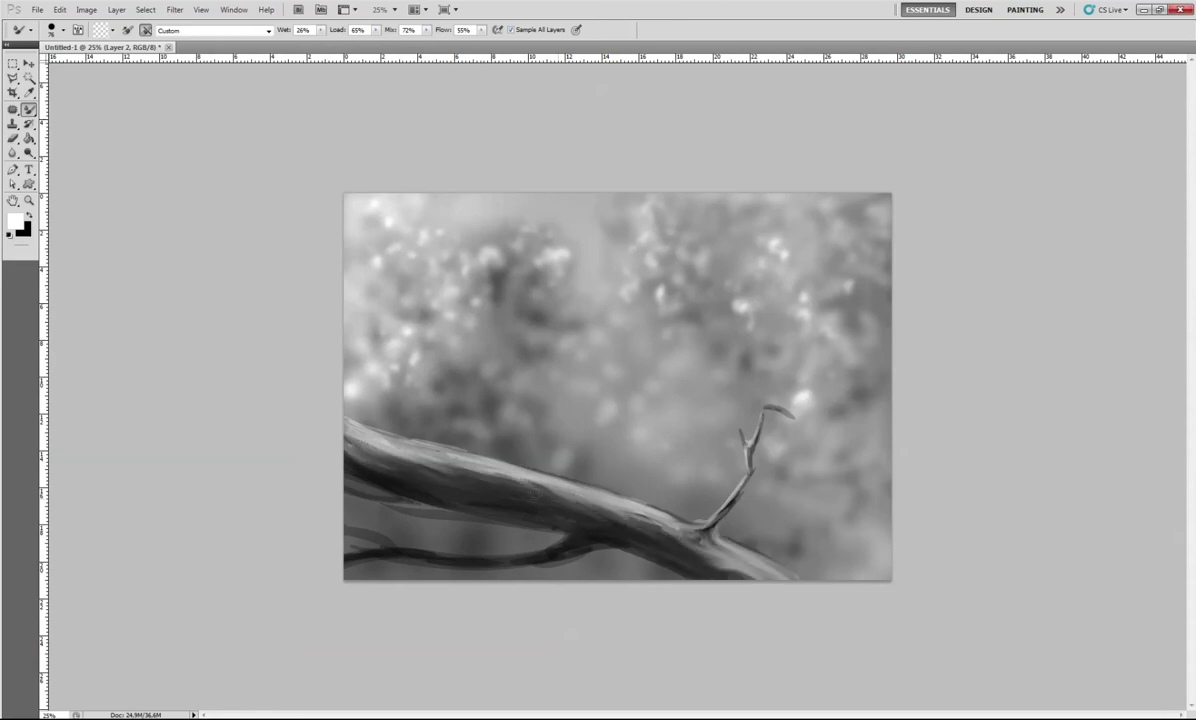
key(shift+b)
Lightly sketch the snake's head, looping coils over the branch, and a faint mantis with a small hard brush.
key(b)
right_click(483, 437)
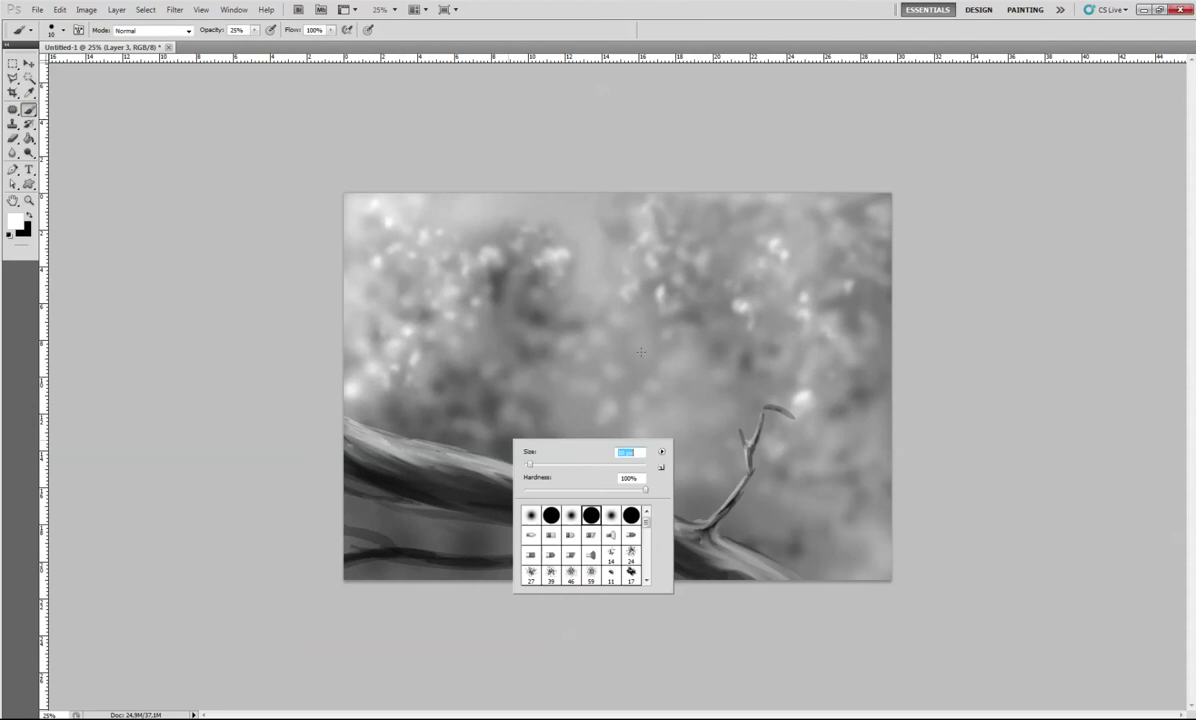
drag(632, 356, 666, 364)
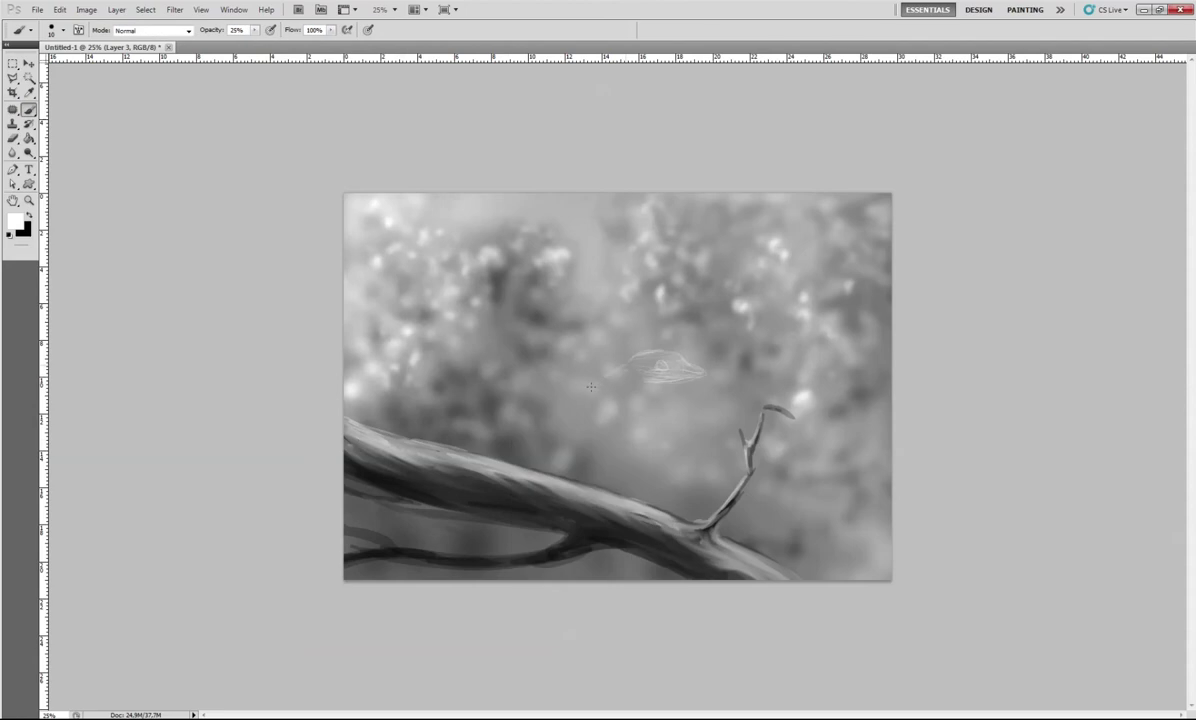
drag(778, 355, 795, 405)
alt+click(768, 405)
drag(610, 365, 588, 340)
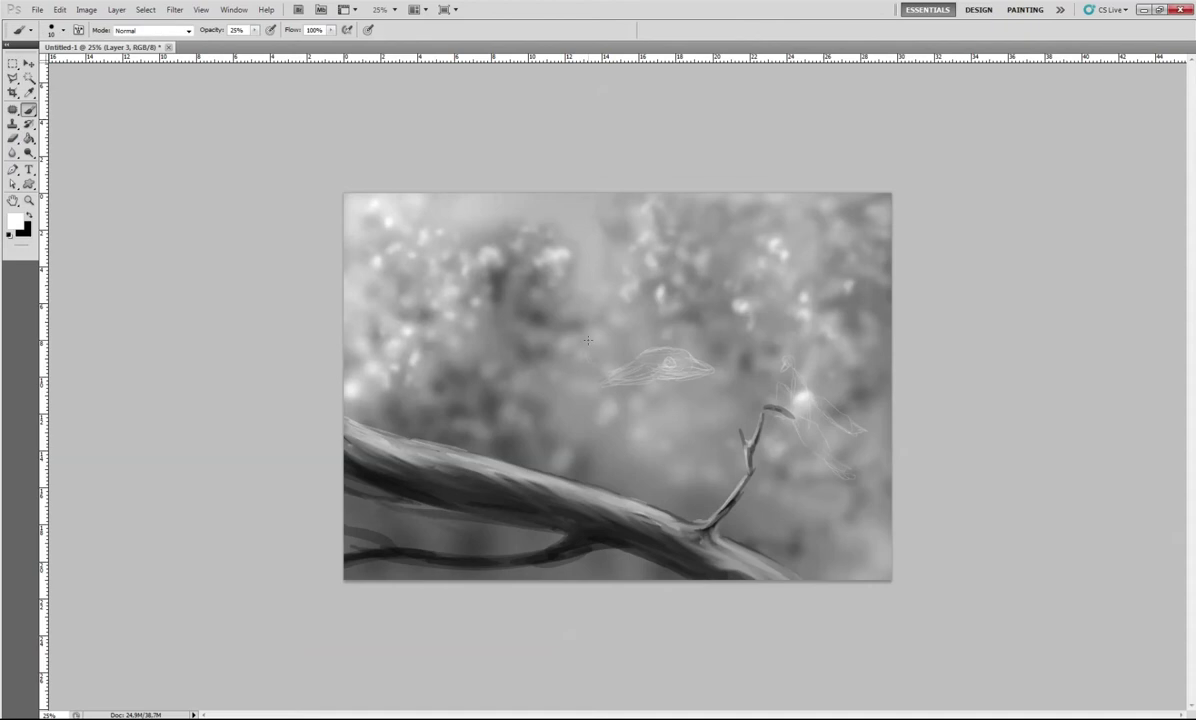
drag(618, 451, 537, 466)
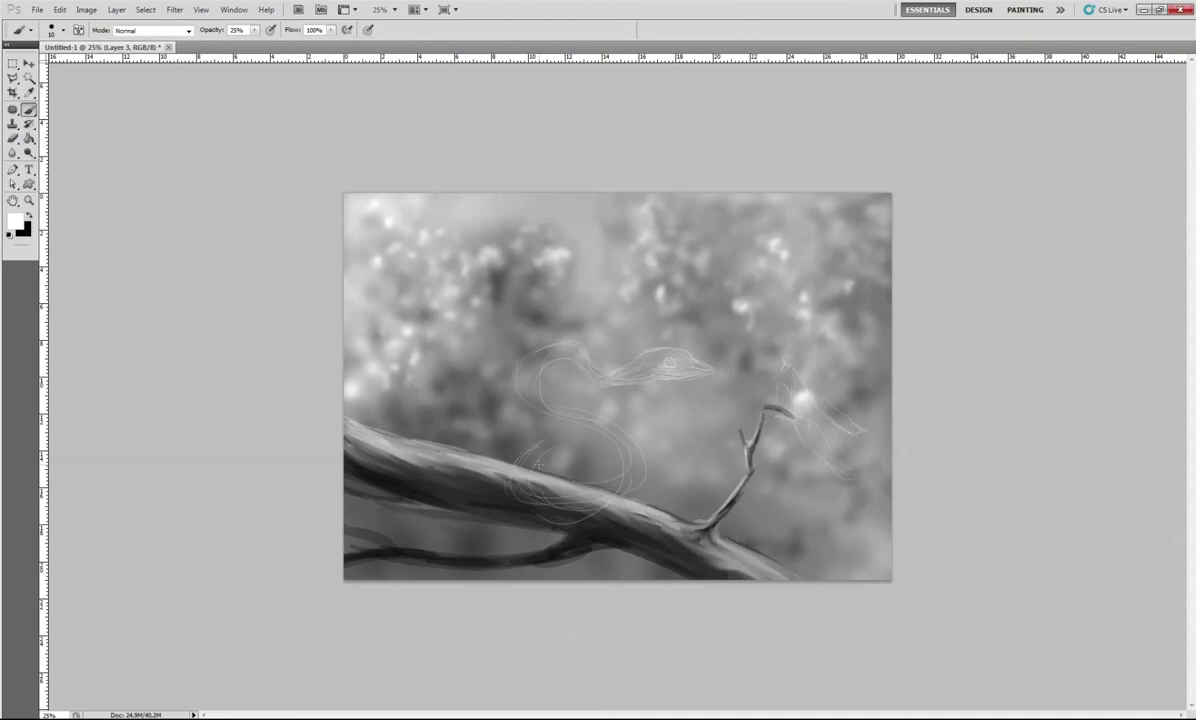
drag(453, 459, 556, 500)
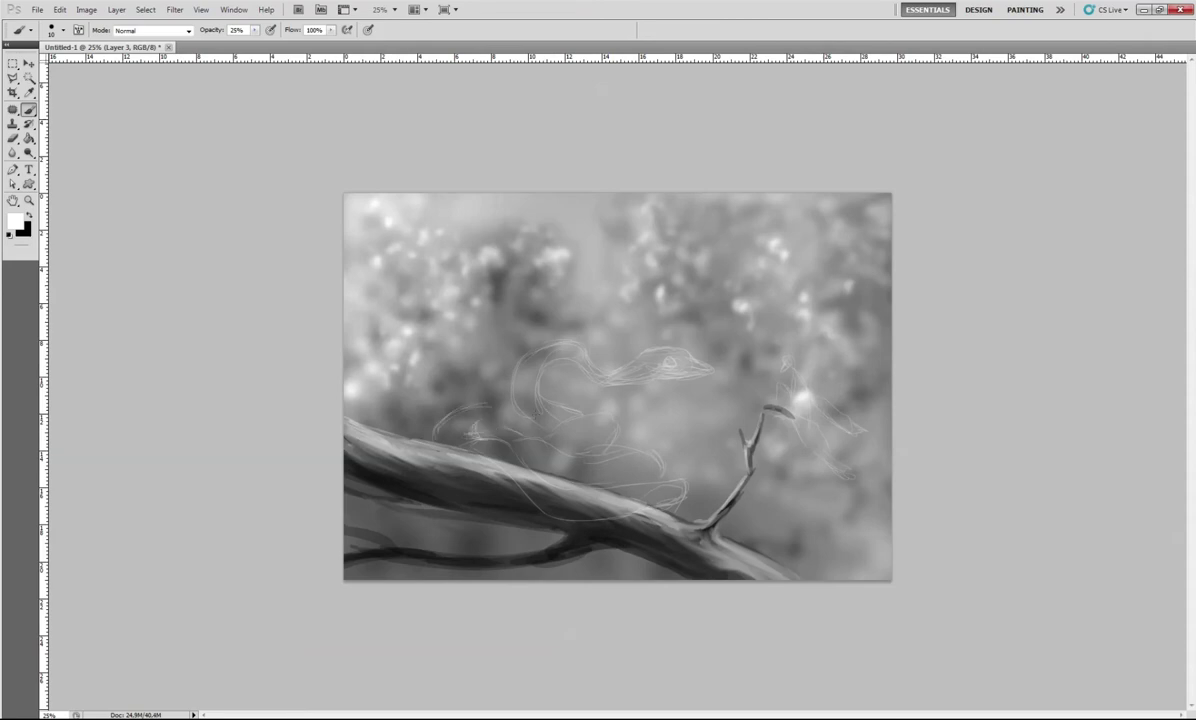
drag(526, 411, 602, 474)
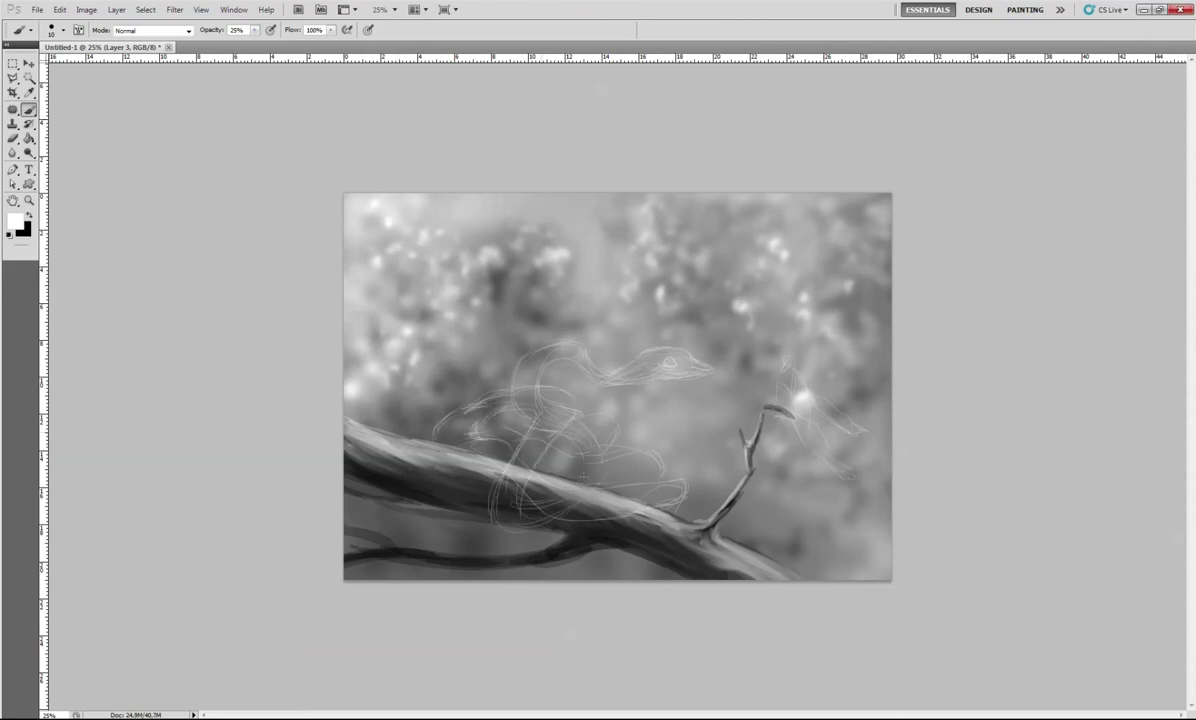
Trace the snake's neck, coils and tail in dark black lines.
key(x)
drag(513, 366, 522, 422)
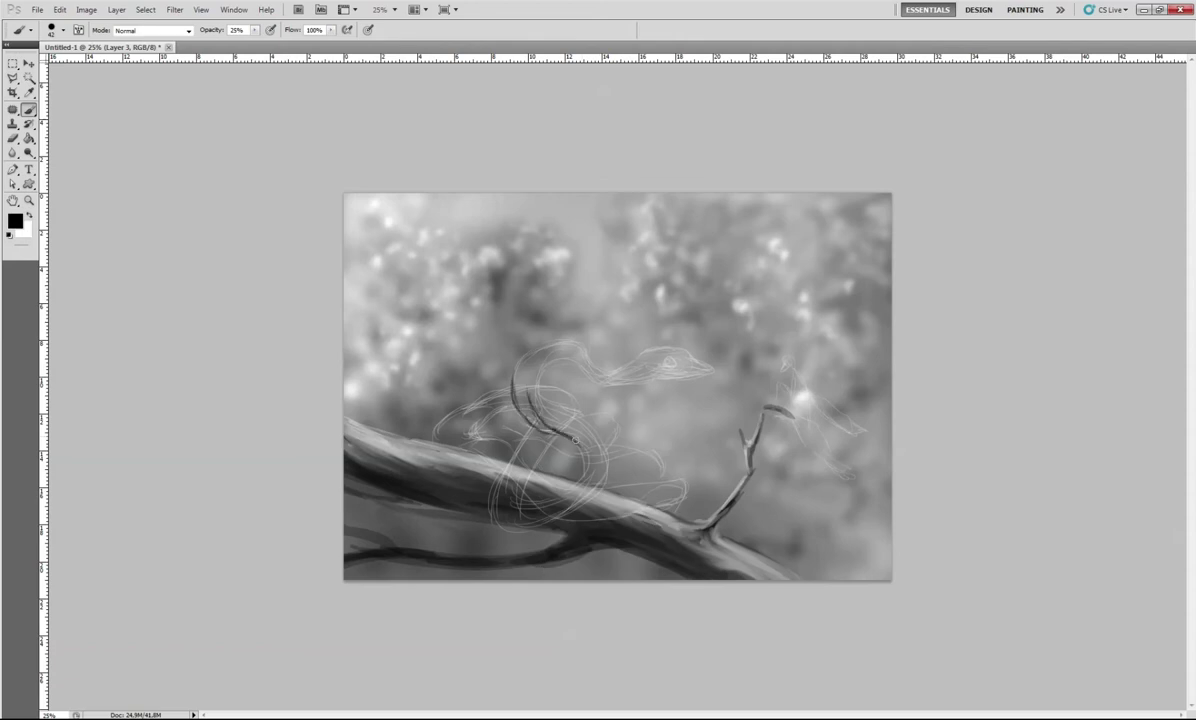
drag(595, 485, 490, 500)
drag(520, 420, 563, 386)
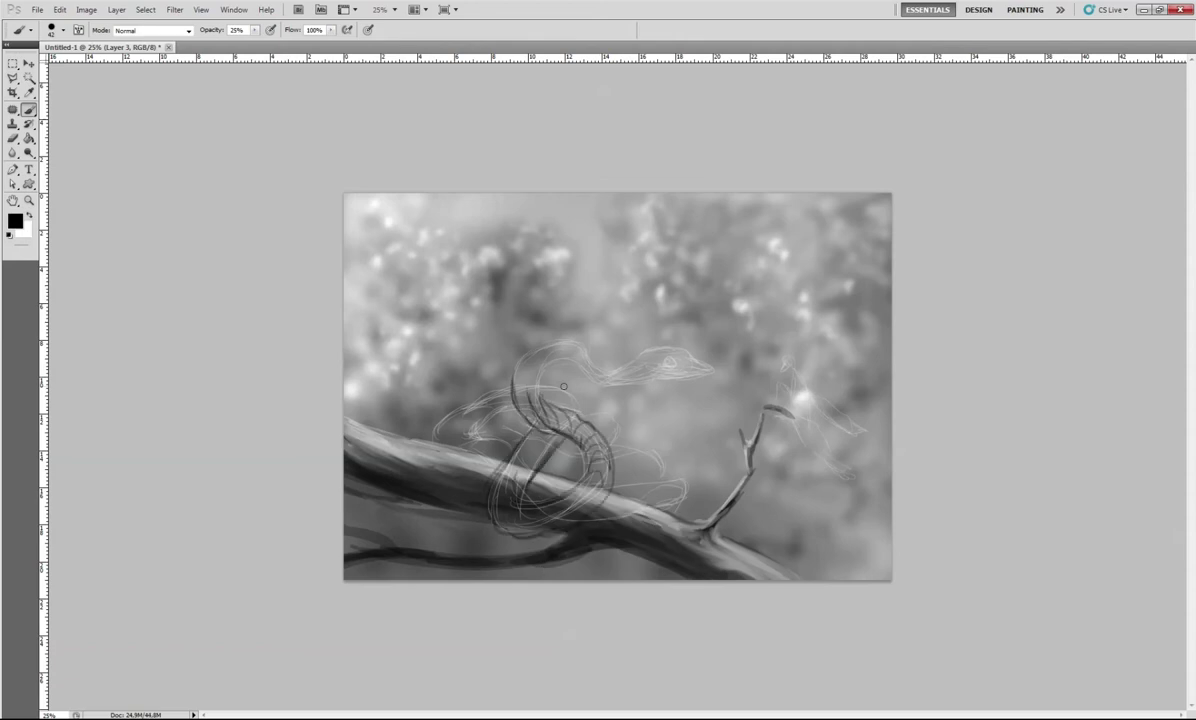
drag(616, 521, 654, 473)
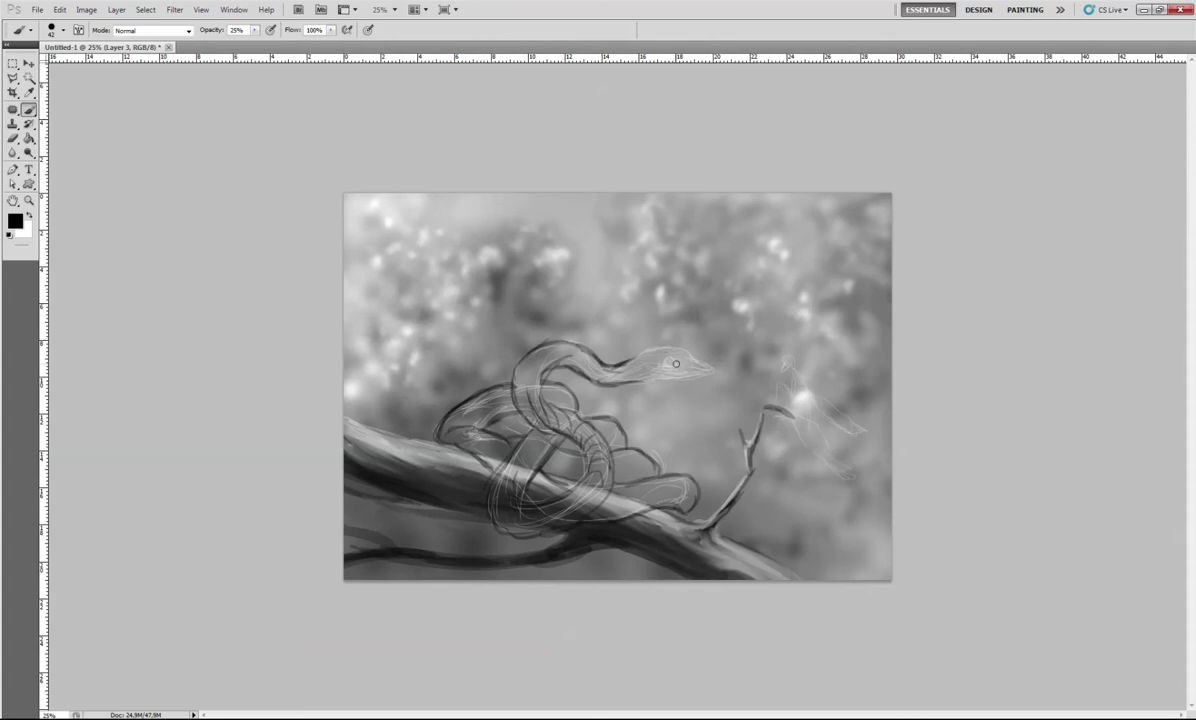
mouse_move(641, 476)
mouse_down()
mouse_move(595, 456)
mouse_move(615, 490)
mouse_move(572, 472)
mouse_up()
Sample a dark grey and fill the snake's lower coil at 100% opacity.
alt+click(633, 466)
key(0)
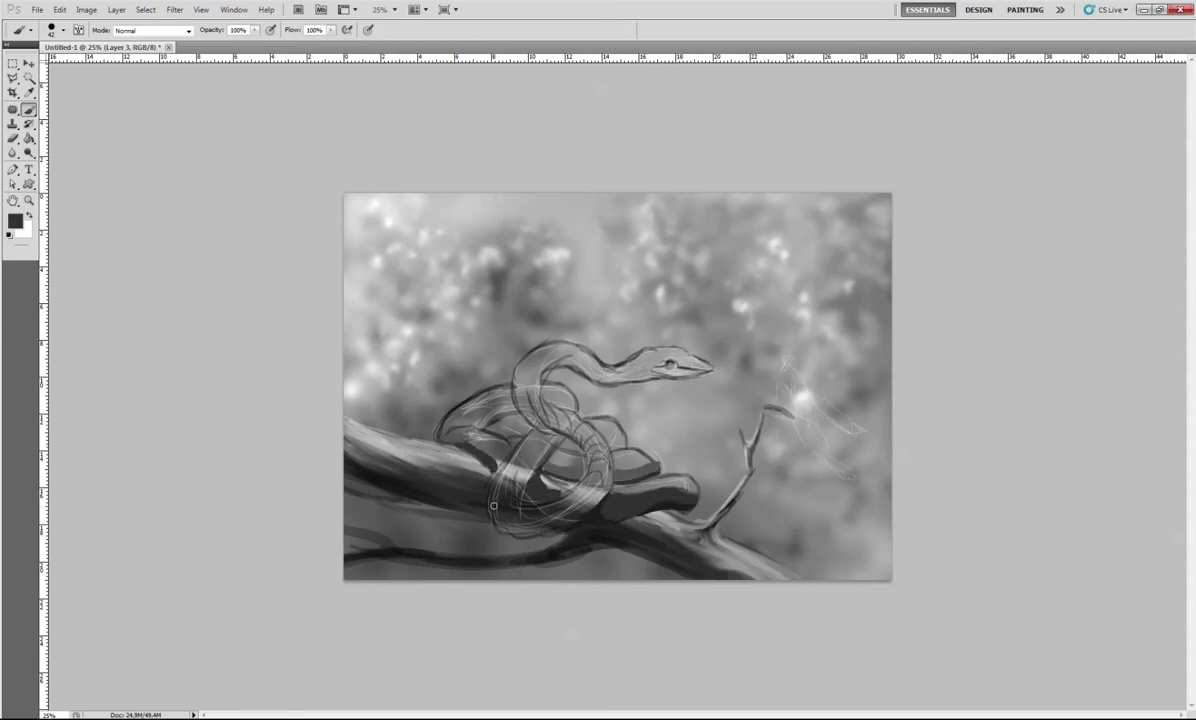
drag(493, 506, 541, 521)
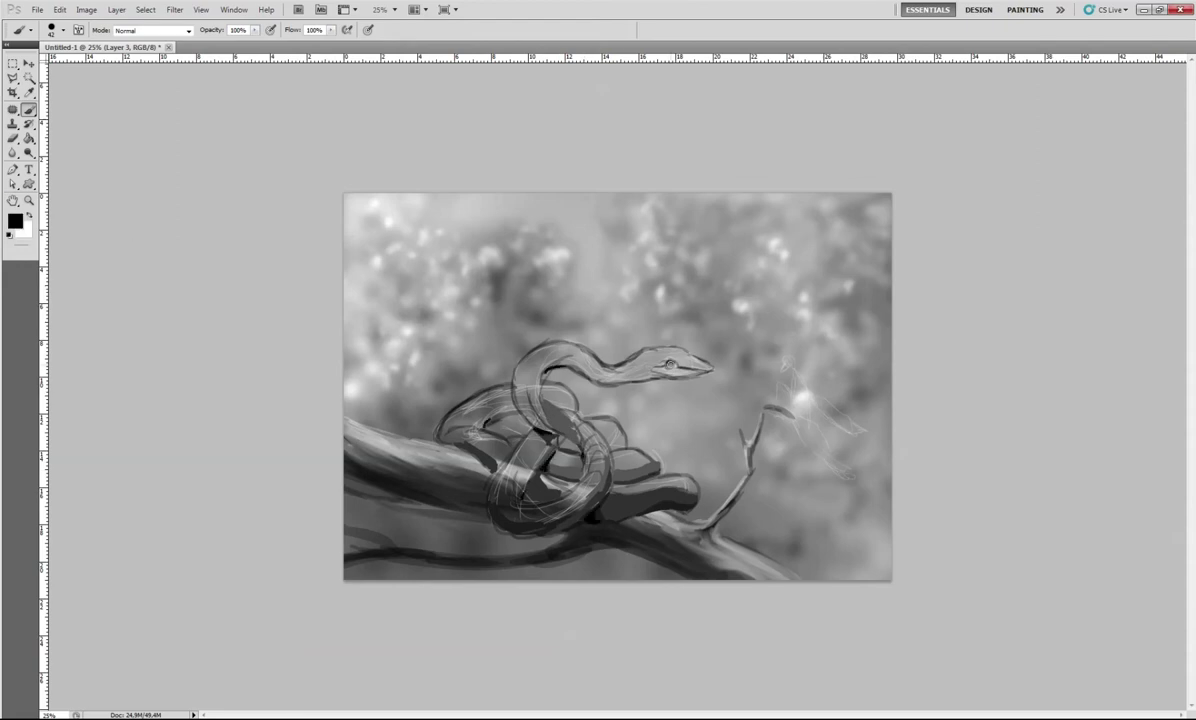
scroll(603, 430, up, 2)
Paint sampled light grey highlights across the snake's upper loop, middle and lower coils.
alt+click(411, 467)
drag(476, 470, 462, 525)
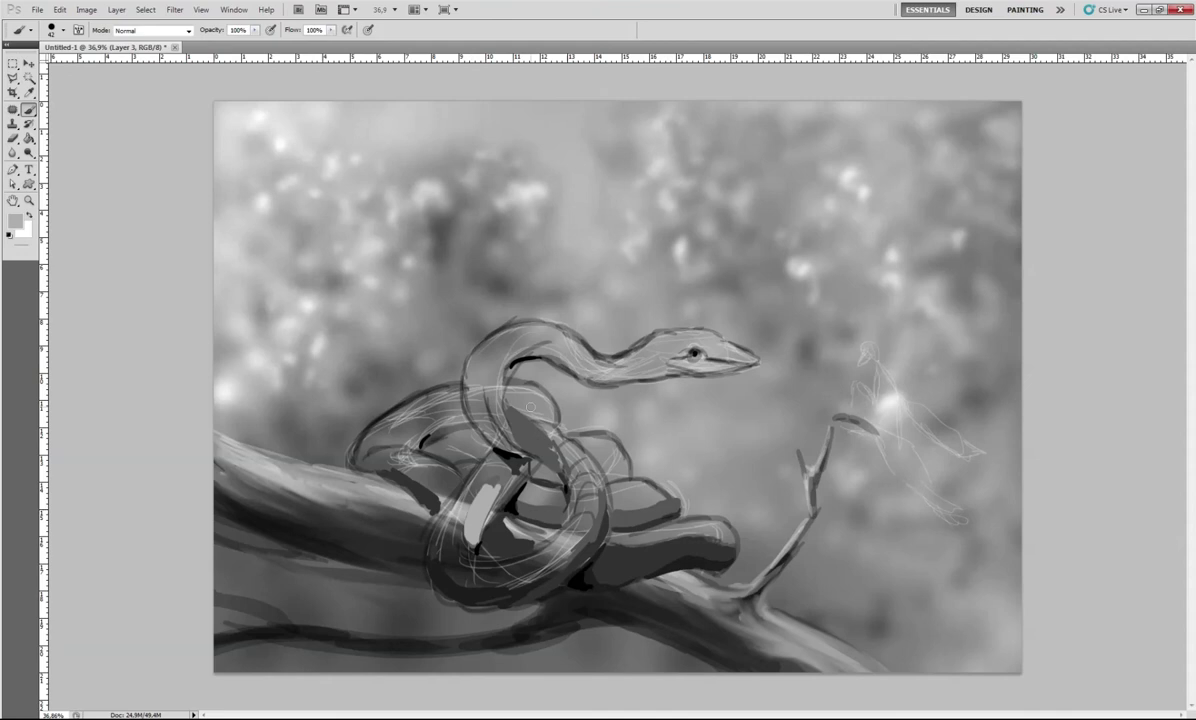
drag(480, 322, 530, 310)
drag(550, 450, 540, 503)
drag(545, 408, 515, 488)
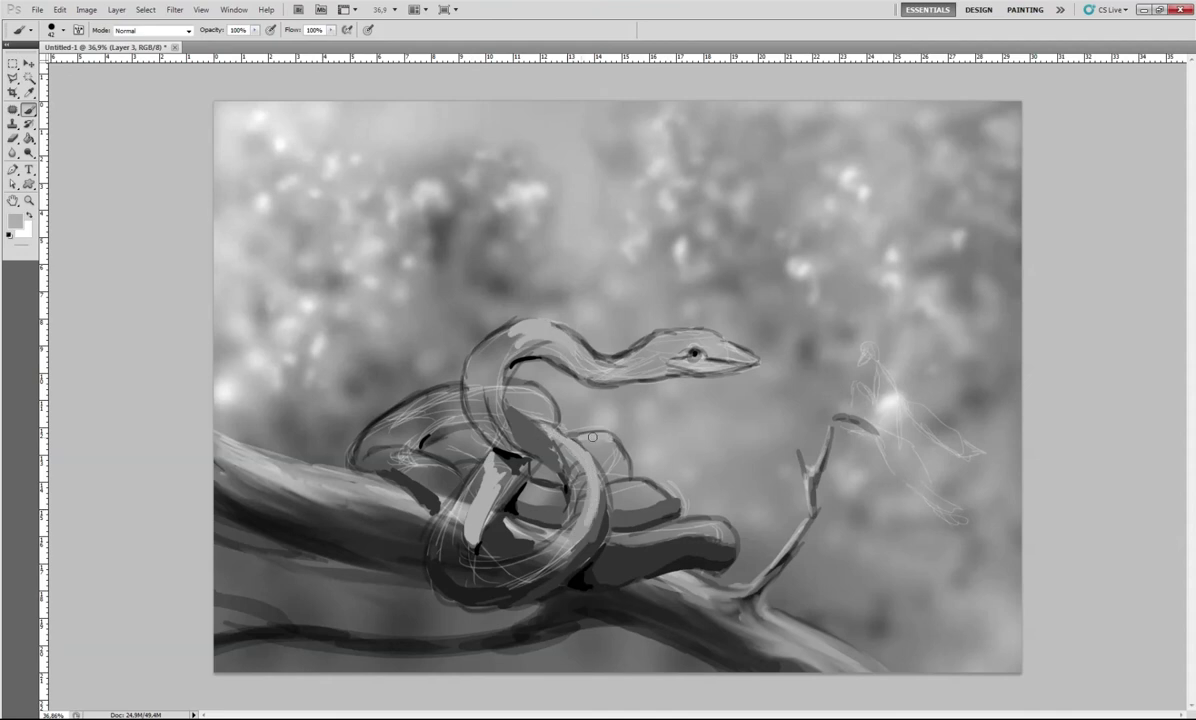
drag(575, 455, 615, 460)
drag(590, 495, 668, 500)
drag(345, 415, 435, 365)
Darken the middle coil's interior and cover the black patch on the left coil with sampled greys.
alt+click(458, 391)
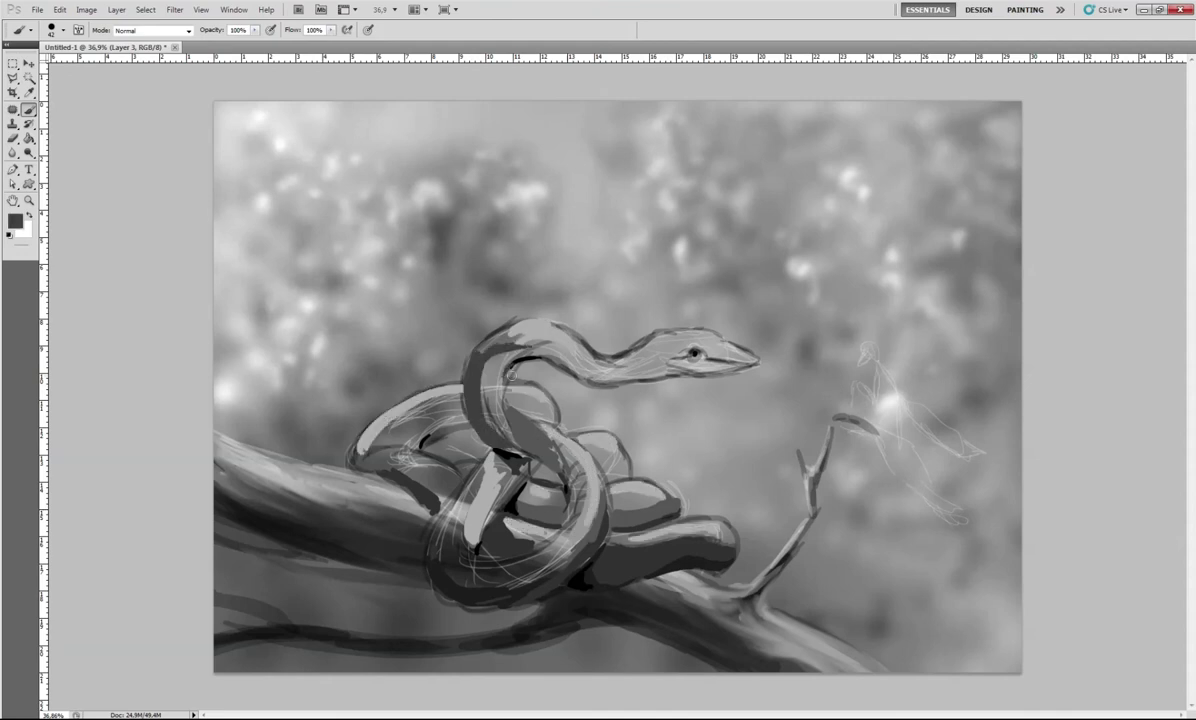
drag(528, 425, 536, 530)
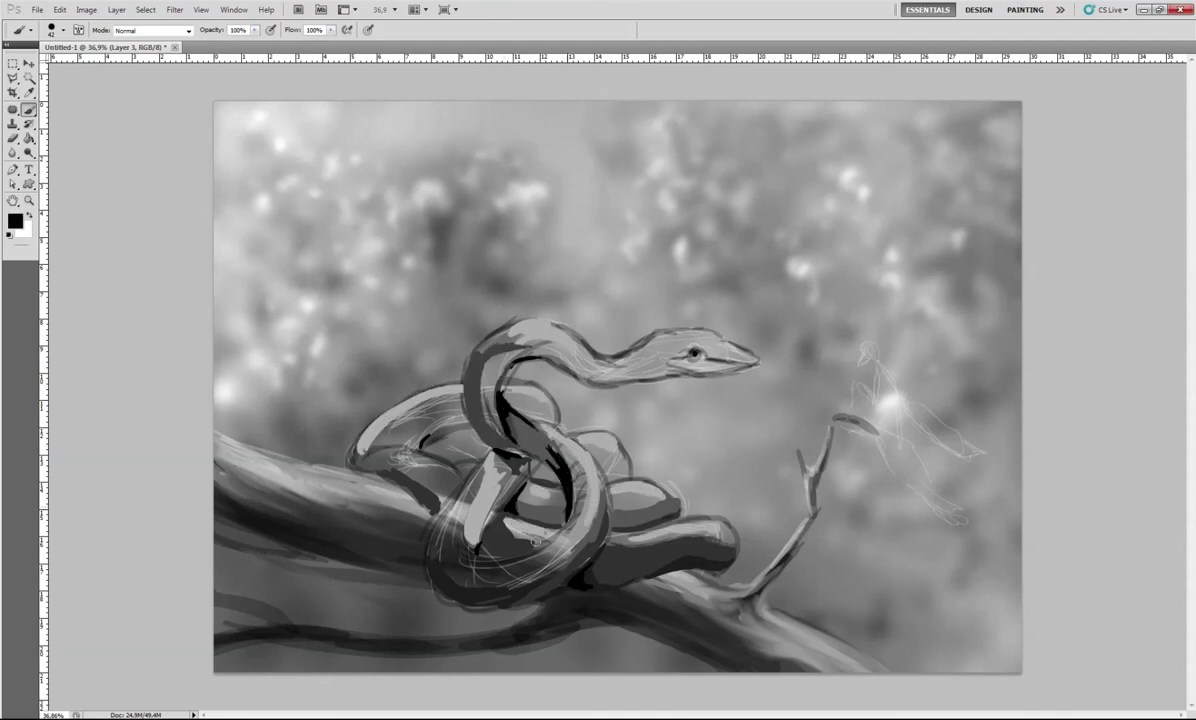
alt+click(414, 449)
alt+click(407, 459)
mouse_move(350, 455)
mouse_down()
mouse_move(448, 402)
mouse_move(470, 425)
mouse_move(425, 520)
mouse_move(510, 535)
mouse_up()
alt+click(499, 364)
alt+click(470, 540)
mouse_move(410, 490)
mouse_down()
mouse_move(463, 566)
mouse_move(430, 530)
mouse_up()
Darken the inner and lower coils, add a white highlight on the raised coil, and blend the left coil.
alt+click(544, 459)
drag(540, 452, 538, 482)
mouse_move(530, 418)
mouse_down()
mouse_move(551, 454)
mouse_move(500, 400)
mouse_up()
alt+click(534, 432)
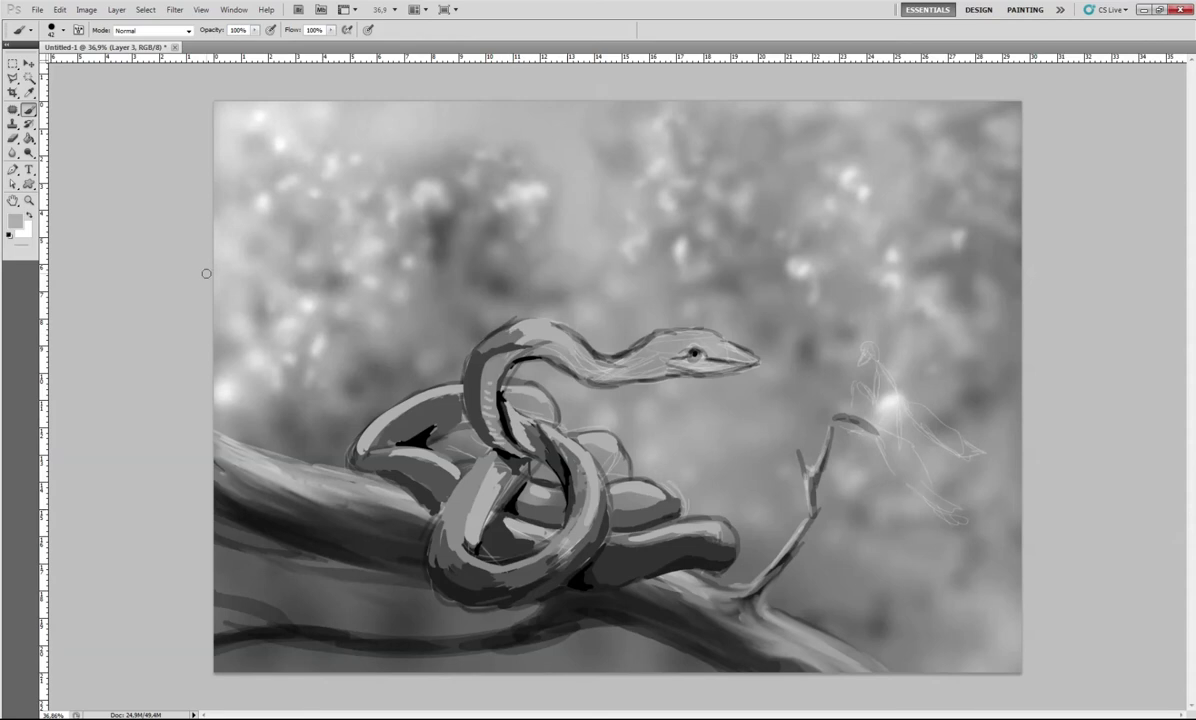
key(x)
drag(500, 330, 536, 324)
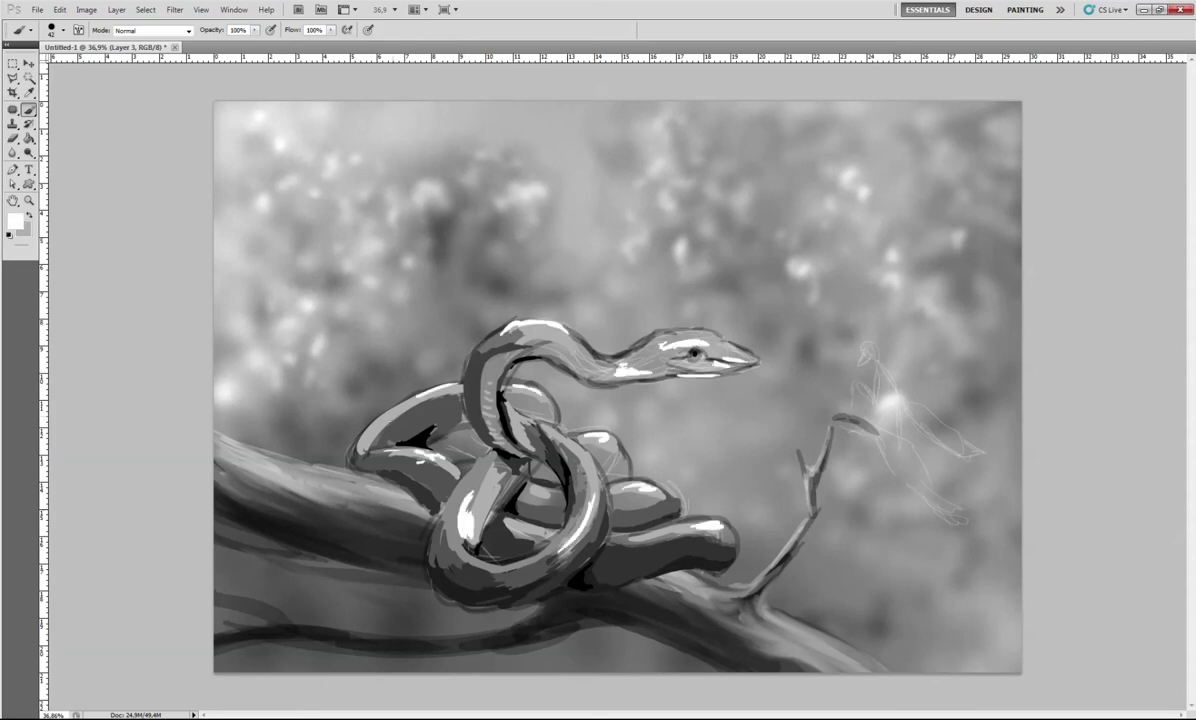
alt+click(372, 396)
drag(28, 109, 80, 141)
drag(380, 410, 425, 366)
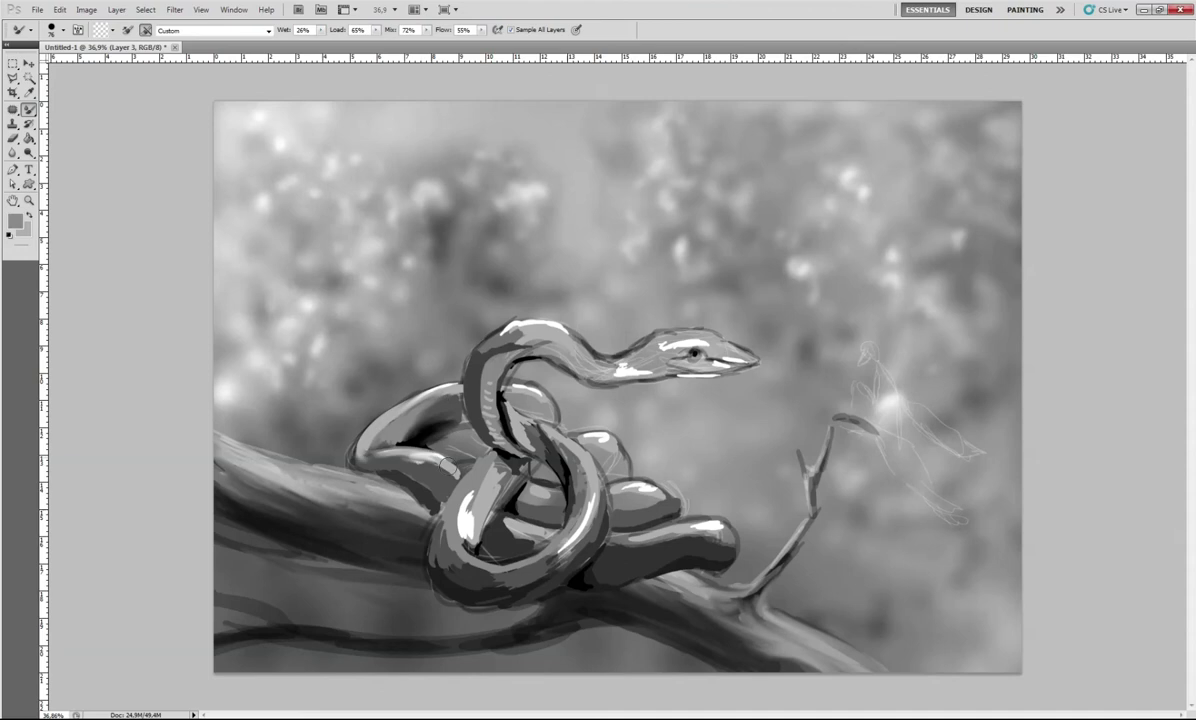
Blend the left coil, neck, inner coil and tail highlight into smooth glossy forms.
mouse_move(447, 466)
mouse_down()
mouse_move(466, 500)
mouse_move(525, 472)
mouse_up()
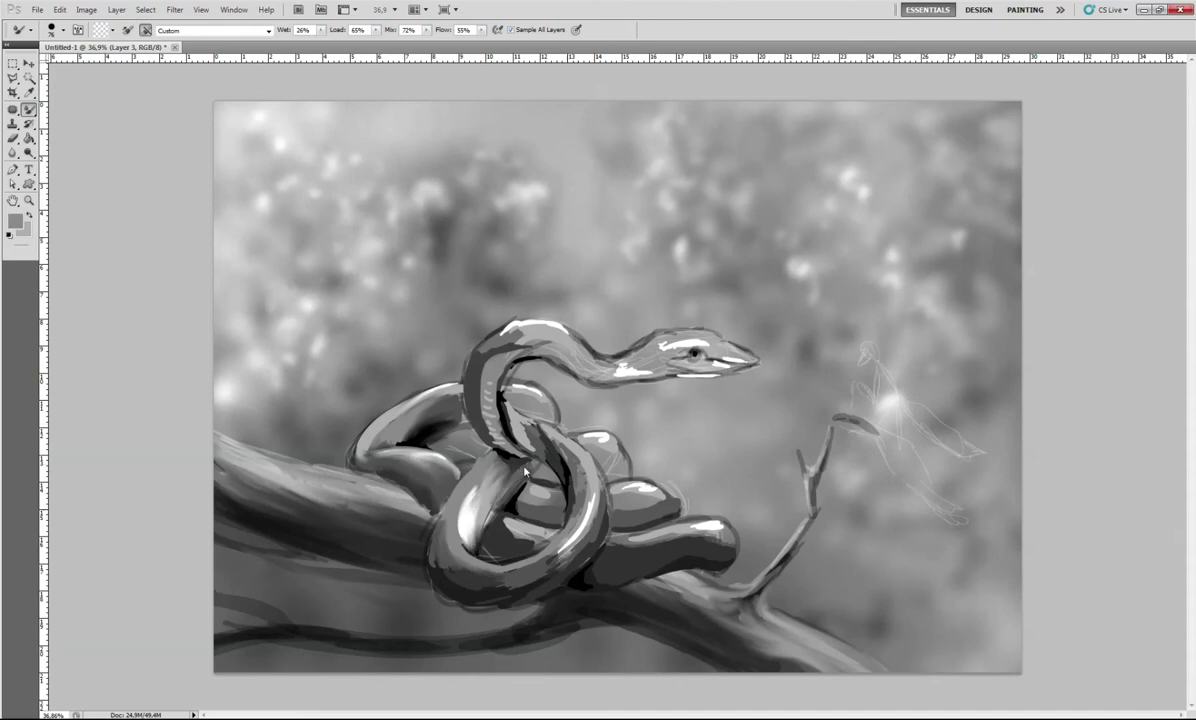
mouse_move(590, 508)
mouse_down()
mouse_move(476, 372)
mouse_move(515, 448)
mouse_move(483, 385)
mouse_move(480, 310)
mouse_move(600, 350)
mouse_move(679, 333)
mouse_move(709, 354)
mouse_up()
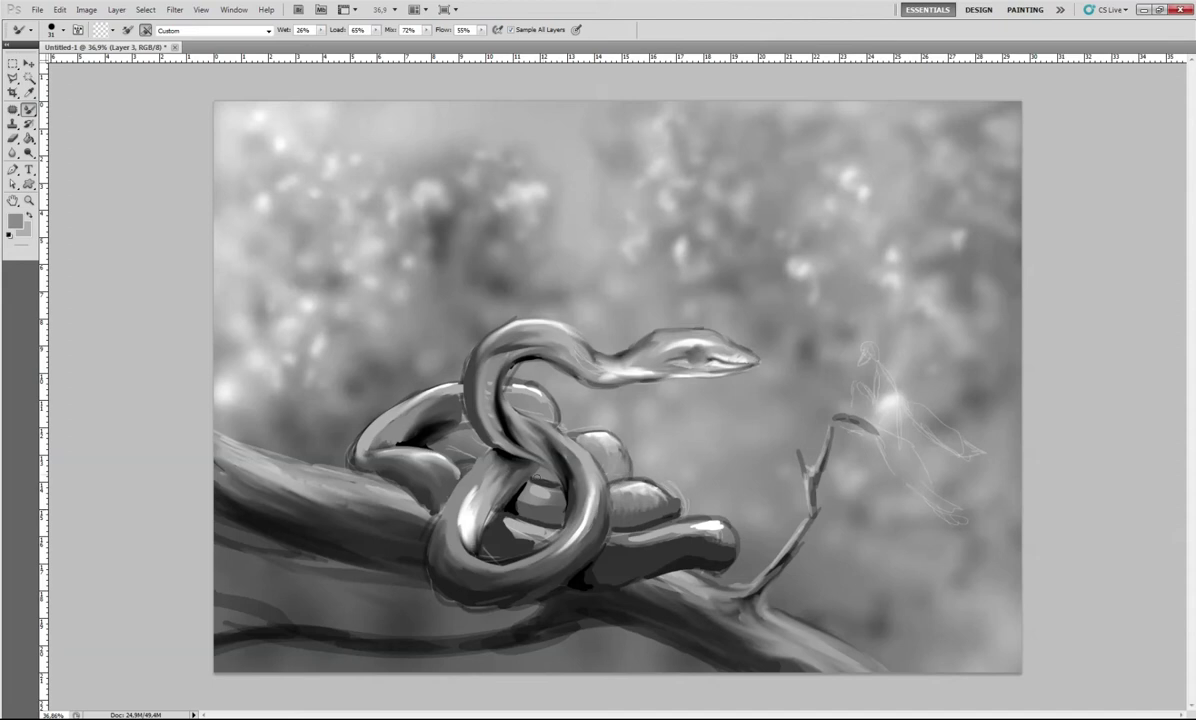
drag(686, 498, 630, 506)
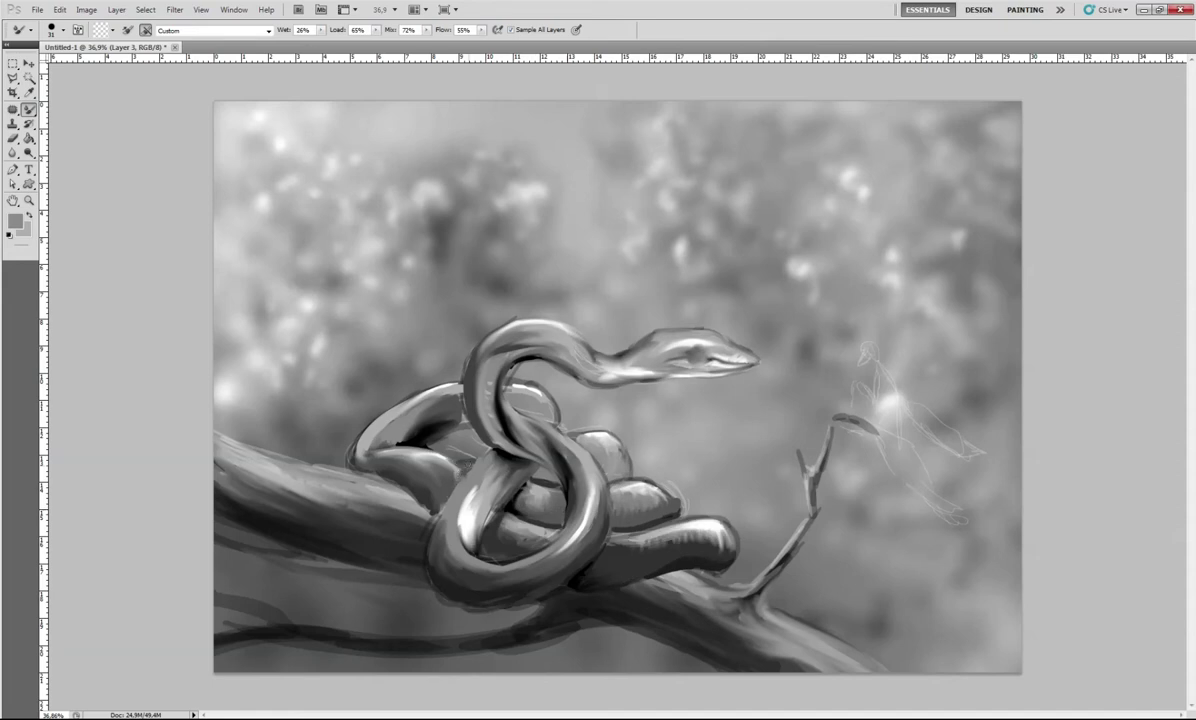
Paint a small dark eye dot on the snake's head with a shrunken regular brush.
key(shift+b)
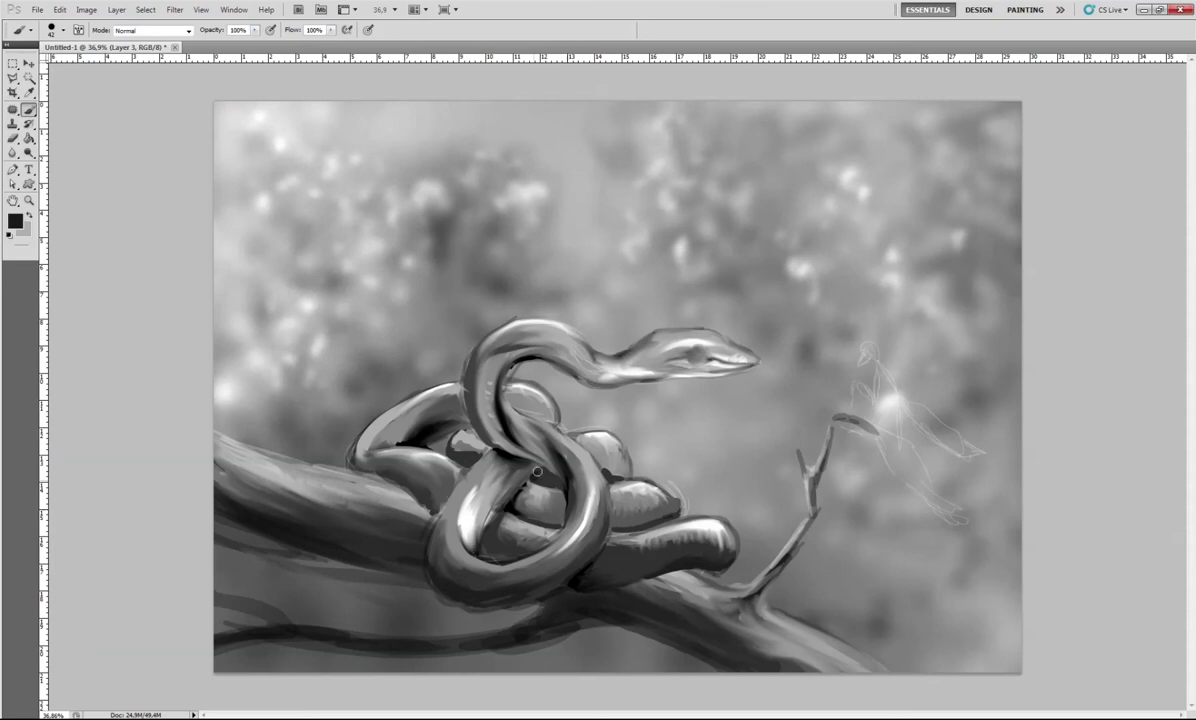
key(bracketleft)
key(bracketleft)
key(bracketleft)
click(695, 356)
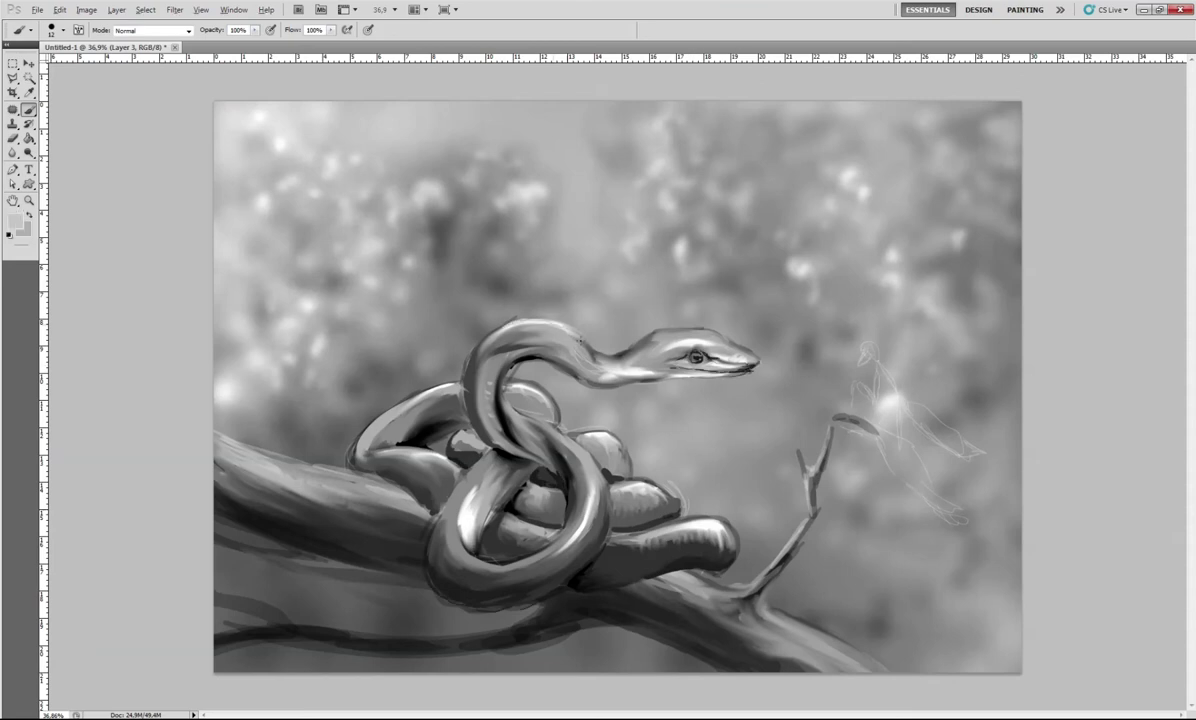
key(shift+b)
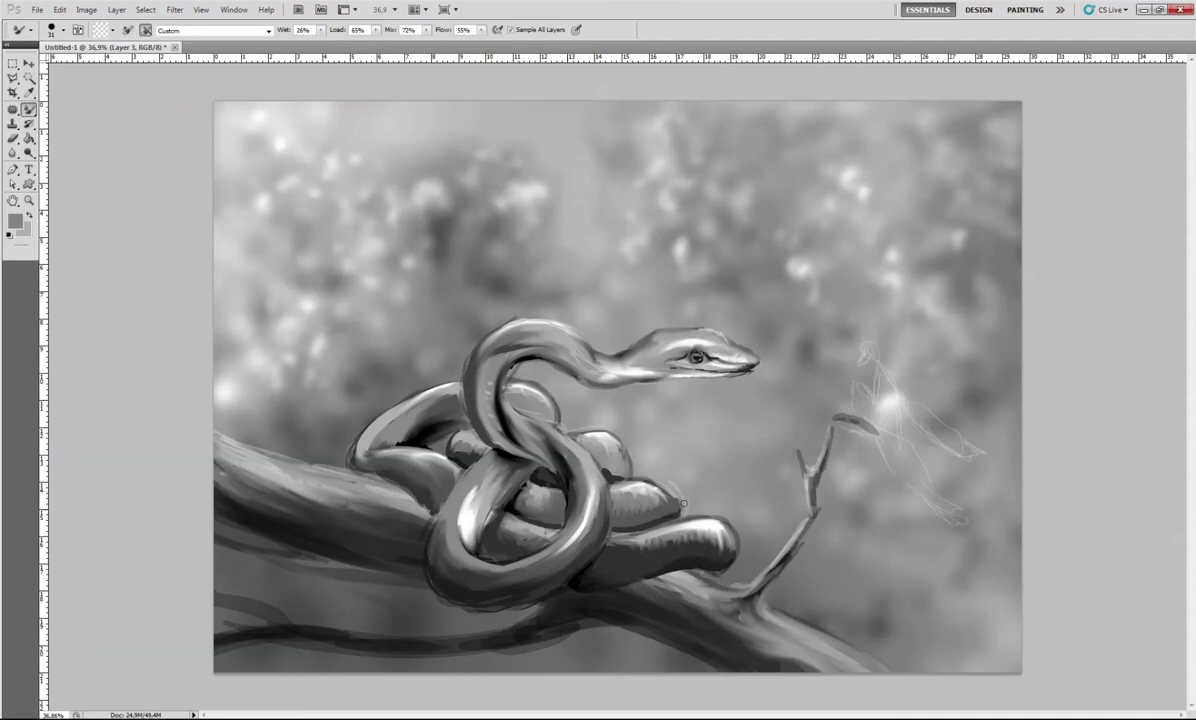
Paint white highlights on the snout, head and eye glint, then outline the eye in black.
key(b)
scroll(700, 356, up, 5)
drag(380, 250, 480, 325)
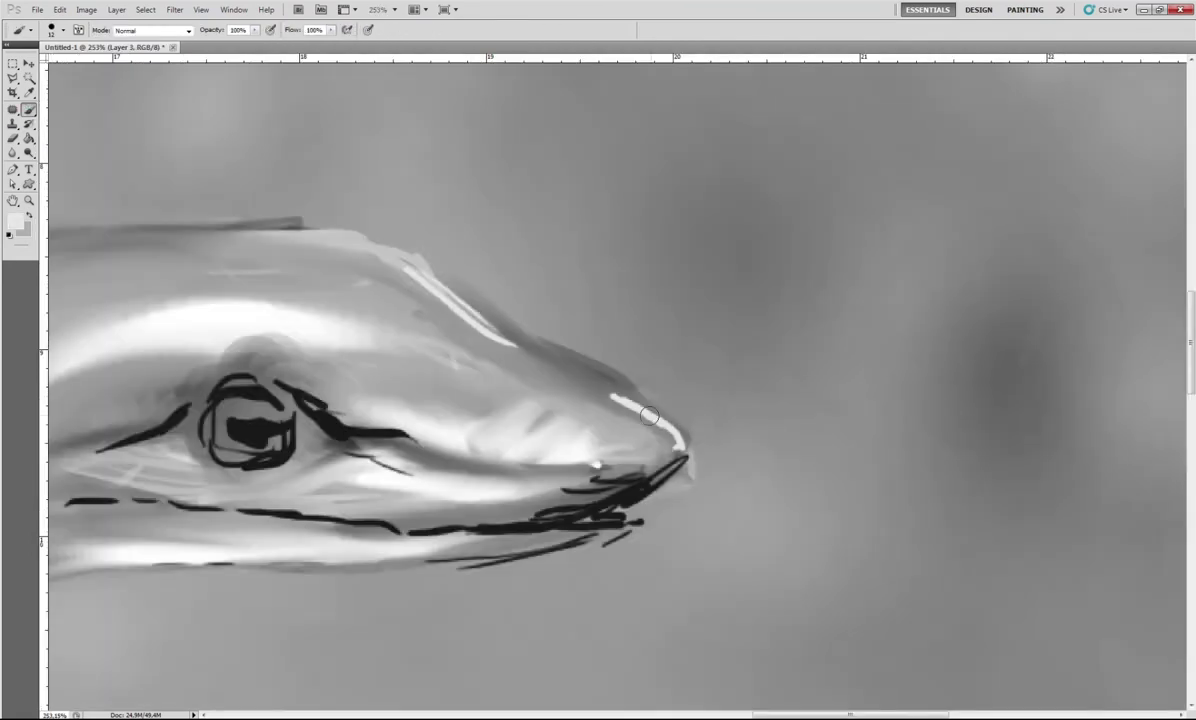
drag(420, 268, 630, 430)
drag(200, 340, 290, 315)
mouse_move(221, 383)
mouse_down()
mouse_move(240, 420)
mouse_move(268, 415)
mouse_move(270, 430)
mouse_up()
key(x)
mouse_move(160, 410)
mouse_down()
mouse_move(215, 394)
mouse_move(60, 430)
mouse_up()
Blend the eye outline, snout highlight, mouth lines and lower-jaw strokes with the Mixer Brush.
key(shift+b)
right_click(260, 414)
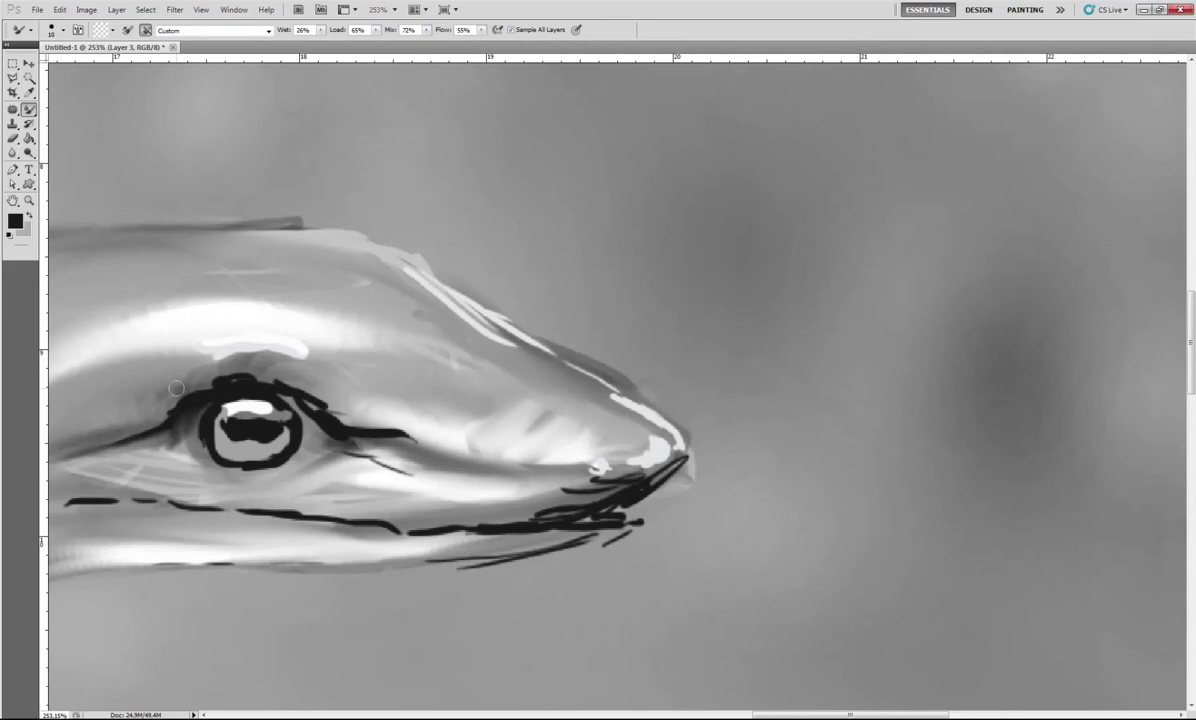
mouse_move(170, 365)
mouse_down()
mouse_move(300, 360)
mouse_move(326, 440)
mouse_move(187, 344)
mouse_up()
drag(420, 288, 570, 360)
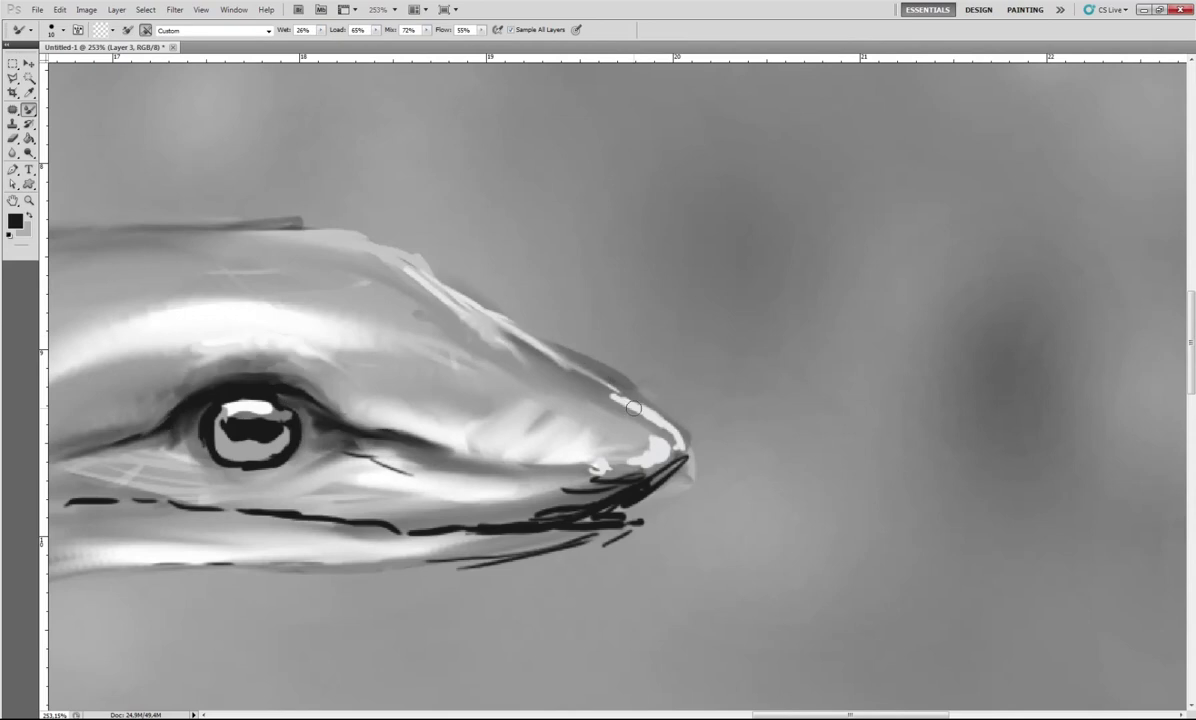
drag(470, 315, 605, 390)
mouse_move(535, 455)
mouse_down()
mouse_move(632, 487)
mouse_move(230, 495)
mouse_move(60, 465)
mouse_up()
mouse_move(200, 390)
mouse_down()
mouse_move(245, 430)
mouse_move(250, 385)
mouse_move(230, 408)
mouse_up()
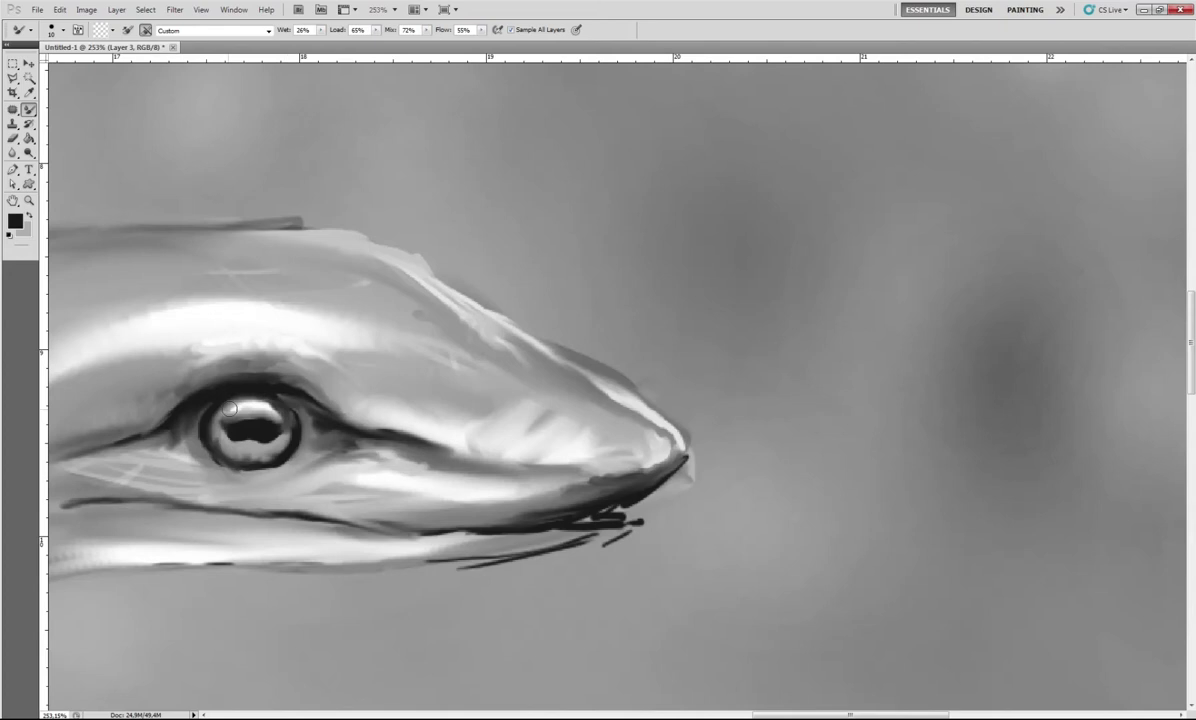
mouse_move(484, 510)
mouse_down()
mouse_move(600, 485)
mouse_move(458, 525)
mouse_move(380, 530)
mouse_up()
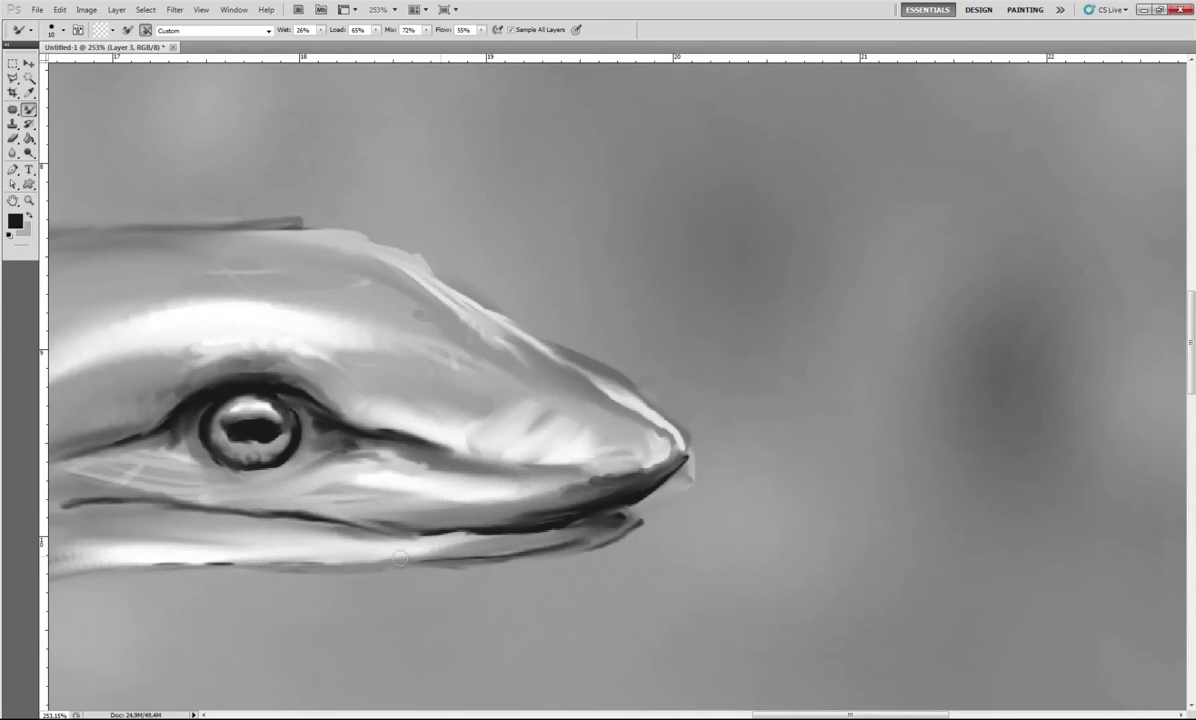
Paint dark strokes under the jaw, behind the head and along its back edge.
key(b)
right_click(737, 461)
key(b)
drag(474, 545, 868, 378)
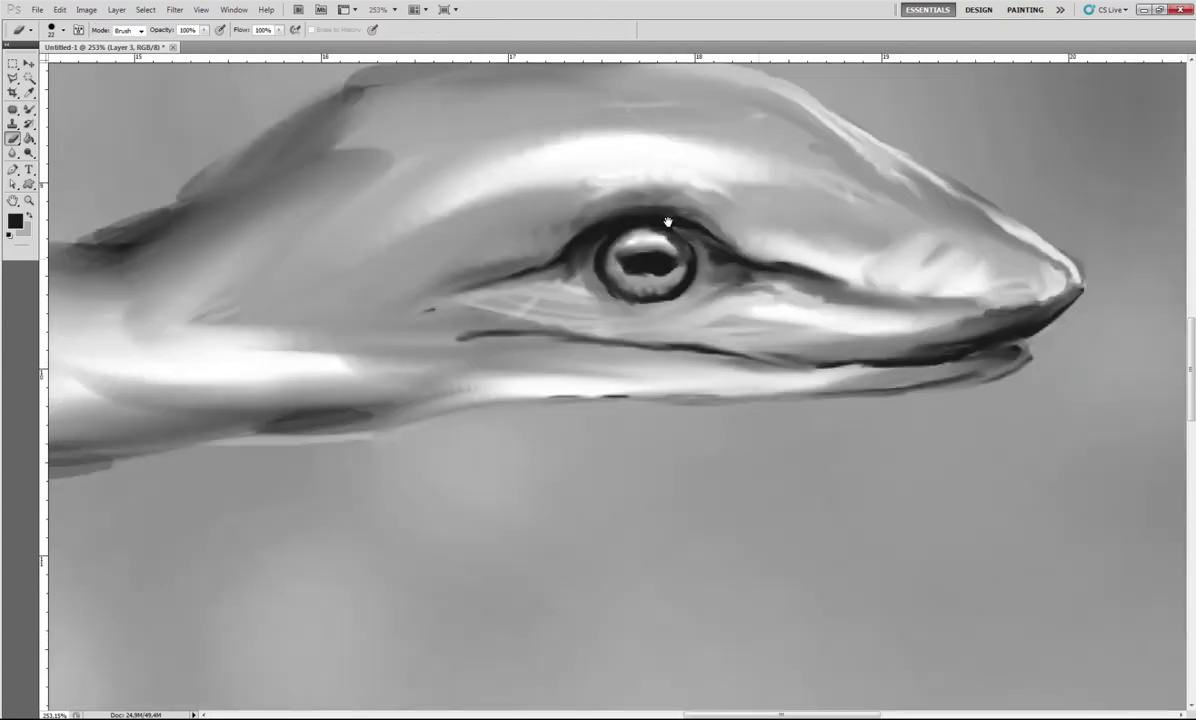
alt+click(600, 372)
mouse_move(529, 378)
mouse_down()
mouse_move(372, 384)
mouse_move(403, 386)
mouse_up()
mouse_move(335, 208)
mouse_down()
mouse_move(222, 298)
mouse_move(540, 258)
mouse_up()
drag(185, 325, 380, 323)
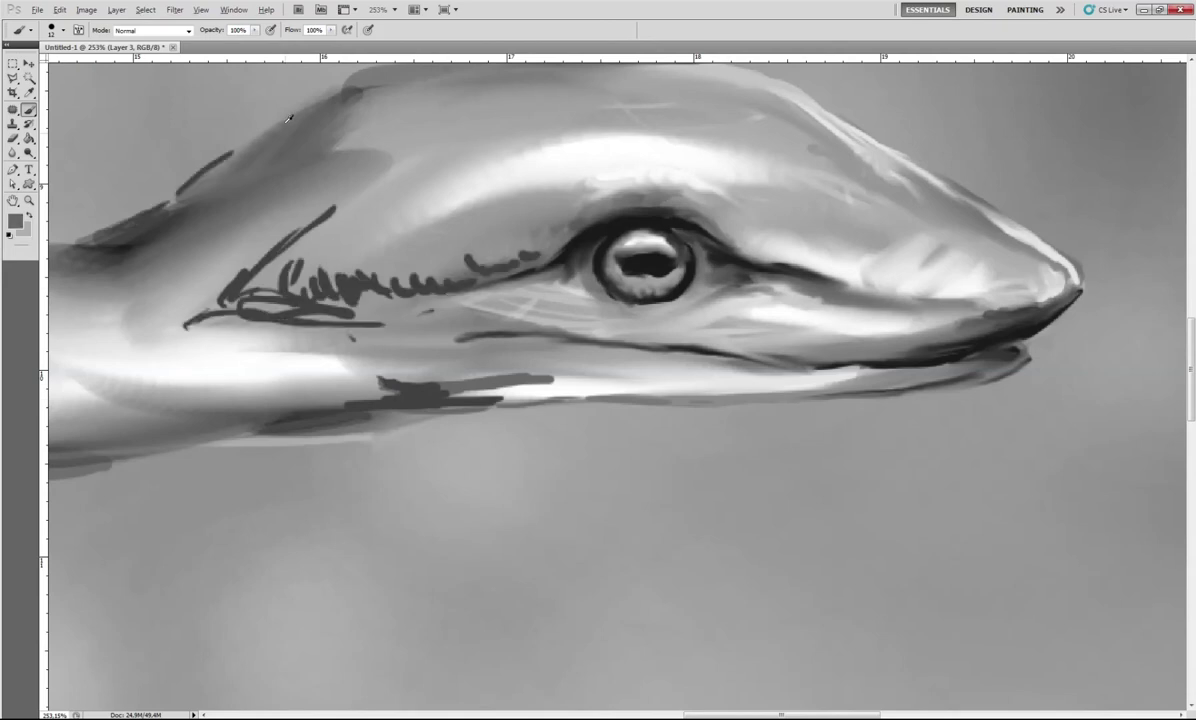
mouse_move(80, 240)
mouse_down()
mouse_move(233, 172)
mouse_move(150, 208)
mouse_up()
Smear the dark sketch strokes into feathery scale texture behind the eye.
right_click(29, 109)
click(90, 149)
mouse_move(310, 260)
mouse_down()
mouse_move(430, 255)
mouse_move(500, 228)
mouse_up()
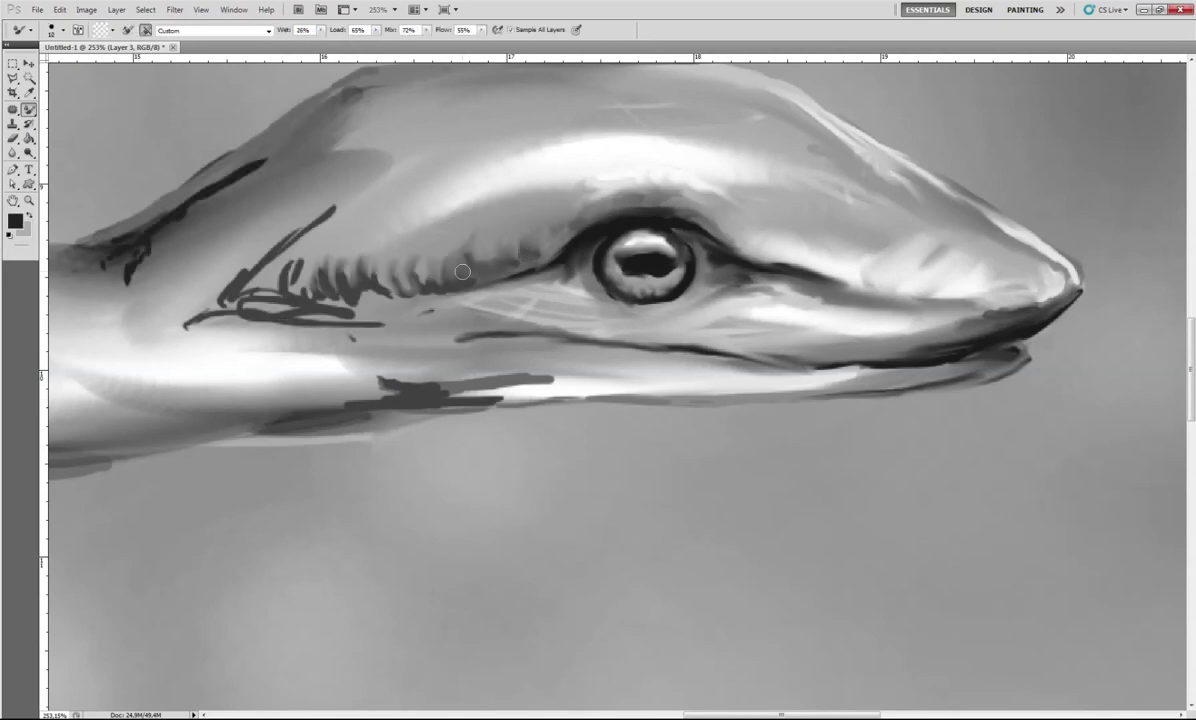
drag(355, 290, 290, 250)
mouse_move(310, 195)
mouse_down()
mouse_move(260, 262)
mouse_move(355, 295)
mouse_move(230, 315)
mouse_up()
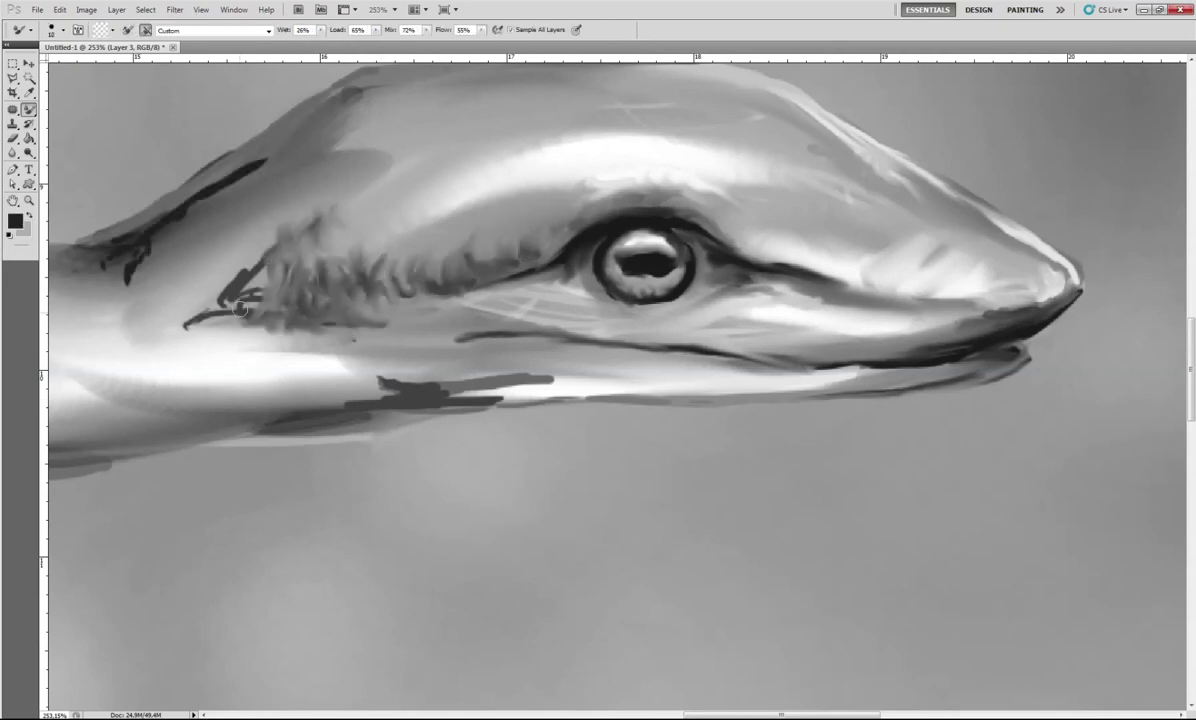
mouse_move(245, 235)
mouse_down()
mouse_move(234, 332)
mouse_move(240, 250)
mouse_up()
drag(300, 300, 356, 310)
Broadly soften the head top and jaw strokes, then dodge the cheek and jaw scale spots.
key(bracketright)
key(bracketright)
key(bracketright)
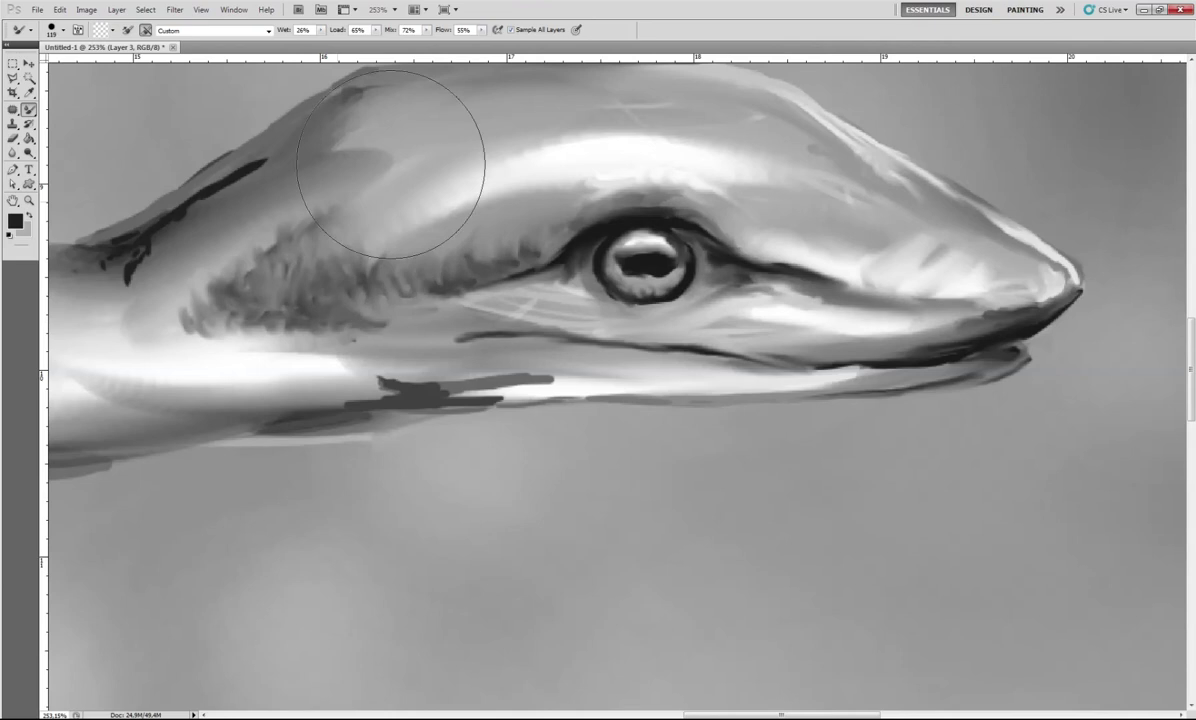
drag(370, 240, 281, 312)
key(bracketleft)
key(bracketleft)
key(bracketleft)
mouse_move(530, 378)
mouse_down()
mouse_move(300, 370)
mouse_move(517, 378)
mouse_move(640, 335)
mouse_up()
drag(470, 335, 610, 350)
mouse_move(520, 322)
mouse_down()
mouse_move(405, 295)
mouse_move(560, 300)
mouse_up()
click(29, 152)
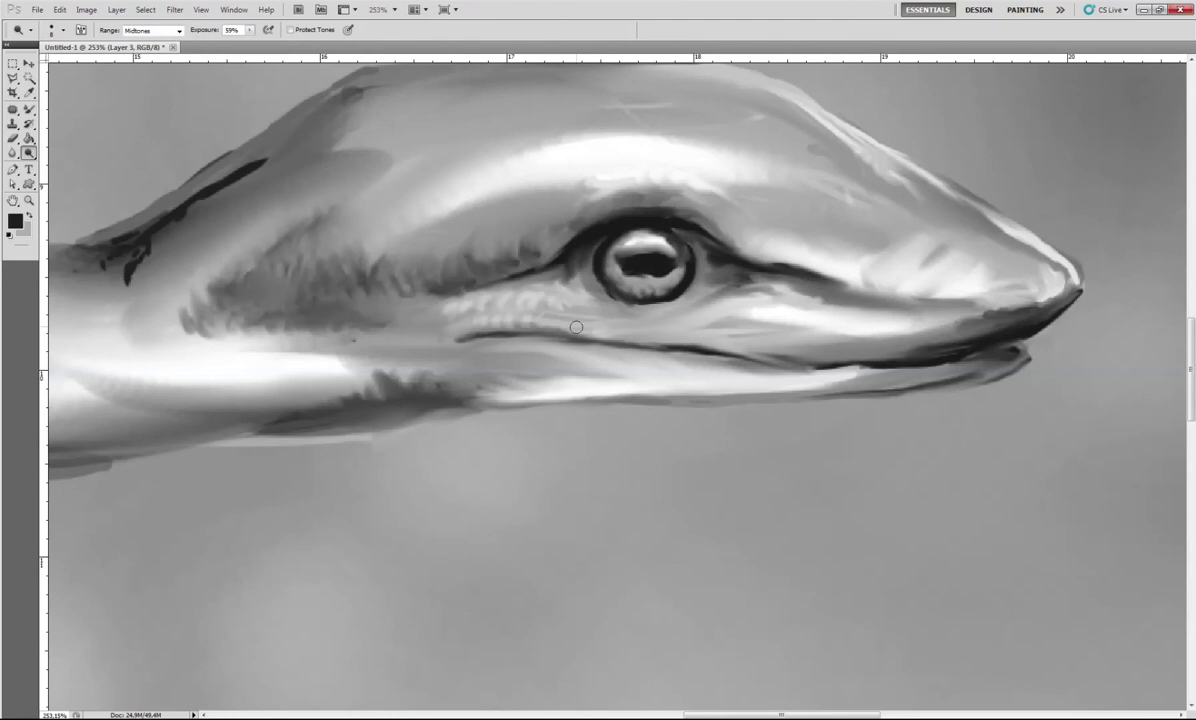
mouse_move(337, 242)
mouse_down()
mouse_move(494, 206)
mouse_move(340, 215)
mouse_up()
drag(350, 363, 540, 335)
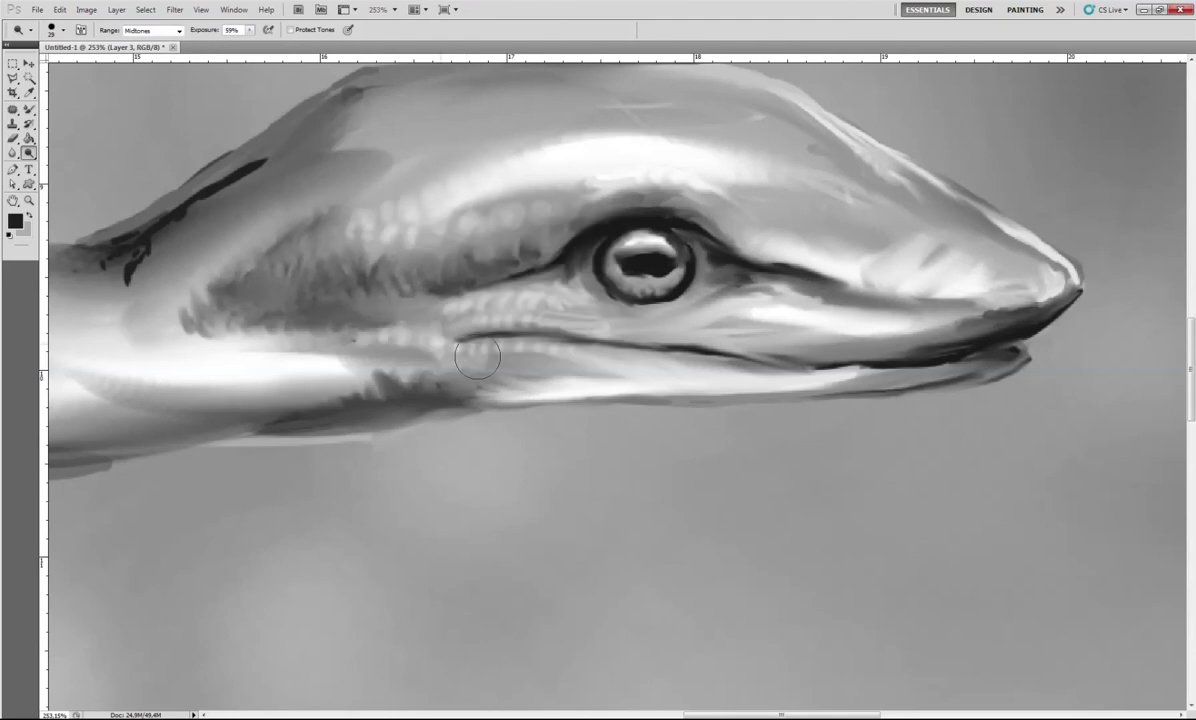
Blend the upper body, snout edge and jaw line with the blender brush.
click(29, 109)
alt+click(172, 203)
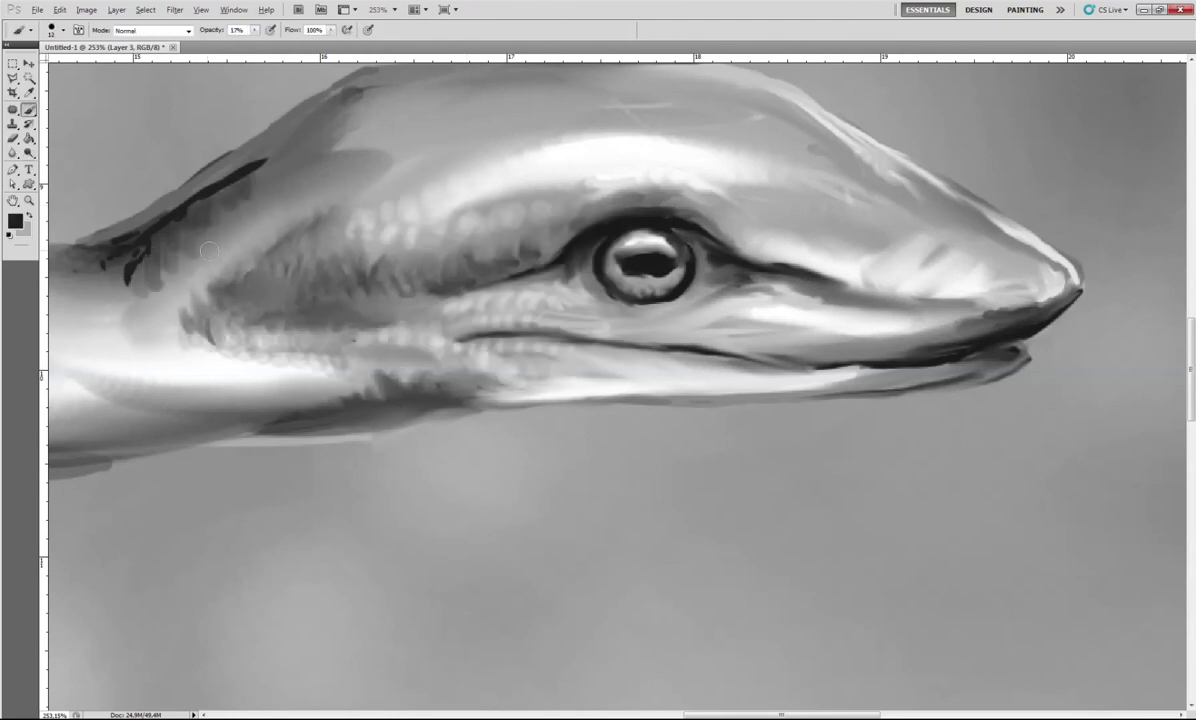
drag(29, 109, 70, 148)
drag(110, 230, 240, 152)
drag(145, 300, 95, 245)
drag(920, 295, 990, 270)
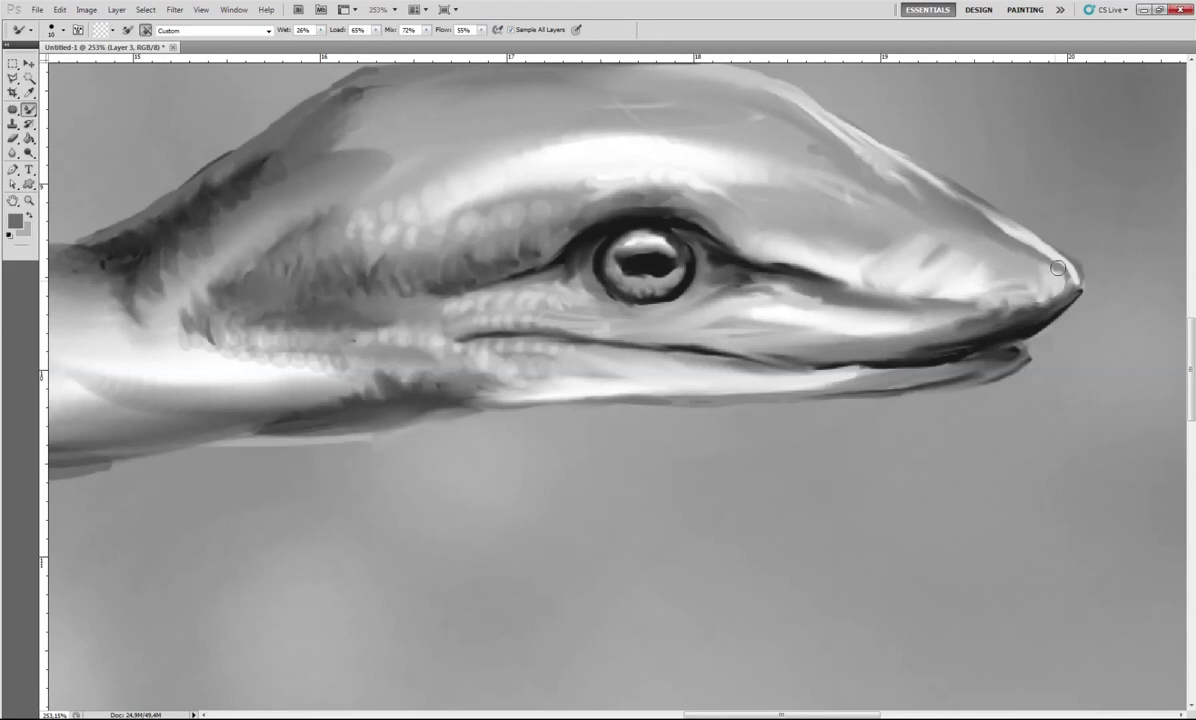
drag(790, 340, 932, 360)
Repaint the top back and upper-left edge of the head in a lighter tone.
right_click(488, 345)
key(Escape)
key(shift+b)
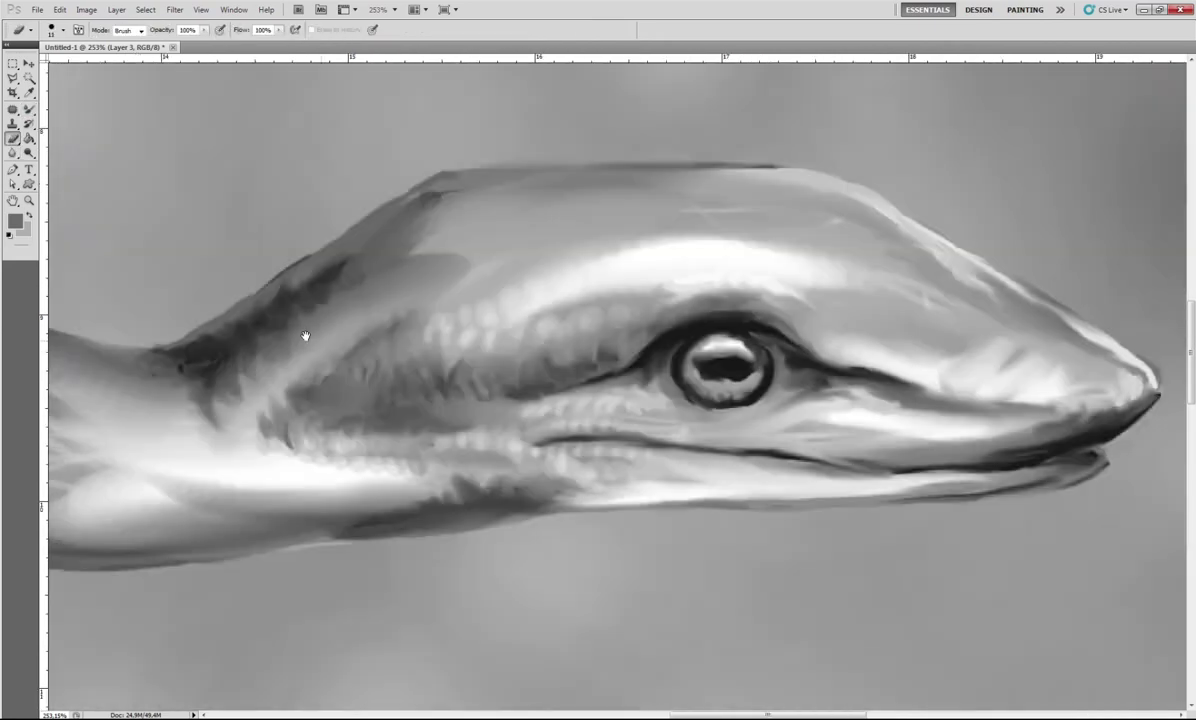
drag(430, 178, 270, 245)
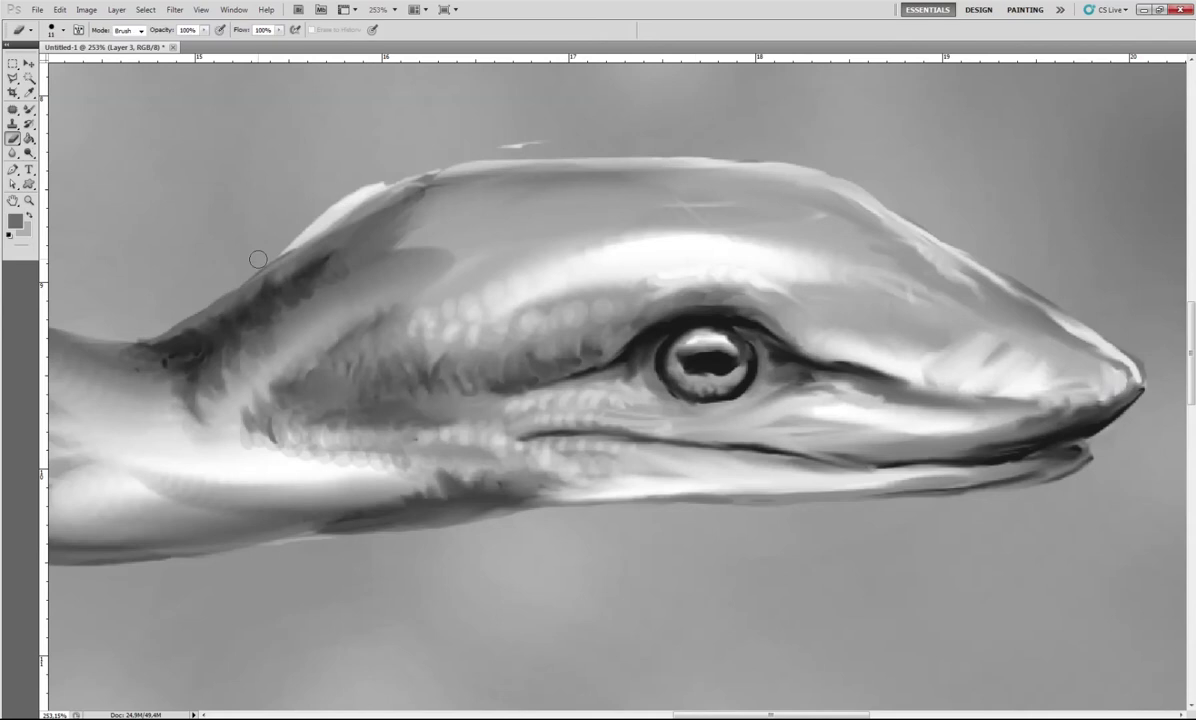
drag(97, 159, 388, 187)
key(b)
right_click(455, 168)
key(Escape)
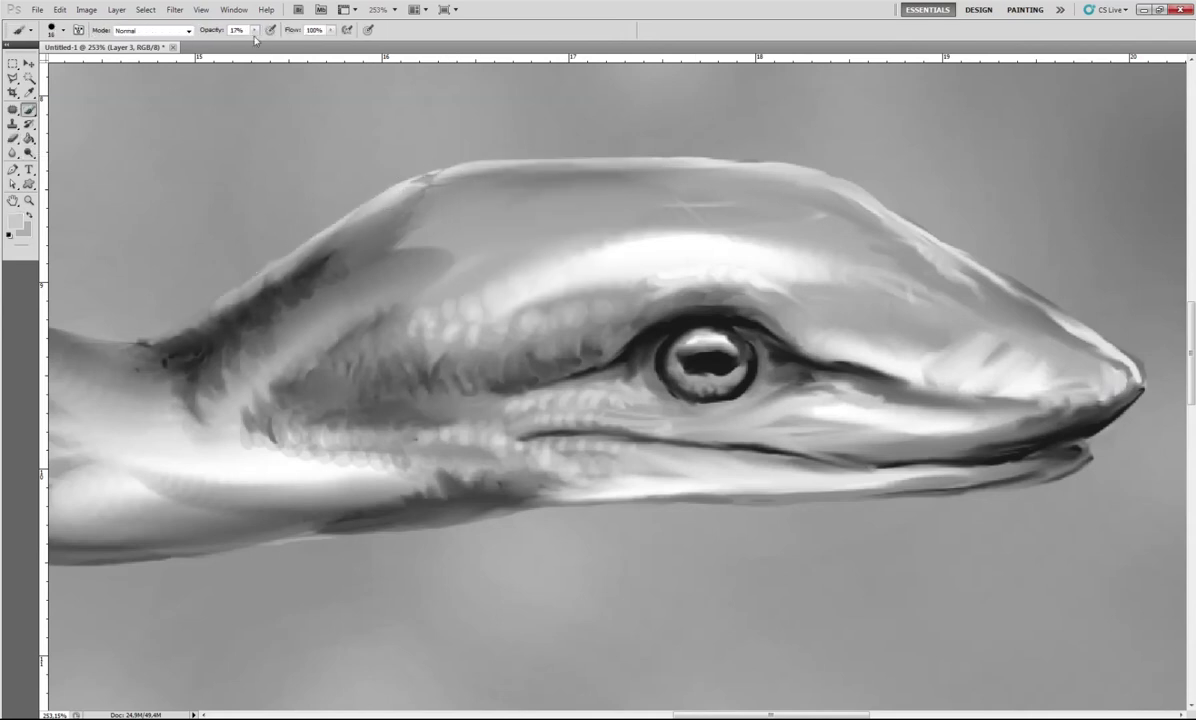
drag(230, 290, 154, 330)
Dodge the head's upper edge and snout with a hard round brush, then burn the lower neck and ridges.
key(o)
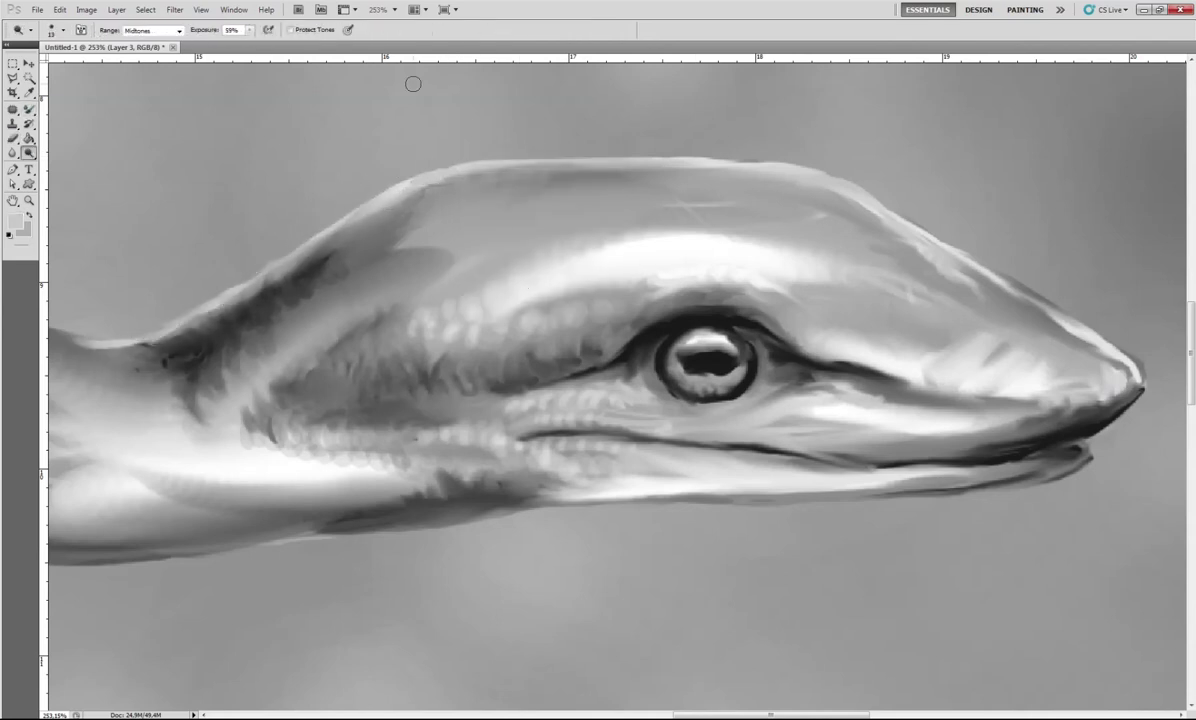
right_click(612, 172)
click(690, 249)
drag(420, 162, 613, 162)
drag(420, 250, 340, 310)
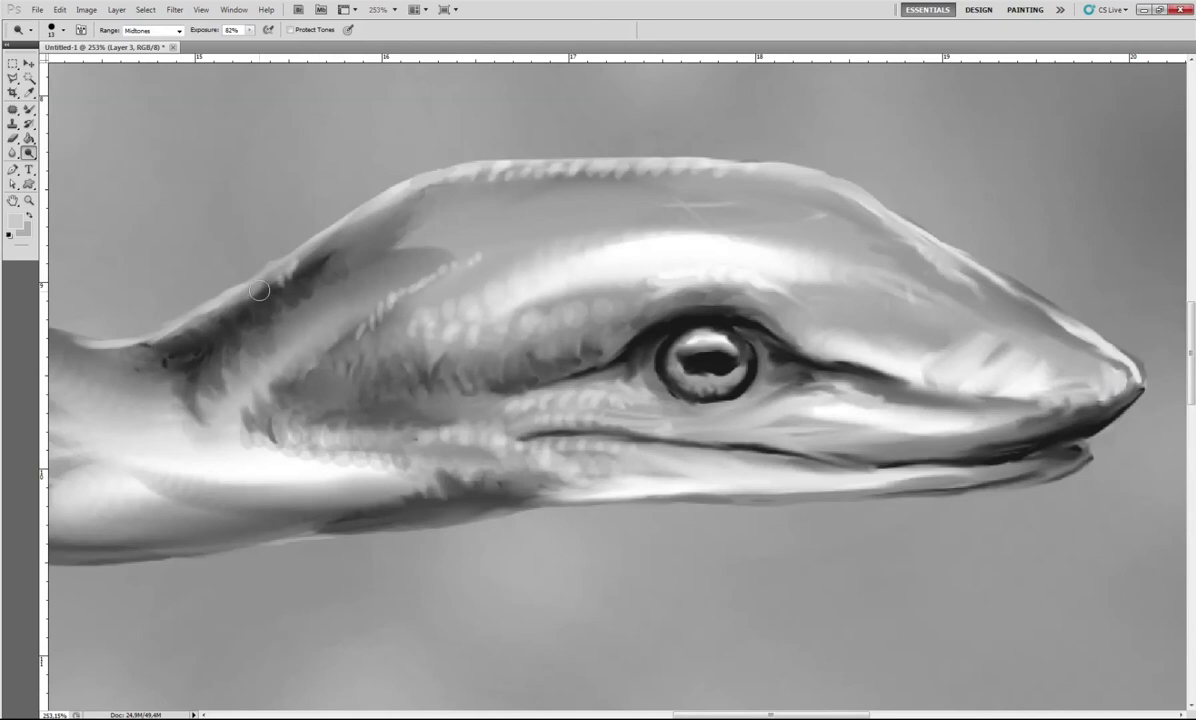
drag(340, 205, 300, 245)
drag(372, 284, 400, 256)
drag(862, 355, 1030, 385)
drag(470, 452, 85, 512)
mouse_move(420, 350)
mouse_down()
mouse_move(530, 320)
mouse_move(760, 222)
mouse_up()
drag(830, 300, 1030, 310)
Blend the bright streaks on the neck and lower loop with the Mixer Brush.
key(ctrl+0)
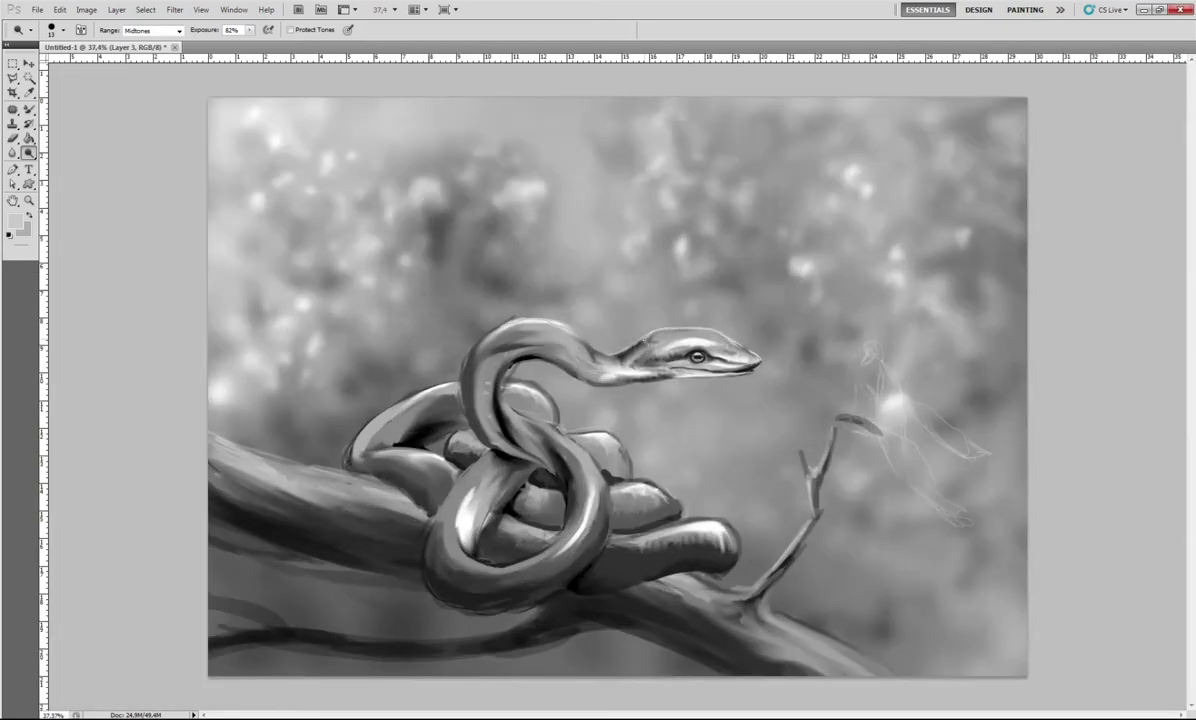
scroll(600, 330, up, 3)
key(b)
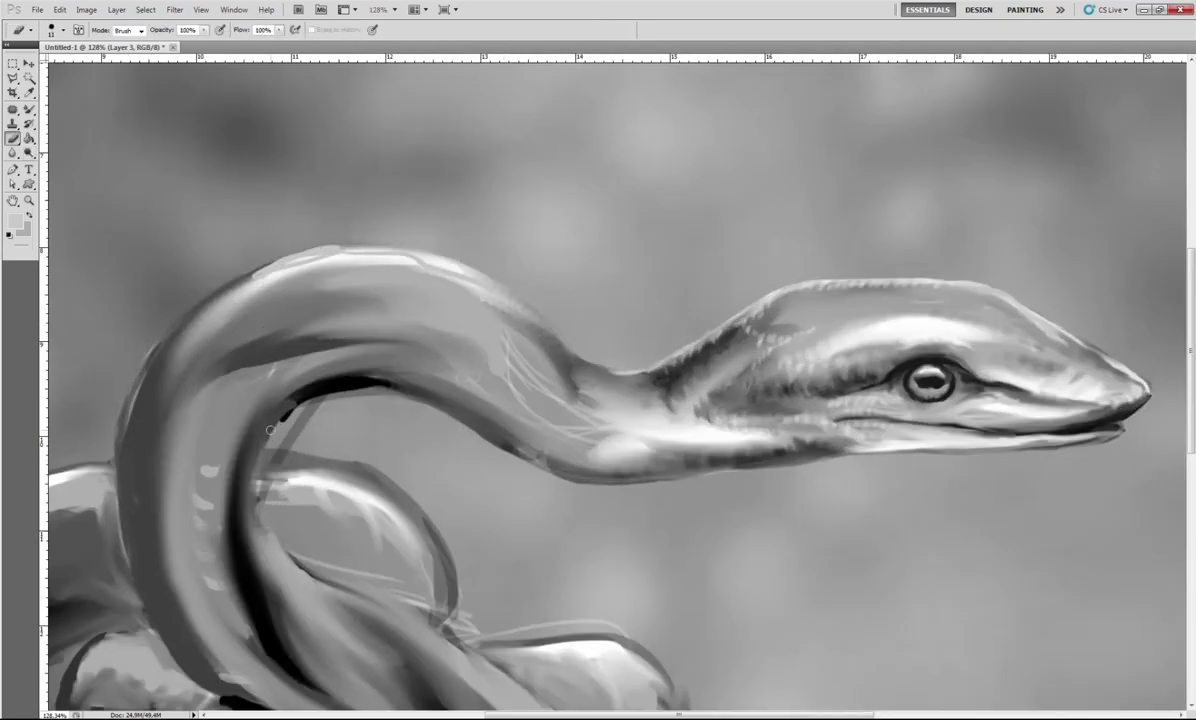
drag(29, 109, 75, 140)
mouse_move(411, 278)
mouse_down()
mouse_move(595, 414)
mouse_move(390, 320)
mouse_up()
mouse_move(320, 310)
mouse_down()
mouse_move(147, 392)
mouse_move(283, 522)
mouse_move(440, 360)
mouse_up()
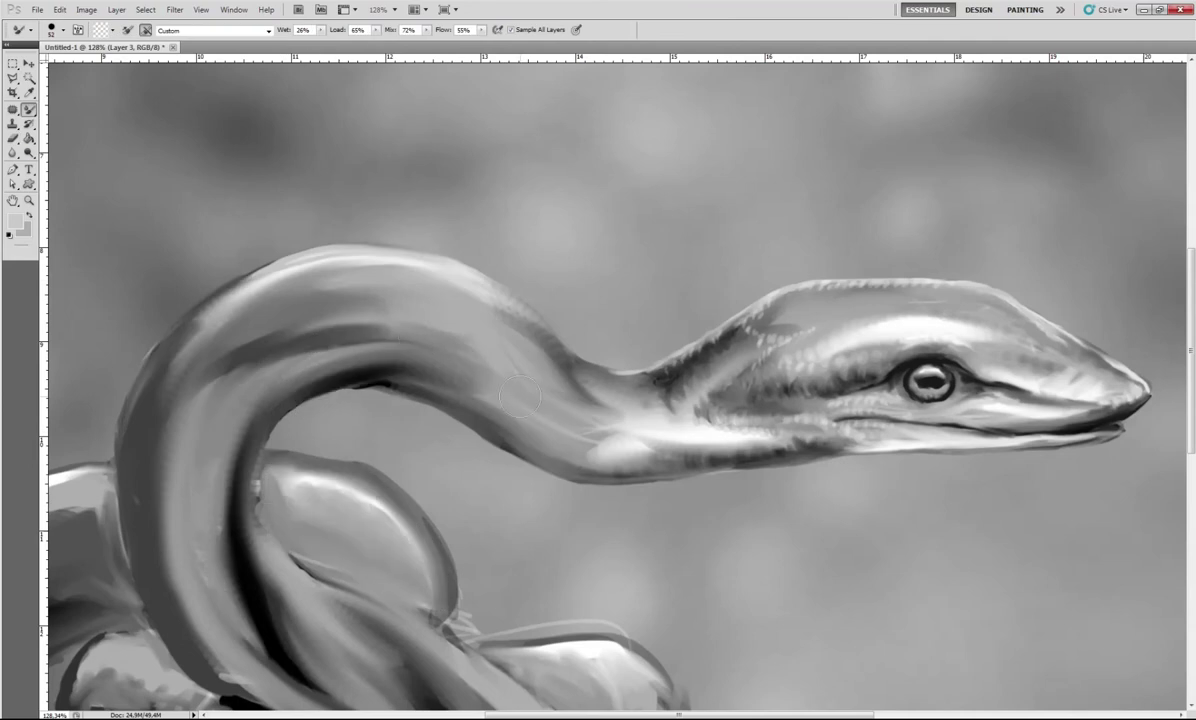
mouse_move(570, 420)
mouse_down()
mouse_move(427, 326)
mouse_move(175, 300)
mouse_up()
mouse_move(230, 420)
mouse_down()
mouse_move(167, 598)
mouse_move(339, 357)
mouse_up()
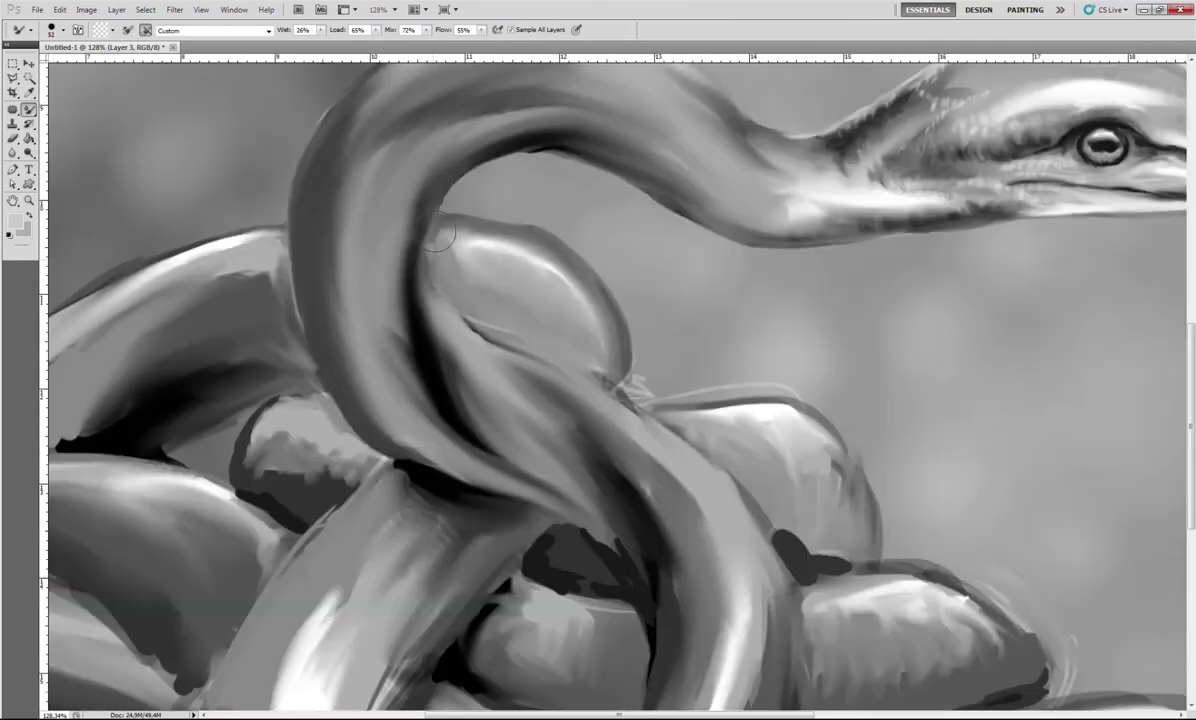
Blend the brushwork on the coils, the right loop and the upper-left loops.
mouse_move(600, 420)
mouse_down()
mouse_move(673, 573)
mouse_move(475, 547)
mouse_move(476, 474)
mouse_move(630, 330)
mouse_move(673, 467)
mouse_move(483, 582)
mouse_move(699, 538)
mouse_up()
drag(740, 440, 1020, 395)
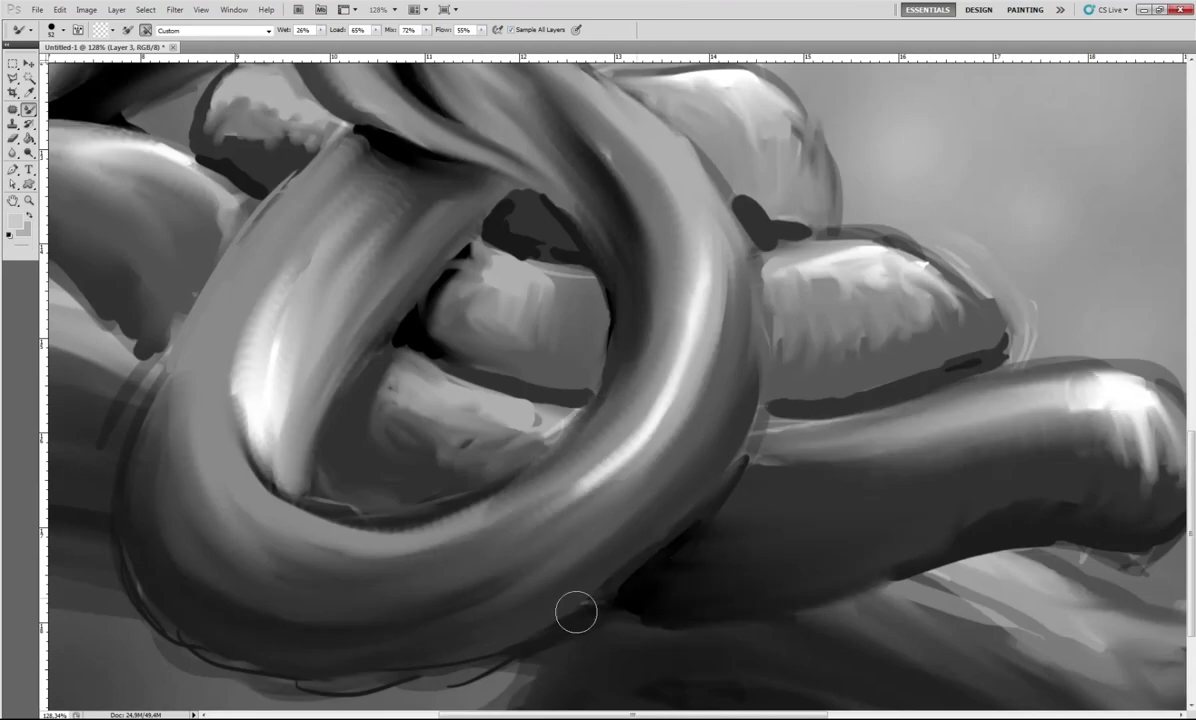
drag(560, 580, 170, 620)
drag(800, 400, 490, 410)
drag(780, 420, 380, 150)
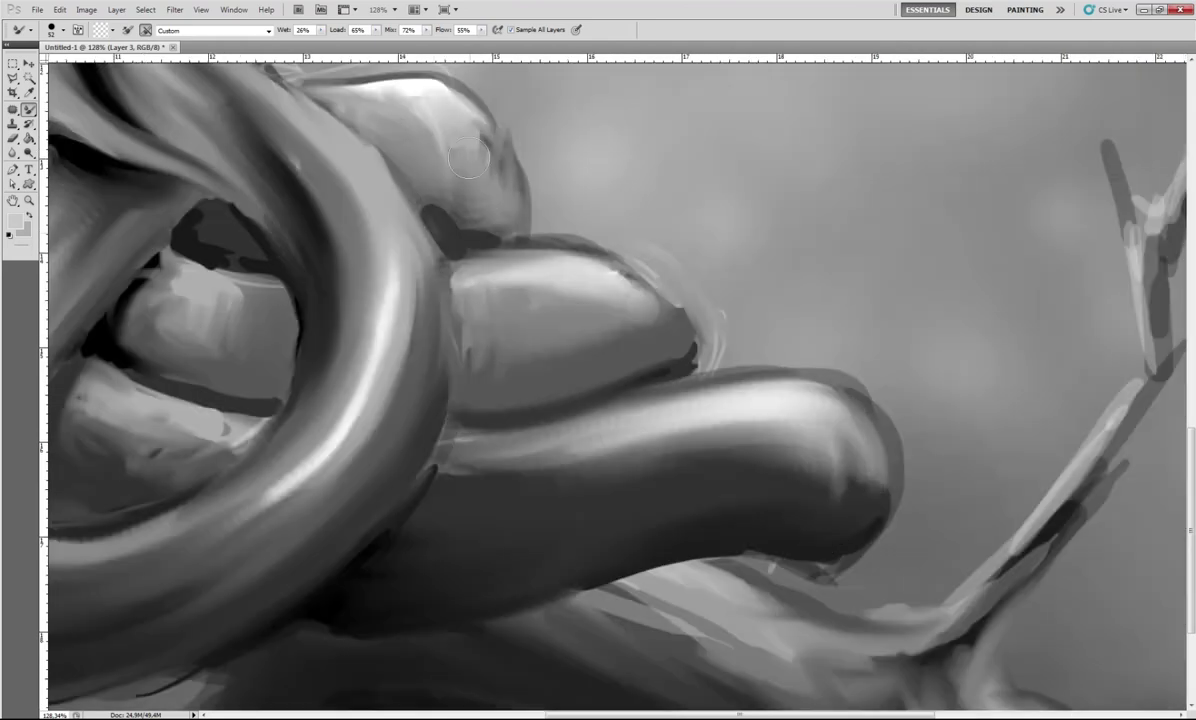
drag(470, 205, 290, 95)
drag(260, 190, 150, 320)
drag(250, 290, 120, 360)
Smooth the lower inner loop, left coil, central ring, coil tip and left loop.
drag(224, 403, 398, 393)
mouse_move(410, 390)
mouse_down()
mouse_move(187, 489)
mouse_move(449, 414)
mouse_up()
drag(605, 250, 547, 542)
drag(690, 220, 600, 330)
drag(833, 297, 615, 195)
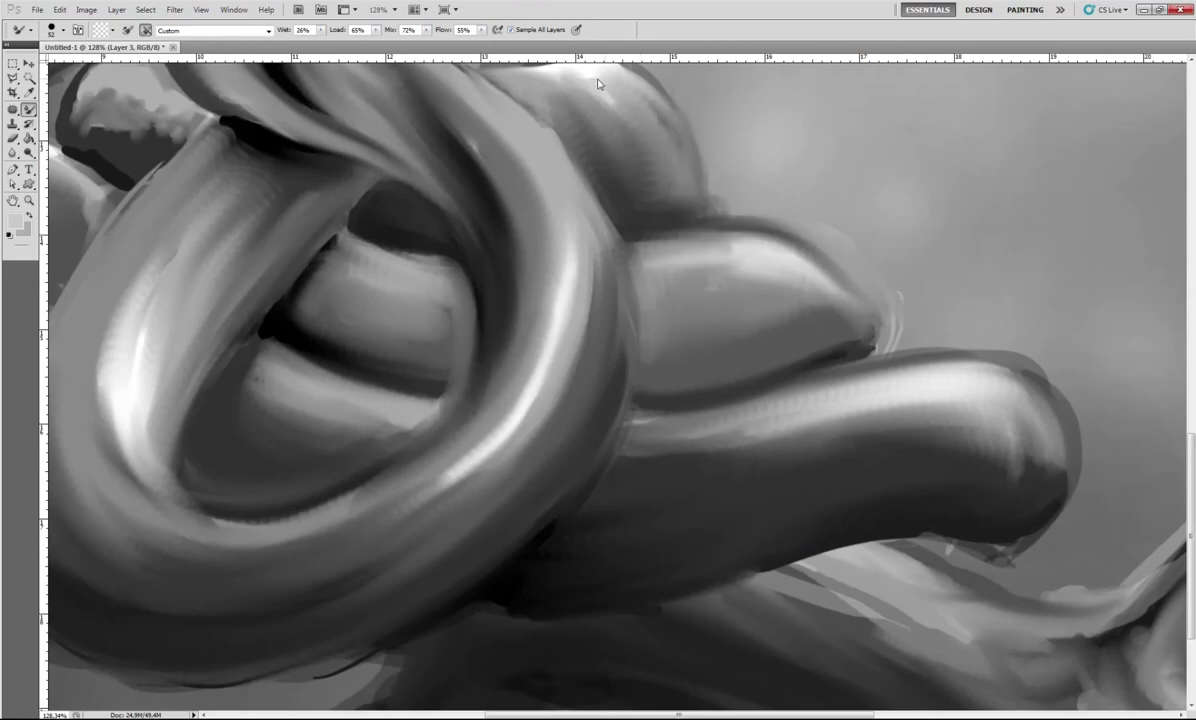
drag(170, 200, 627, 320)
drag(331, 192, 480, 200)
mouse_move(480, 200)
mouse_down()
mouse_move(355, 299)
mouse_move(317, 352)
mouse_move(508, 440)
mouse_up()
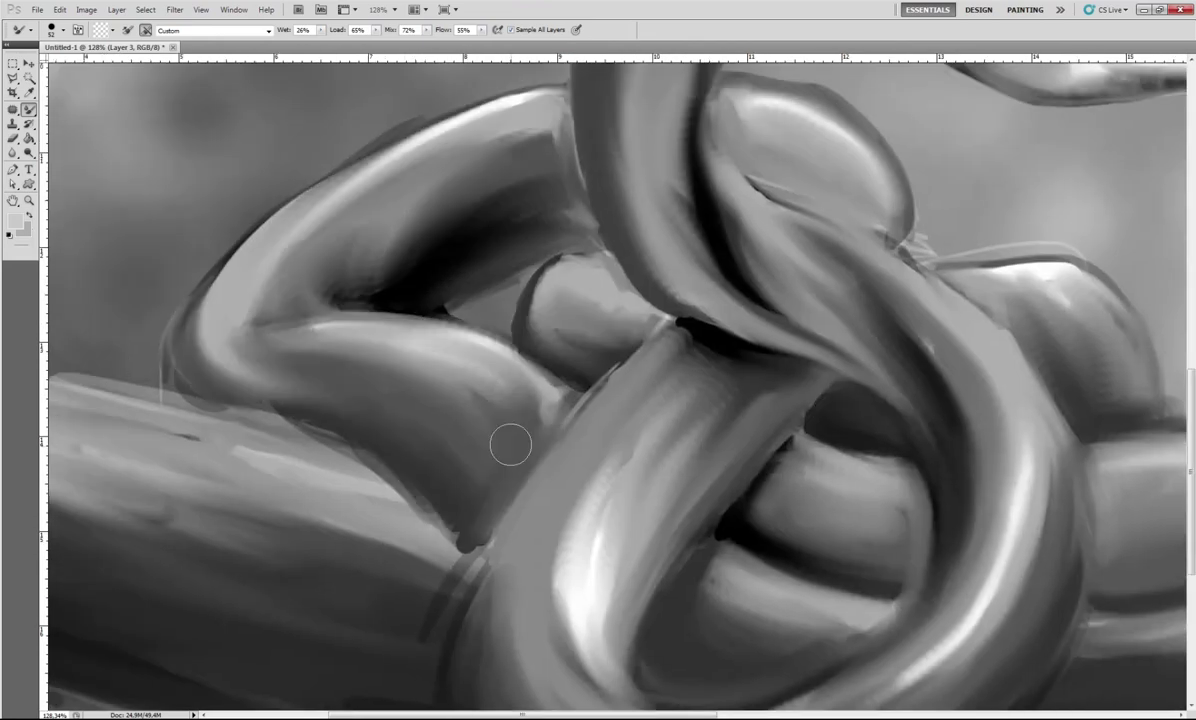
scroll(508, 440, up, 3)
right_click(467, 440)
Blend away the dotted marks on the upright neck, then pick the Lasso tool.
key(ctrl+0)
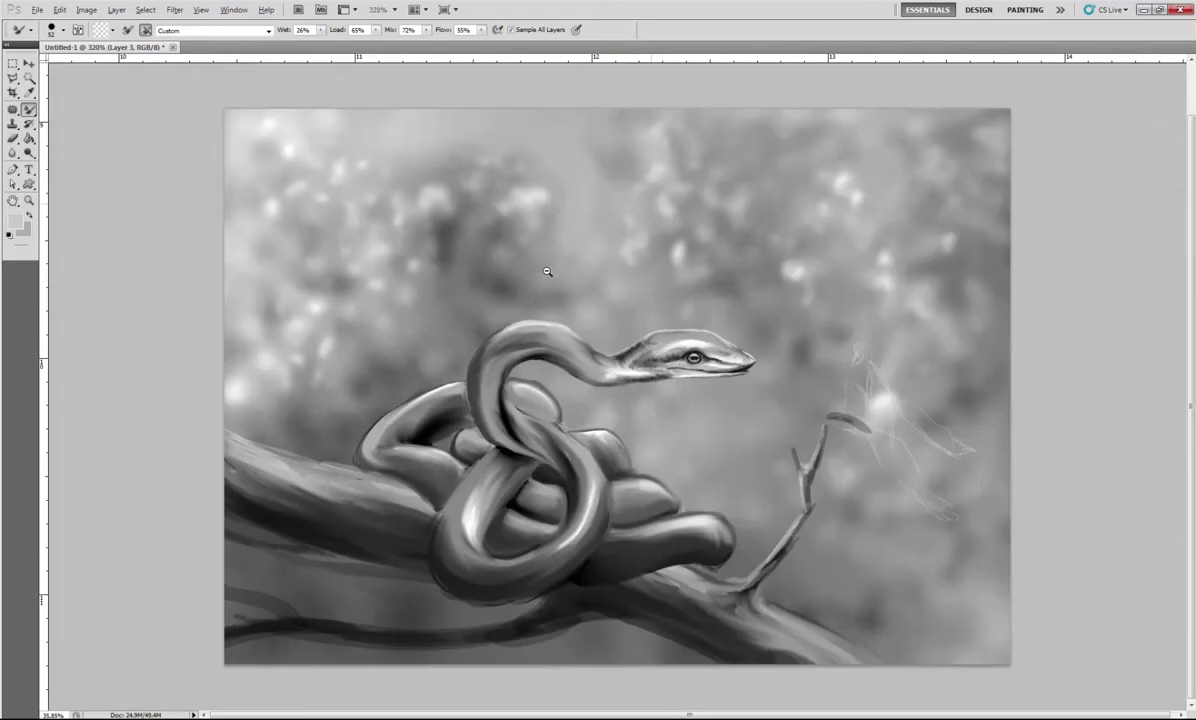
scroll(547, 267, up, 2)
key(o)
right_click(404, 285)
key(Escape)
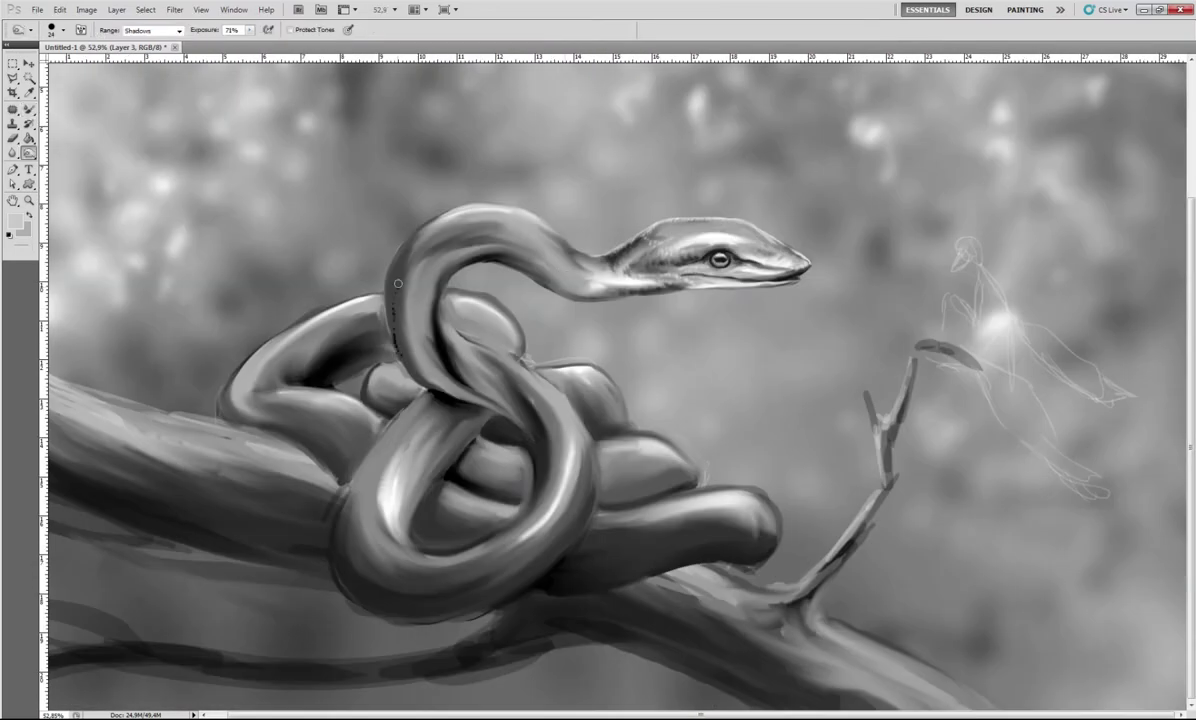
key(b)
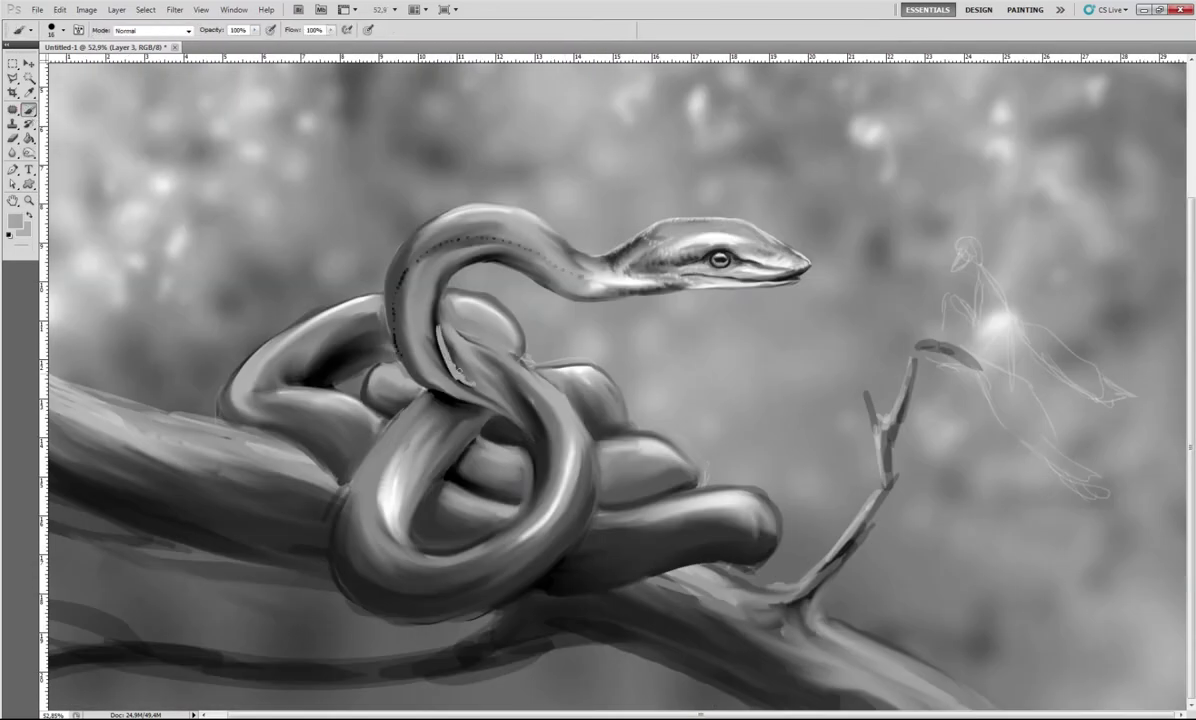
mouse_move(440, 355)
mouse_down()
mouse_move(492, 232)
mouse_move(390, 262)
mouse_up()
key(o)
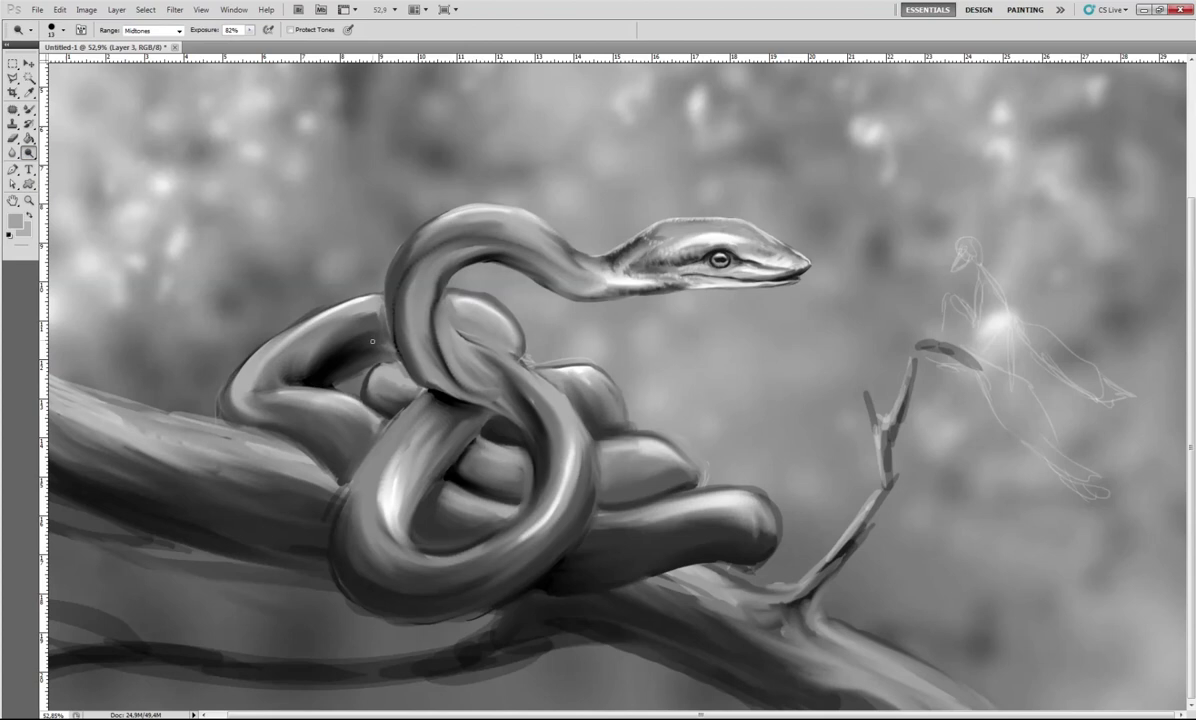
right_click(413, 362)
key(Escape)
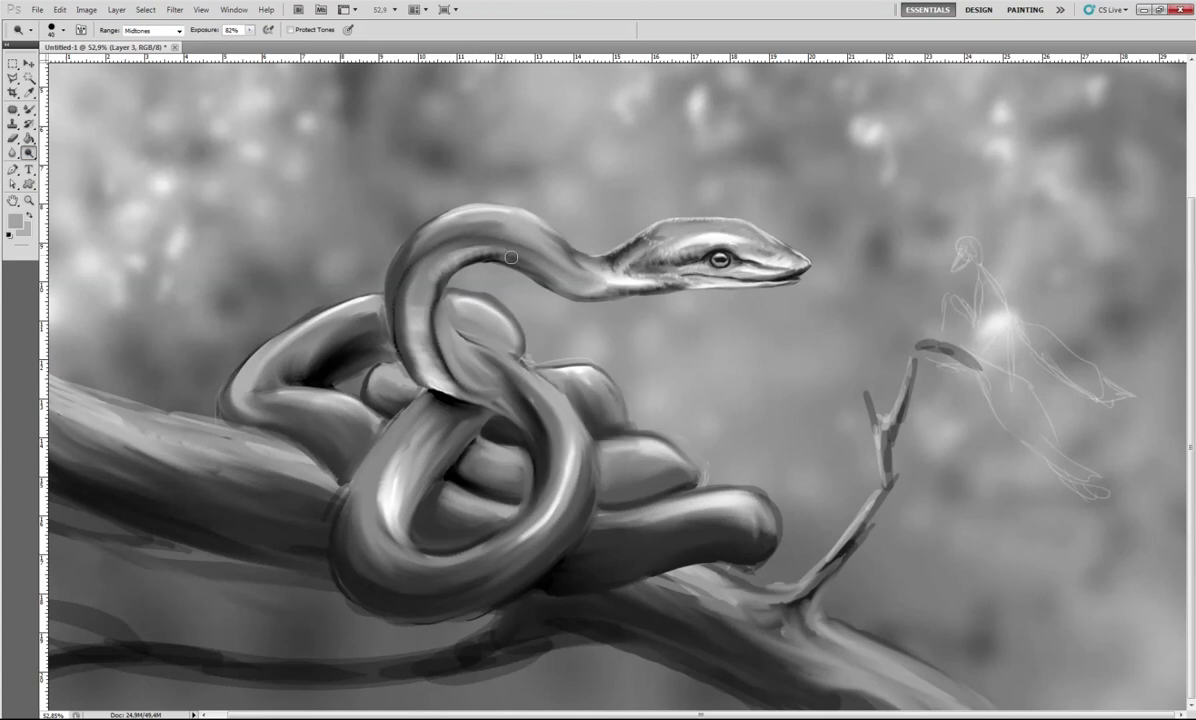
click(14, 79)
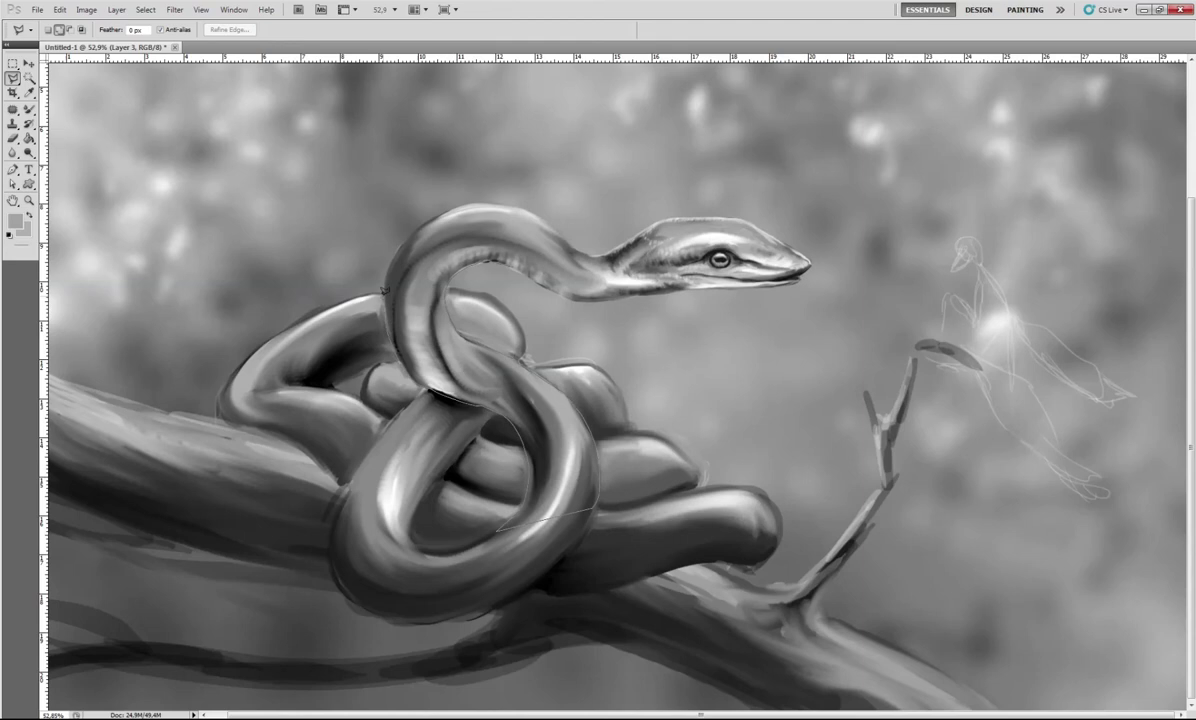
Select the upright neck and burn its left edge at 17% exposure with a size-21 brush.
drag(383, 290, 383, 250)
key(o)
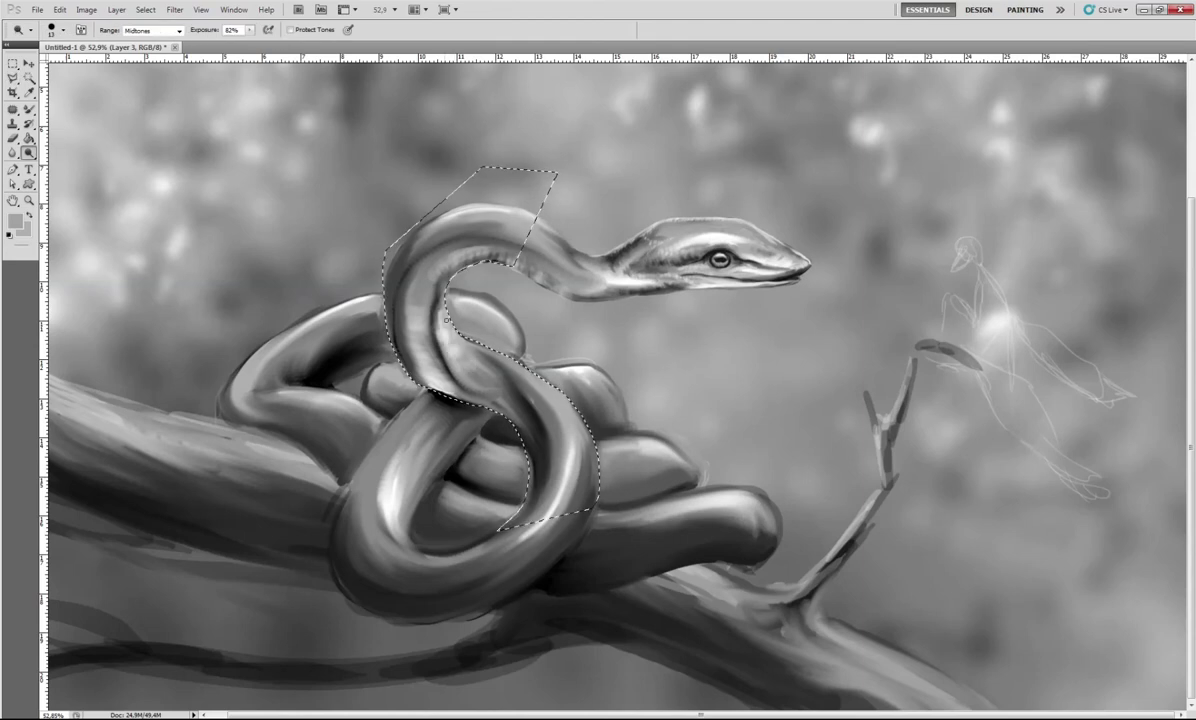
key(1)
key(7)
right_click(488, 308)
drag(515, 328, 530, 328)
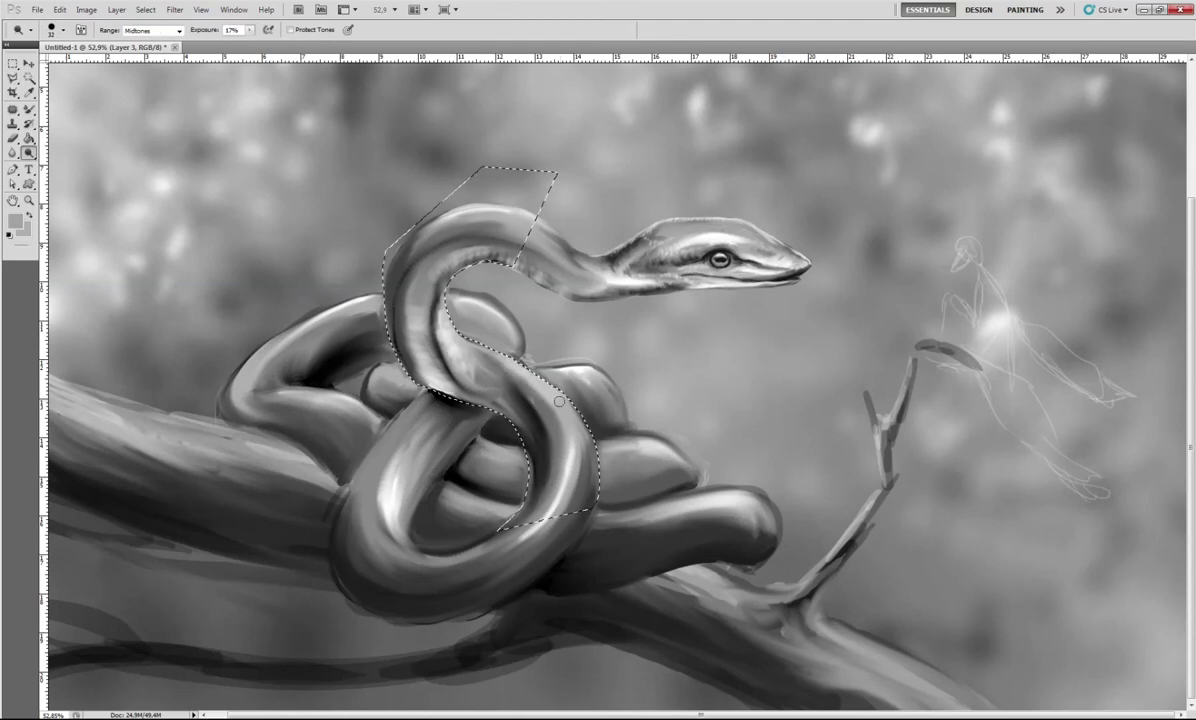
right_click(585, 352)
drag(650, 366, 625, 366)
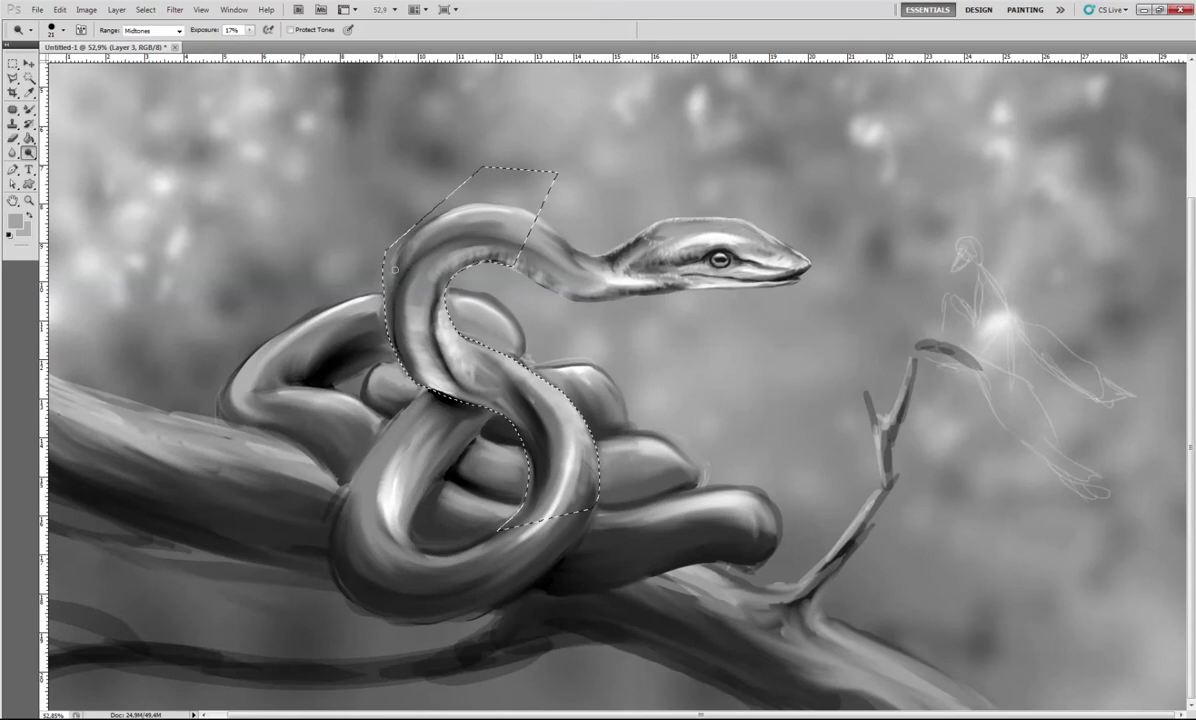
drag(395, 270, 395, 350)
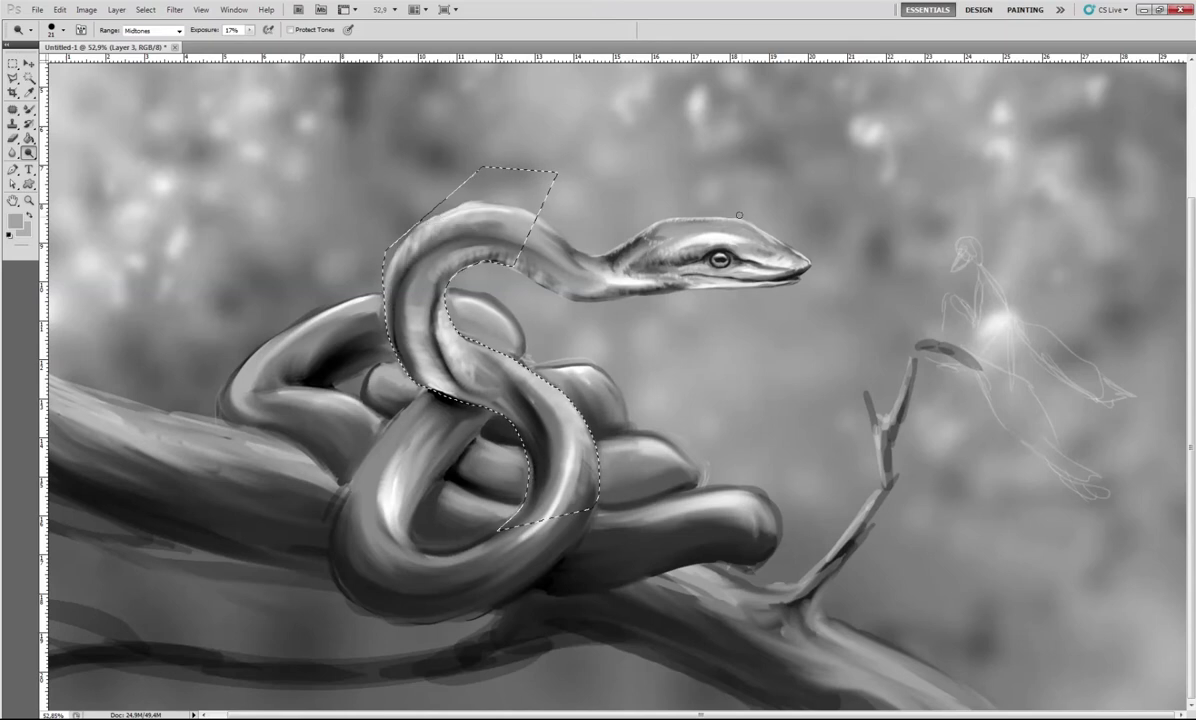
Pick a near-black paint colour and deselect the neck.
right_click(29, 152)
click(70, 162)
key(b)
right_click(580, 398)
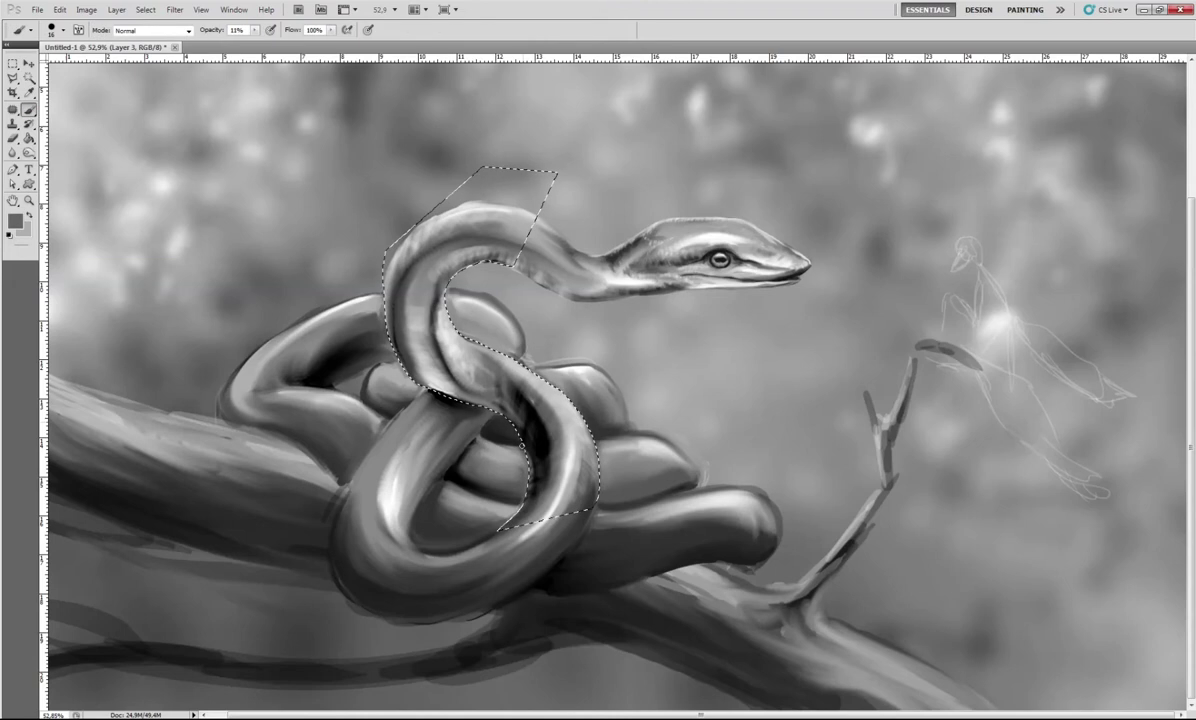
alt+click(485, 374)
alt+click(489, 405)
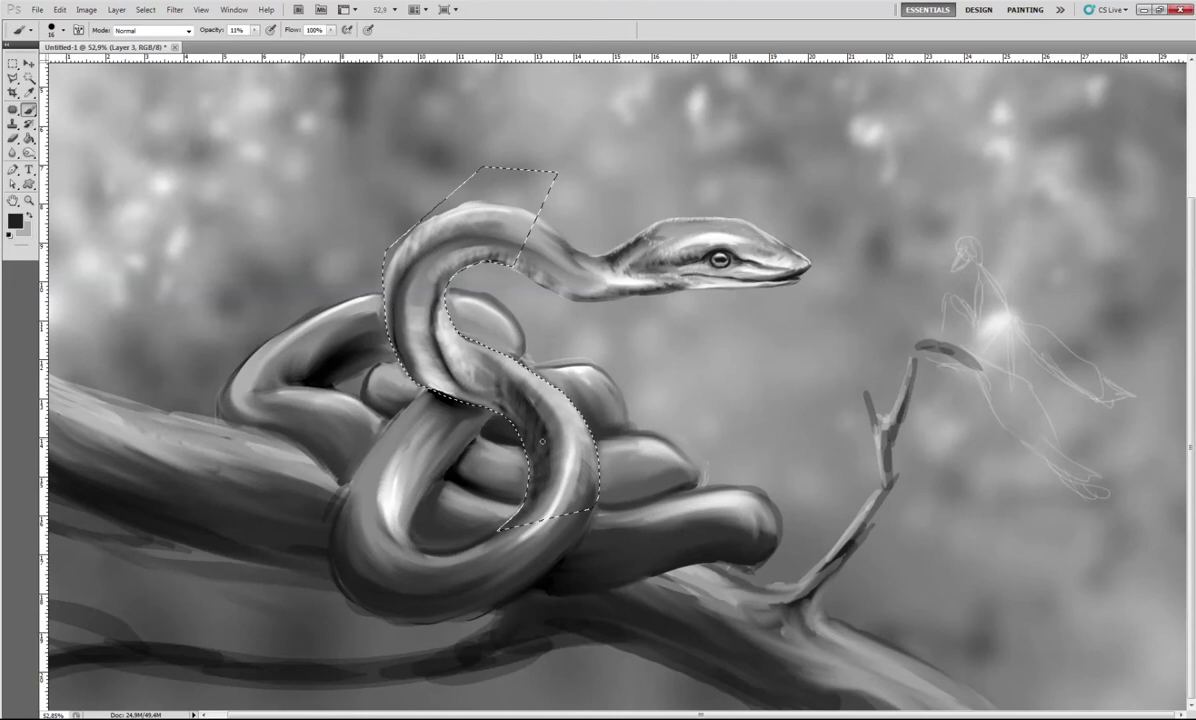
key(ctrl+d)
scroll(270, 234, down, 5)
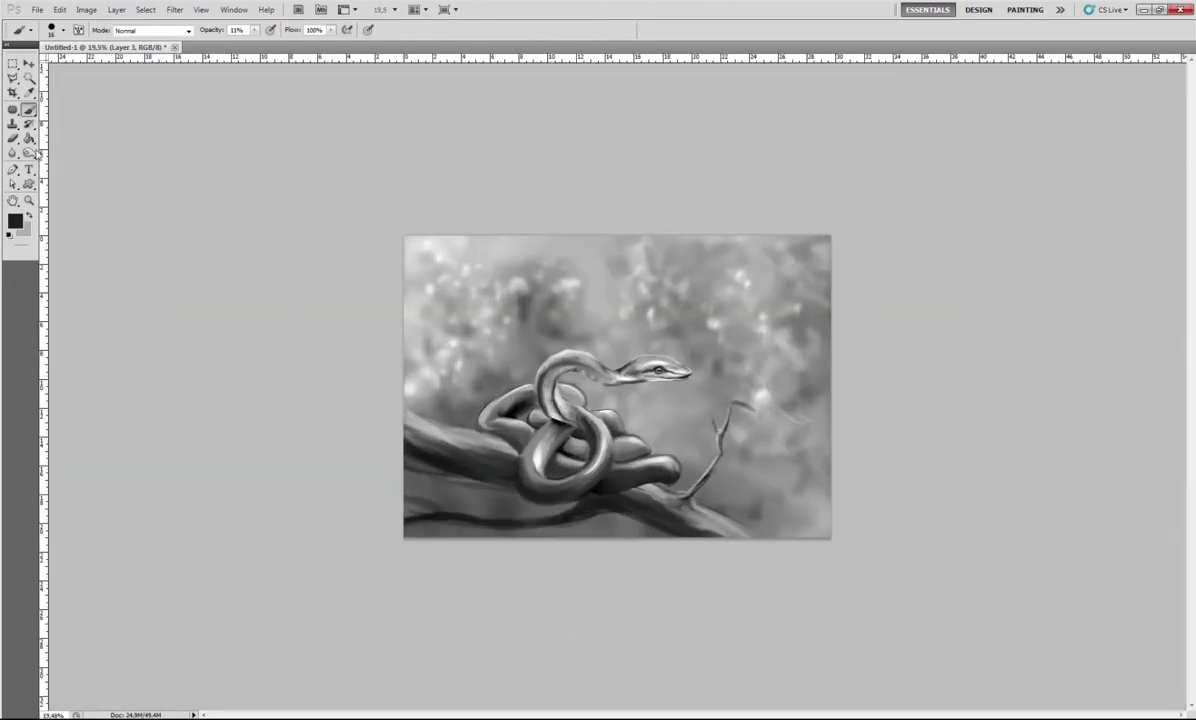
Zoom in and dodge the neck's left side and upper curve.
click(28, 152)
scroll(540, 340, up, 5)
scroll(521, 457, down, 10)
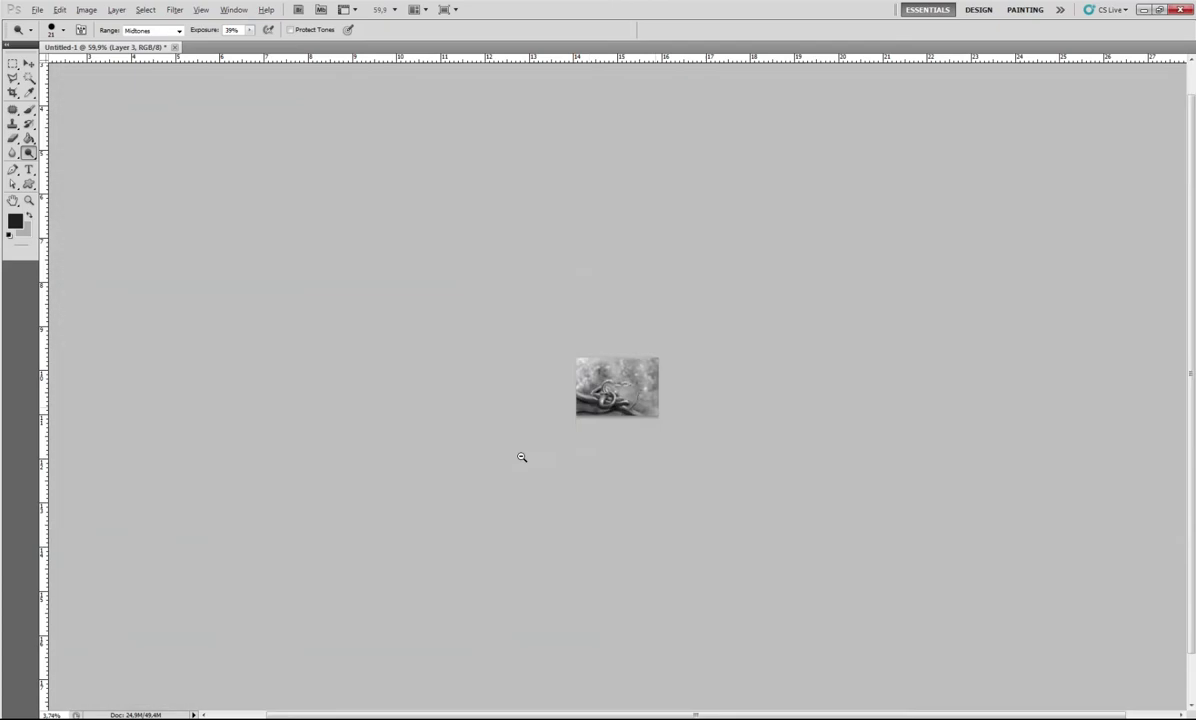
scroll(521, 457, up, 3)
scroll(560, 320, up, 10)
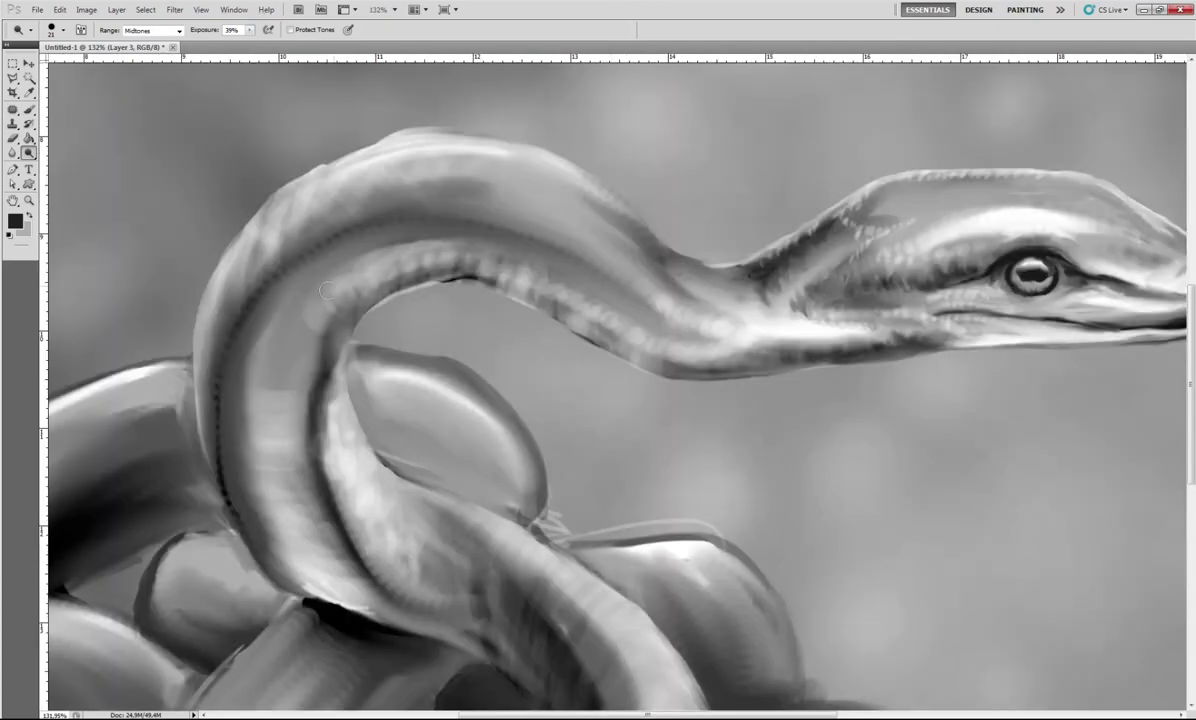
mouse_move(325, 290)
mouse_down()
mouse_move(312, 312)
mouse_move(585, 245)
mouse_move(526, 166)
mouse_move(697, 269)
mouse_move(595, 270)
mouse_move(575, 330)
mouse_move(500, 285)
mouse_up()
Repaint the neck's underside edge and smooth its top edge with the brush.
key(b)
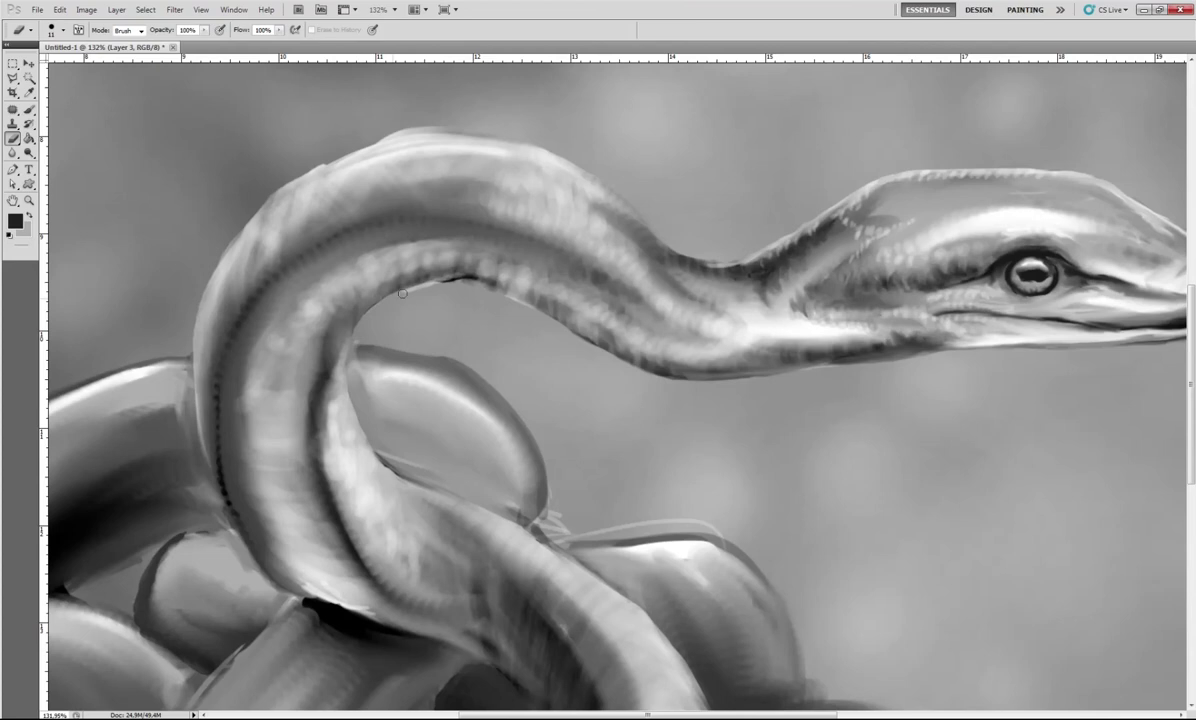
mouse_move(402, 293)
mouse_down()
mouse_move(490, 282)
mouse_move(668, 360)
mouse_up()
mouse_move(298, 166)
mouse_down()
mouse_move(412, 120)
mouse_move(506, 134)
mouse_up()
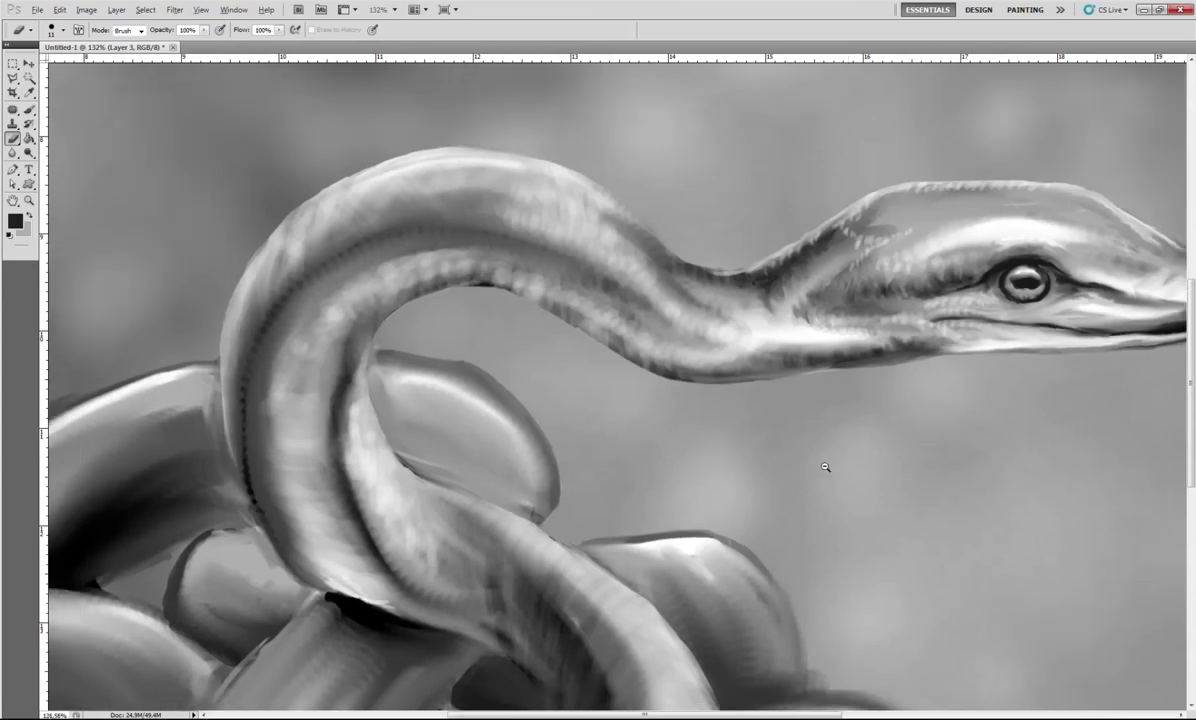
scroll(825, 467, down, 5)
scroll(252, 256, up, 4)
key(b)
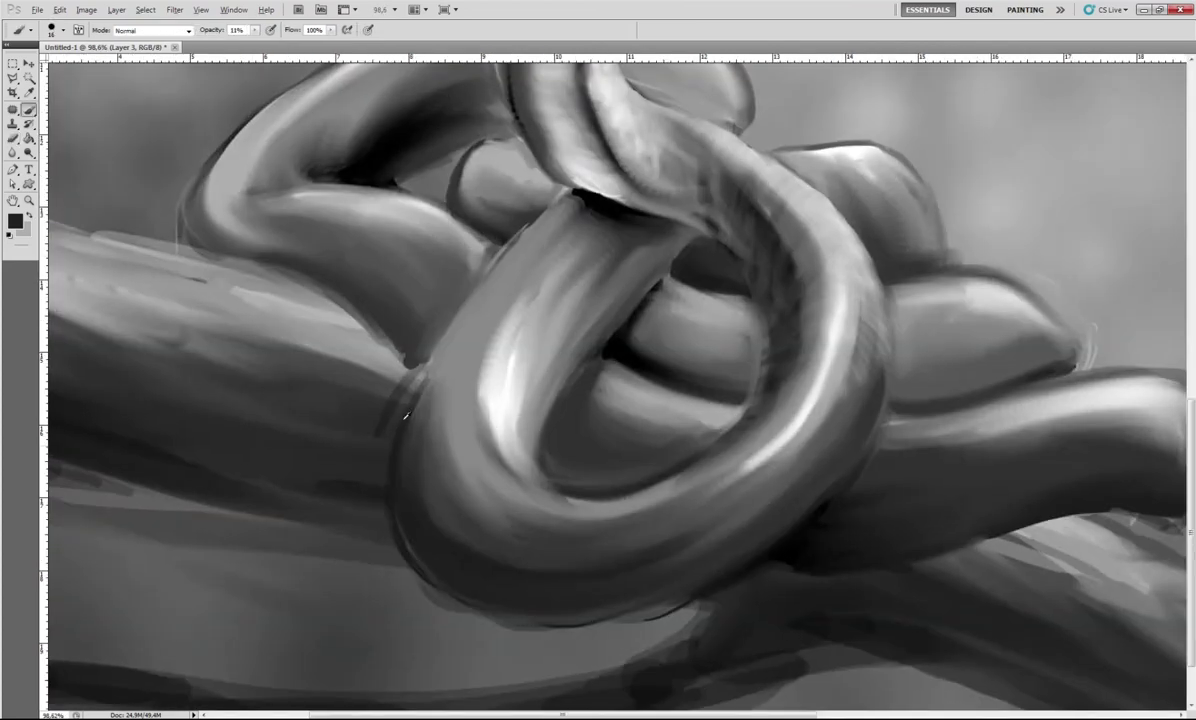
Lasso the shadow under the snake's lower coil edge and delete it.
key(l)
click(360, 340)
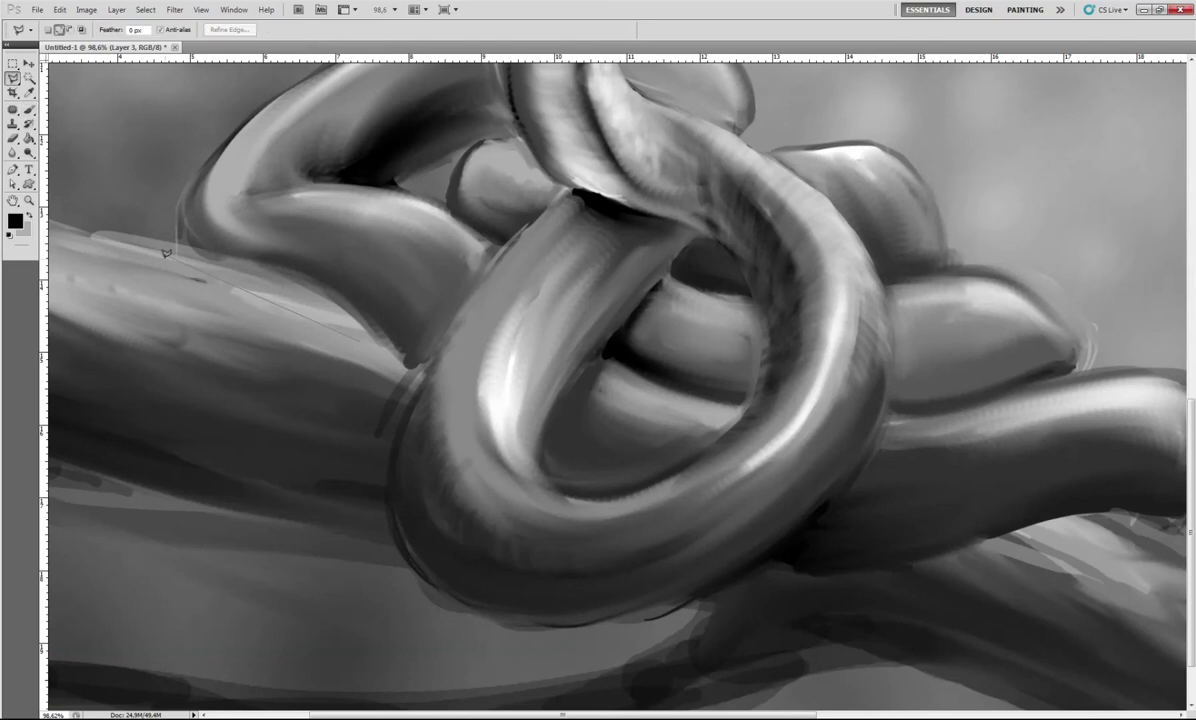
click(167, 253)
click(166, 196)
click(155, 212)
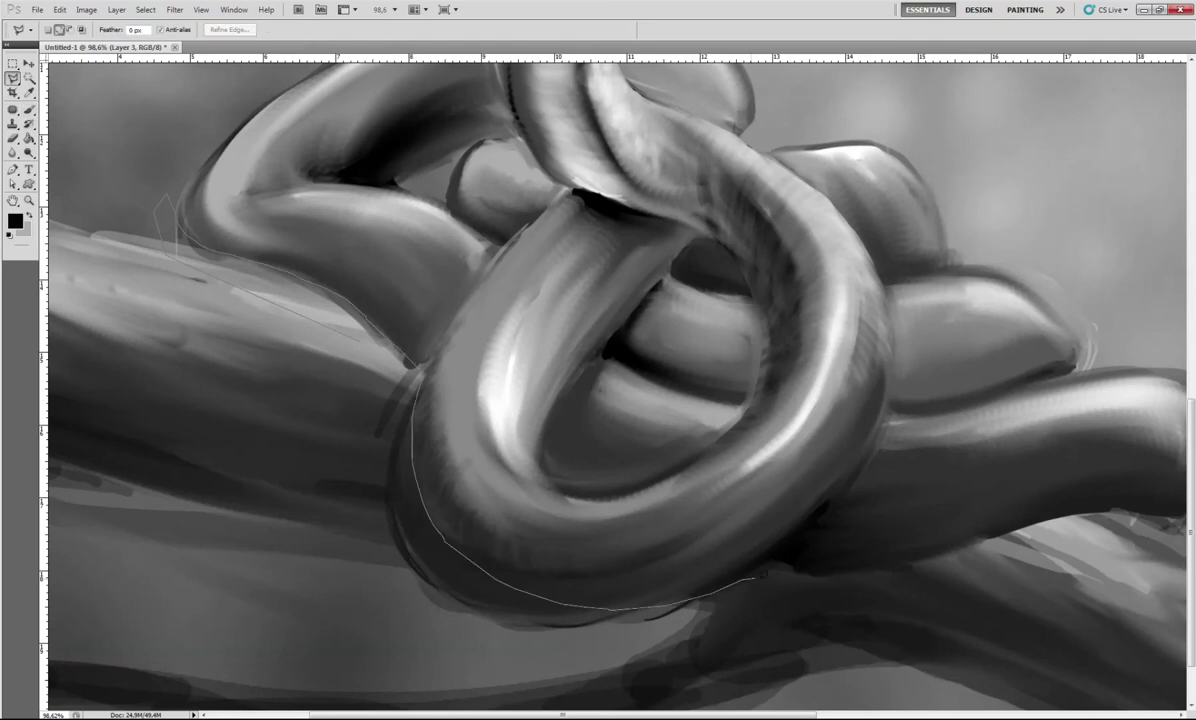
double_click(700, 558)
key(Delete)
key(ctrl+d)
key(e)
Paint dark strokes along the snake's left and lower-left edges at 35% brush opacity.
key(b)
right_click(575, 388)
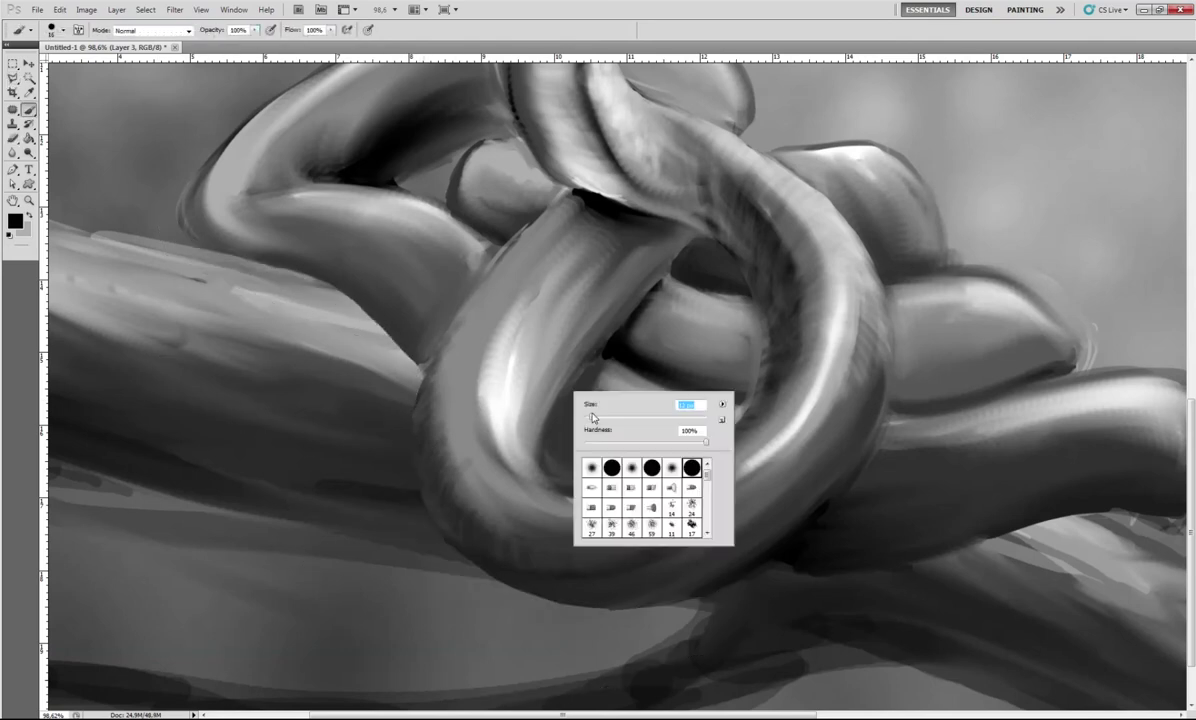
double_click(647, 436)
alt+click(421, 404)
key(3)
key(5)
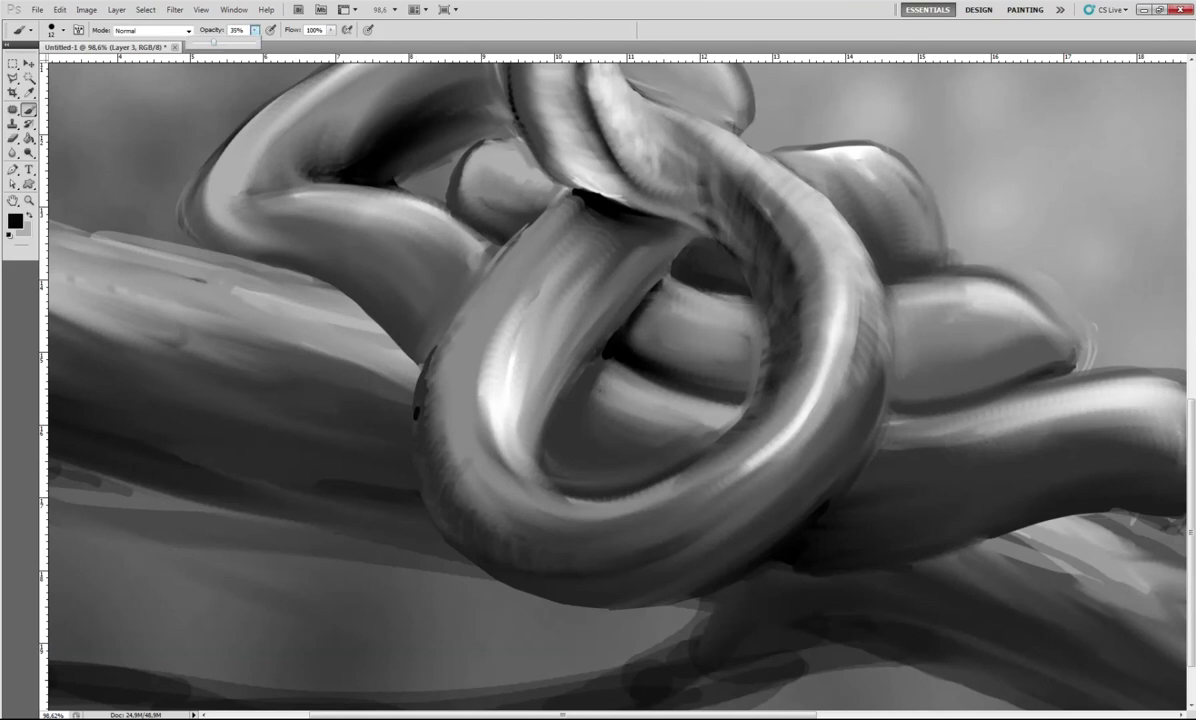
drag(418, 365, 425, 450)
drag(464, 527, 398, 465)
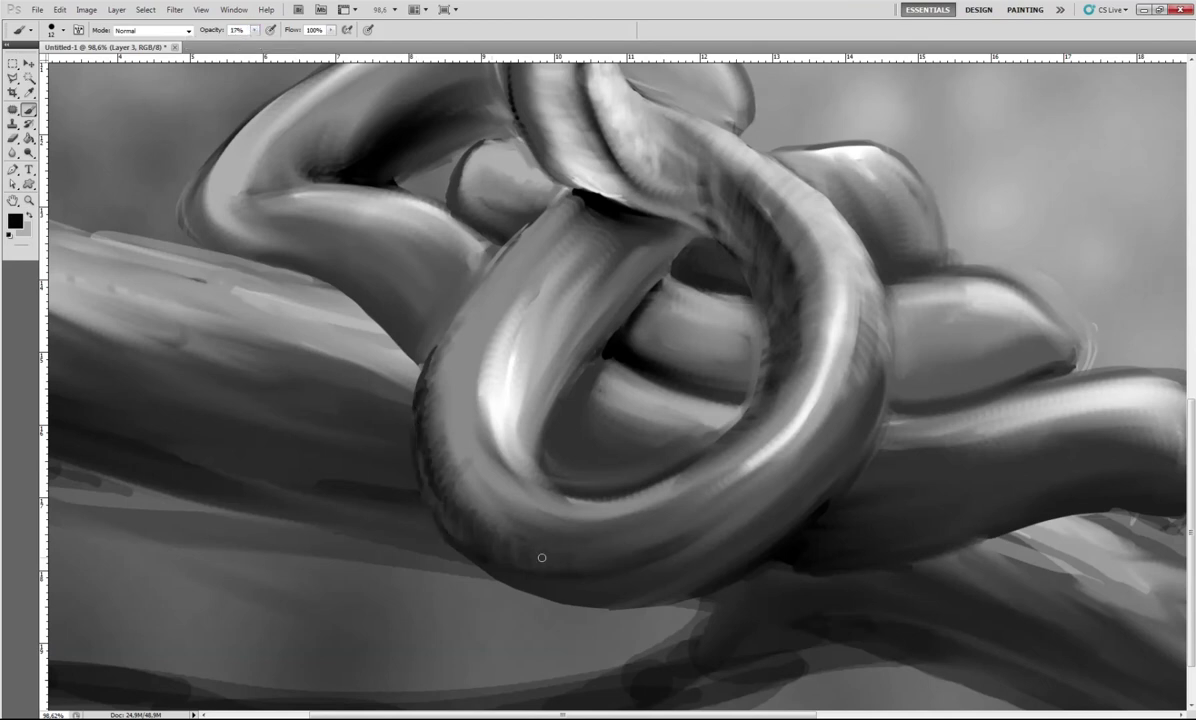
At brush size 36 and full opacity, paint a sampled dark stroke inside the coil.
right_click(597, 571)
drag(640, 528, 671, 529)
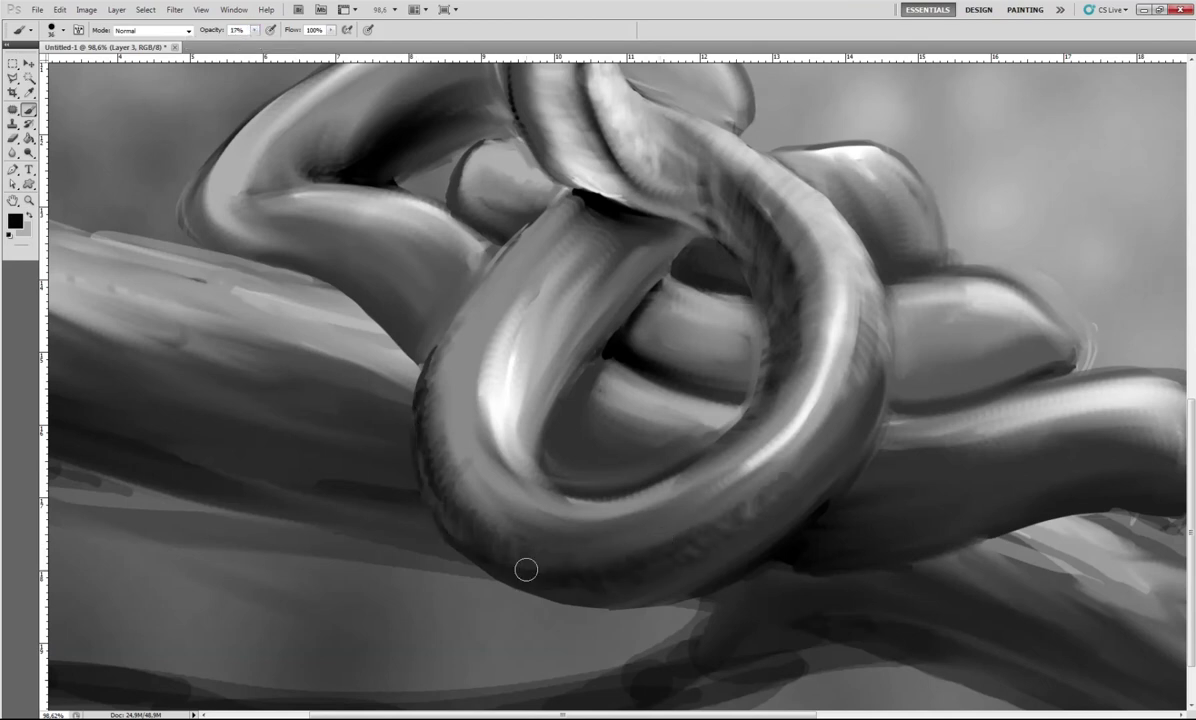
key(0)
right_click(883, 423)
alt+click(727, 257)
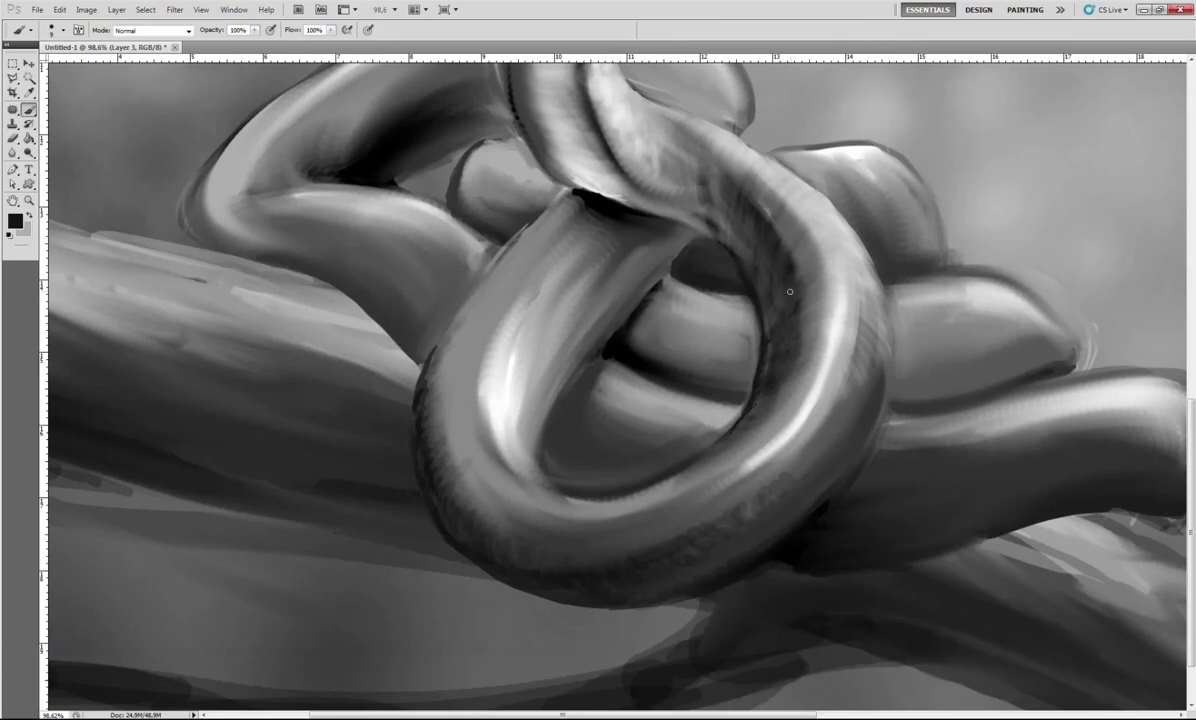
alt+click(545, 445)
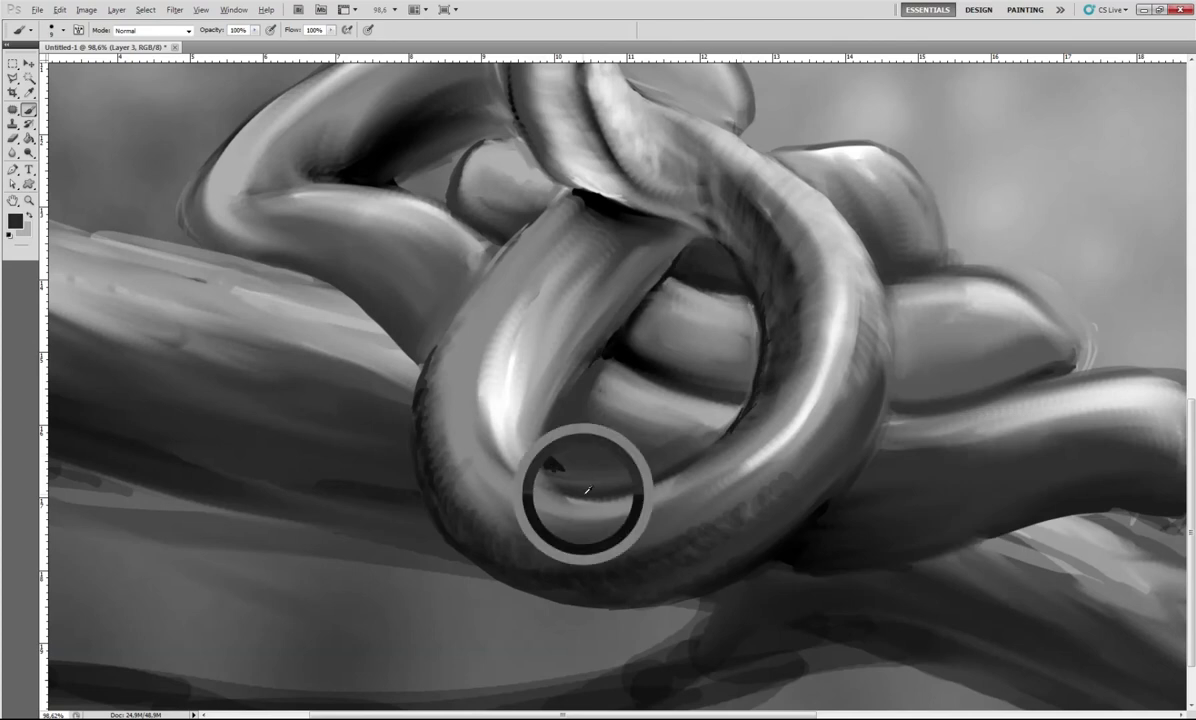
drag(520, 445, 565, 455)
alt+click(546, 452)
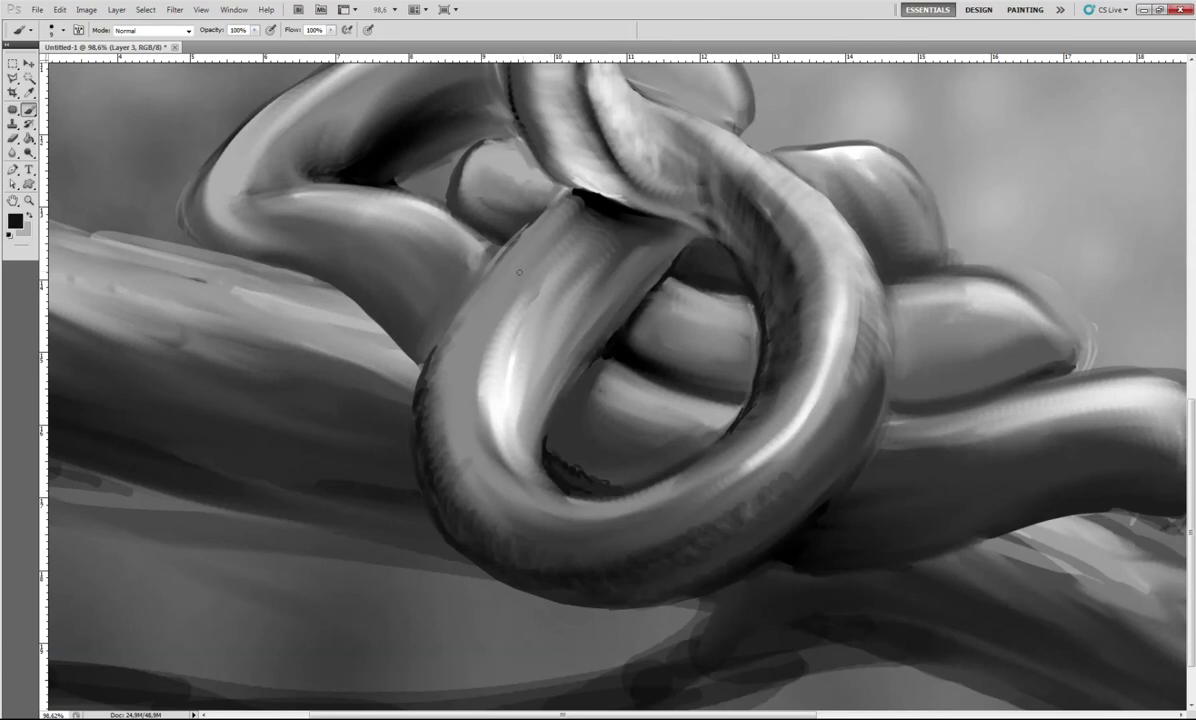
Dab white highlight dashes onto three of the inner coils.
key(x)
drag(472, 148, 528, 198)
drag(672, 300, 730, 332)
drag(592, 392, 688, 435)
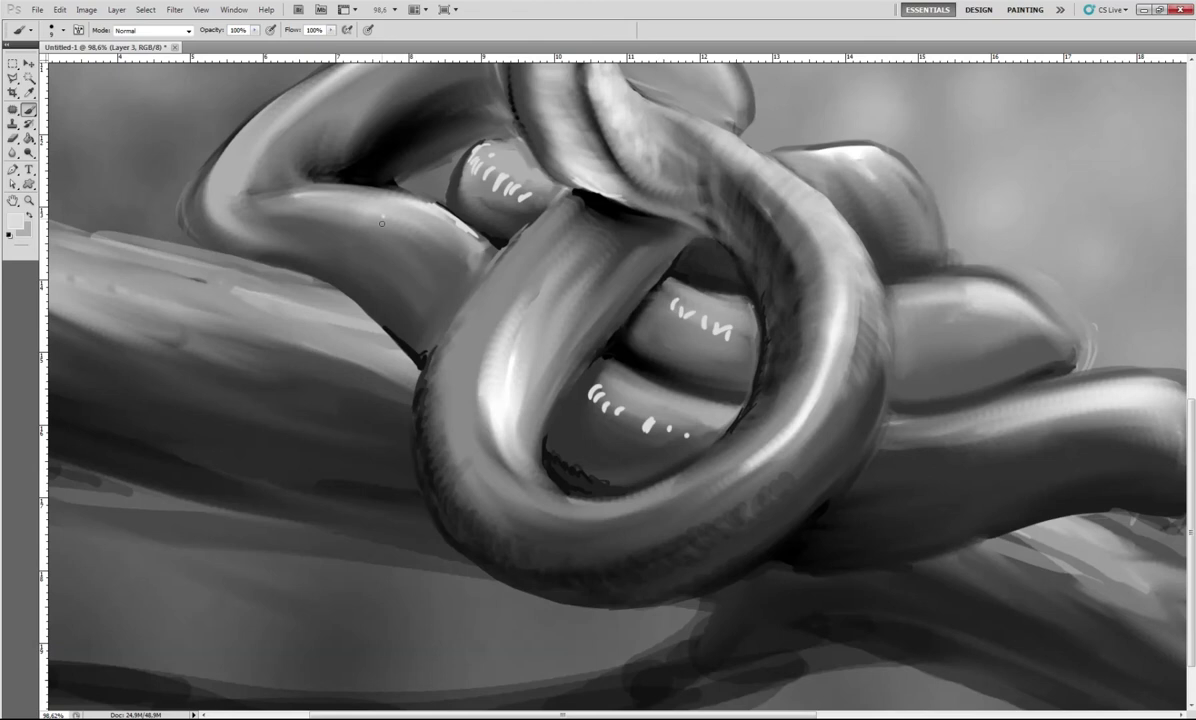
Add one more white dash, then smear the dashes into soft streaks with the Mixer Brush.
key(shift+b)
drag(335, 205, 432, 232)
drag(468, 148, 525, 195)
drag(672, 298, 735, 330)
drag(592, 390, 690, 432)
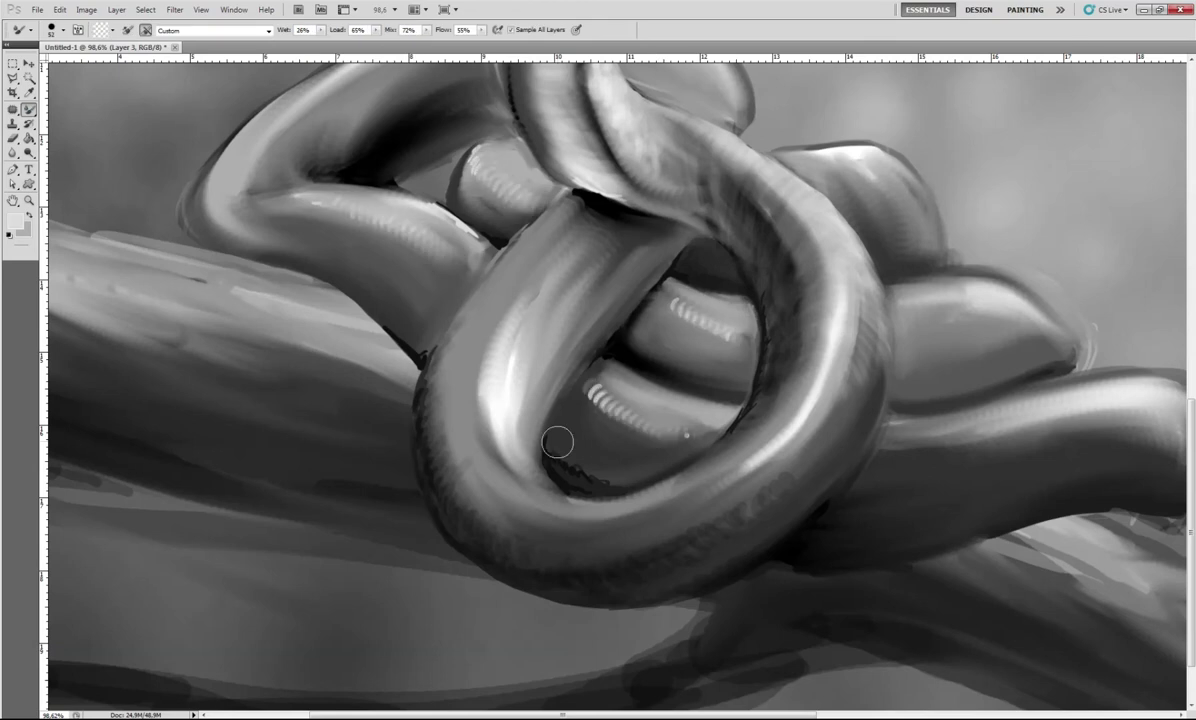
Zoom out to the full painting and set up the regular Brush at 22% opacity.
key(ctrl+0)
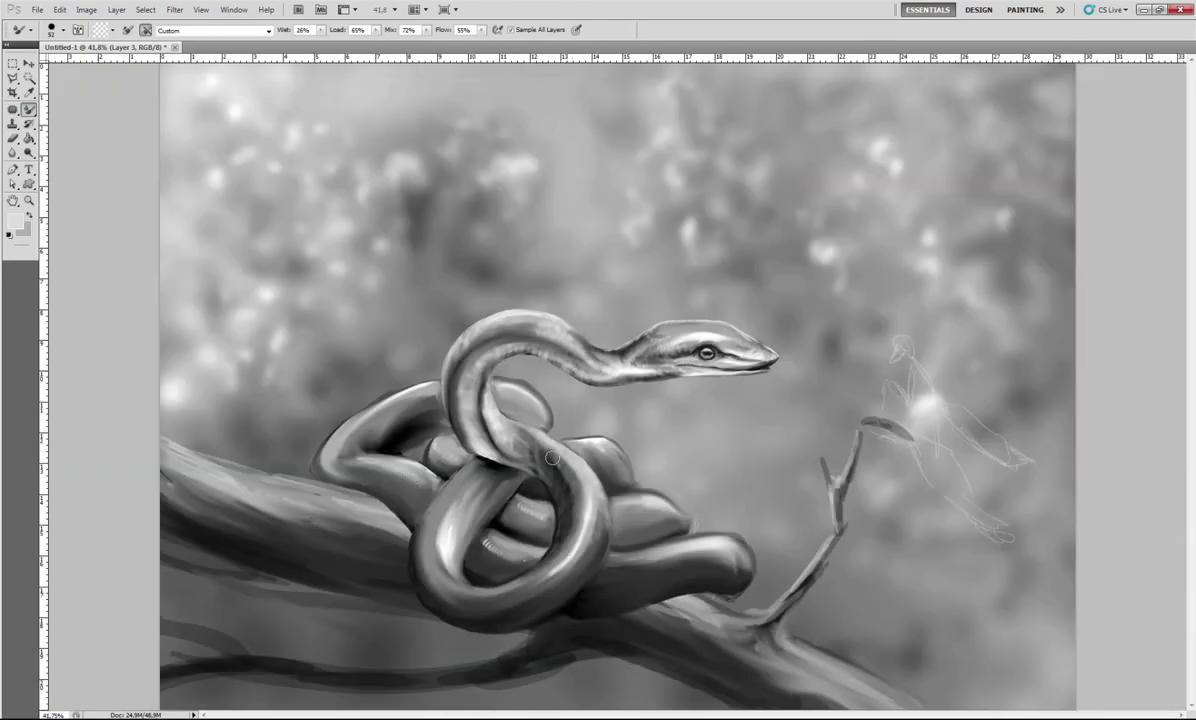
right_click(28, 108)
click(70, 140)
right_click(700, 530)
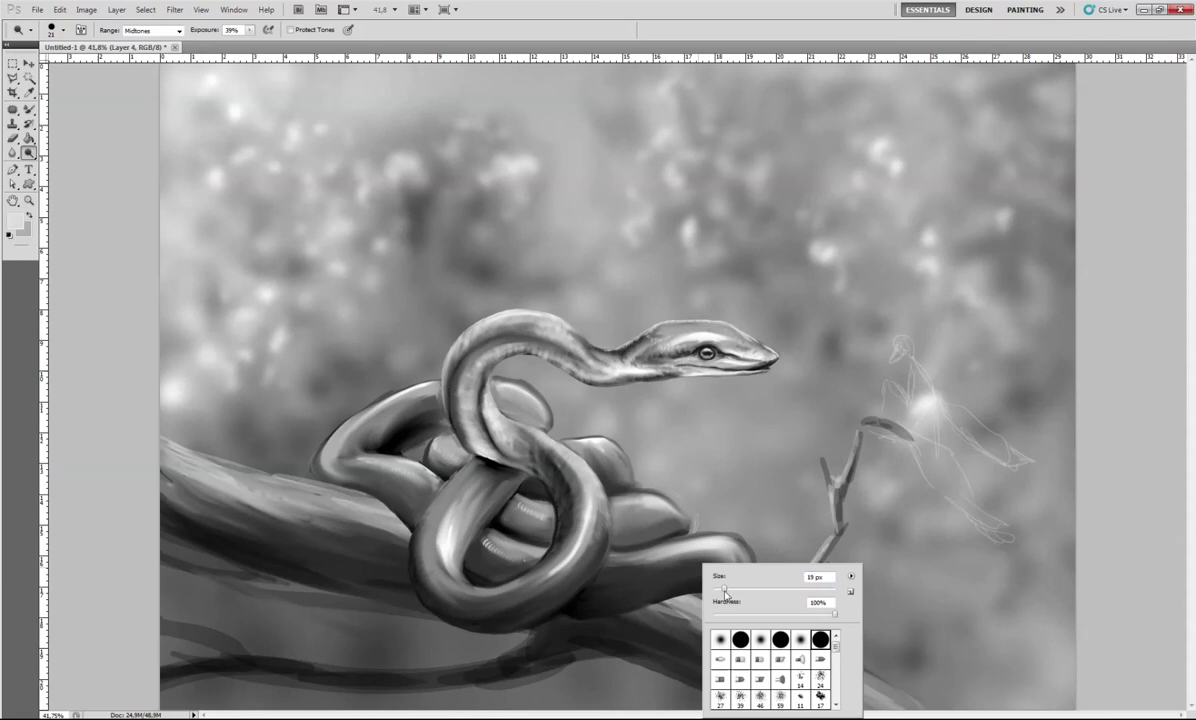
click(740, 580)
drag(198, 46, 209, 46)
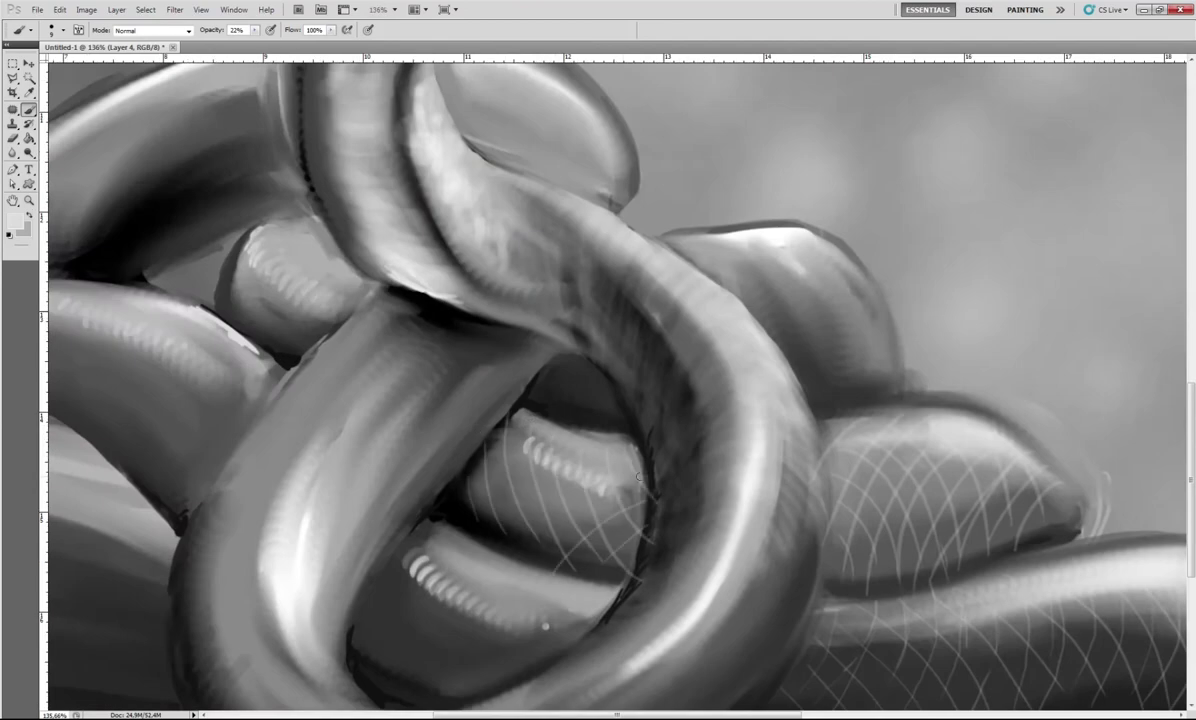
Paint scale-net lines on the coils and brighten coil shadows, lower-coil highlight and neck coil.
drag(520, 490, 440, 425)
drag(790, 370, 723, 239)
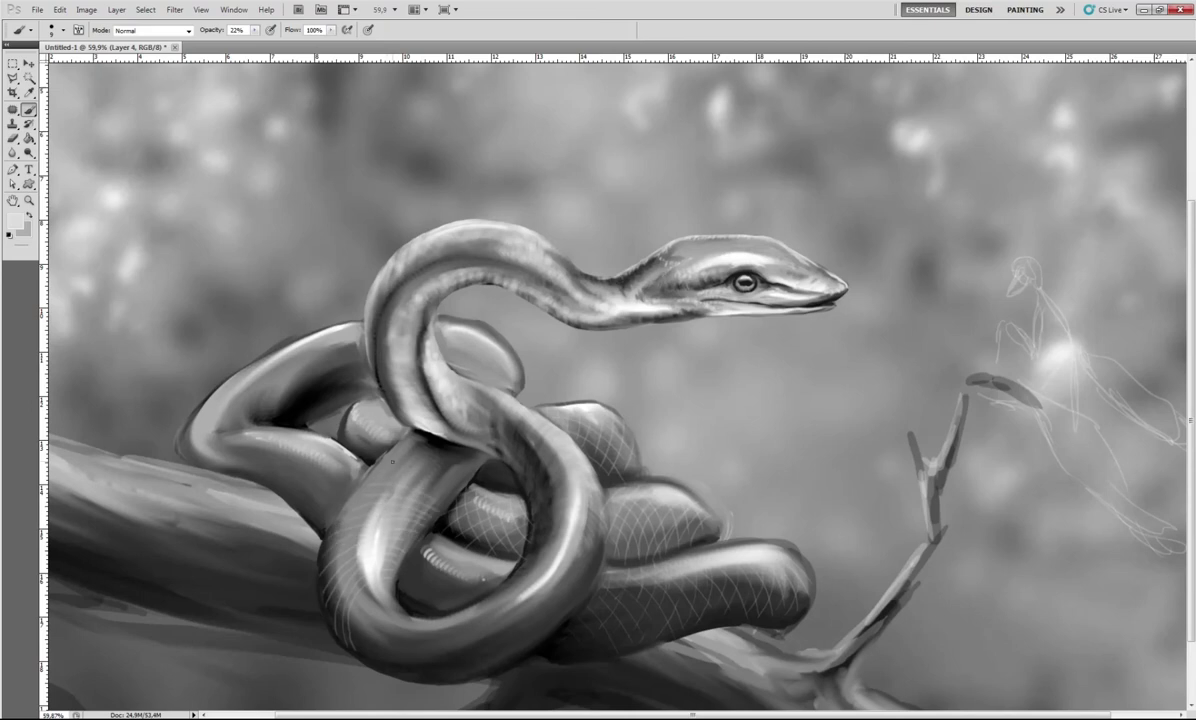
drag(392, 462, 419, 441)
drag(450, 507, 428, 511)
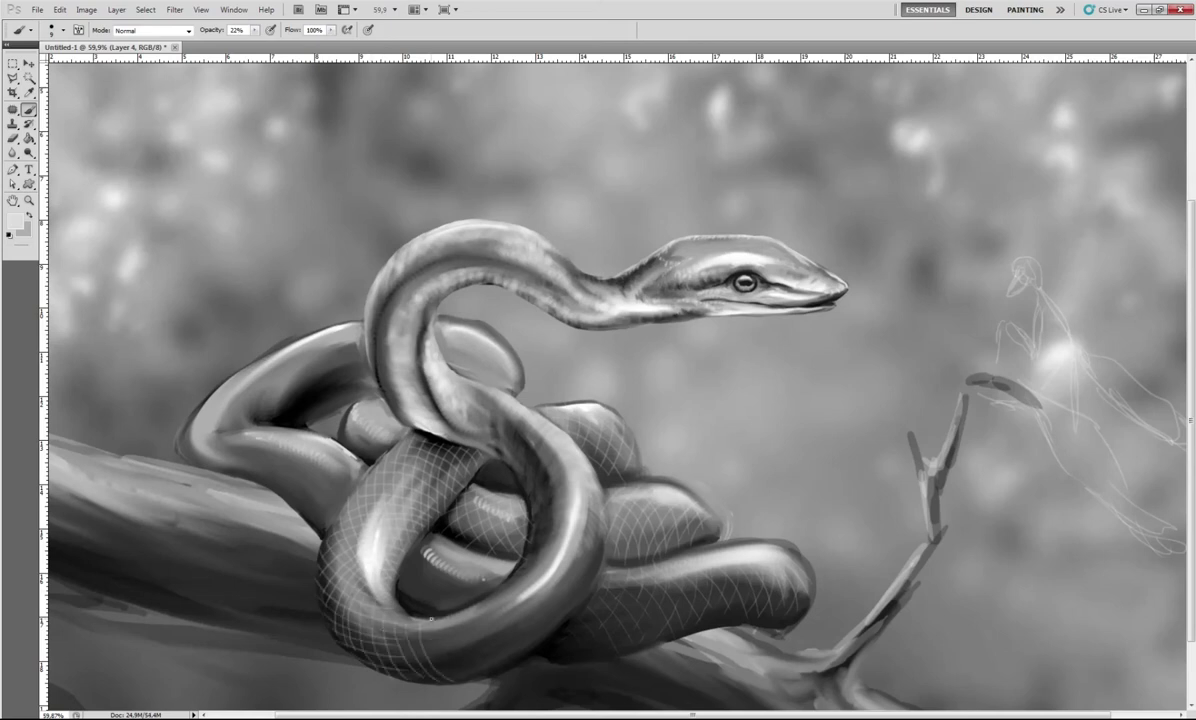
drag(454, 613, 516, 596)
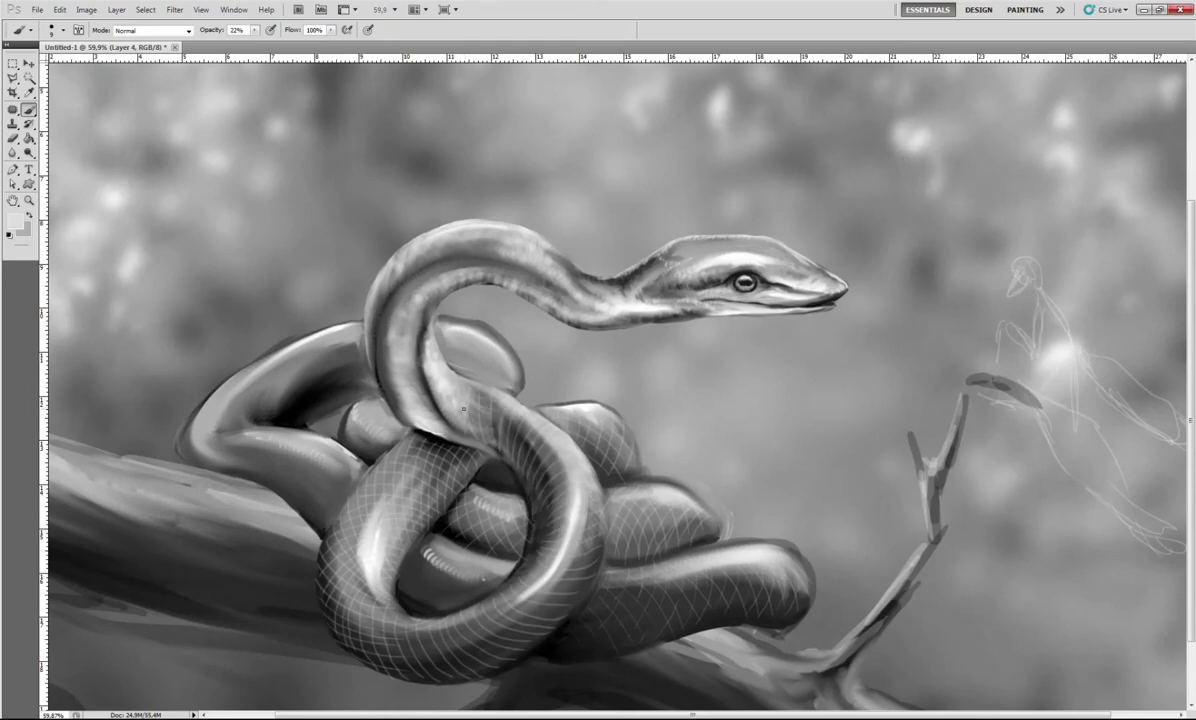
drag(463, 409, 535, 437)
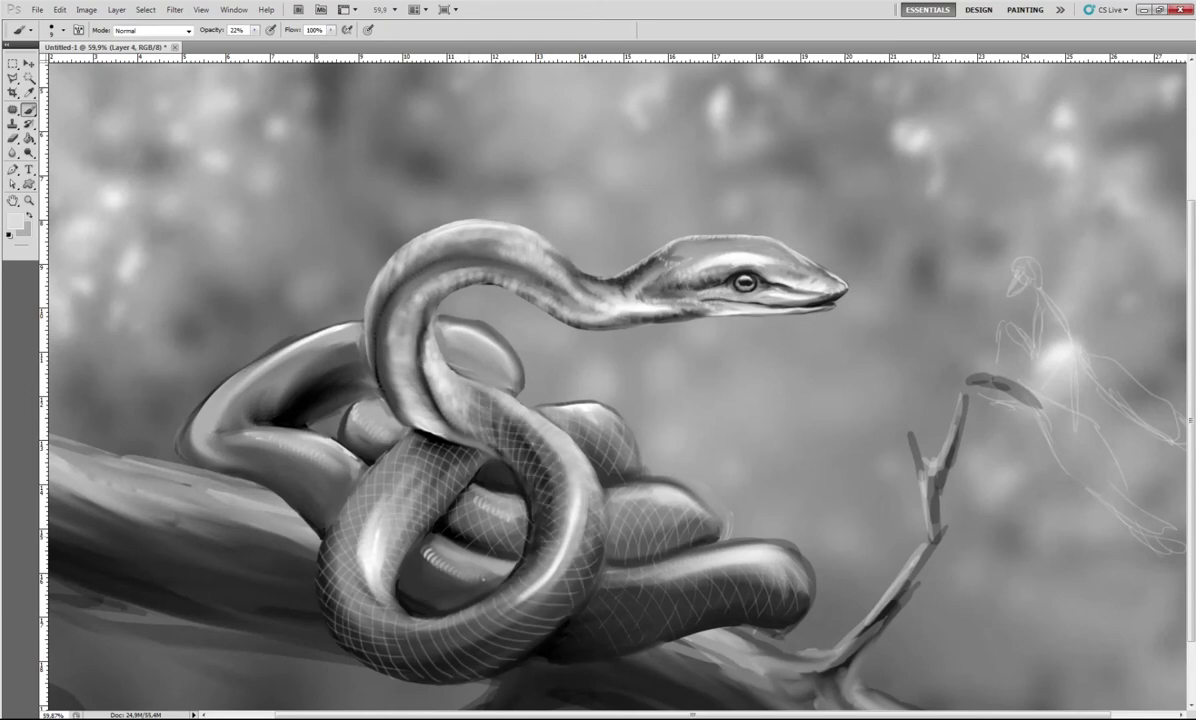
Paint curved crosshatch scale lines over the lower and upper-right coils.
scroll(480, 525, up, 5)
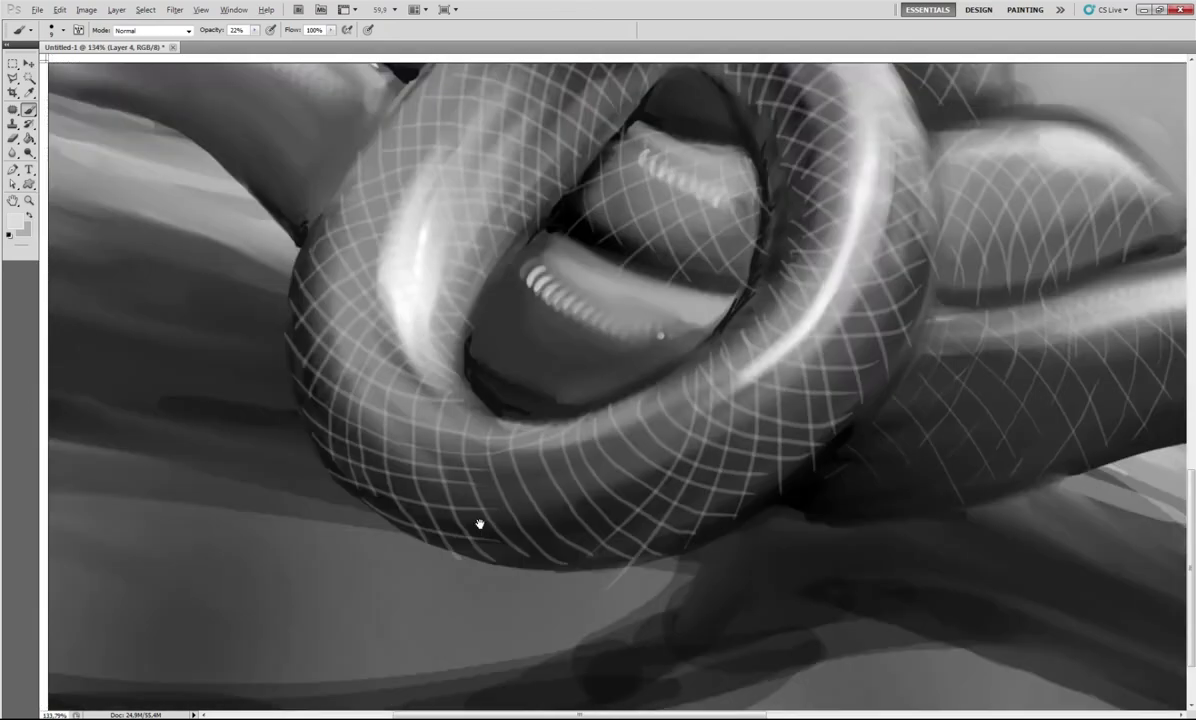
drag(480, 486, 576, 444)
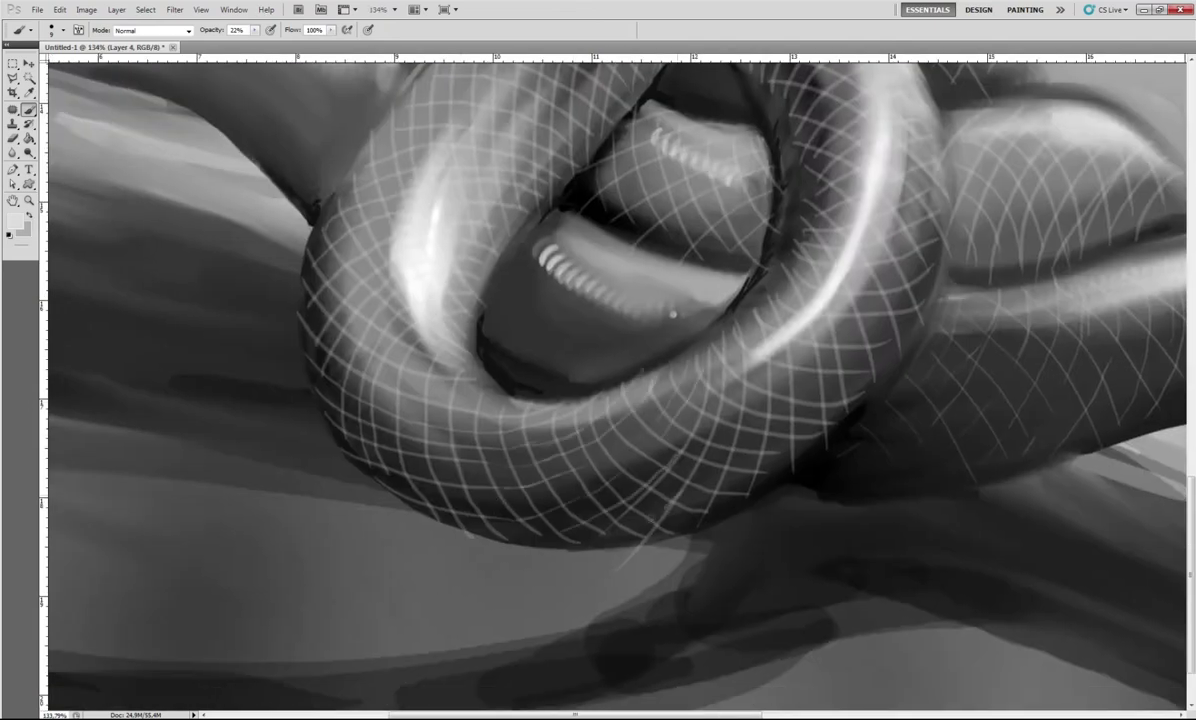
drag(526, 496, 638, 420)
drag(488, 243, 510, 372)
drag(555, 222, 580, 350)
drag(492, 226, 640, 320)
Paint light crosshatch scale strokes across the neck coil.
scroll(673, 315, down, 5)
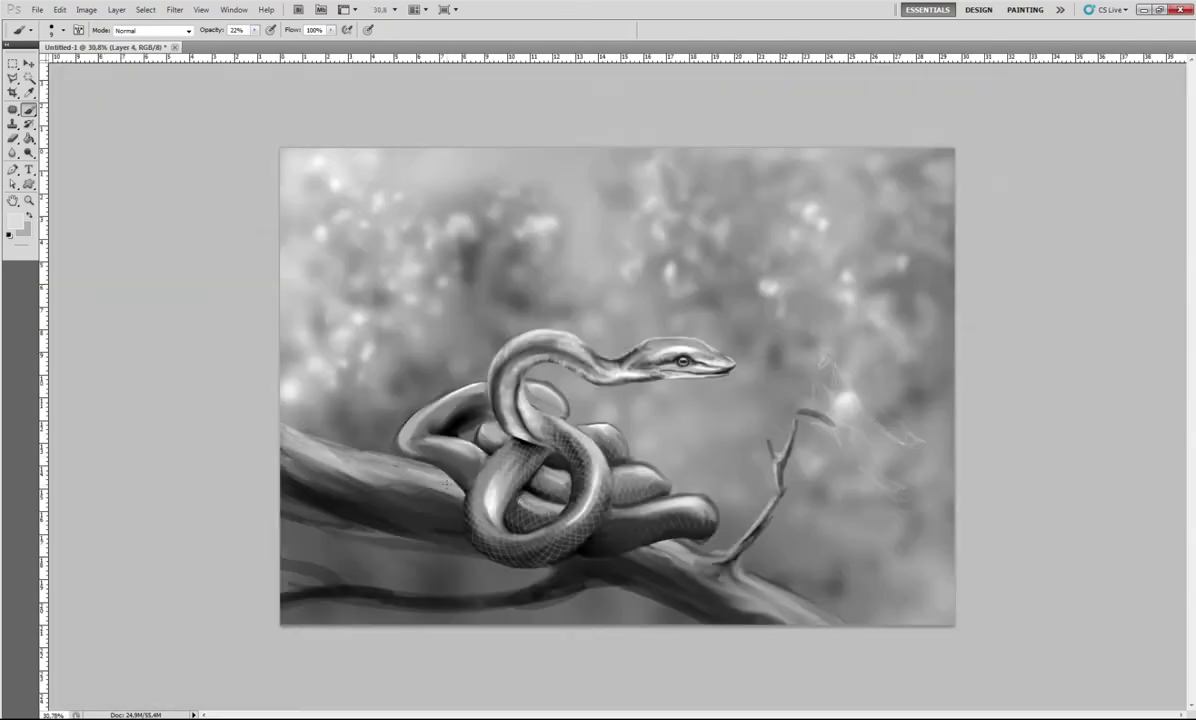
scroll(360, 510, up, 5)
drag(420, 405, 395, 530)
drag(360, 395, 215, 420)
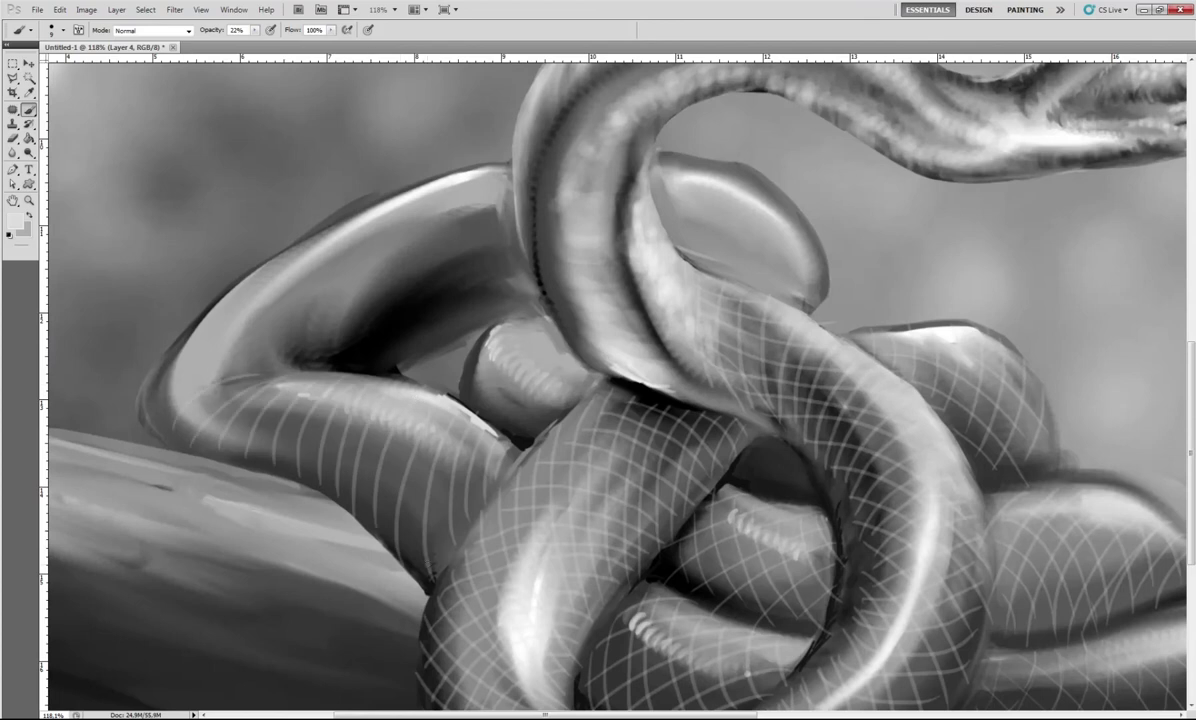
drag(470, 440, 340, 495)
mouse_move(315, 385)
mouse_down()
mouse_move(195, 390)
mouse_move(360, 250)
mouse_up()
Cover the upper-left coil with crosshatch scale strokes.
drag(340, 330, 410, 205)
drag(470, 280, 490, 160)
drag(270, 310, 217, 366)
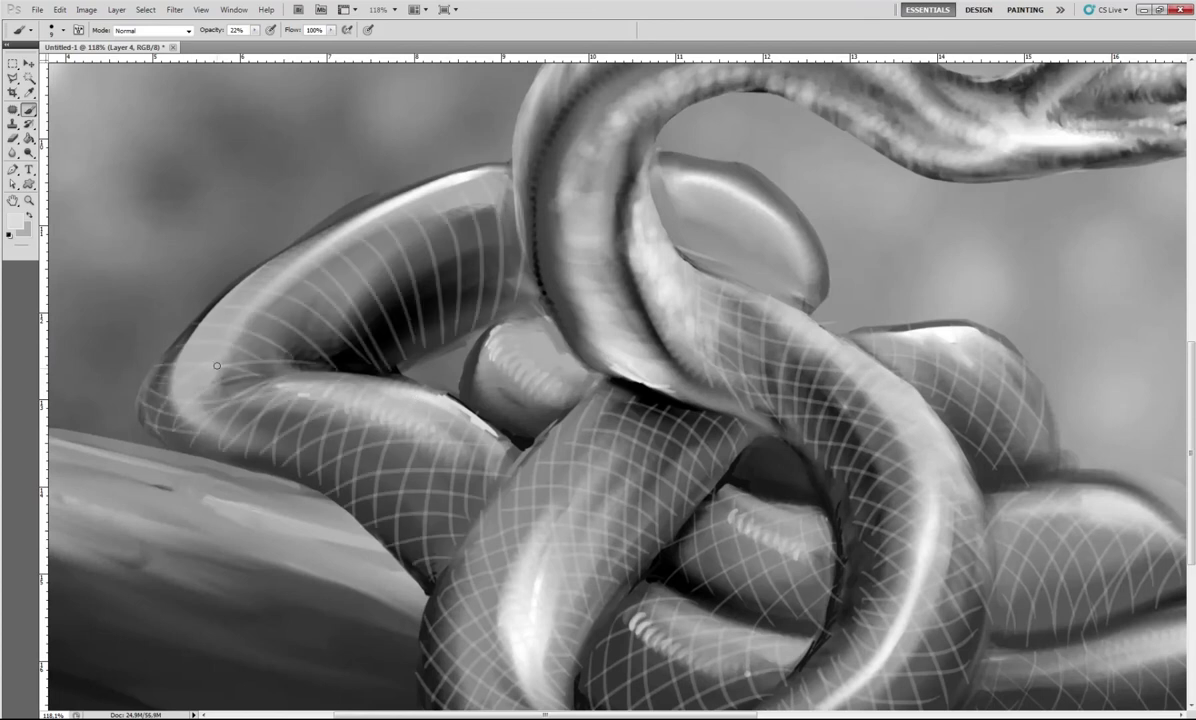
drag(277, 258, 298, 346)
drag(340, 220, 335, 335)
drag(400, 210, 470, 340)
drag(310, 230, 330, 340)
Extend the scale strokes over the upper middle and top coils.
drag(378, 242, 470, 340)
drag(480, 260, 500, 320)
drag(665, 210, 760, 290)
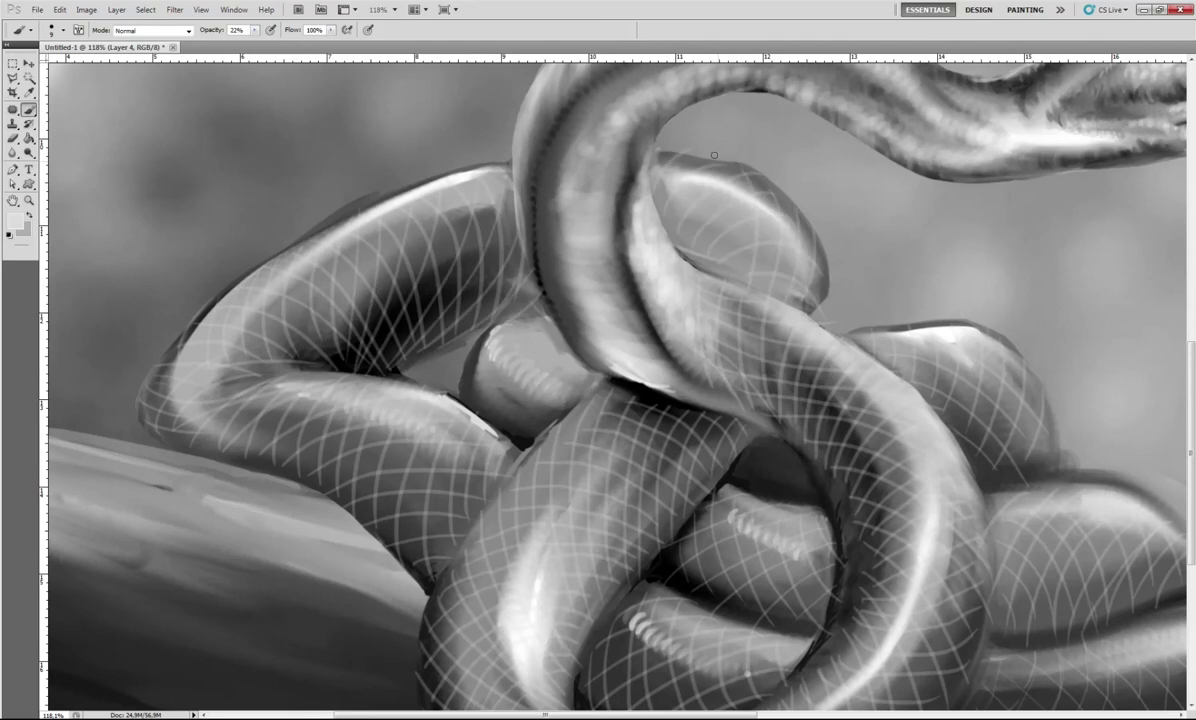
drag(620, 190, 655, 240)
drag(500, 155, 530, 300)
drag(495, 125, 550, 195)
Paint crosshatch scales along the snake's arched neck.
mouse_move(550, 195)
mouse_down()
mouse_move(366, 440)
mouse_move(370, 340)
mouse_move(466, 288)
mouse_up()
mouse_move(490, 335)
mouse_down()
mouse_move(515, 280)
mouse_move(630, 366)
mouse_up()
mouse_move(350, 360)
mouse_down()
mouse_move(480, 292)
mouse_move(598, 364)
mouse_up()
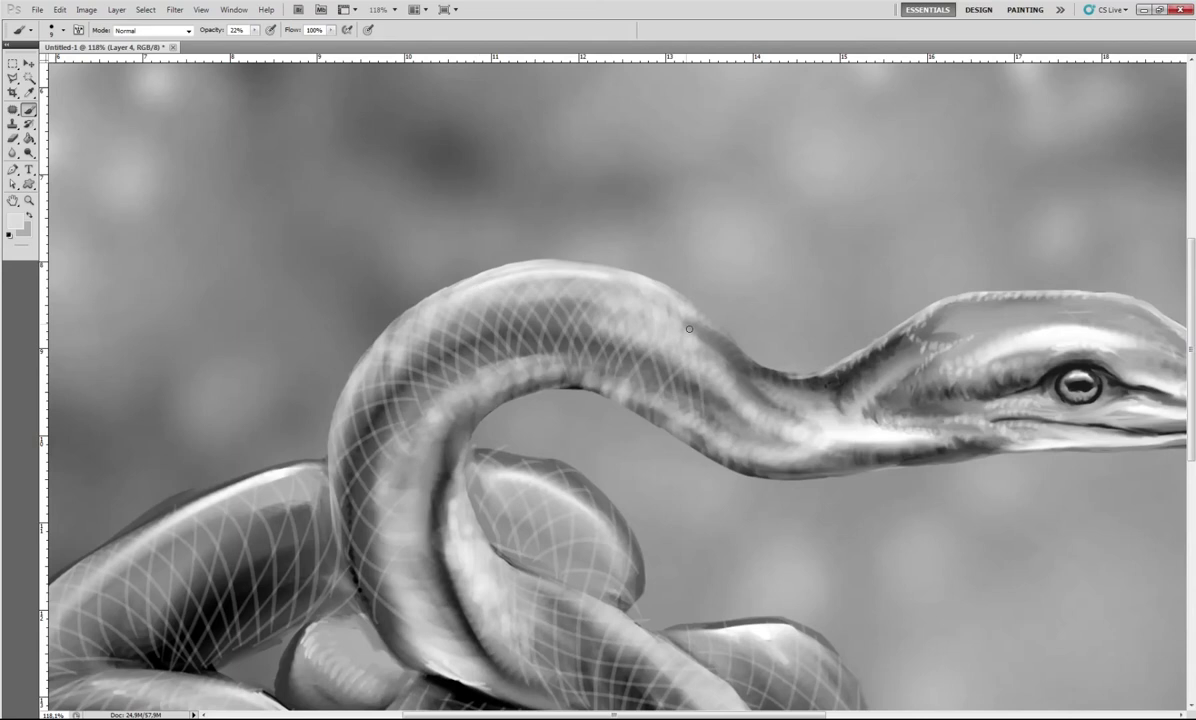
drag(682, 335, 645, 385)
Zoom out to fit the painting and add light scale strokes on a lower coil.
key(ctrl+0)
scroll(560, 490, up, 5)
drag(435, 390, 545, 370)
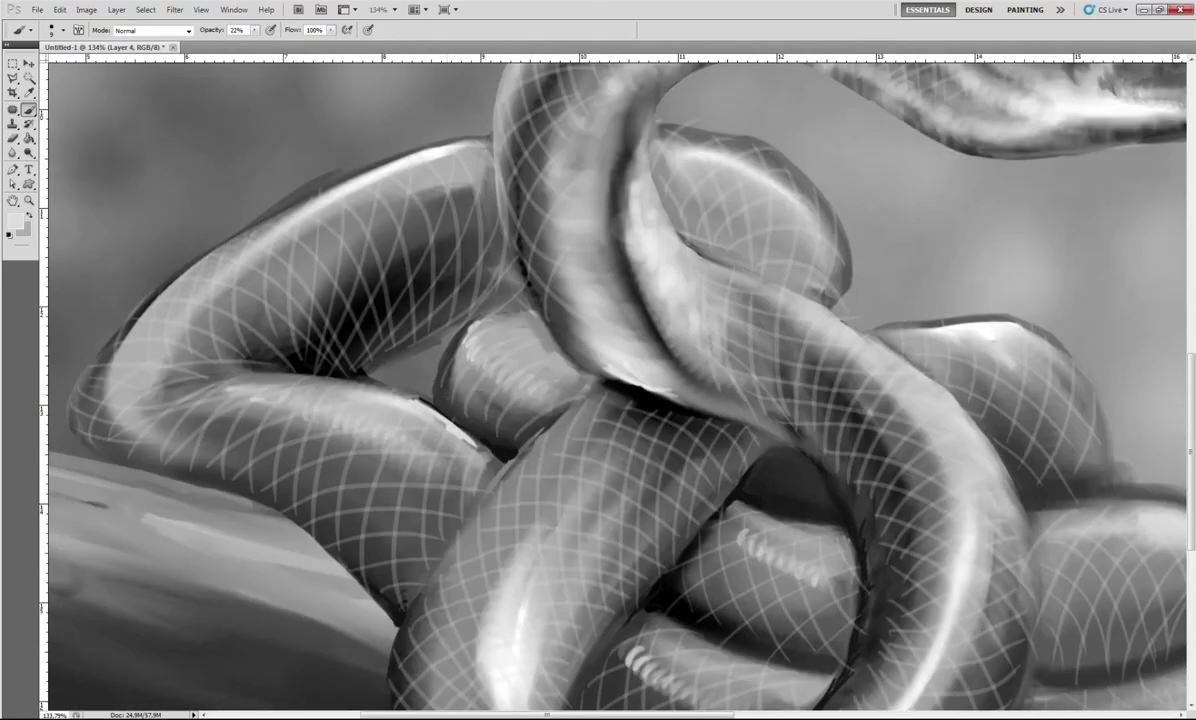
drag(420, 410, 540, 320)
scroll(397, 461, down, 5)
scroll(397, 461, down, 1)
Magic Wand-select the scale net, then open and cancel Levels with the Move tool active.
scroll(397, 461, down, 1)
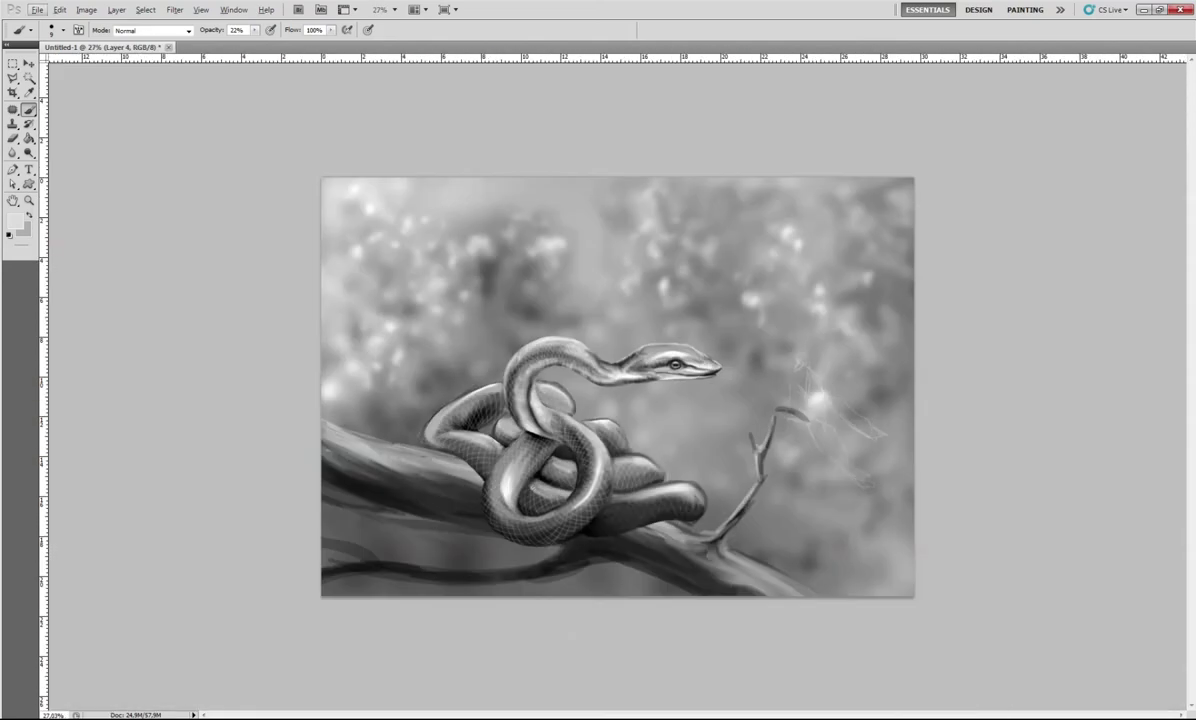
key(w)
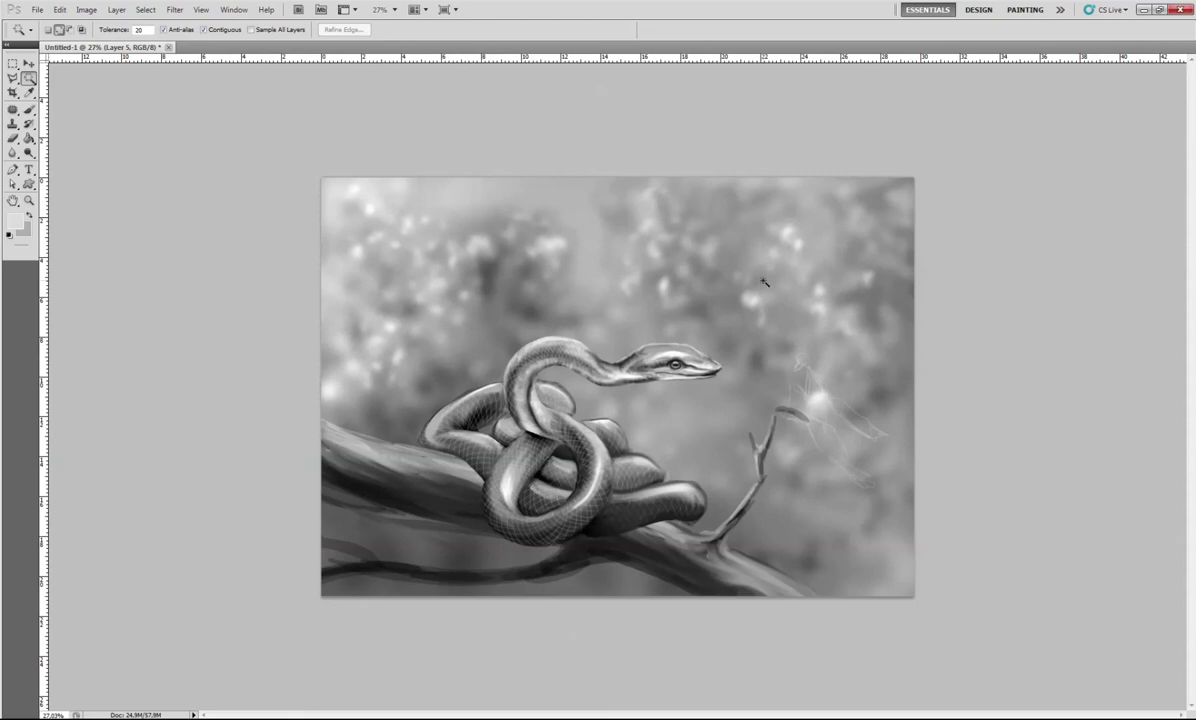
click(450, 250)
key(ctrl+d)
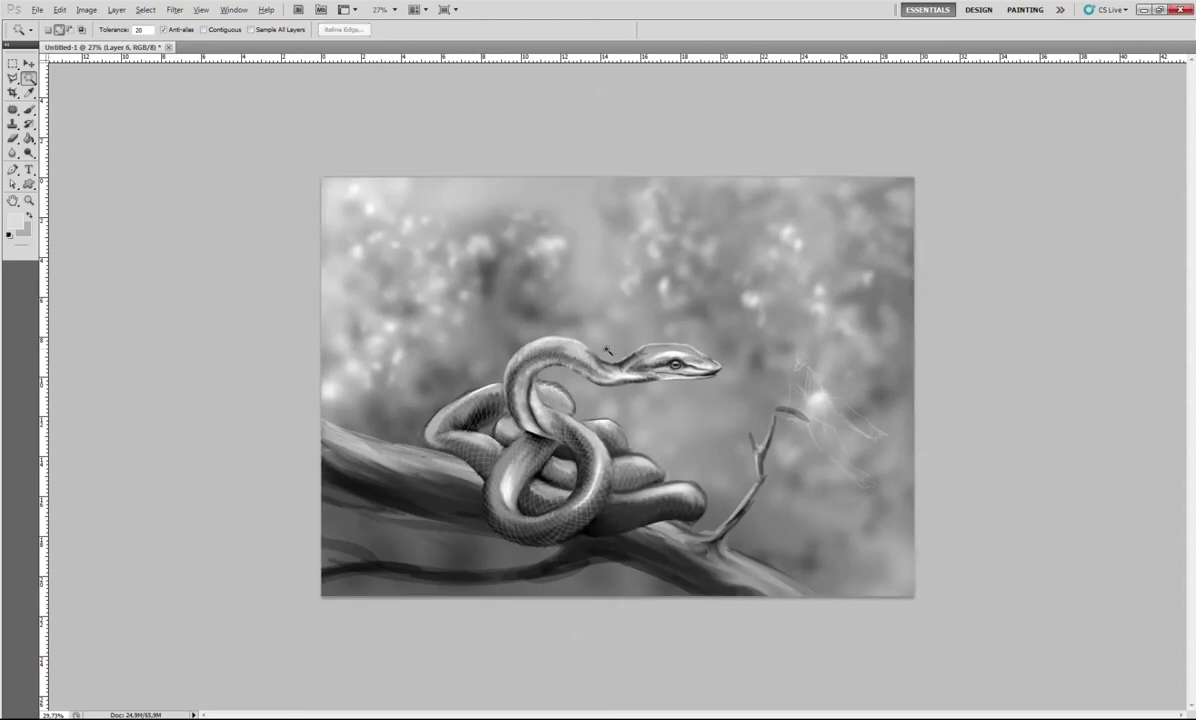
key(v)
scroll(690, 365, up, 5)
key(ctrl+l)
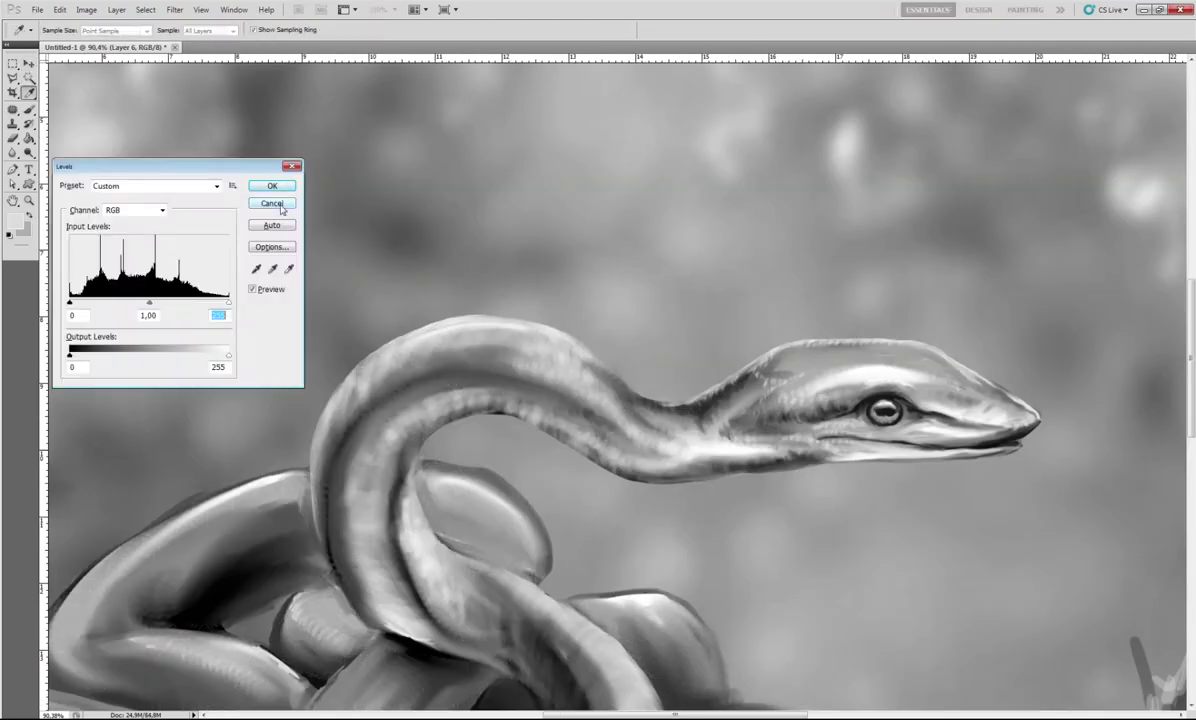
key(Return)
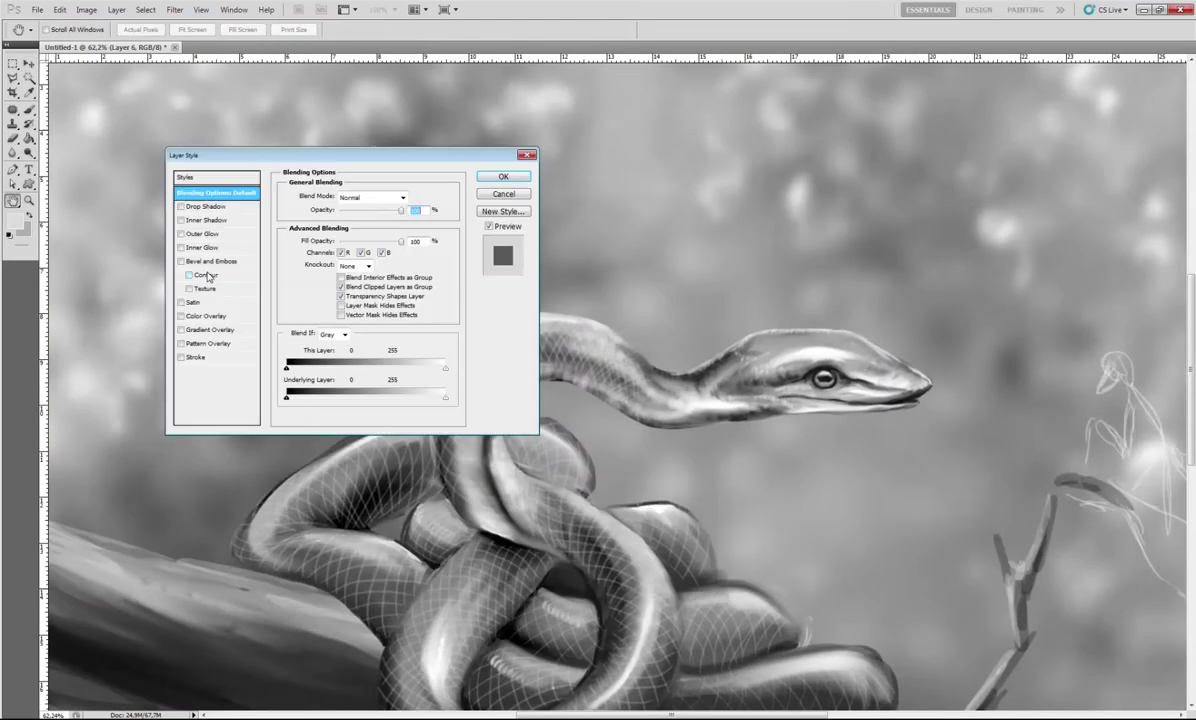
Give Layer 6's scale net an Inner Bevel emboss: depth 52%, size 3 px, soften 7 px.
click(211, 261)
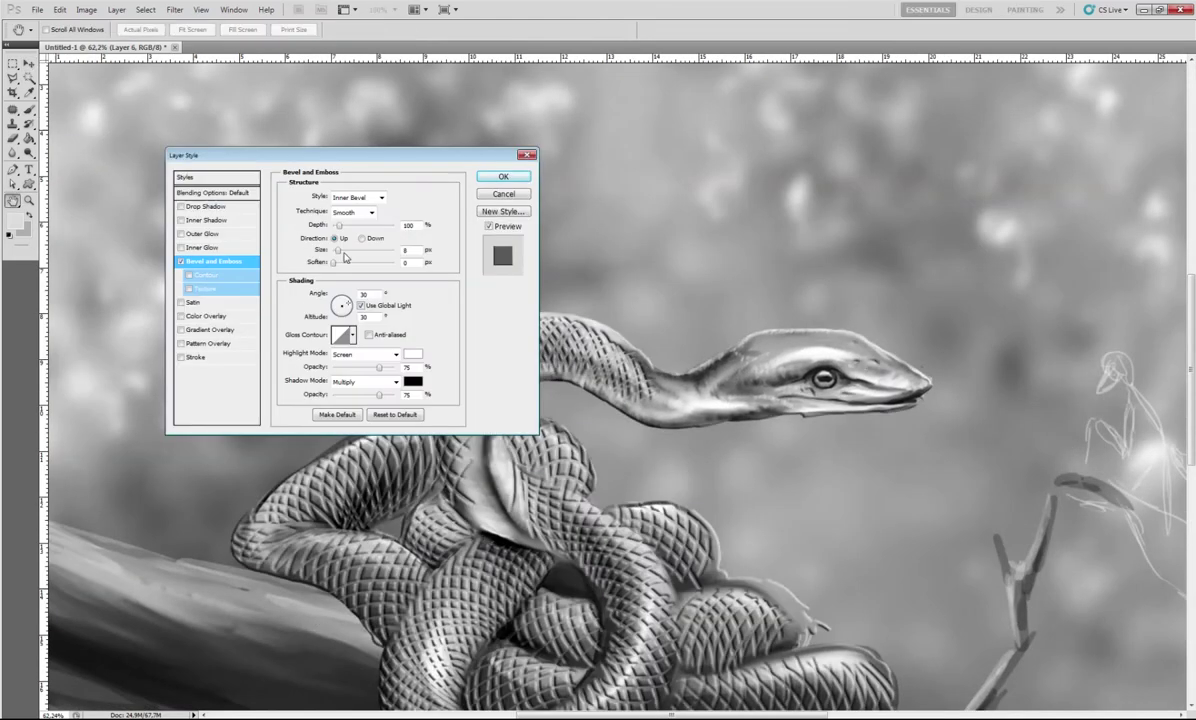
drag(300, 155, 194, 109)
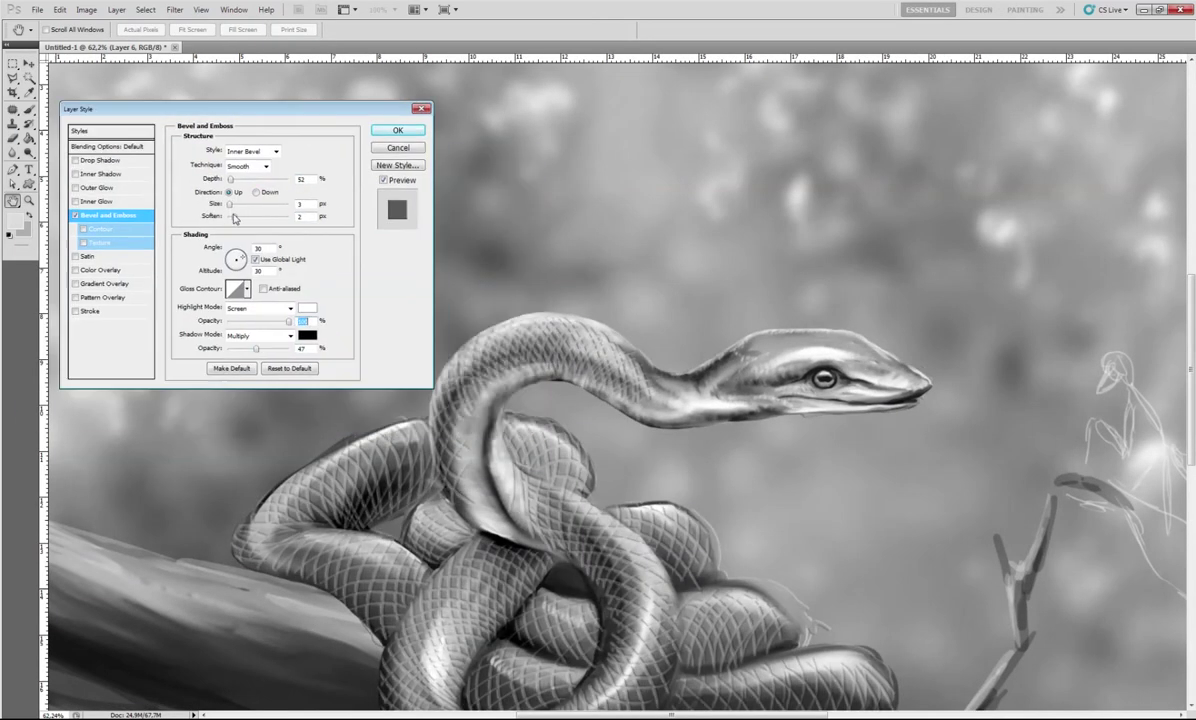
drag(233, 216, 255, 216)
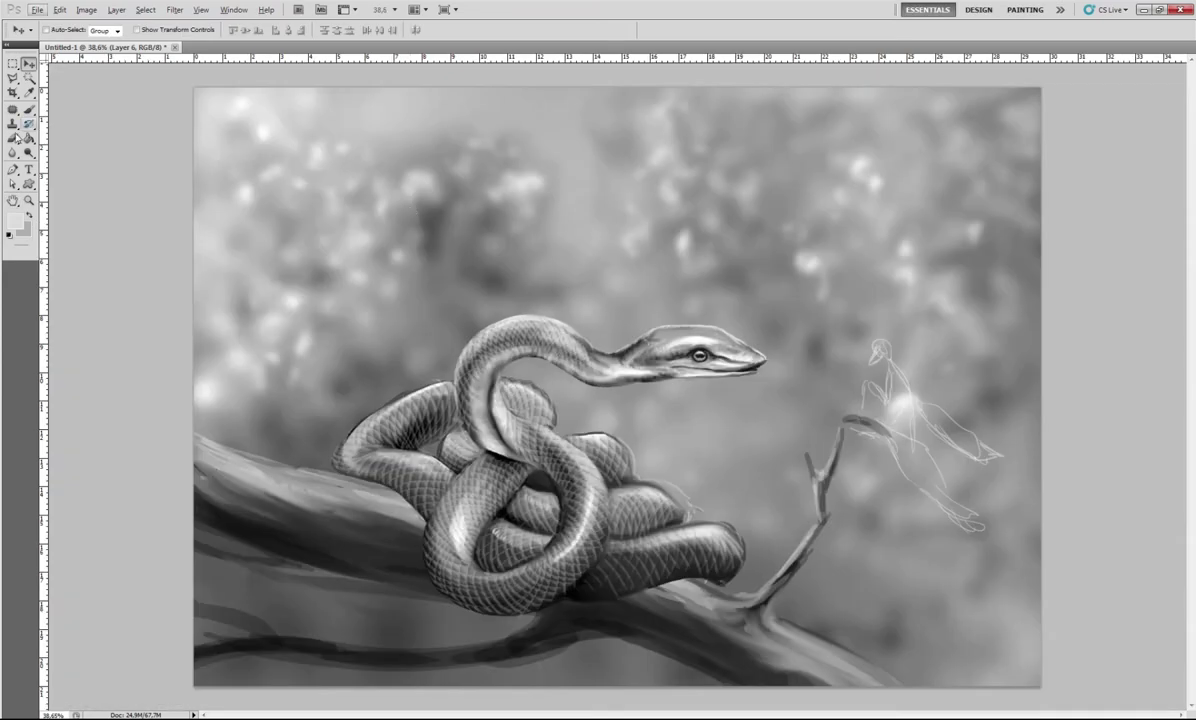
Shade the snake's left coils darker with a 70 px brush in a sampled grey.
click(12, 138)
right_click(695, 340)
right_click(480, 330)
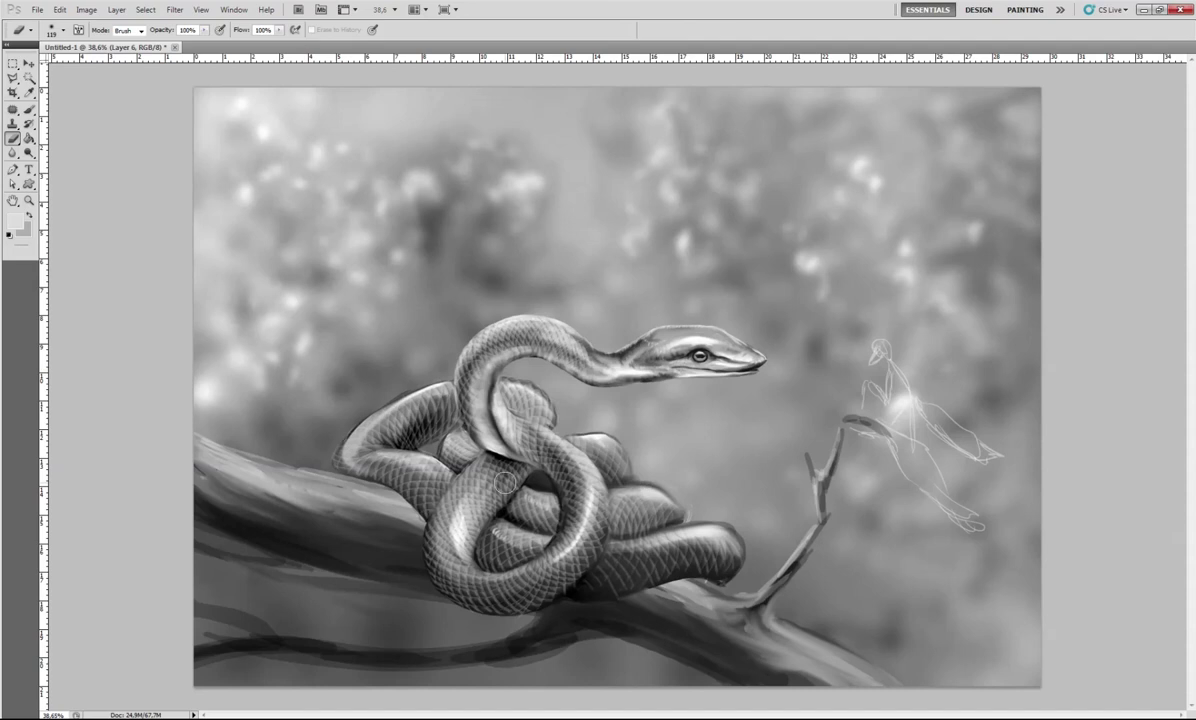
right_click(480, 373)
key(Return)
alt+click(938, 441)
drag(390, 340, 530, 545)
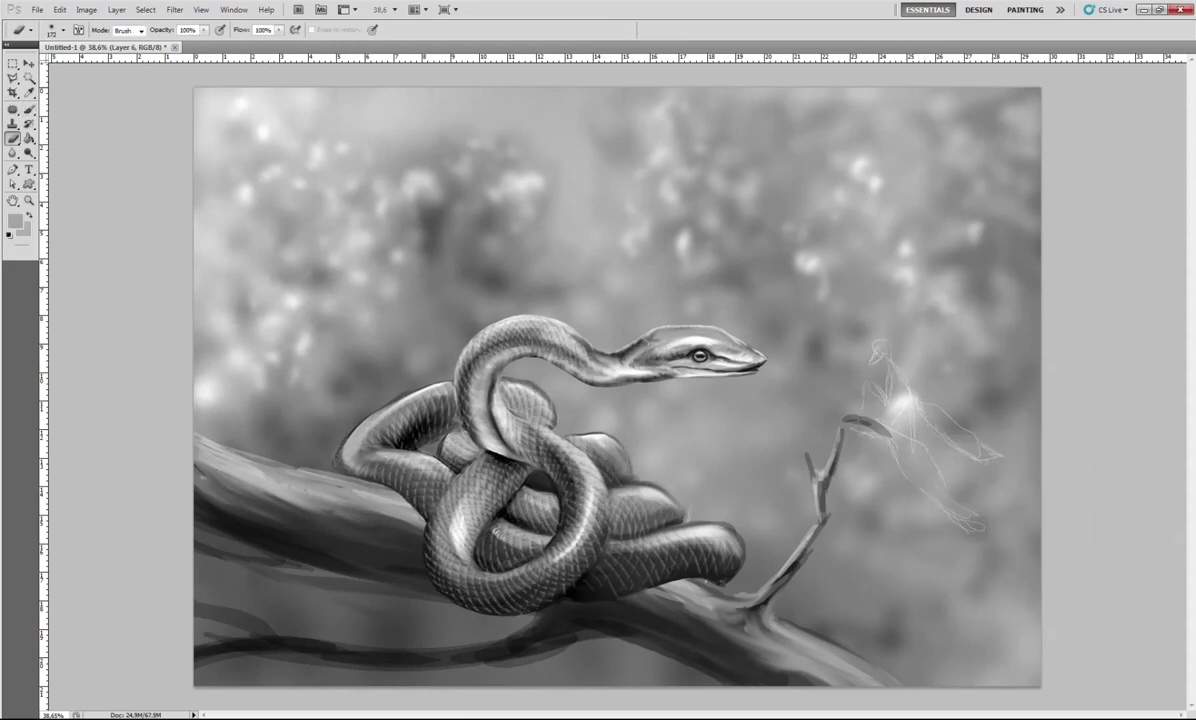
key(alt+bracketleft)
key(bracketleft)
key(bracketleft)
key(bracketleft)
Paint the dark mantis body and widen its abdomen over the sketch.
key(b)
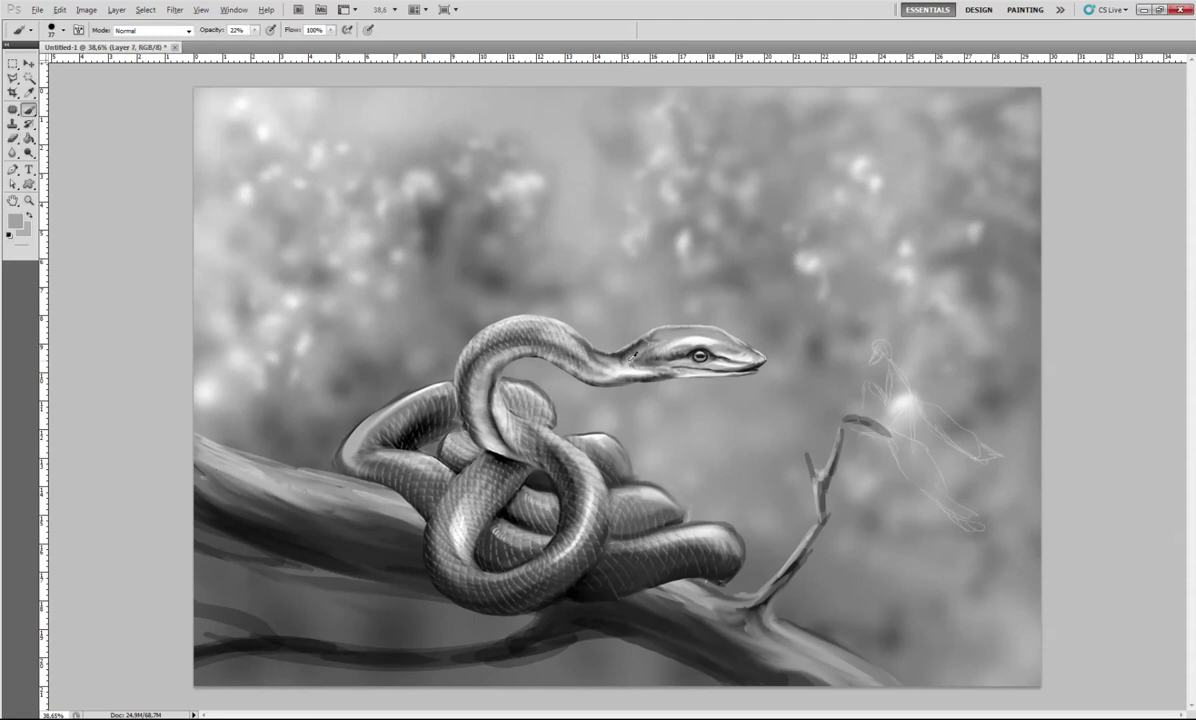
drag(920, 403, 978, 447)
scroll(969, 414, up, 2)
scroll(969, 414, up, 2)
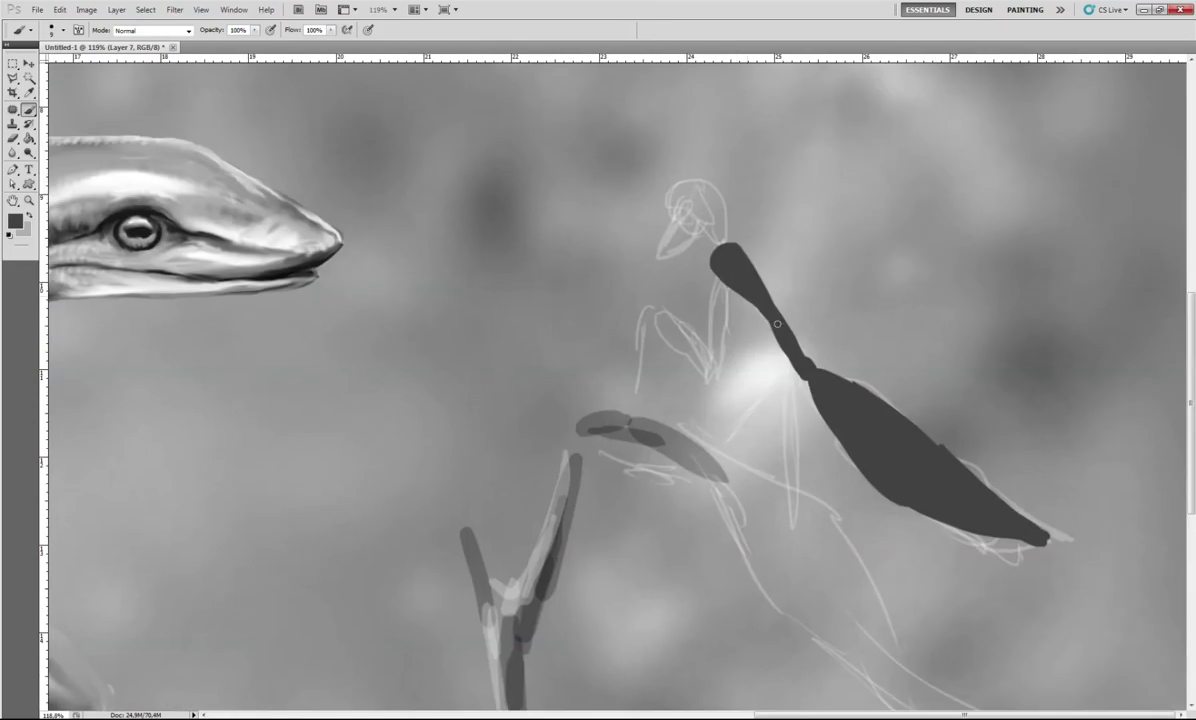
drag(829, 413, 985, 510)
drag(770, 390, 935, 465)
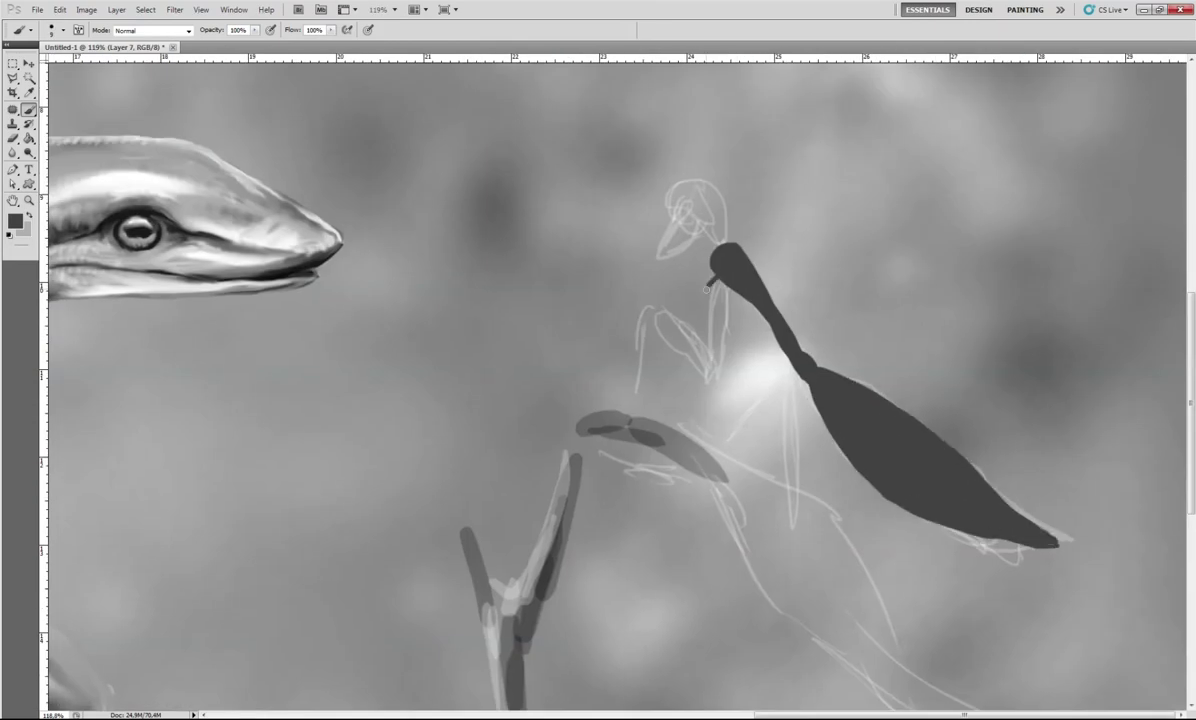
Paint the spiky mantis foreleg below the head on a new layer, then merge it down.
mouse_move(716, 258)
mouse_down()
mouse_move(737, 372)
mouse_move(649, 313)
mouse_move(700, 360)
mouse_move(738, 372)
mouse_up()
mouse_move(645, 312)
mouse_down()
mouse_move(640, 375)
mouse_move(640, 323)
mouse_move(672, 302)
mouse_move(700, 340)
mouse_up()
key(ctrl+shift+alt+n)
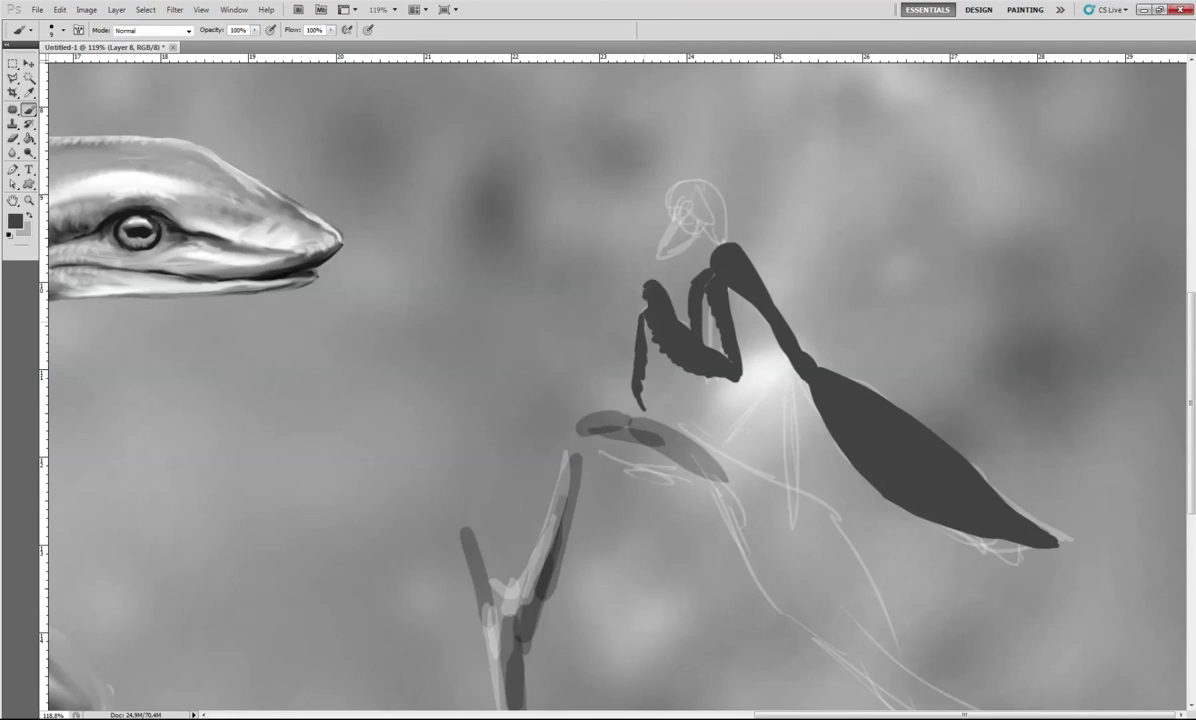
drag(640, 295, 608, 375)
key(ctrl+e)
Dodge at 17% exposure to lighten the mantis foreleg, thorax and abdomen.
key(o)
drag(650, 320, 715, 360)
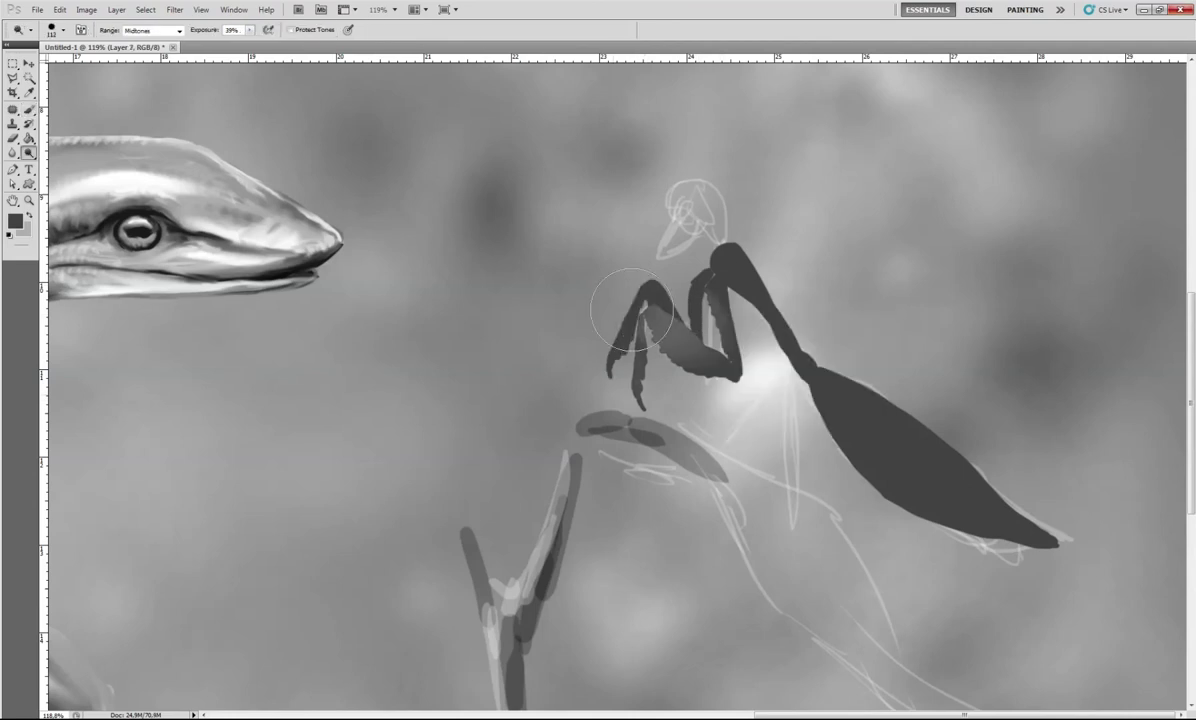
drag(635, 390, 635, 330)
key(bracketleft)
key(1)
key(7)
drag(605, 290, 690, 360)
mouse_move(670, 300)
mouse_down()
mouse_move(705, 235)
mouse_move(785, 345)
mouse_up()
key(bracketright)
key(bracketright)
key(bracketright)
mouse_move(859, 344)
mouse_down()
mouse_move(1020, 520)
mouse_move(1000, 500)
mouse_up()
Paint the mantis's thin middle and long hind legs.
key(b)
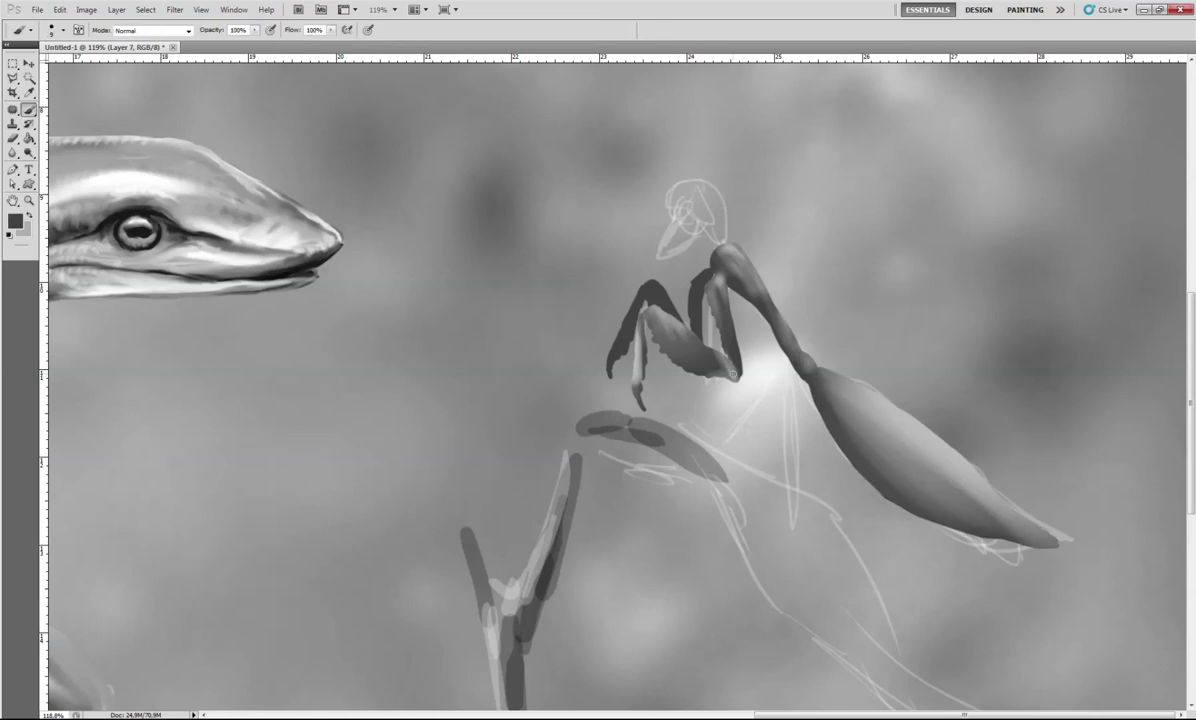
drag(806, 390, 796, 436)
mouse_move(770, 345)
mouse_down()
mouse_move(795, 440)
mouse_move(720, 450)
mouse_up()
drag(745, 400, 707, 483)
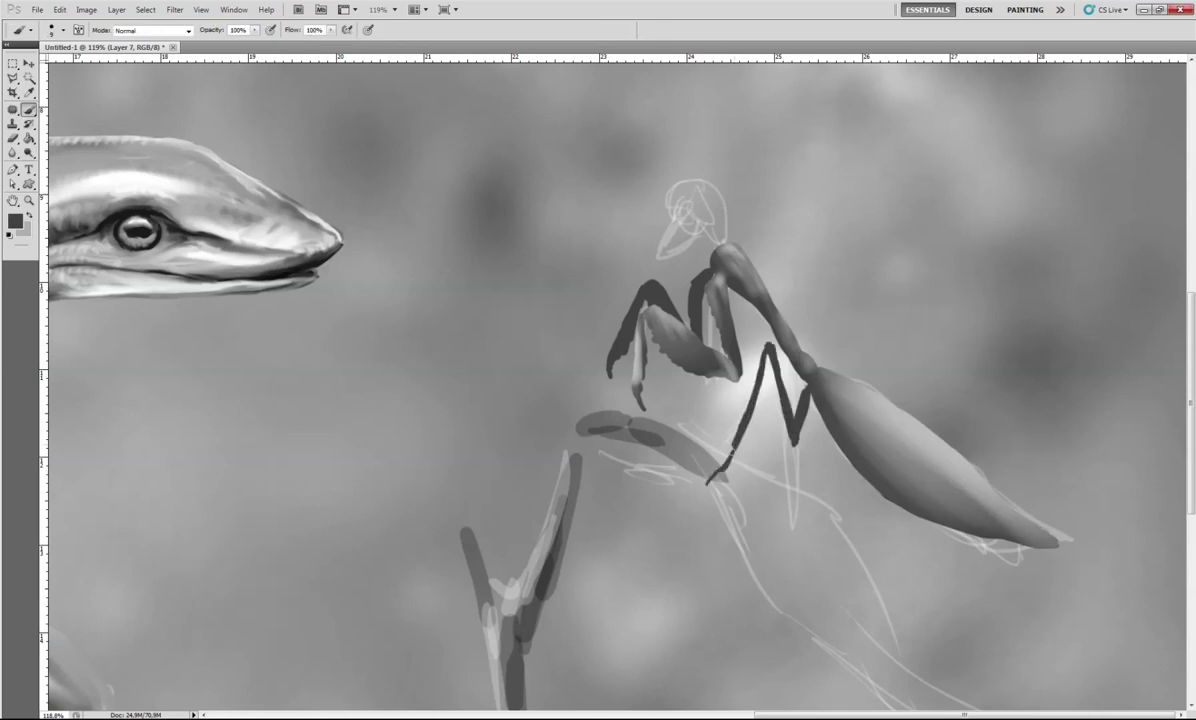
mouse_move(812, 400)
mouse_down()
mouse_move(840, 492)
mouse_move(933, 557)
mouse_up()
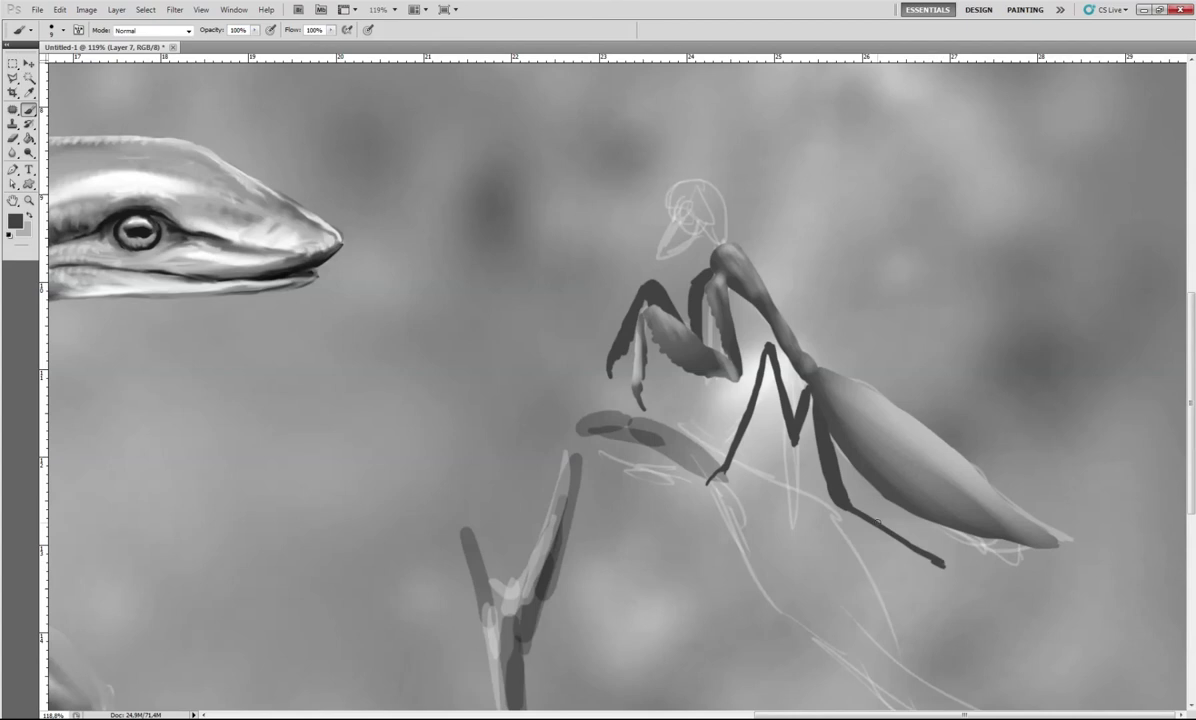
mouse_move(835, 495)
mouse_down()
mouse_move(932, 614)
mouse_move(938, 695)
mouse_up()
Lighten the middle and hind legs with Dodge, then paint the dark mantis head.
key(o)
drag(768, 350, 795, 440)
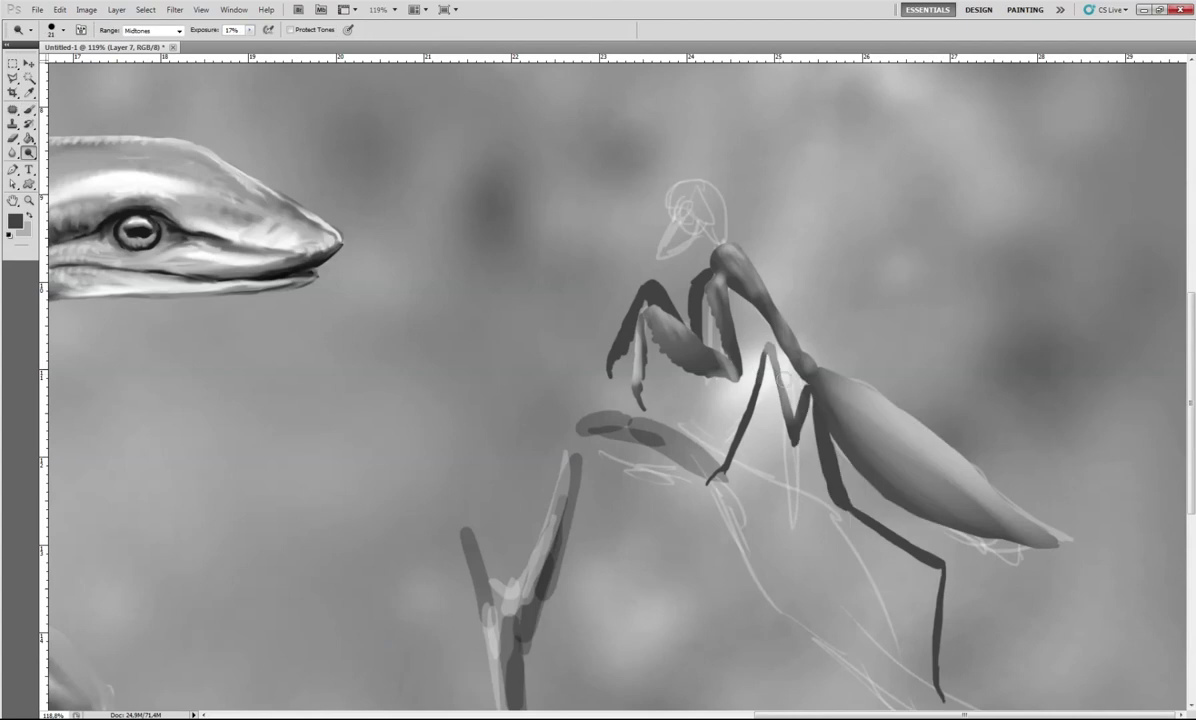
mouse_move(765, 390)
mouse_down()
mouse_move(880, 535)
mouse_move(885, 655)
mouse_up()
key(b)
mouse_move(675, 205)
mouse_down()
mouse_move(718, 232)
mouse_move(707, 246)
mouse_up()
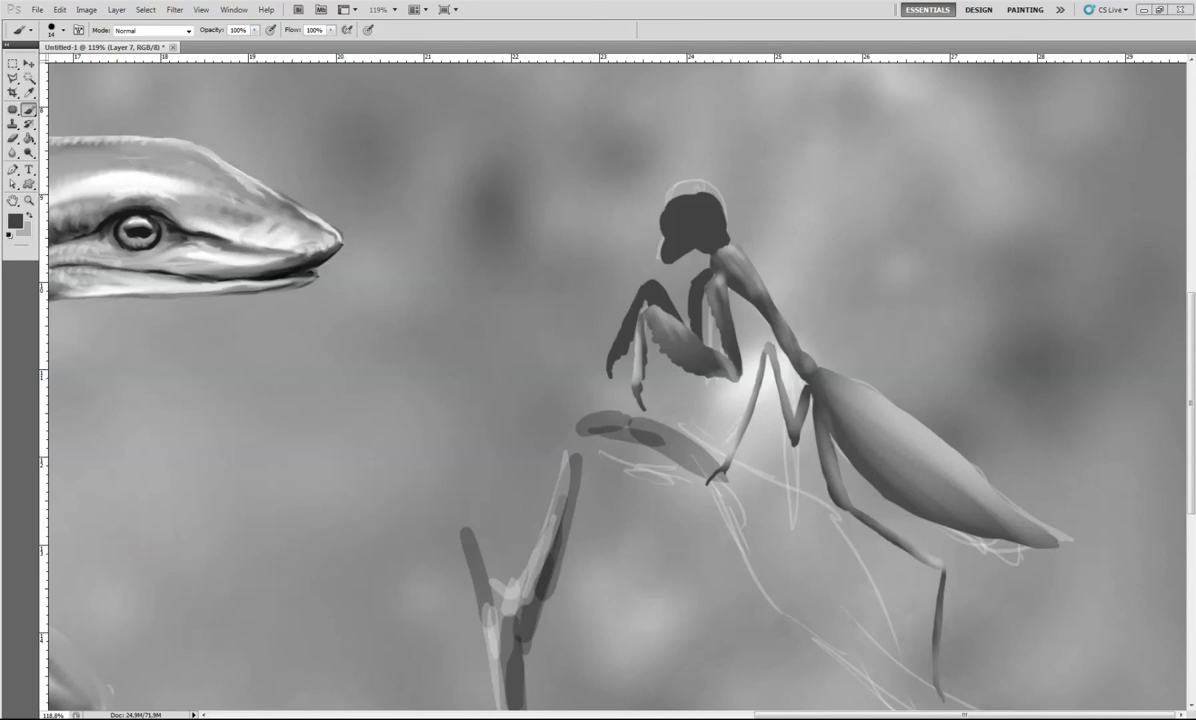
Paint a grey eye on the mantis head and blend darker shading around it.
alt+click(729, 248)
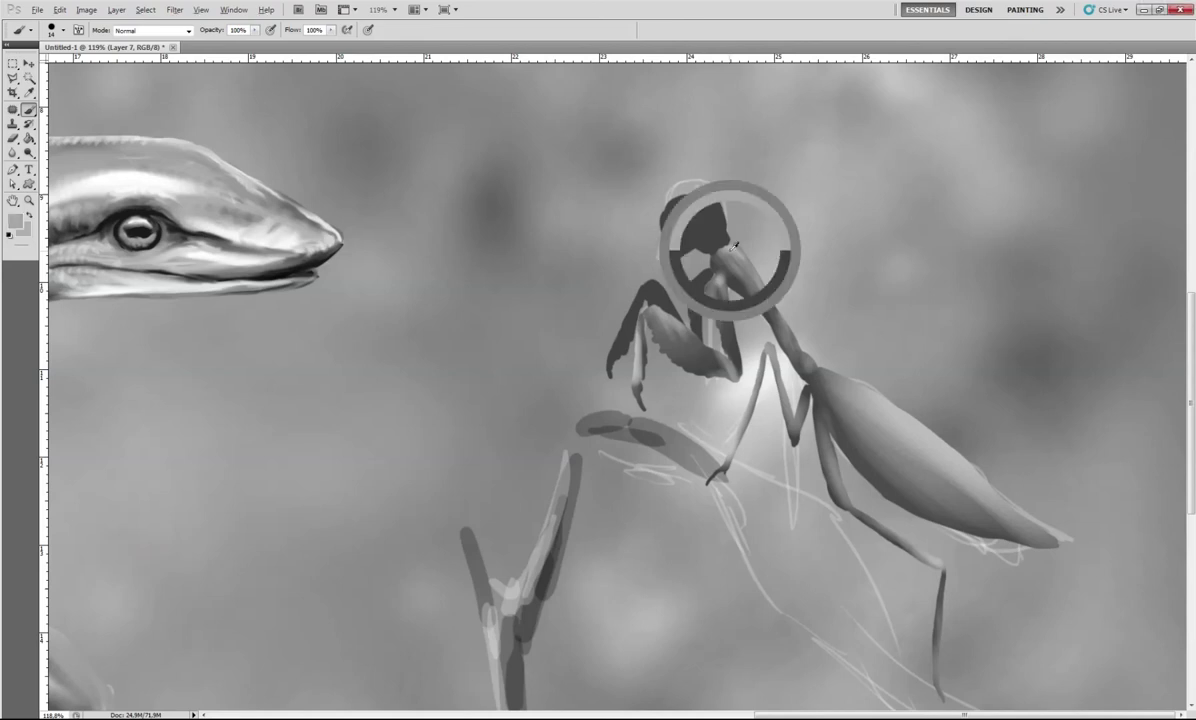
mouse_move(690, 206)
mouse_down()
mouse_move(710, 237)
mouse_move(661, 228)
mouse_up()
alt+click(110, 172)
alt+click(686, 215)
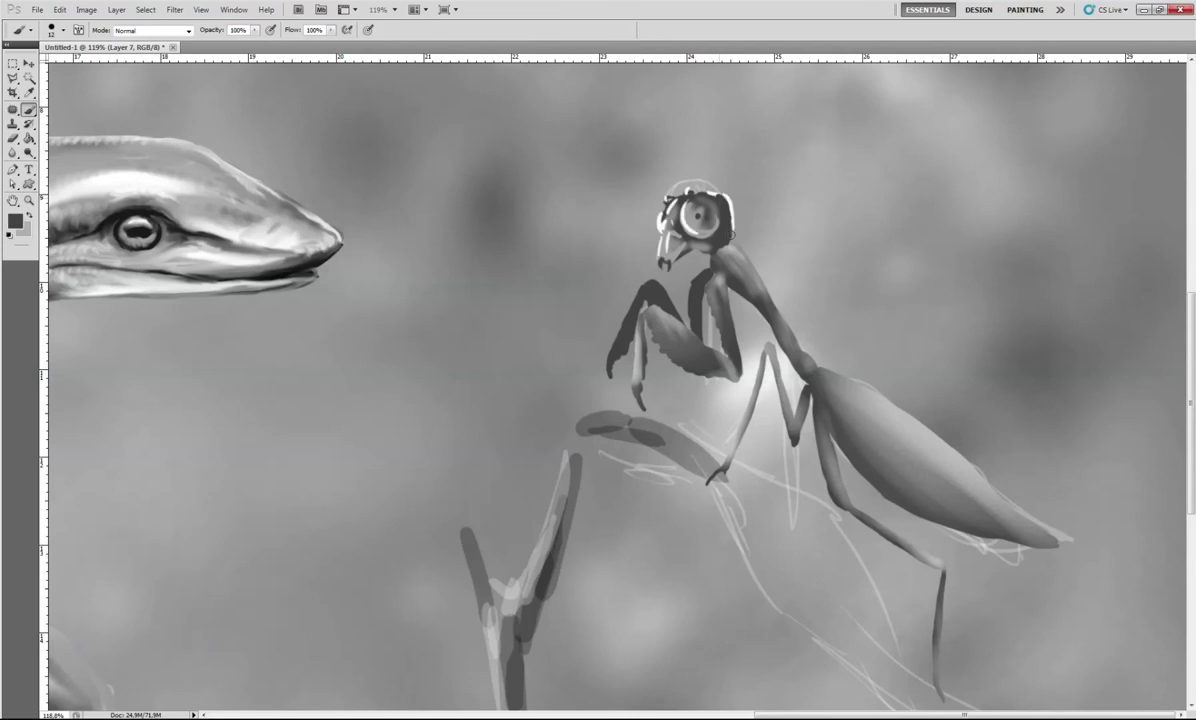
key(shift+b)
key(shift+b)
key(shift+b)
drag(690, 208, 705, 224)
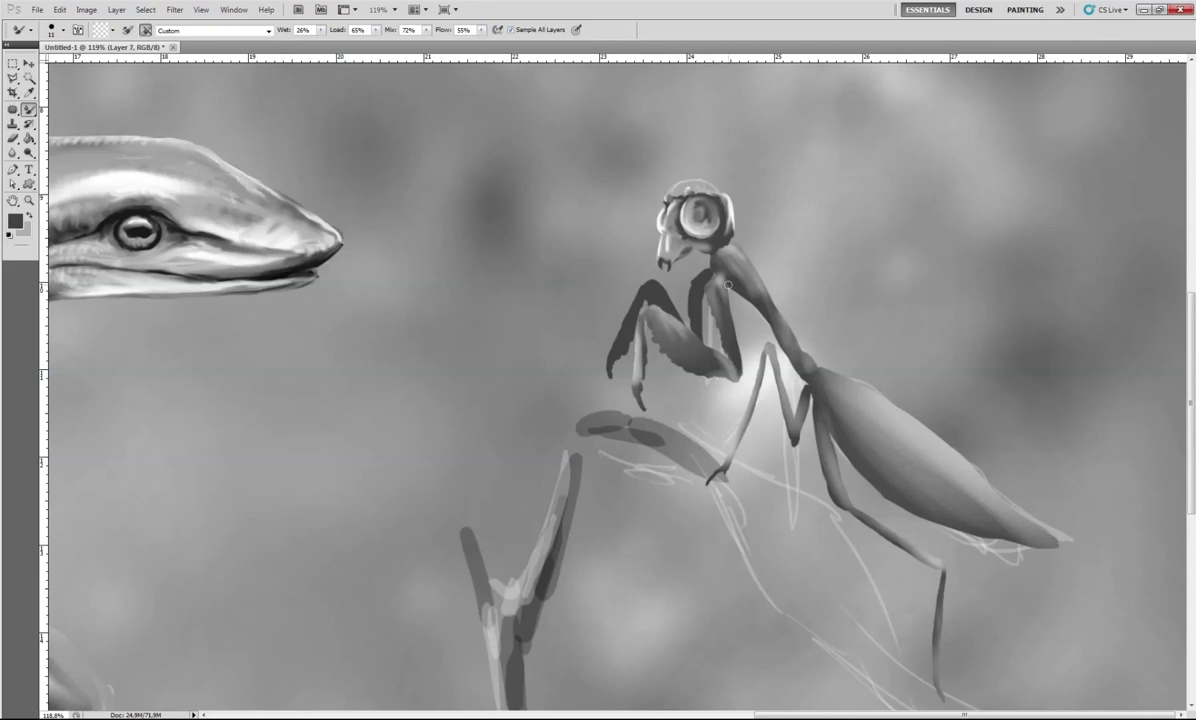
With a 5px white brush, highlight the mantis neck, abdomen edges and upper wing edge.
key(x)
key(shift+b)
right_click(826, 370)
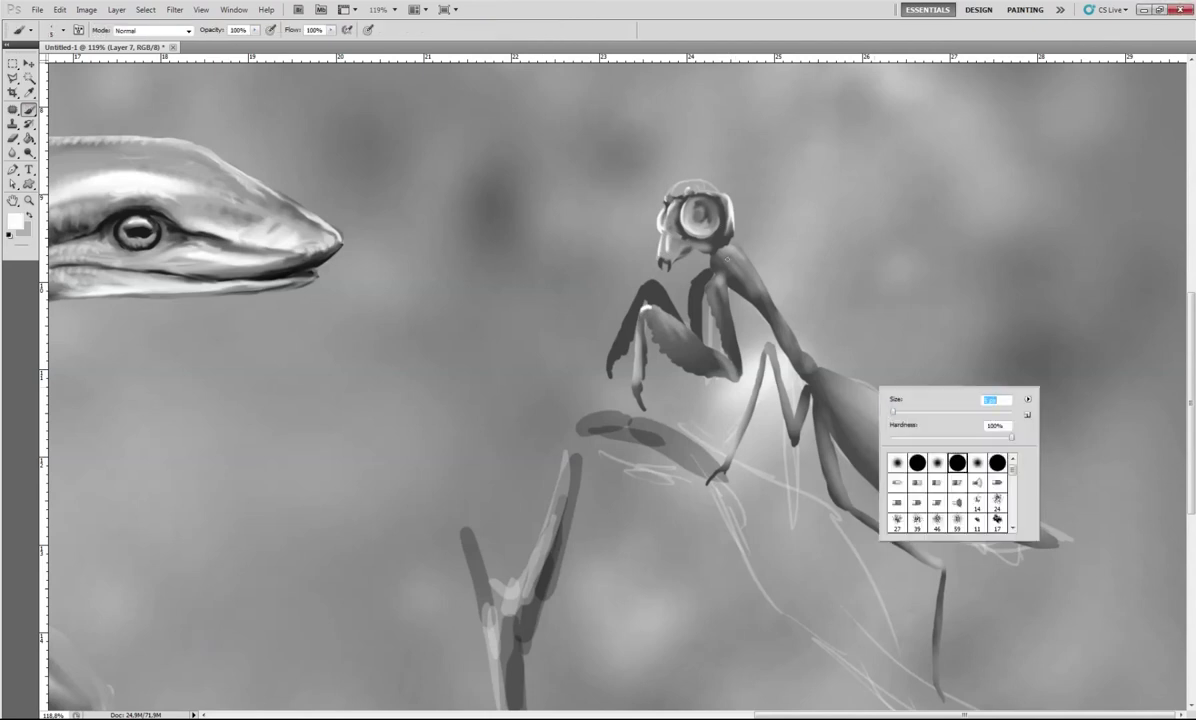
key(Return)
drag(800, 355, 738, 243)
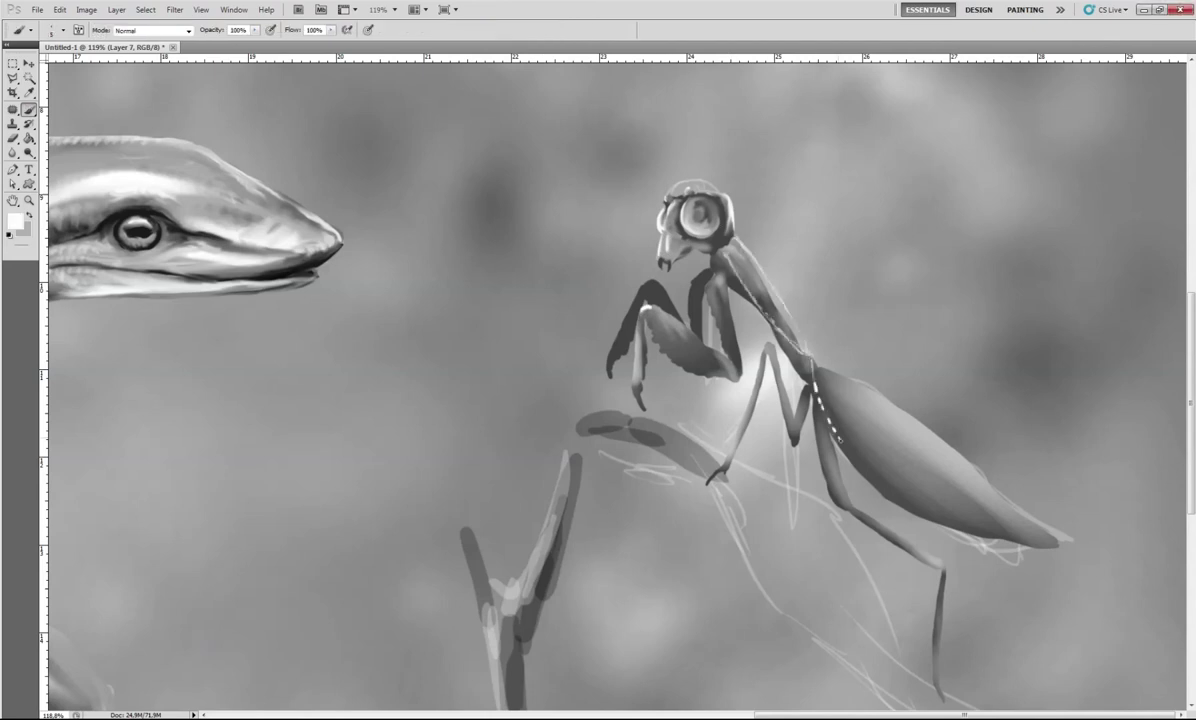
drag(838, 440, 1020, 545)
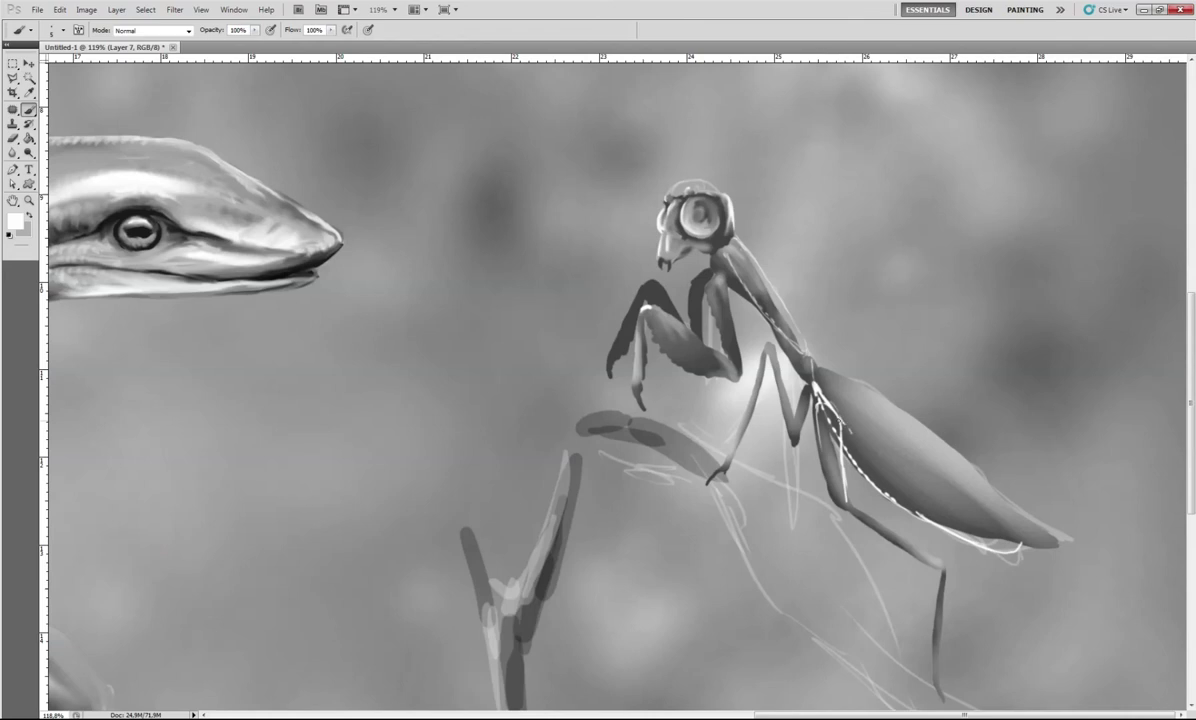
mouse_move(790, 385)
mouse_down()
mouse_move(932, 498)
mouse_move(1018, 528)
mouse_move(828, 461)
mouse_up()
key(x)
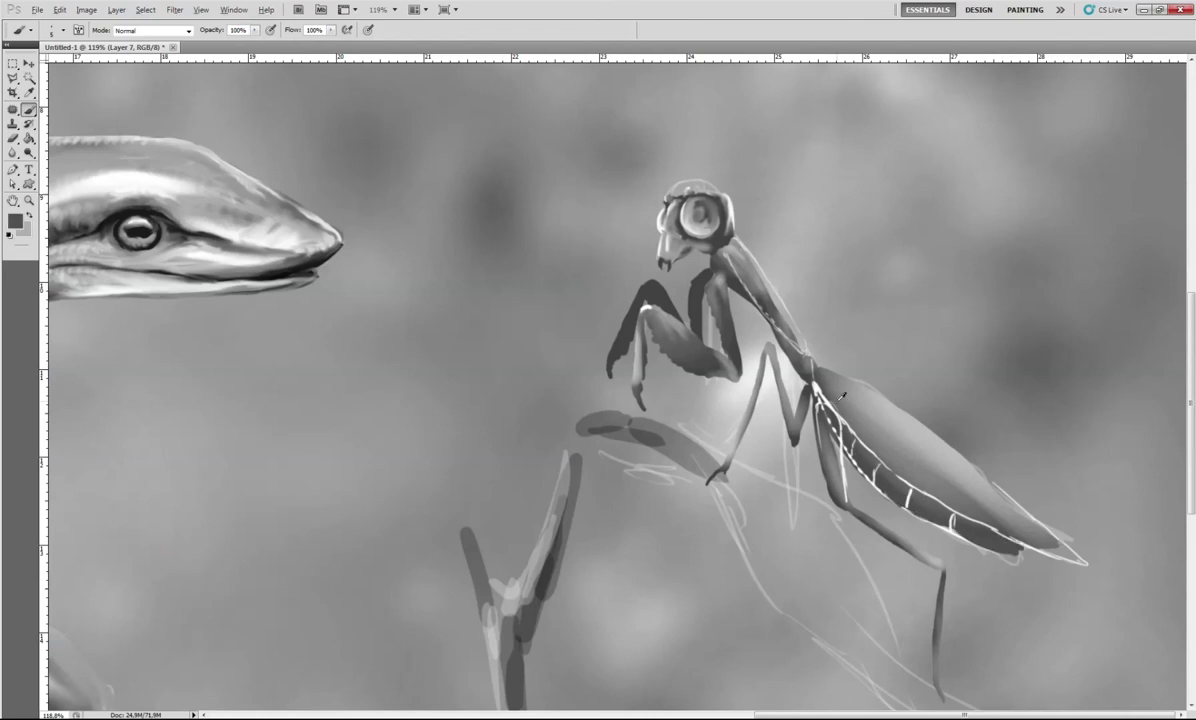
key(x)
drag(812, 368, 953, 490)
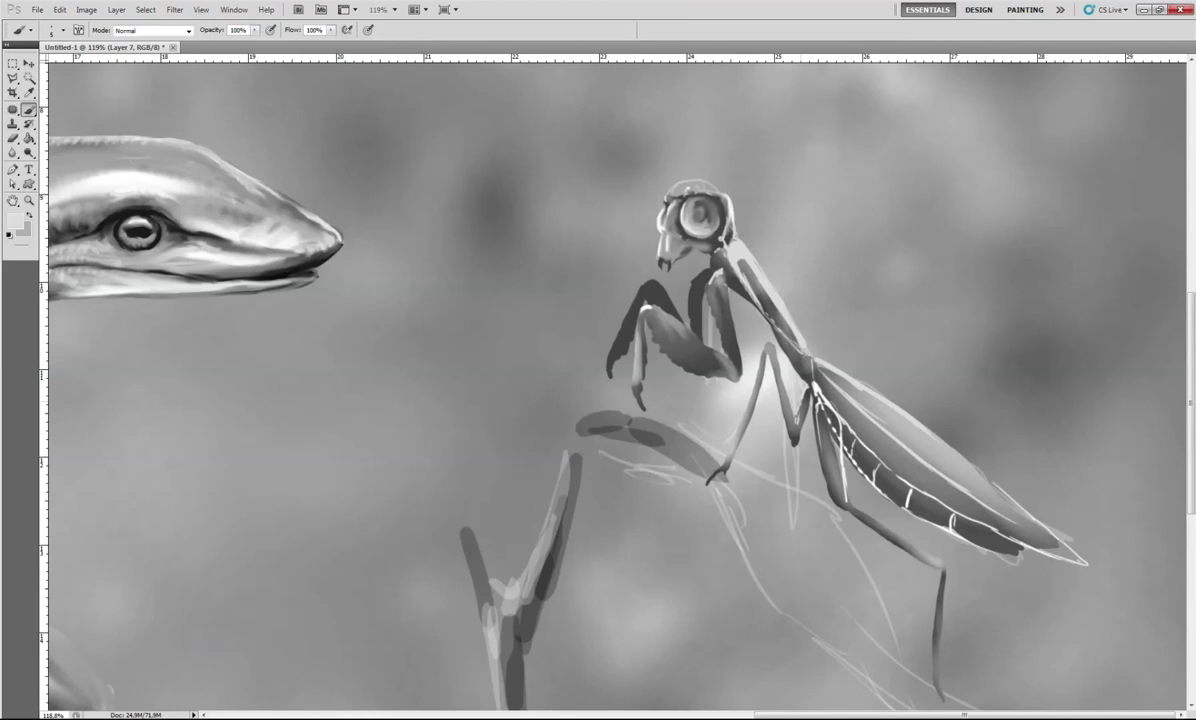
Paint an extra dark leg, extend the rear leg, and add dark touches on body and head.
drag(771, 371, 700, 440)
mouse_move(760, 345)
mouse_down()
mouse_move(798, 383)
mouse_move(832, 496)
mouse_move(880, 492)
mouse_move(880, 615)
mouse_up()
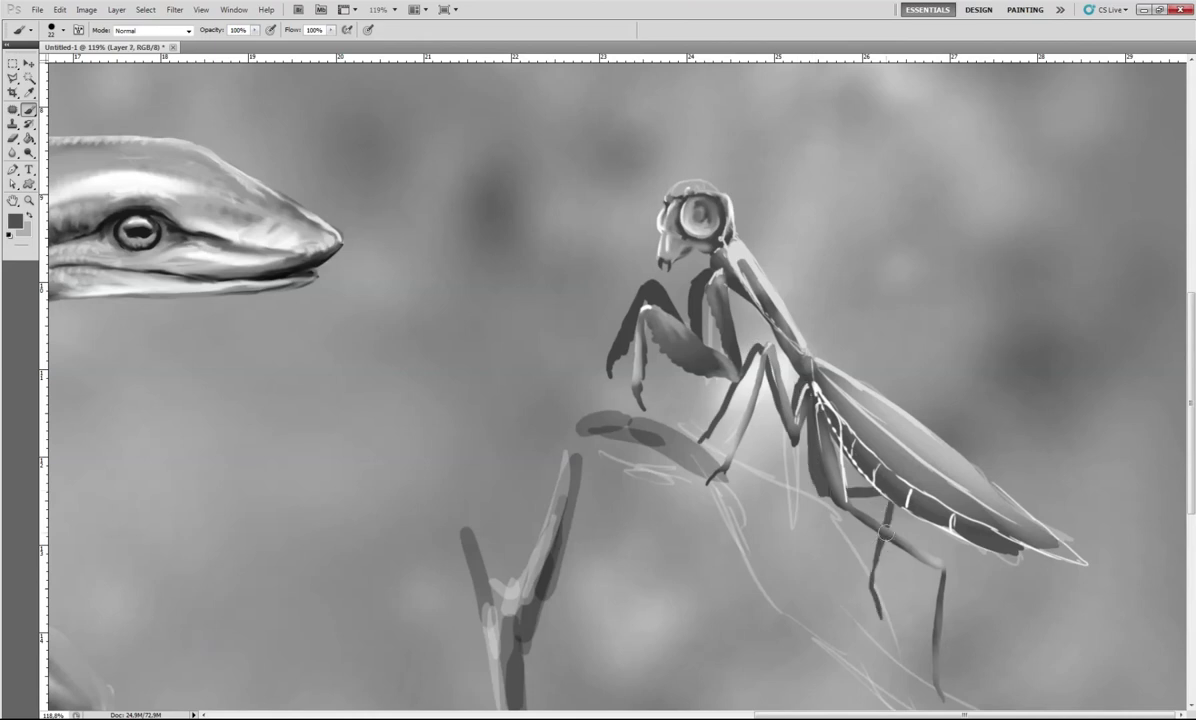
drag(1080, 560, 985, 515)
drag(684, 188, 682, 222)
Resize the brush and zoom out to fit the whole canvas.
right_click(758, 255)
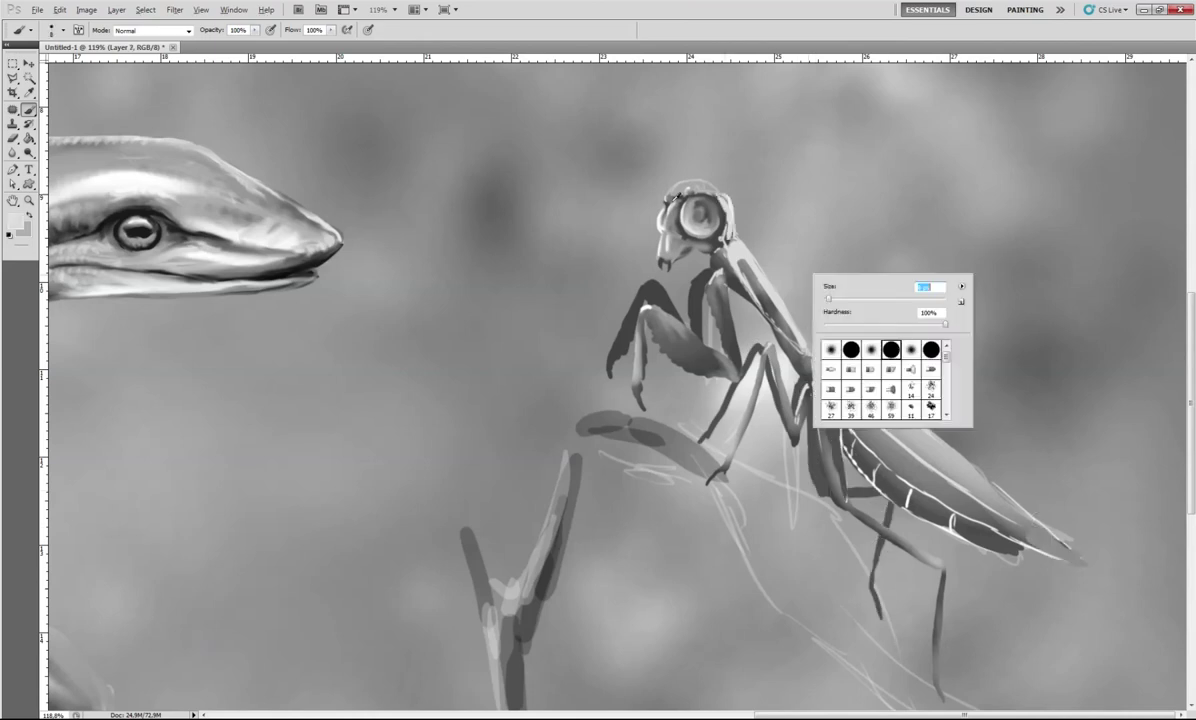
scroll(893, 273, down, 3)
right_click(893, 273)
key(Return)
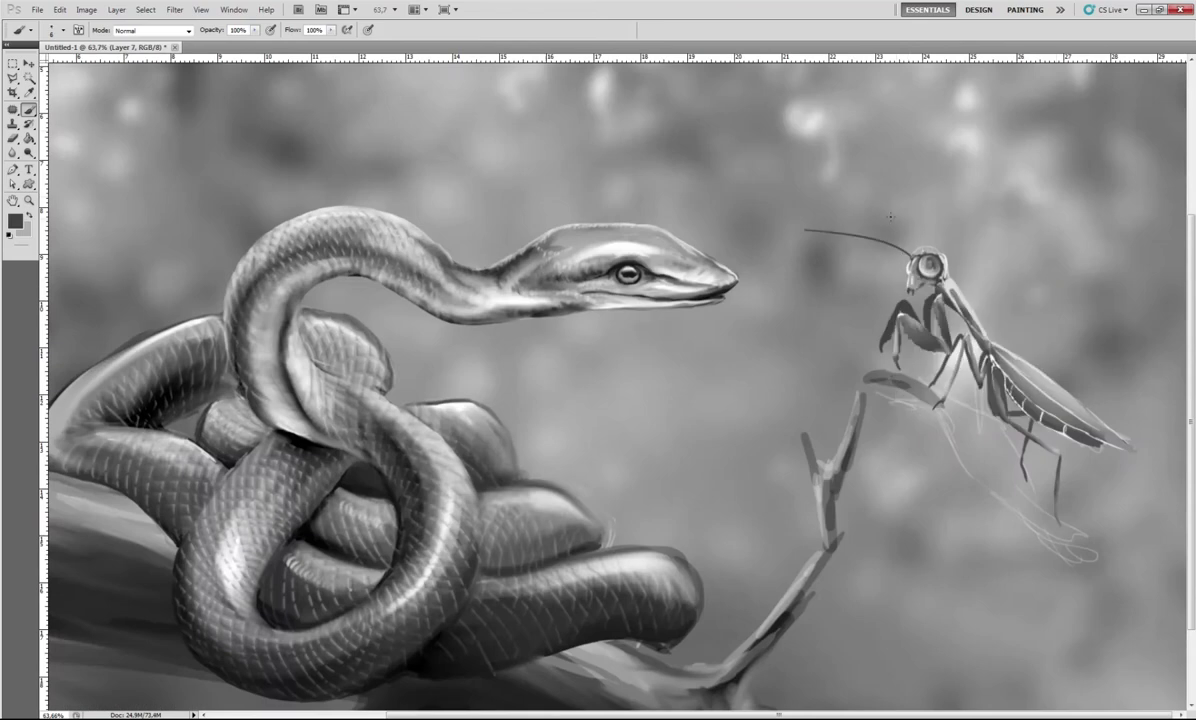
key(ctrl+minus)
key(ctrl+minus)
key(ctrl+minus)
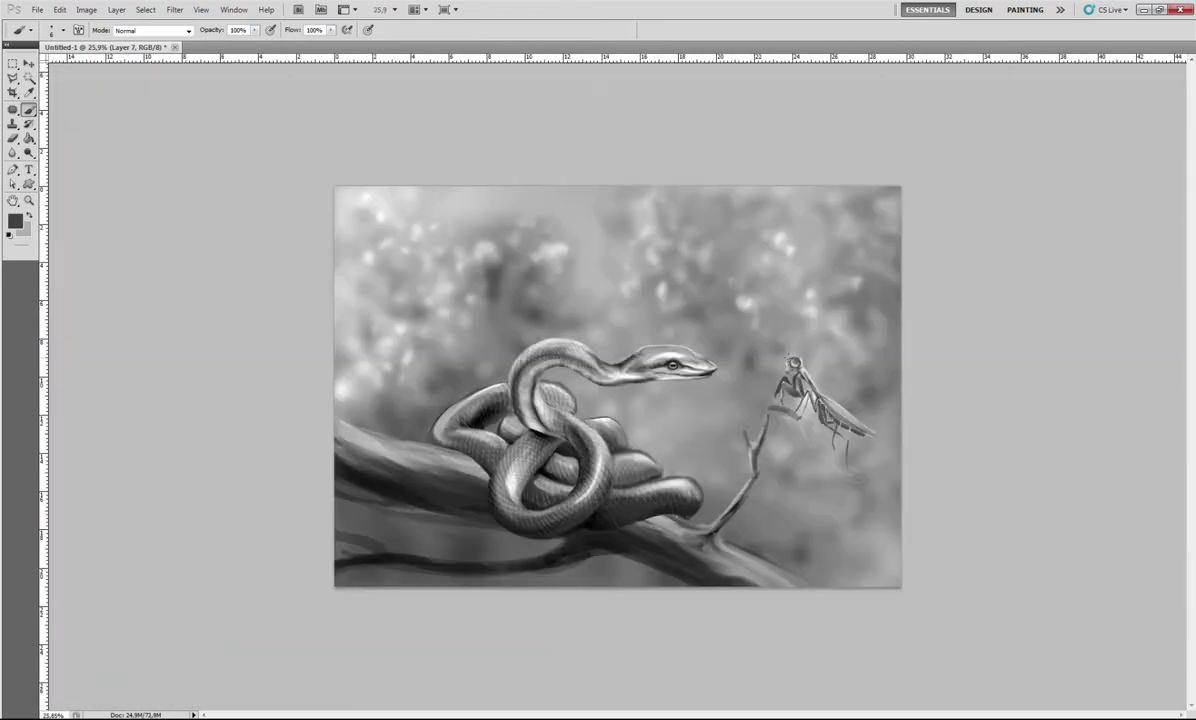
key(ctrl+0)
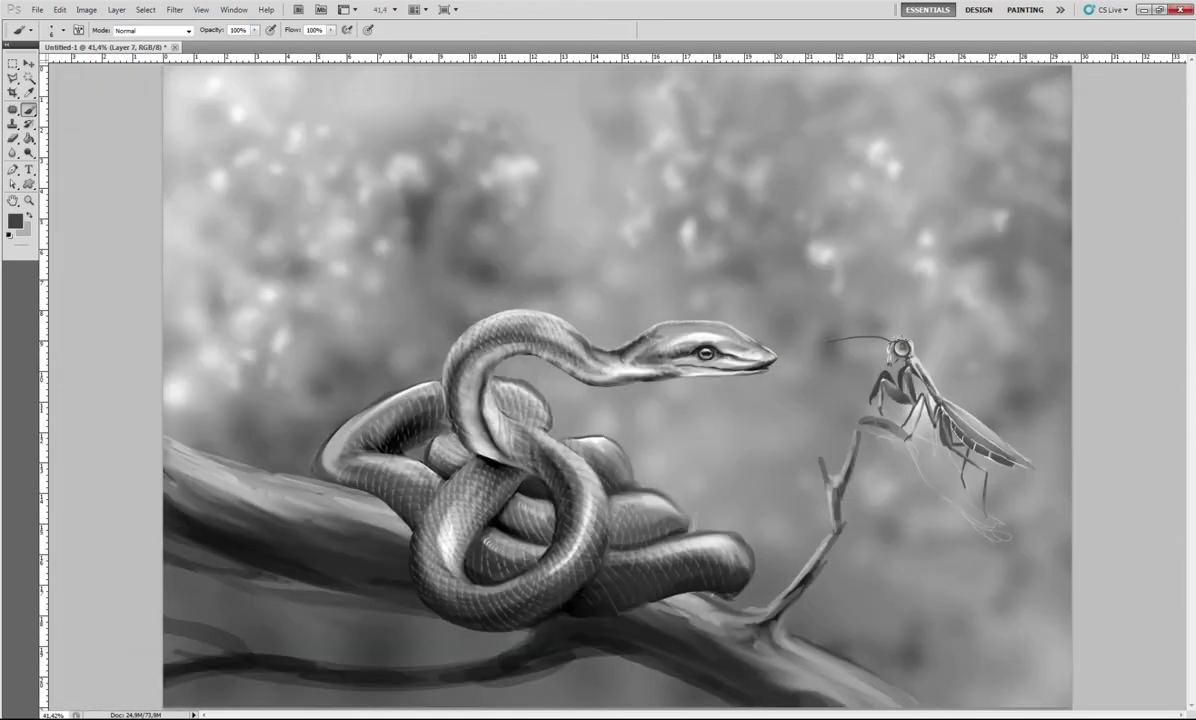
Blend the white abdomen stripes and lower abdomen lines with the Mixer Brush.
click(29, 150)
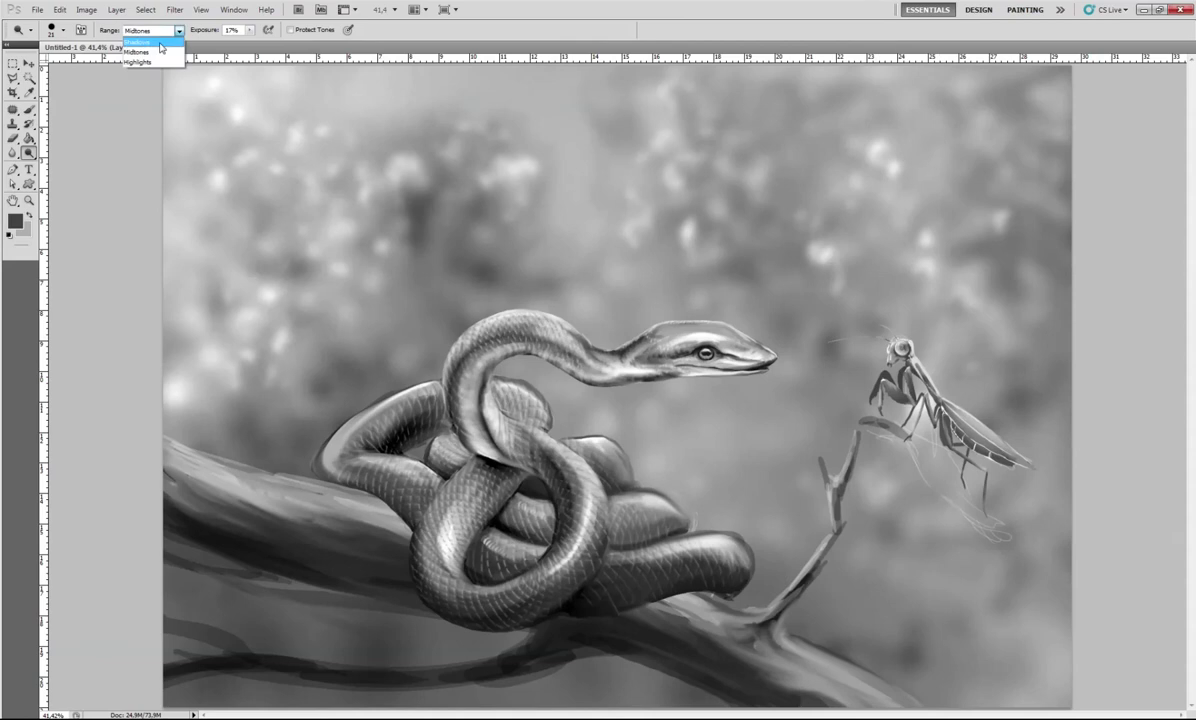
right_click(962, 402)
key(b)
scroll(968, 425, up, 5)
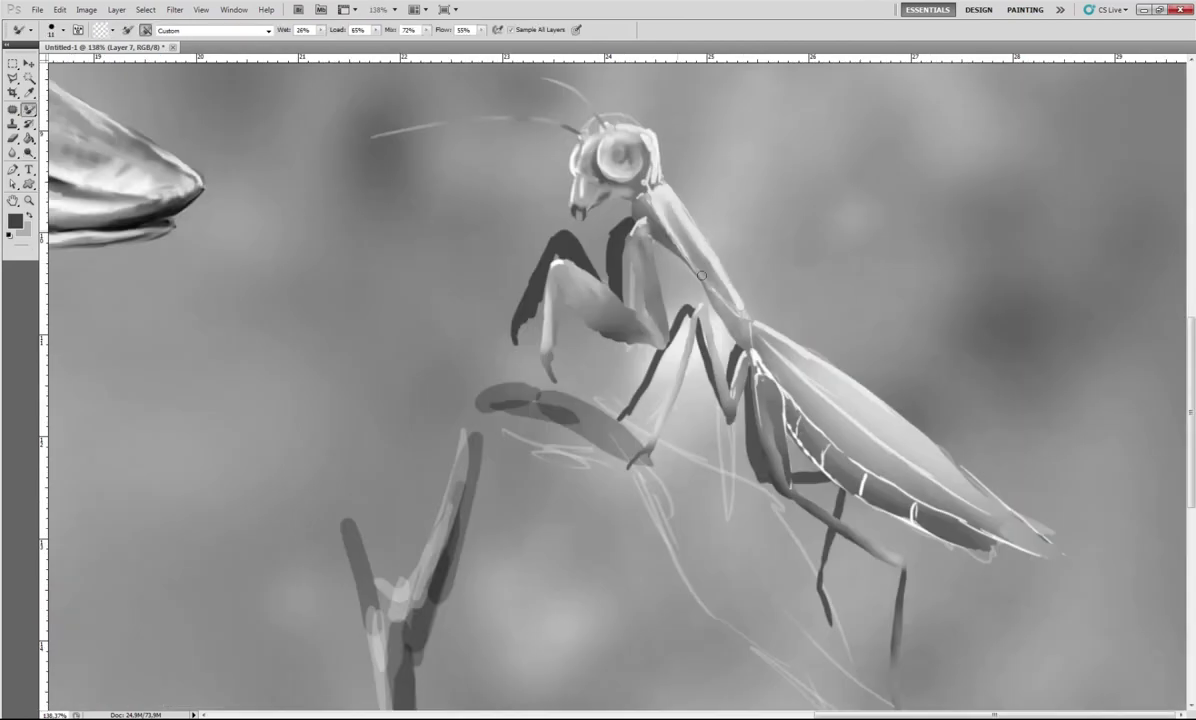
mouse_move(745, 392)
mouse_down()
mouse_move(760, 430)
mouse_move(916, 507)
mouse_move(855, 472)
mouse_up()
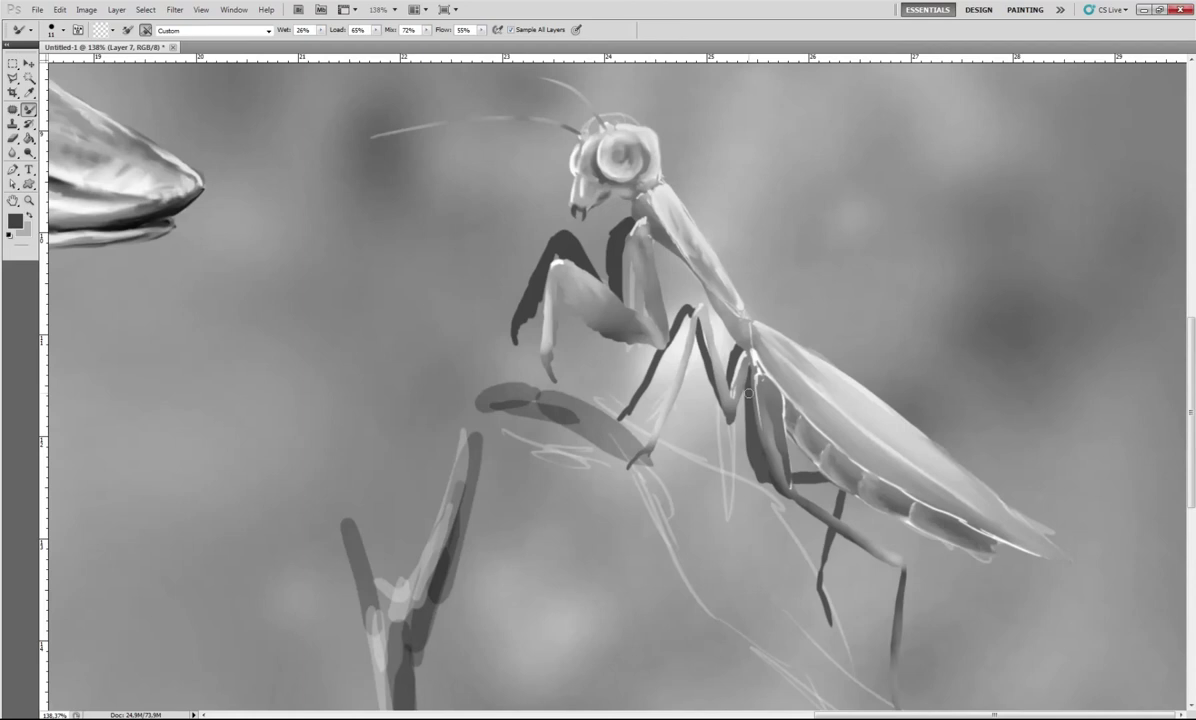
drag(740, 340, 789, 490)
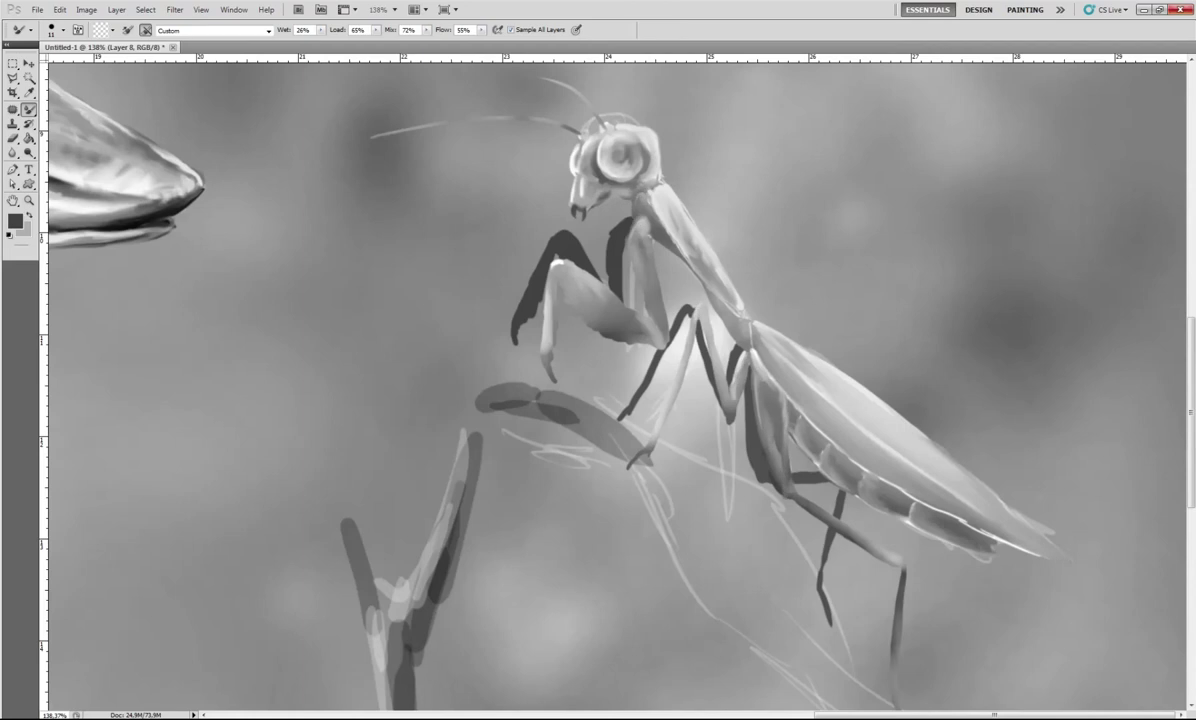
Dodge the front leg's dark shadows lighter, then fit the canvas in the window.
key(o)
mouse_move(500, 300)
mouse_down()
mouse_move(540, 215)
mouse_move(611, 306)
mouse_up()
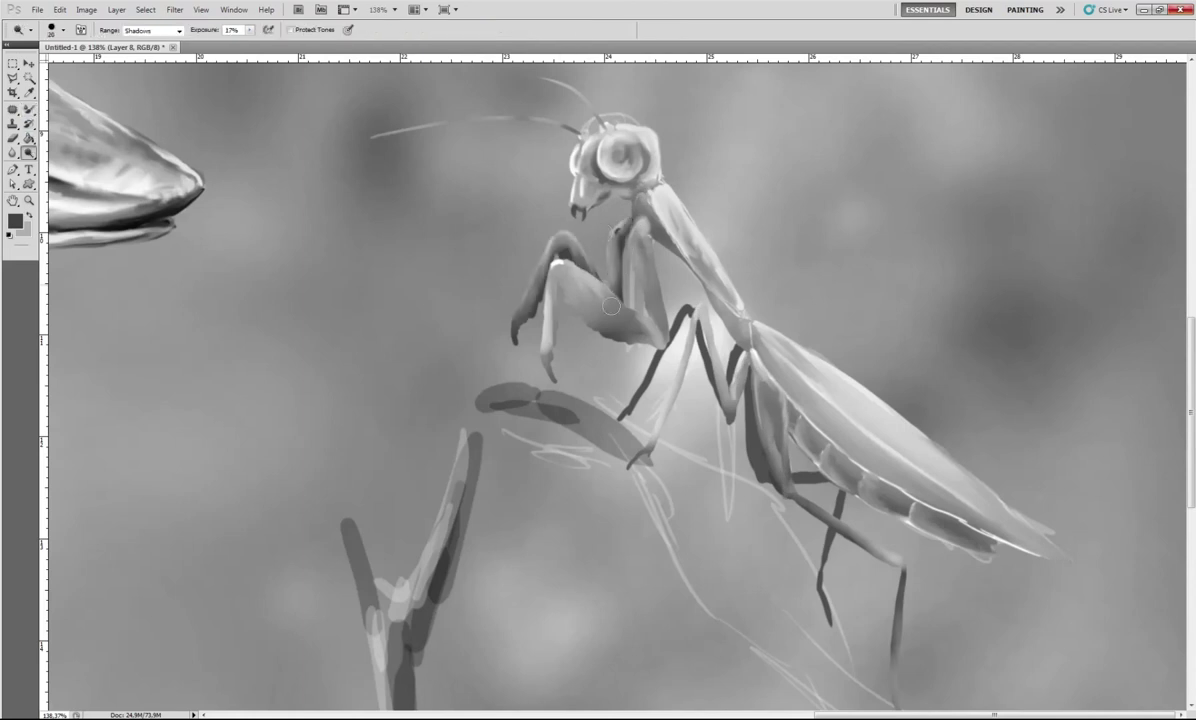
right_click(28, 152)
click(66, 166)
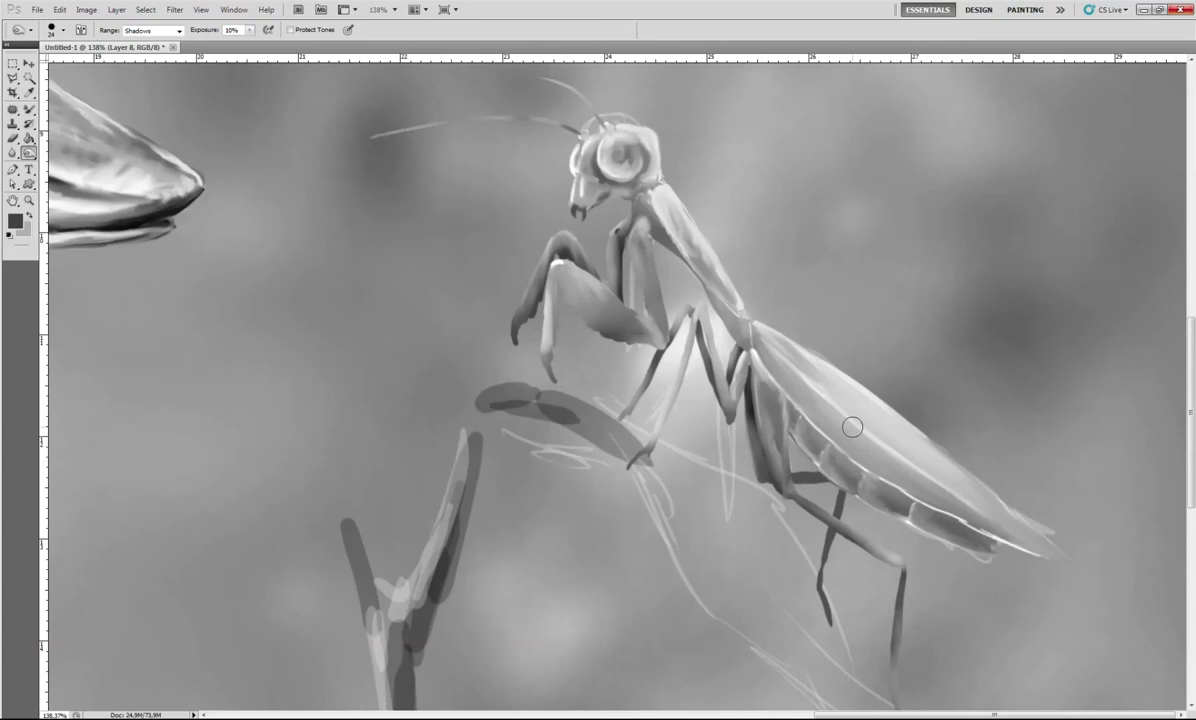
key(ctrl+0)
Paint a dark grey leaf under the mantis and a second one left of the stem, nudging it into place.
key(b)
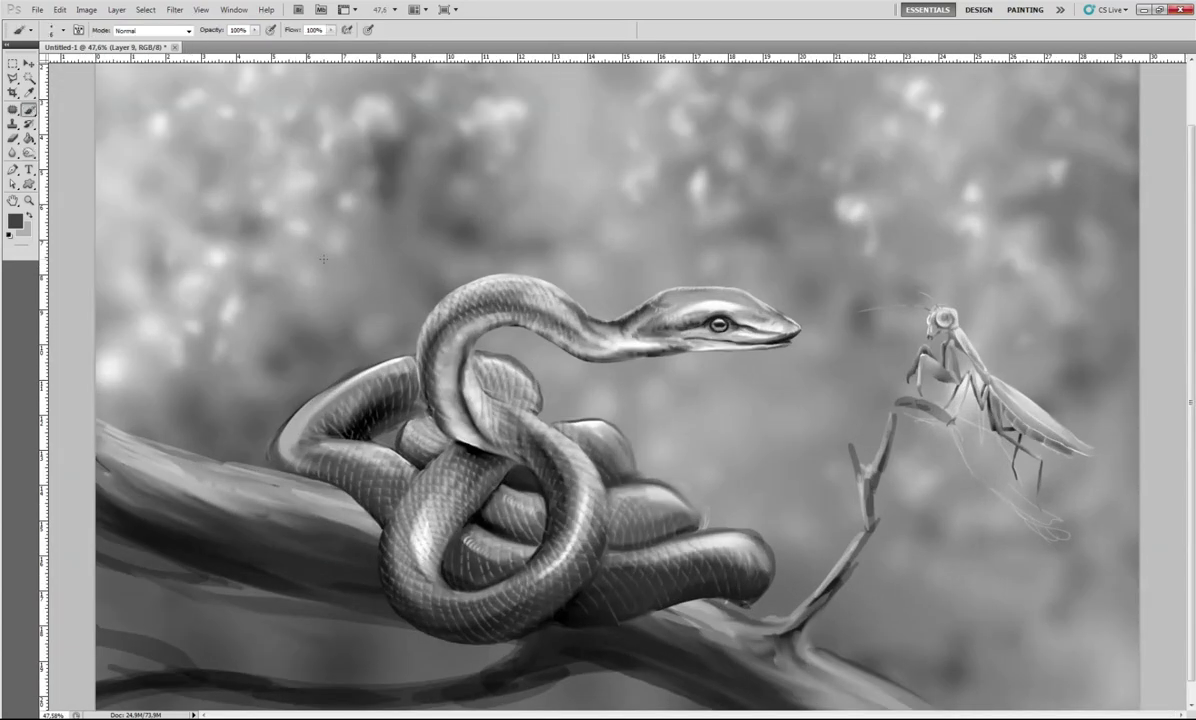
drag(865, 378, 940, 480)
drag(900, 400, 960, 485)
drag(938, 420, 980, 500)
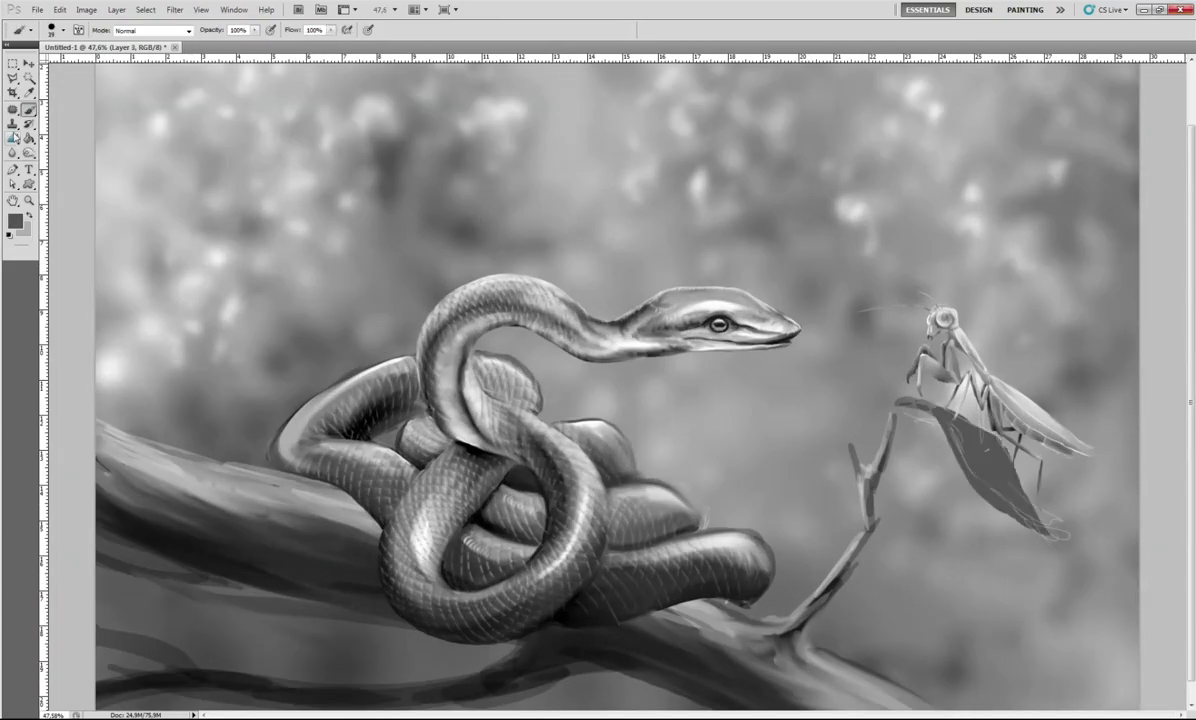
drag(900, 410, 990, 500)
right_click(1000, 400)
right_click(1010, 440)
key(Escape)
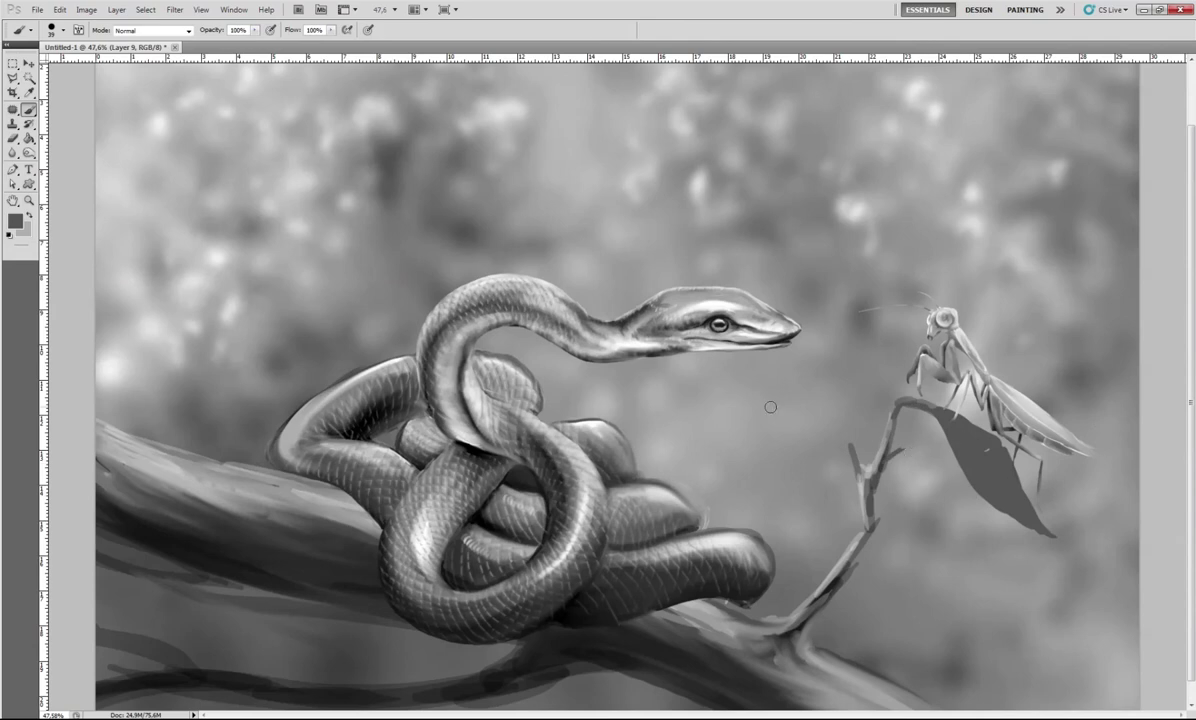
mouse_move(770, 407)
mouse_down()
mouse_move(845, 440)
mouse_move(720, 385)
mouse_up()
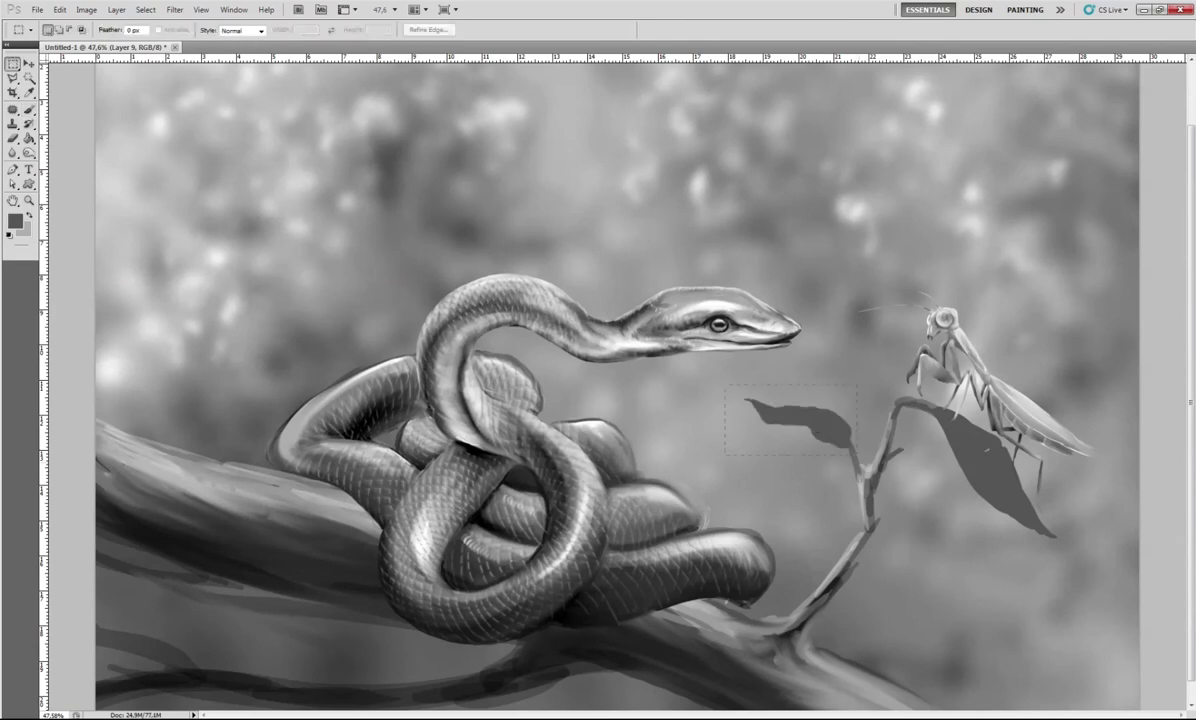
drag(874, 503, 862, 500)
Paint dark leaves and thin twigs below the right twig and along the lower-left branch.
key(ctrl+minus)
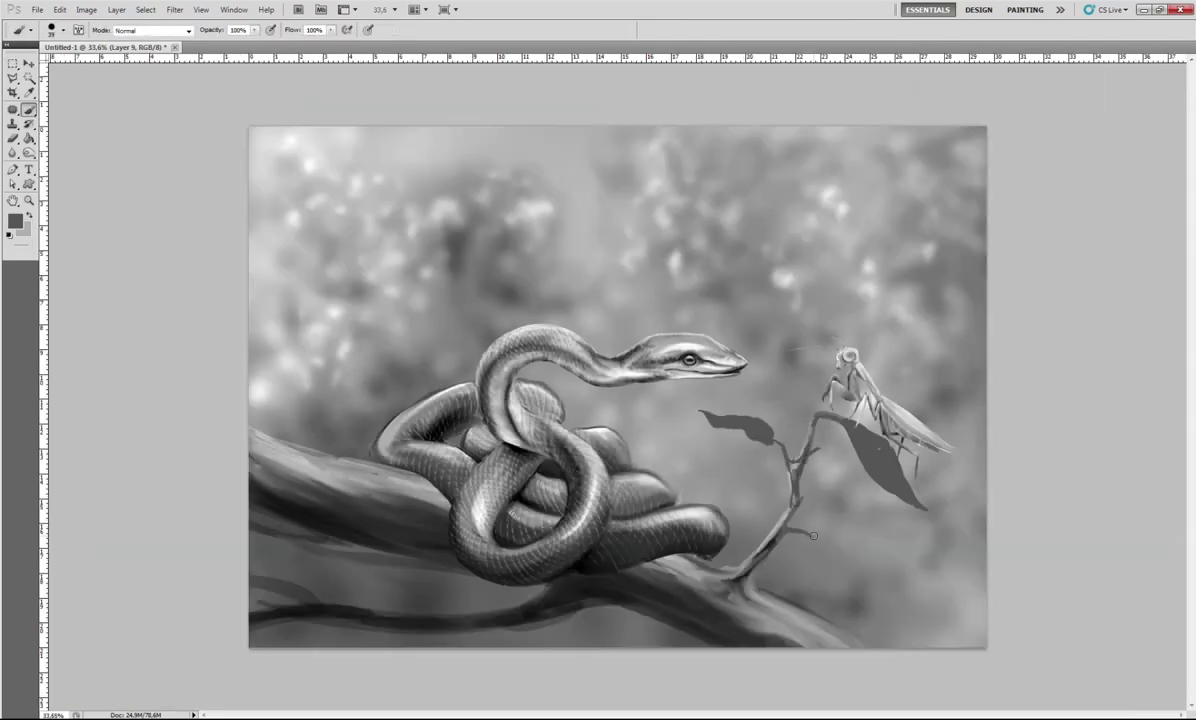
mouse_move(806, 598)
mouse_down()
mouse_move(826, 593)
mouse_move(866, 626)
mouse_up()
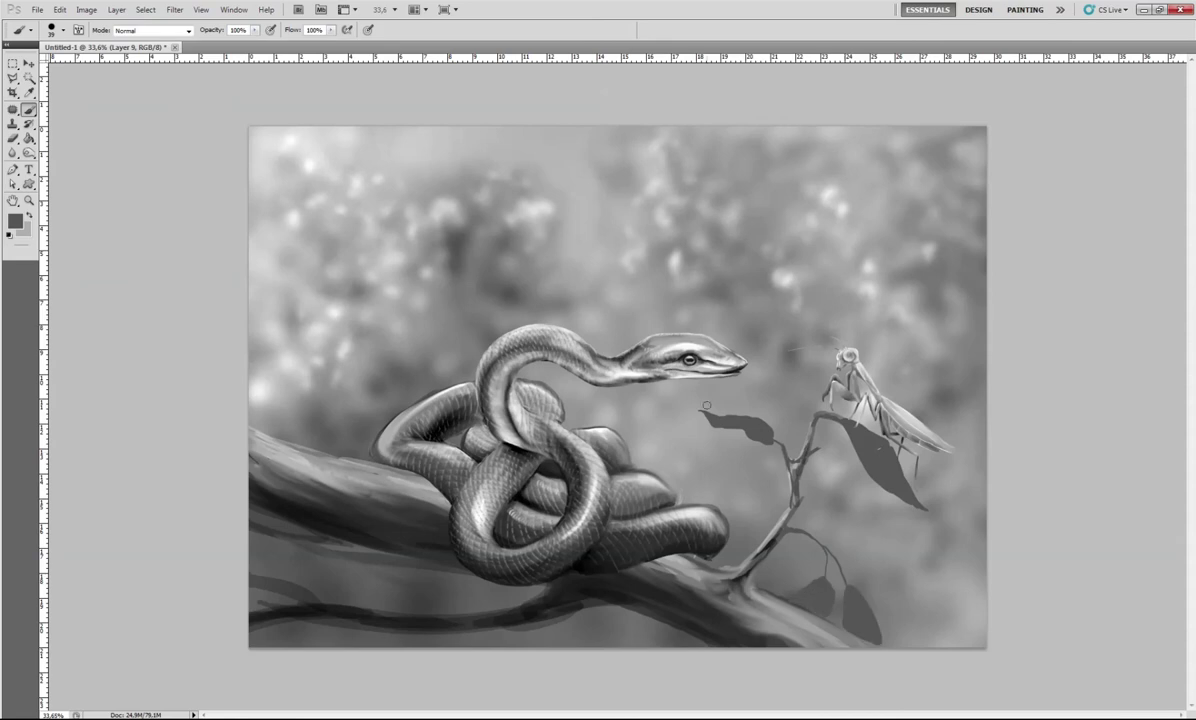
drag(318, 570, 338, 551)
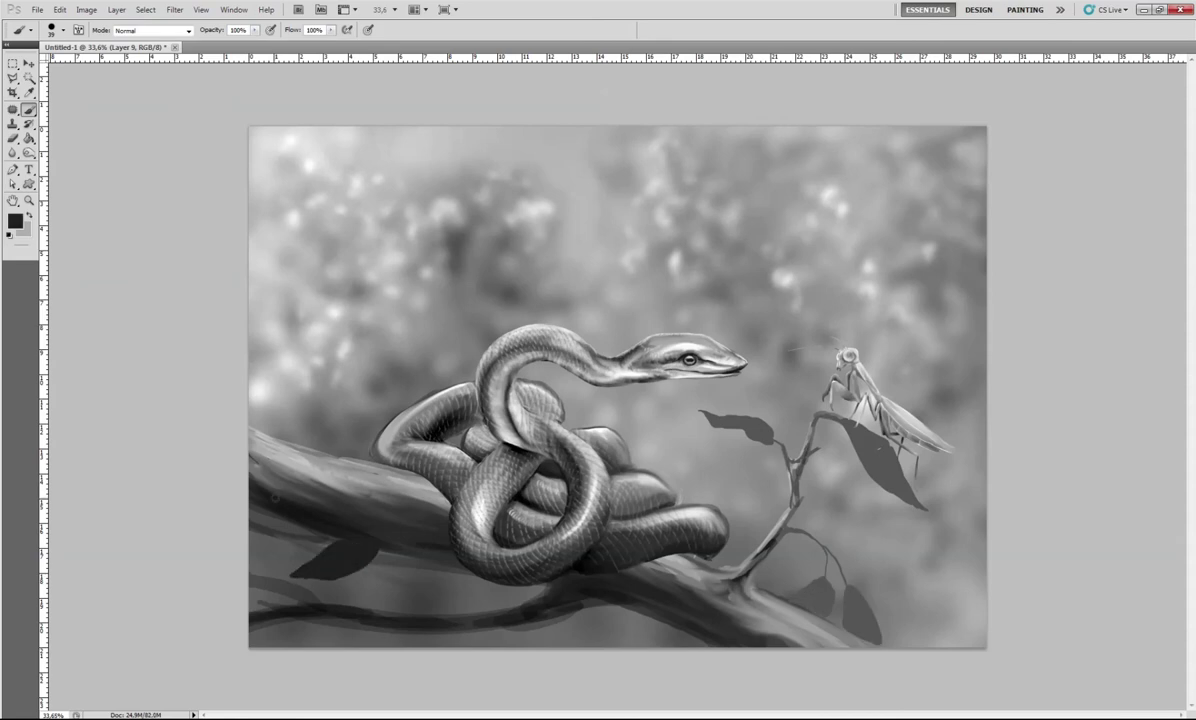
drag(260, 538, 305, 535)
mouse_move(400, 600)
mouse_down()
mouse_move(445, 605)
mouse_move(465, 573)
mouse_up()
drag(385, 563, 345, 600)
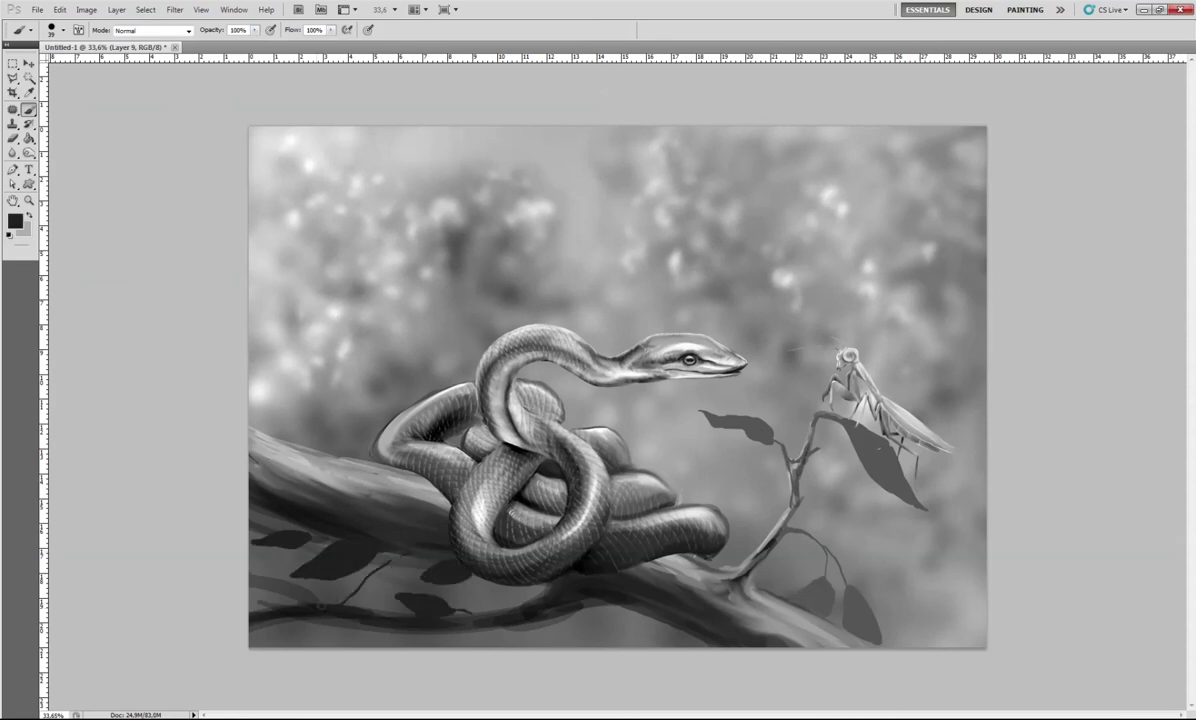
drag(378, 515, 352, 572)
drag(470, 630, 545, 645)
drag(300, 640, 255, 640)
drag(310, 545, 255, 560)
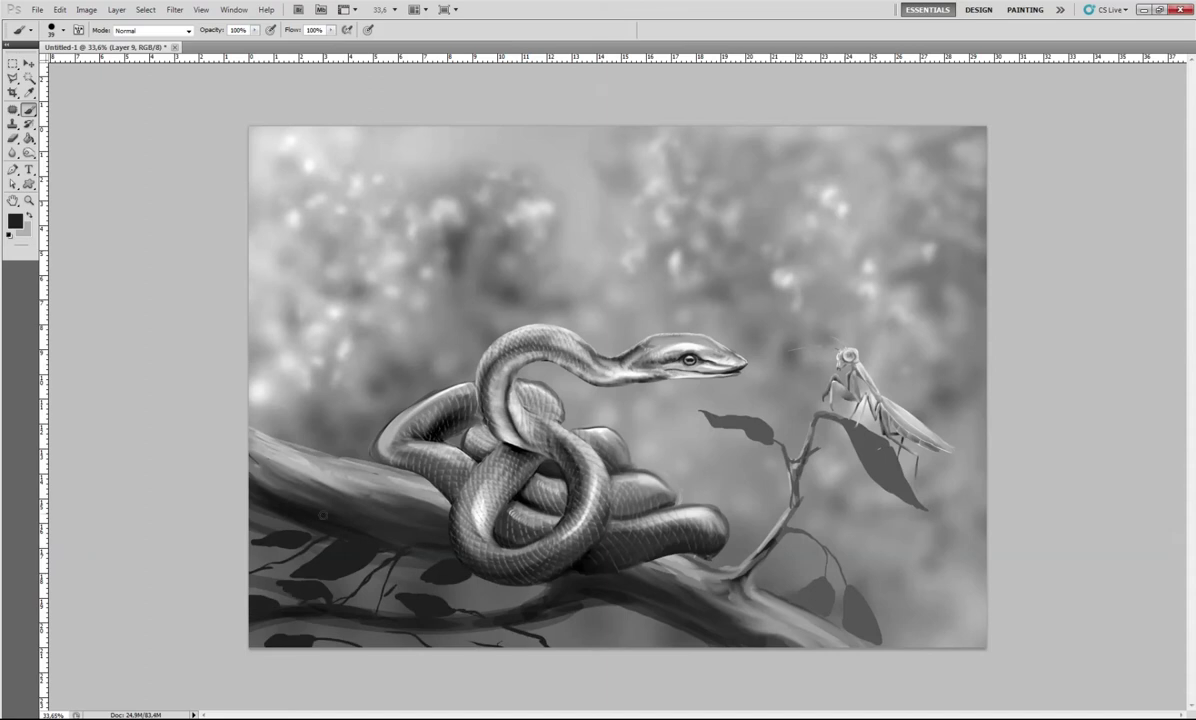
Add a thin twig rising from the upper-left branch, sample mid-grey, and enlarge the brush to 37.
drag(258, 470, 292, 513)
drag(277, 389, 328, 505)
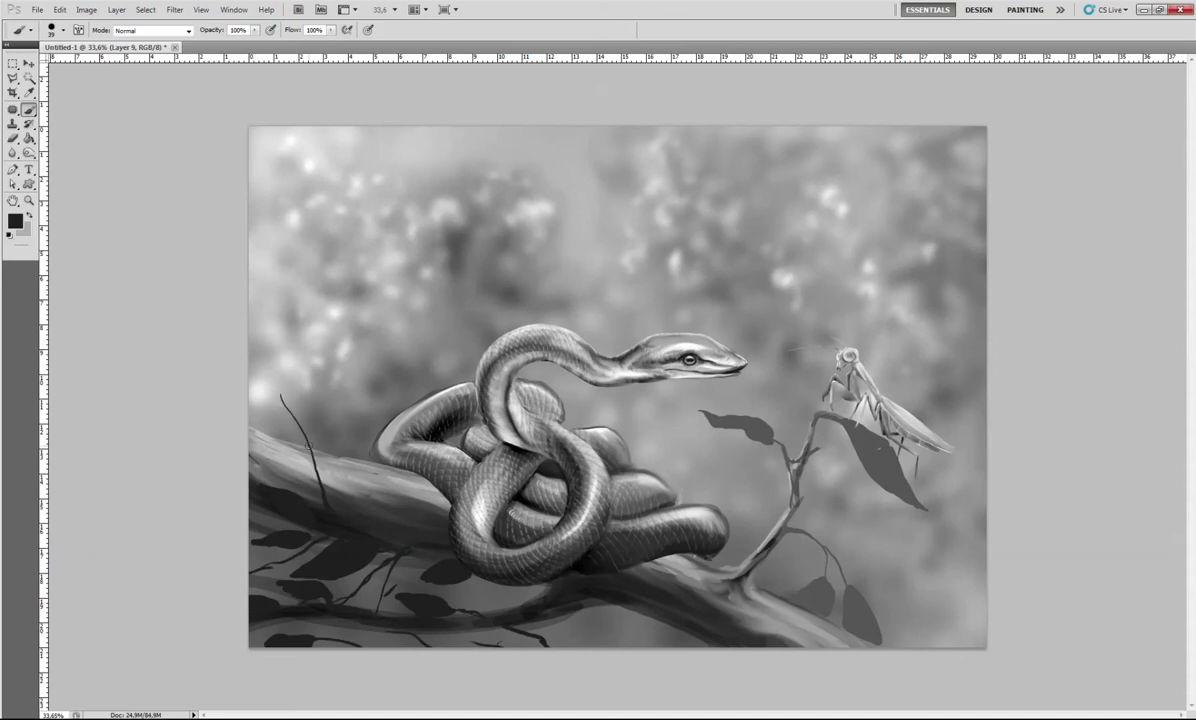
alt+click(274, 389)
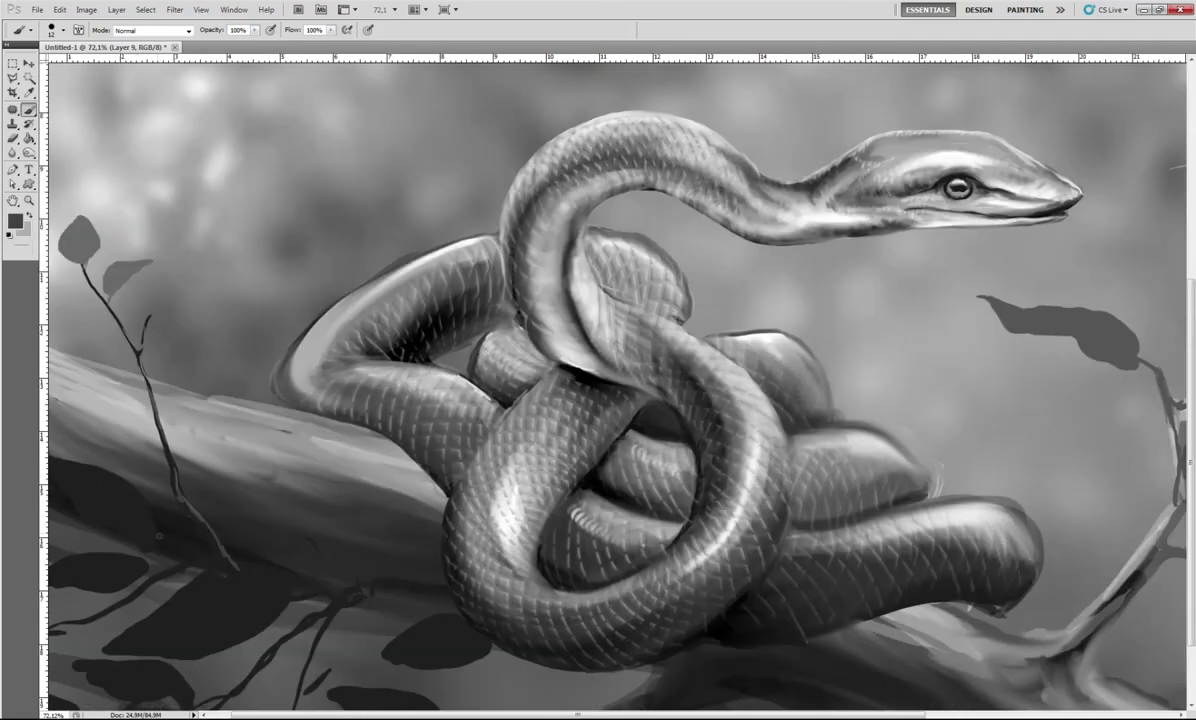
right_click(218, 470)
drag(245, 481, 275, 481)
key(Return)
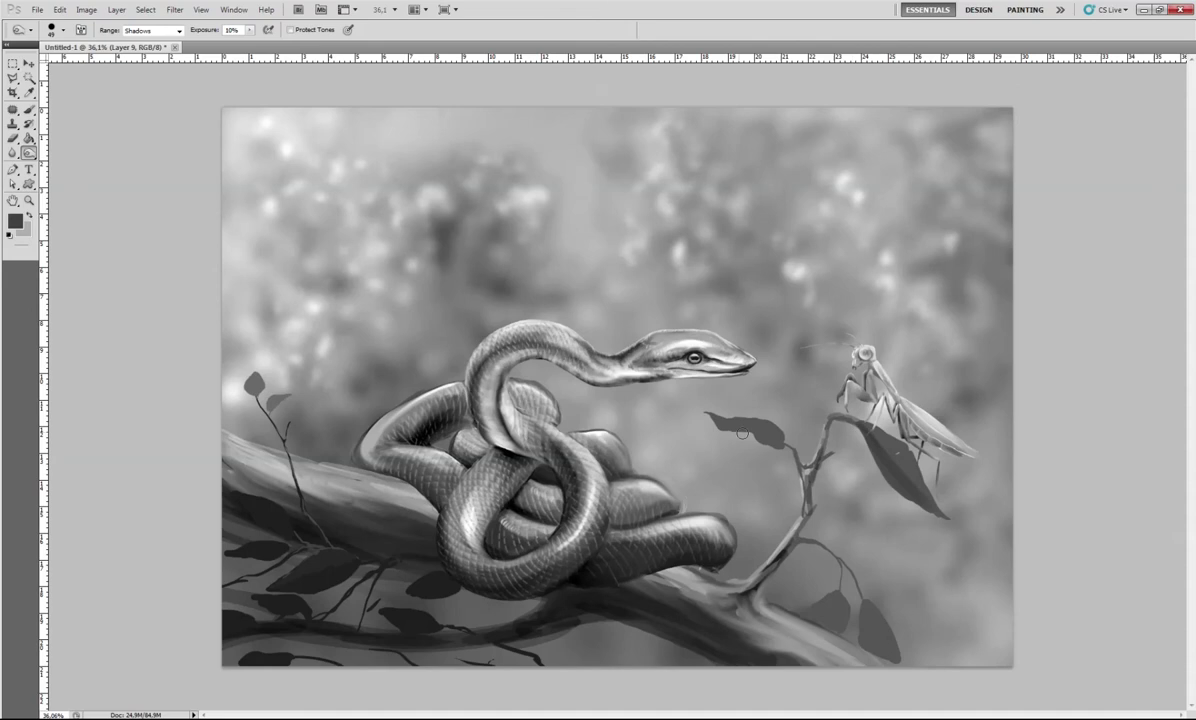
Touch up shadows near the branches, then save the painting as snake.psd.
drag(775, 595, 745, 515)
mouse_move(420, 548)
mouse_down()
mouse_move(310, 512)
mouse_move(230, 465)
mouse_up()
key(ctrl+shift+s)
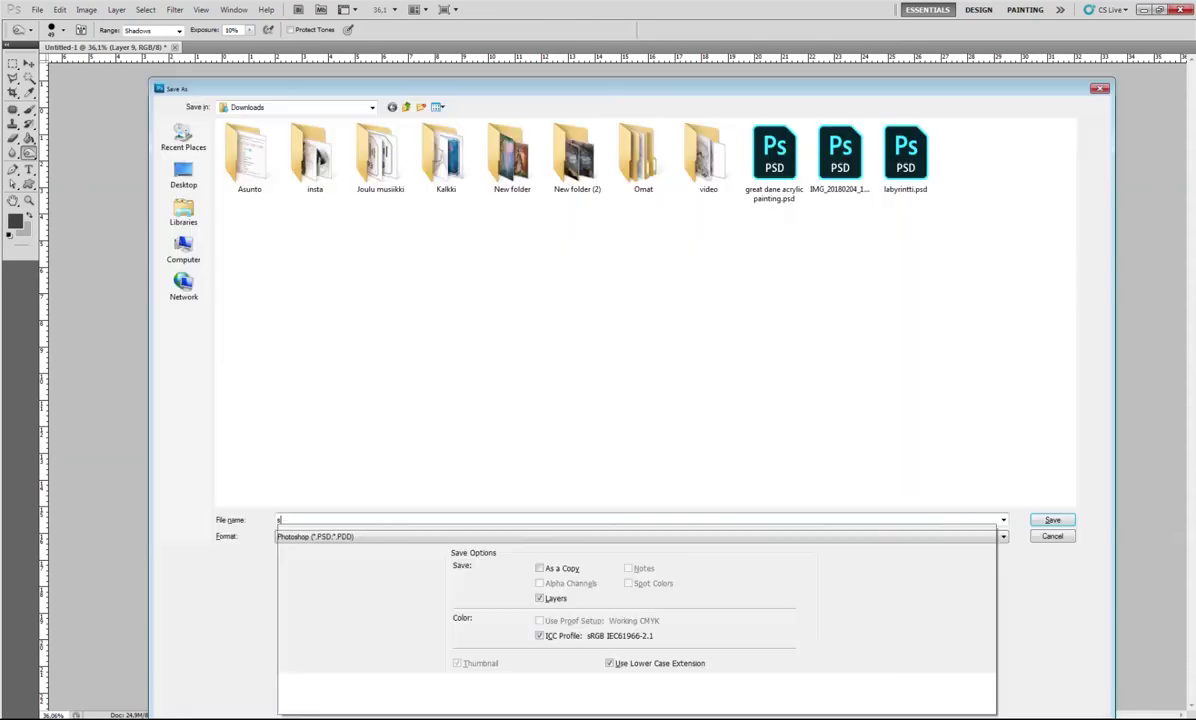
text(snake)
key(Return)
key(Return)
key(Return)
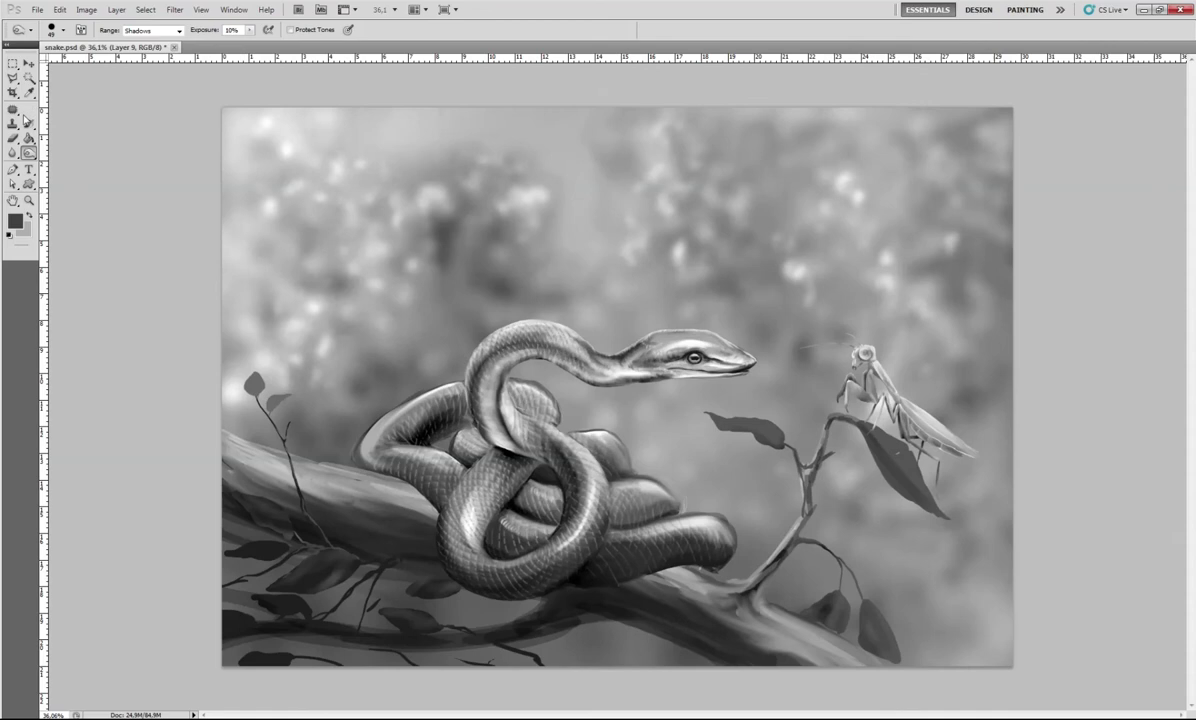
Paint light grey highlight strokes on the leaf below the mantis.
key(o)
right_click(860, 480)
drag(905, 497, 945, 497)
key(Return)
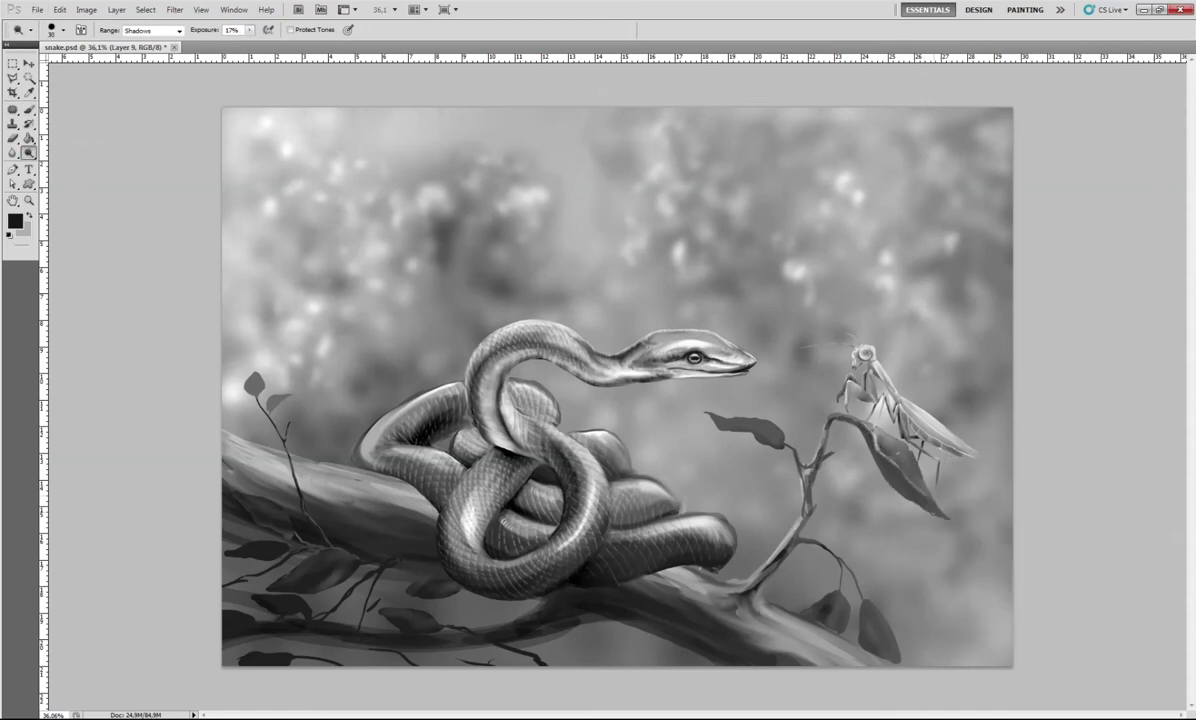
key(b)
drag(820, 410, 900, 500)
alt+click(795, 400)
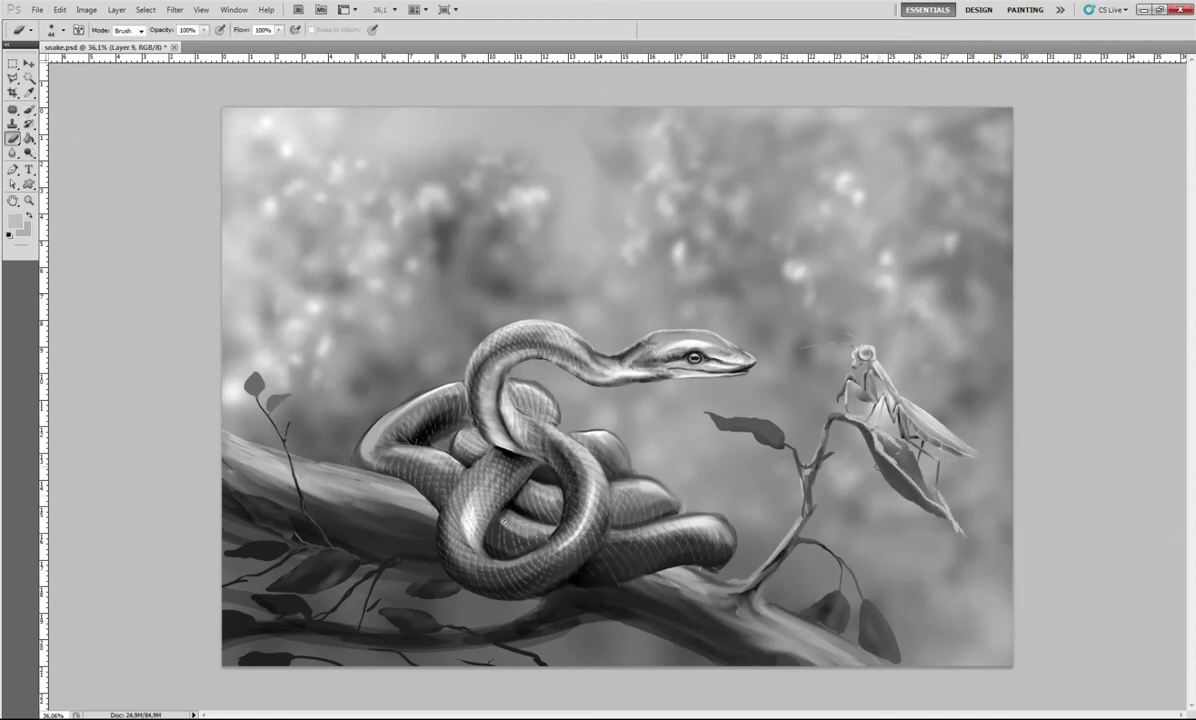
drag(805, 398, 850, 475)
drag(825, 430, 900, 498)
key(b)
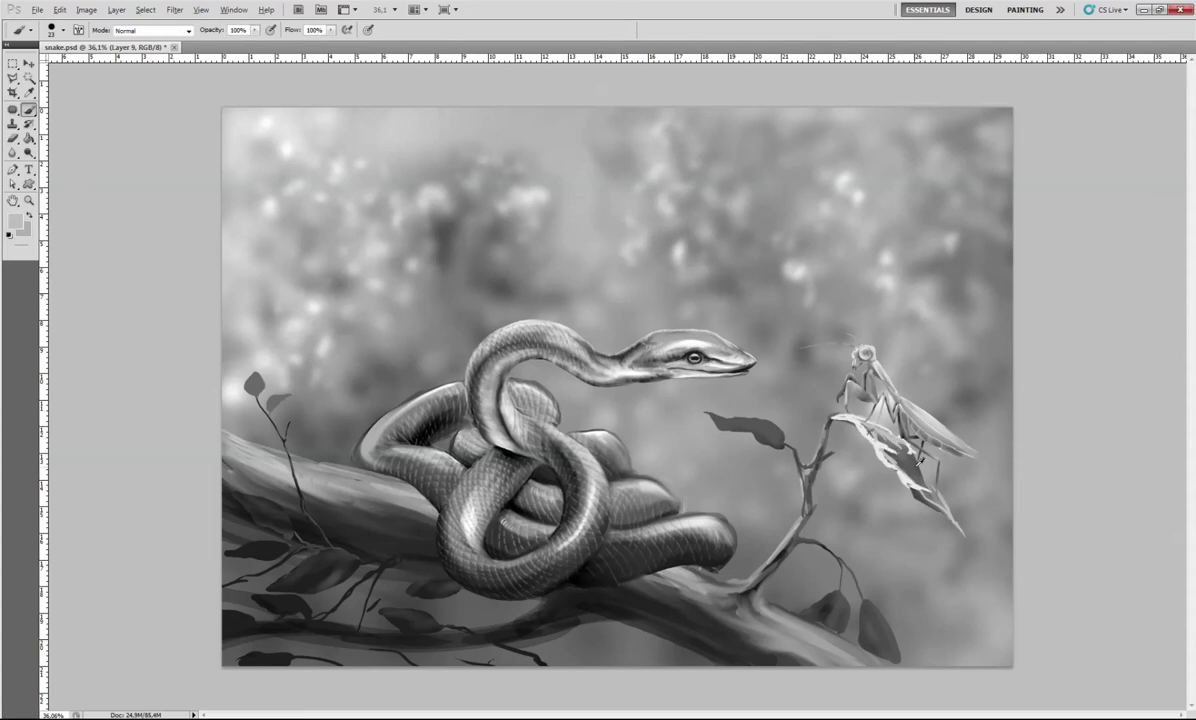
Blend and smooth the leaf under the mantis with the Mixer Brush, shrinking it to size 41.
click(29, 109)
click(60, 149)
scroll(877, 469, up, 3)
right_click(828, 388)
key(Return)
drag(913, 421, 960, 500)
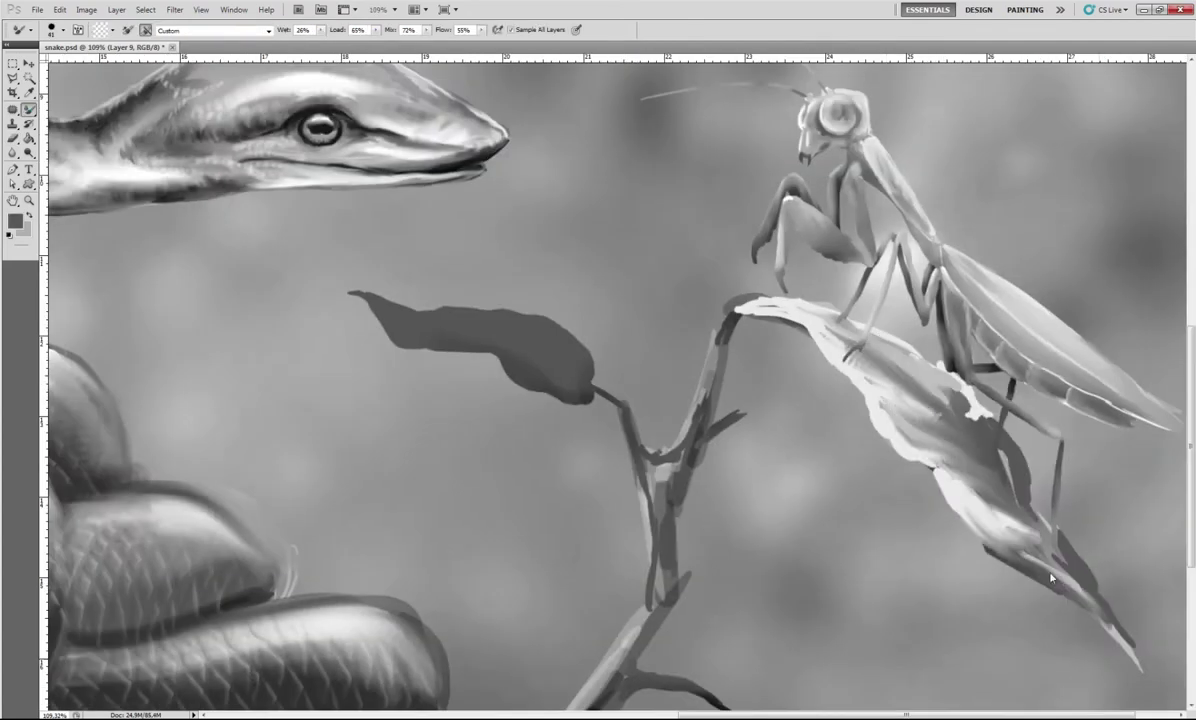
drag(860, 420, 1010, 550)
key(bracketleft)
drag(950, 440, 1020, 540)
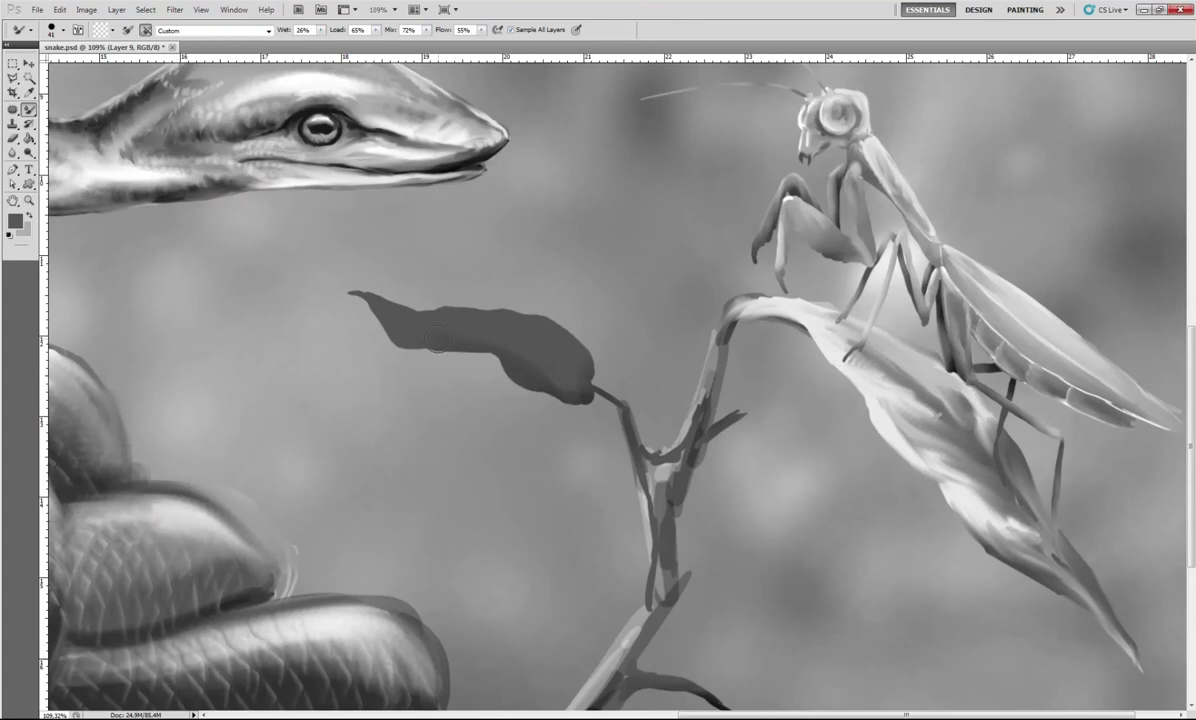
Dodge the dark leaf left of the stem lighter and rework its tip and edge.
key(o)
drag(350, 292, 587, 336)
key(b)
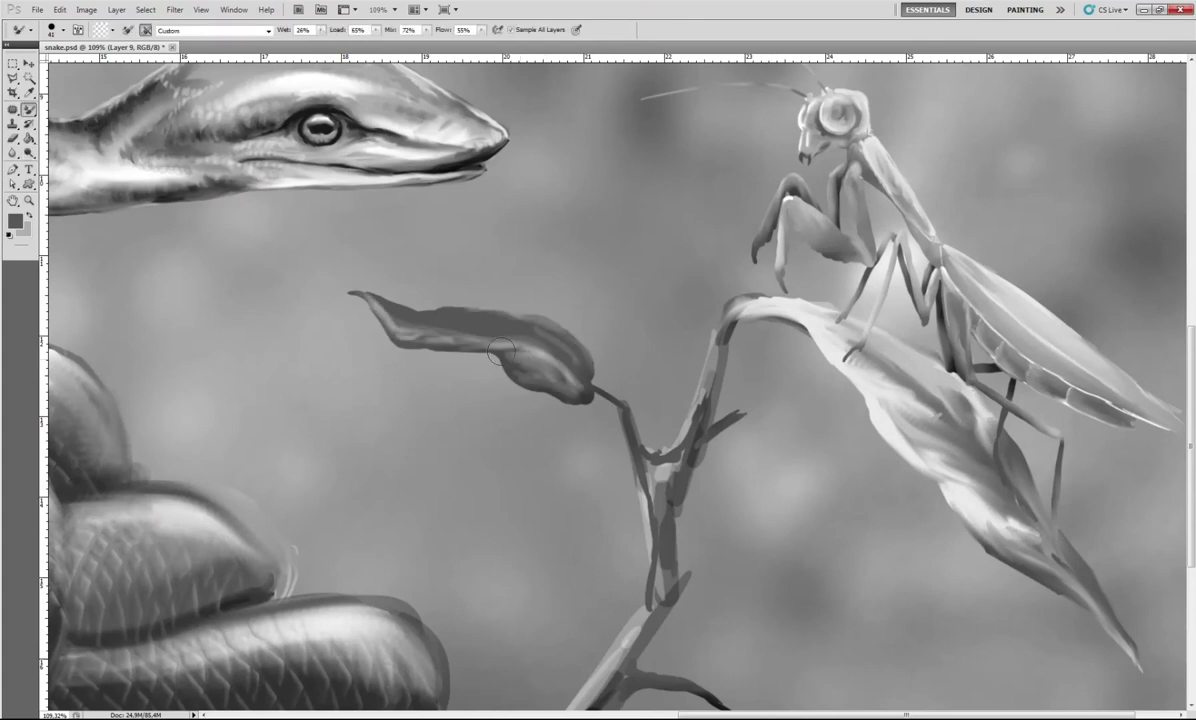
mouse_move(752, 287)
mouse_down()
mouse_move(725, 305)
mouse_move(826, 323)
mouse_move(1055, 557)
mouse_move(903, 371)
mouse_move(830, 335)
mouse_move(925, 420)
mouse_move(715, 285)
mouse_up()
right_click(812, 318)
key(Escape)
key(b)
alt+click(870, 255)
key(shift+b)
Draw light highlights along the left leaf's edges, blend them in, and fit the canvas.
right_click(29, 109)
click(78, 108)
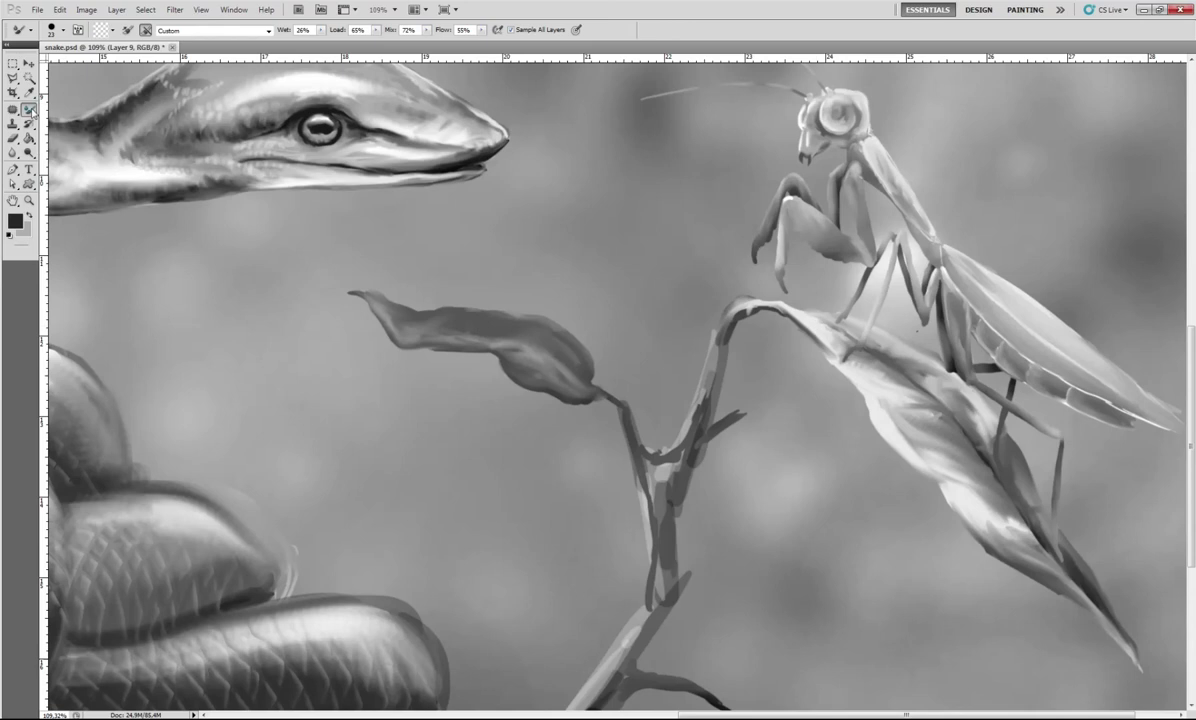
alt+click(765, 305)
drag(352, 293, 585, 360)
drag(440, 305, 585, 355)
key(shift+b)
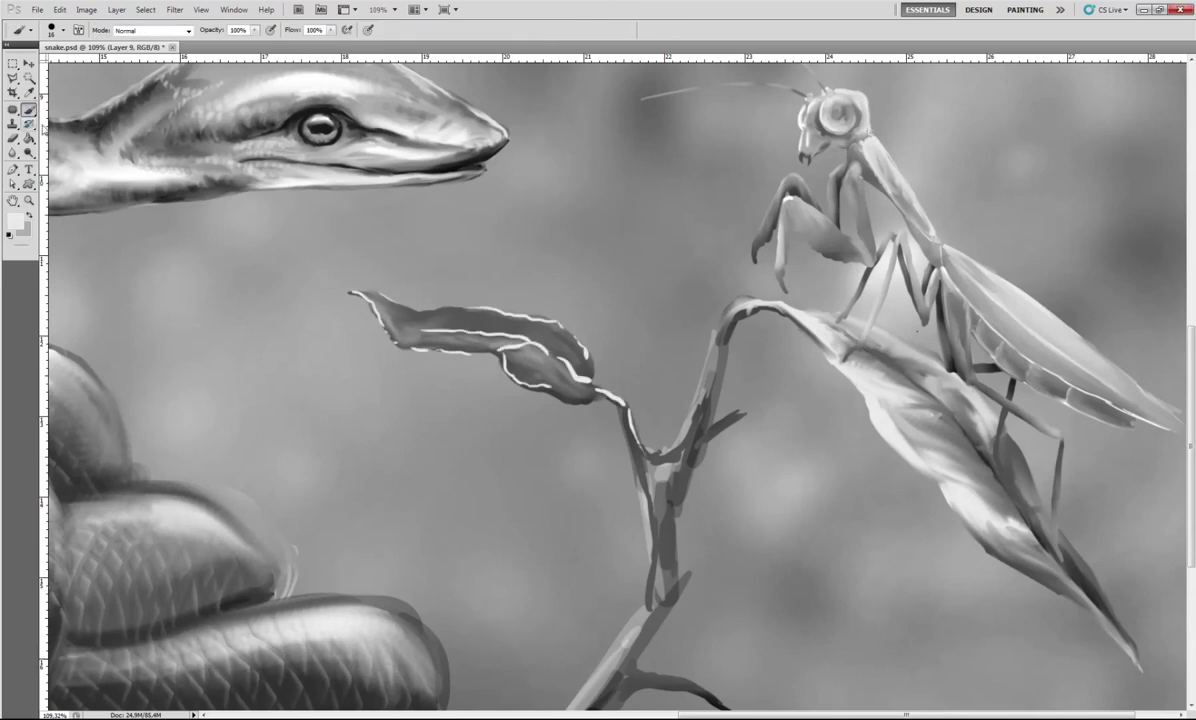
mouse_move(470, 325)
mouse_down()
mouse_move(530, 370)
mouse_move(555, 362)
mouse_move(497, 333)
mouse_up()
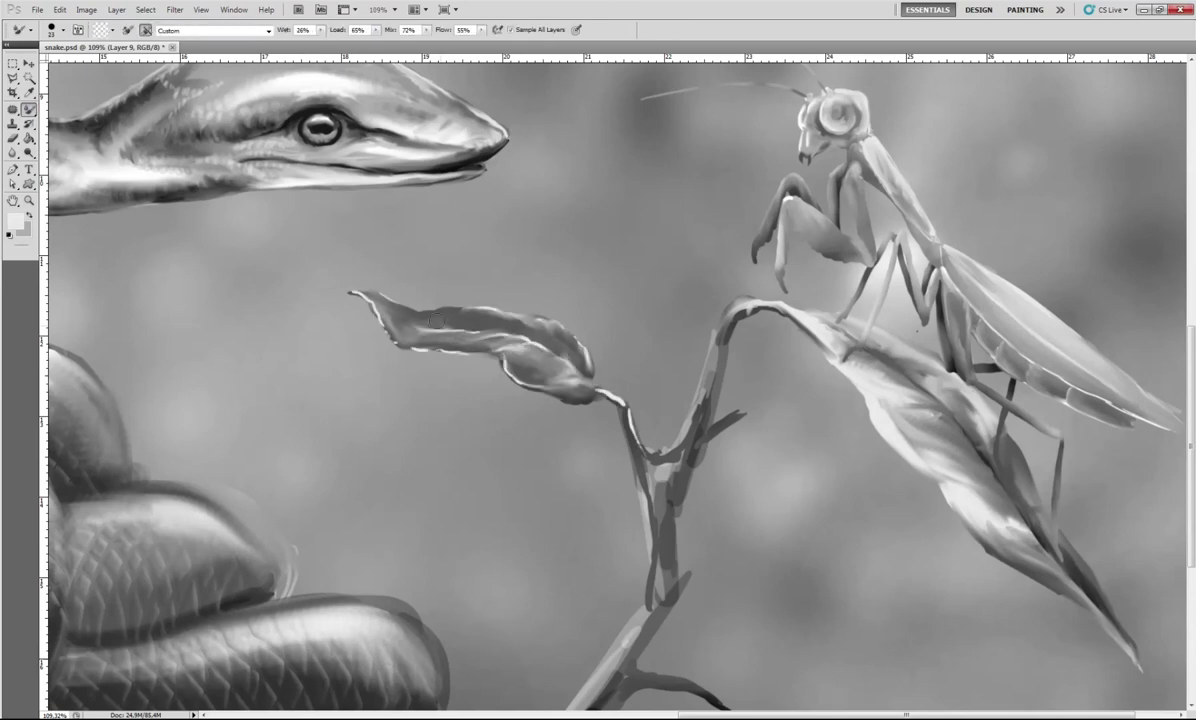
key(ctrl+0)
Paint three dark leaf shapes on the lower branch using greys sampled from the painting.
key(o)
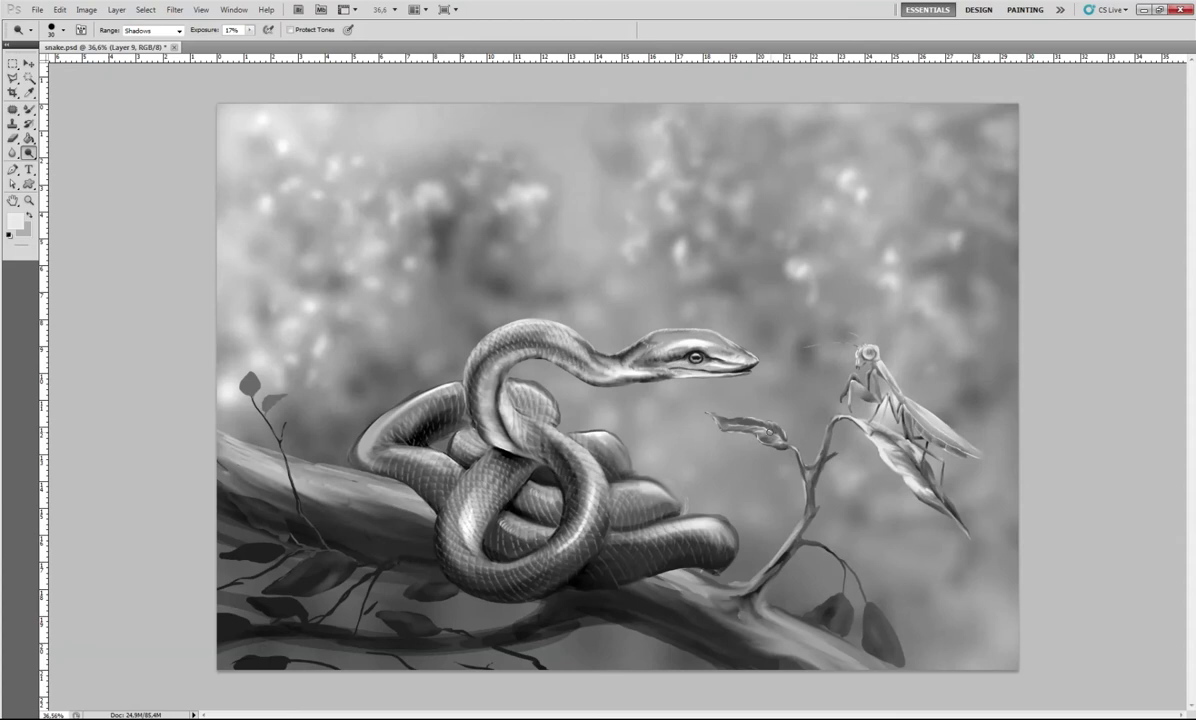
key(b)
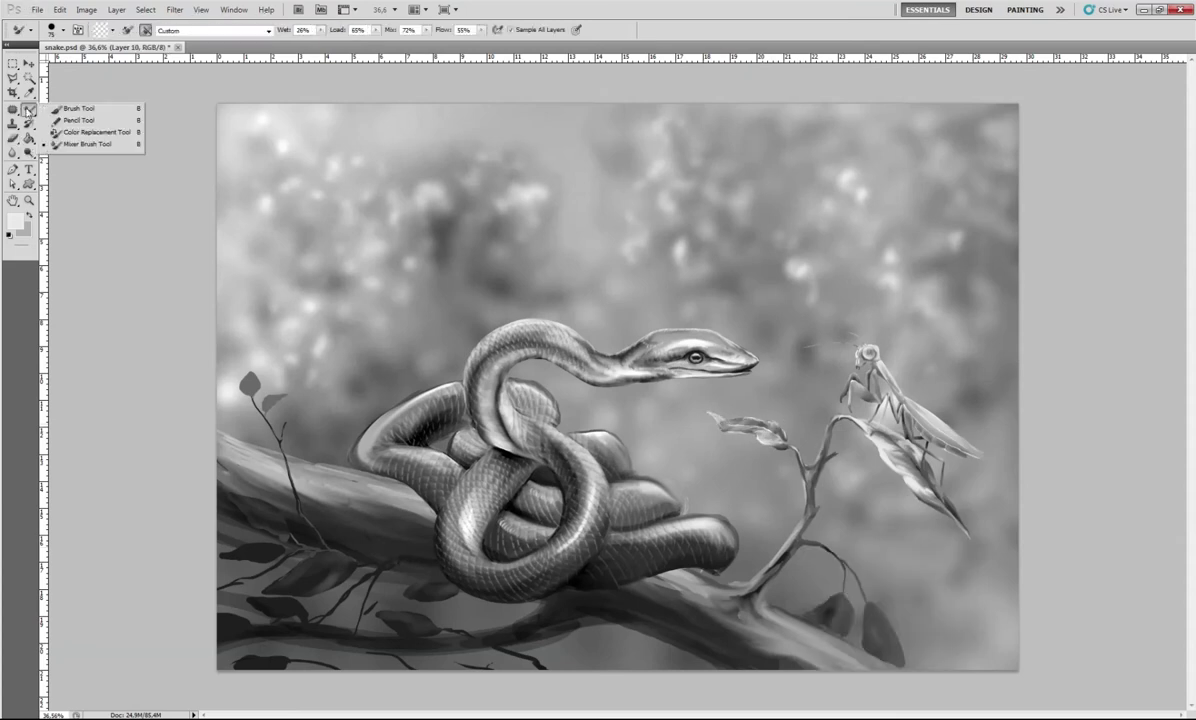
click(100, 109)
right_click(841, 568)
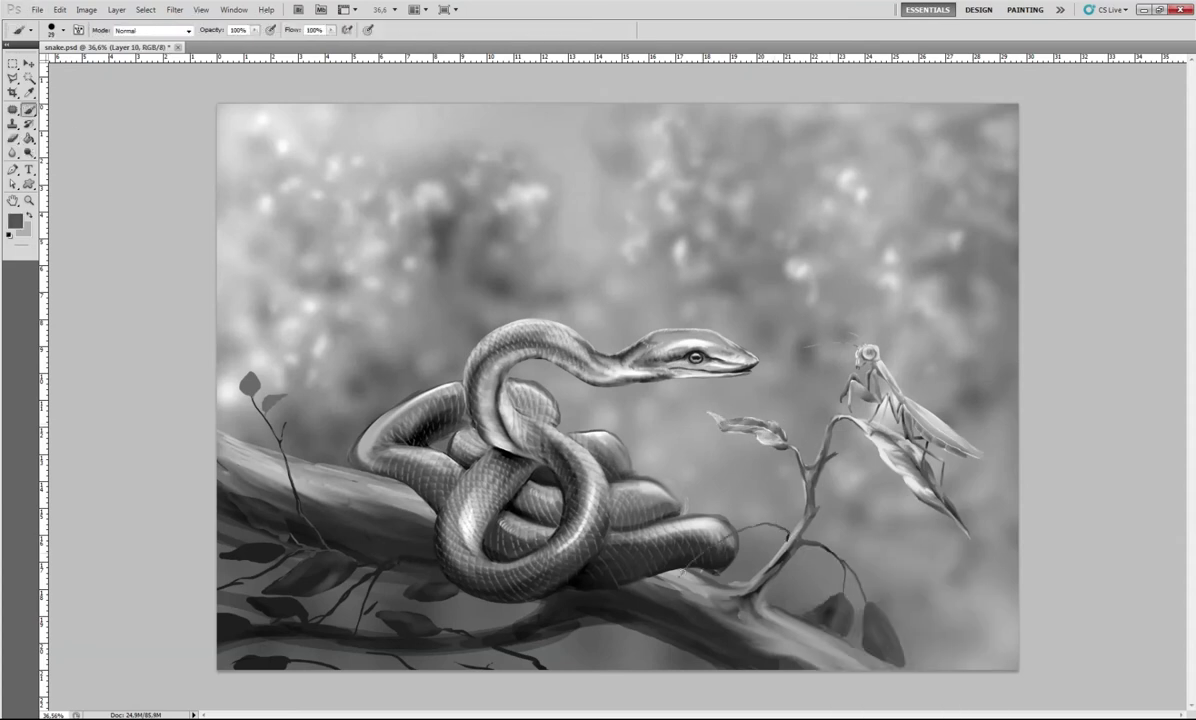
drag(645, 628, 678, 598)
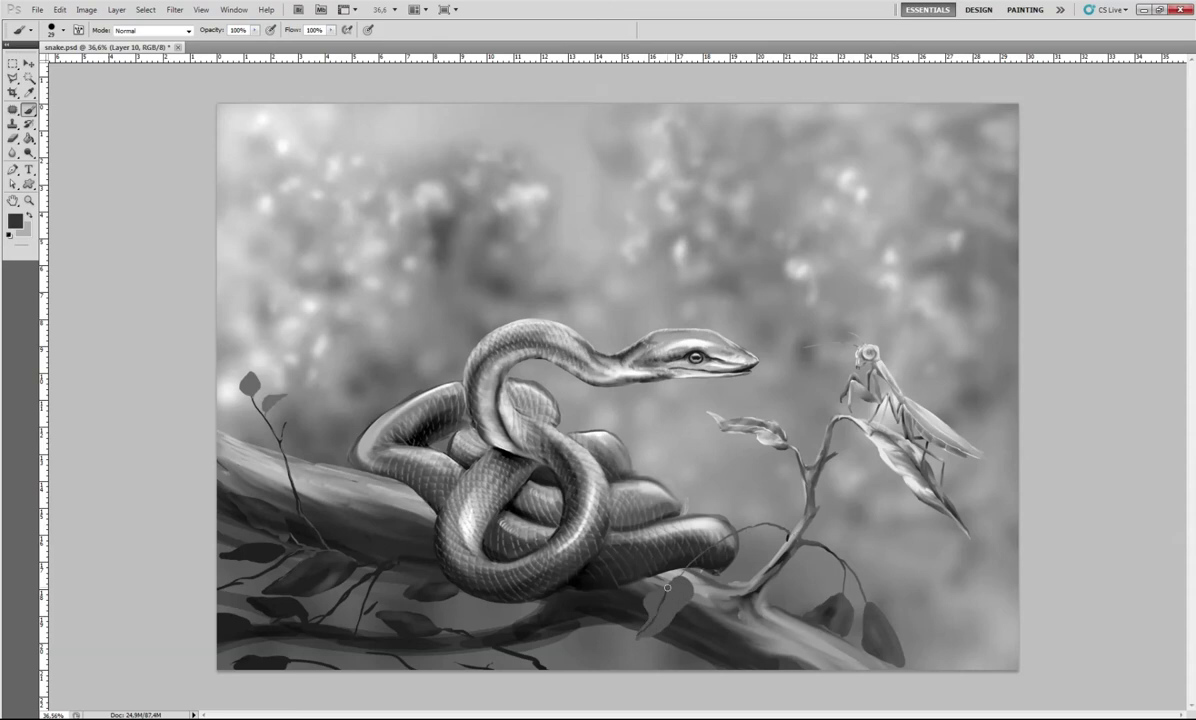
alt+click(624, 549)
alt+click(716, 541)
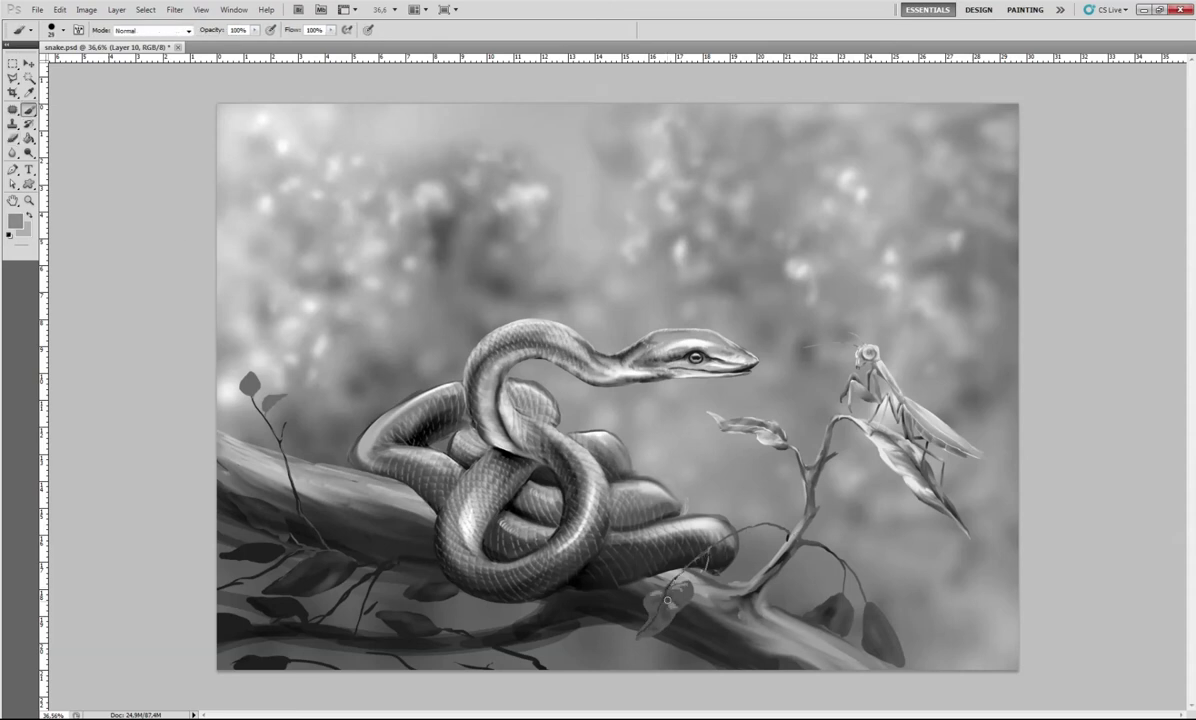
alt+click(690, 600)
drag(712, 580, 705, 611)
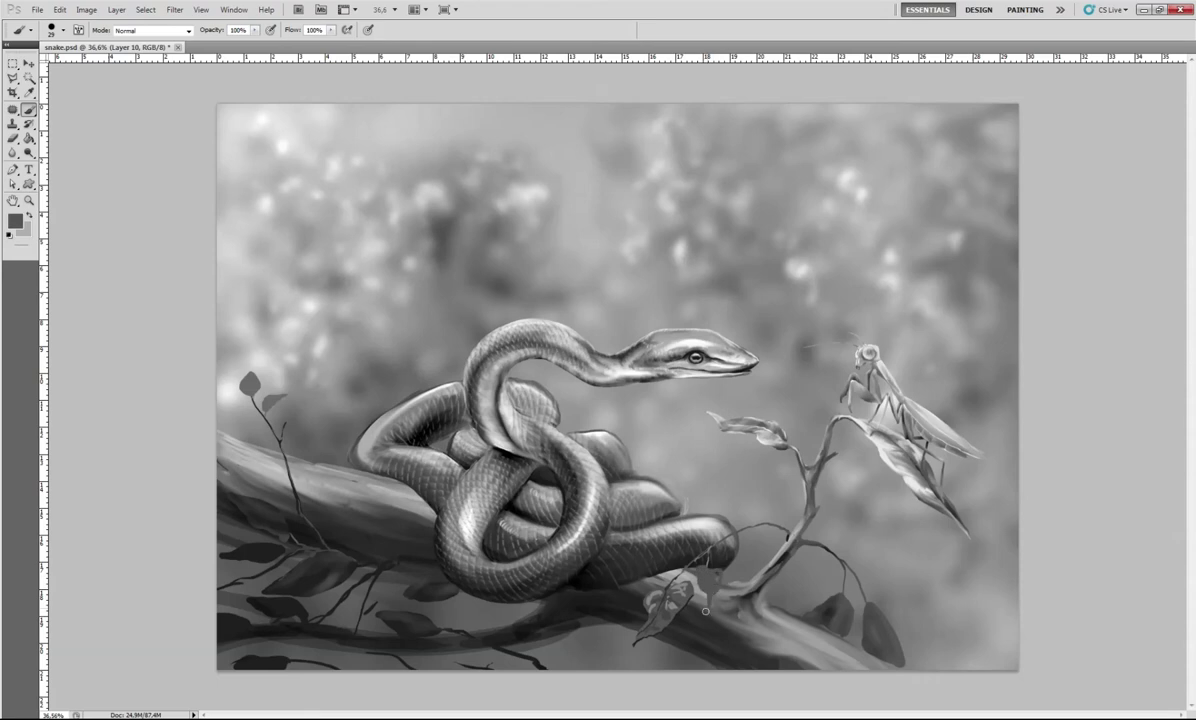
drag(811, 607, 799, 623)
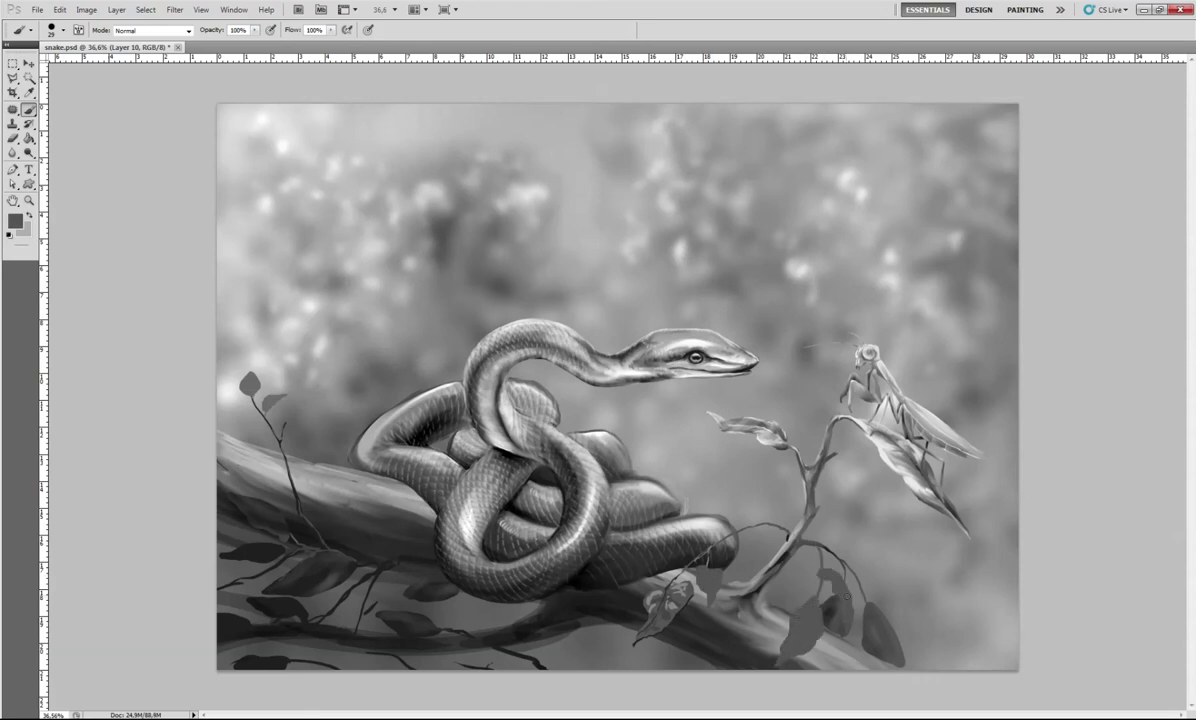
Burn shadows into the leaf below the twig and smooth the stem's dark blob with a smaller mixer brush.
key(o)
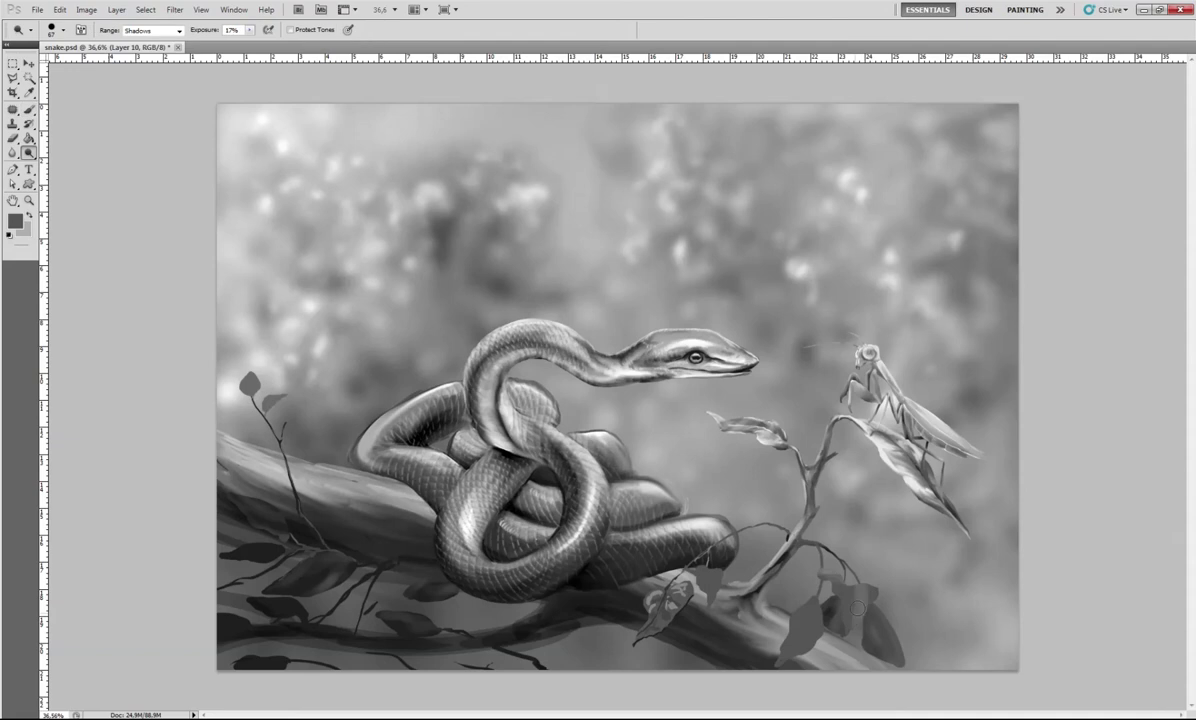
scroll(849, 588, up, 5)
right_click(849, 588)
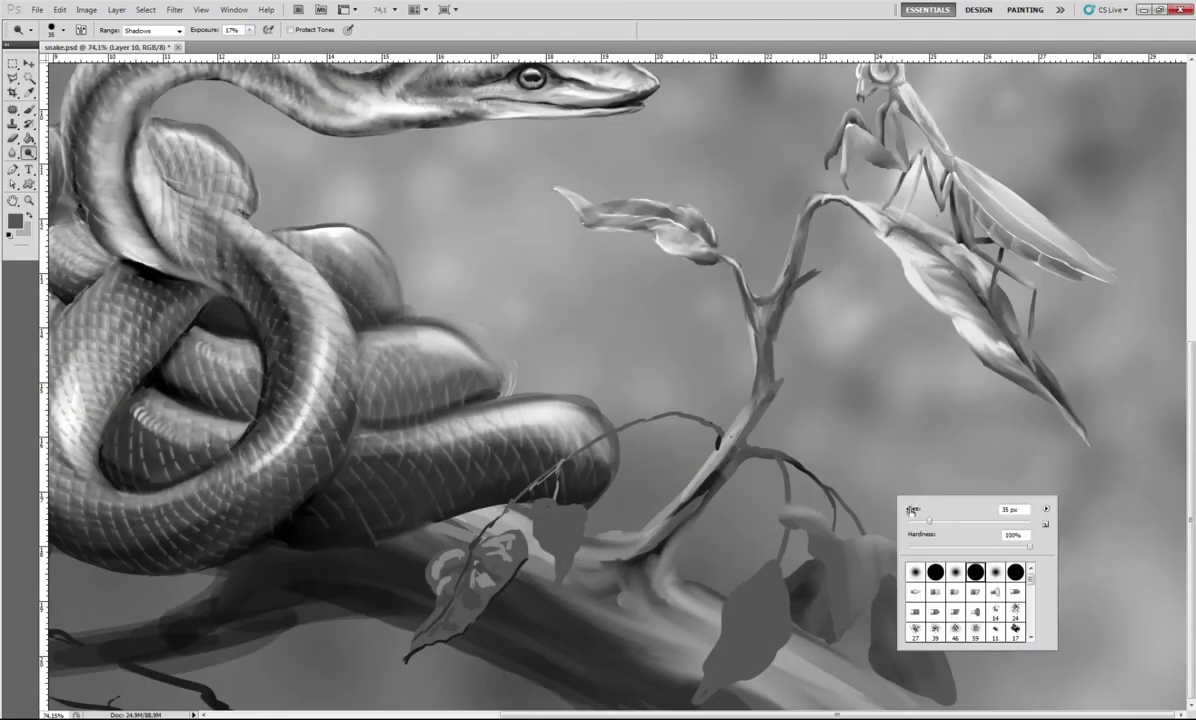
key(Escape)
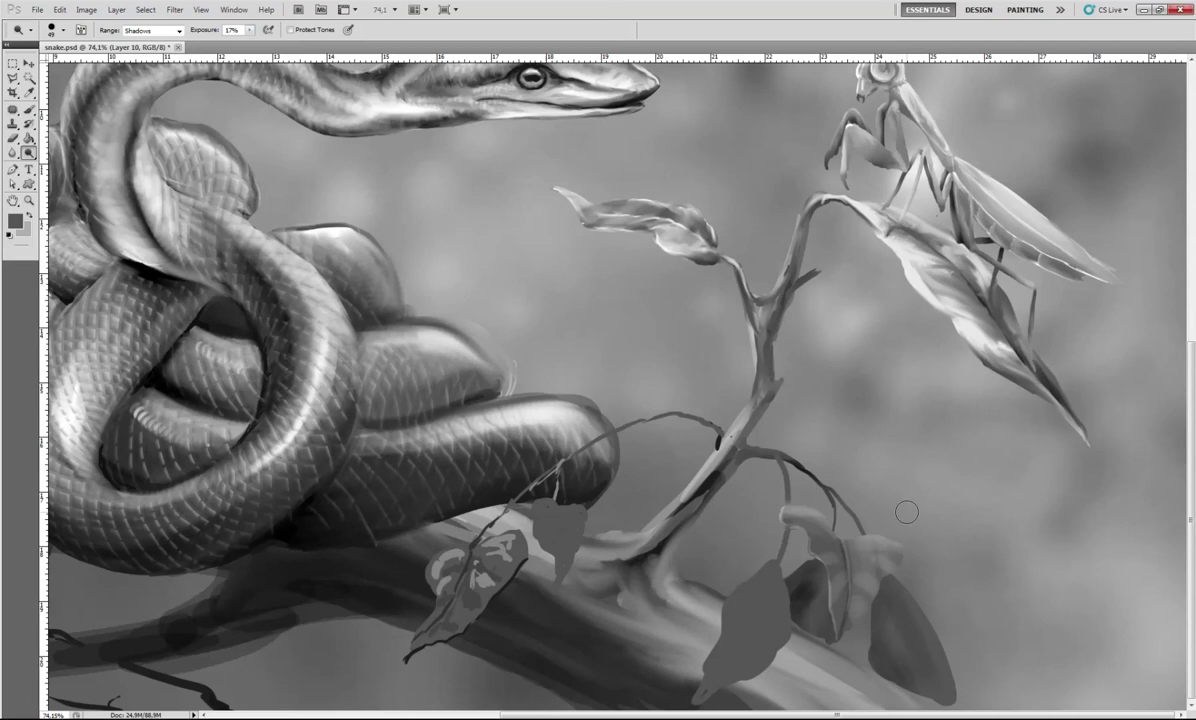
key(b)
right_click(867, 514)
click(901, 540)
key(Return)
key(o)
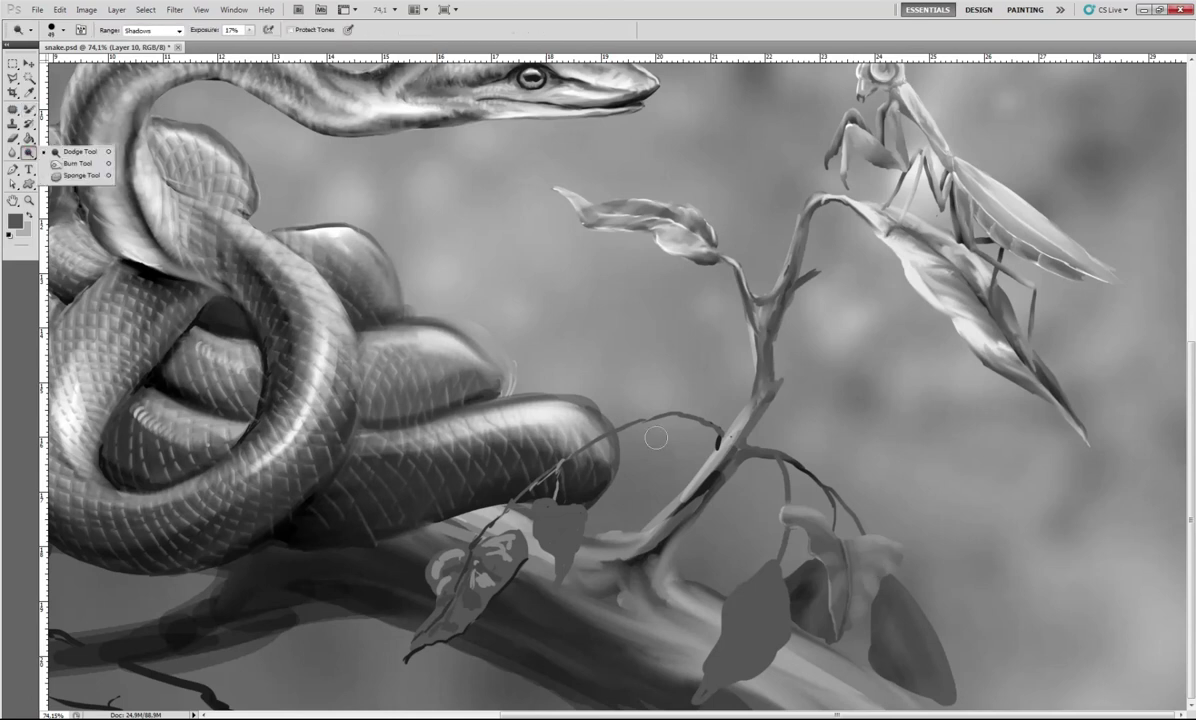
mouse_move(790, 506)
mouse_down()
mouse_move(828, 512)
mouse_move(810, 555)
mouse_up()
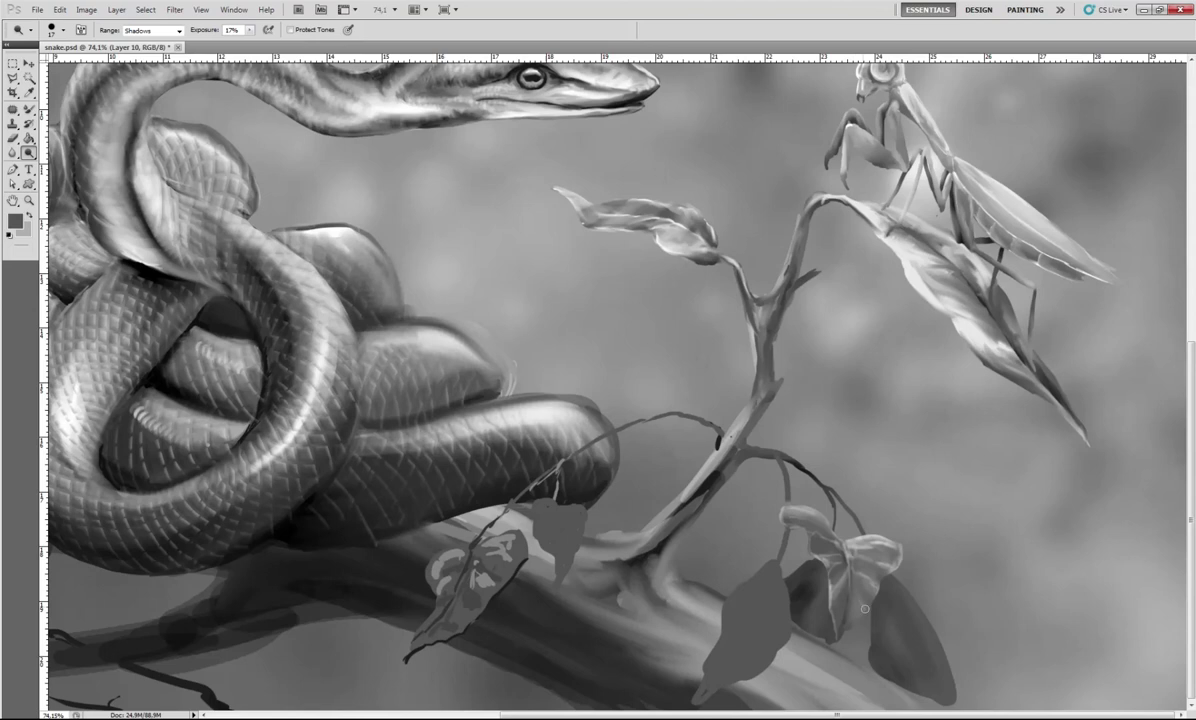
key(b)
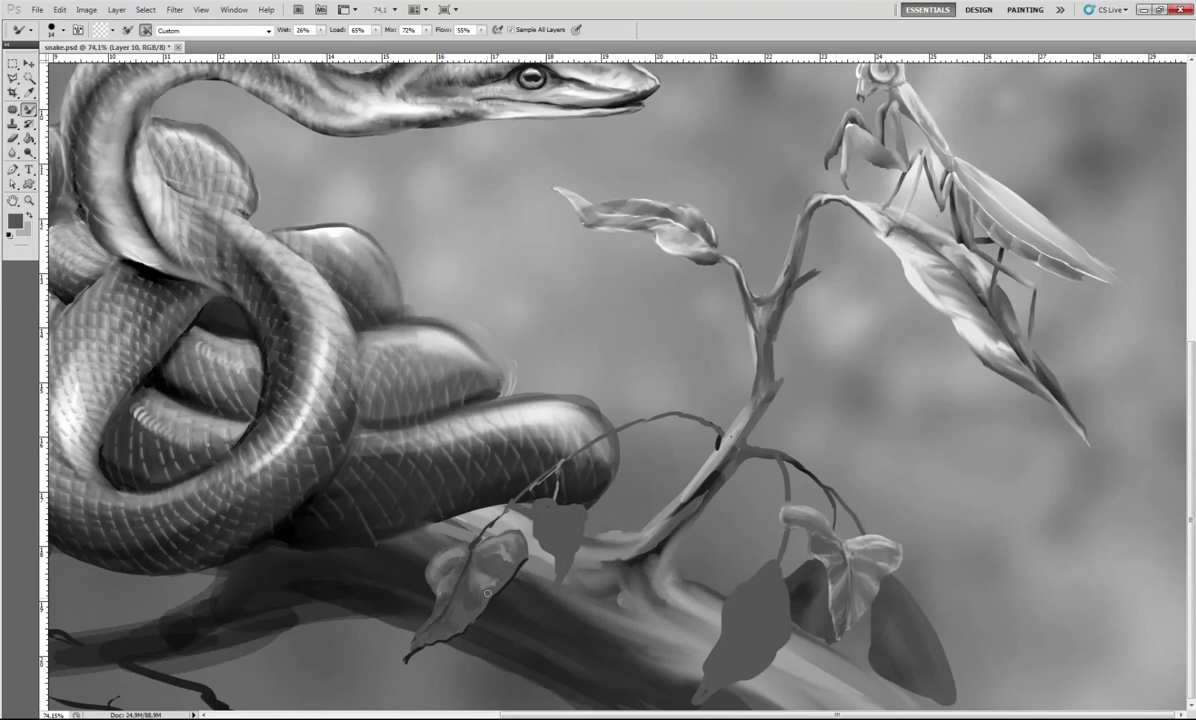
drag(636, 492, 700, 416)
Fit the whole painting in the window and limit the Dodge tool to Midtones.
key(ctrl+0)
right_click(893, 570)
key(Escape)
key(o)
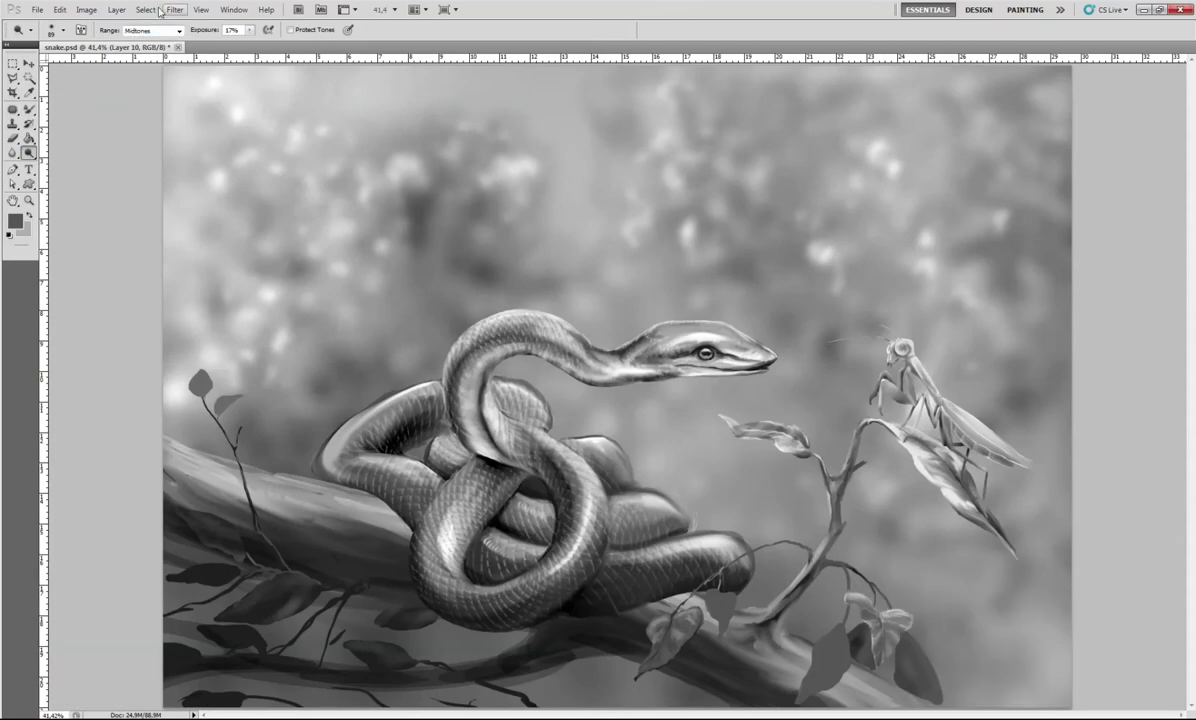
click(150, 30)
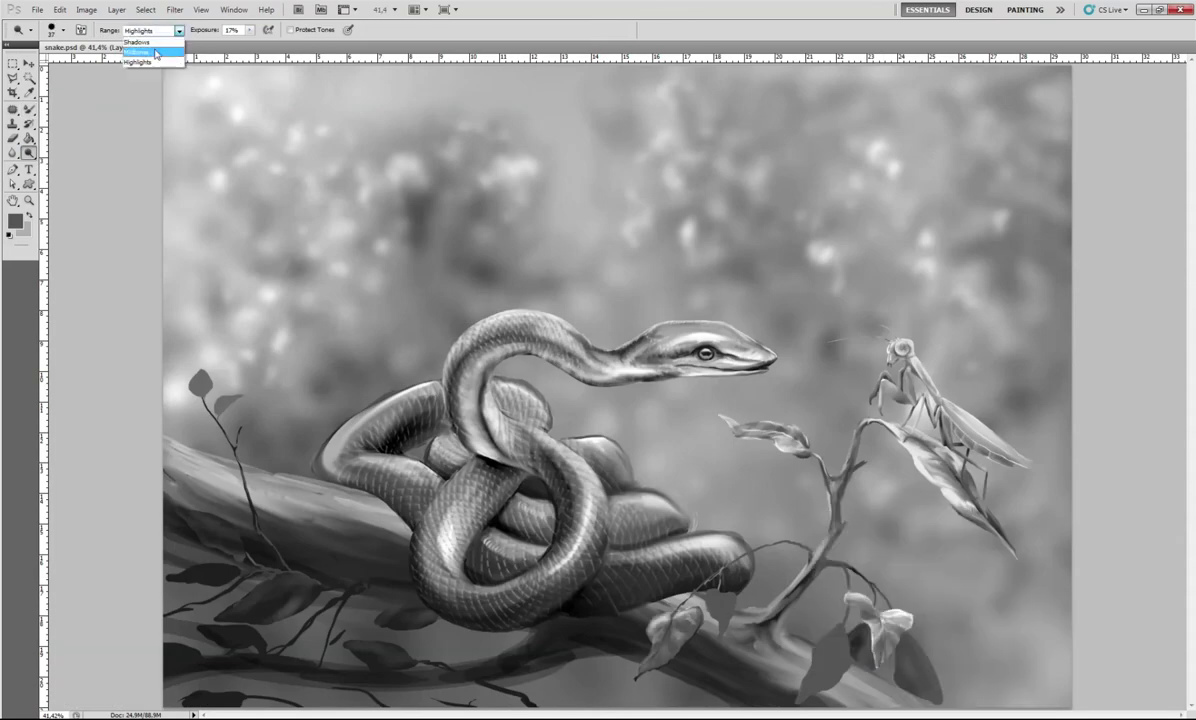
click(150, 48)
scroll(717, 610, up, 3)
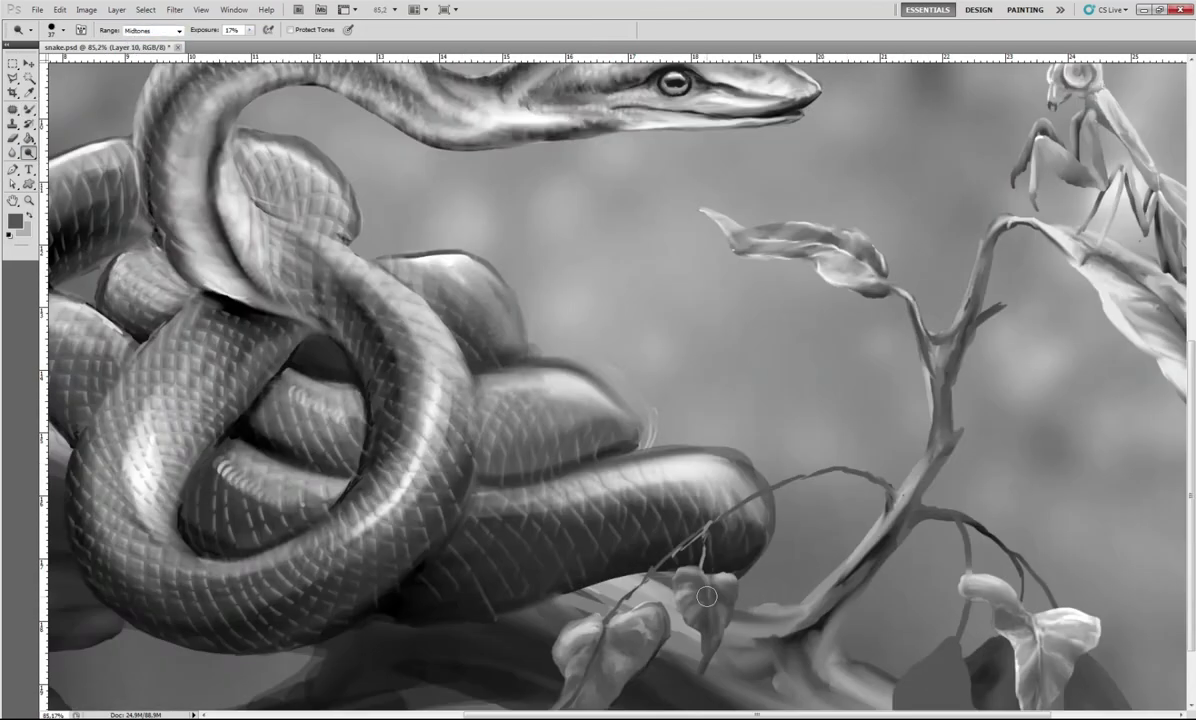
Paint light veins on the dark lower-branch leaf and blend them into its shading.
key(b)
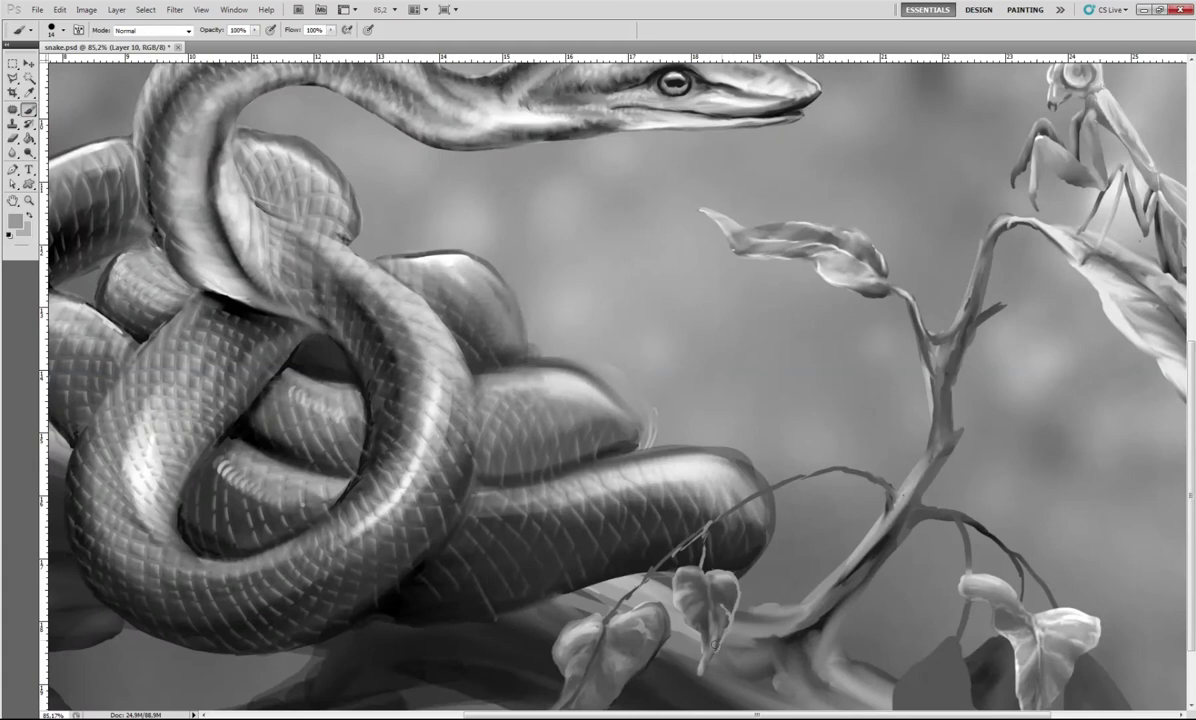
key(shift+b)
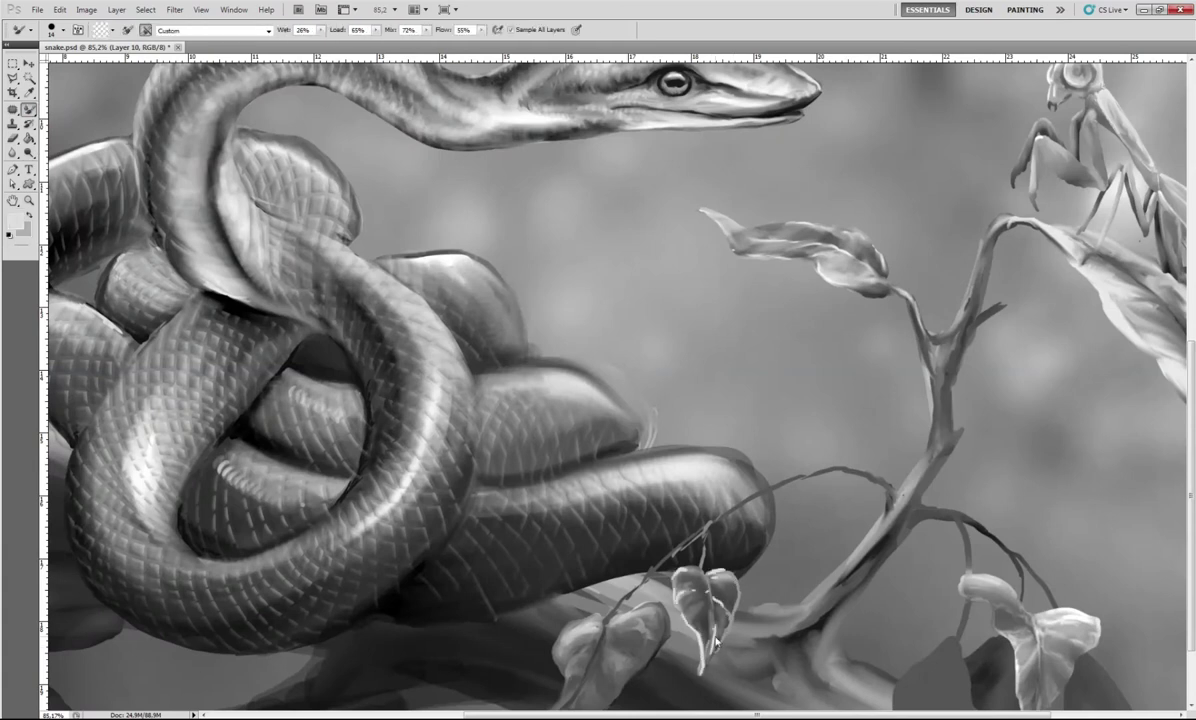
key(shift+b)
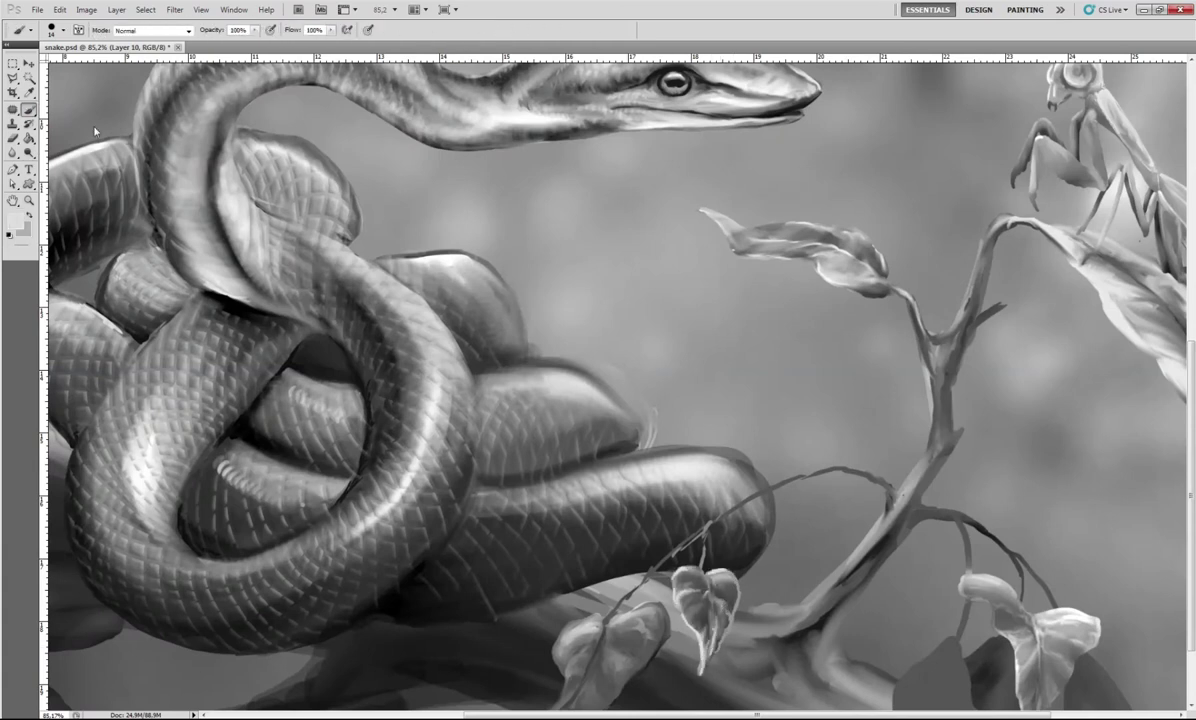
drag(704, 588, 599, 488)
alt+click(881, 494)
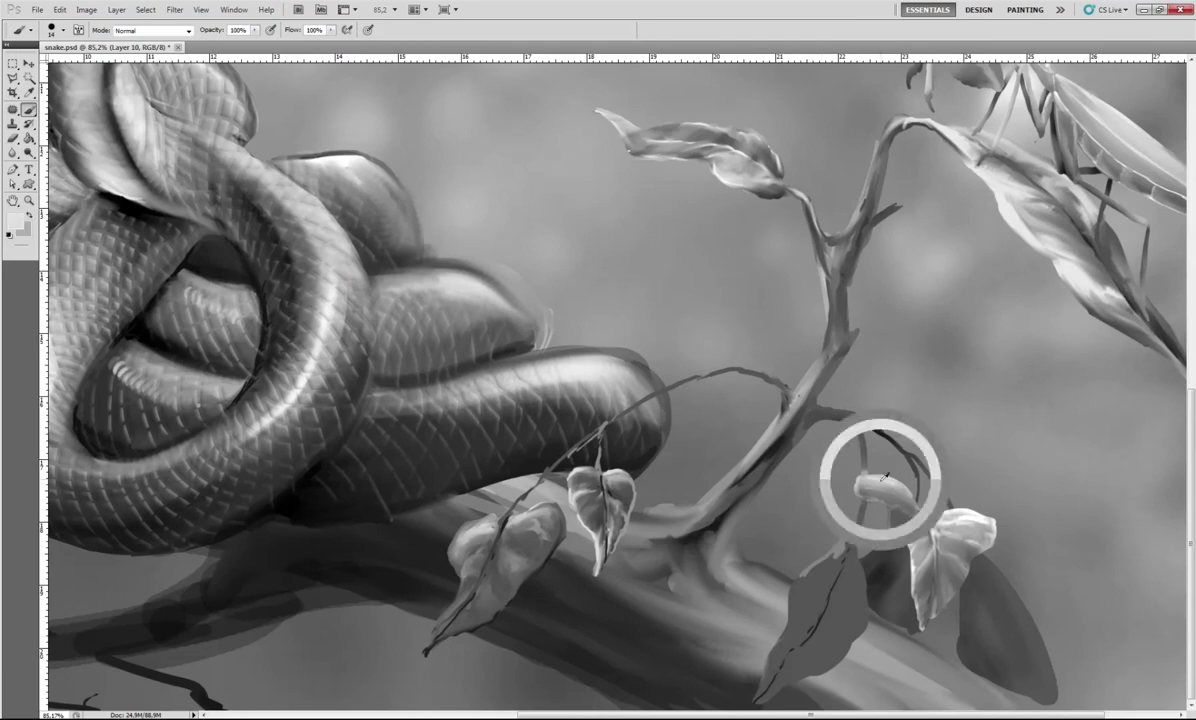
drag(790, 560, 765, 615)
drag(805, 520, 780, 600)
key(shift+b)
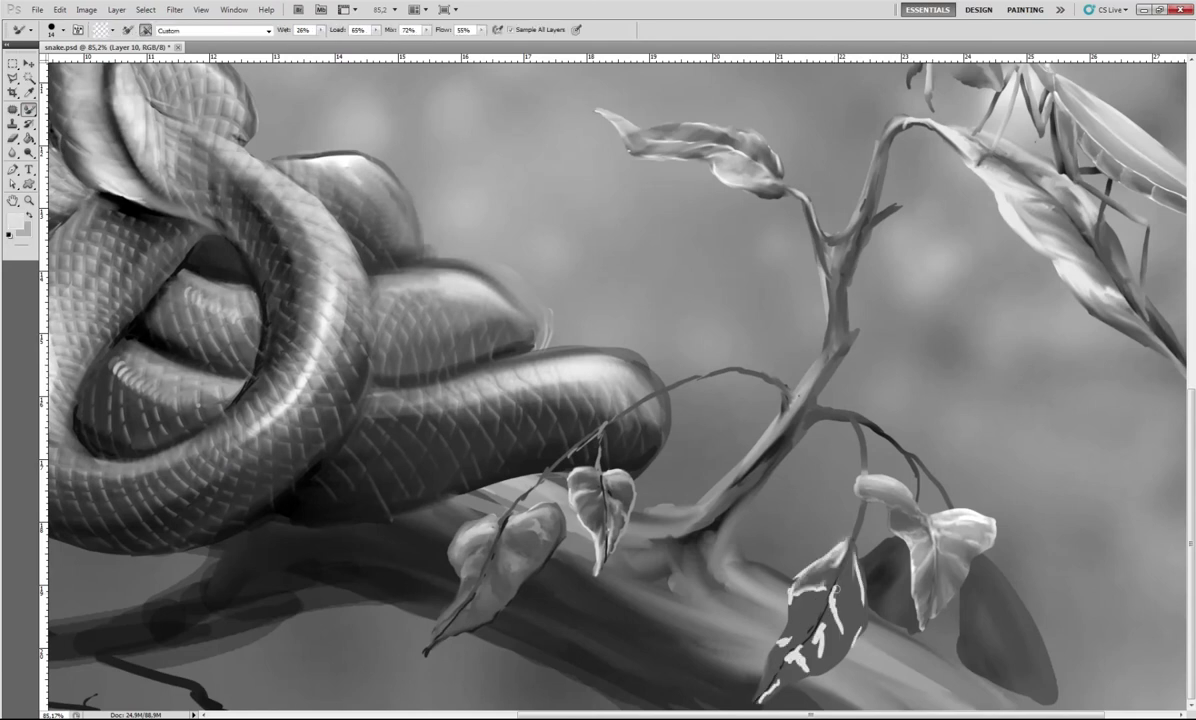
mouse_move(795, 525)
mouse_down()
mouse_move(778, 600)
mouse_move(735, 630)
mouse_up()
drag(765, 540, 735, 635)
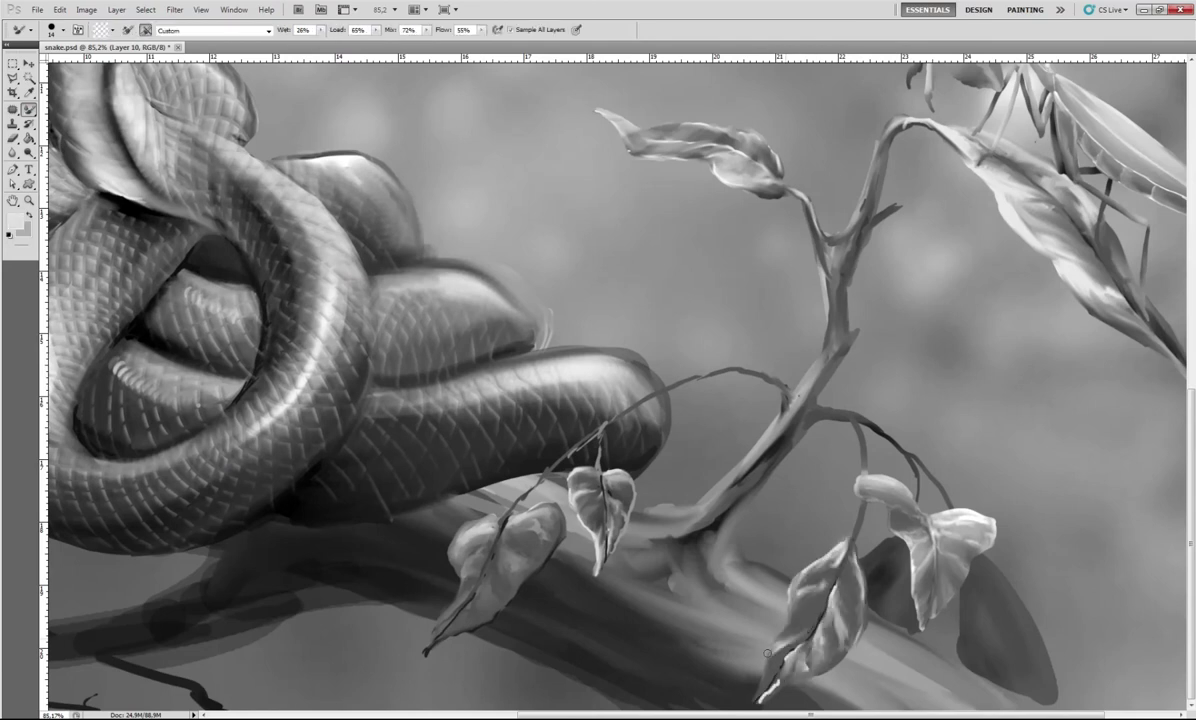
Move the copied leaves across the painting with Free Transform.
key(ctrl+0)
key(ctrl+t)
mouse_move(455, 560)
mouse_down()
mouse_move(580, 400)
mouse_move(681, 482)
mouse_move(475, 624)
mouse_move(507, 629)
mouse_up()
Commit the placed leaf copies, then lasso a leaf and duplicate it to new layers.
key(Return)
key(shift+b)
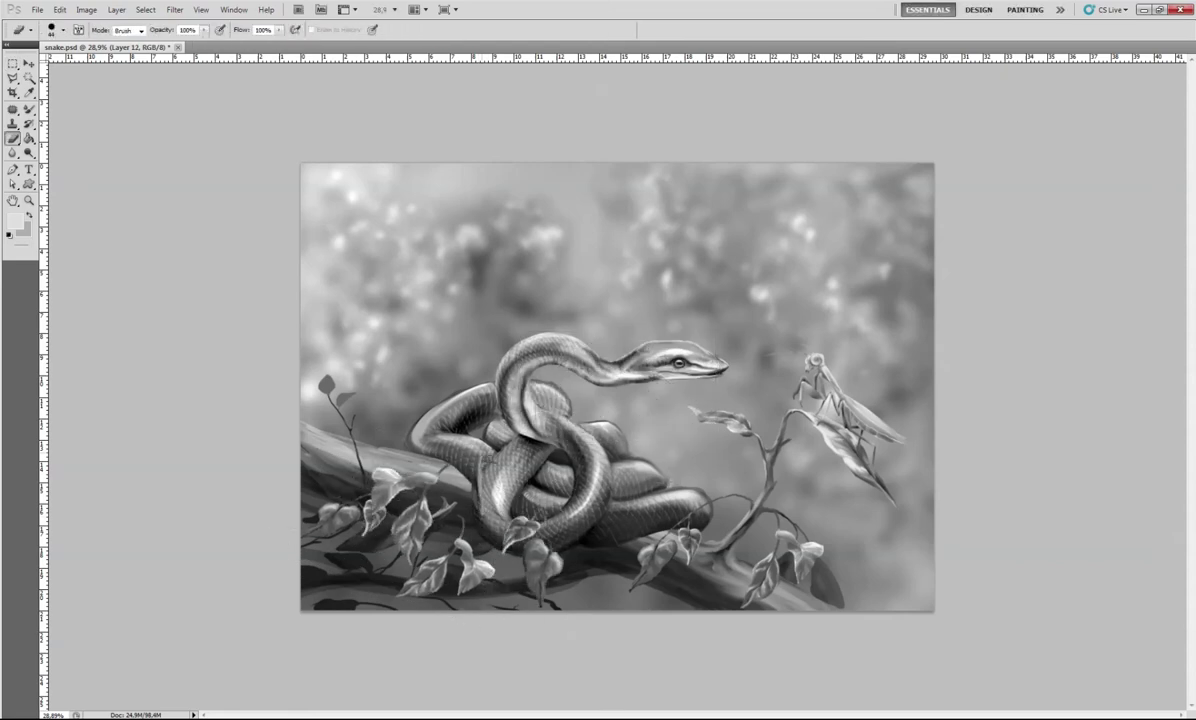
key(b)
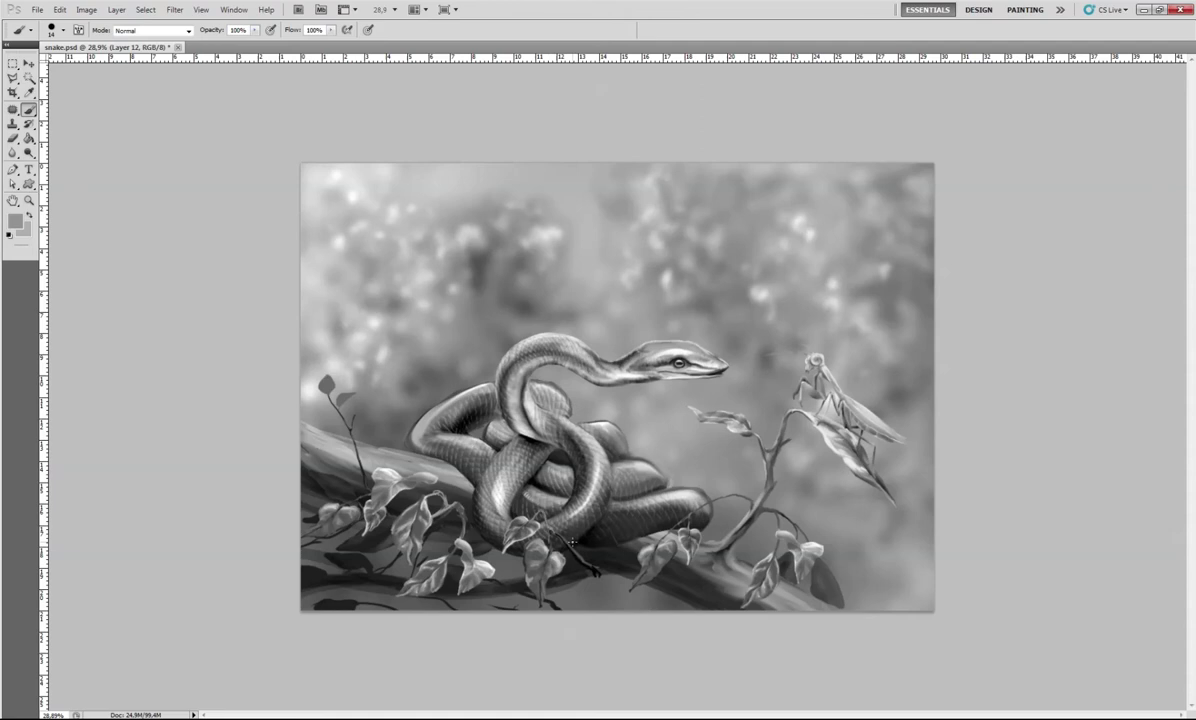
key(l)
key(ctrl+j)
mouse_move(364, 451)
mouse_down()
mouse_move(595, 585)
mouse_move(325, 590)
mouse_up()
key(ctrl+j)
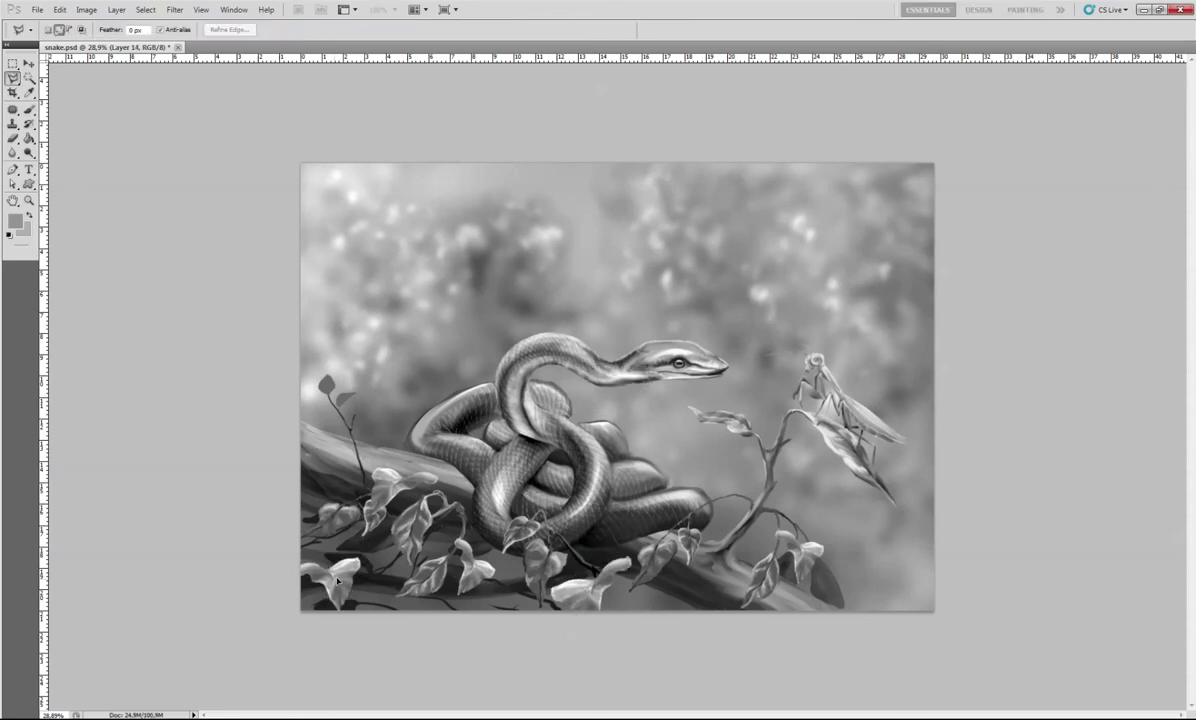
Flip a leaf copy and move it onto the lower branch.
right_click(690, 427)
click(722, 428)
key(ctrl+j)
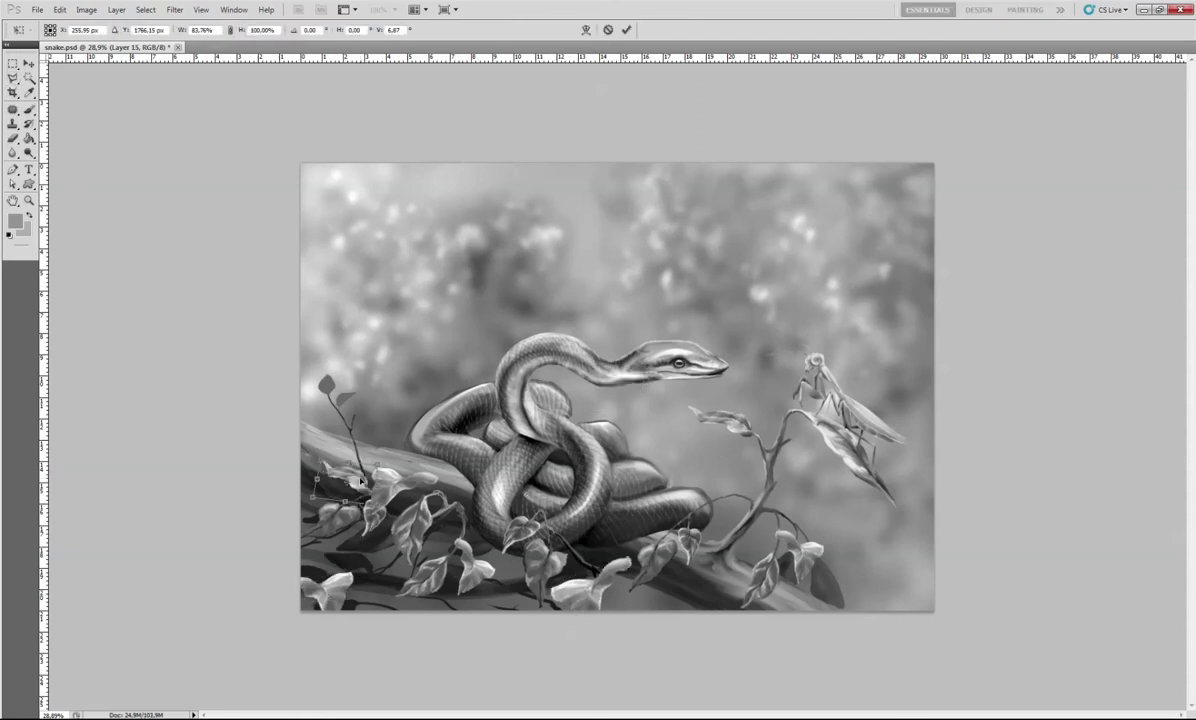
key(ctrl+t)
drag(618, 388, 605, 575)
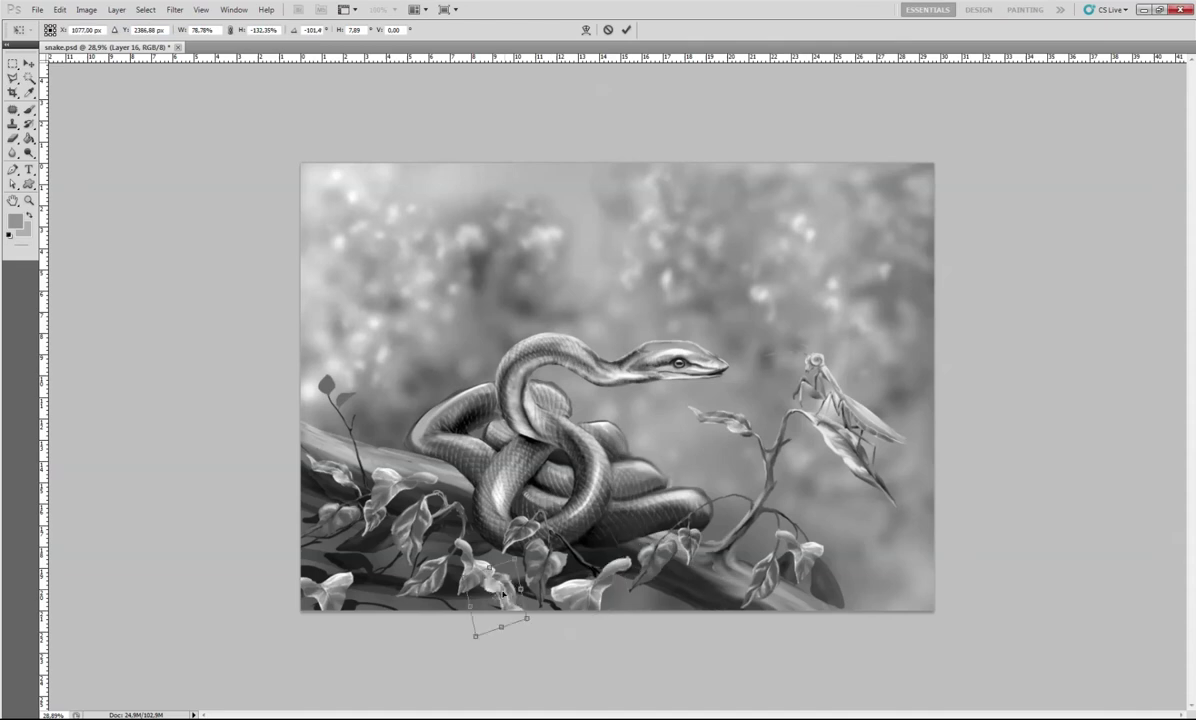
key(Return)
Set the Dodge tool's range to Midtones with a smaller brush size.
key(o)
right_click(600, 520)
click(178, 30)
click(140, 42)
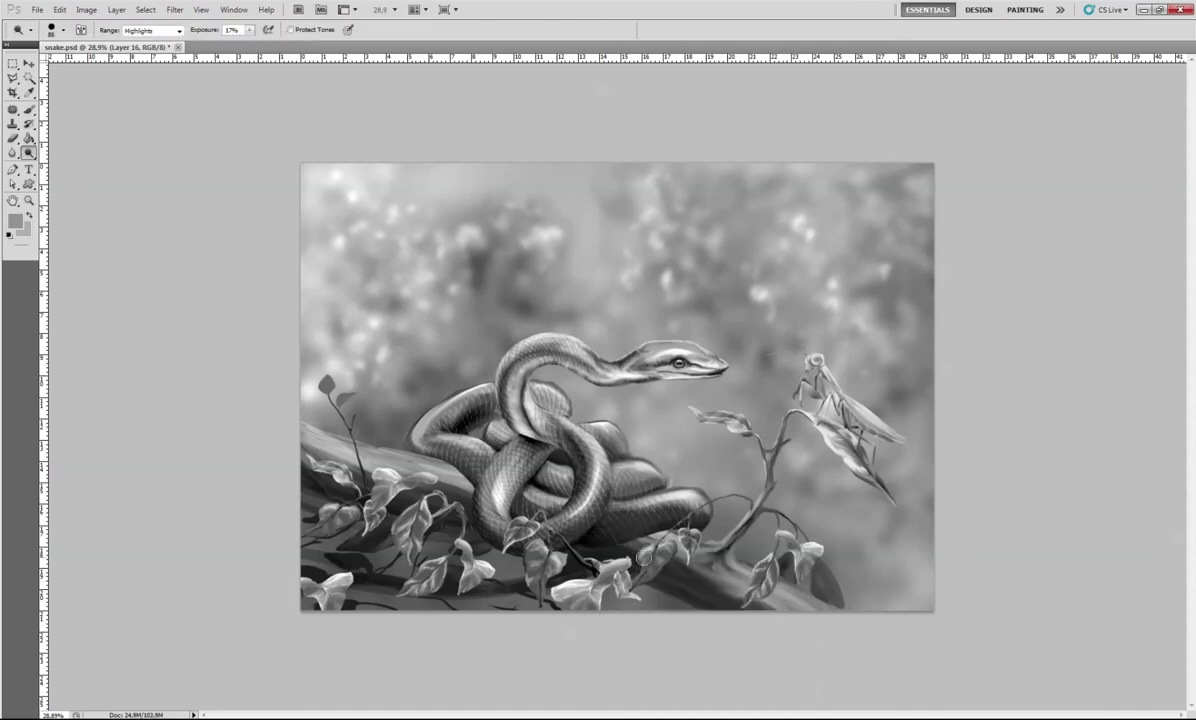
click(178, 30)
click(140, 52)
right_click(617, 510)
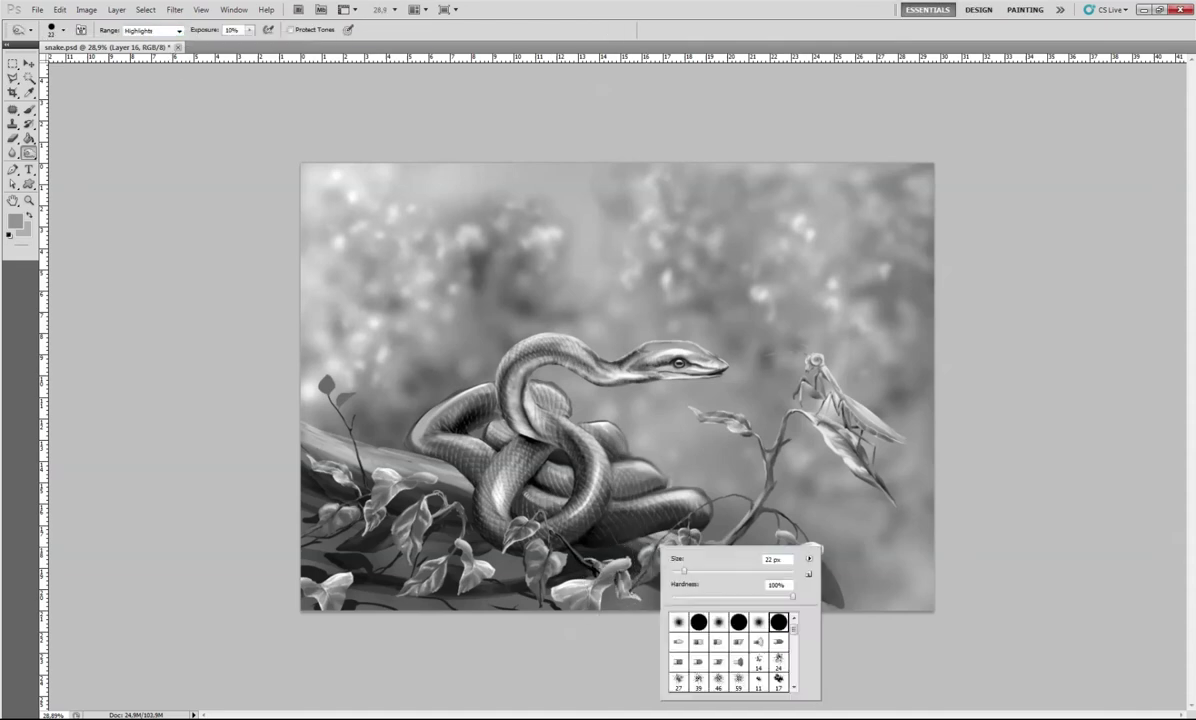
key(Escape)
Try placing and warping a leaf copy below the snake's head, then cancel it.
key(ctrl+j)
key(ctrl+t)
key(Return)
key(ctrl+j)
key(ctrl+t)
drag(618, 392, 655, 422)
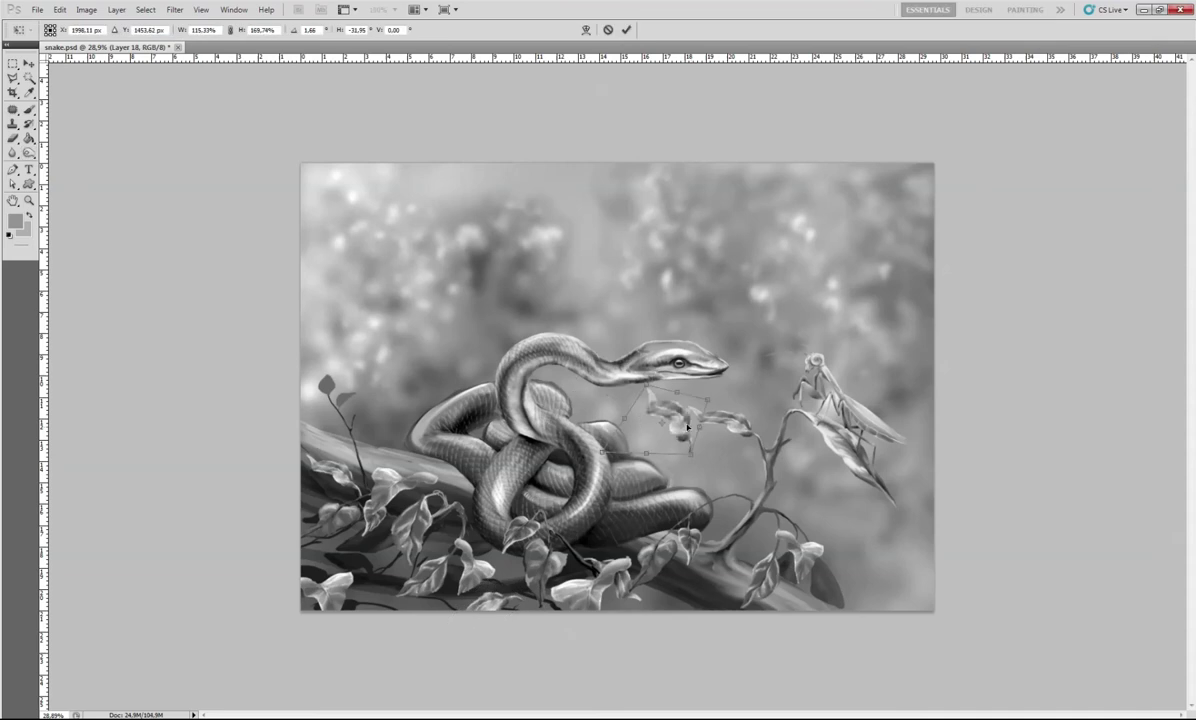
click(586, 29)
key(ctrl+z)
key(Escape)
Place a duplicated leaf copy on the lower-middle branch.
key(l)
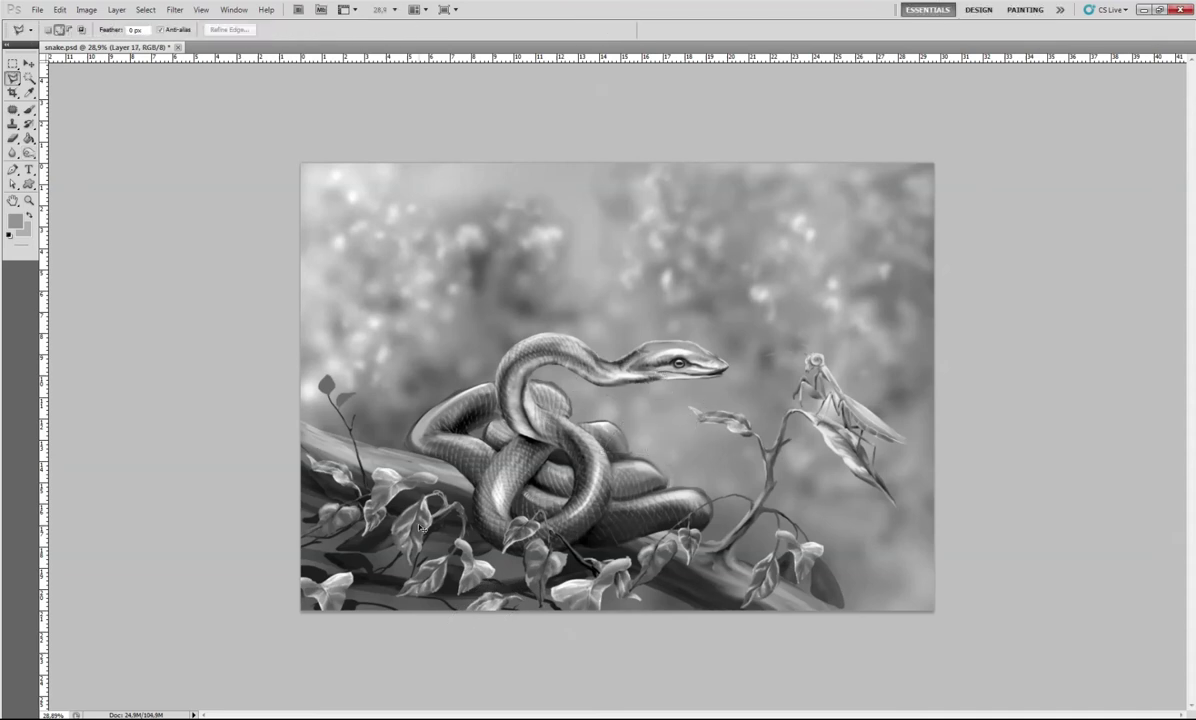
key(ctrl+j)
key(ctrl+t)
drag(700, 420, 672, 565)
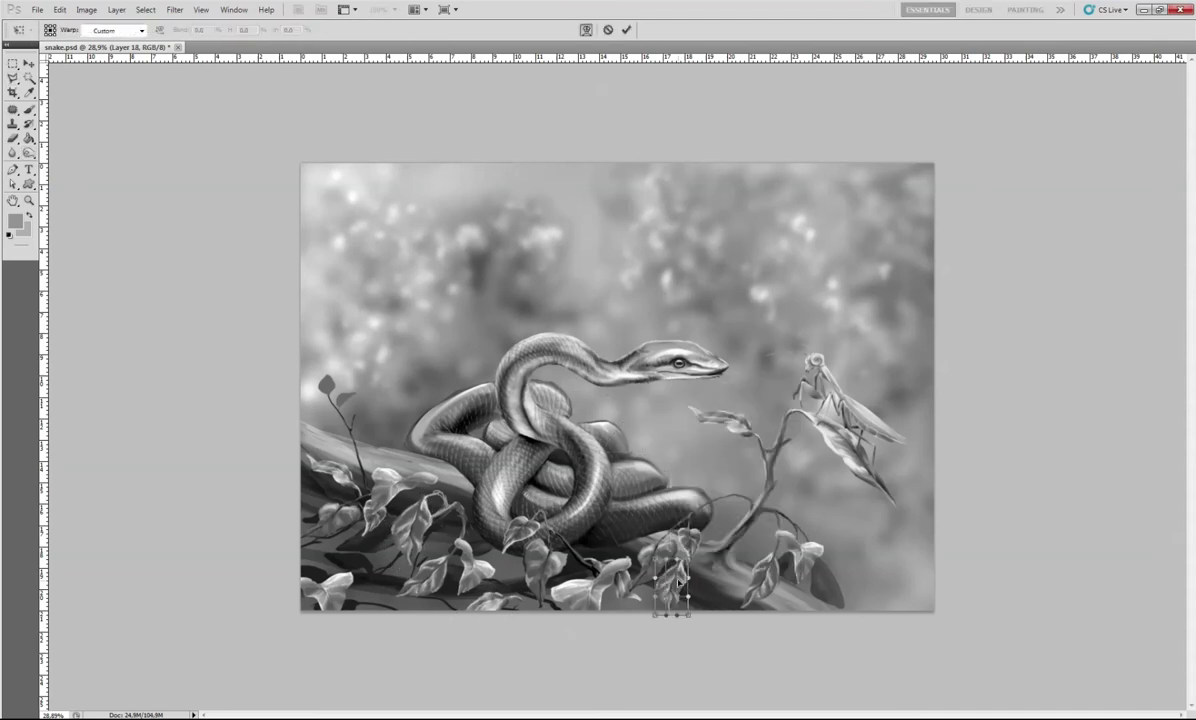
key(Return)
Copy another leaf, flipped horizontally, to the left edge and a second copy at the lower left.
mouse_move(612, 524)
mouse_down()
mouse_move(326, 522)
mouse_move(600, 366)
mouse_move(358, 545)
mouse_up()
key(ctrl+j)
key(ctrl+t)
key(Return)
key(ctrl+j)
key(ctrl+t)
key(Return)
On a new layer, paint light strokes along the lower-left branch with a 24 px brush.
key(b)
scroll(284, 622, up, 3)
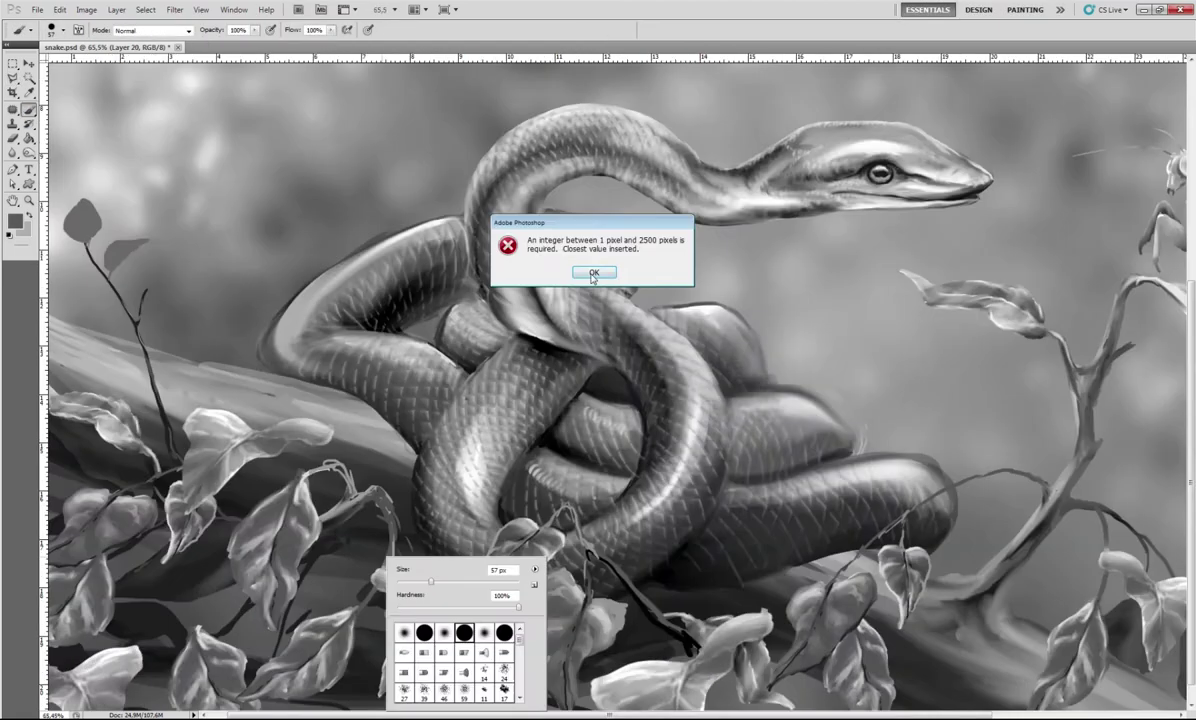
key(bracketleft)
key(bracketleft)
key(bracketleft)
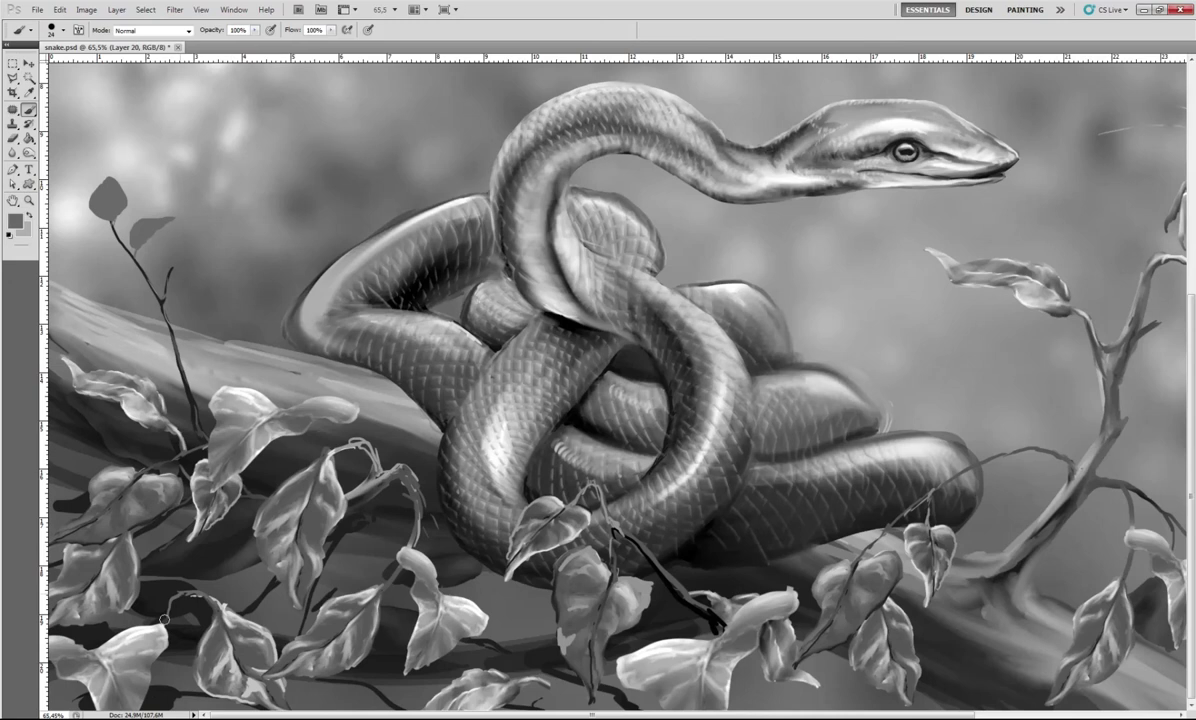
key(ctrl+shift+alt+n)
mouse_move(155, 592)
mouse_down()
mouse_move(380, 606)
mouse_move(520, 592)
mouse_up()
alt+click(260, 597)
Blend darker and lighter tones along the lower branch and leaf with the mixer brush.
key(shift+b)
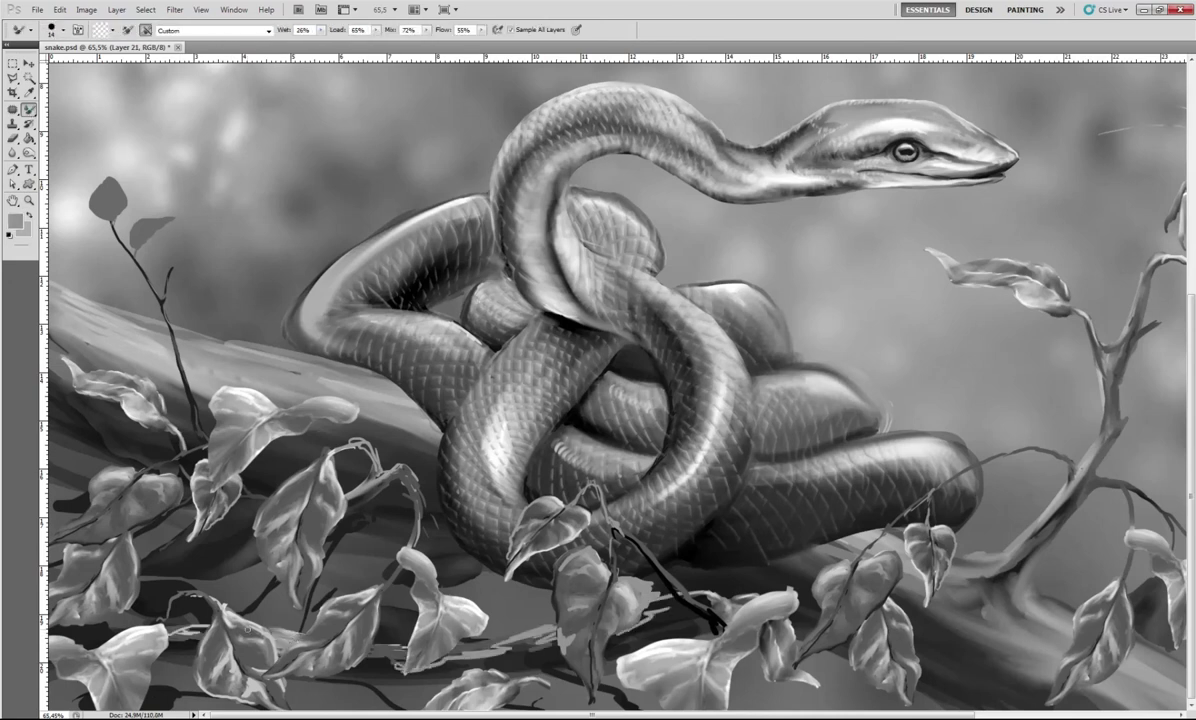
drag(253, 612, 280, 588)
drag(322, 626, 376, 615)
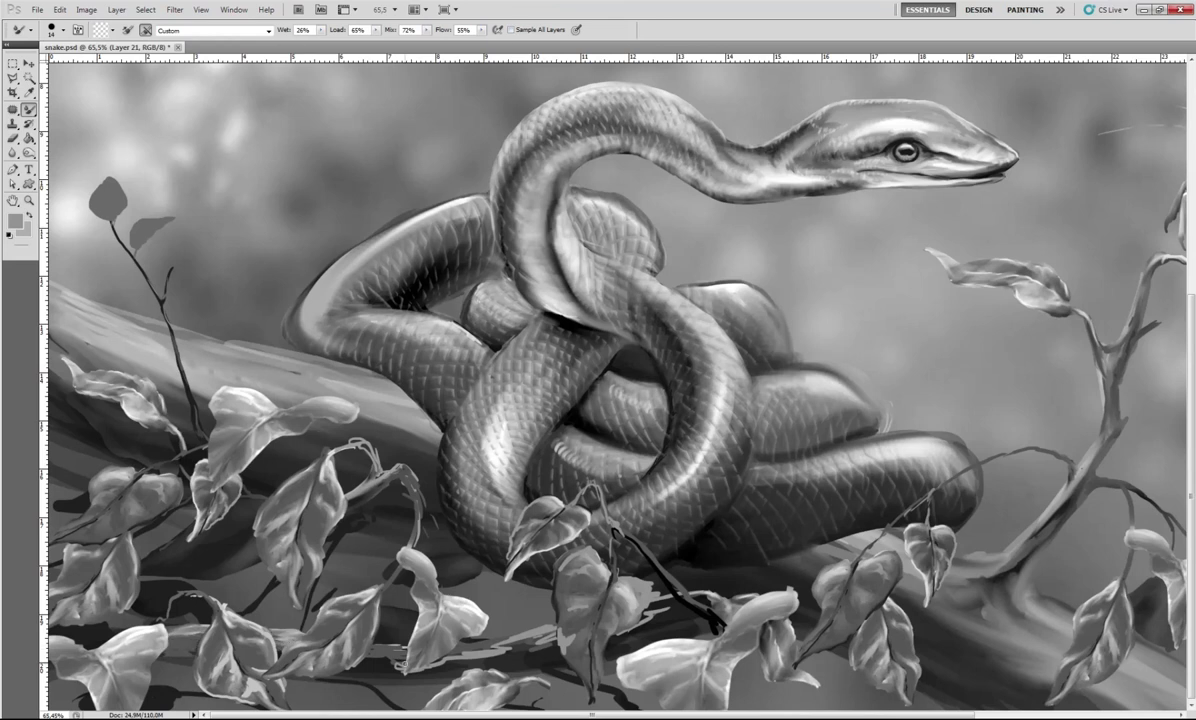
drag(432, 611, 520, 593)
drag(592, 588, 632, 560)
drag(373, 652, 655, 570)
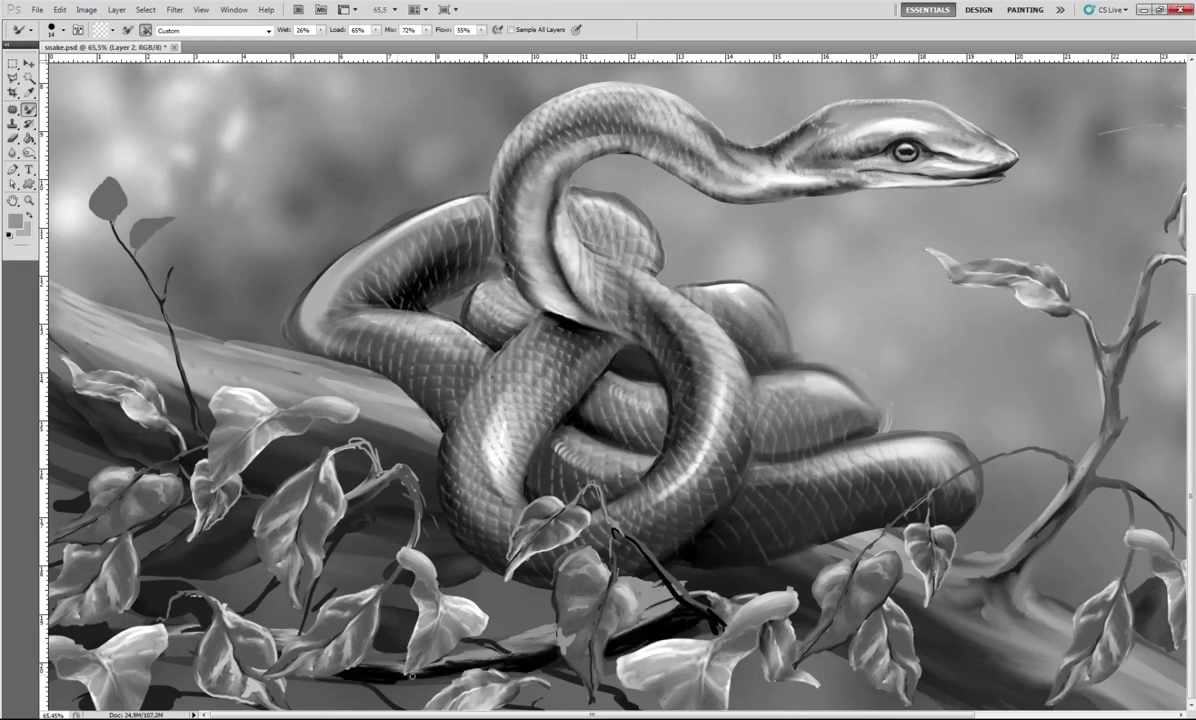
drag(315, 635, 430, 628)
Sample a mid-grey from the branch and blend darker shading along the lower branch.
drag(28, 109, 70, 128)
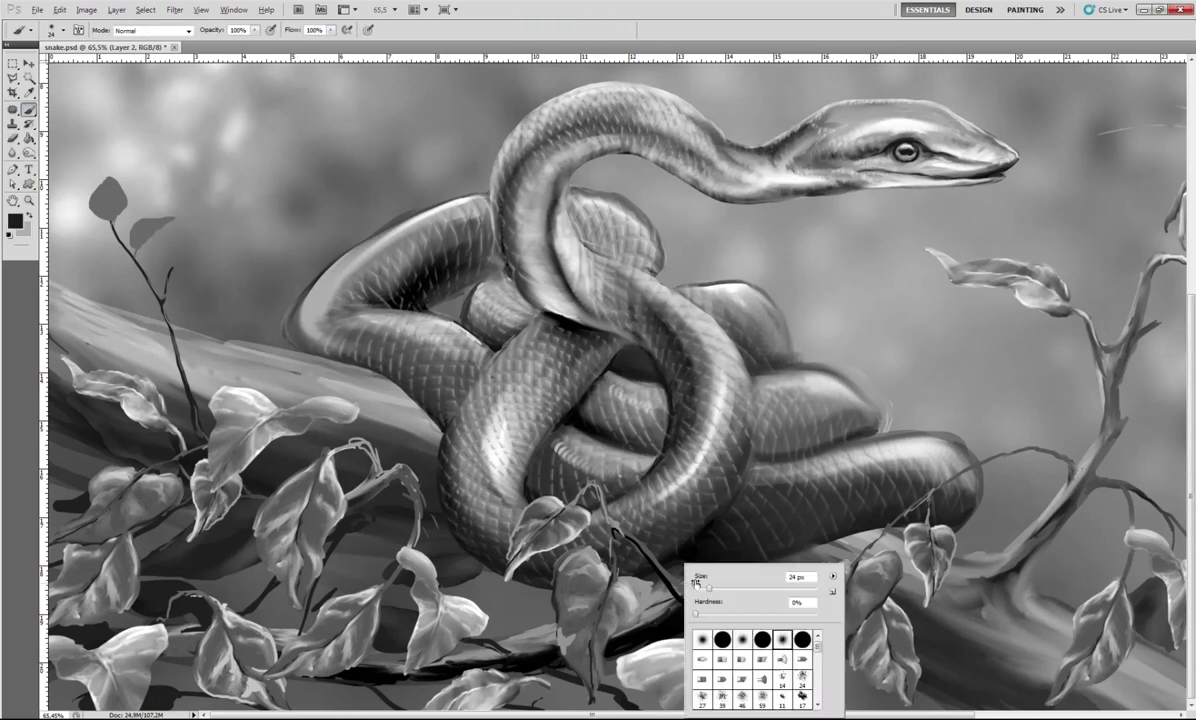
right_click(686, 562)
click(737, 637)
key(d)
alt+click(207, 640)
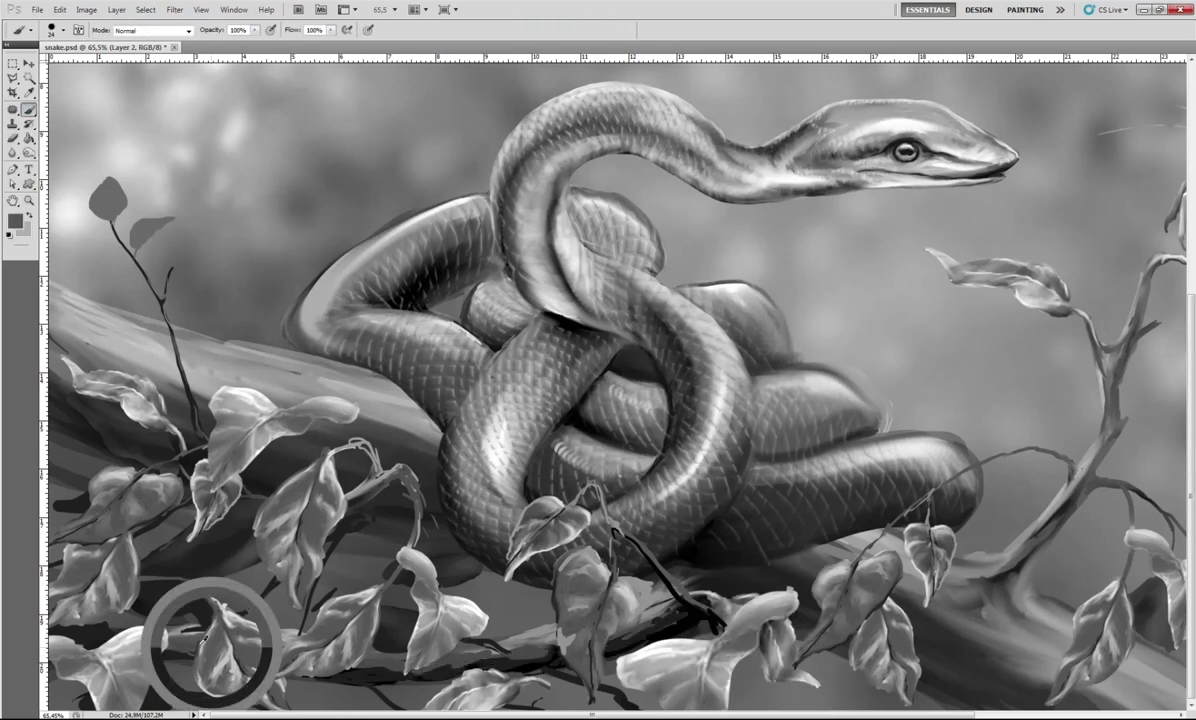
key(shift+b)
drag(368, 638, 520, 604)
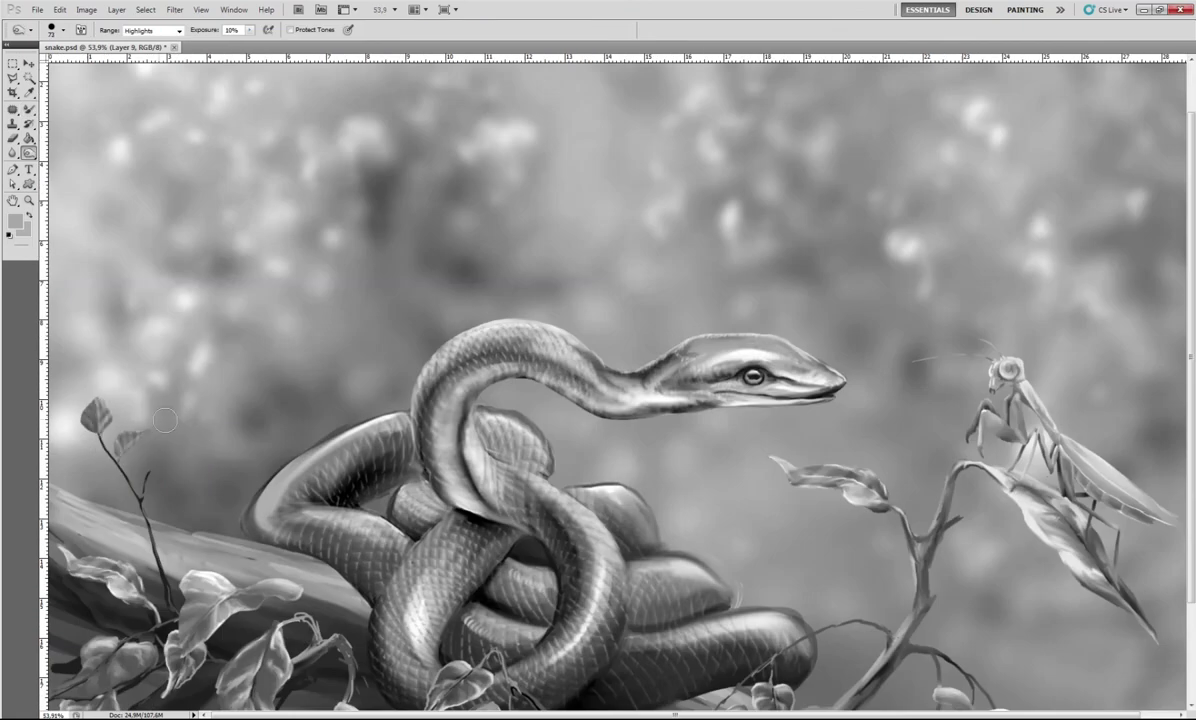
Brighten the highlights on the left branch with a 35 px Dodge brush.
right_click(110, 493)
text(35)
key(Return)
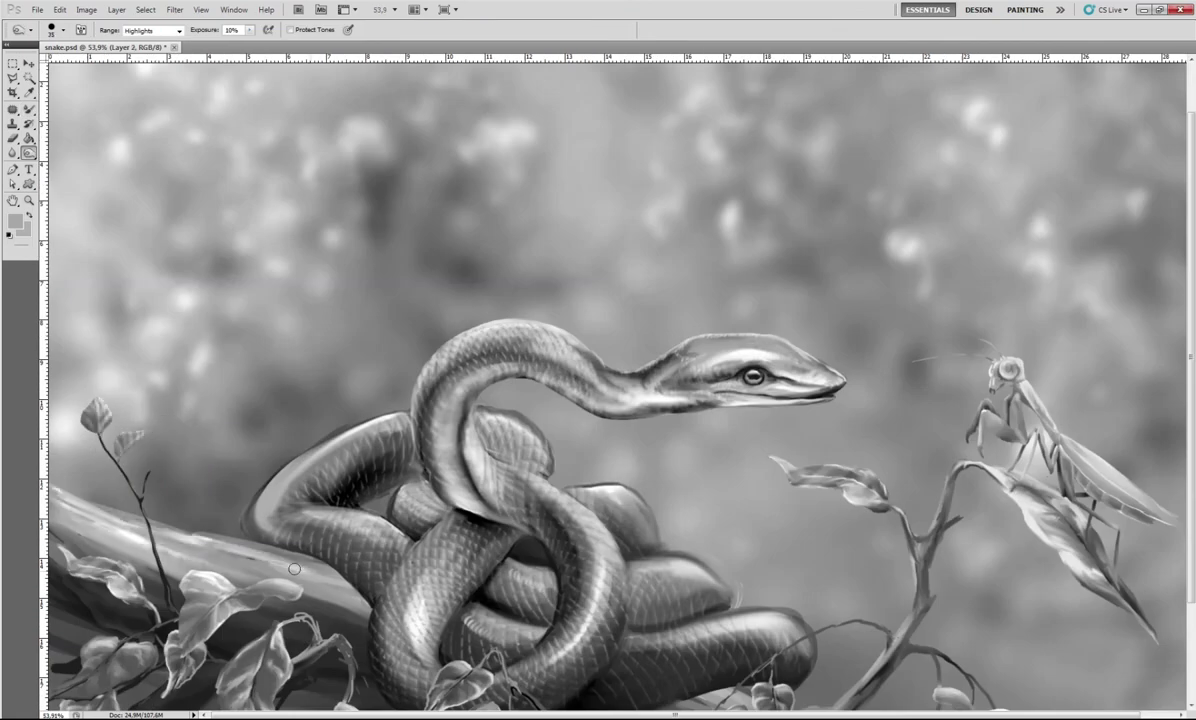
drag(100, 515, 240, 570)
On a new layer, paint a white highlight on the snake's left coil and blend it.
key(b)
alt+click(122, 475)
alt+click(318, 410)
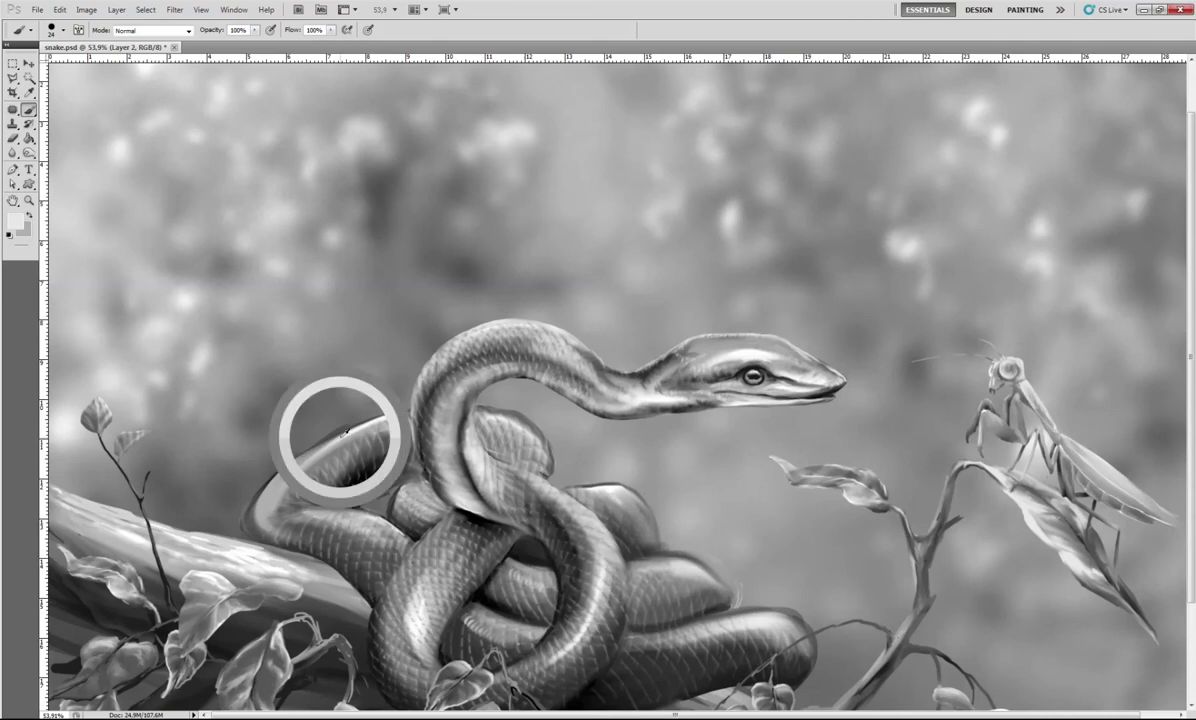
scroll(70, 495, down, 1)
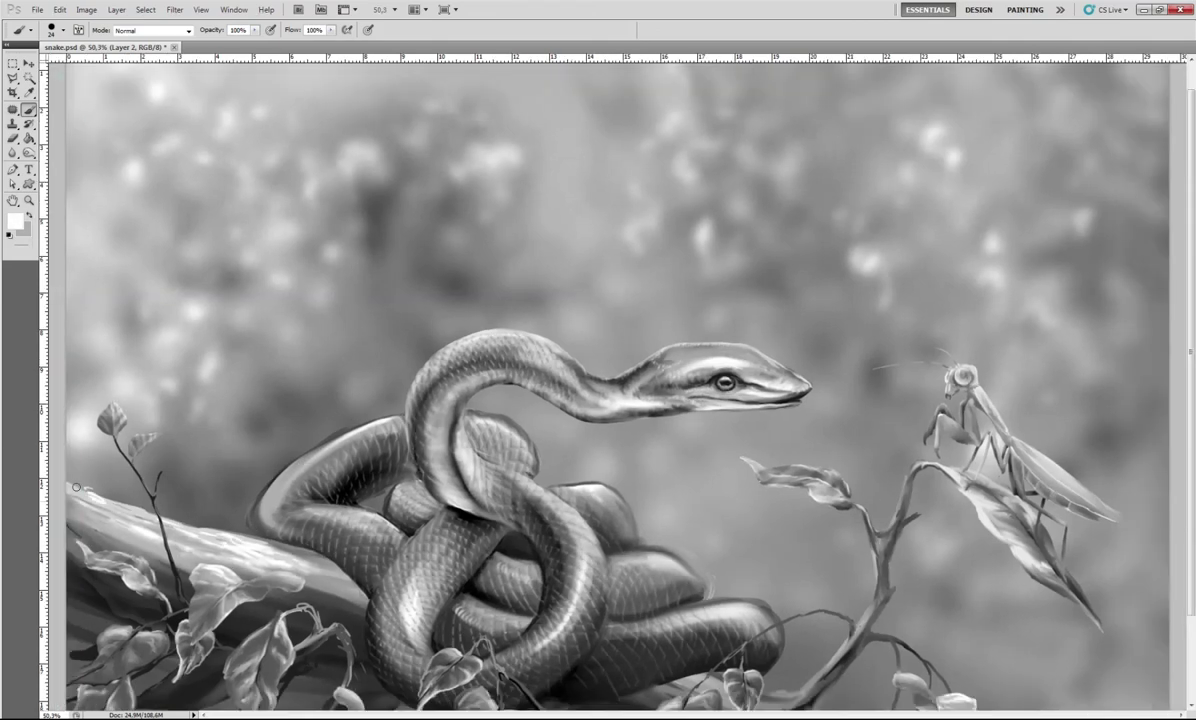
key(ctrl+shift+alt+n)
drag(258, 515, 274, 487)
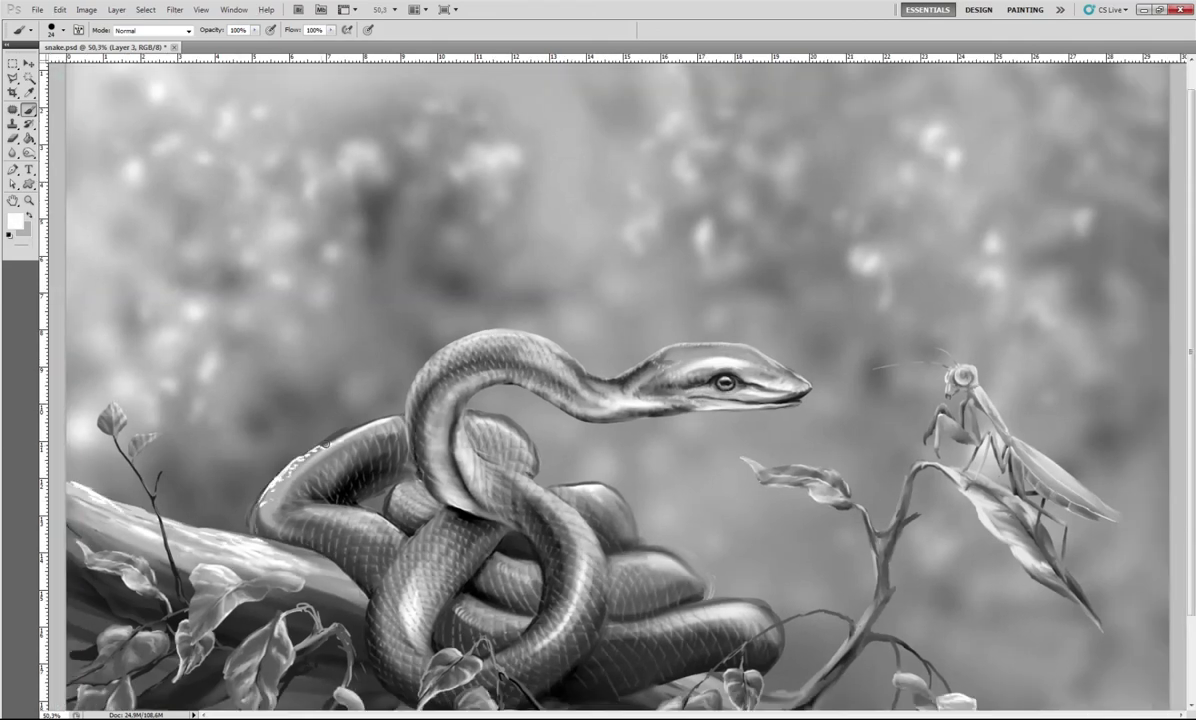
key(shift+b)
key(shift+b)
key(shift+b)
key(shift+b)
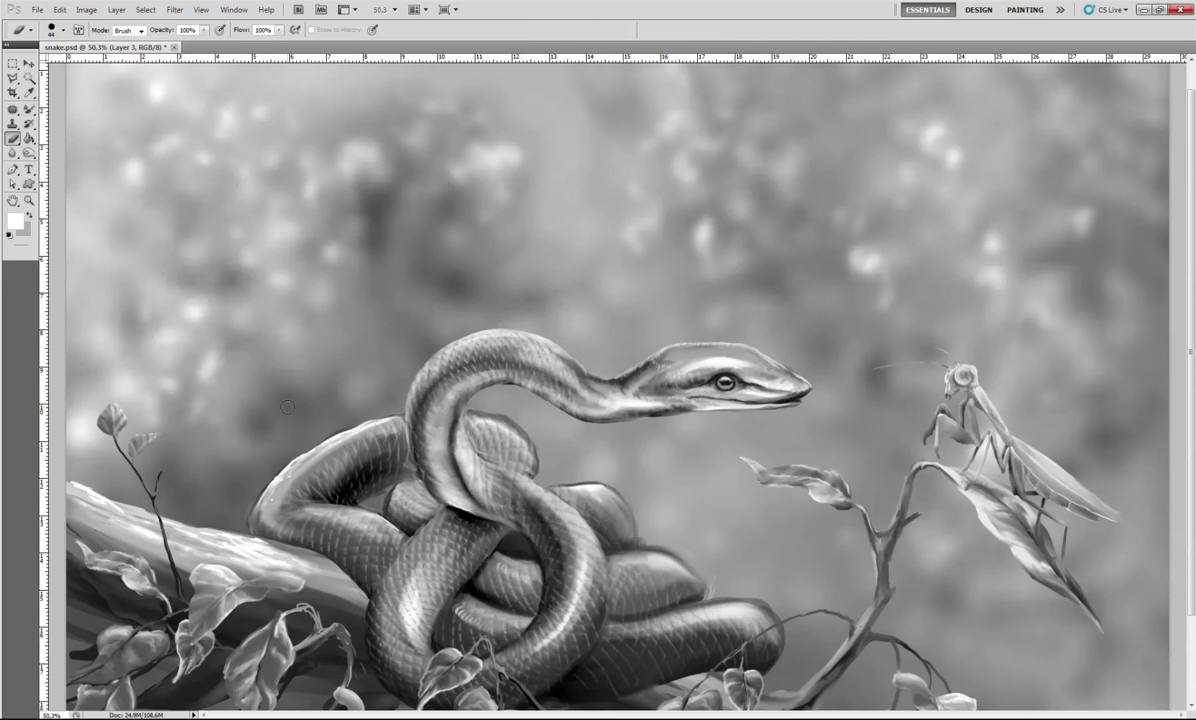
scroll(250, 521, up, 10)
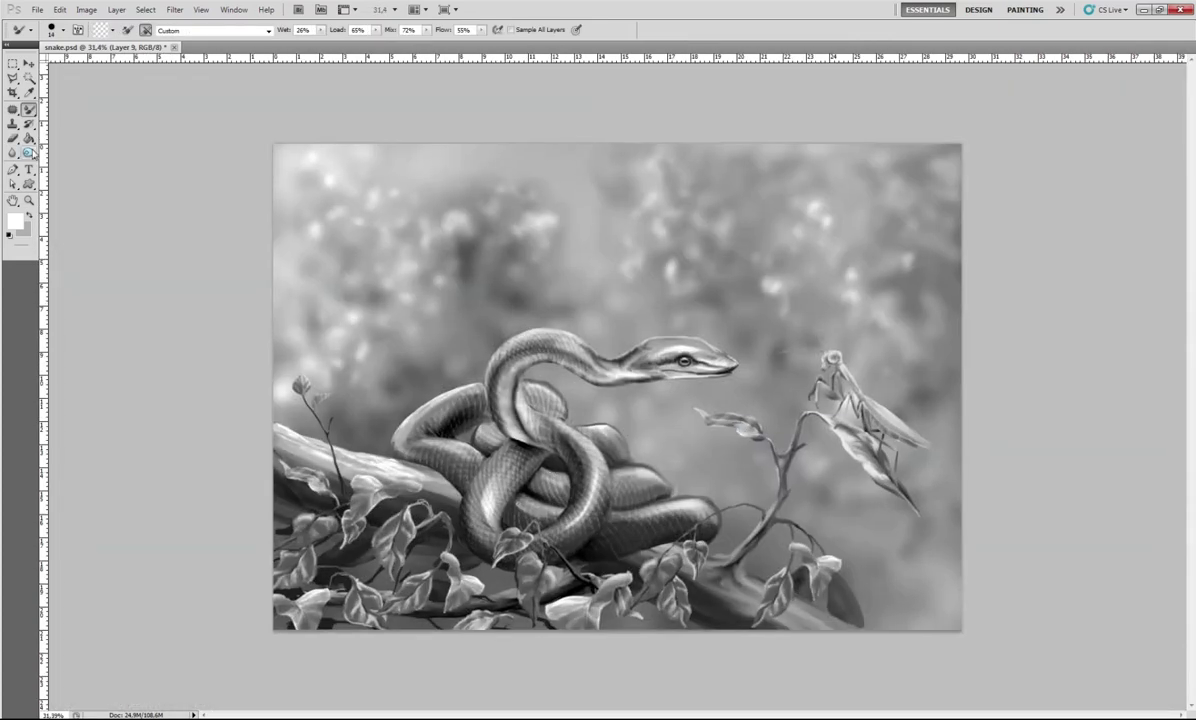
Set the Dodge tool to Highlights at 40 px and resize the painting brush.
click(31, 152)
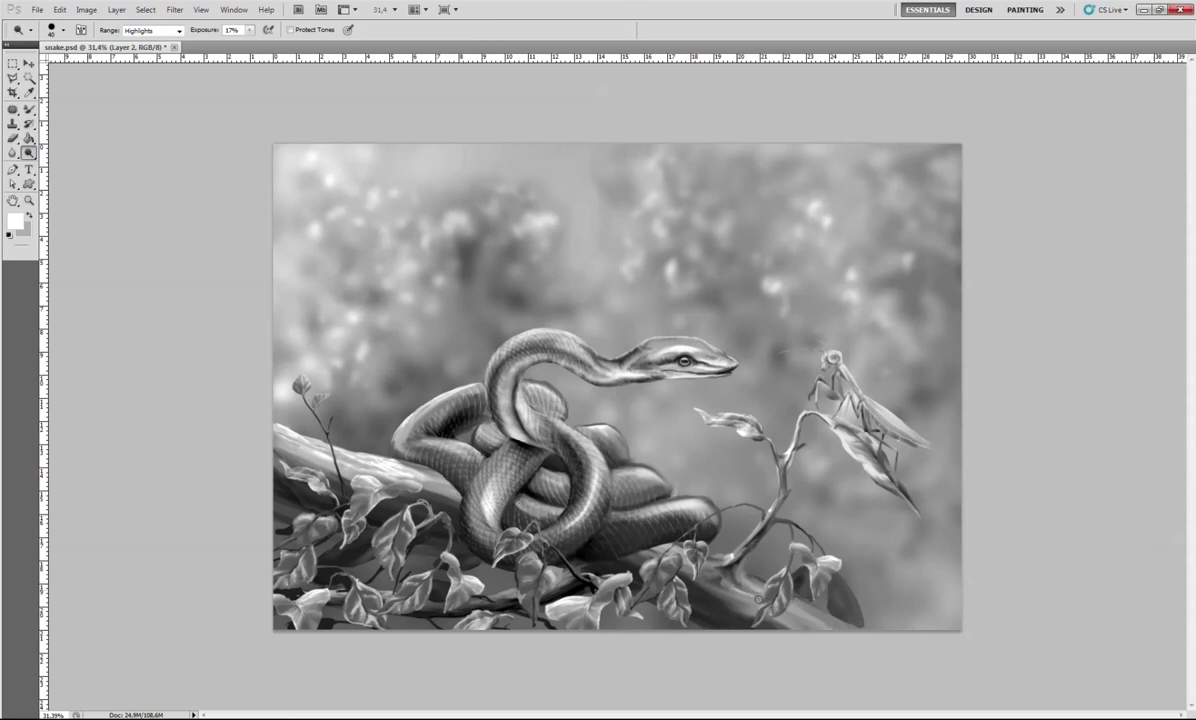
right_click(752, 535)
key(Return)
key(b)
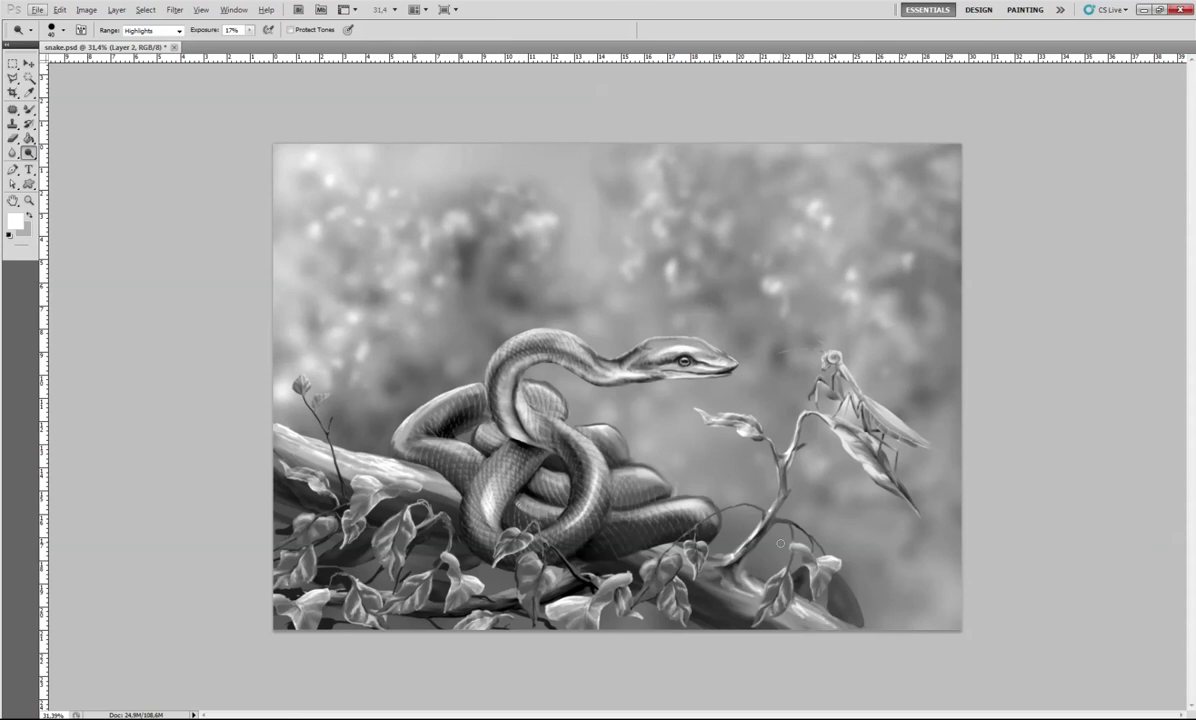
right_click(816, 520)
key(Return)
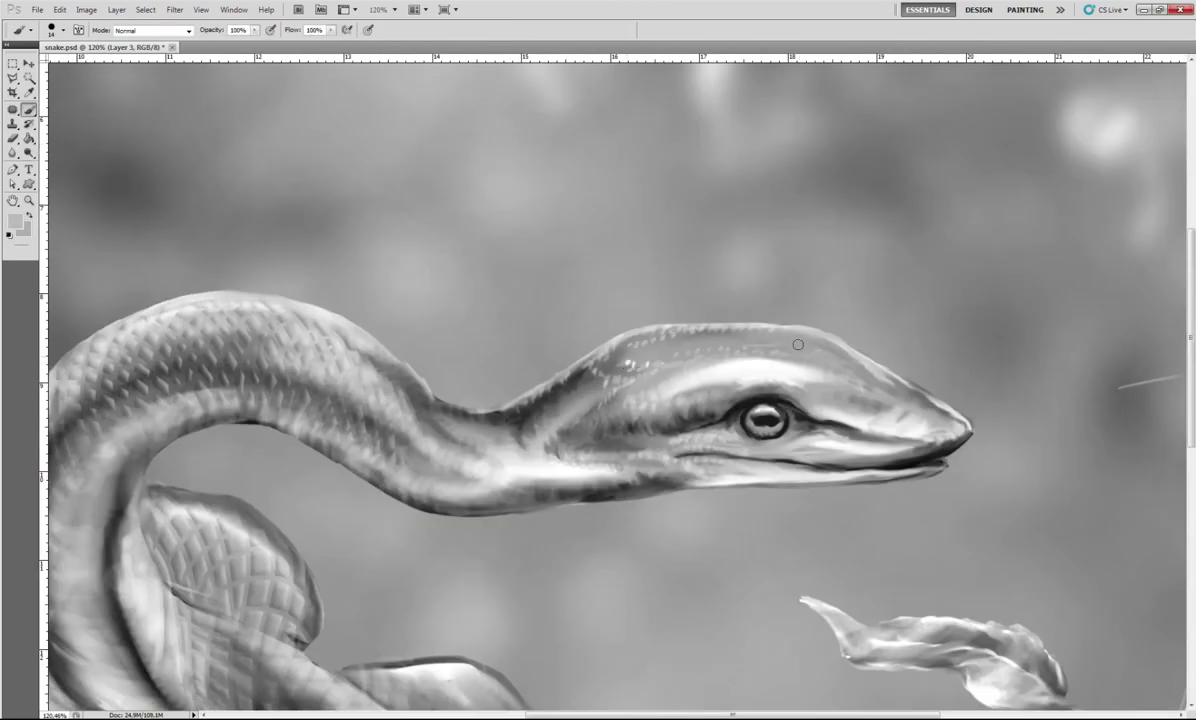
Paint a dark grey tongue from the snake's mouth and dodge a highlight along it.
drag(798, 344, 776, 392)
alt+click(801, 379)
drag(862, 425, 1004, 487)
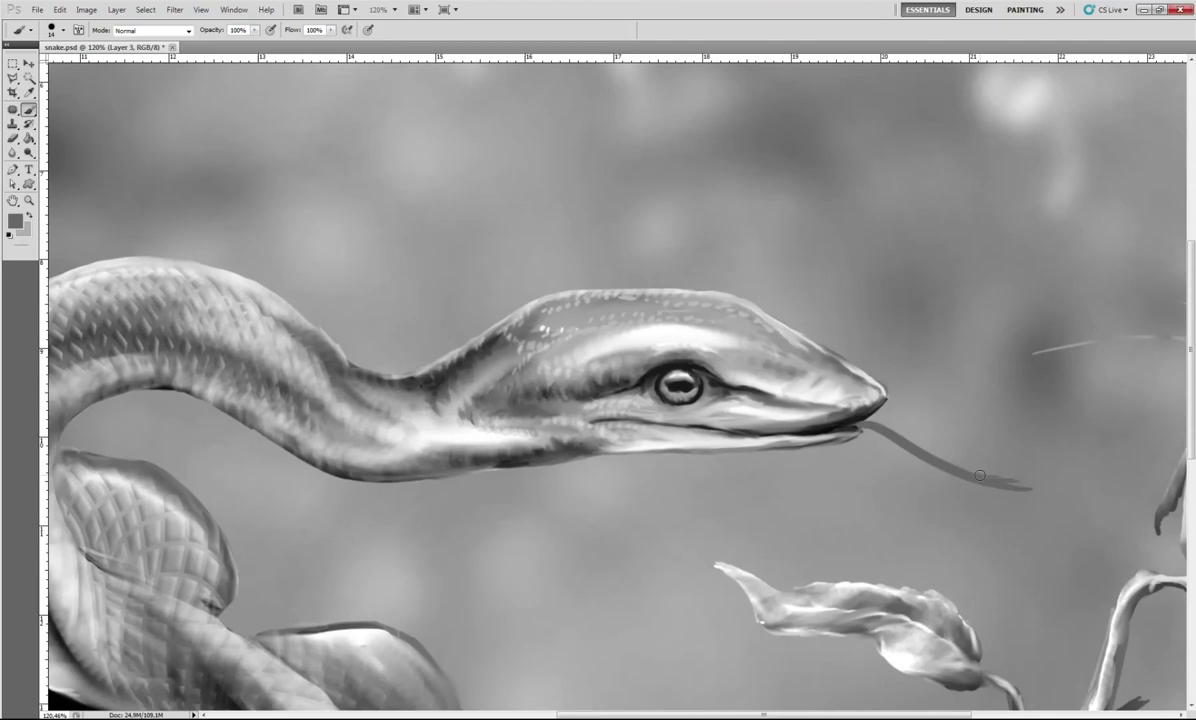
key(o)
mouse_move(866, 425)
mouse_down()
mouse_move(1040, 462)
mouse_move(868, 428)
mouse_up()
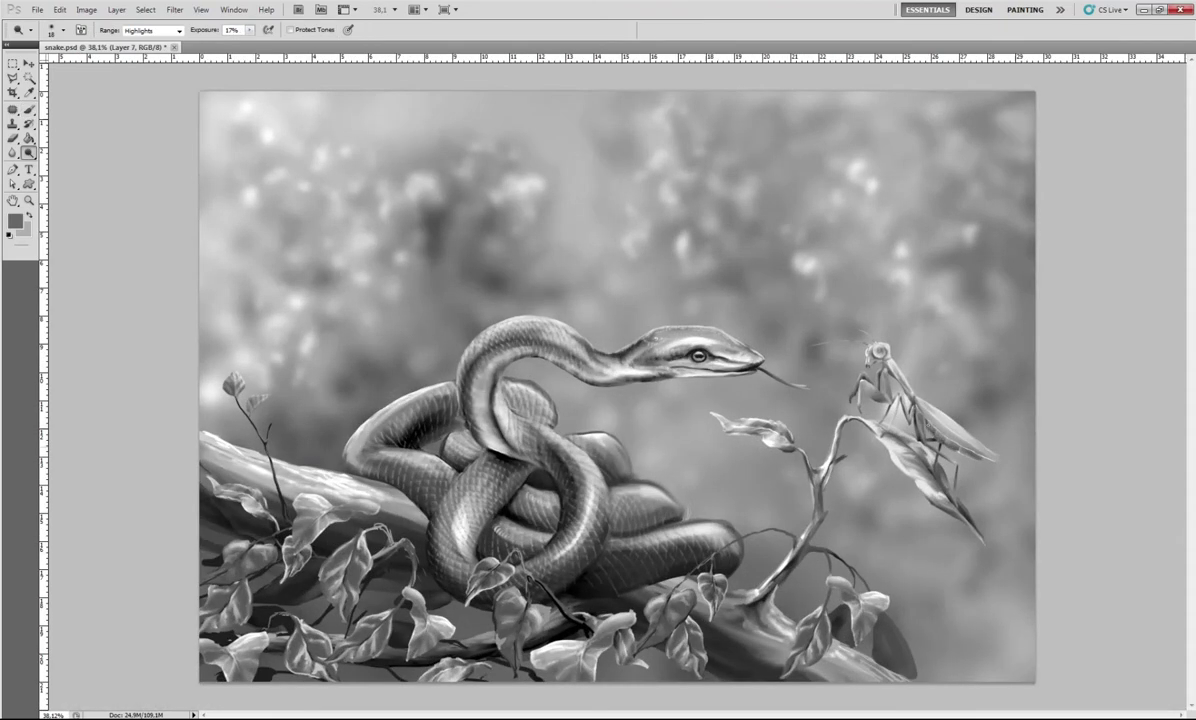
key(bracketleft)
key(bracketleft)
key(bracketleft)
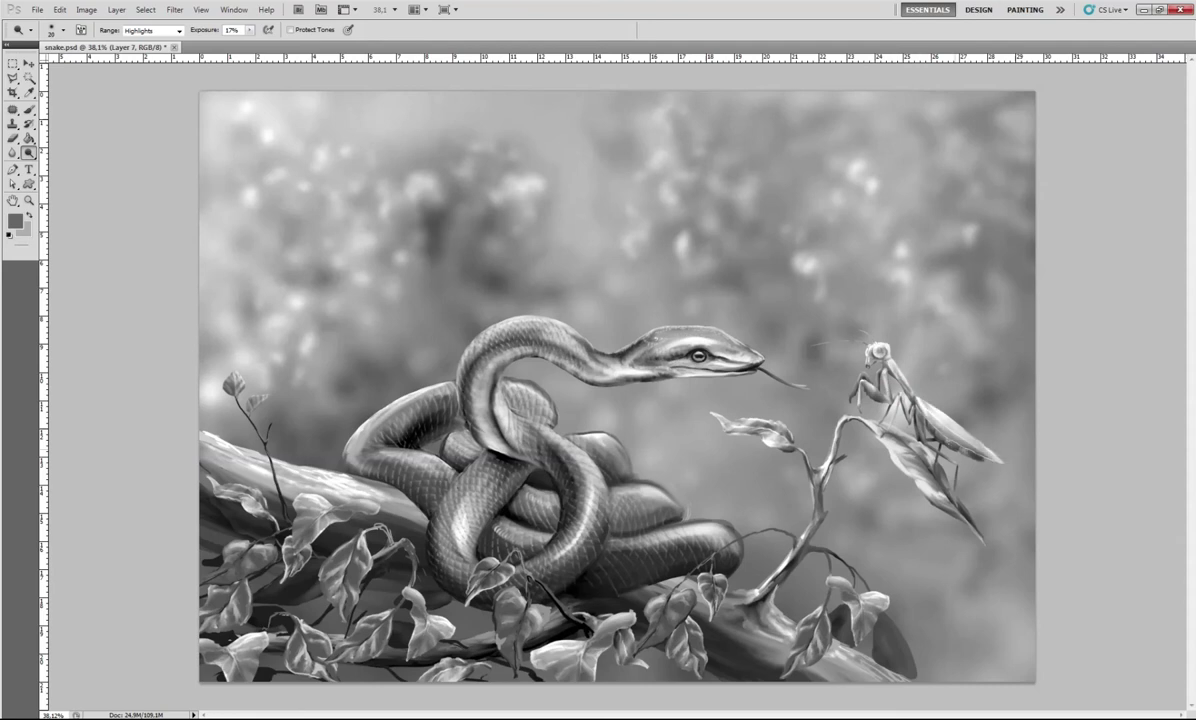
Prepare a white painting brush at 90% opacity near the mantis.
key(b)
scroll(858, 394, up, 2)
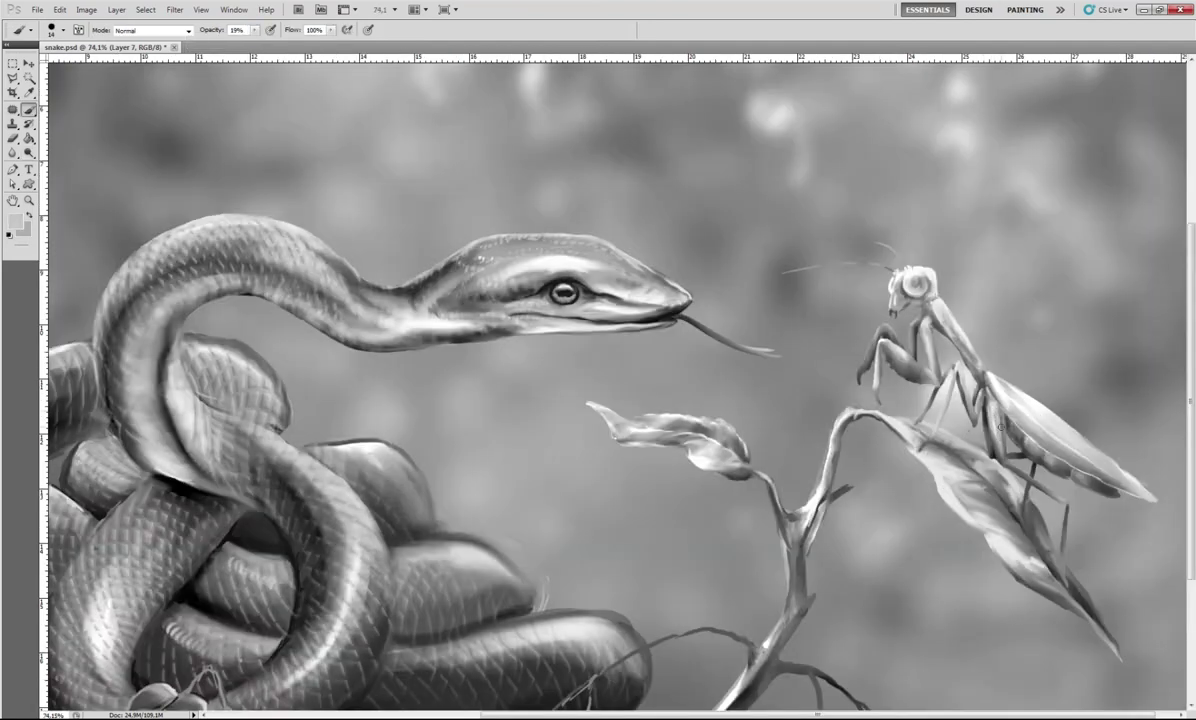
right_click(928, 364)
key(Escape)
key(e)
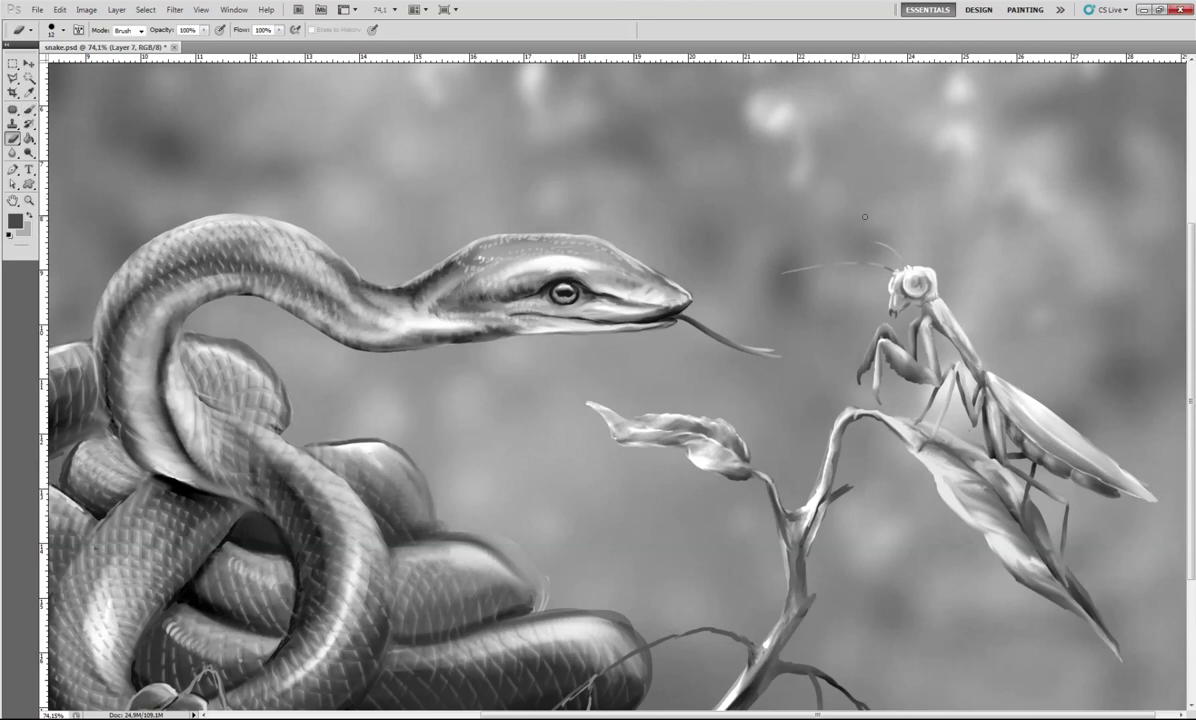
key(b)
key(x)
click(255, 30)
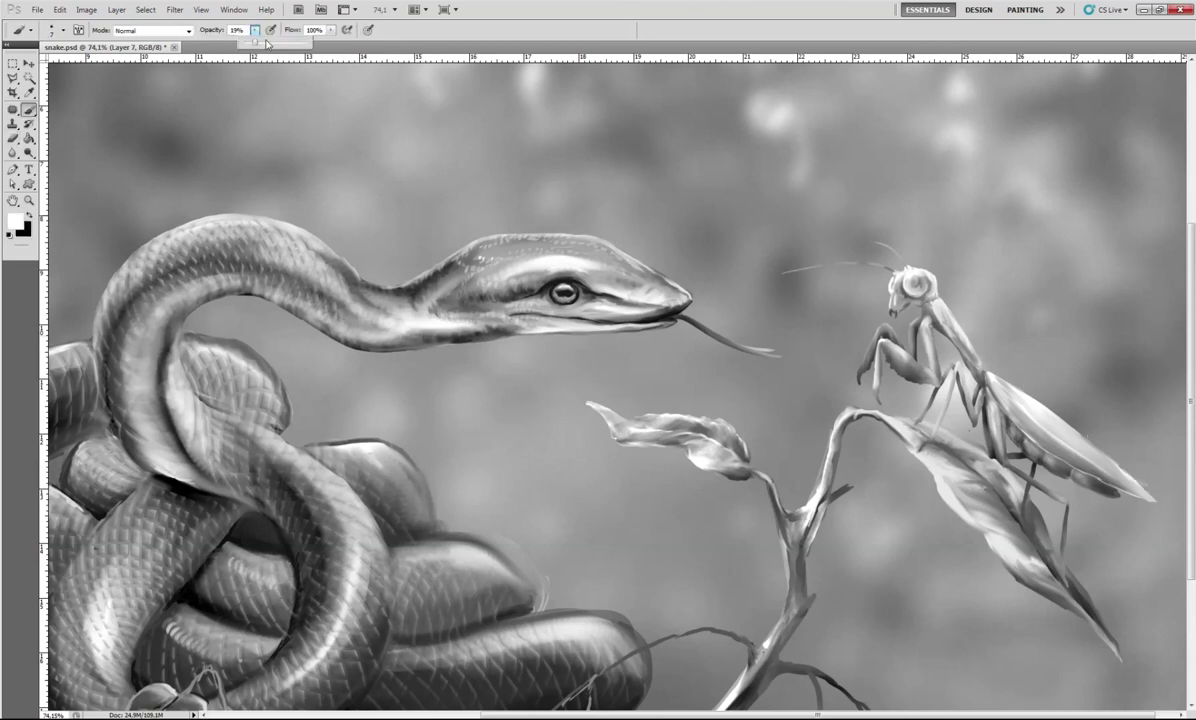
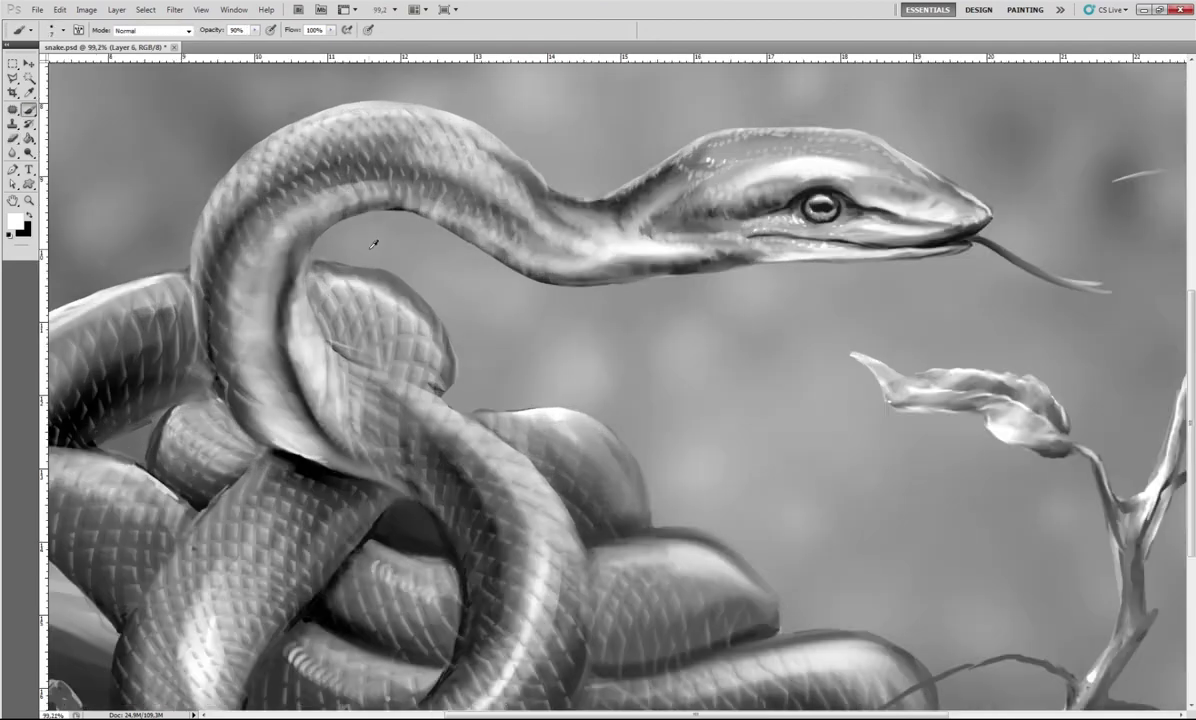
Sample a neck tone and paint a soft light stroke along the coil at 37% opacity.
alt+click(466, 409)
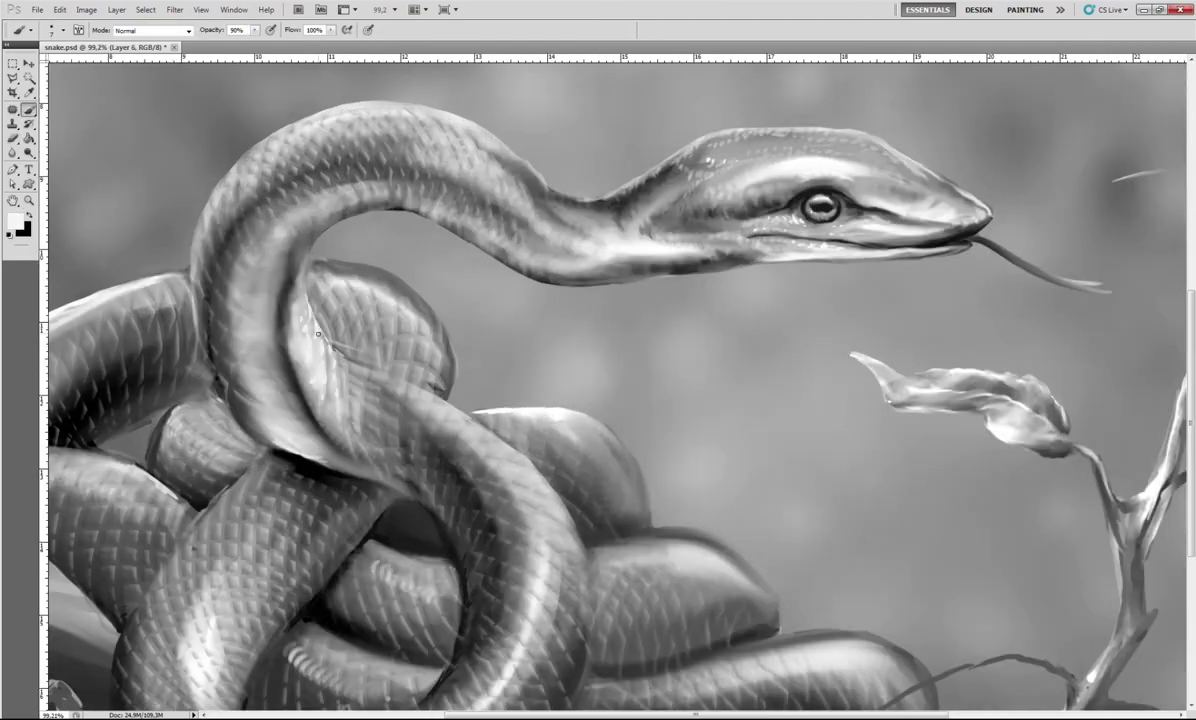
drag(495, 436, 767, 197)
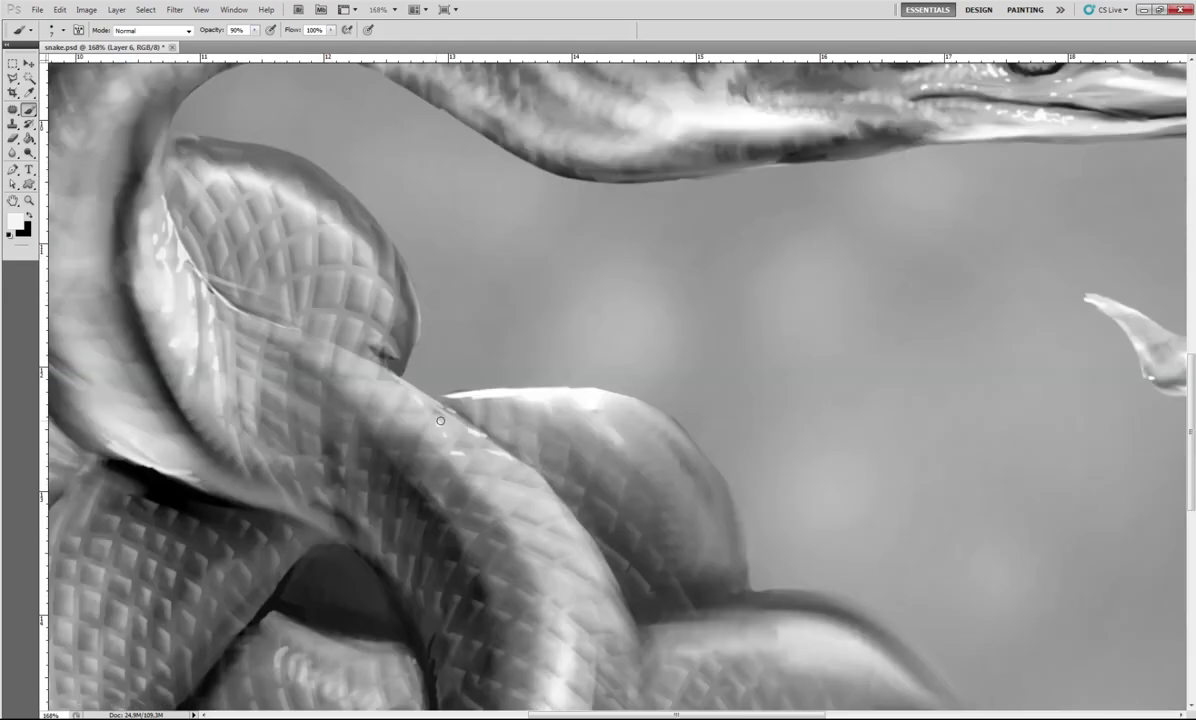
key(3)
key(7)
drag(412, 394, 538, 499)
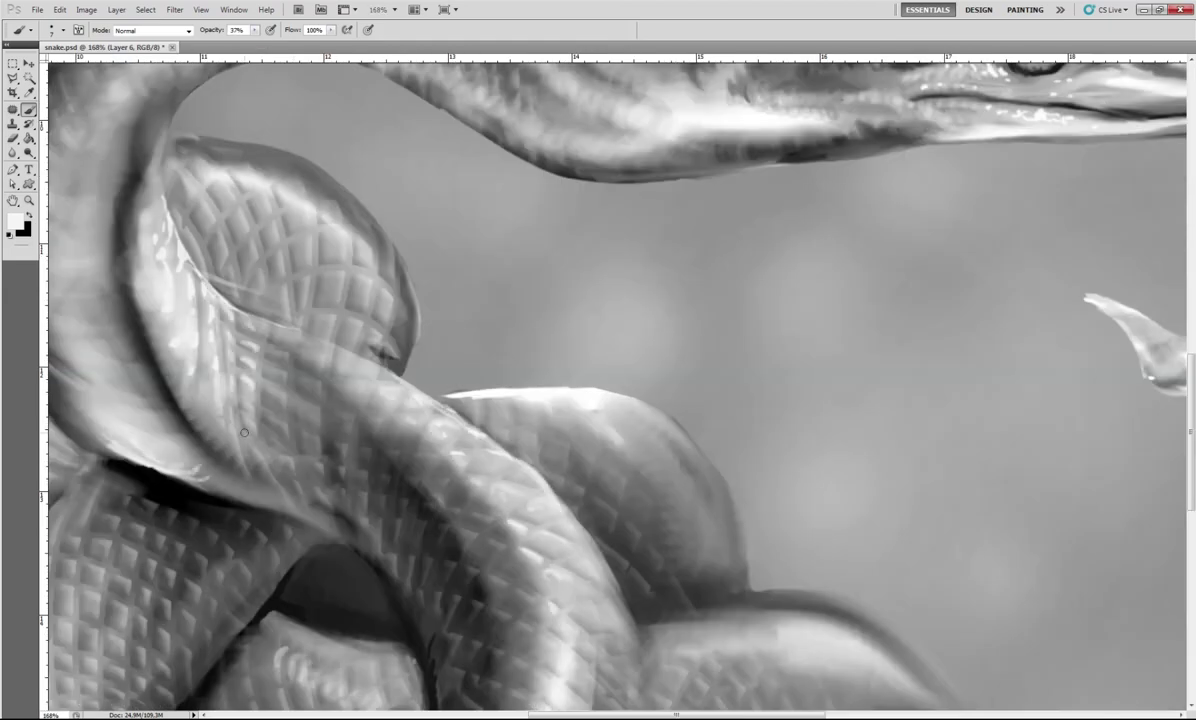
Smooth the rough strokes on the upper neck coil with the Blur tool.
drag(244, 432, 305, 359)
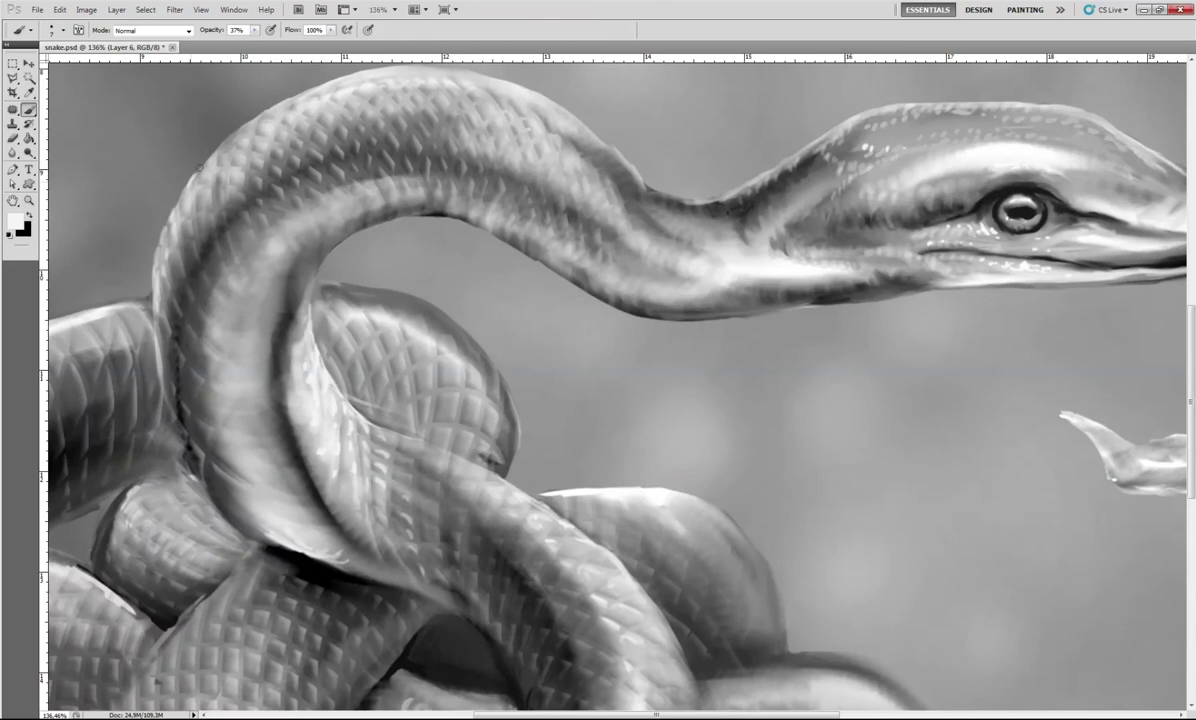
drag(278, 148, 330, 150)
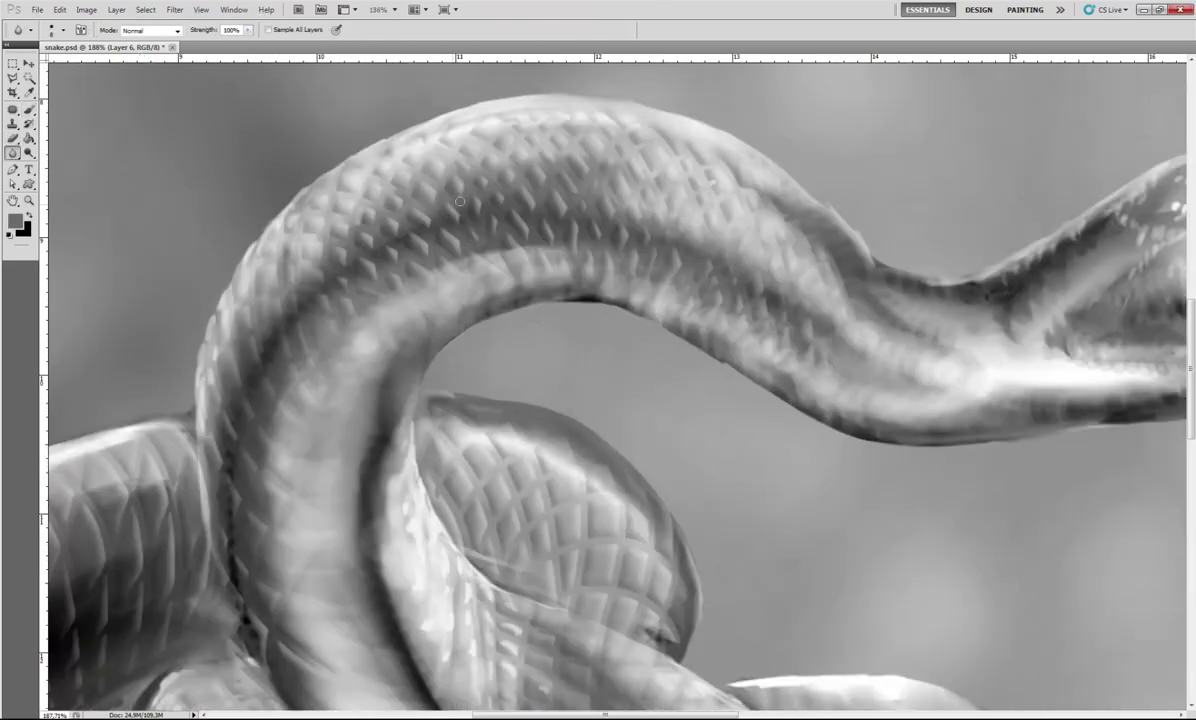
click(12, 152)
mouse_move(380, 250)
mouse_down()
mouse_move(743, 294)
mouse_move(601, 321)
mouse_move(700, 321)
mouse_up()
right_click(540, 285)
Dodge the snake's middle coils with Range set to Highlights.
key(ctrl+0)
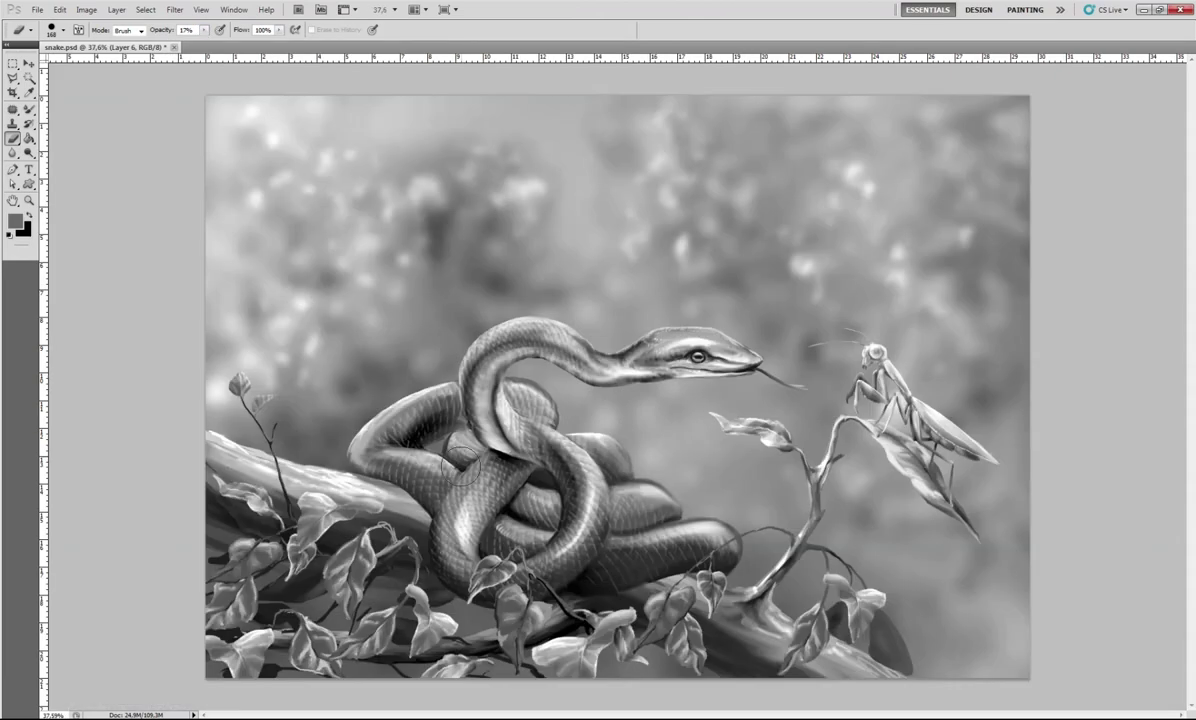
key(o)
click(152, 31)
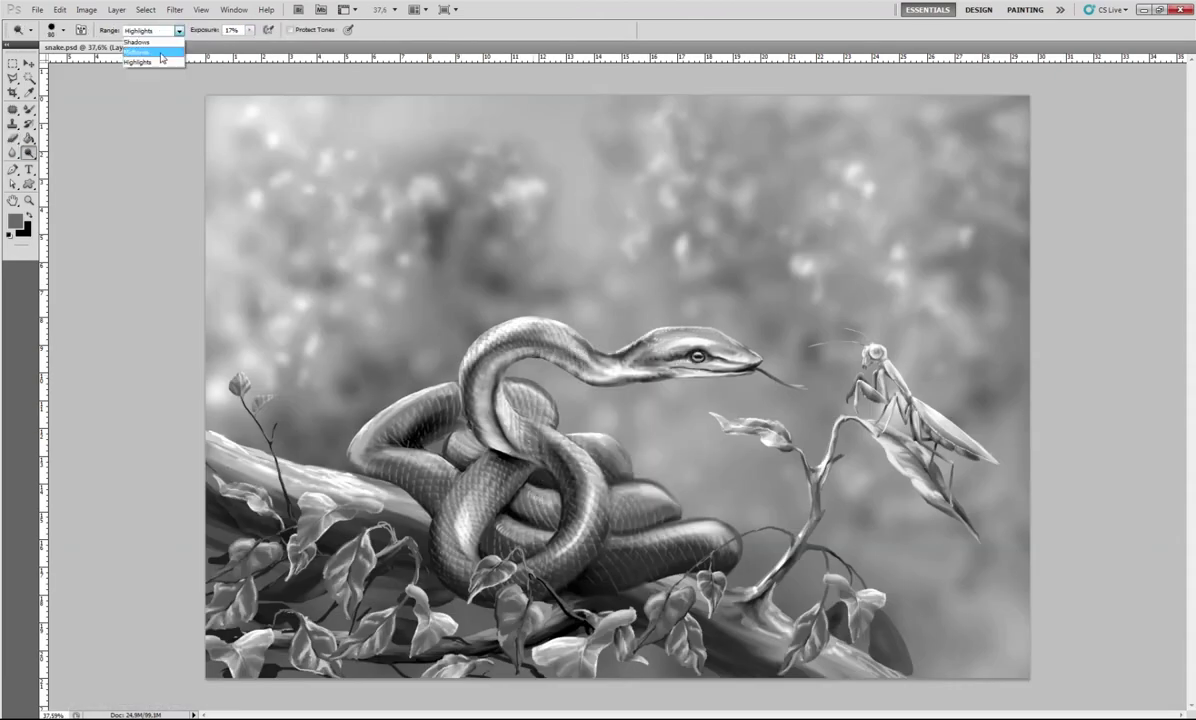
click(140, 43)
key(alt+shift+h)
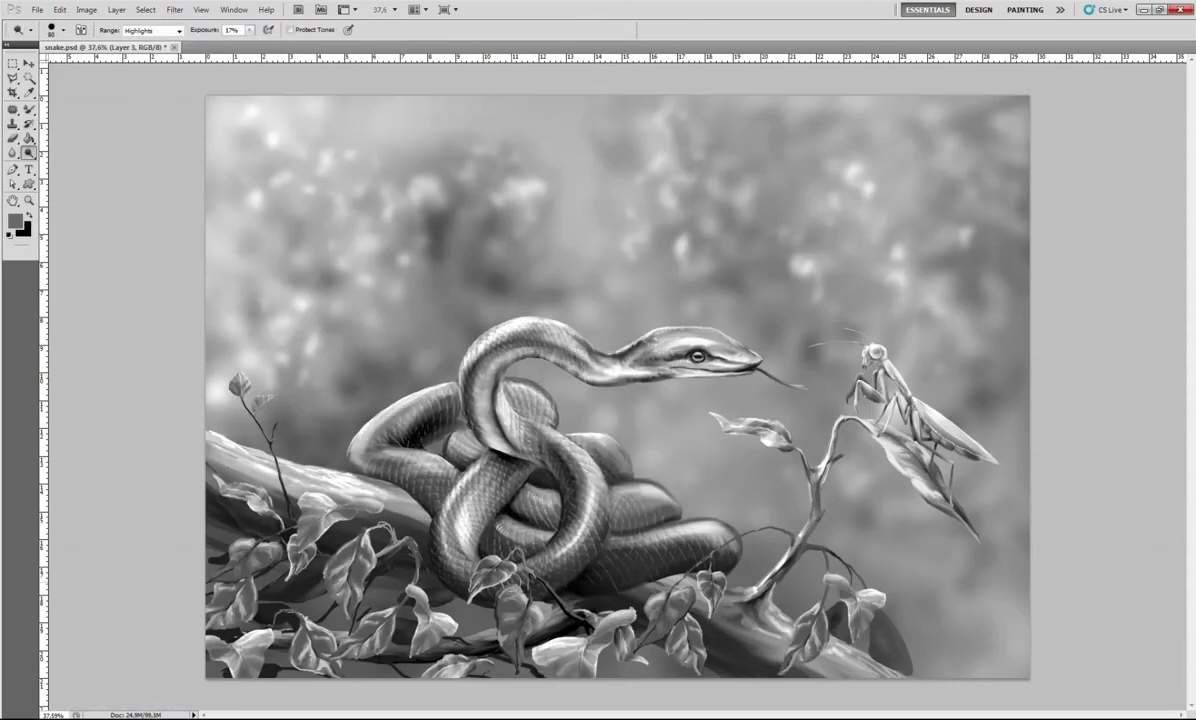
mouse_move(497, 367)
mouse_down()
mouse_move(570, 418)
mouse_move(650, 510)
mouse_up()
Select the leaves layer and try rotating it with Free Transform, then cancel.
key(b)
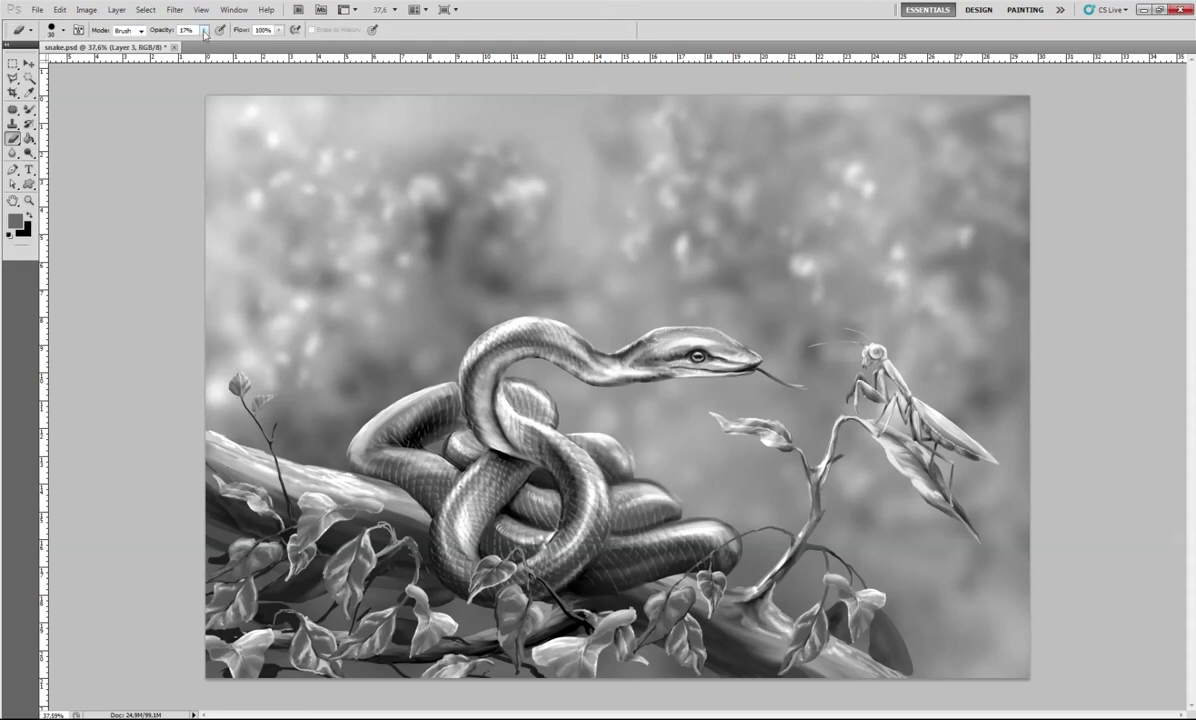
scroll(570, 307, down, 2)
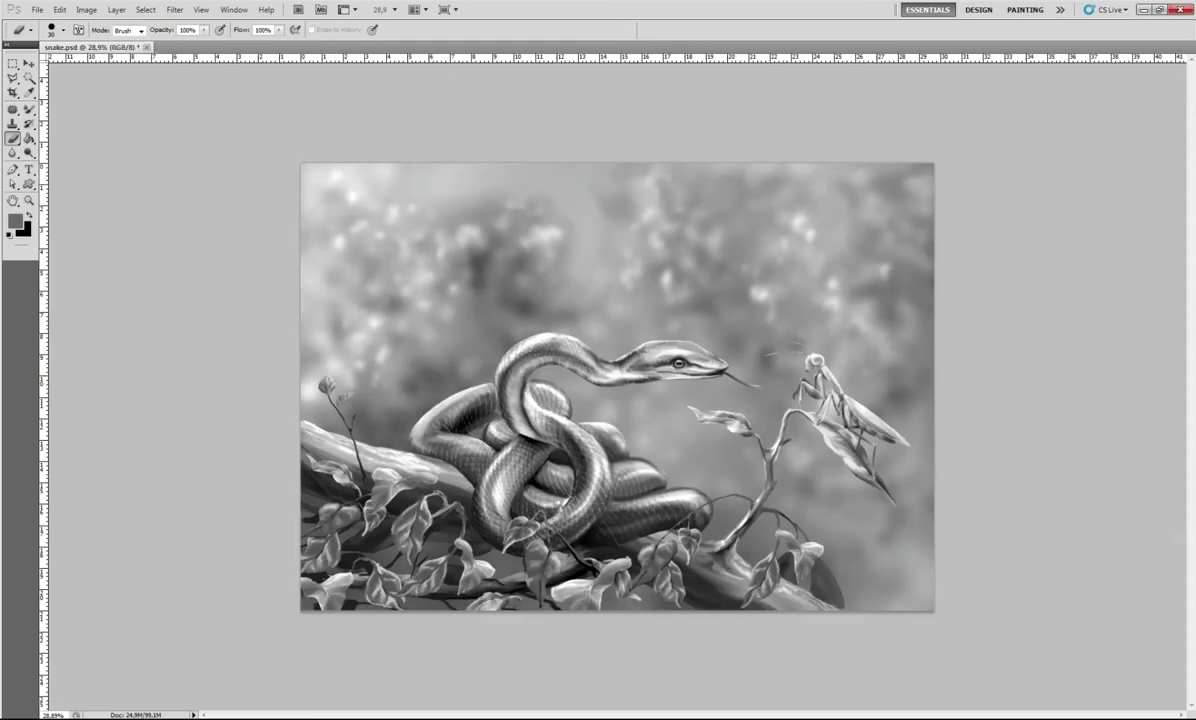
ctrl+right_click(805, 383)
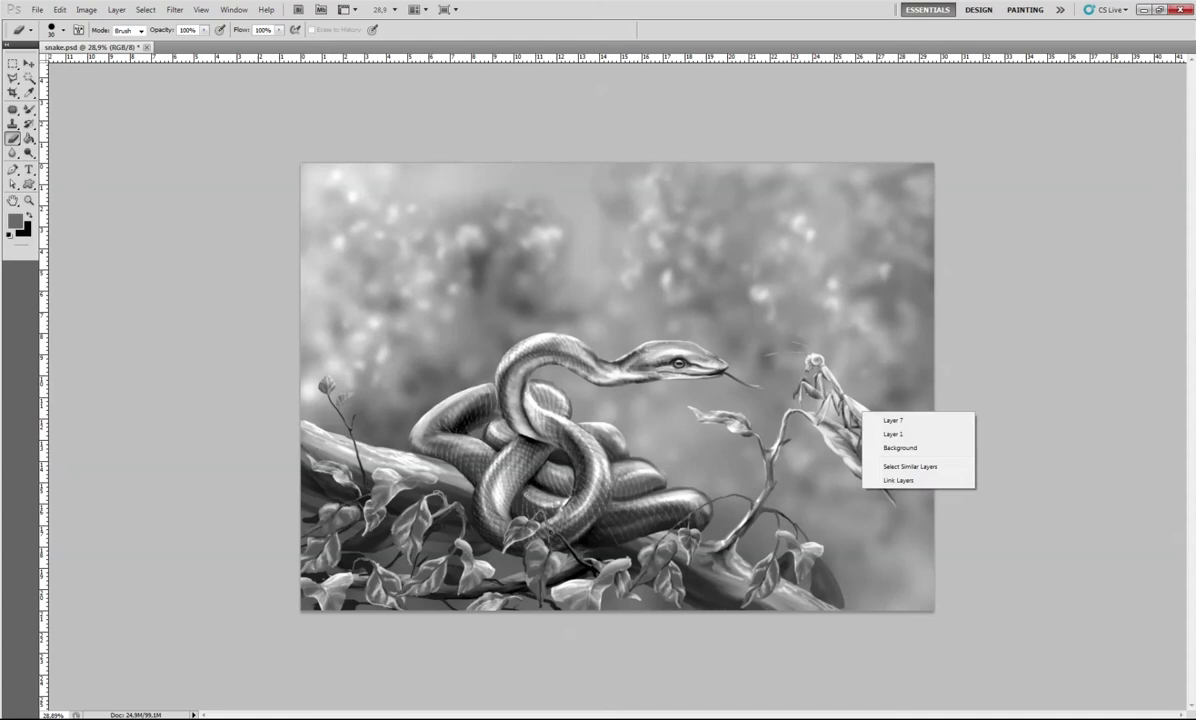
click(830, 420)
key(v)
key(ctrl+t)
right_click(593, 372)
click(665, 432)
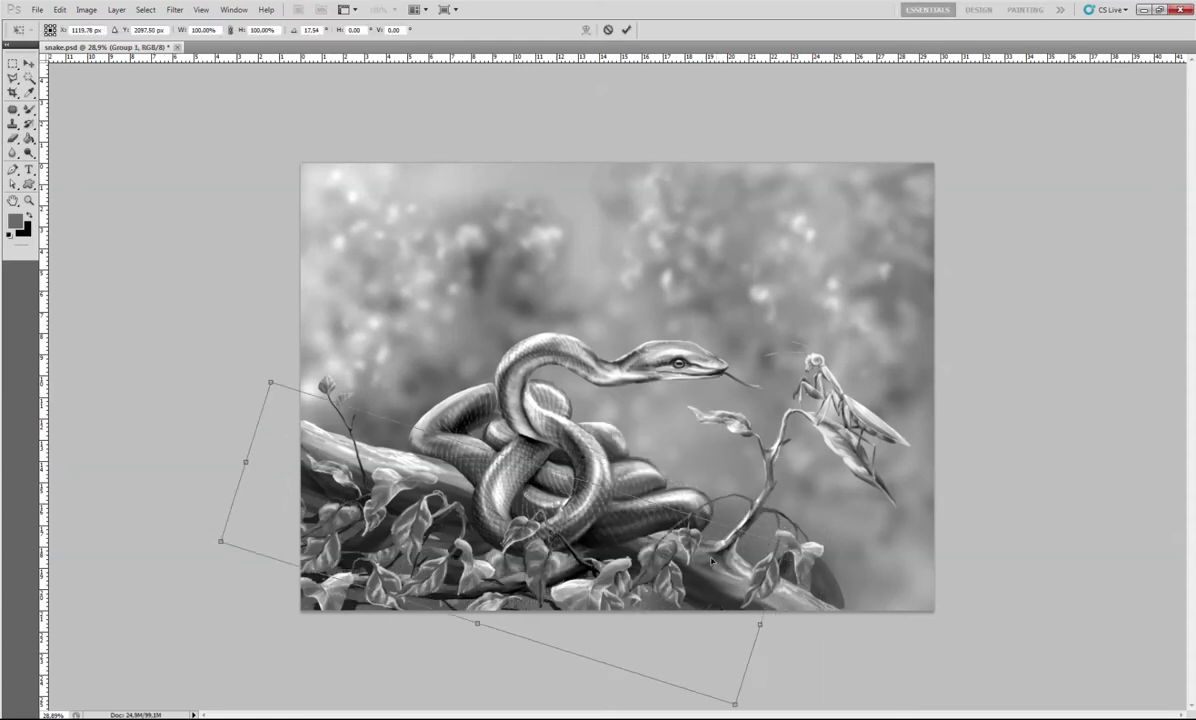
key(Escape)
Dismiss Hue/Saturation, then return to a smaller Dodge brush on the background bokeh layer.
key(ctrl+u)
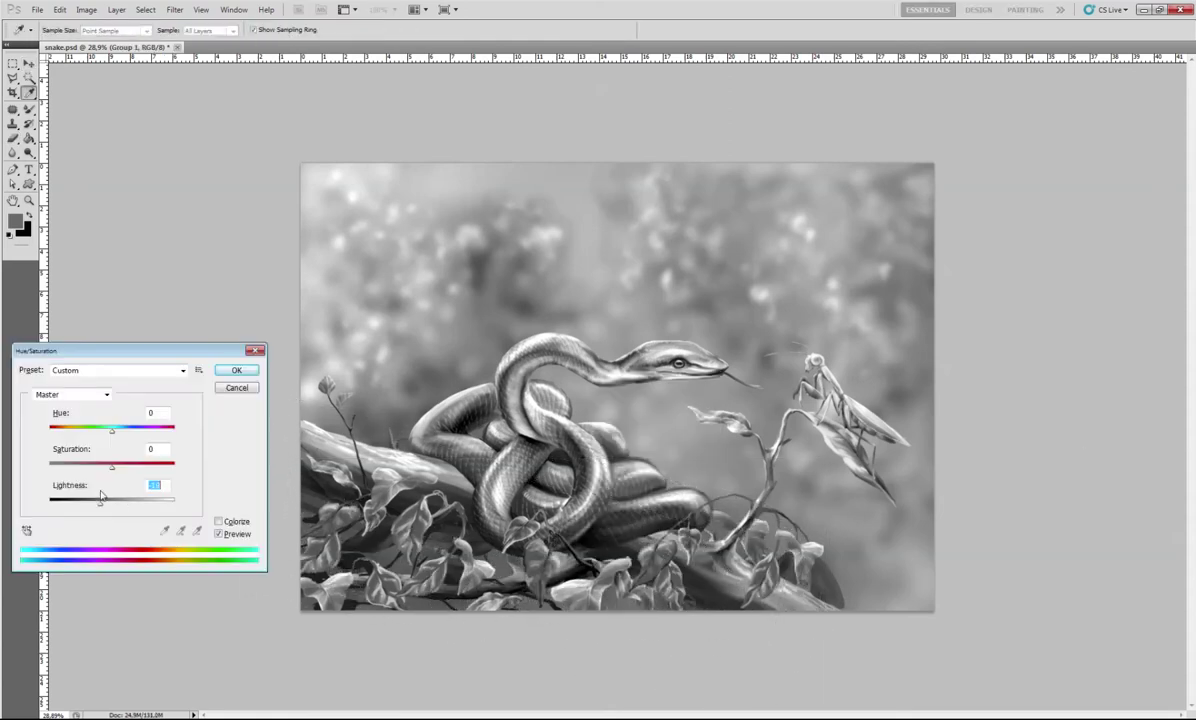
key(Escape)
key(o)
right_click(660, 465)
key(Escape)
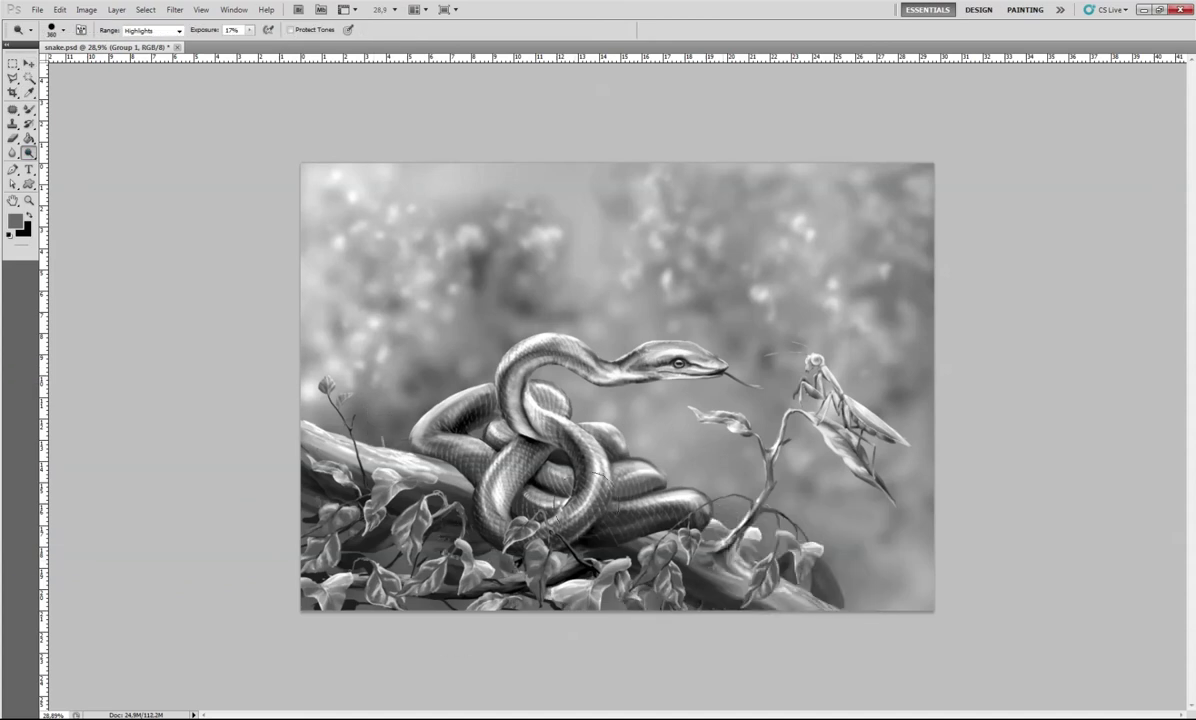
key(alt+bracketleft)
key(bracketleft)
key(bracketleft)
key(bracketleft)
Dodge bokeh patches left of the snake, around the head and near the mantis at 46%, brush 405.
drag(402, 350, 328, 299)
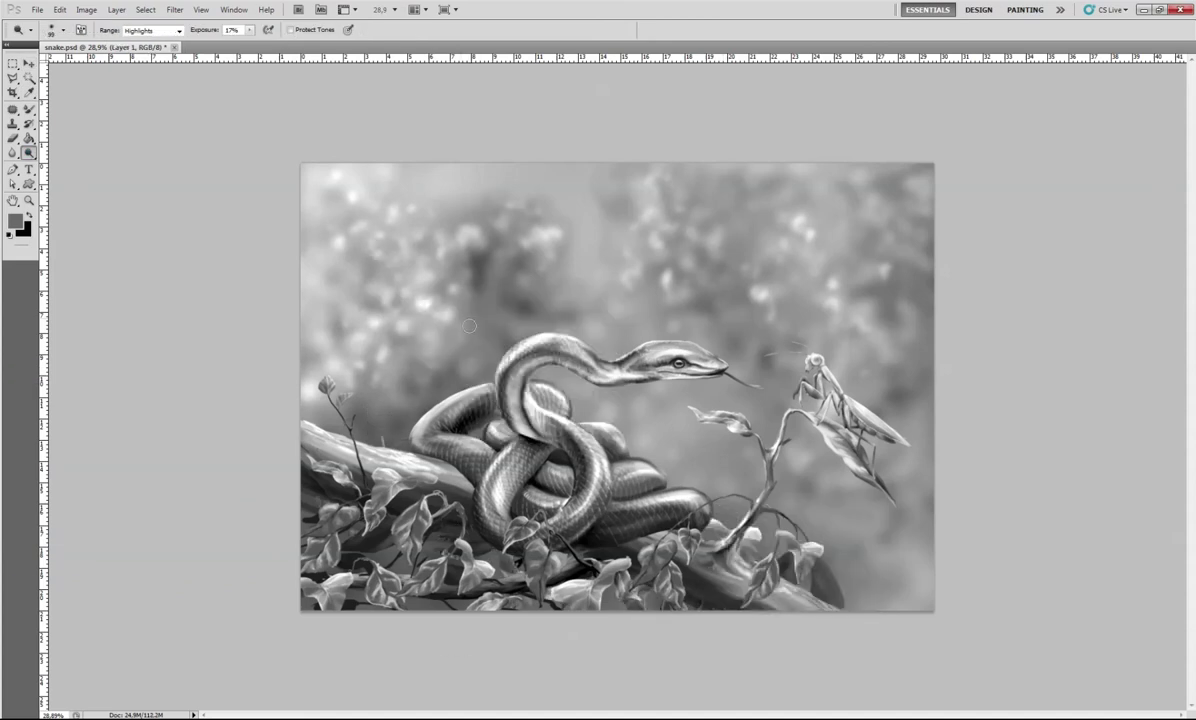
right_click(470, 245)
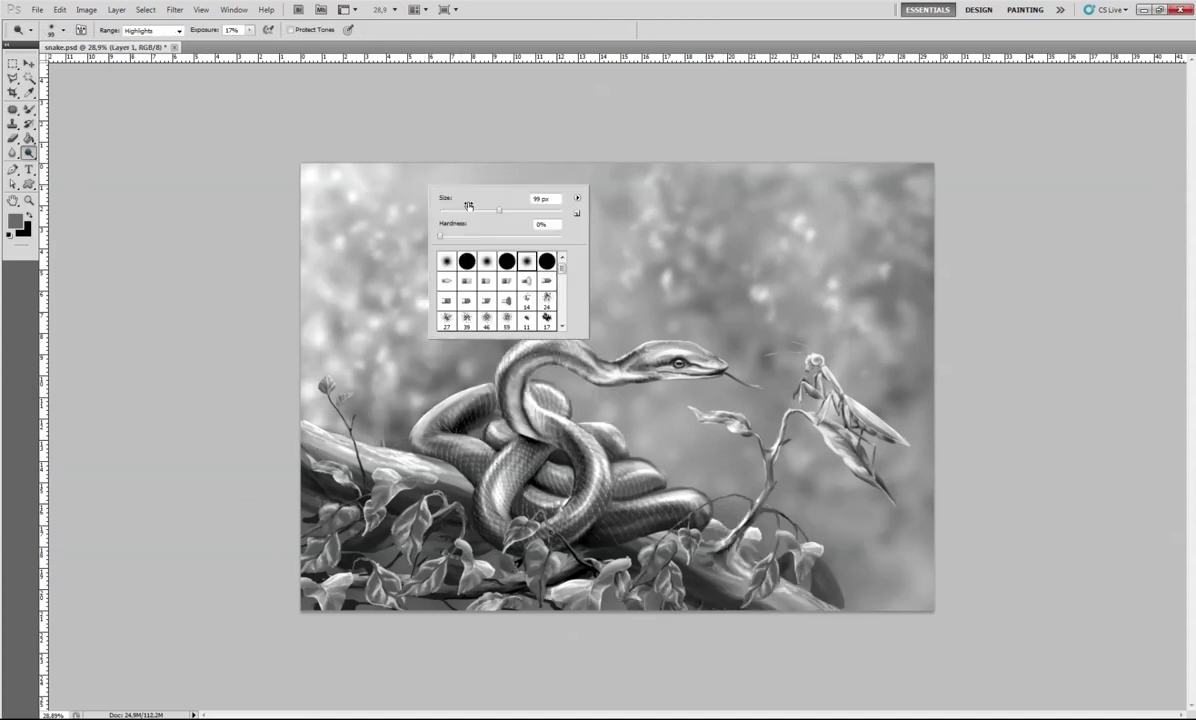
key(Escape)
right_click(715, 420)
key(Return)
mouse_move(722, 451)
mouse_down()
mouse_move(766, 248)
mouse_move(780, 330)
mouse_up()
key(4)
key(6)
right_click(974, 467)
drag(974, 467, 988, 467)
key(Return)
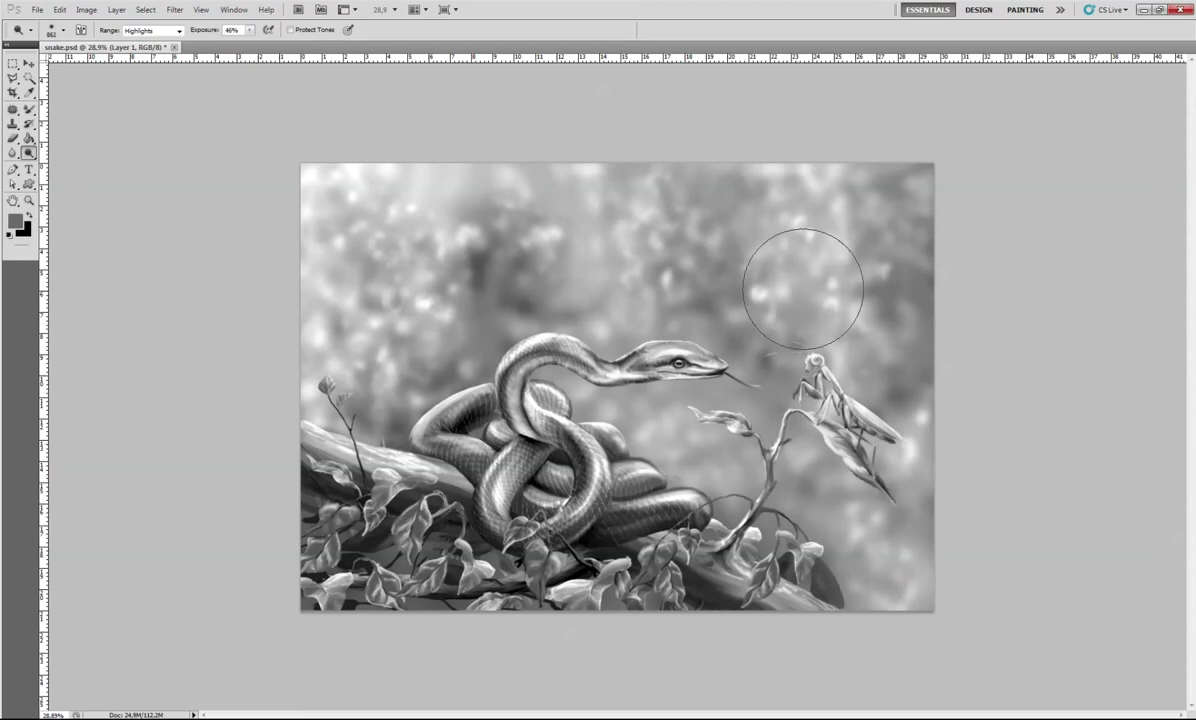
drag(801, 280, 413, 257)
Burn the background at 10%, then 52%, darkening the upper bokeh and bottom leaves.
key(shift+o)
key(1)
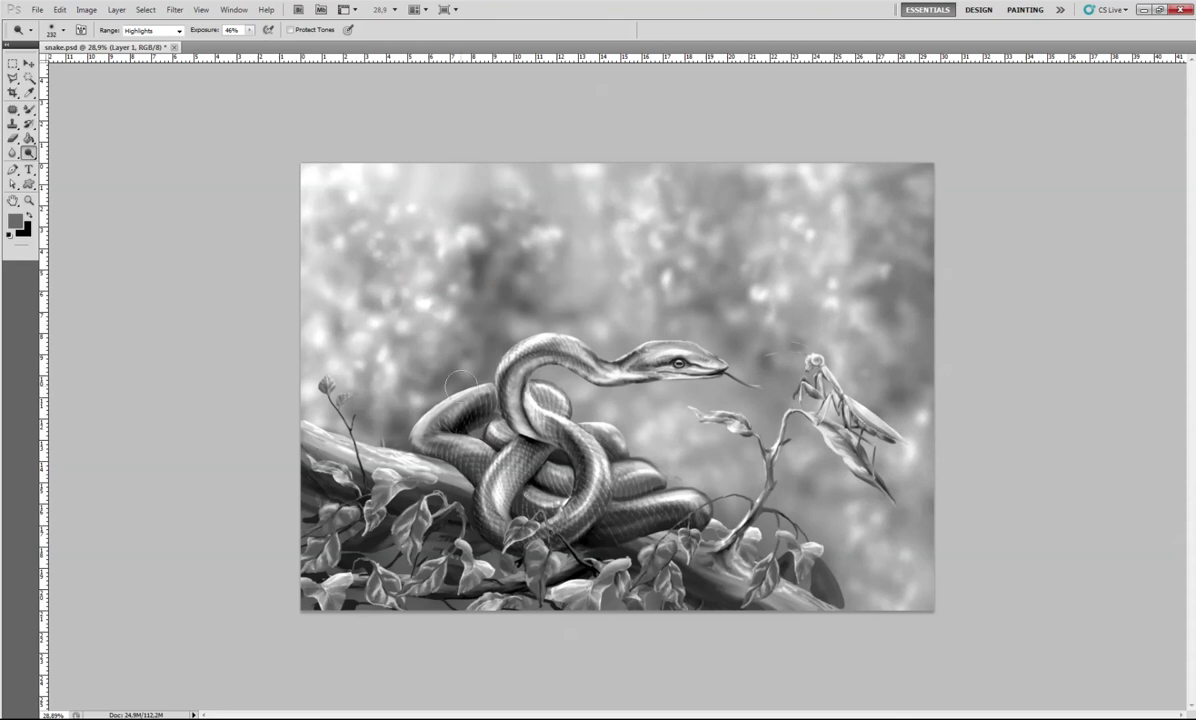
drag(350, 300, 382, 259)
right_click(480, 255)
key(Return)
right_click(355, 259)
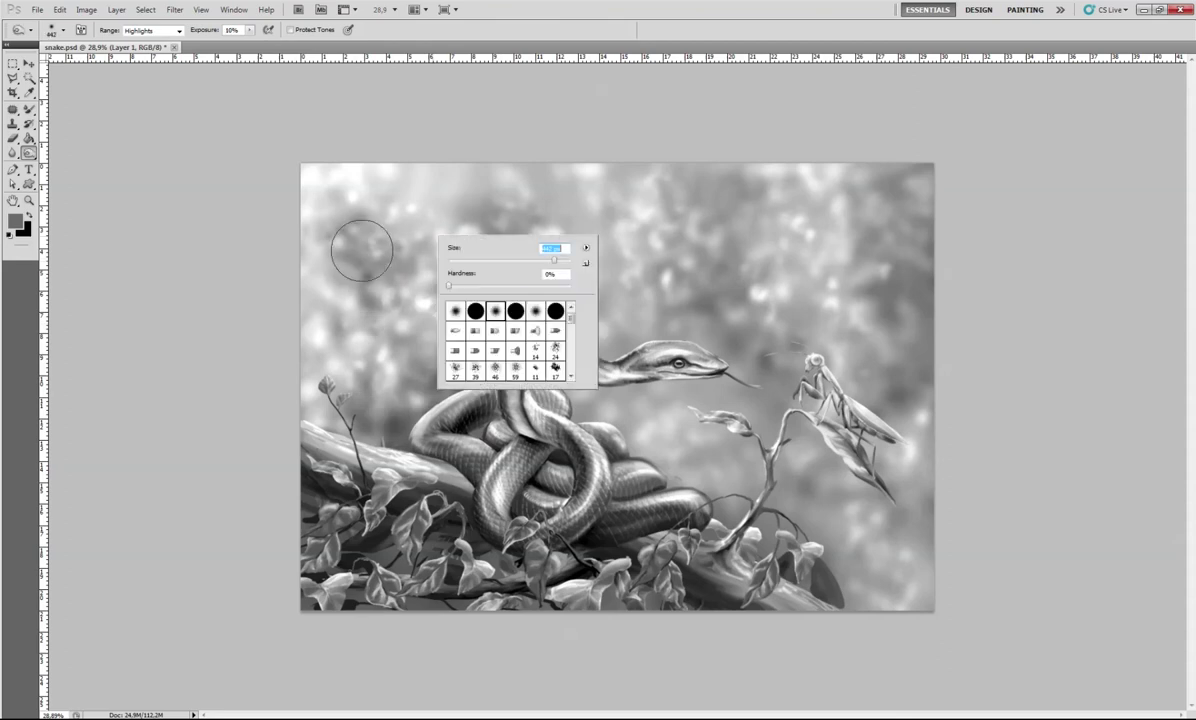
key(Return)
key(5)
key(2)
drag(680, 250, 600, 255)
mouse_move(692, 462)
mouse_down()
mouse_move(620, 400)
mouse_move(820, 550)
mouse_move(938, 382)
mouse_move(878, 341)
mouse_move(830, 345)
mouse_move(942, 200)
mouse_move(849, 205)
mouse_move(812, 372)
mouse_move(746, 444)
mouse_move(843, 559)
mouse_up()
drag(630, 614, 626, 531)
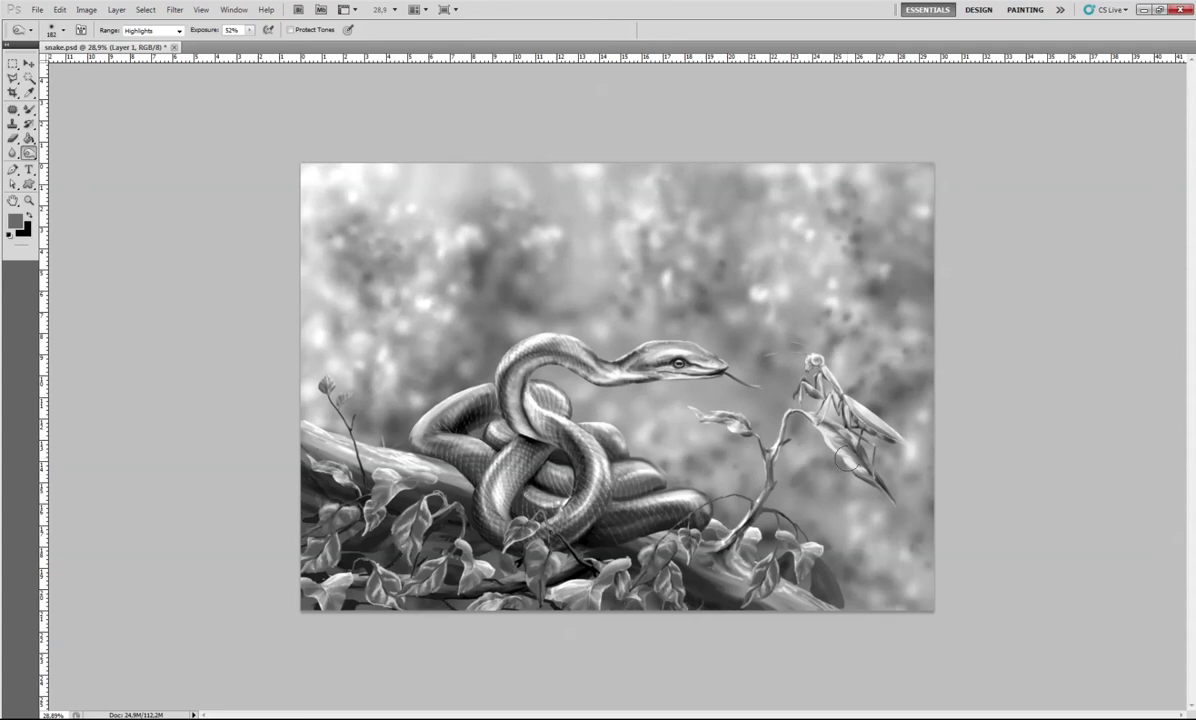
Switch back to Dodge with an 88 px brush and make Layer 12 the working layer.
right_click(28, 152)
click(60, 147)
right_click(435, 574)
drag(500, 590, 462, 590)
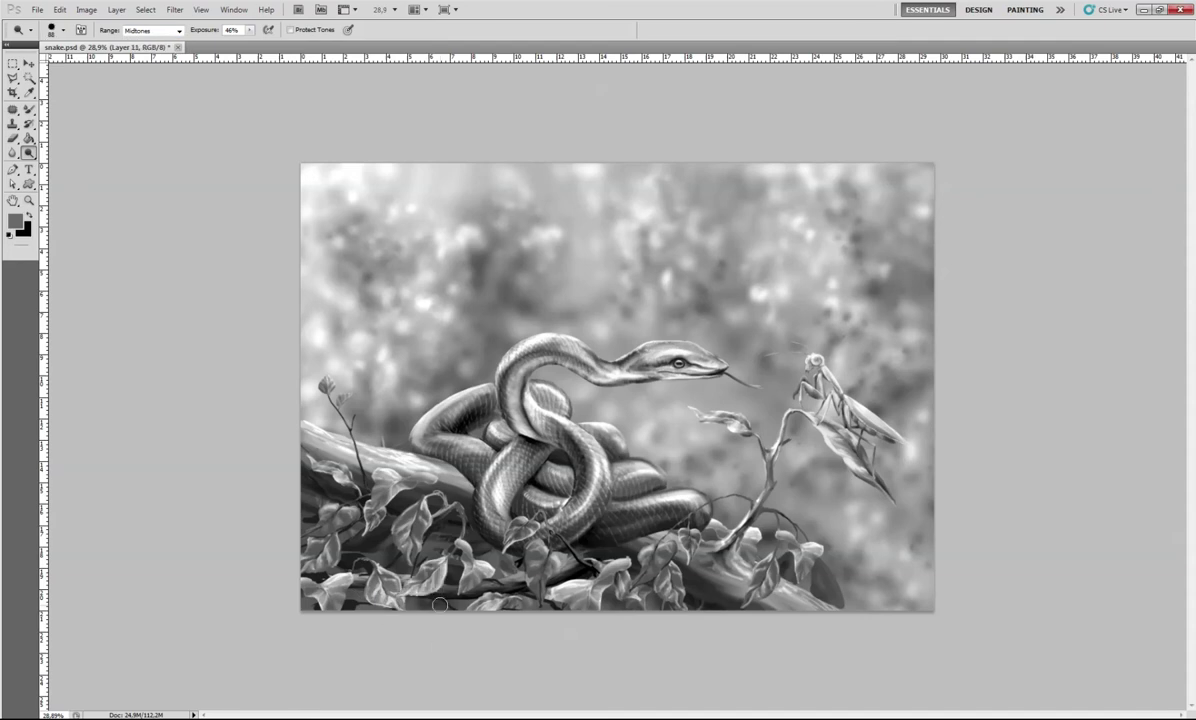
ctrl+right_click(416, 514)
click(450, 526)
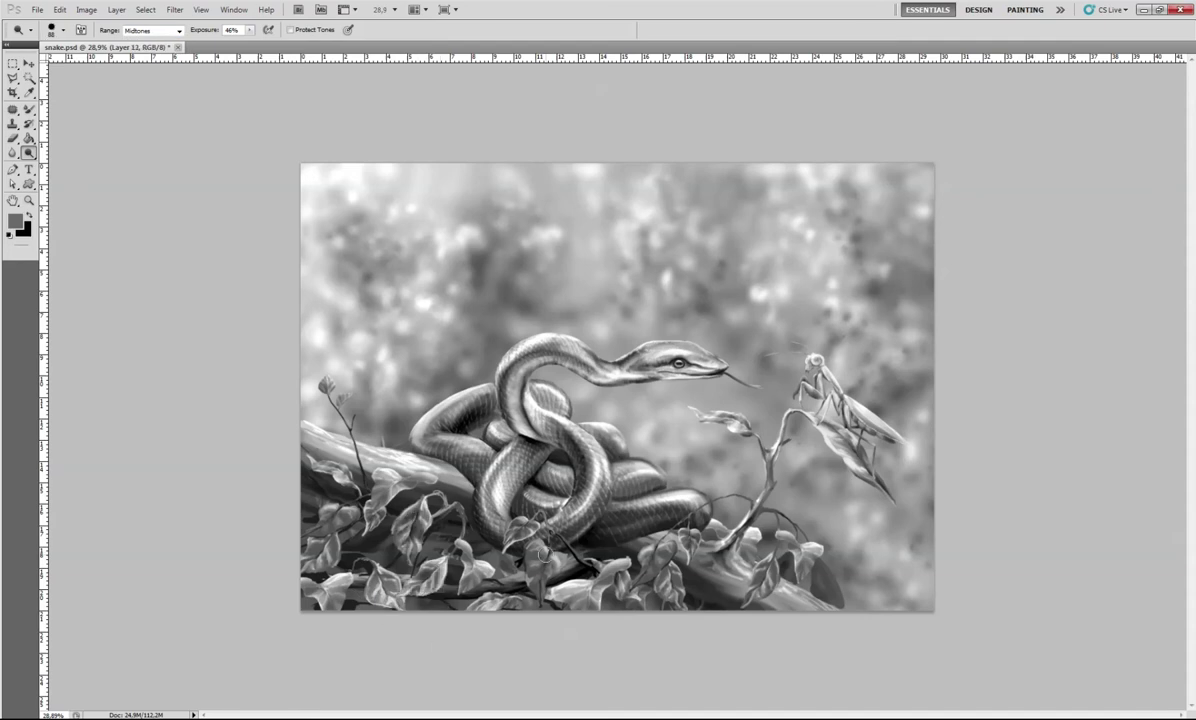
ctrl+right_click(546, 555)
click(558, 576)
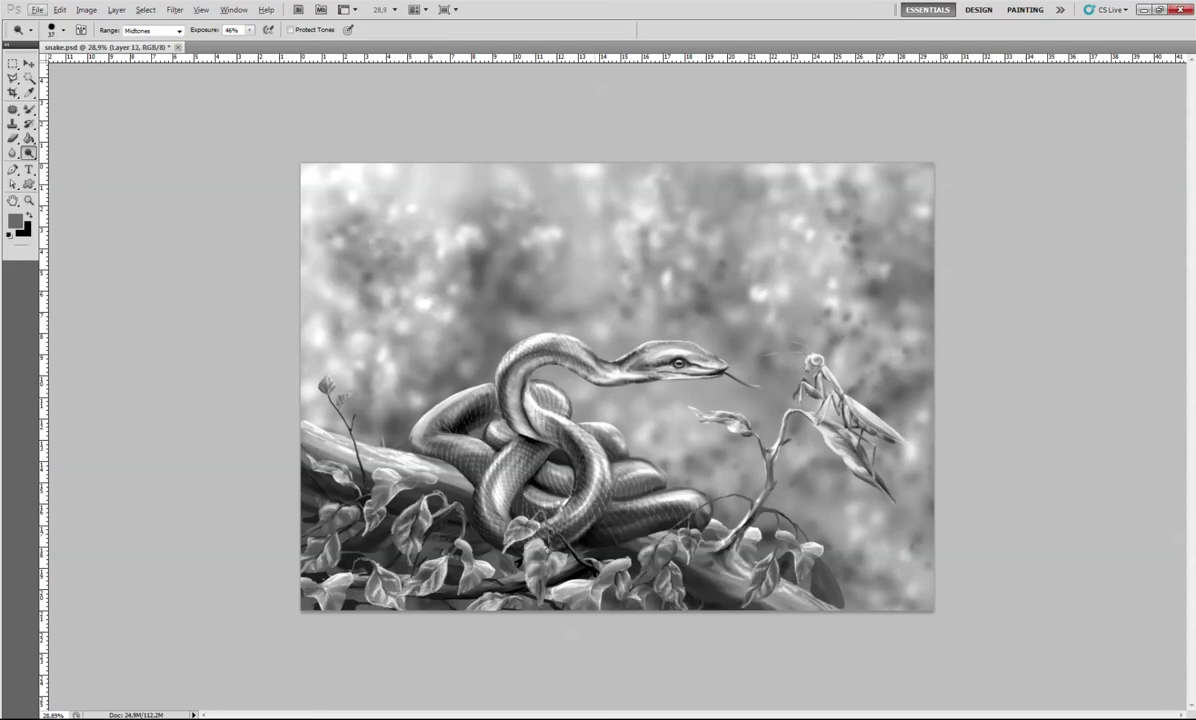
Blend the vine curl on the left leaf with the mixer brush.
key(b)
scroll(599, 517, up, 3)
right_click(574, 452)
key(Escape)
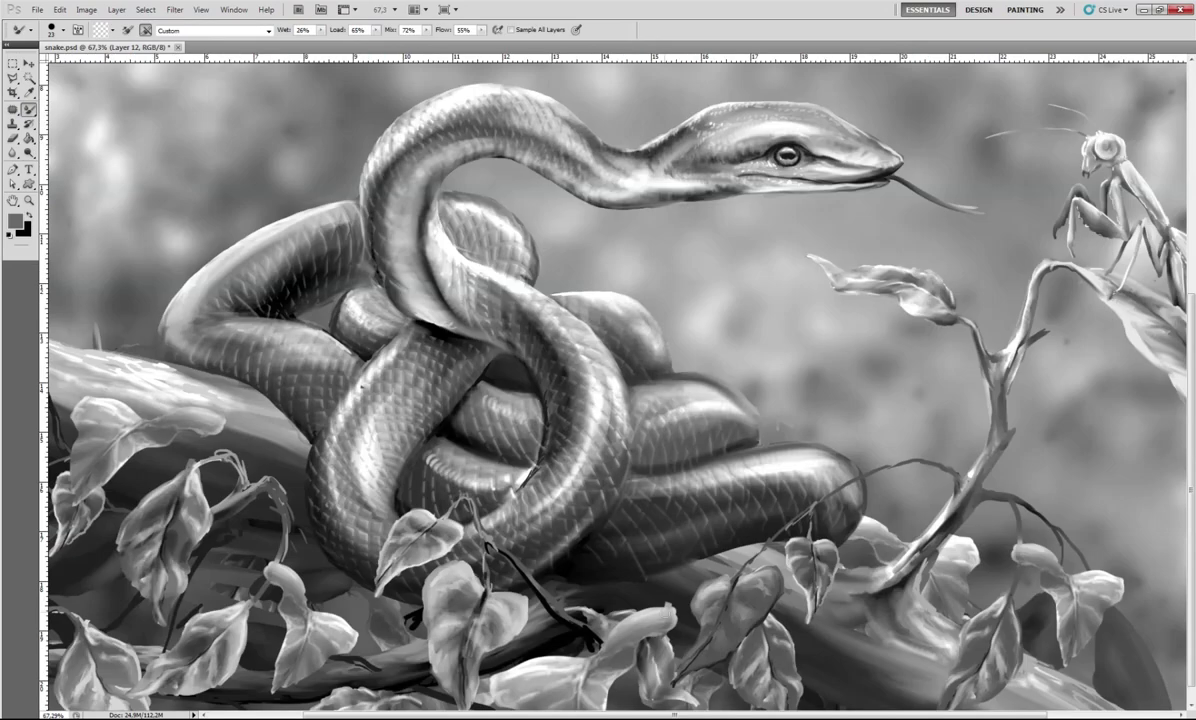
drag(262, 458, 241, 474)
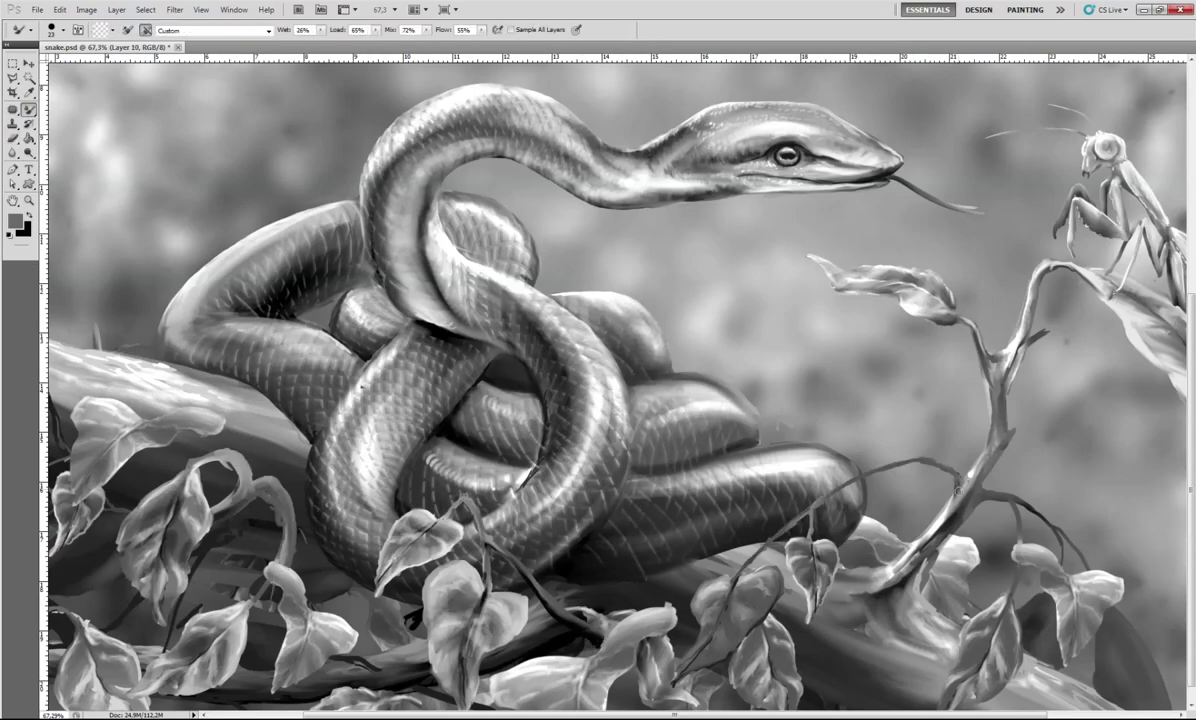
Select Layer 12, fit the painting on screen, and set Dodge strength to 10%.
key(ctrl+shift+alt+n)
ctrl+right_click(237, 533)
click(252, 538)
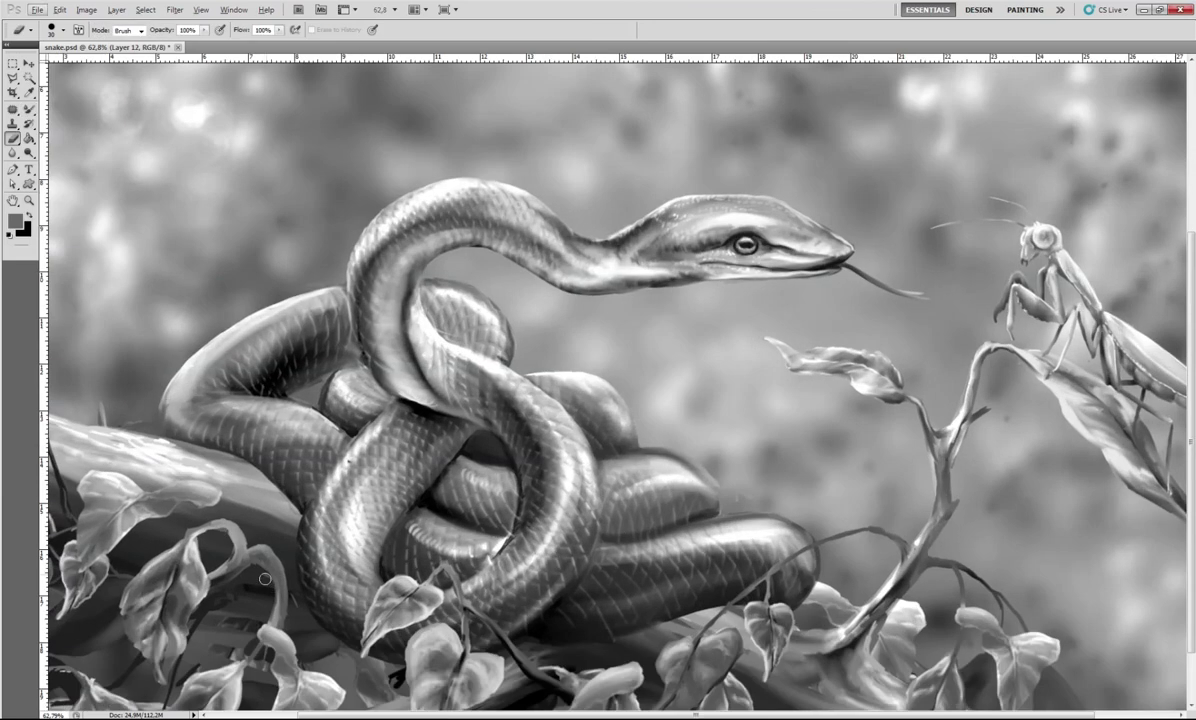
key(ctrl+0)
key(o)
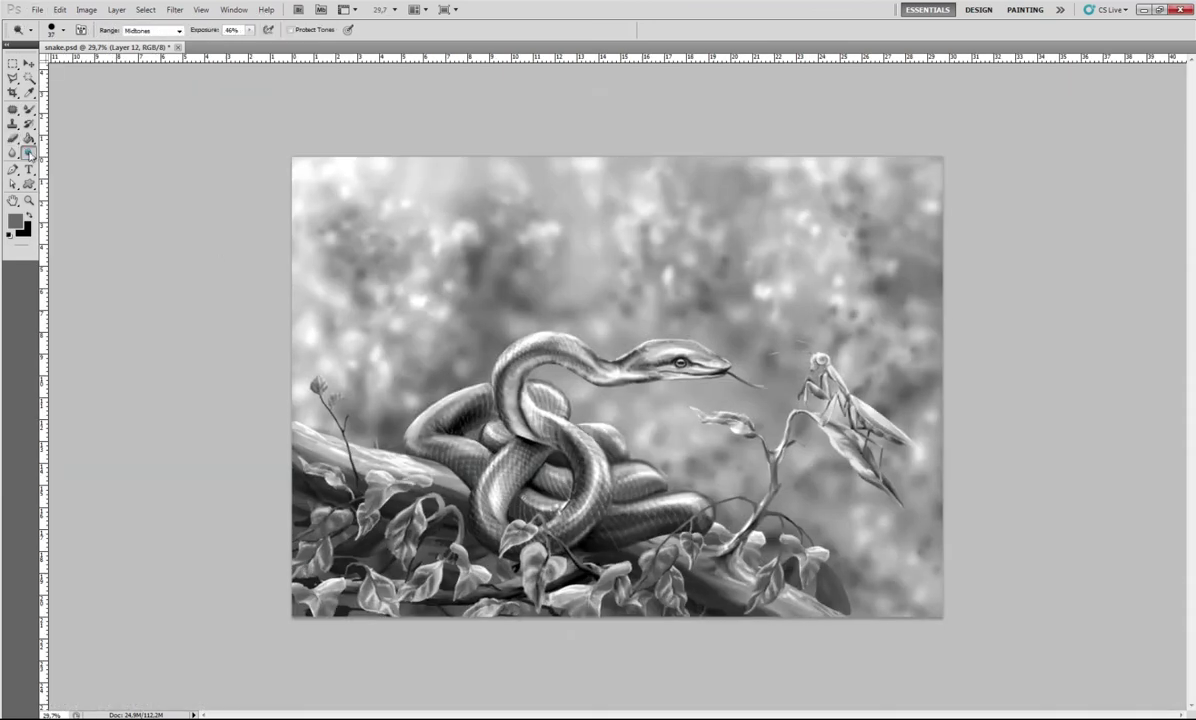
right_click(500, 540)
key(1)
scroll(275, 465, up, 5)
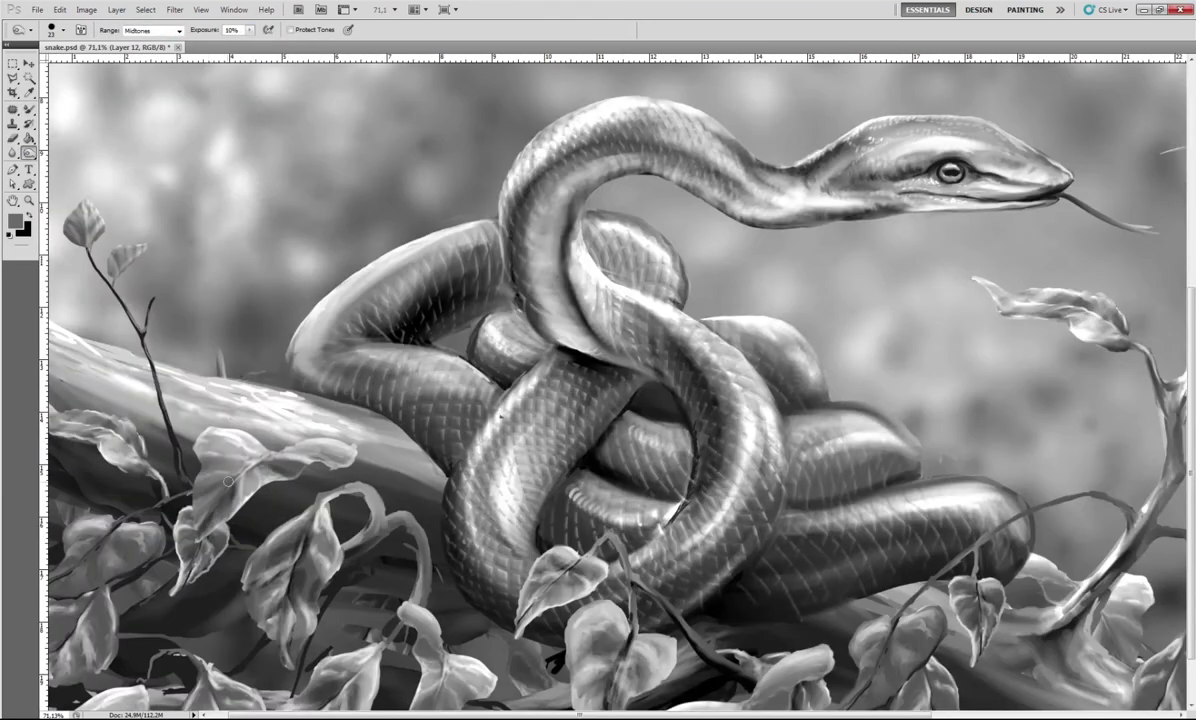
Pick the Move tool, check the Select menu, and dismiss the Save As dialog.
key(b)
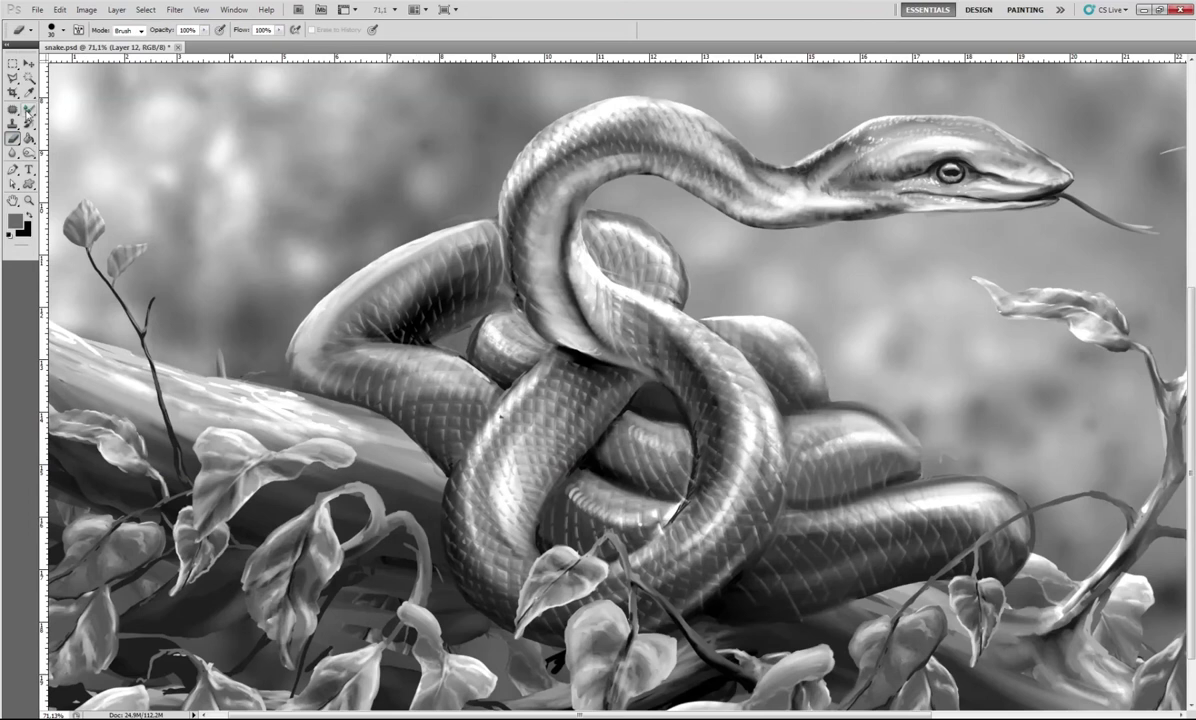
key(b)
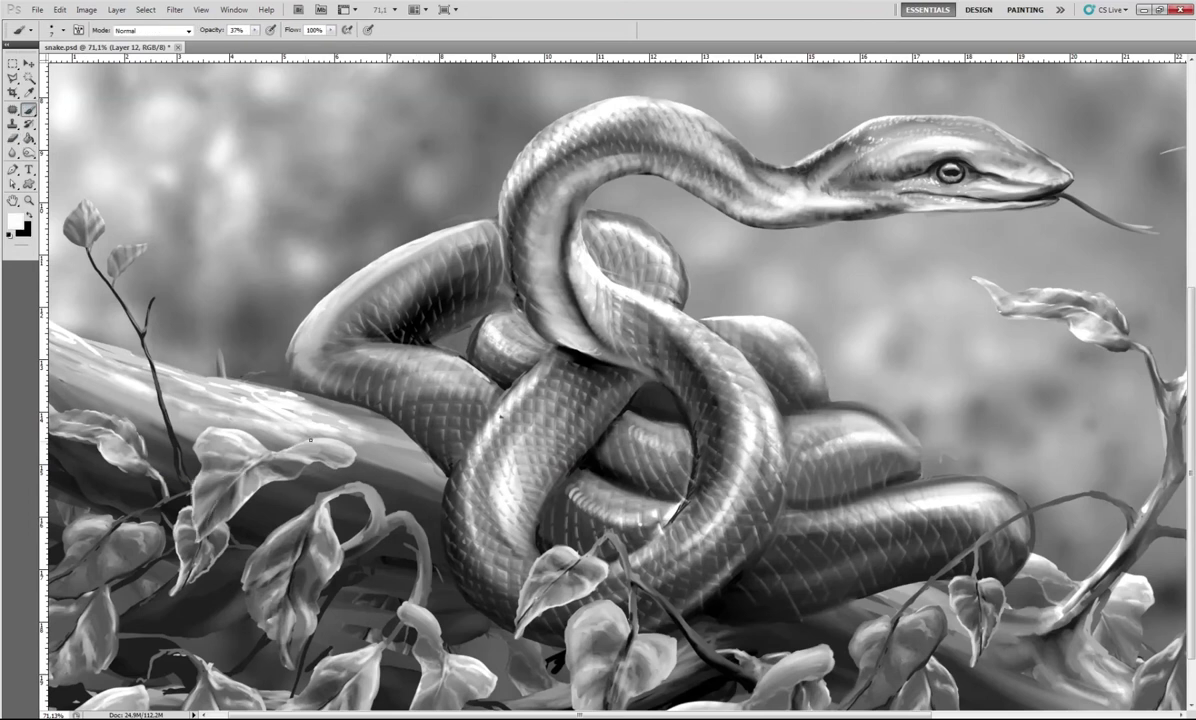
scroll(320, 437, down, 5)
click(29, 63)
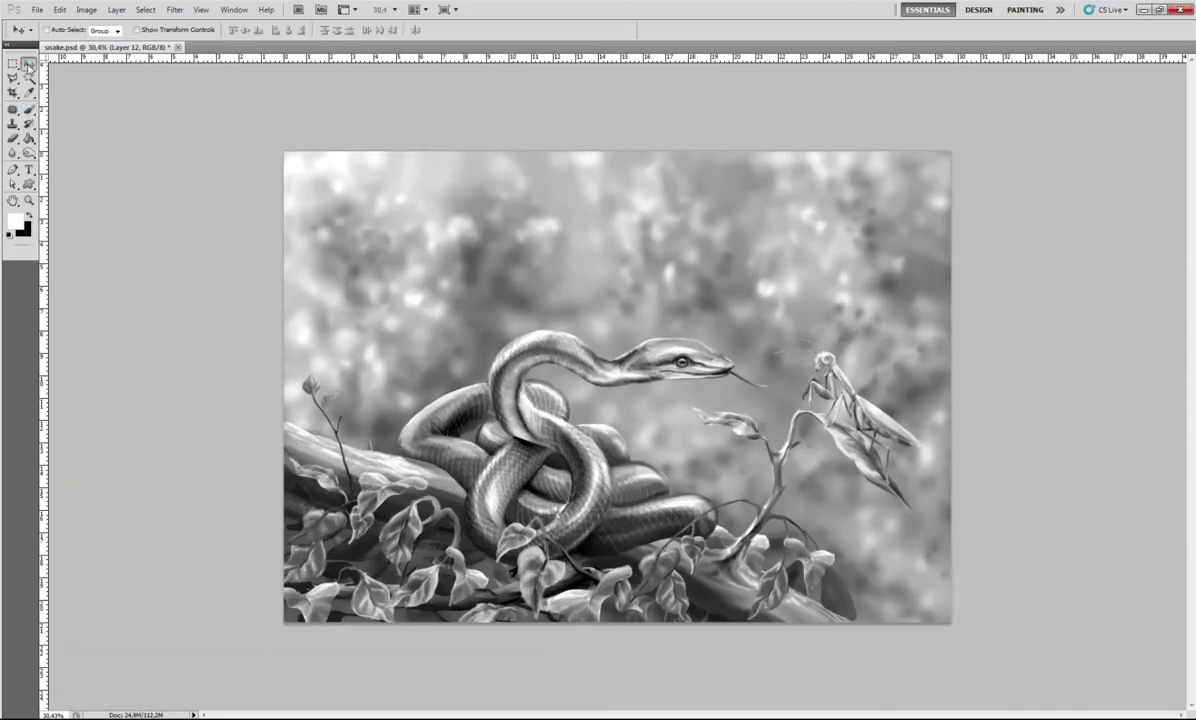
click(36, 9)
key(Escape)
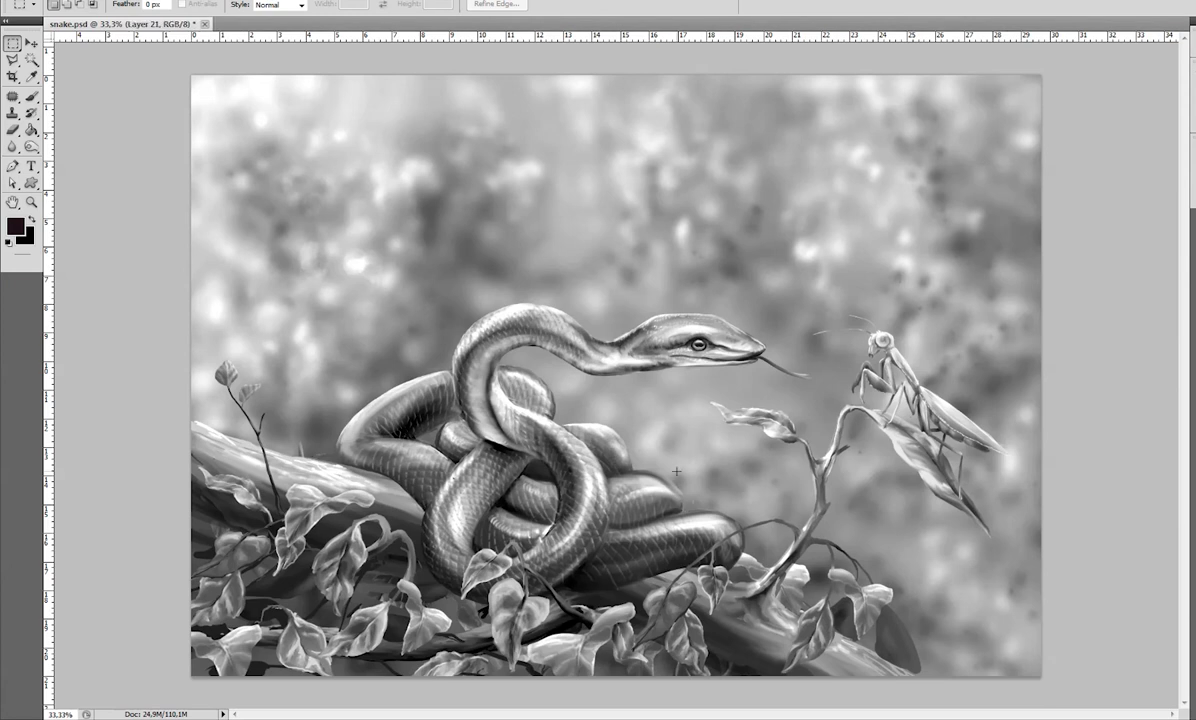
Paint soft light purple and pinkish-purple patches over the top-left background with a larger brush.
key(b)
click(15, 226)
click(185, 140)
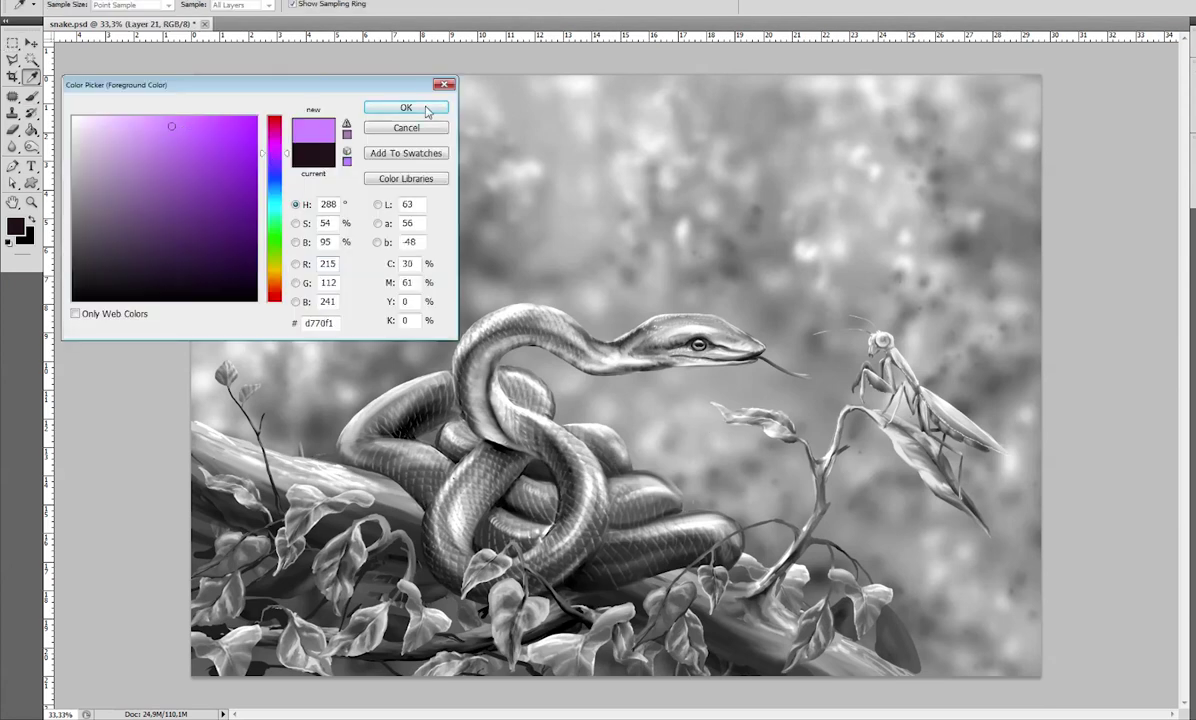
click(387, 107)
drag(275, 150, 290, 165)
key(shift+alt+c)
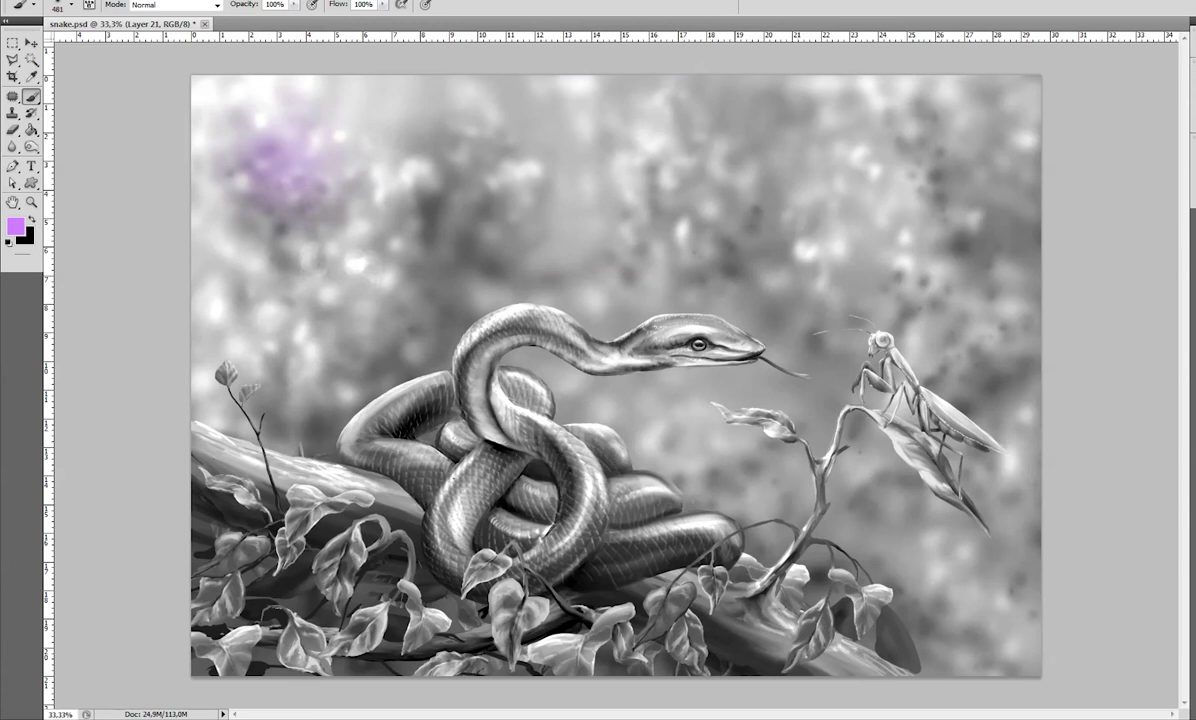
right_click(585, 428)
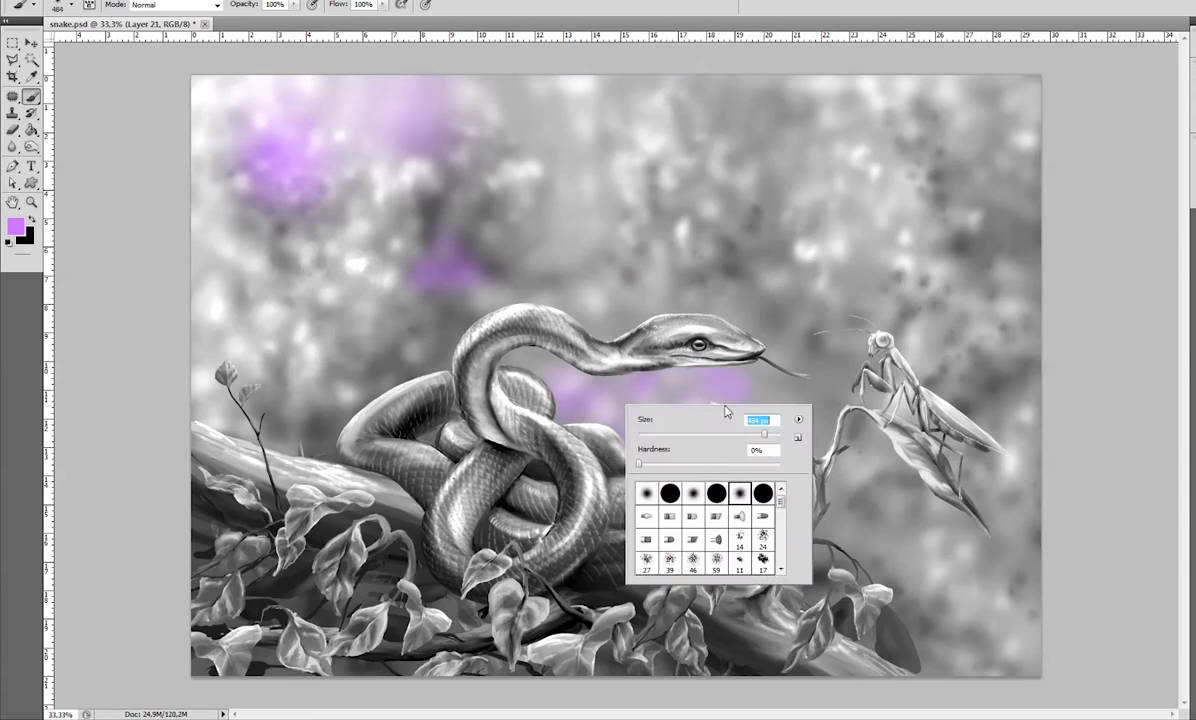
drag(640, 250, 1054, 307)
right_click(880, 470)
key(Return)
drag(73, 263, 284, 212)
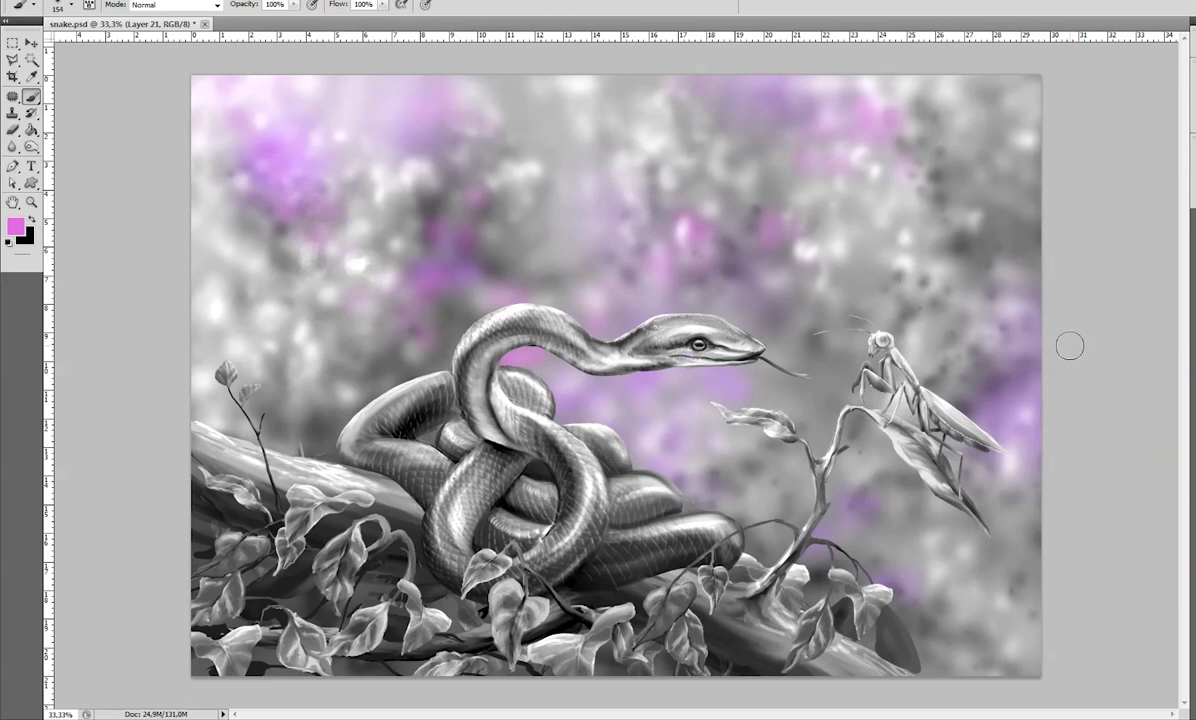
Add soft orange to the upper-centre background and tan tones across the upper right.
click(15, 227)
drag(277, 145, 277, 280)
click(406, 107)
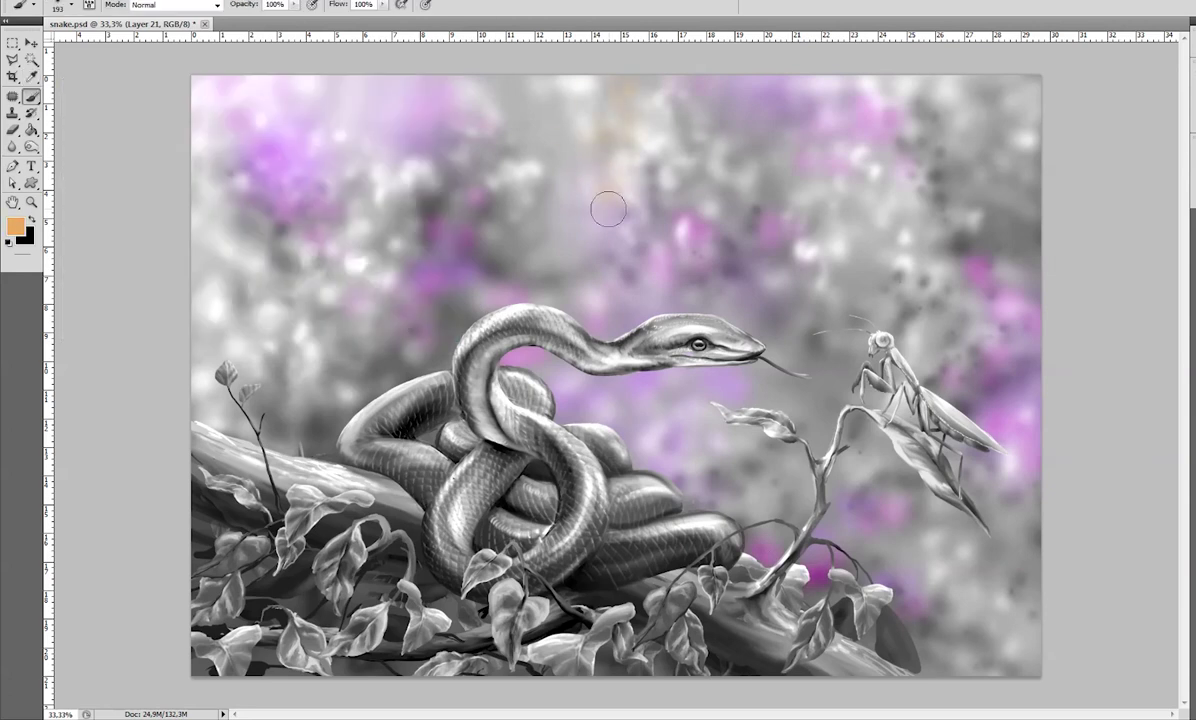
drag(520, 150, 540, 240)
drag(742, 270, 1028, 467)
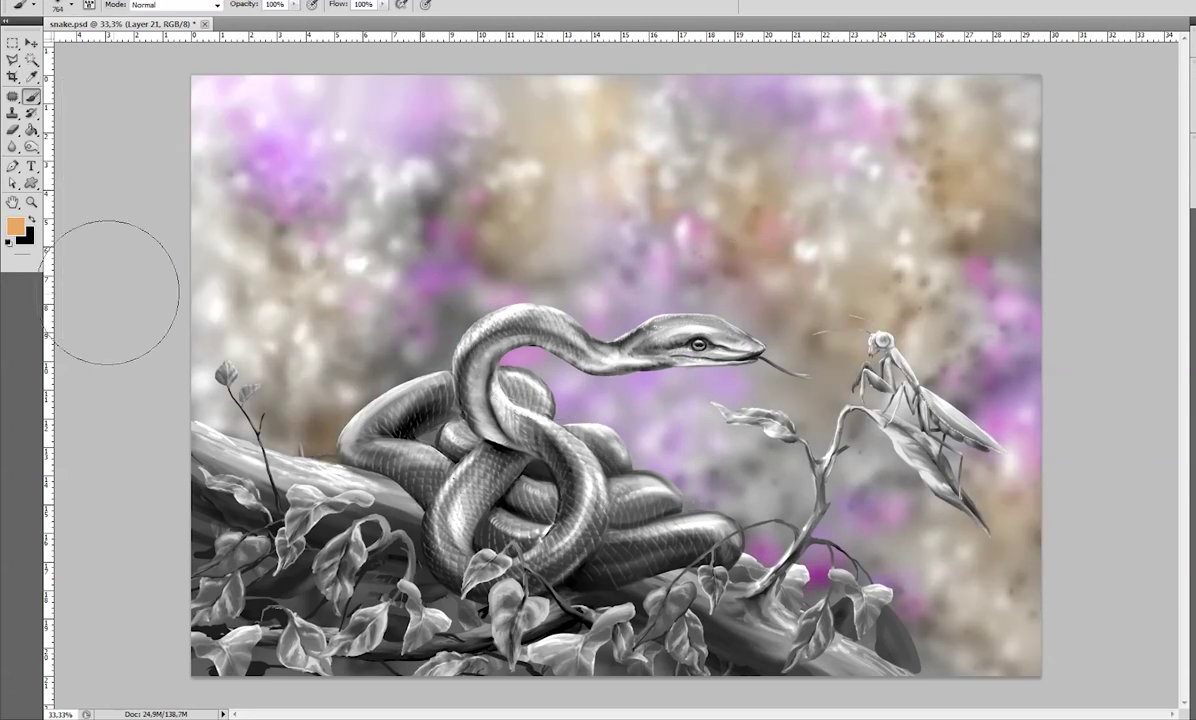
Paint light and darker green across the upper background and around the mantis leaf.
click(15, 227)
click(277, 250)
click(408, 107)
mouse_move(470, 140)
mouse_down()
mouse_move(320, 293)
mouse_move(800, 80)
mouse_move(972, 462)
mouse_move(890, 620)
mouse_up()
click(15, 227)
click(200, 150)
click(402, 107)
mouse_move(645, 95)
mouse_down()
mouse_move(698, 133)
mouse_move(655, 150)
mouse_up()
drag(810, 205, 812, 315)
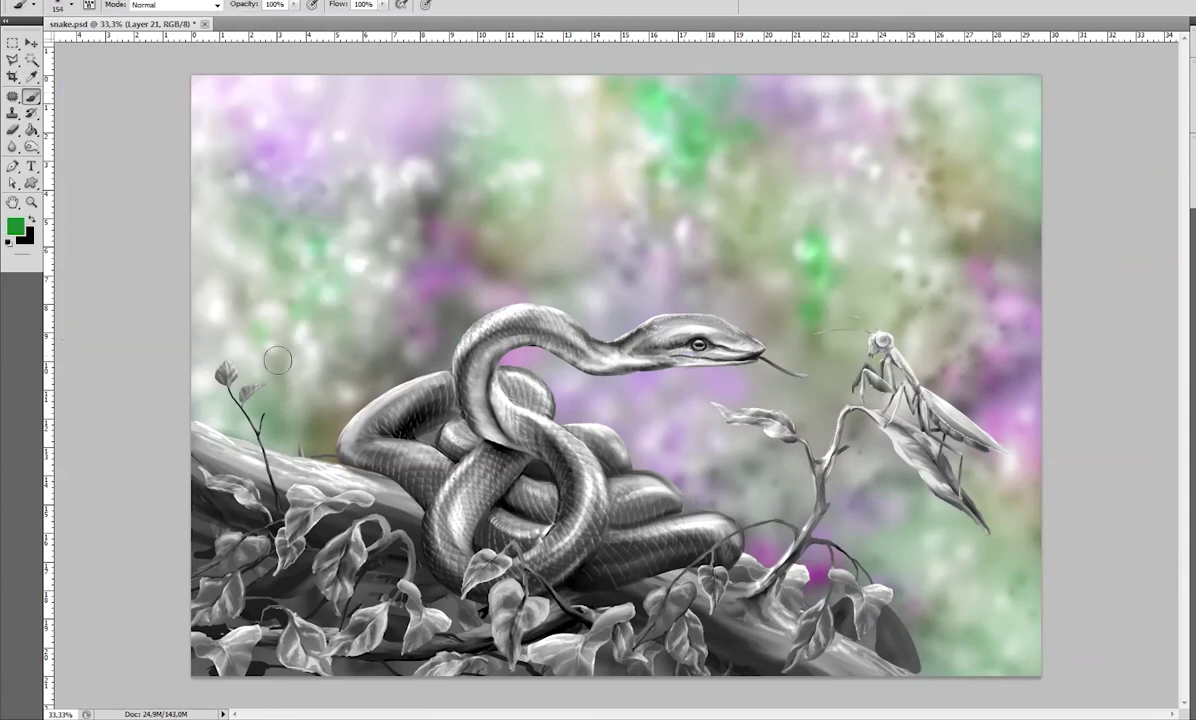
mouse_move(277, 360)
mouse_down()
mouse_move(240, 307)
mouse_move(232, 133)
mouse_up()
mouse_move(800, 150)
mouse_down()
mouse_move(844, 96)
mouse_move(960, 200)
mouse_up()
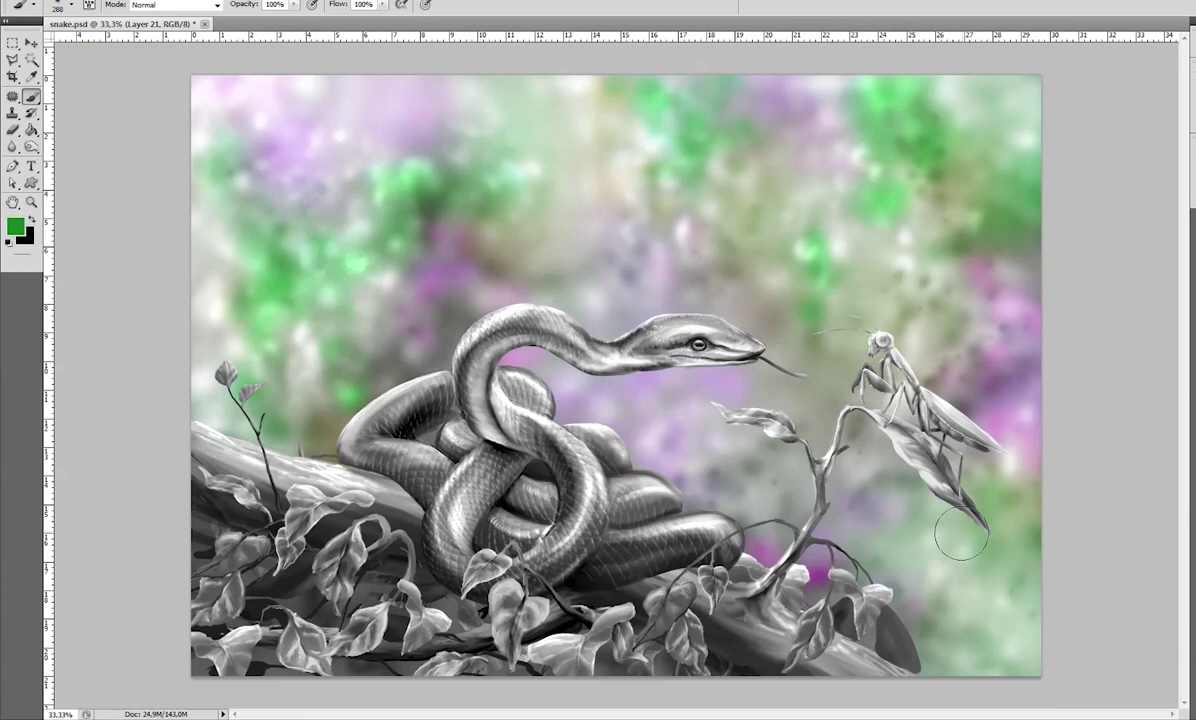
drag(961, 537, 925, 590)
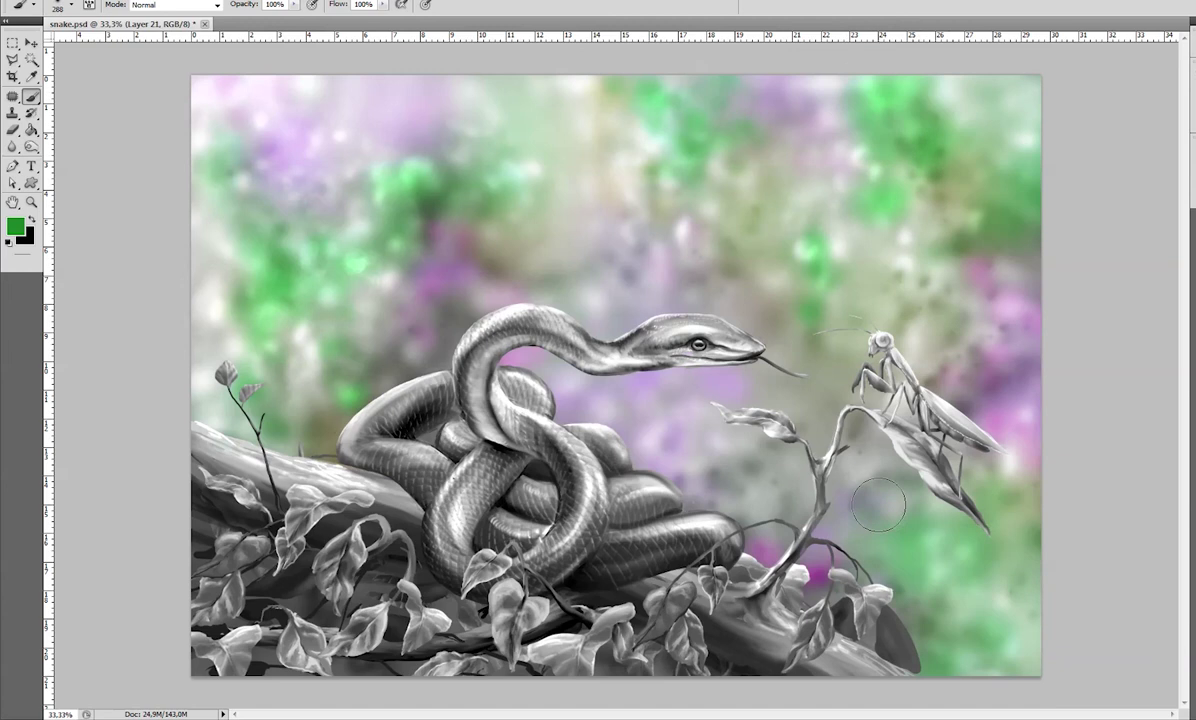
Add blue-teal and light cyan strokes above the coils and across the upper-left background.
click(15, 227)
right_click(494, 307)
drag(400, 250, 492, 240)
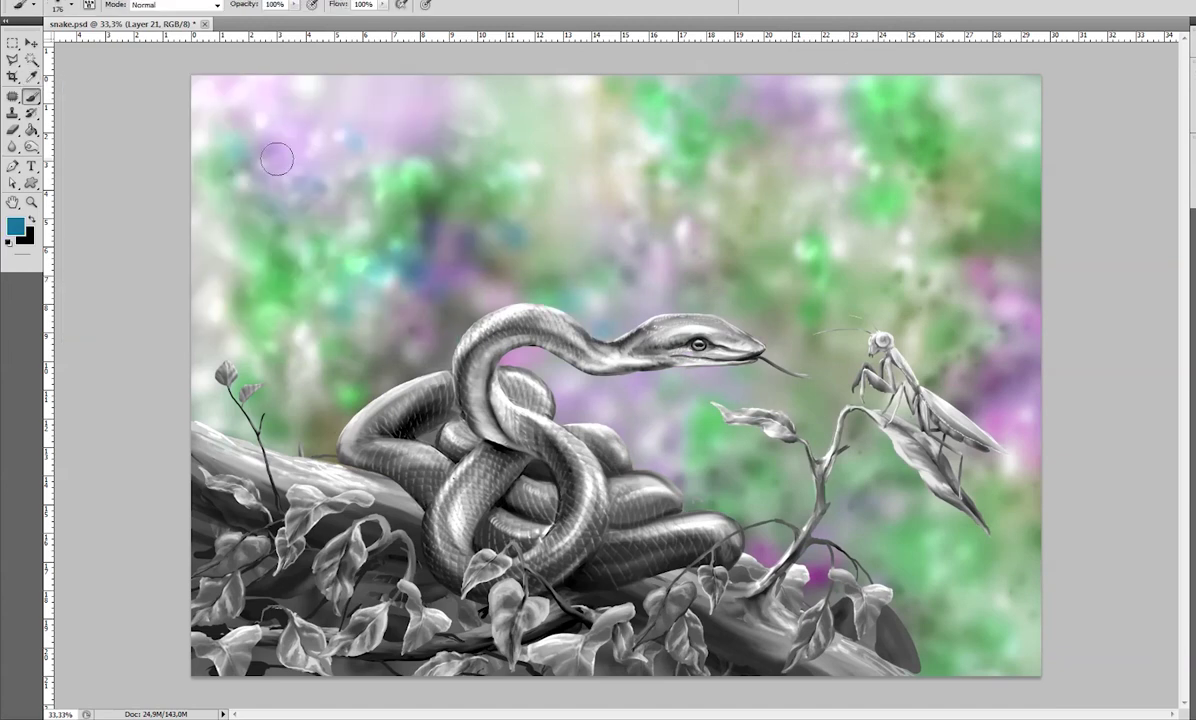
drag(277, 158, 280, 95)
drag(740, 310, 647, 85)
right_click(948, 425)
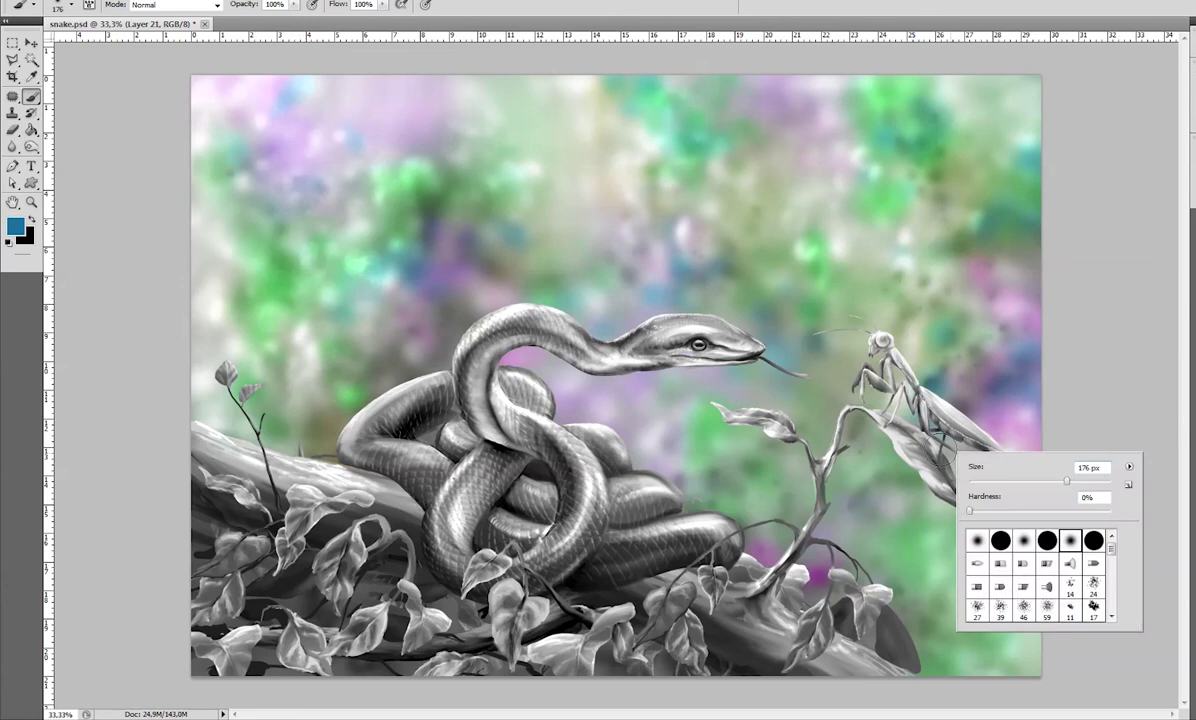
click(15, 227)
click(408, 107)
drag(384, 100, 270, 80)
drag(210, 140, 389, 276)
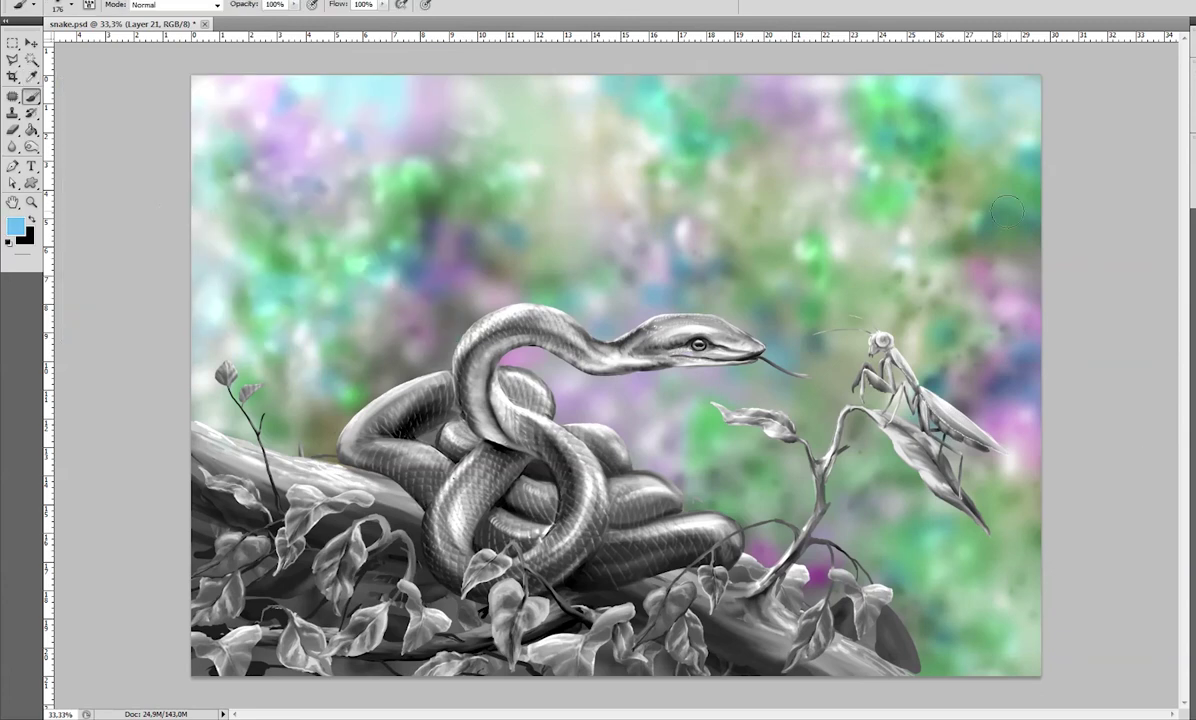
drag(780, 325, 725, 220)
Sweep soft orange through the upper-middle background and blur the painted colours.
click(15, 227)
click(443, 107)
drag(930, 380, 420, 90)
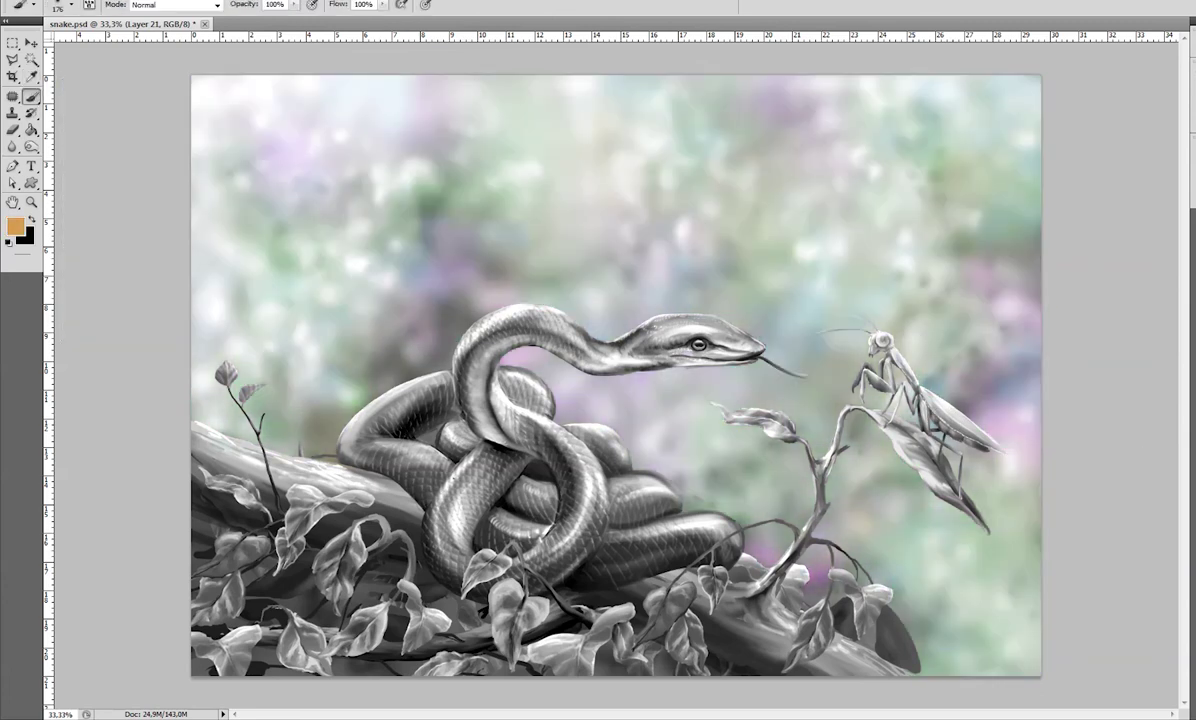
click(150, 150)
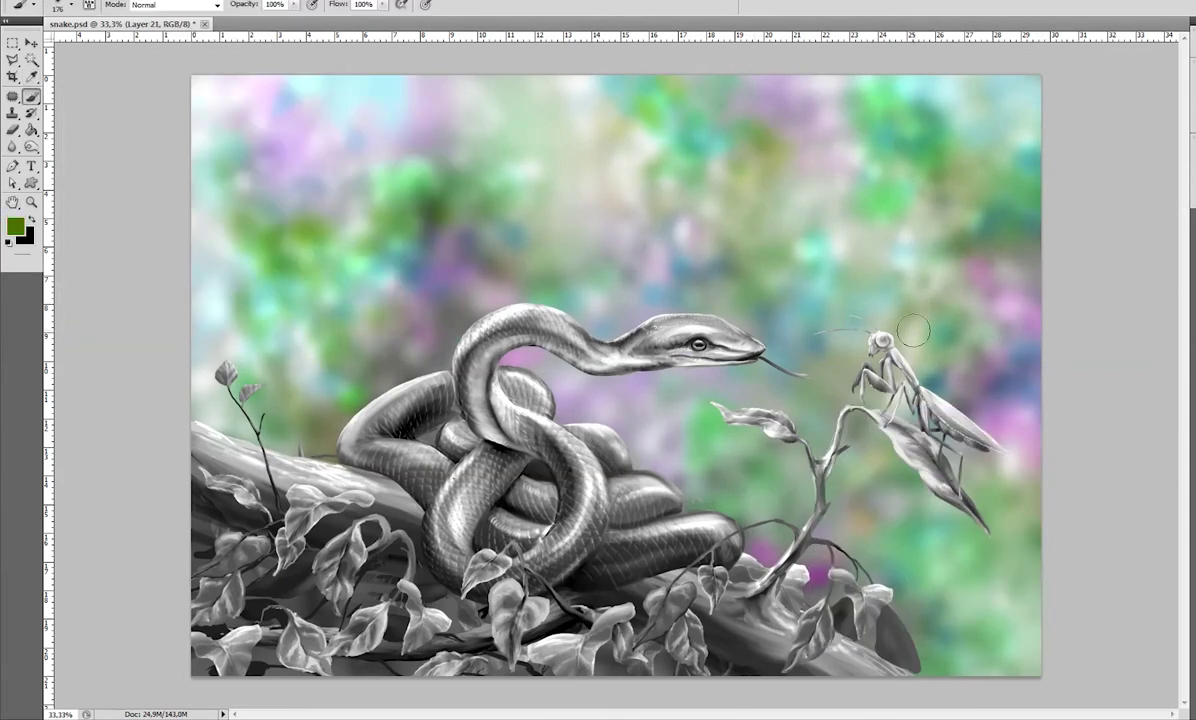
Add green around the mantis, darken behind the head, and brush magenta and purple near the snake.
drag(908, 259, 648, 414)
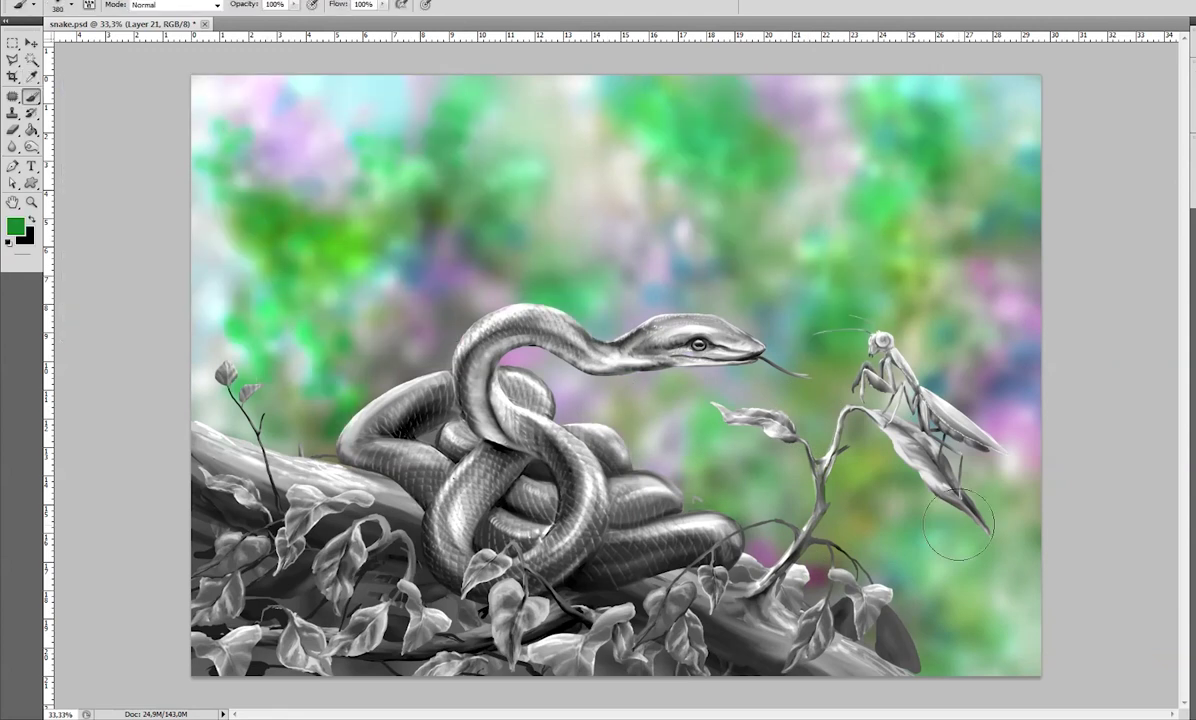
drag(958, 527, 702, 412)
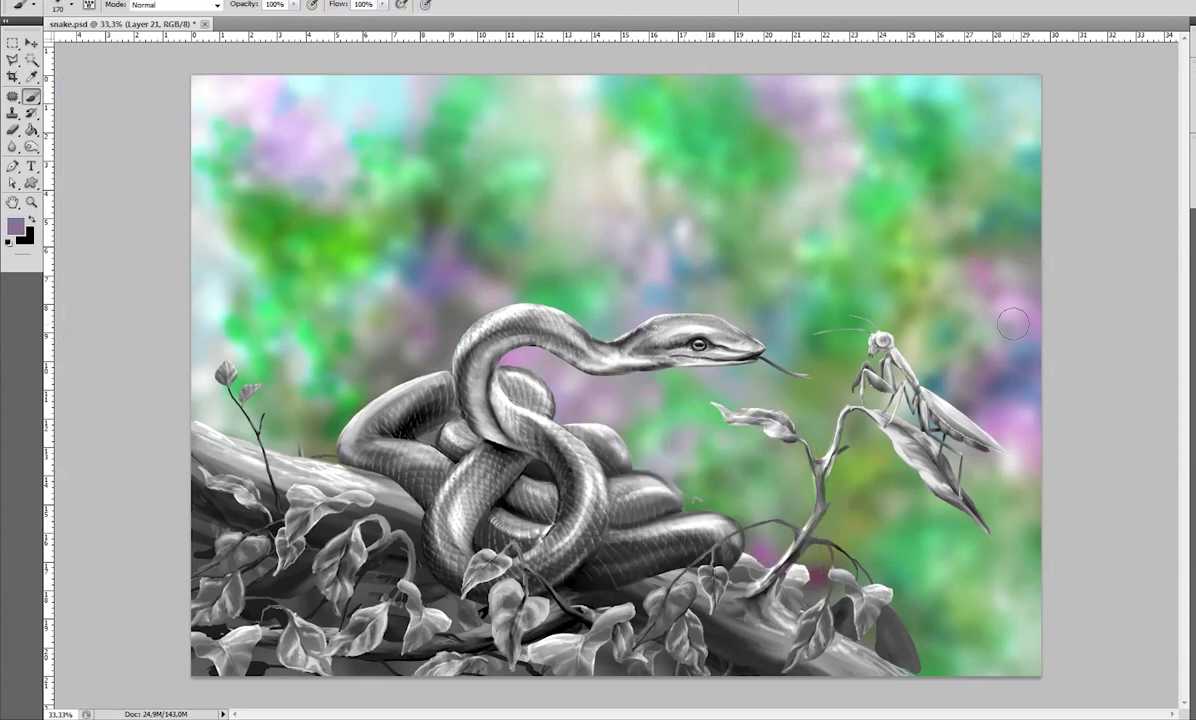
mouse_move(578, 403)
mouse_down()
mouse_move(780, 224)
mouse_move(1051, 388)
mouse_up()
drag(789, 127, 376, 264)
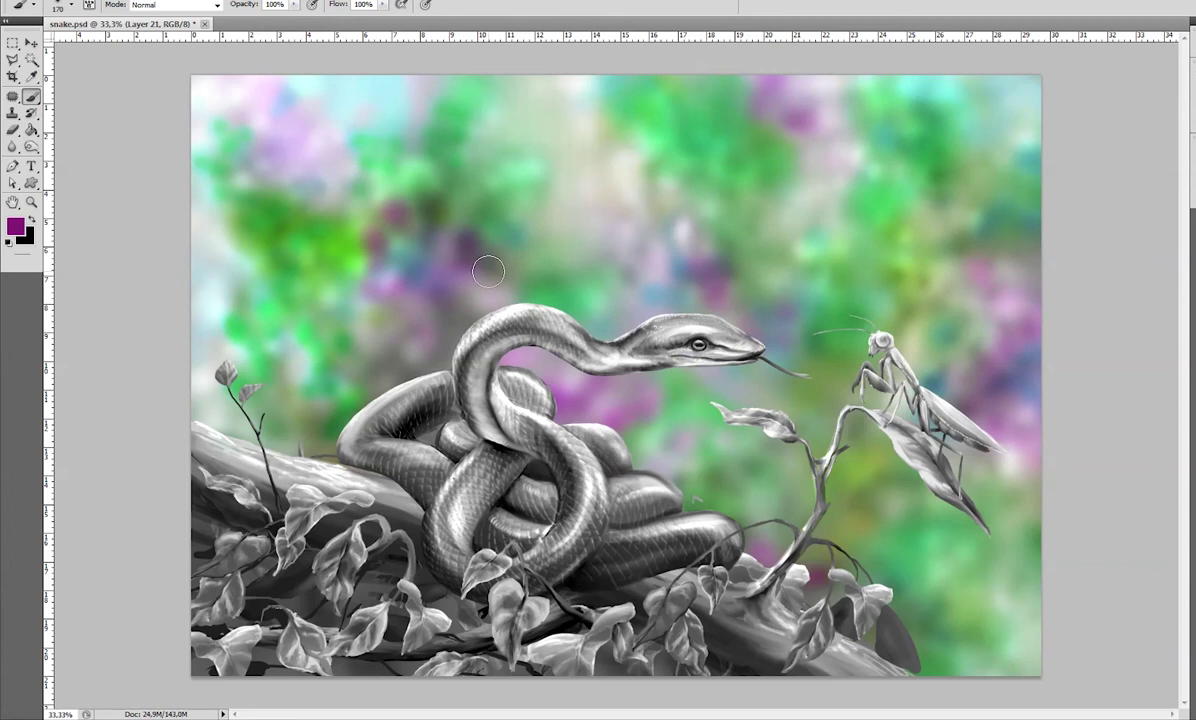
Mute the whole background with a very large soft brush and tint the foreground leaves bright green.
right_click(584, 340)
drag(620, 349, 700, 349)
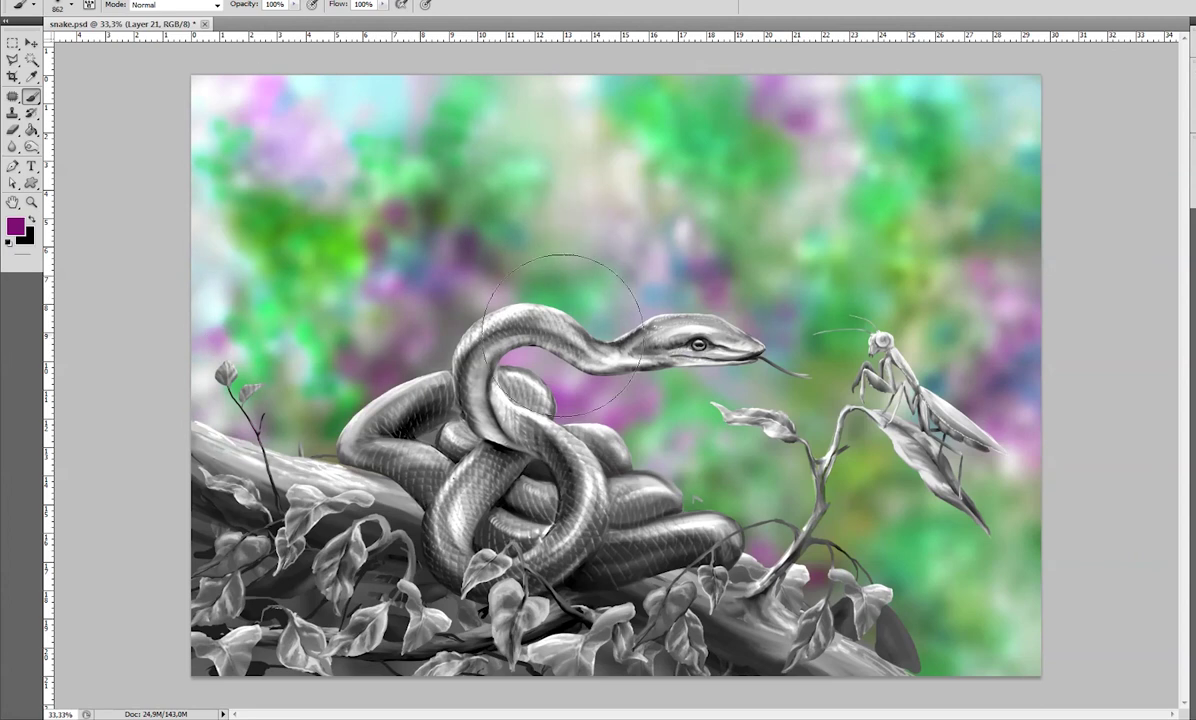
drag(226, 38, 226, 38)
mouse_move(640, 213)
mouse_down()
mouse_move(1068, 480)
mouse_move(542, 180)
mouse_up()
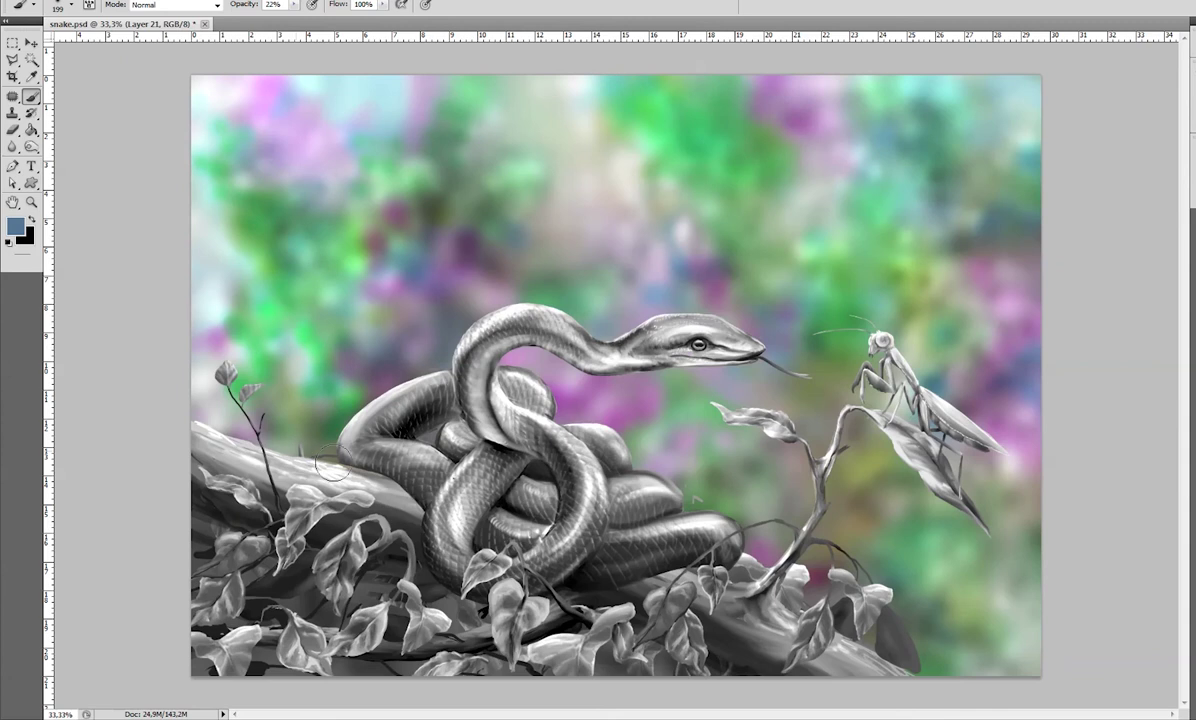
click(15, 226)
click(483, 107)
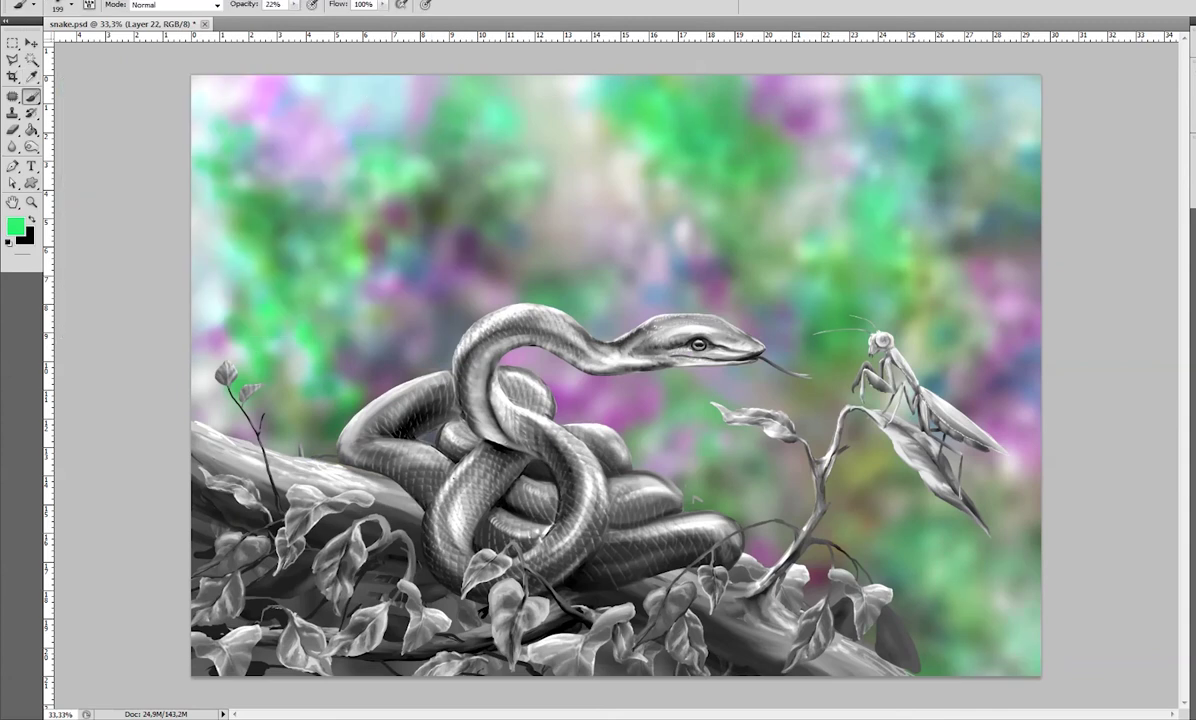
mouse_move(375, 495)
mouse_down()
mouse_move(480, 600)
mouse_move(790, 590)
mouse_up()
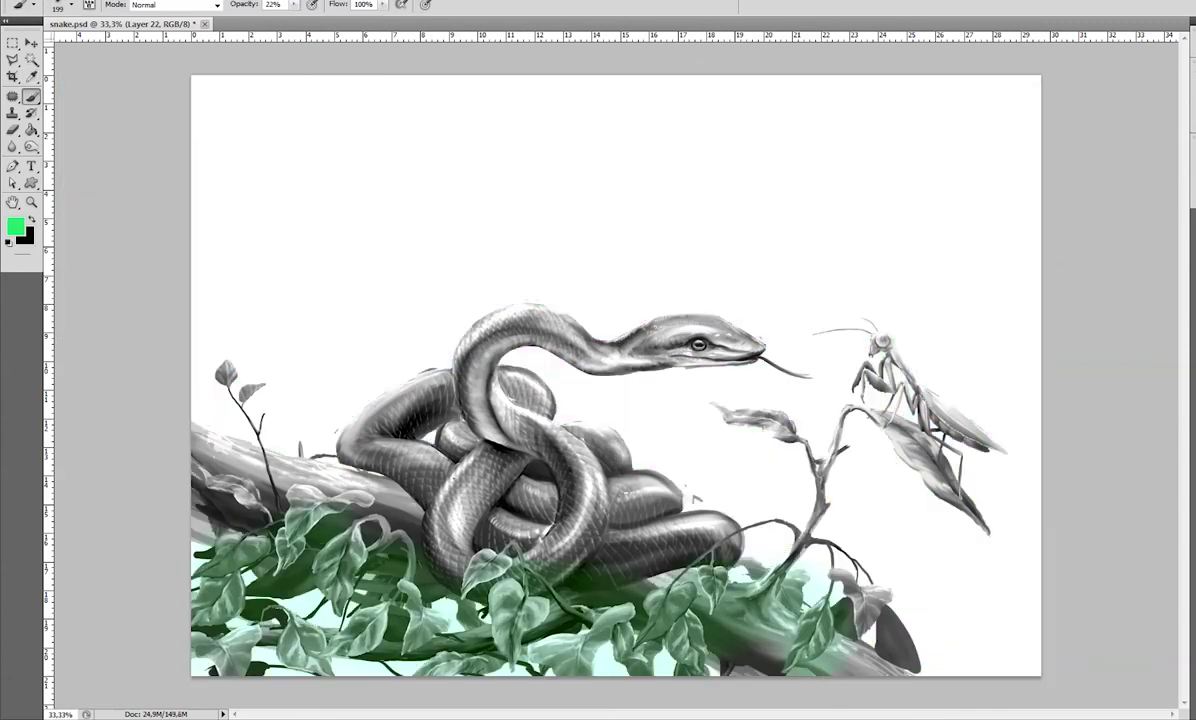
Select the white background area by colour and paint green over the snake's coils.
key(w)
click(465, 235)
key(Delete)
key(b)
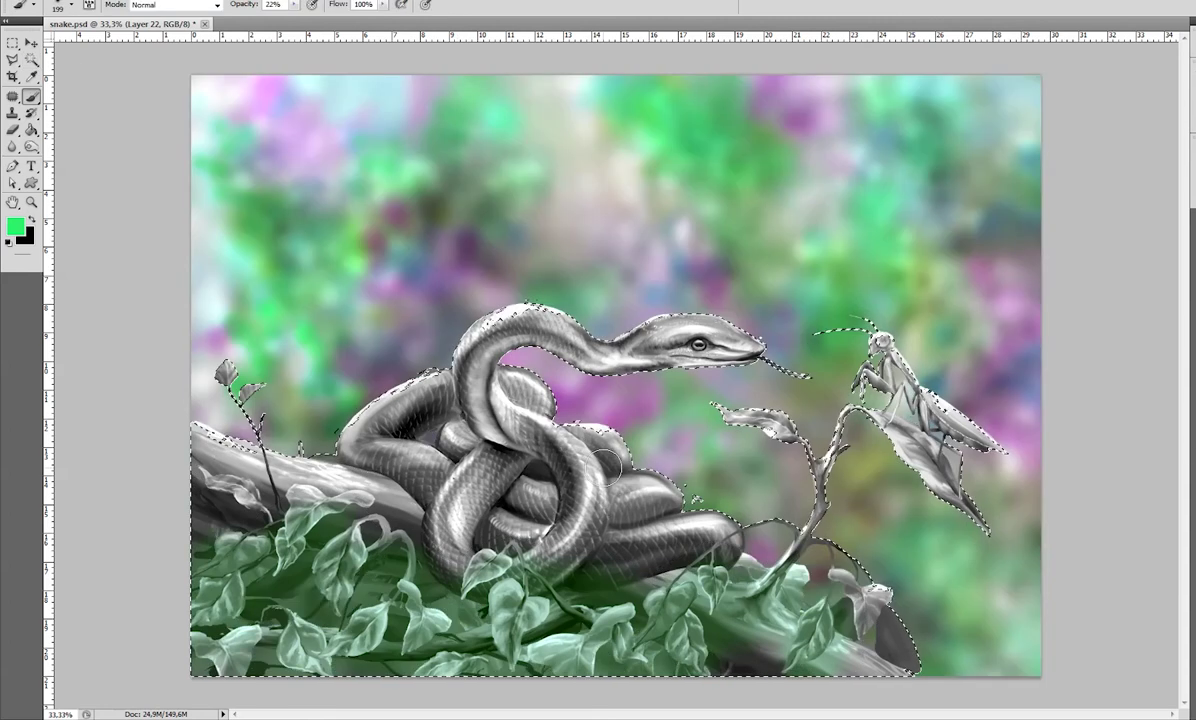
mouse_move(560, 430)
mouse_down()
mouse_move(590, 470)
mouse_move(894, 707)
mouse_up()
Sample a light green, then set an orange foreground colour and resize the brush.
key(i)
click(934, 267)
click(15, 228)
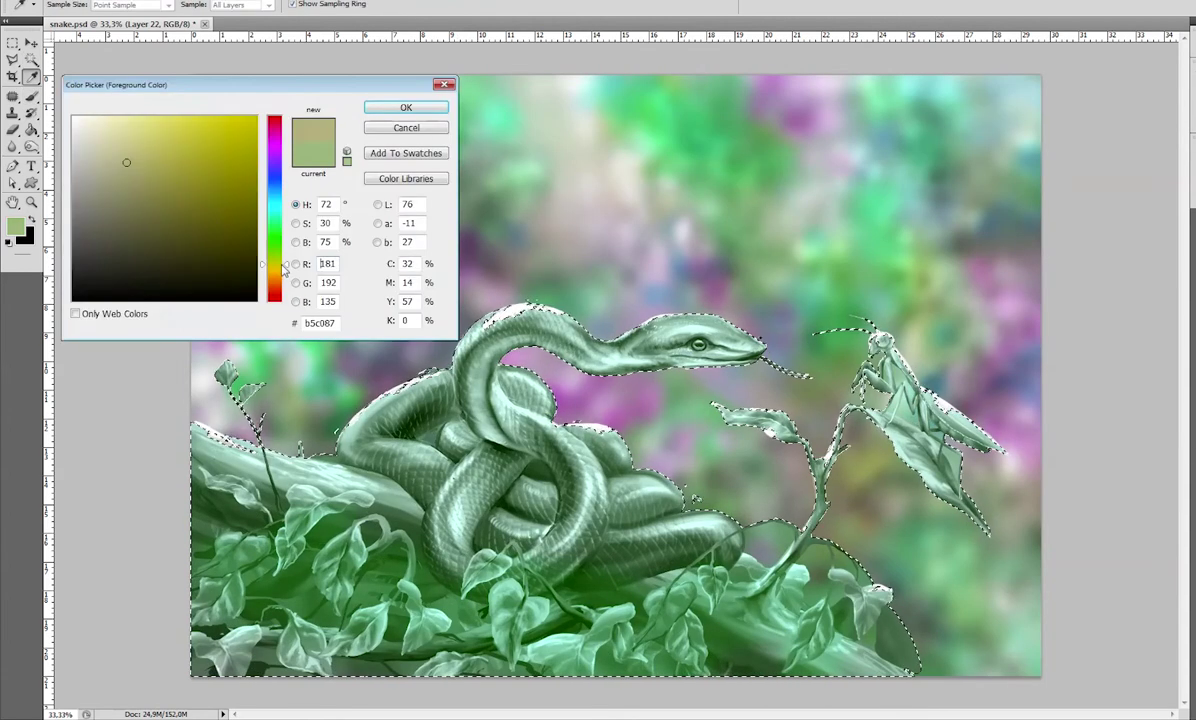
click(165, 137)
click(406, 107)
key(b)
right_click(334, 395)
drag(200, 430, 400, 490)
right_click(513, 448)
Paint beige-orange along the branch and brown on the plant stem, then touch up with beige.
drag(580, 560, 860, 640)
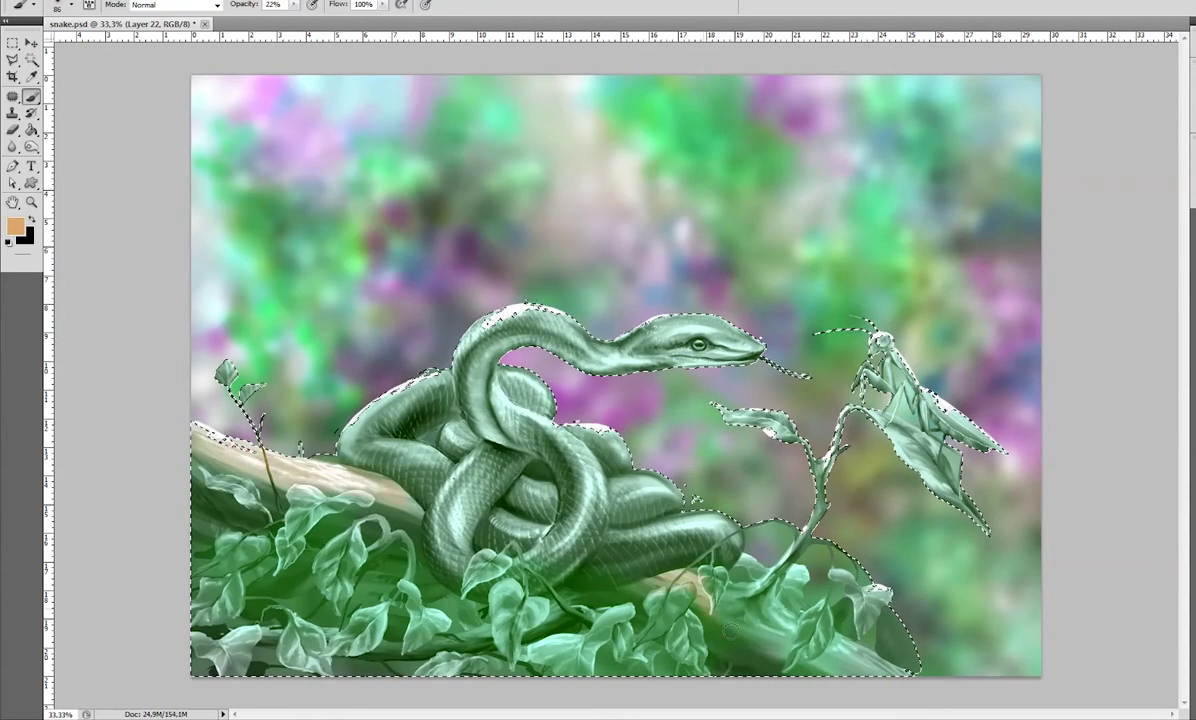
drag(840, 520, 822, 440)
right_click(515, 535)
click(545, 612)
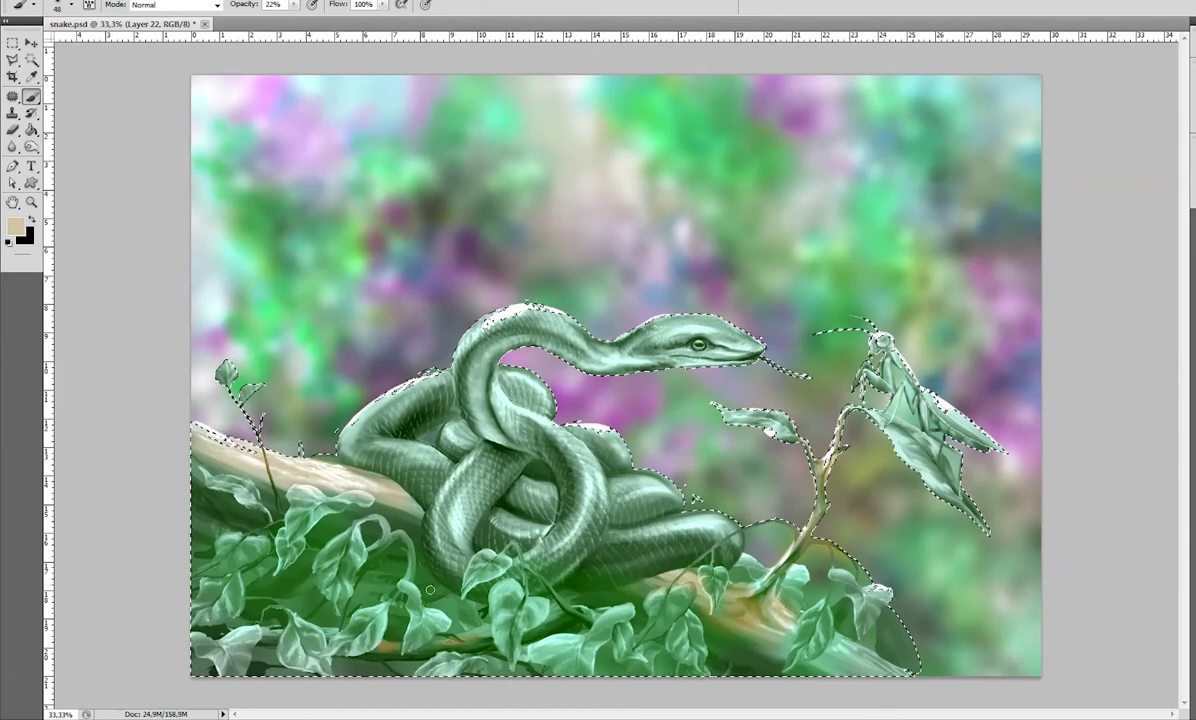
drag(763, 615, 826, 595)
key(e)
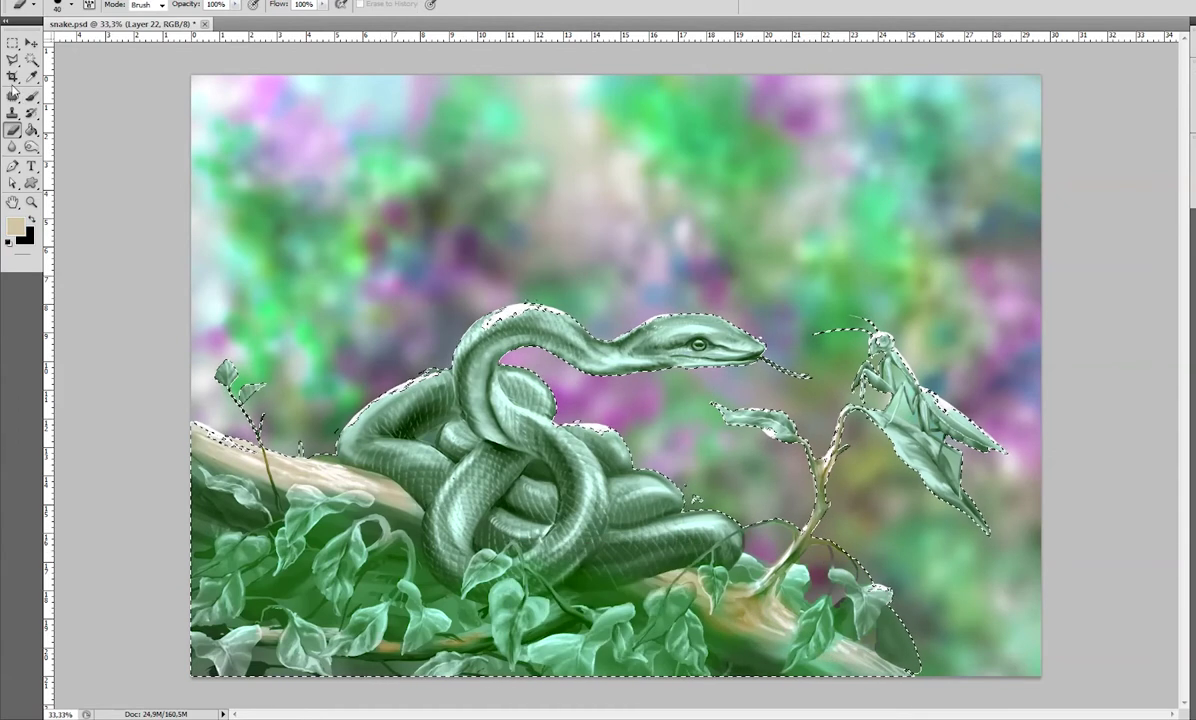
Choose a brown foreground colour for the branch and reposition the view.
key(i)
click(15, 228)
click(200, 208)
click(406, 107)
key(b)
scroll(493, 462, up, 3)
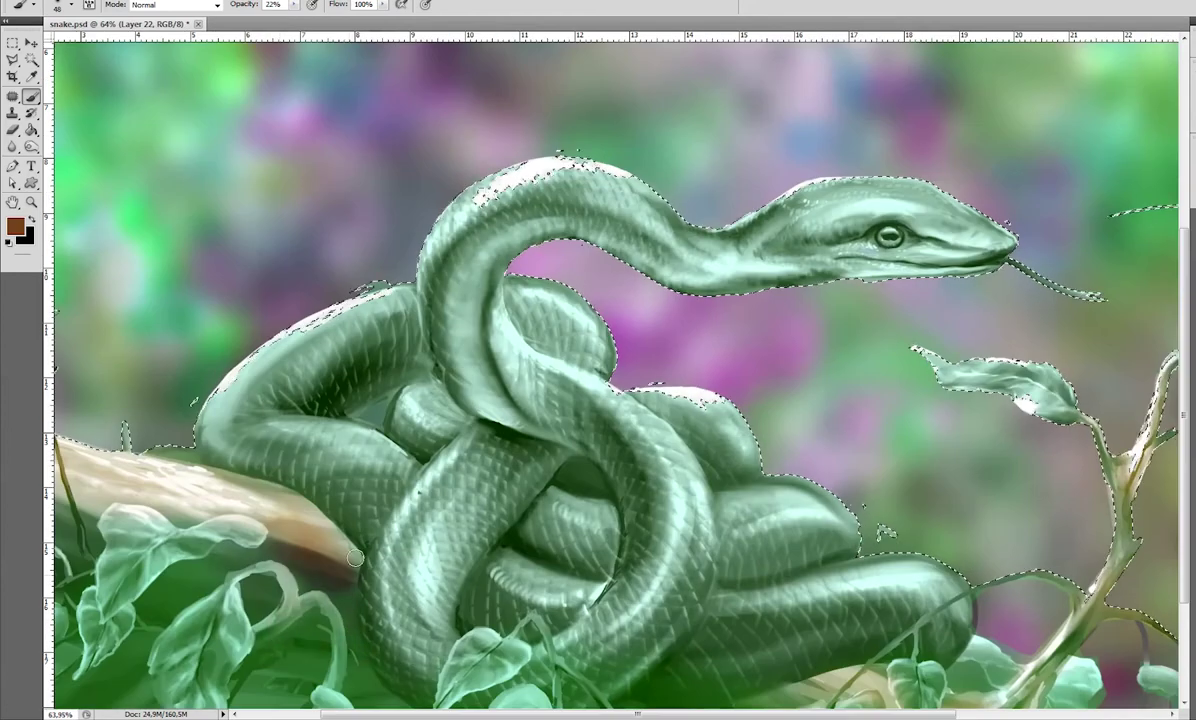
scroll(255, 606, left, 5)
scroll(255, 606, down, 1)
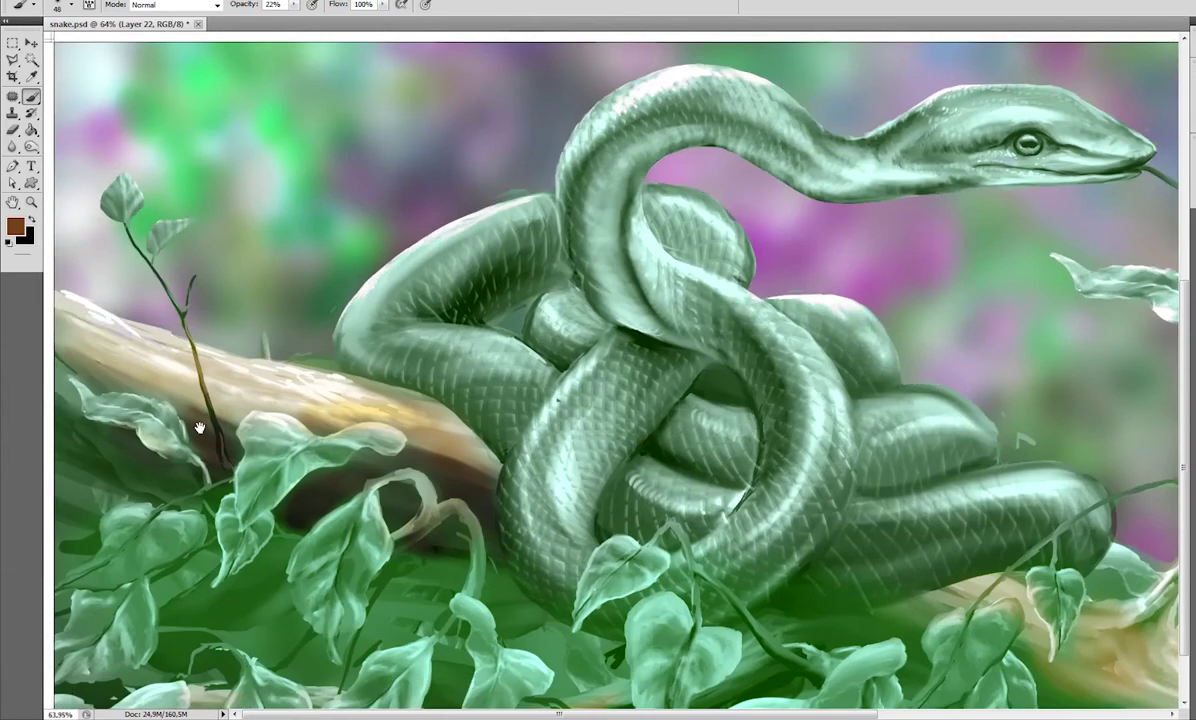
scroll(400, 400, right, 12)
scroll(400, 400, down, 3)
Raise brush opacity to 85% and paint the branch below the mantis brown.
key(8)
key(5)
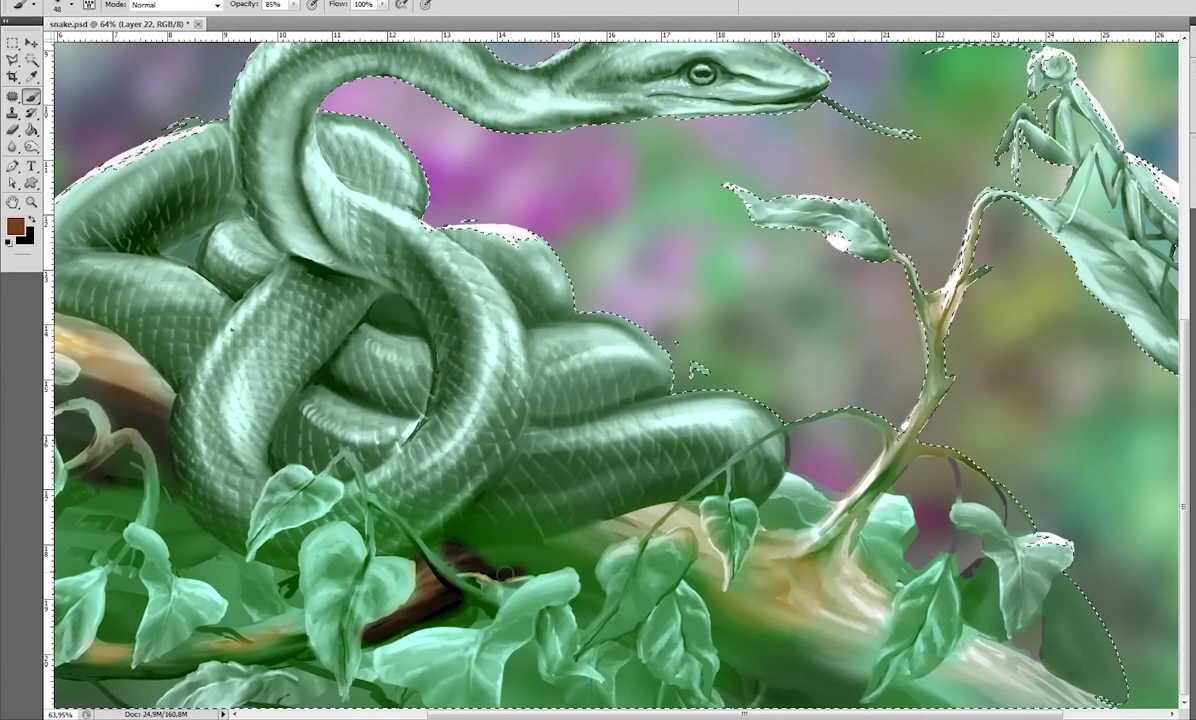
drag(740, 652, 700, 560)
mouse_move(795, 610)
mouse_down()
mouse_move(840, 655)
mouse_move(940, 630)
mouse_up()
right_click(910, 545)
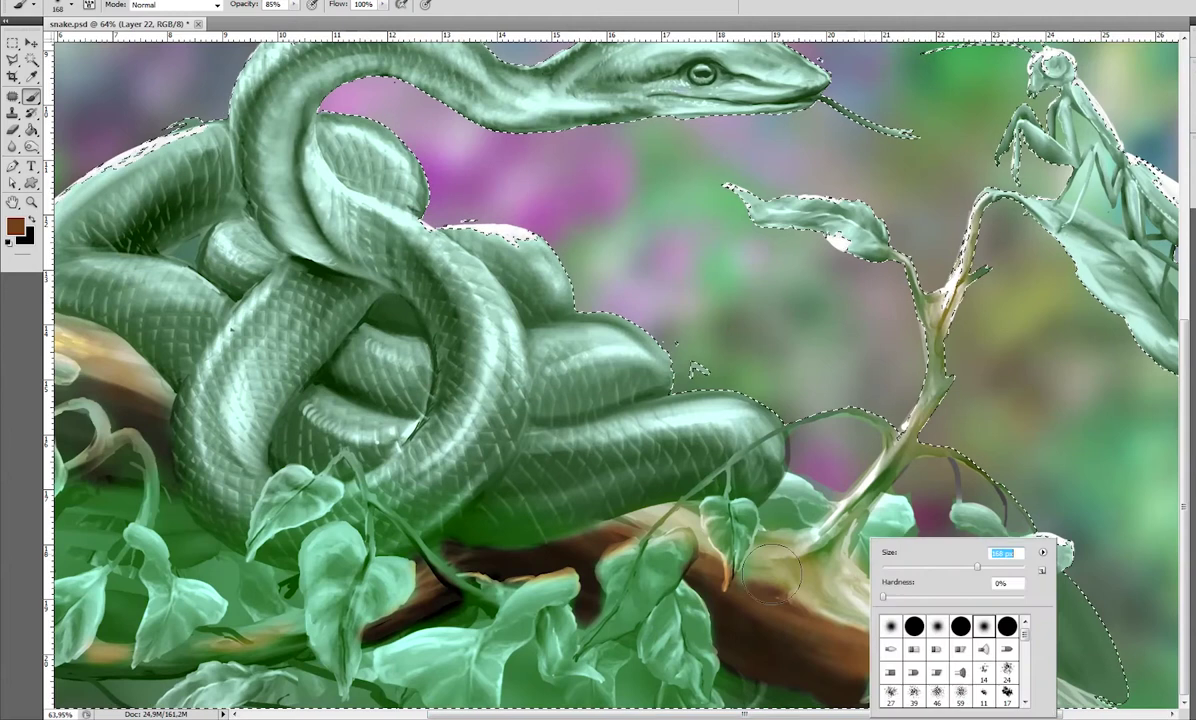
key(Return)
Darken the vine and stem with brown, then add tan highlights at the branch junction.
drag(900, 430, 770, 470)
drag(890, 270, 870, 400)
right_click(825, 462)
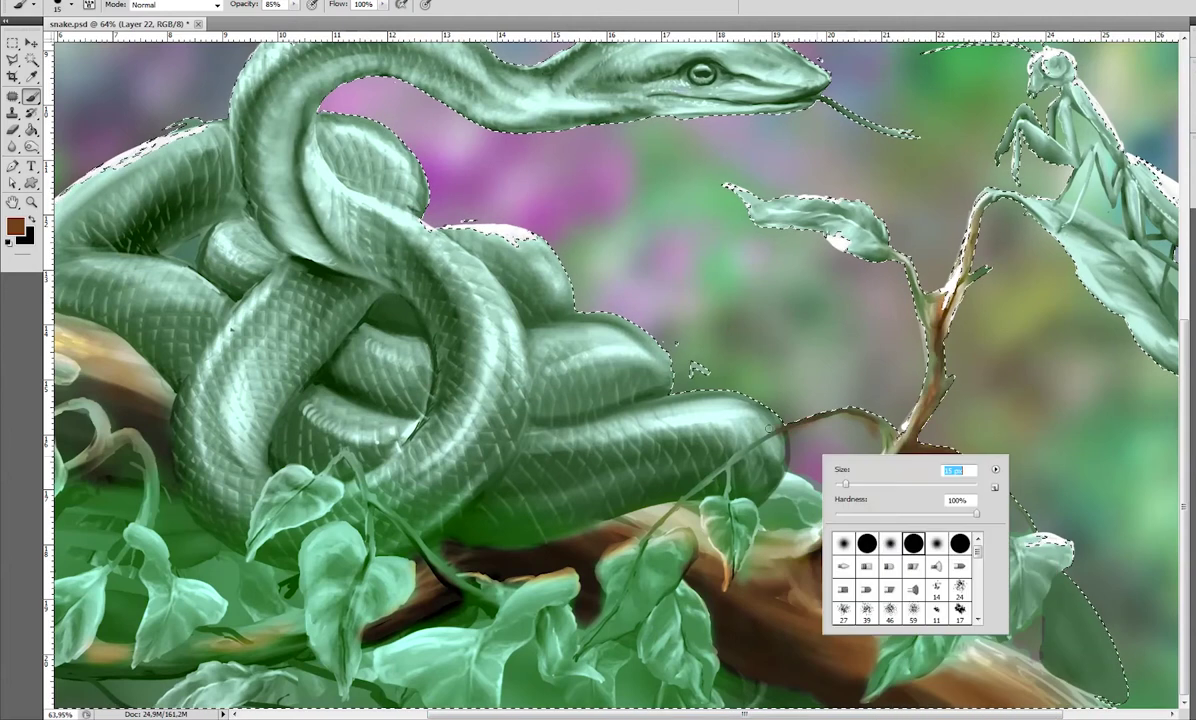
key(Return)
alt+click(696, 364)
scroll(696, 364, up, 5)
drag(950, 555, 778, 382)
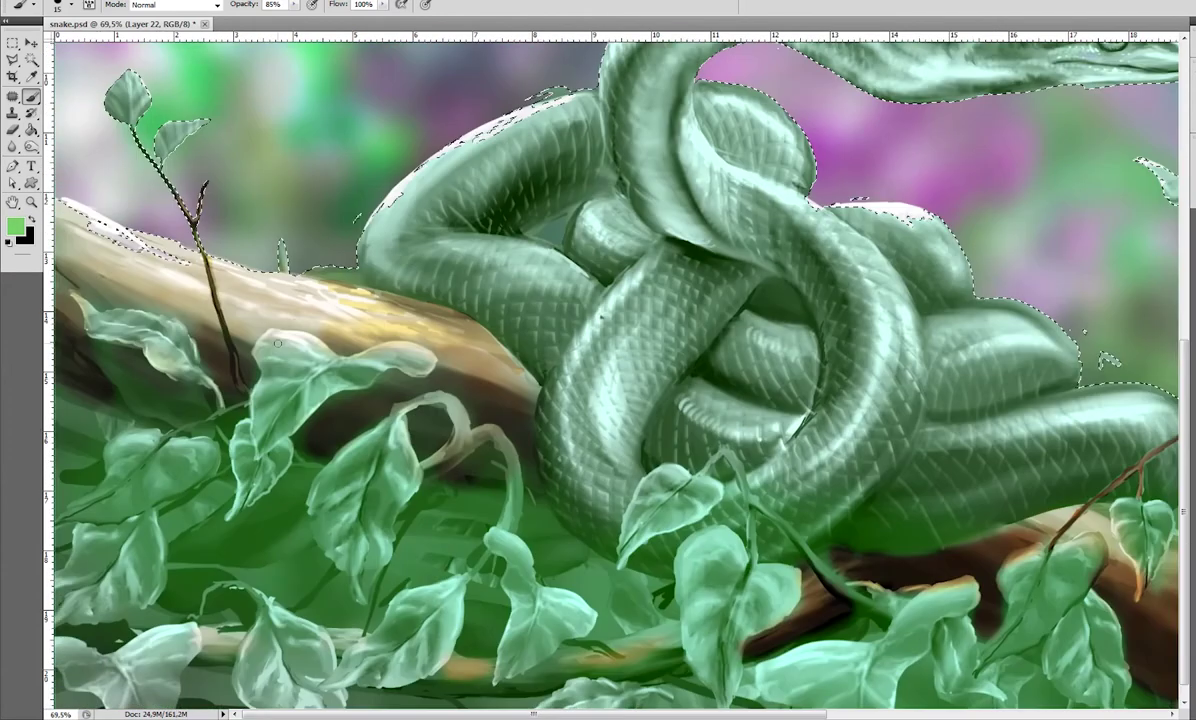
Pick a yellow-green and paint the central, left and top-left leaves with it.
click(15, 227)
drag(274, 244, 285, 268)
key(Return)
key(b)
mouse_move(268, 340)
mouse_down()
mouse_move(285, 358)
mouse_move(265, 420)
mouse_move(361, 372)
mouse_move(430, 360)
mouse_up()
drag(80, 305, 200, 365)
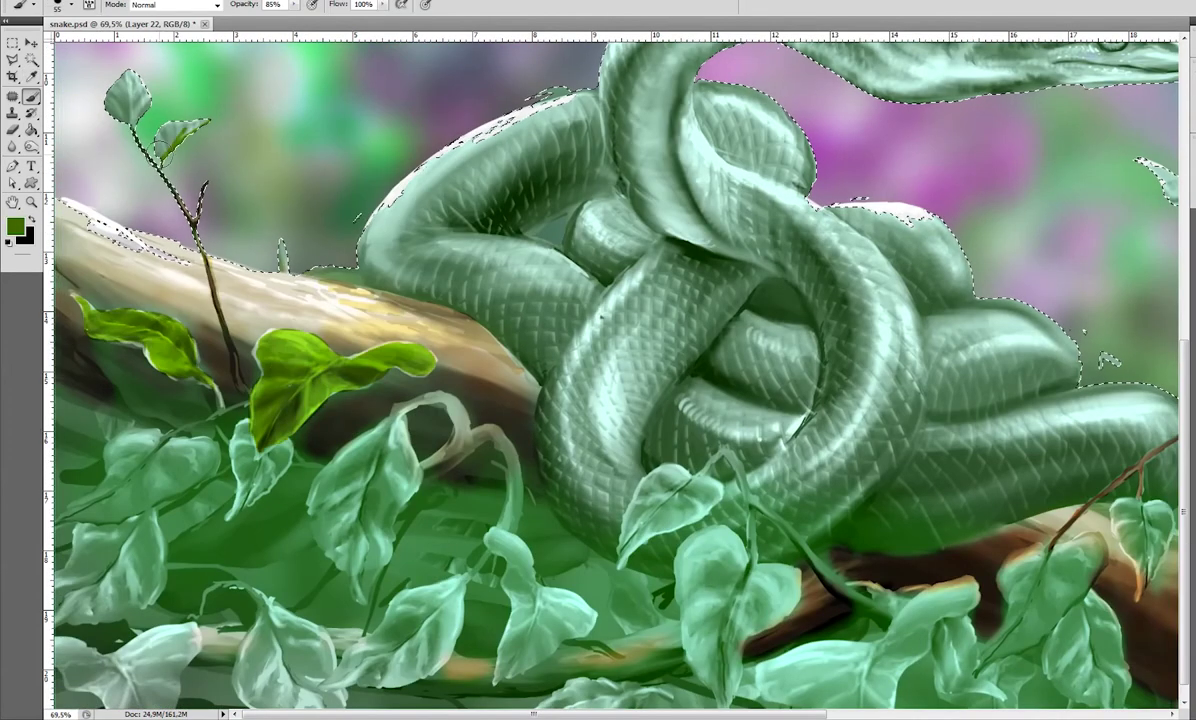
drag(110, 75, 140, 110)
drag(320, 490, 350, 520)
Paint the central, lower and near-centre leaves yellow-green.
drag(320, 440, 335, 560)
drag(365, 400, 370, 545)
mouse_move(475, 500)
mouse_down()
mouse_move(490, 585)
mouse_move(555, 630)
mouse_up()
scroll(515, 512, down, 1)
drag(1030, 540, 1050, 590)
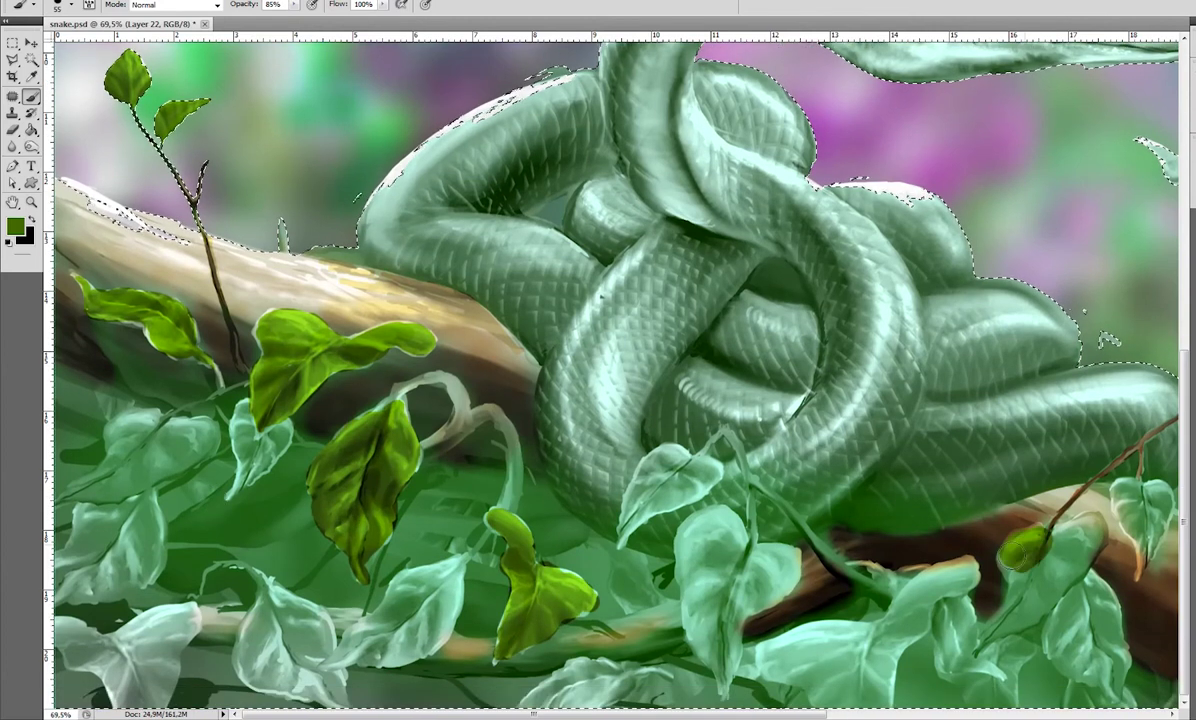
drag(990, 620, 1080, 532)
drag(640, 455, 675, 480)
drag(620, 425, 600, 505)
Colour the bottom leaves, the leaf under the mantis and lower-right leaves green, adding darker shading.
scroll(600, 500, right, 5)
drag(600, 595, 530, 640)
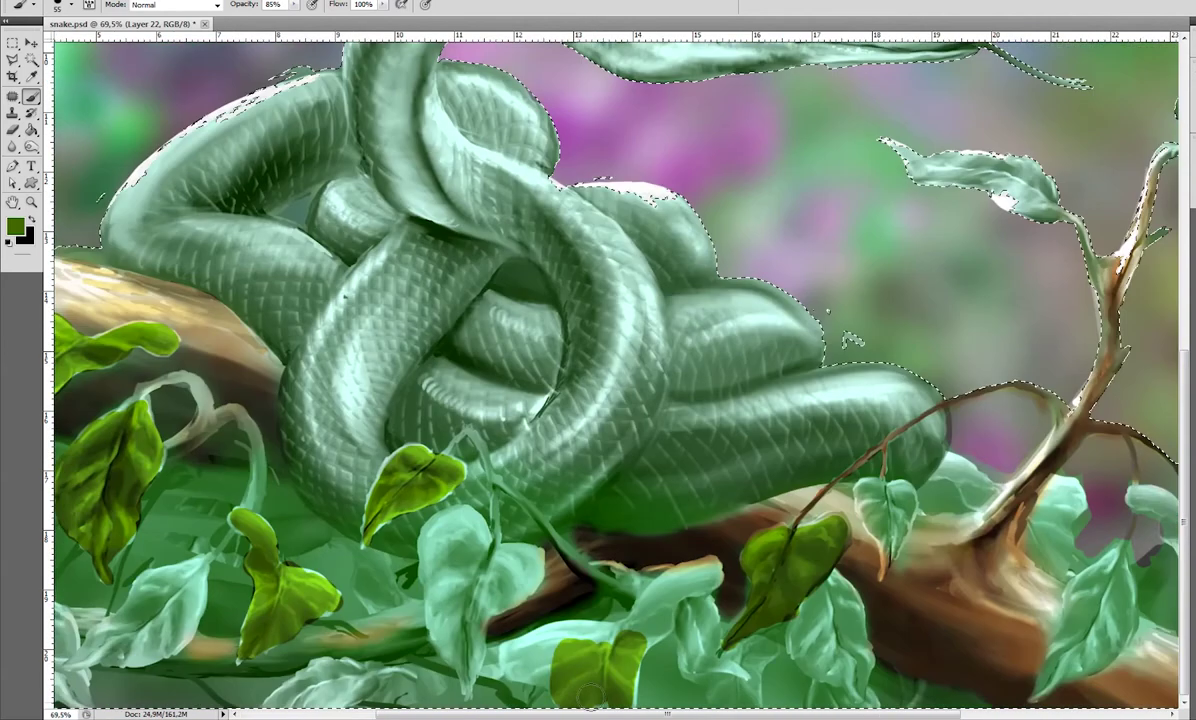
mouse_move(475, 595)
mouse_down()
mouse_move(548, 650)
mouse_move(660, 540)
mouse_up()
scroll(650, 400, right, 7)
mouse_move(940, 180)
mouse_down()
mouse_move(975, 260)
mouse_move(1100, 380)
mouse_up()
drag(900, 172, 858, 152)
mouse_move(815, 495)
mouse_down()
mouse_move(880, 560)
mouse_move(900, 600)
mouse_up()
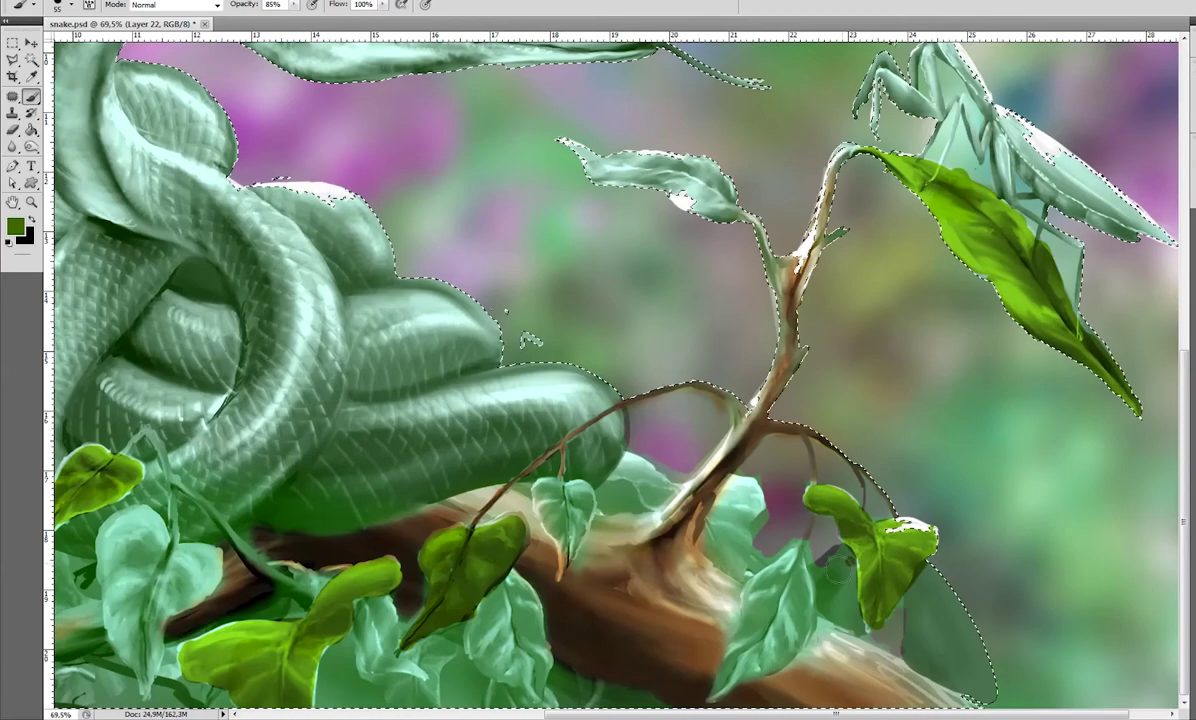
drag(935, 655, 922, 578)
scroll(492, 545, left, 5)
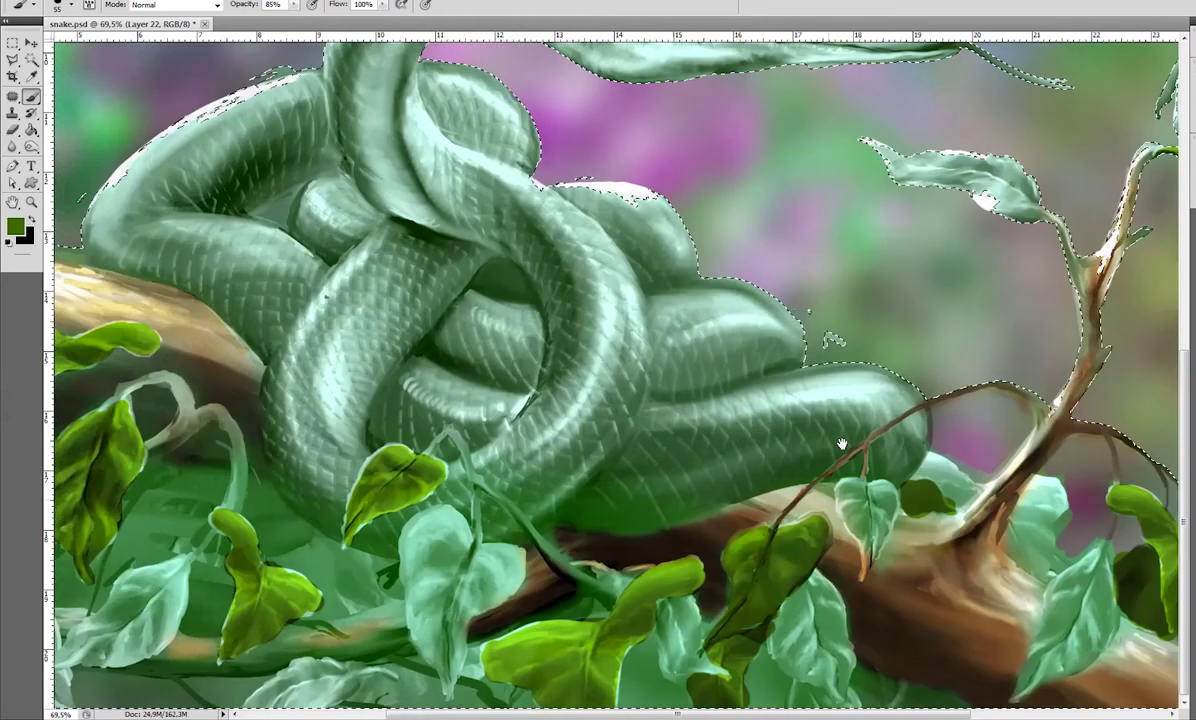
scroll(492, 545, left, 4)
mouse_move(492, 545)
mouse_down()
mouse_move(400, 480)
mouse_move(520, 495)
mouse_up()
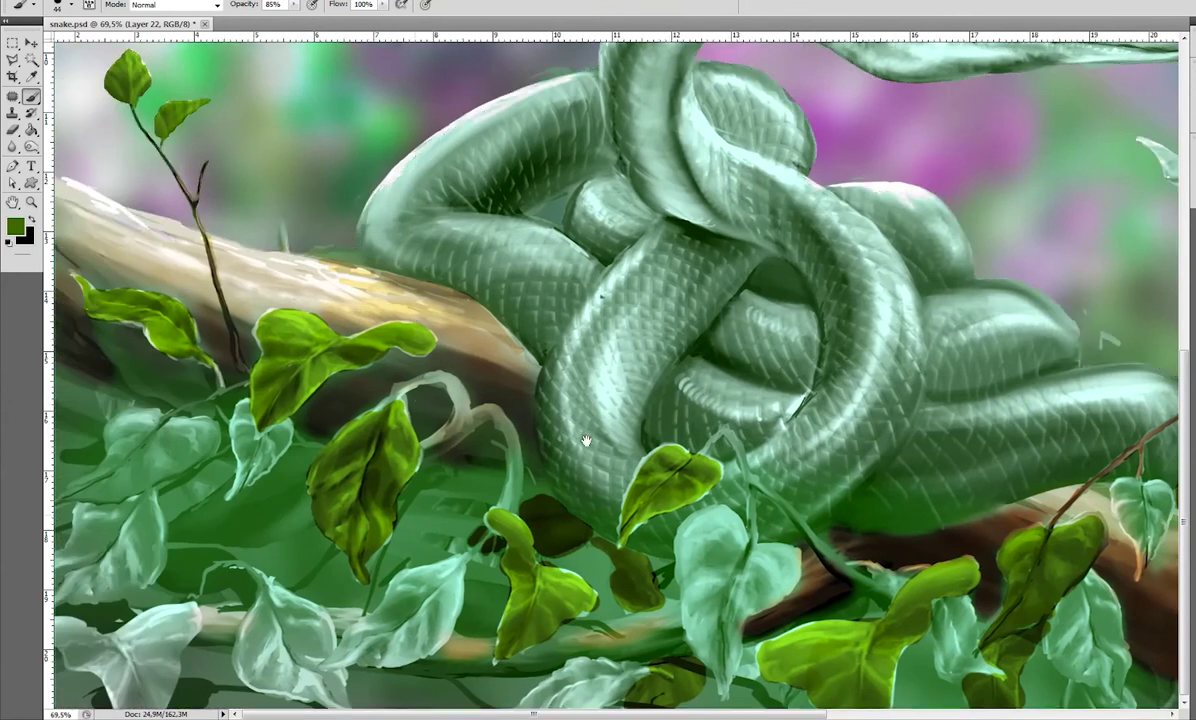
Draw a dark brown stroke under the leaf with an 8 px brush.
alt+click(425, 520)
right_click(382, 445)
double_click(440, 592)
drag(400, 522, 460, 520)
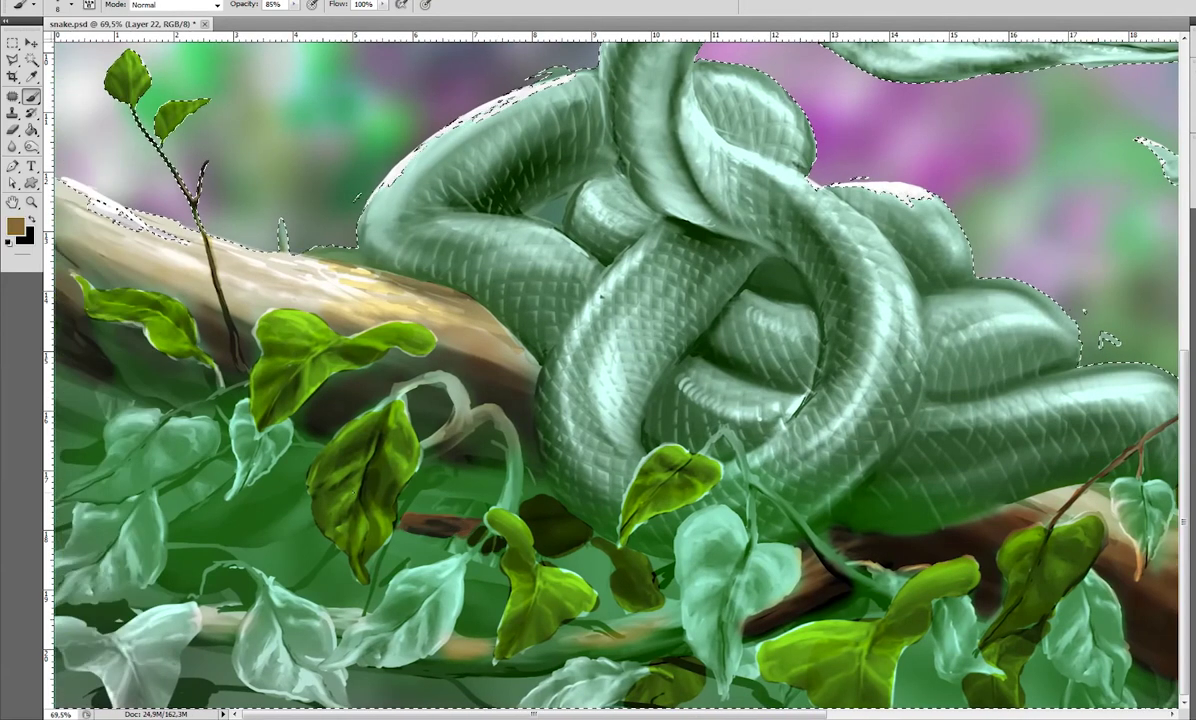
Paint brown and tan highlights along the lower branch.
alt+click(457, 422)
scroll(457, 422, down, 3)
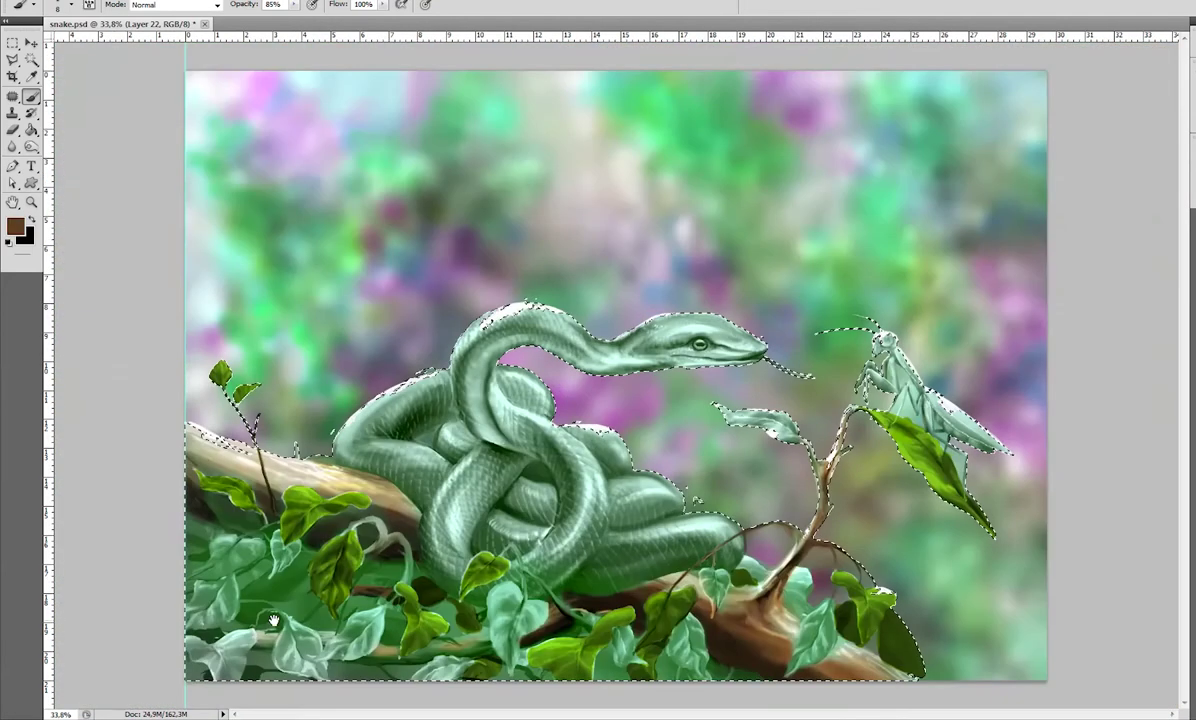
scroll(472, 652, up, 4)
drag(472, 652, 740, 600)
drag(210, 600, 400, 590)
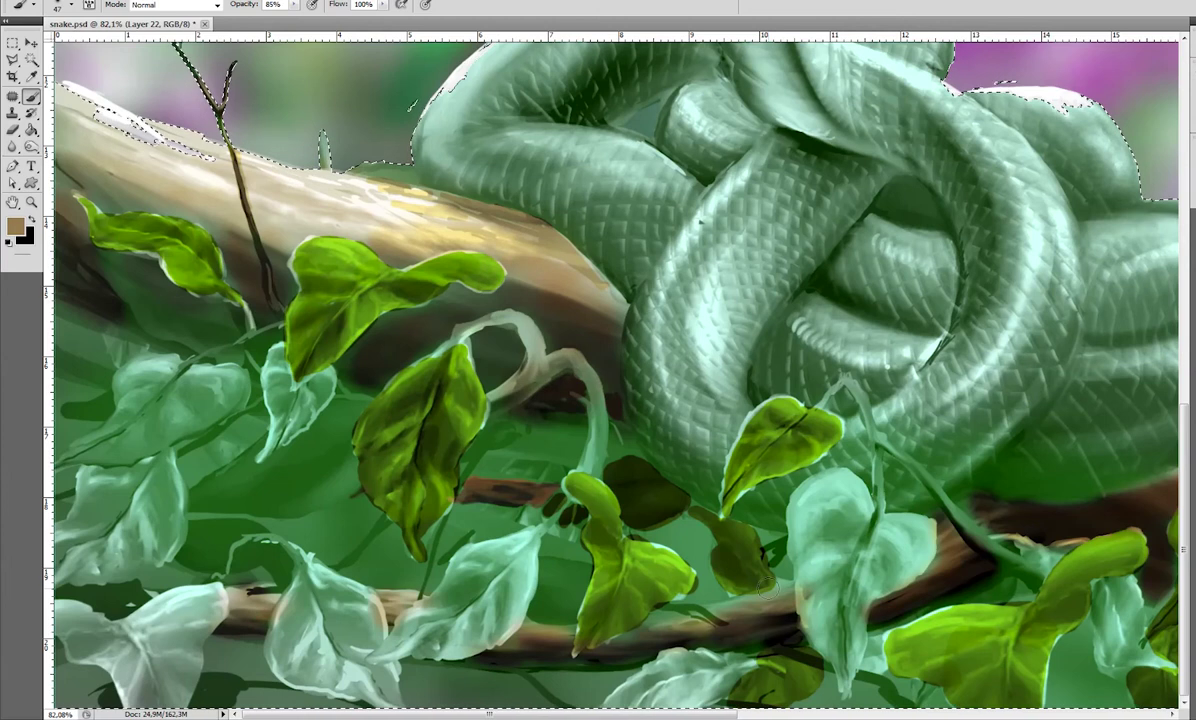
drag(600, 620, 740, 591)
scroll(740, 590, down, 3)
alt+click(587, 213)
Paint bright teal-green highlights over the snake's coils to make them glossier.
scroll(587, 213, up, 2)
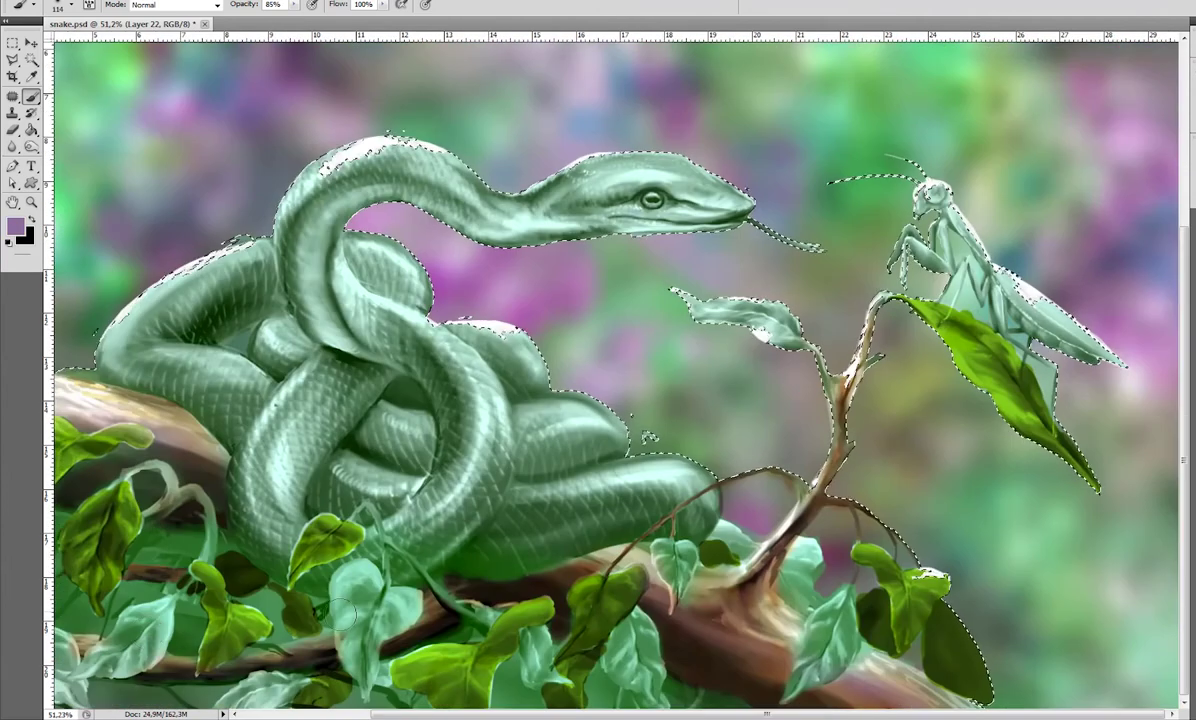
scroll(228, 625, left, 3)
alt+click(1042, 121)
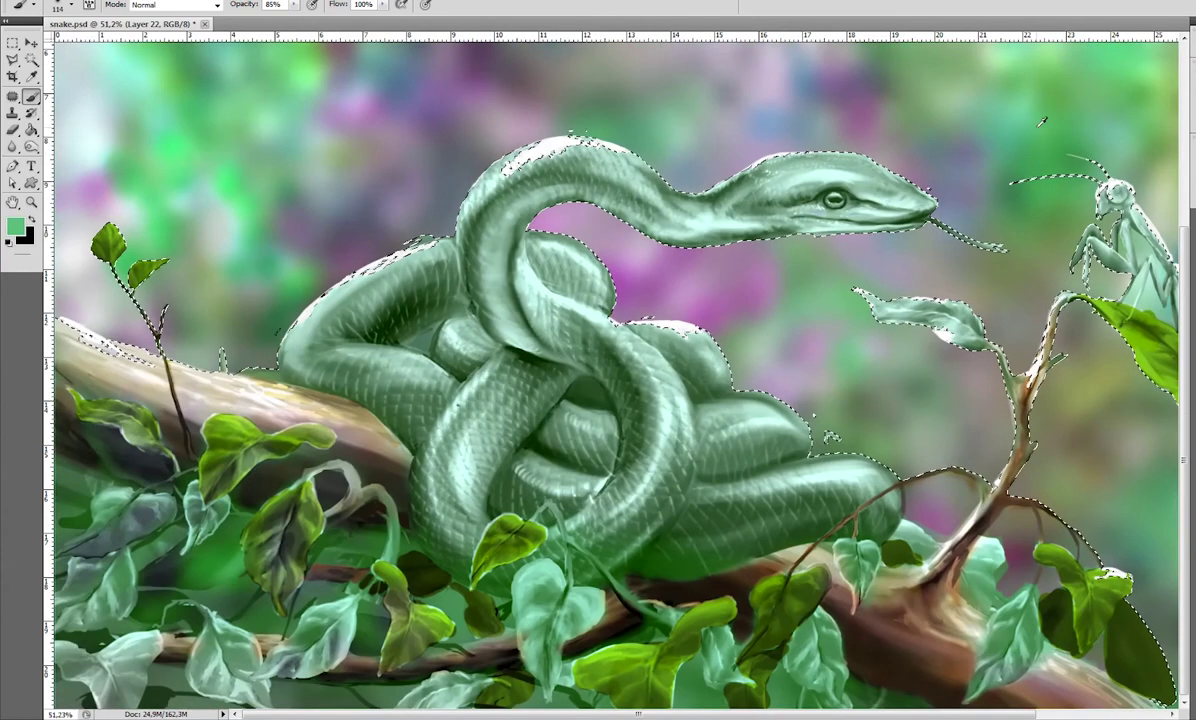
mouse_move(330, 260)
mouse_down()
mouse_move(400, 400)
mouse_move(680, 540)
mouse_up()
drag(660, 470, 816, 500)
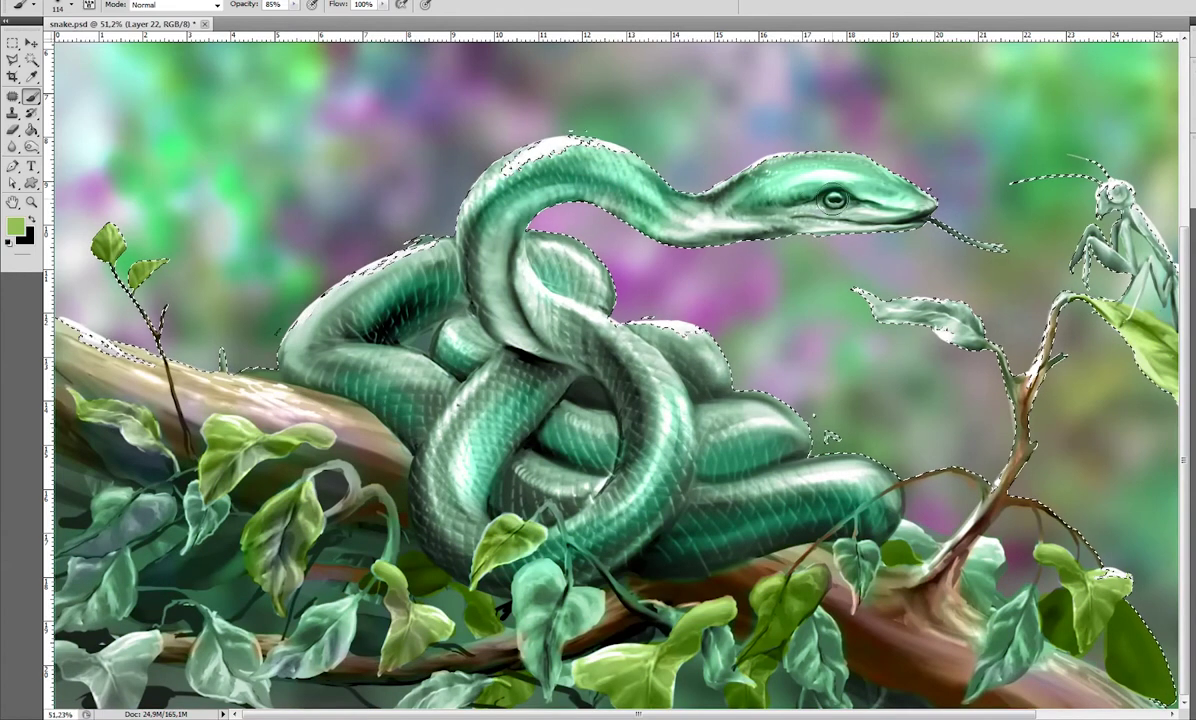
alt+click(766, 168)
Tint the lower snake coil purple, then add translucent blue to another coil.
alt+click(733, 295)
click(723, 488)
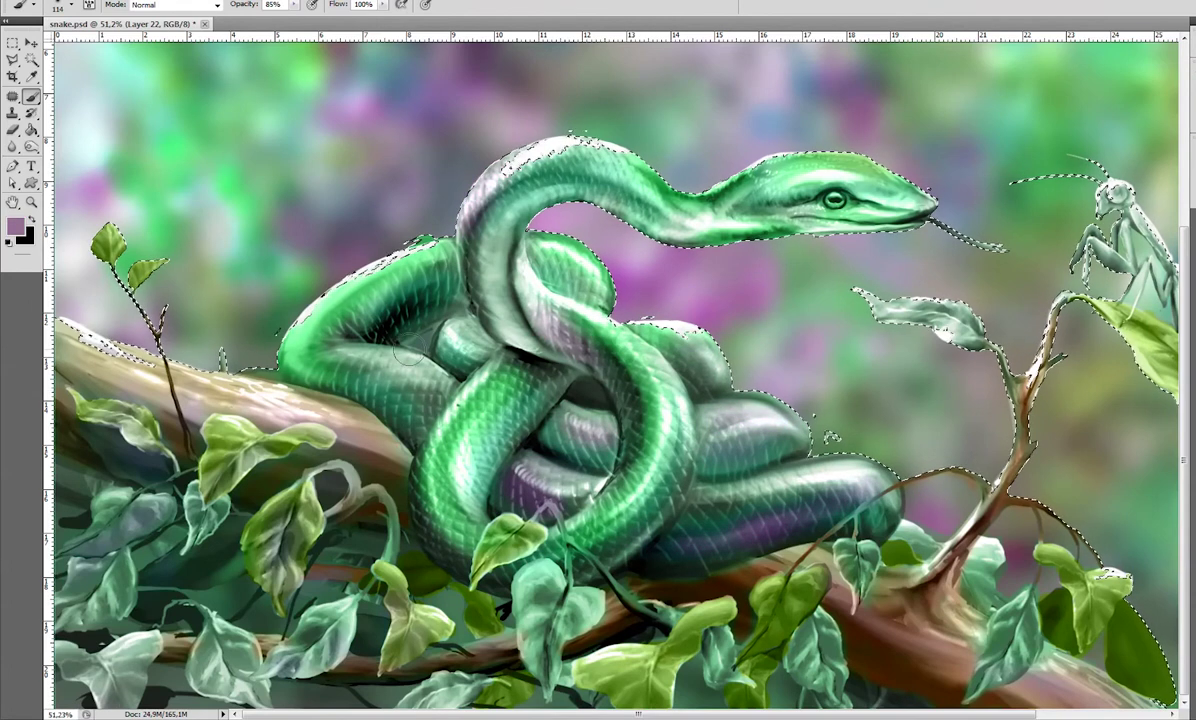
alt+click(801, 80)
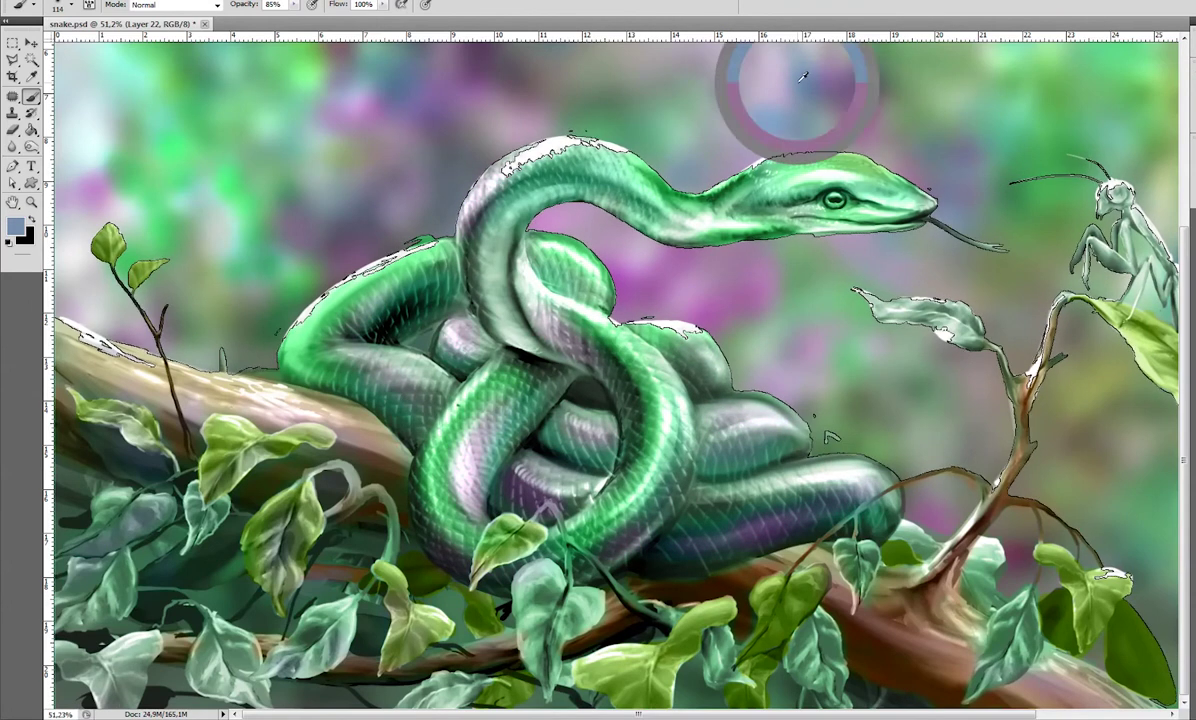
click(15, 227)
key(Return)
key(l)
key(b)
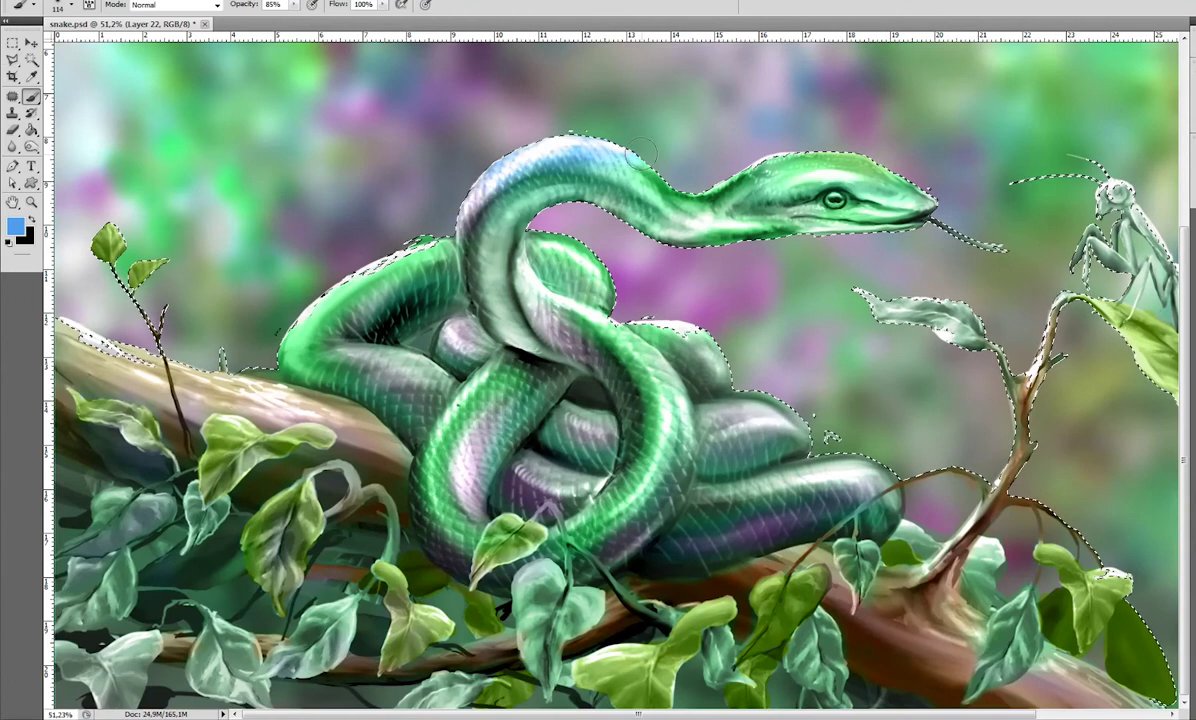
drag(482, 428, 527, 383)
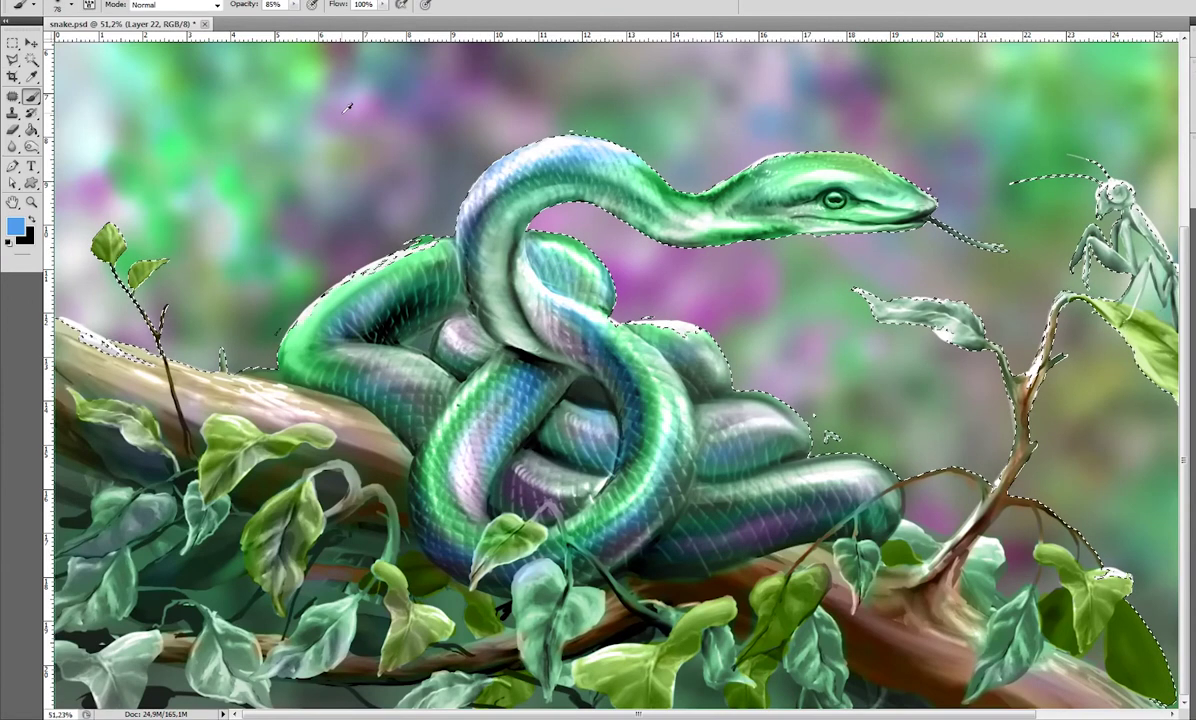
Choose a purple, then switch the foreground to a purer green.
click(15, 227)
key(Return)
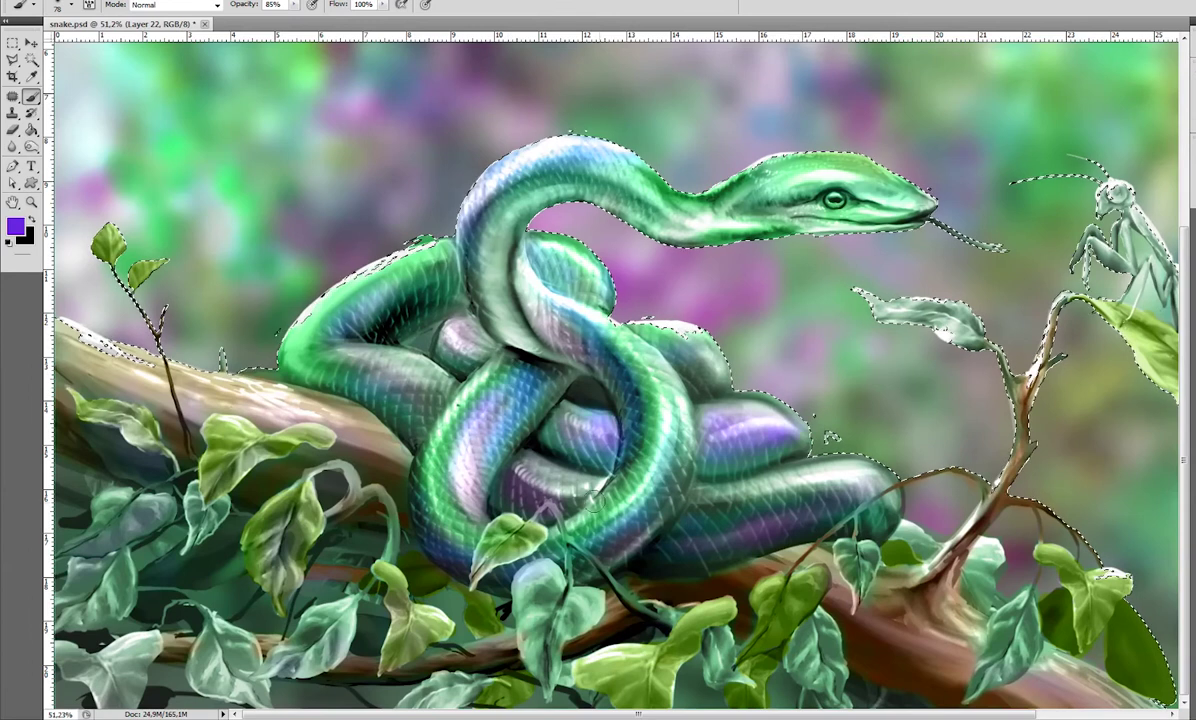
click(15, 227)
click(276, 247)
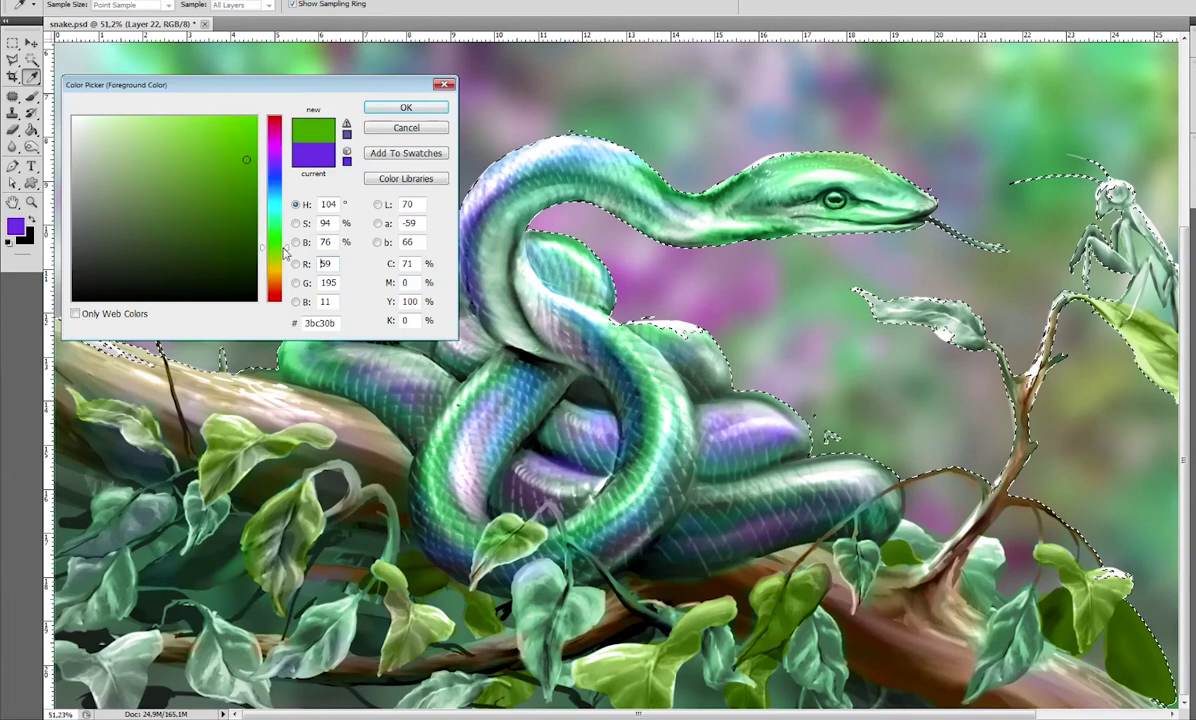
drag(290, 255, 296, 241)
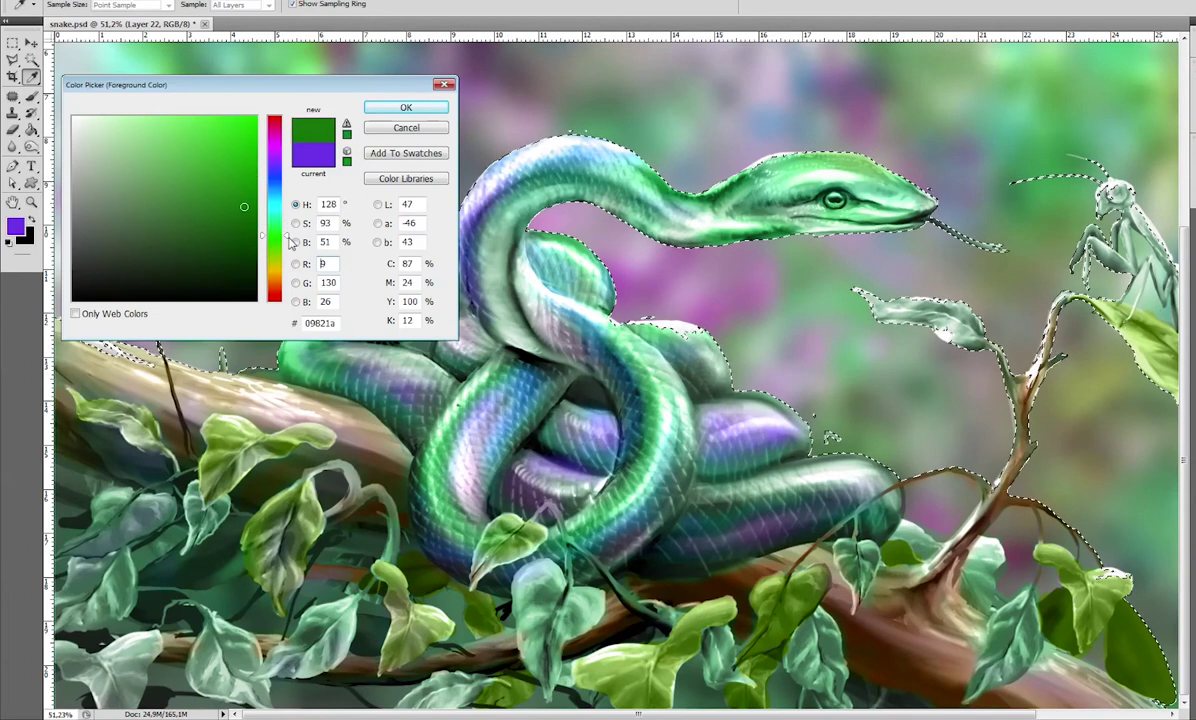
click(406, 108)
key(b)
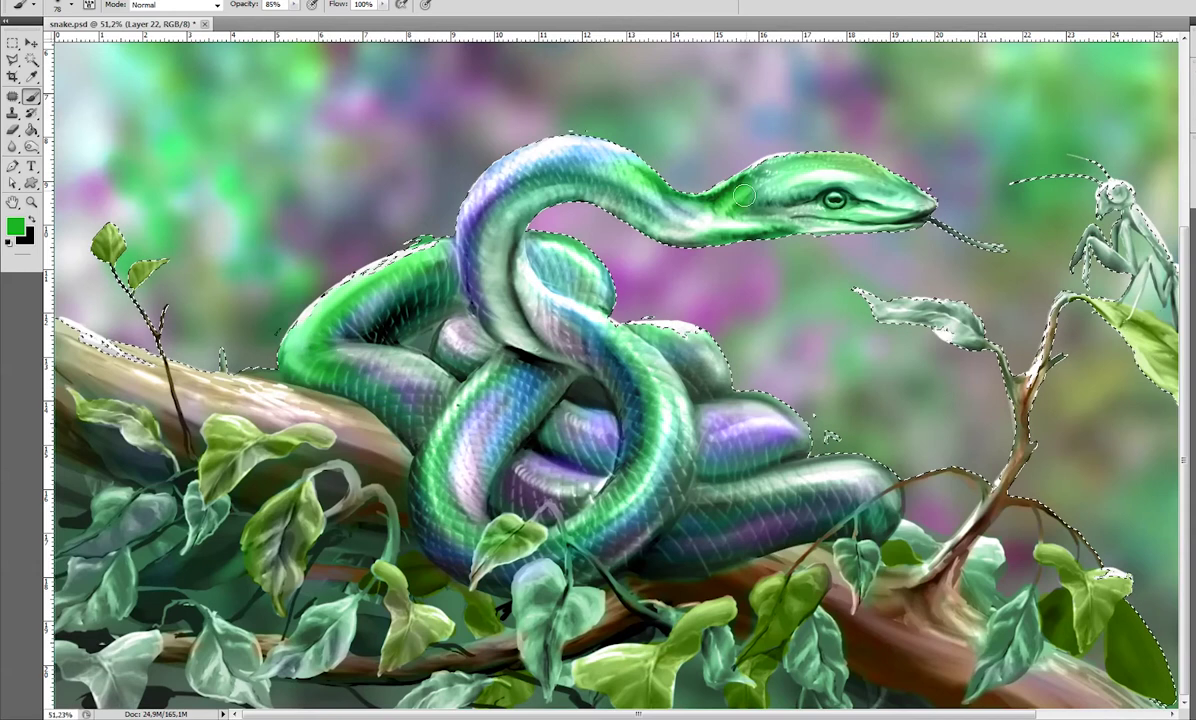
Cycle the paint colour through teal-green and purple for the coils, returning to green.
click(15, 227)
click(406, 108)
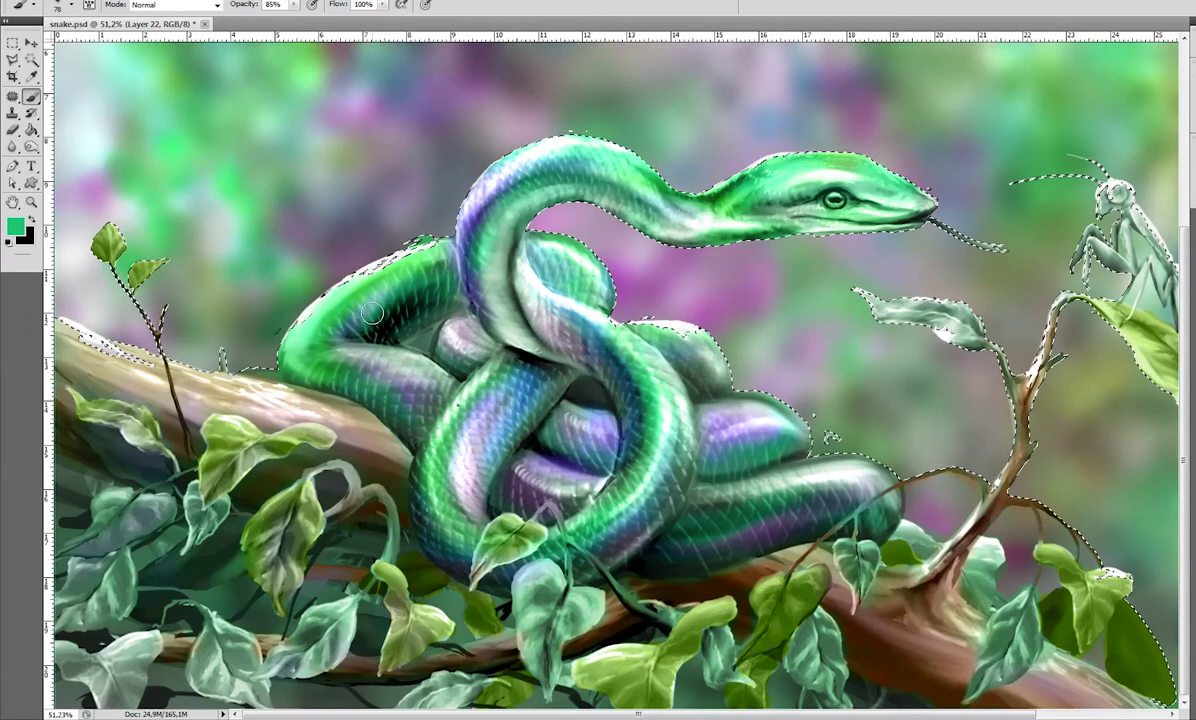
click(15, 227)
click(120, 160)
click(395, 107)
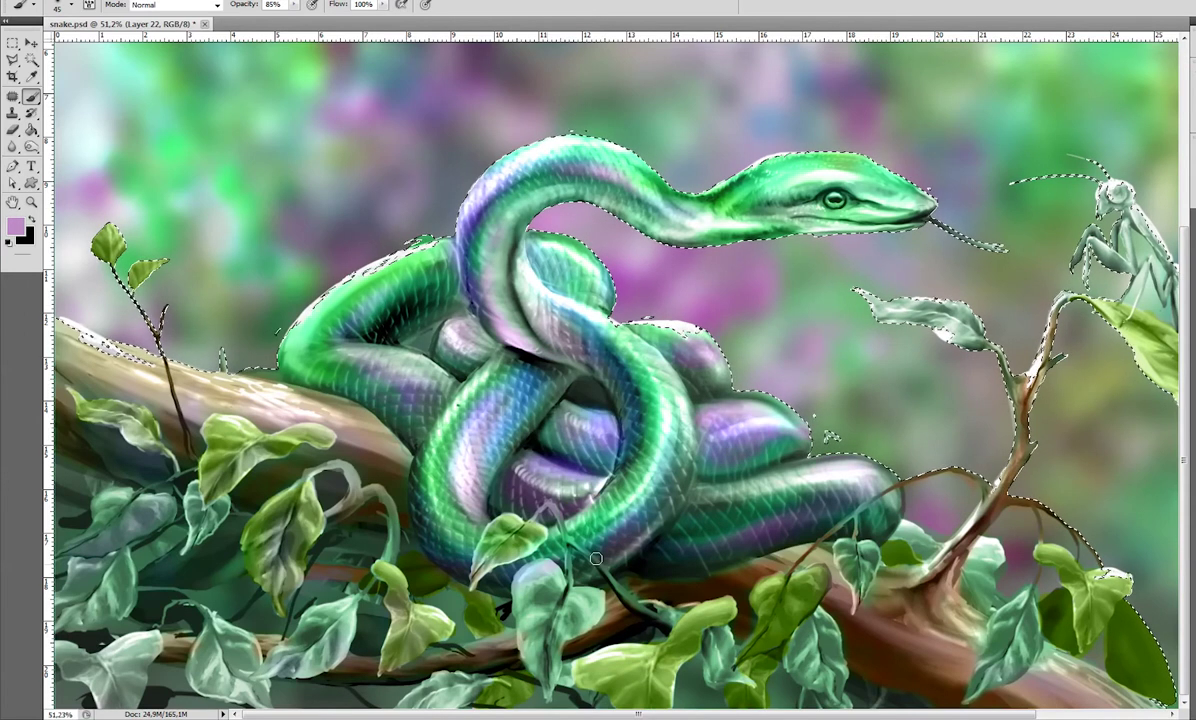
click(15, 227)
click(406, 107)
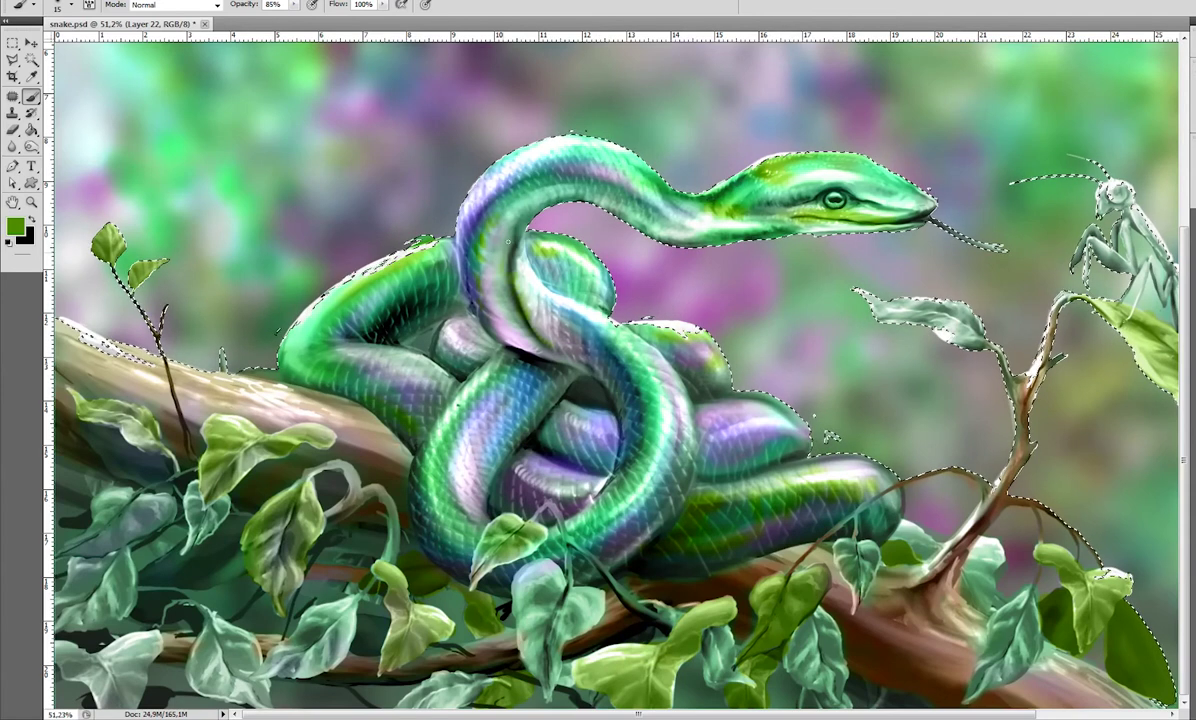
Enlarge the brush to size 38 and sample a dark green from the painting.
right_click(510, 499)
drag(510, 499, 327, 499)
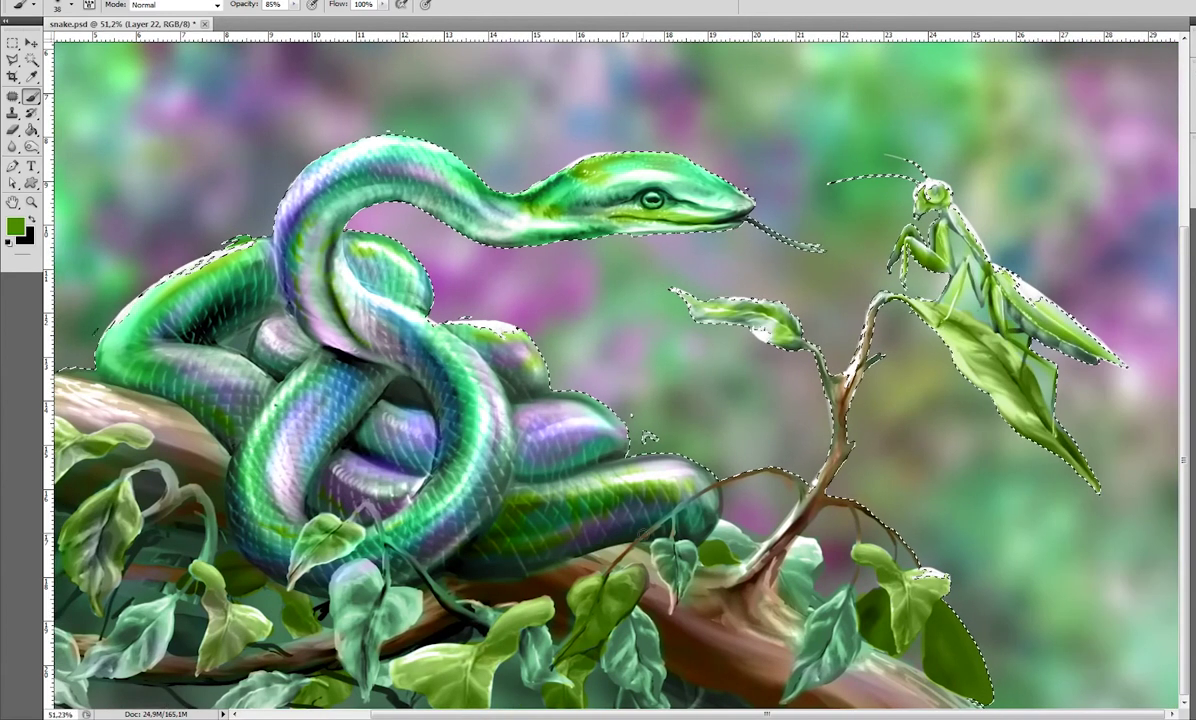
key(i)
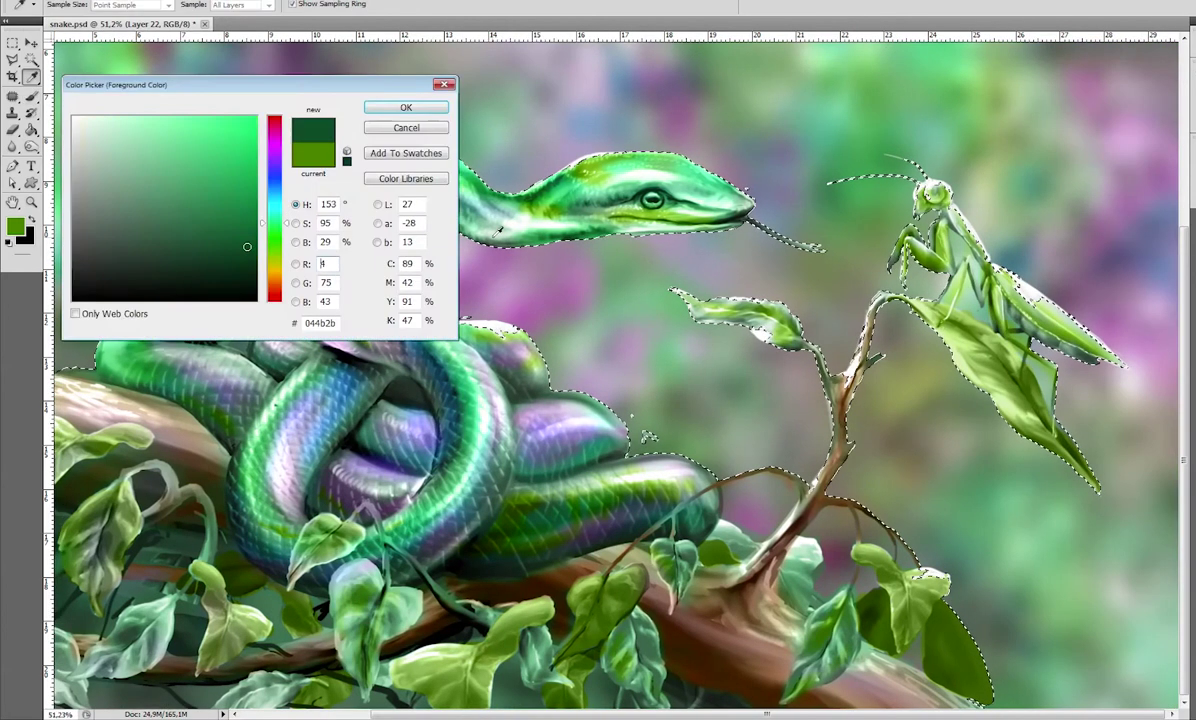
key(Return)
key(b)
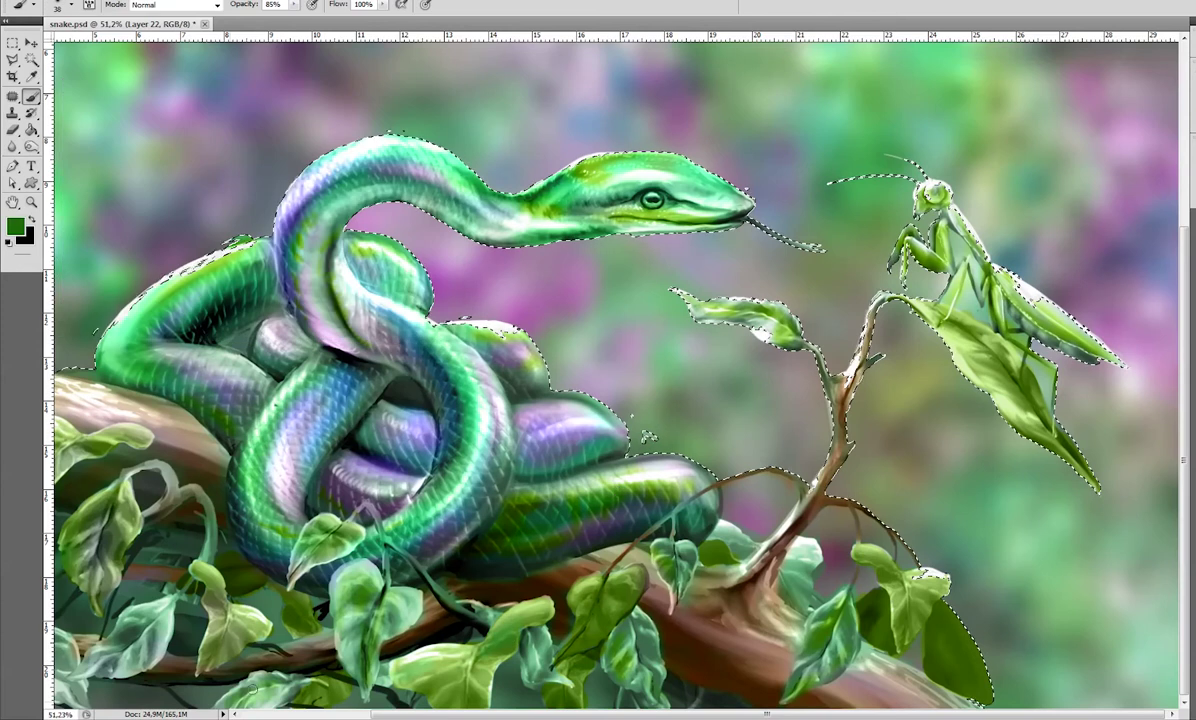
drag(327, 499, 510, 499)
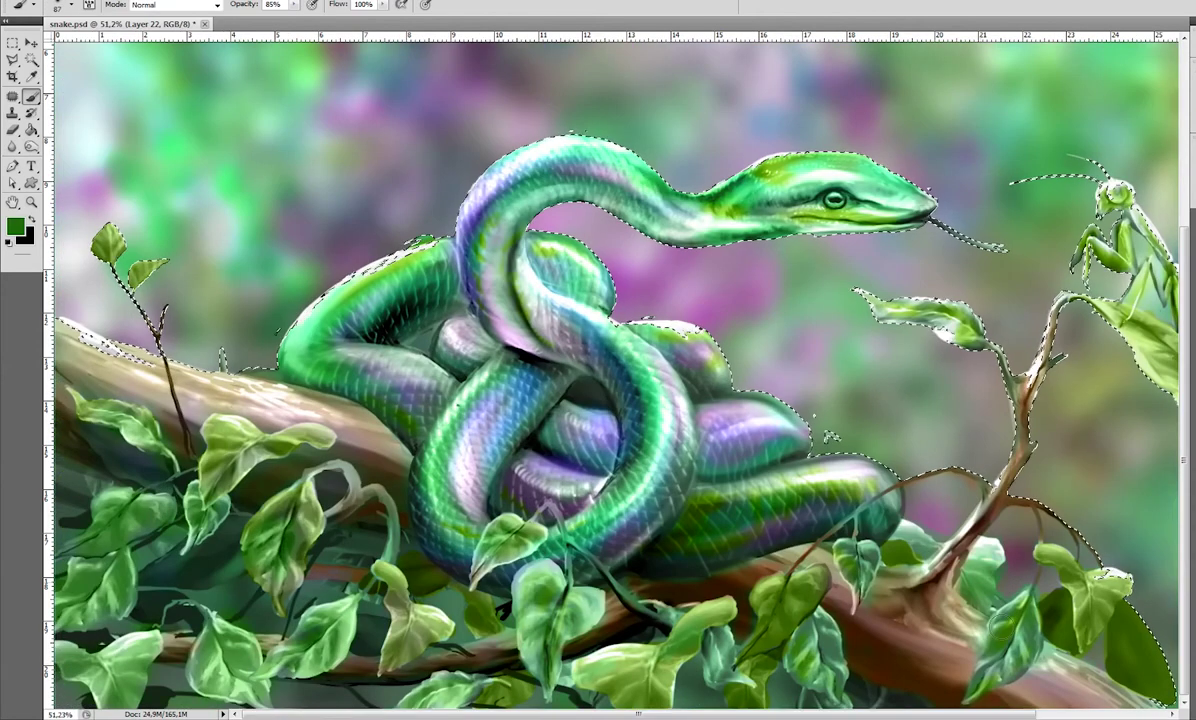
scroll(454, 597, down, 3)
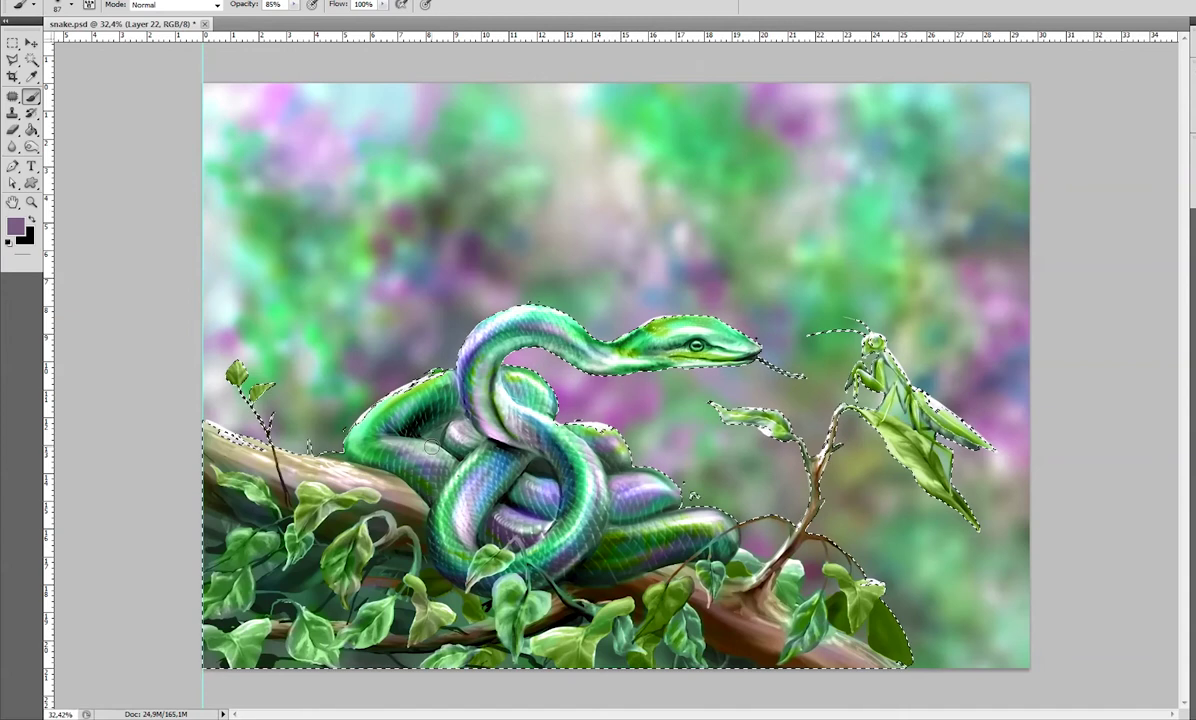
scroll(617, 370, up, 1)
Turn a sampled lavender into purple-grey and a sampled branch brown into green.
alt+click(638, 495)
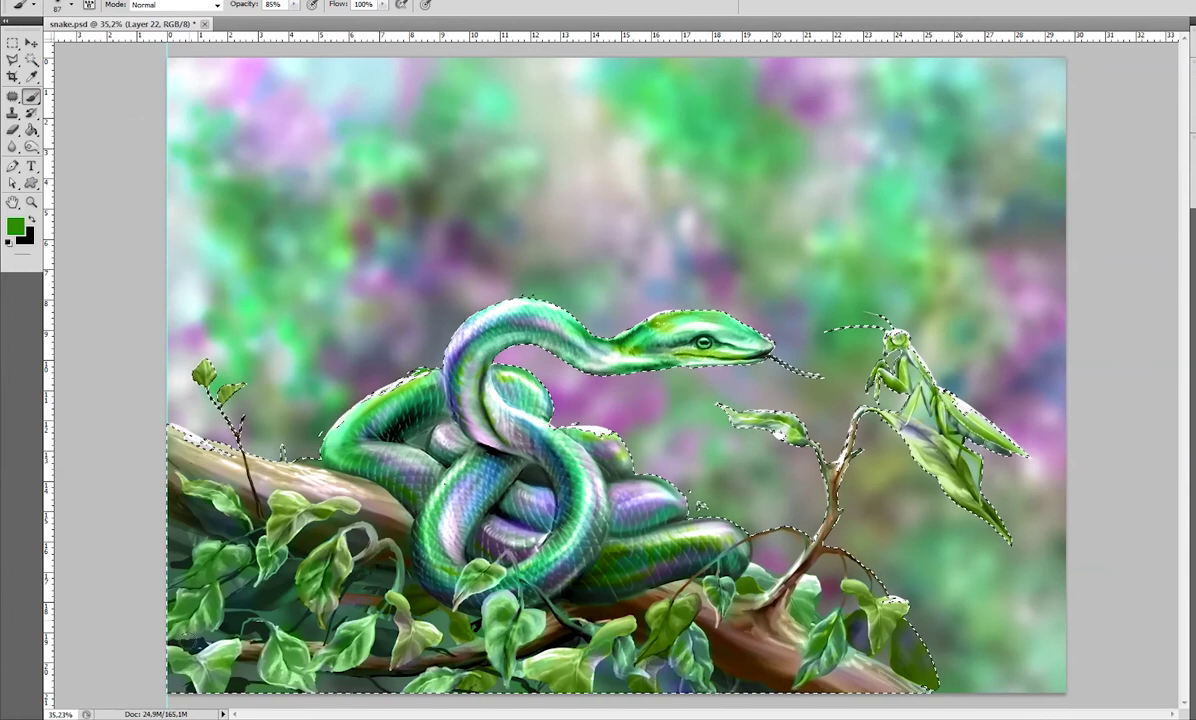
click(15, 226)
click(274, 145)
click(406, 108)
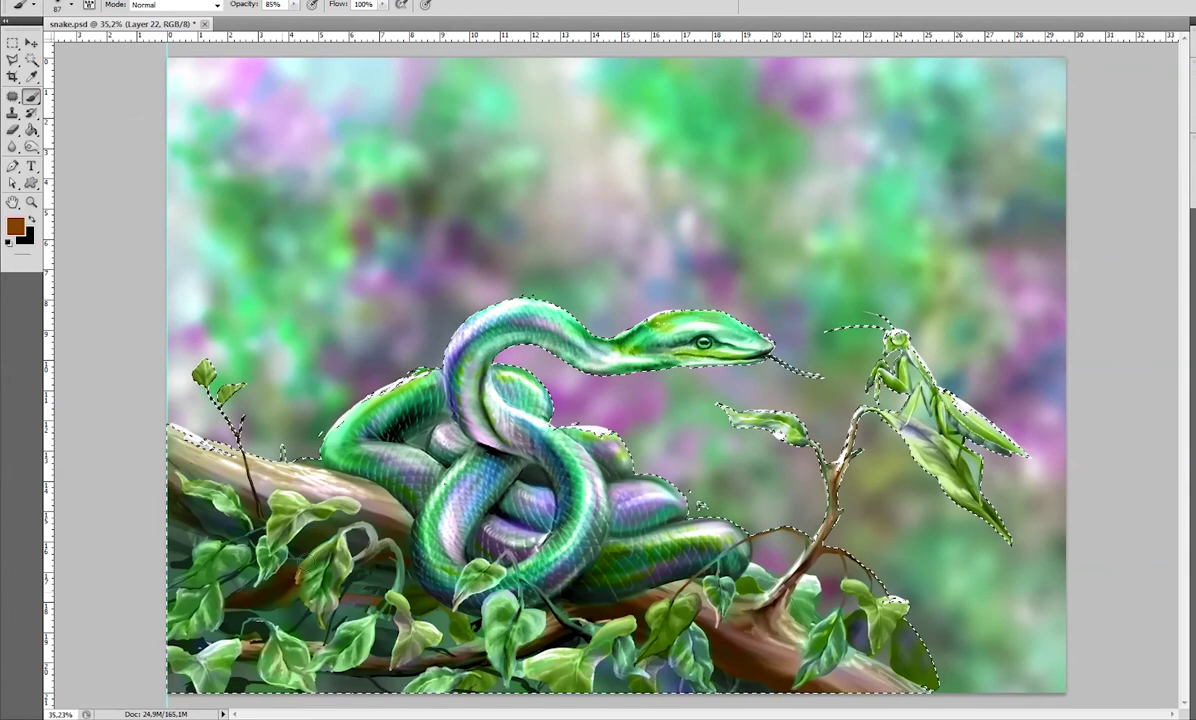
key(b)
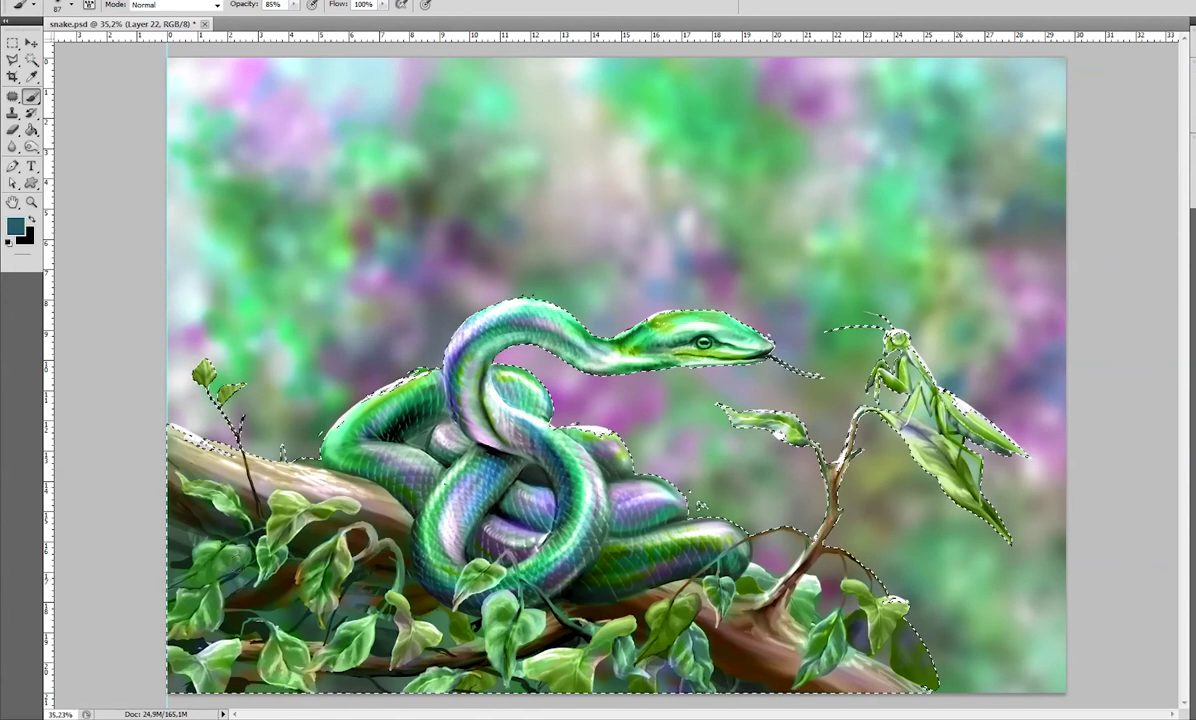
alt+click(204, 521)
click(15, 226)
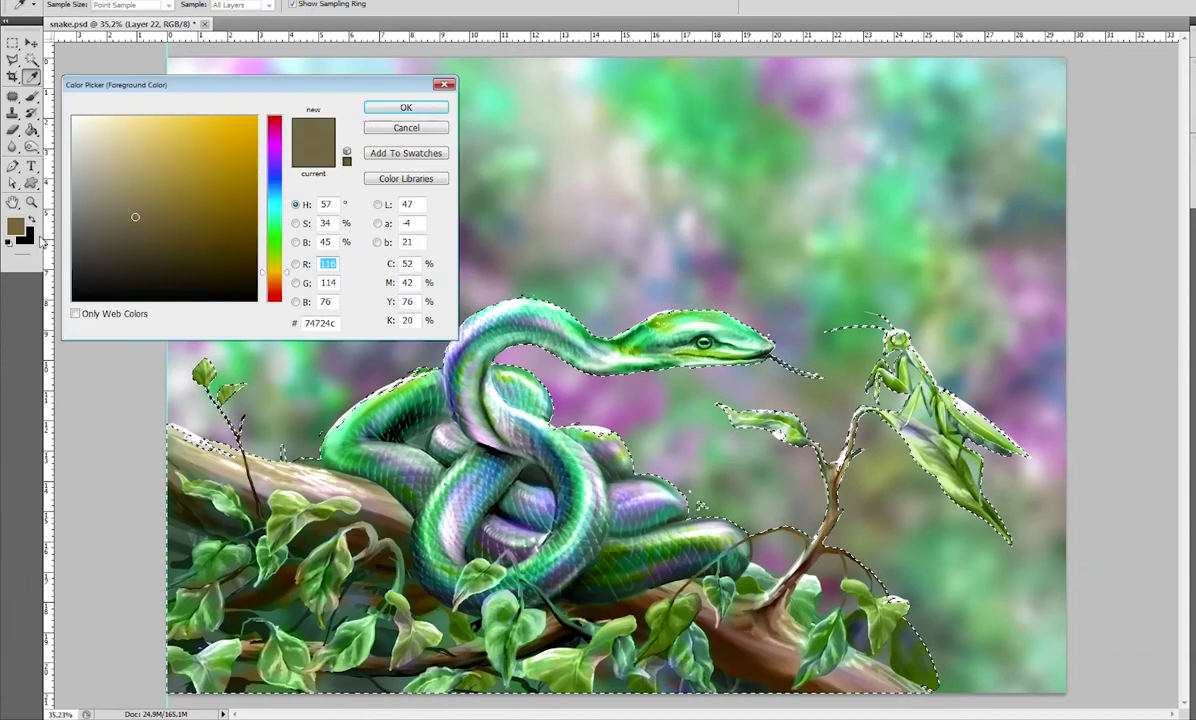
drag(266, 280, 266, 222)
click(406, 108)
key(b)
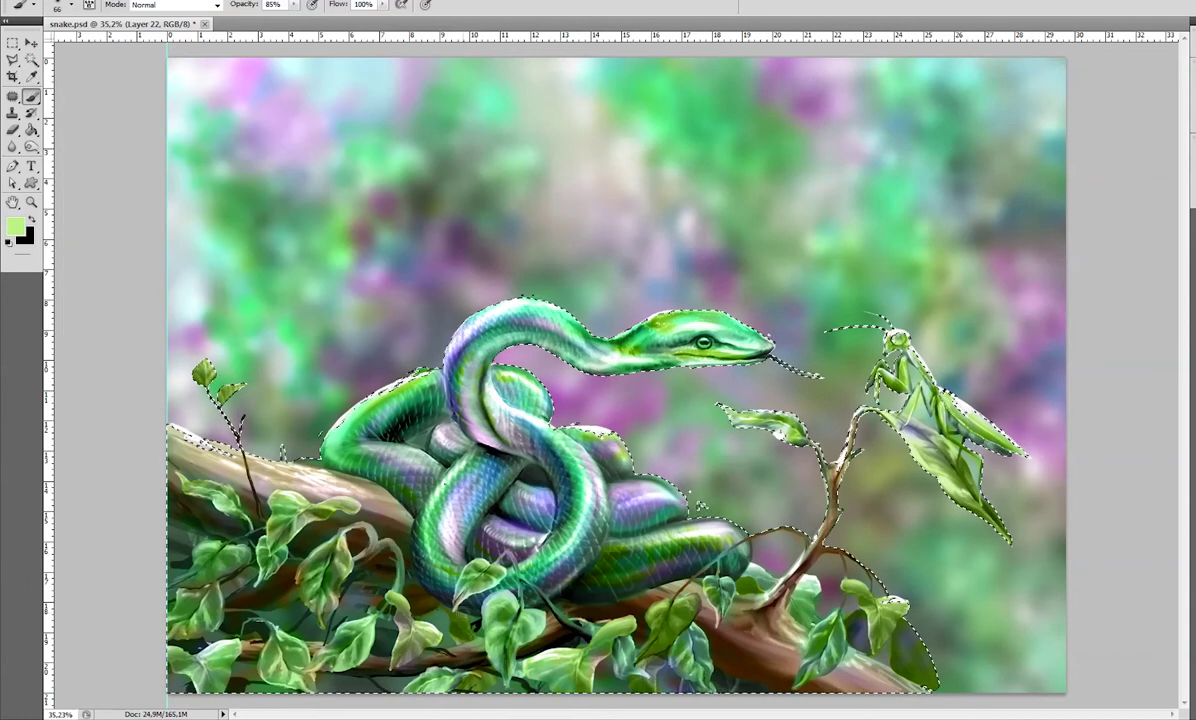
Set an orange-yellow colour, then sample near-white from the snake's head and a mantis colour.
click(15, 226)
click(266, 274)
click(408, 88)
right_click(900, 534)
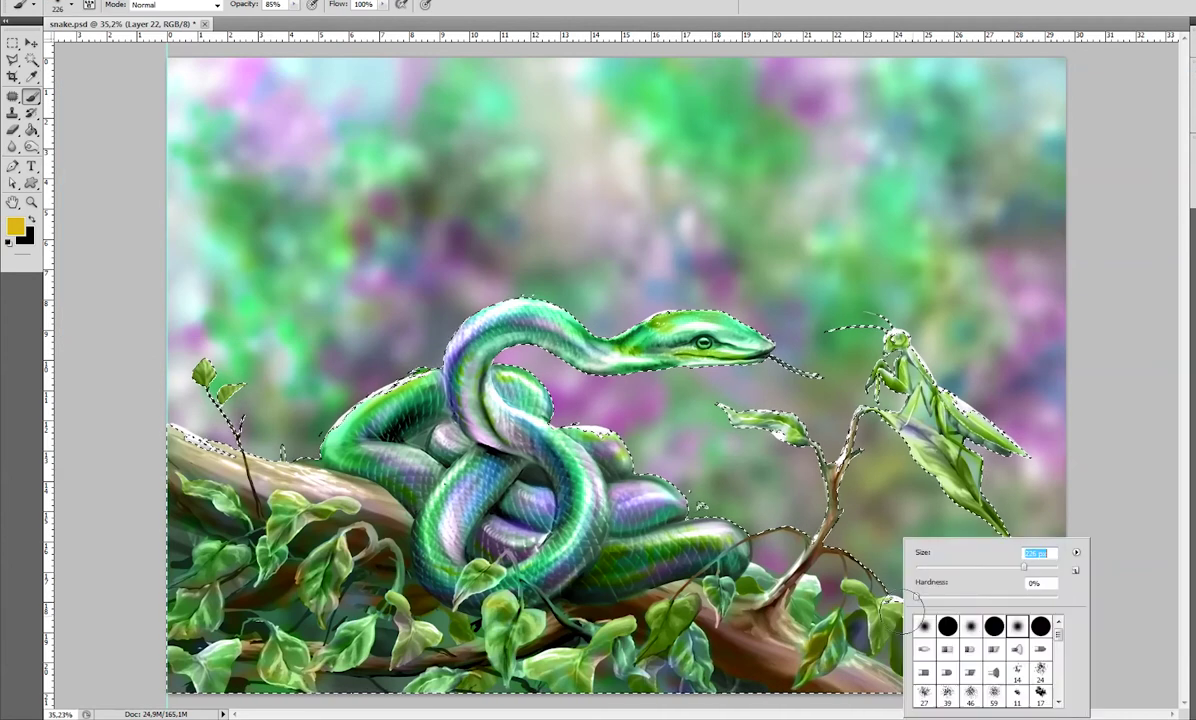
key(Escape)
scroll(700, 345, up, 5)
alt+click(640, 475)
alt+click(491, 340)
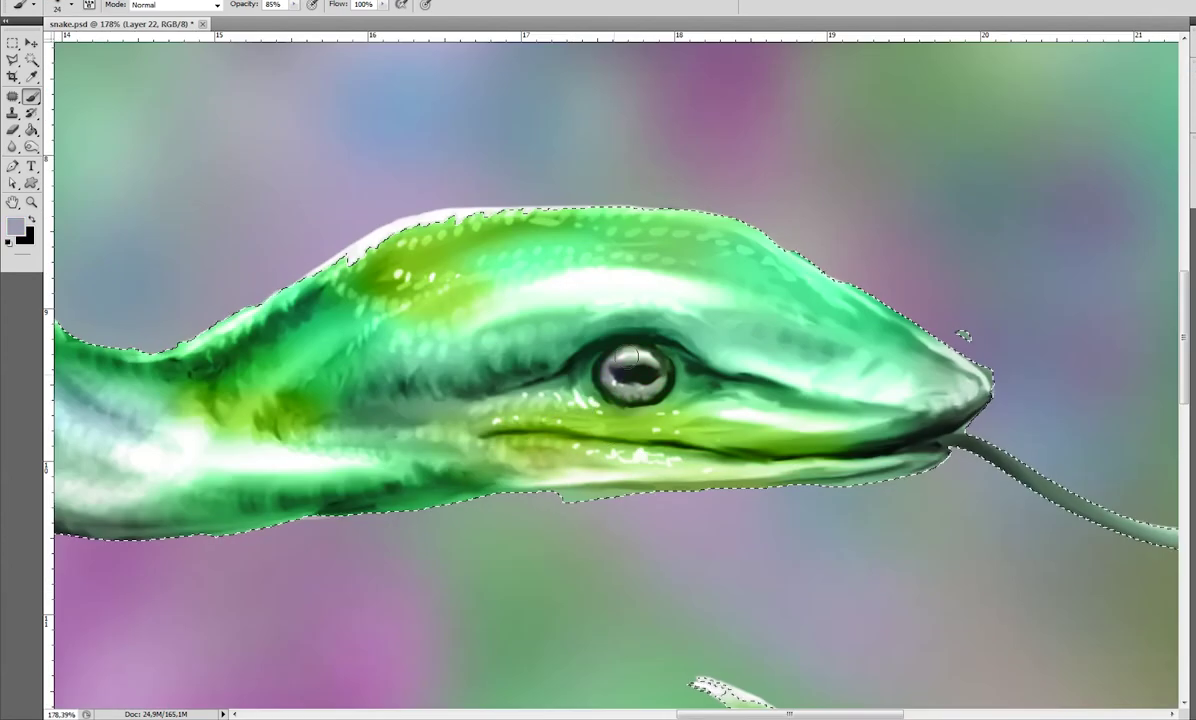
scroll(541, 440, down, 5)
scroll(700, 300, up, 4)
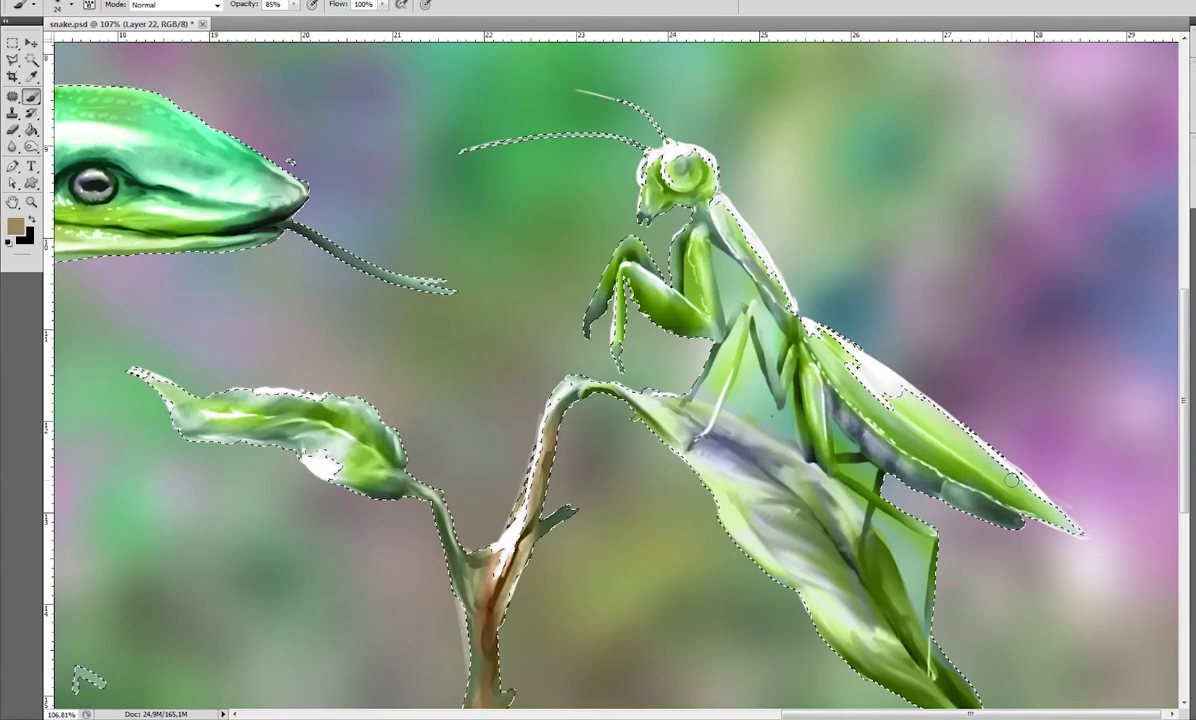
scroll(444, 412, down, 4)
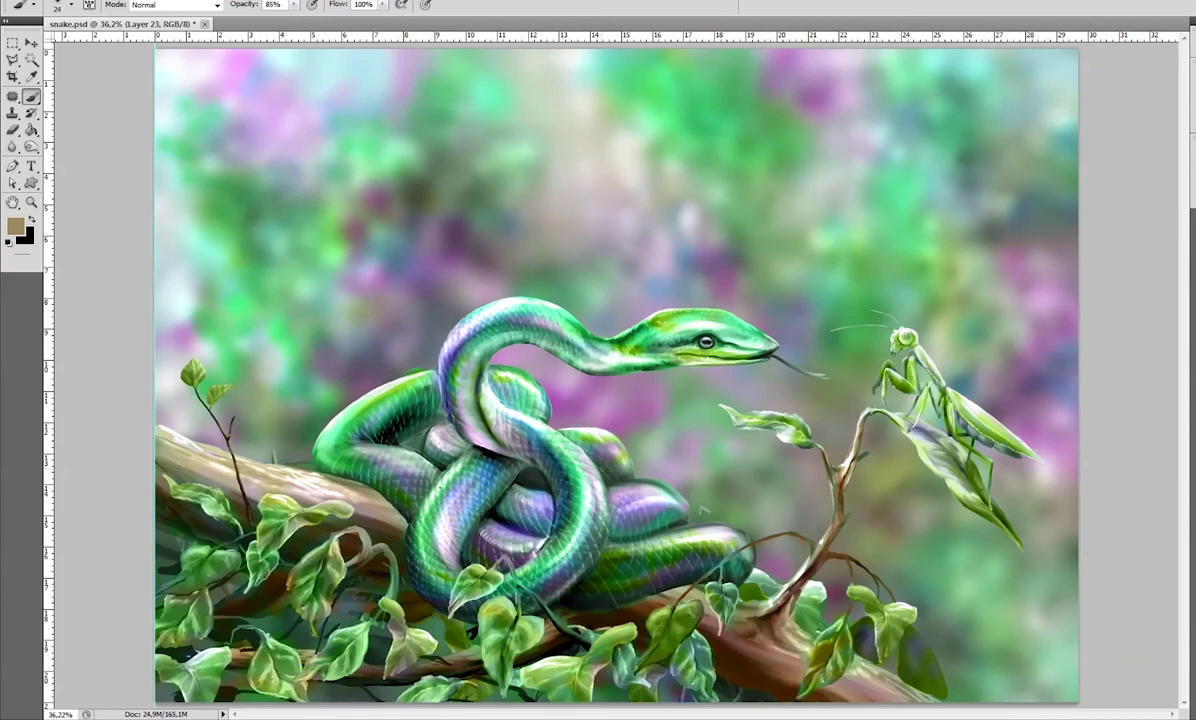
Brush white light into the upper-left and upper-right background with a 119 px brush.
right_click(326, 147)
key(Escape)
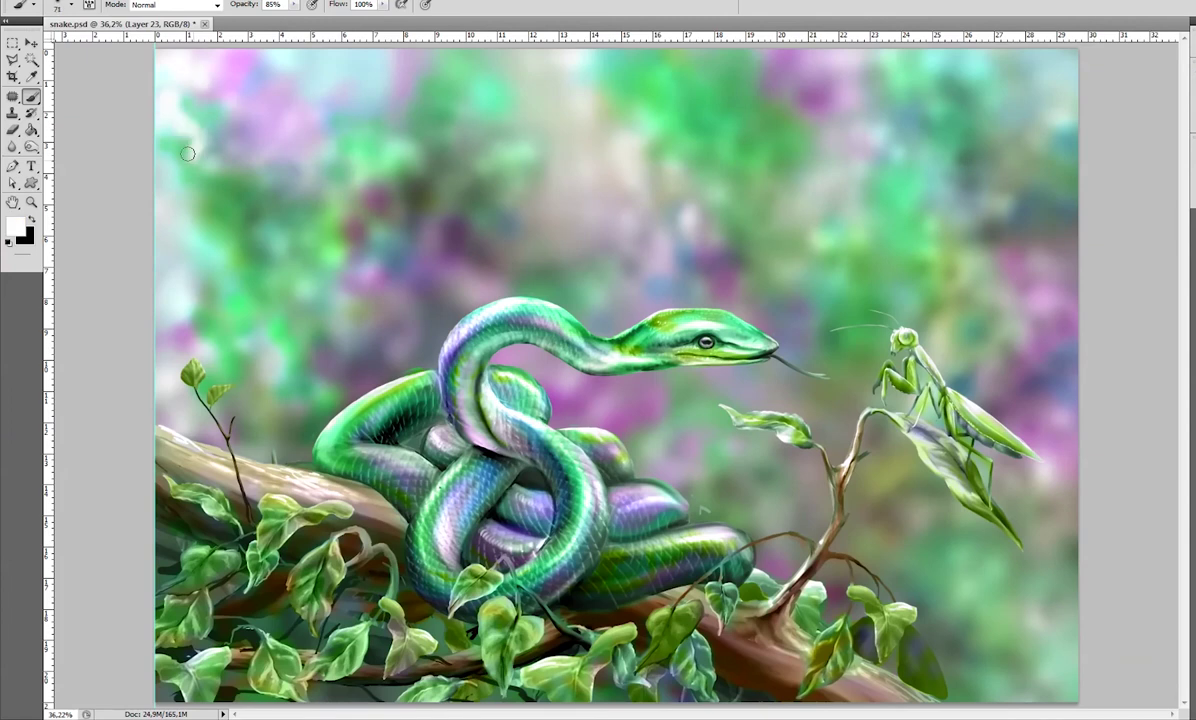
mouse_move(180, 90)
mouse_down()
mouse_move(200, 259)
mouse_move(322, 100)
mouse_move(481, 120)
mouse_move(635, 59)
mouse_up()
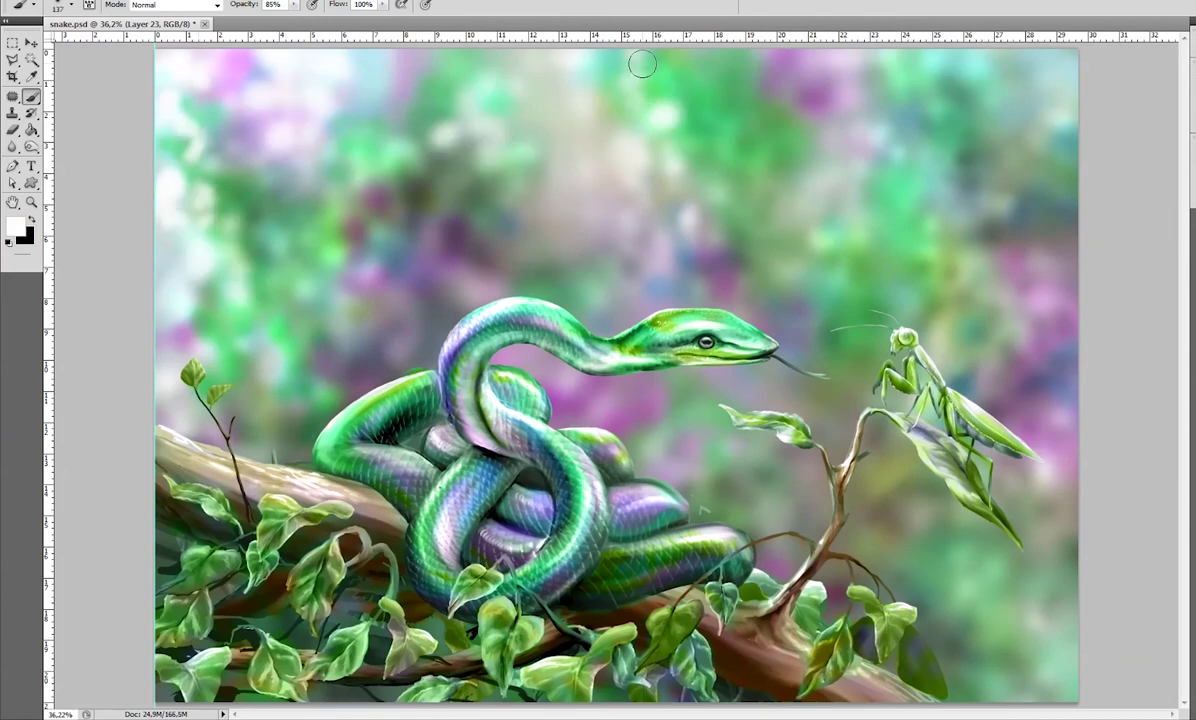
right_click(964, 269)
text(119)
key(Return)
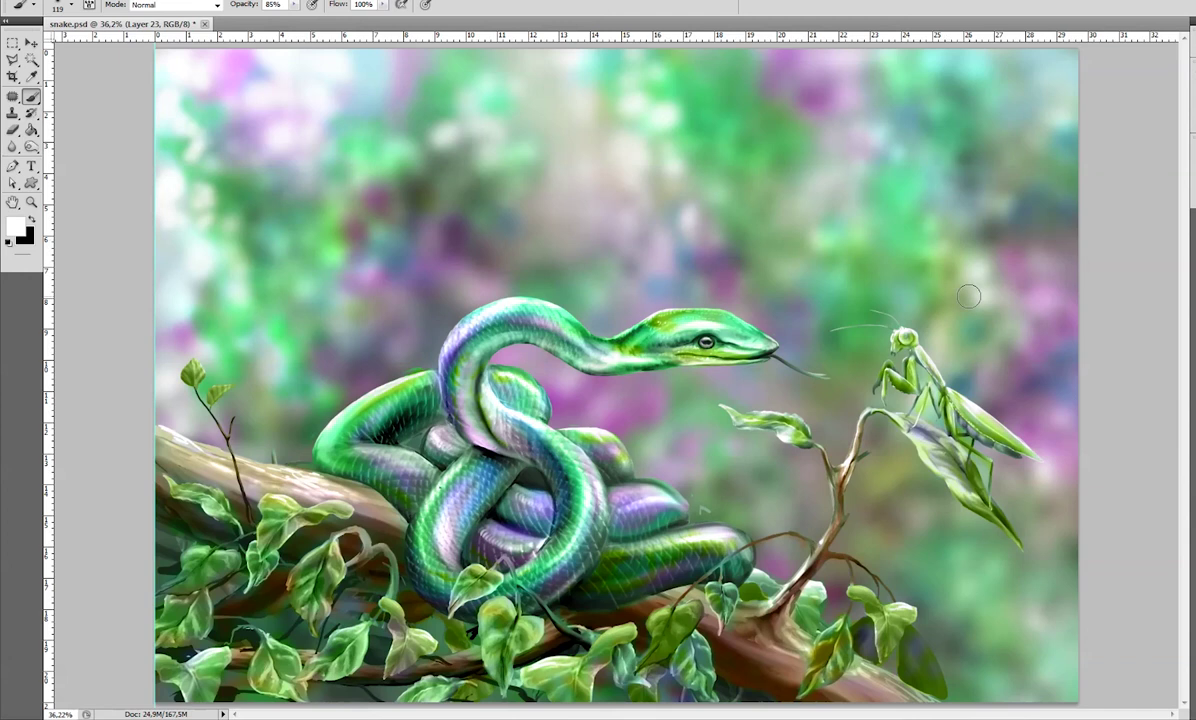
mouse_move(969, 296)
mouse_down()
mouse_move(865, 247)
mouse_move(987, 87)
mouse_up()
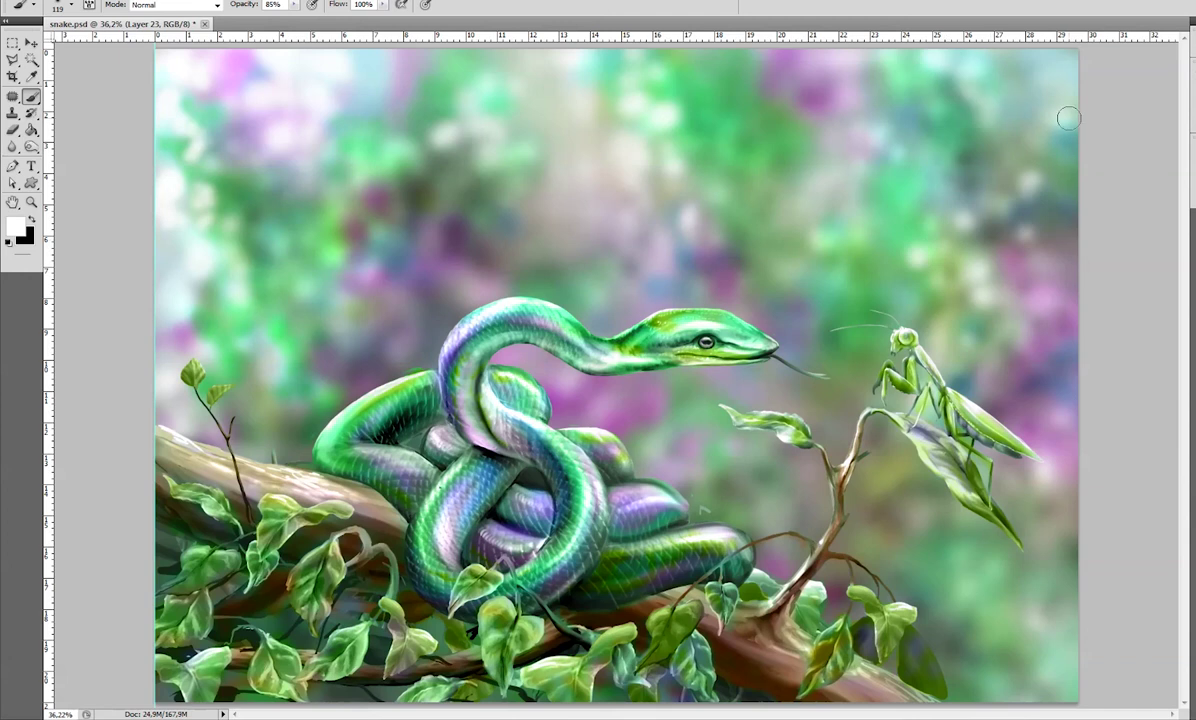
Sample darker grey-greens and darken the background below the snake's head.
alt+click(801, 497)
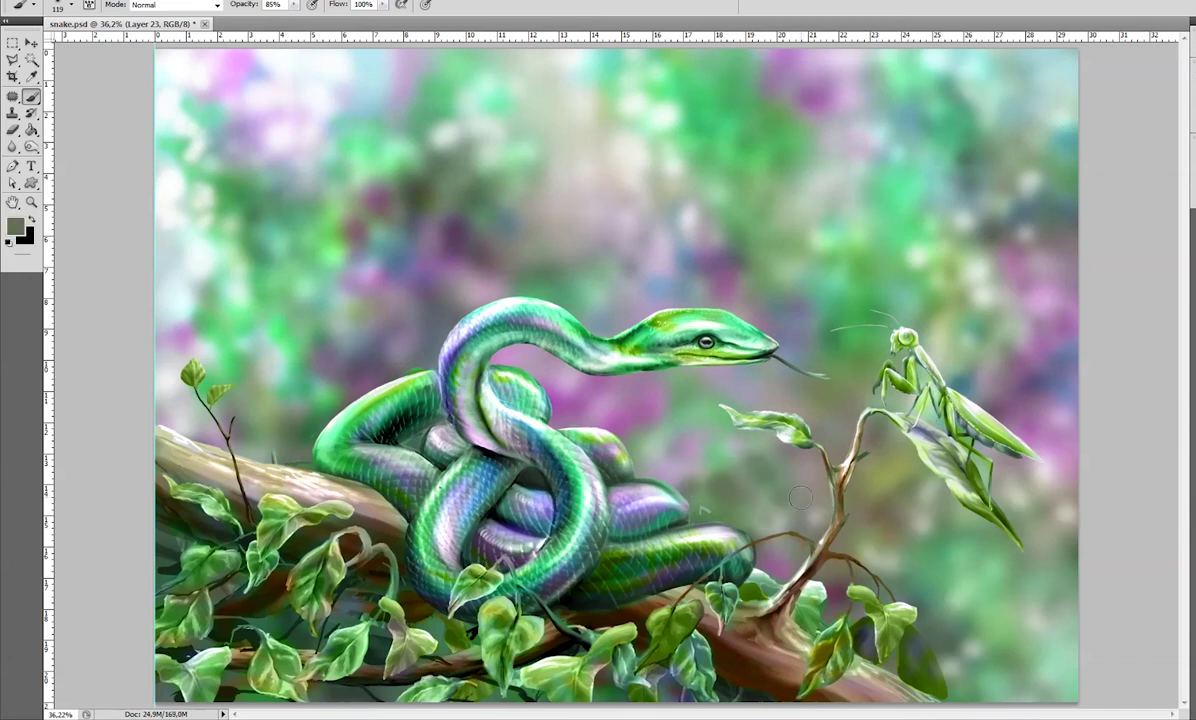
alt+click(760, 462)
mouse_move(697, 455)
mouse_down()
mouse_move(600, 370)
mouse_move(740, 370)
mouse_up()
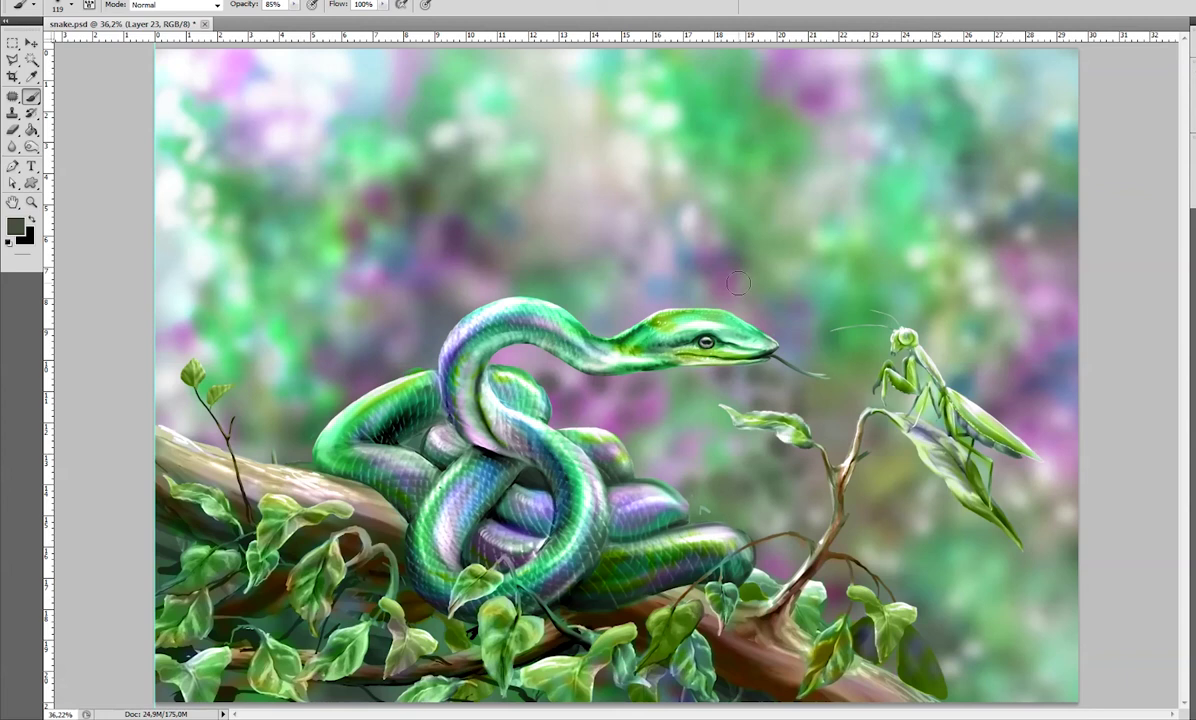
Pick a bluer colour and dab blue spots into the upper-right background.
alt+click(694, 240)
alt+click(1055, 370)
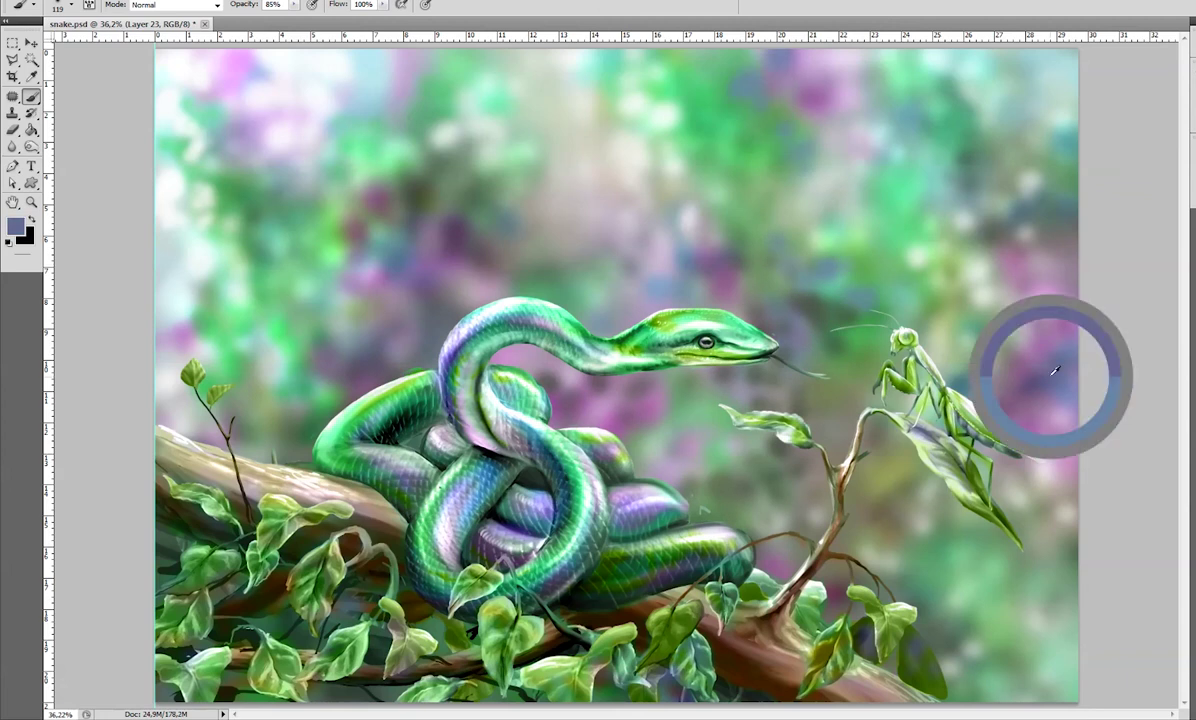
click(15, 226)
click(443, 107)
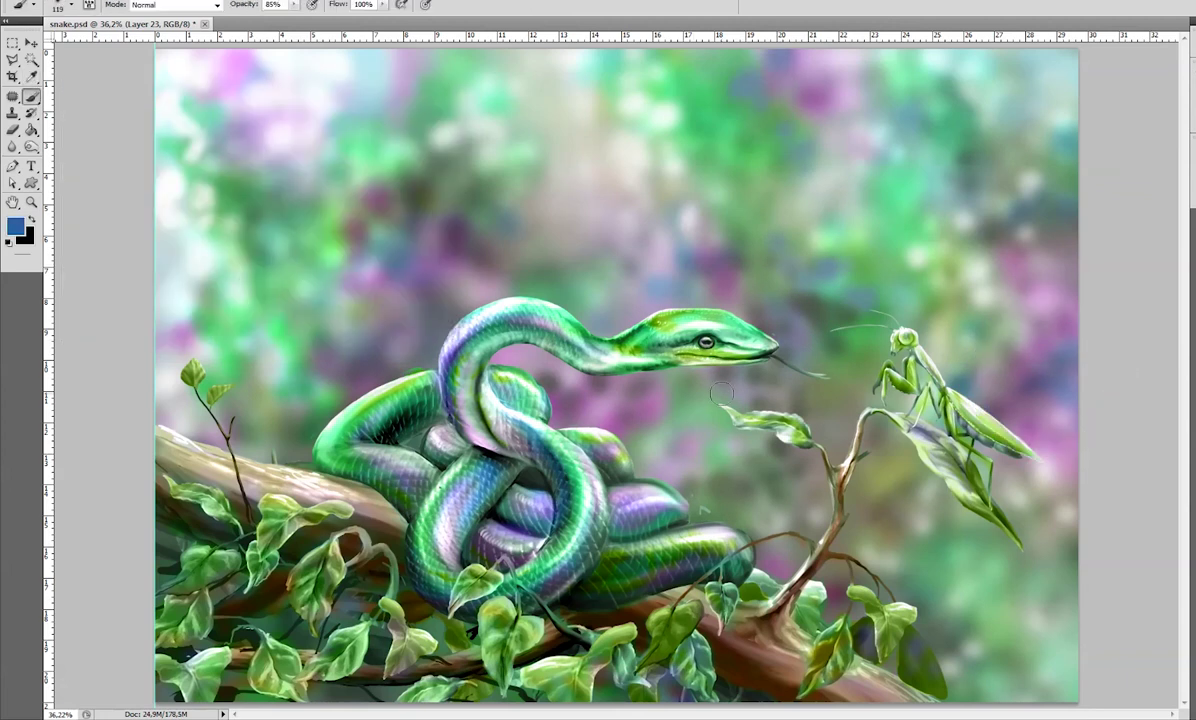
drag(946, 165, 880, 80)
drag(880, 170, 977, 75)
drag(950, 140, 1019, 334)
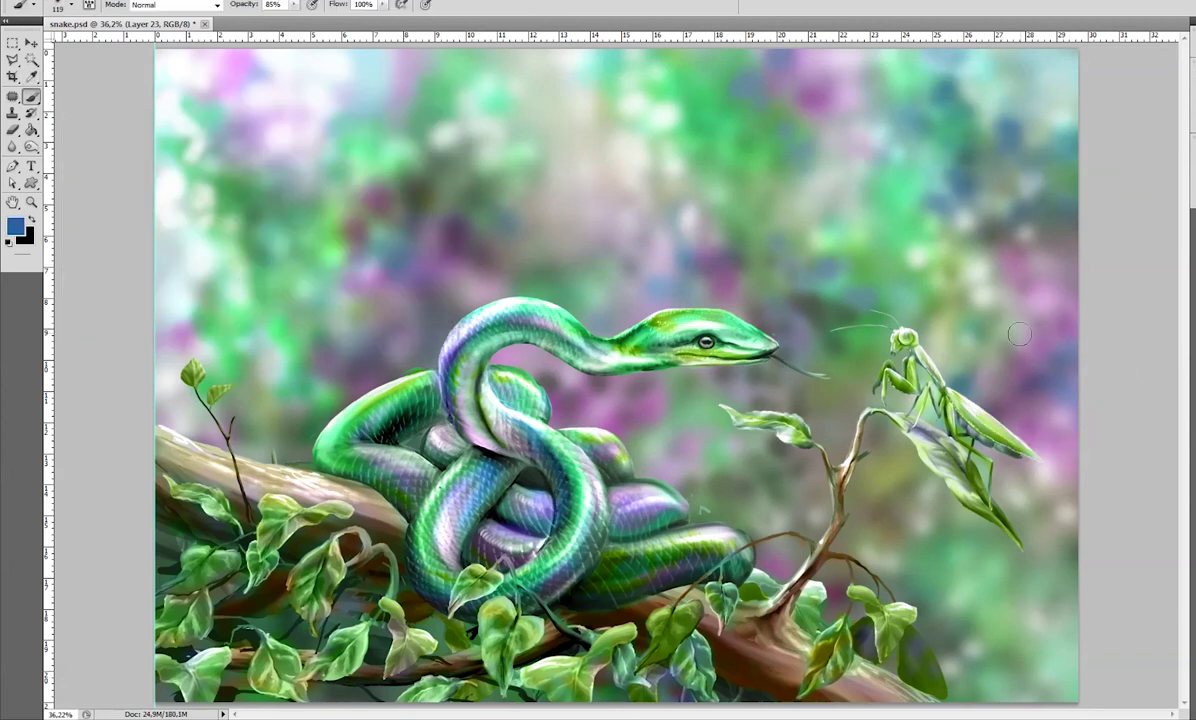
Add dark blue dabs across the left side of the background.
drag(482, 219, 260, 345)
drag(230, 130, 215, 180)
drag(230, 60, 250, 170)
drag(210, 285, 231, 376)
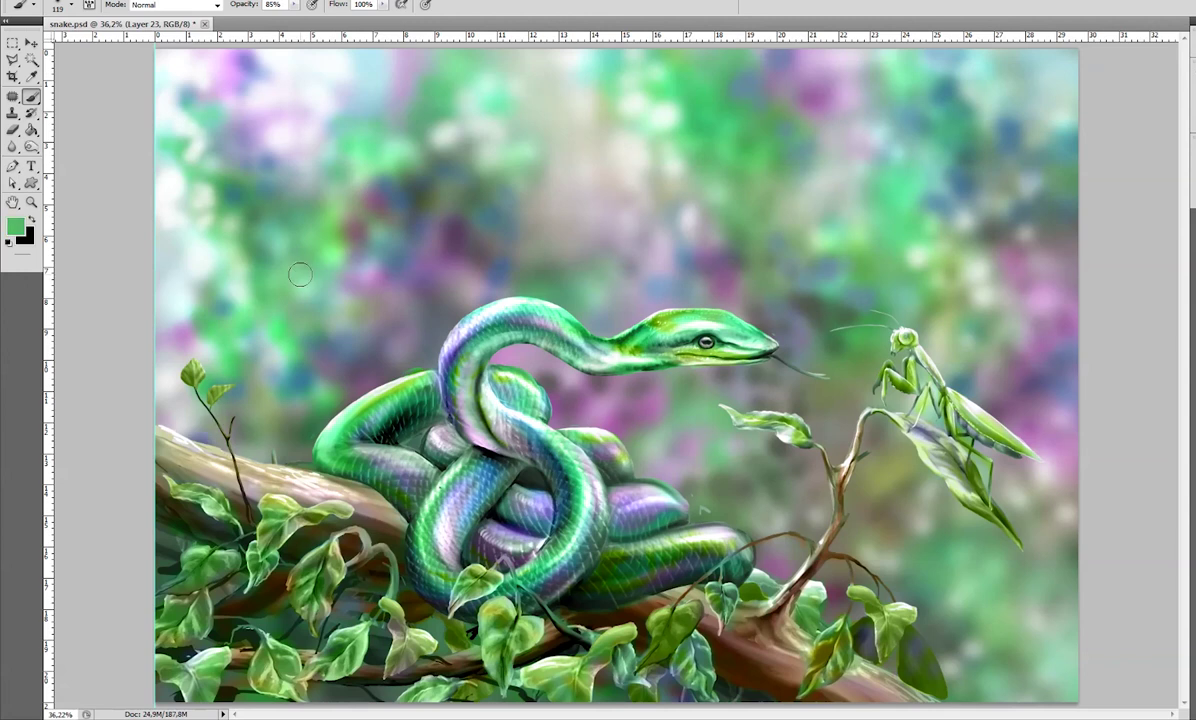
Sample a lighter green and paint soft spots in the upper background with a 91 px brush.
alt+click(171, 113)
key(bracketleft)
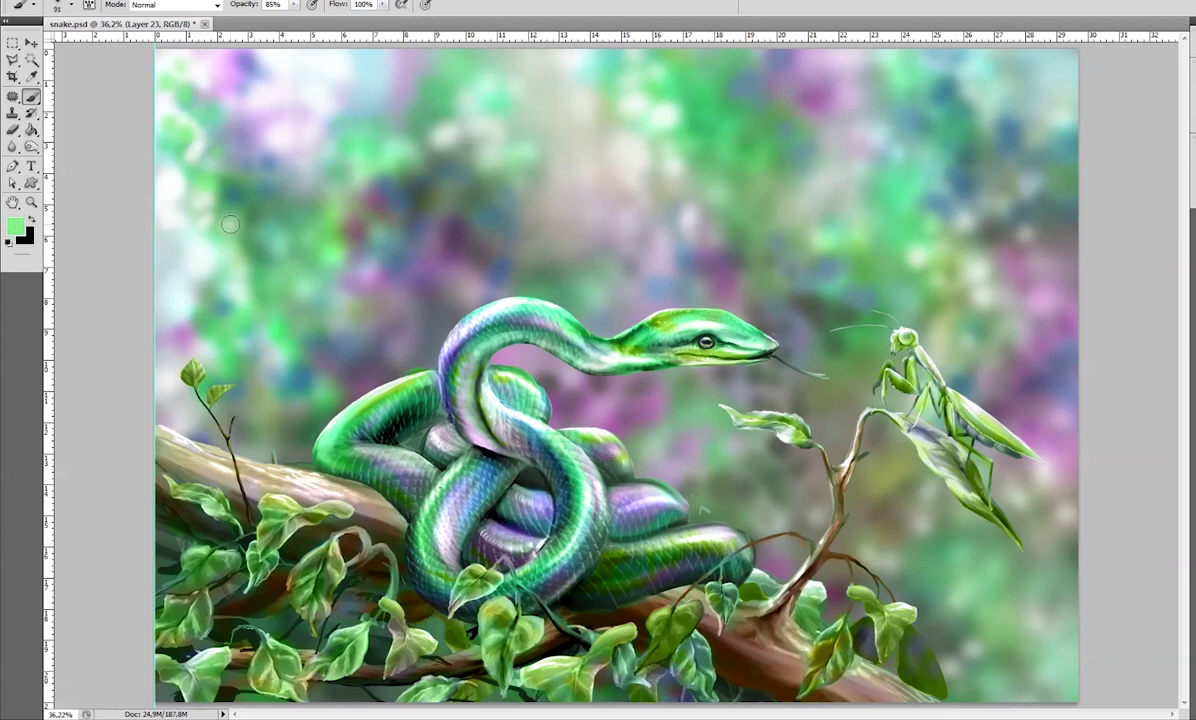
drag(409, 117, 392, 148)
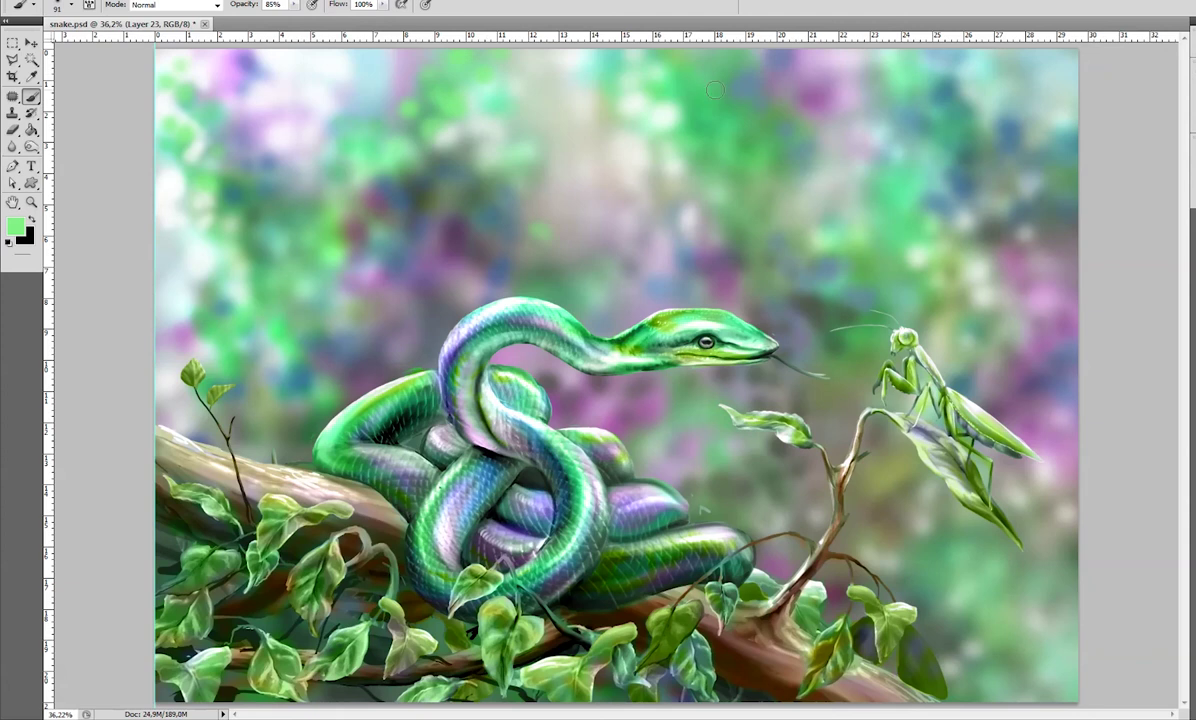
drag(715, 91, 835, 240)
Dab and stroke mint and darker greens into the lower-right background.
alt+click(855, 62)
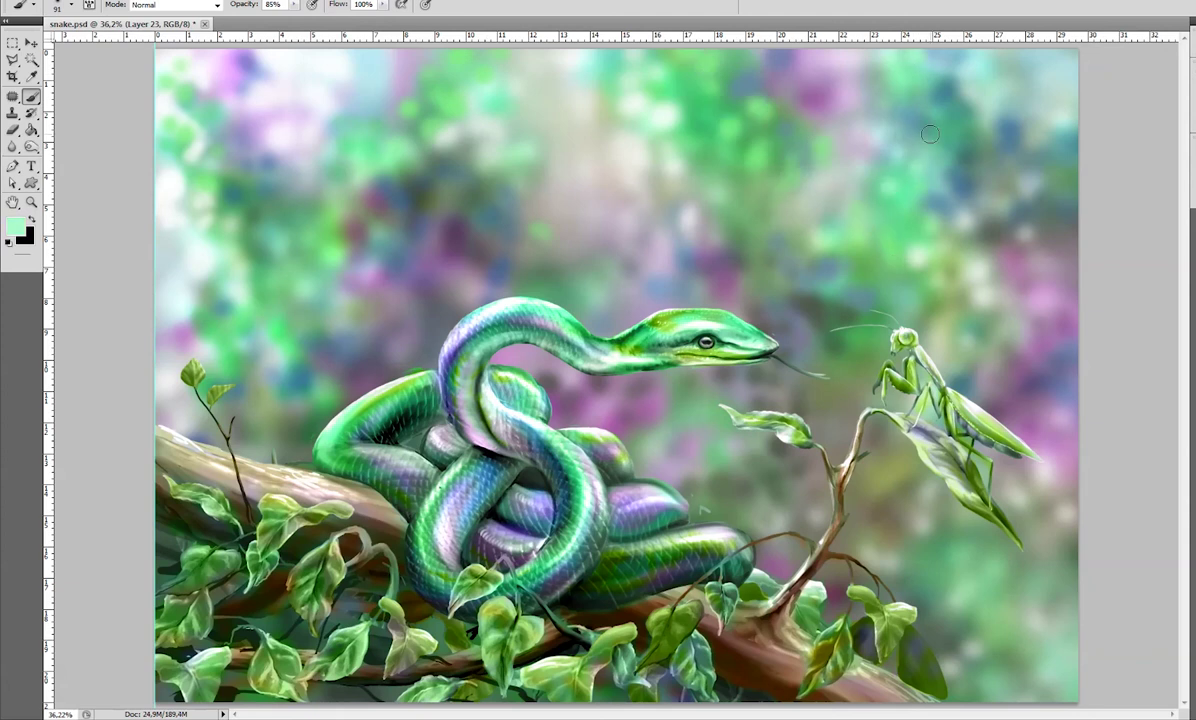
alt+click(905, 87)
click(953, 548)
click(940, 580)
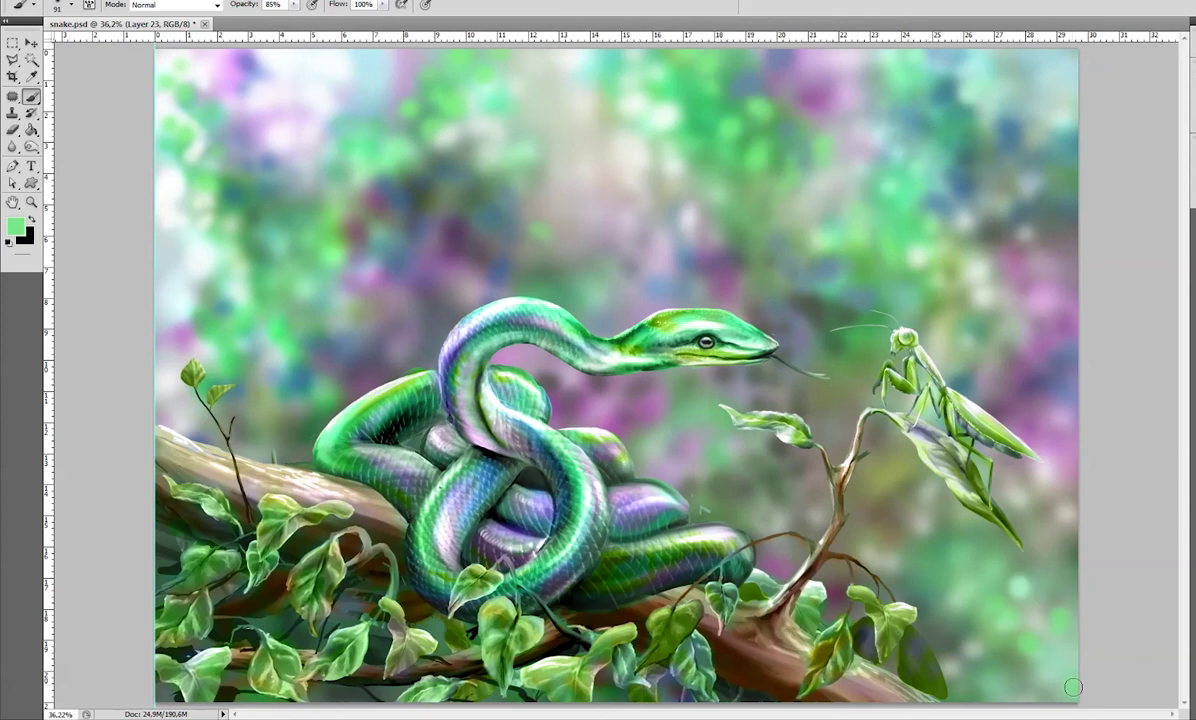
click(995, 517)
alt+click(551, 140)
mouse_move(990, 530)
mouse_down()
mouse_move(973, 618)
mouse_move(937, 584)
mouse_up()
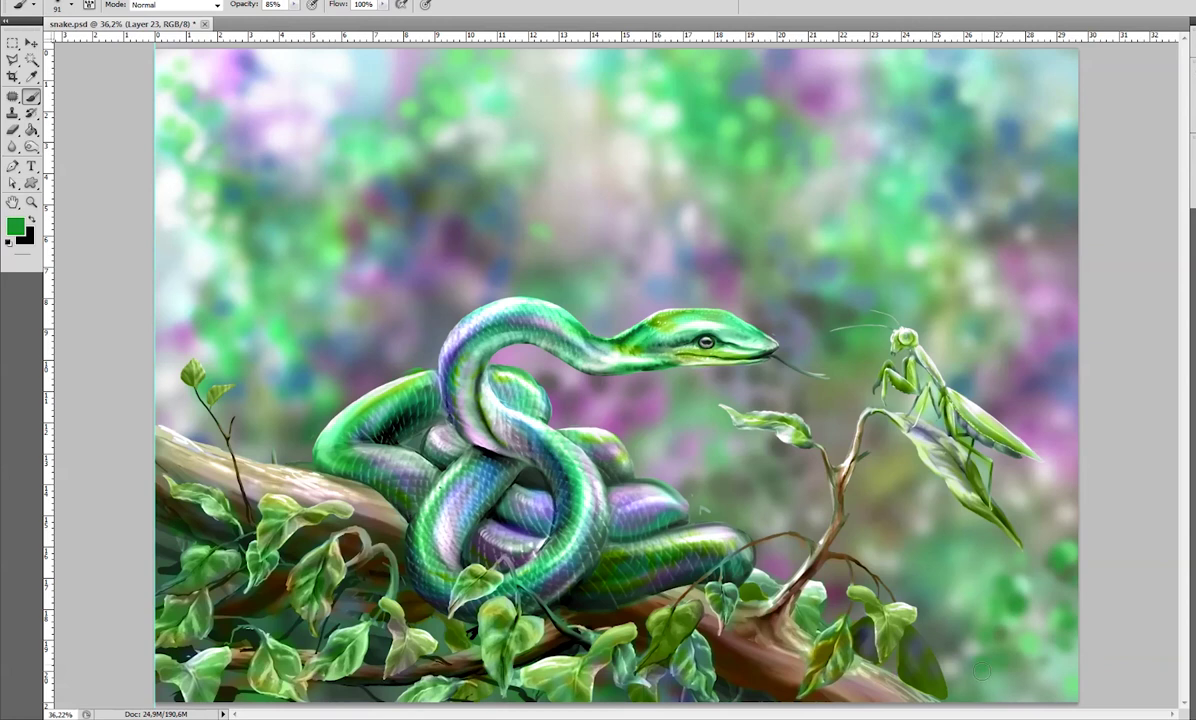
drag(965, 480, 956, 504)
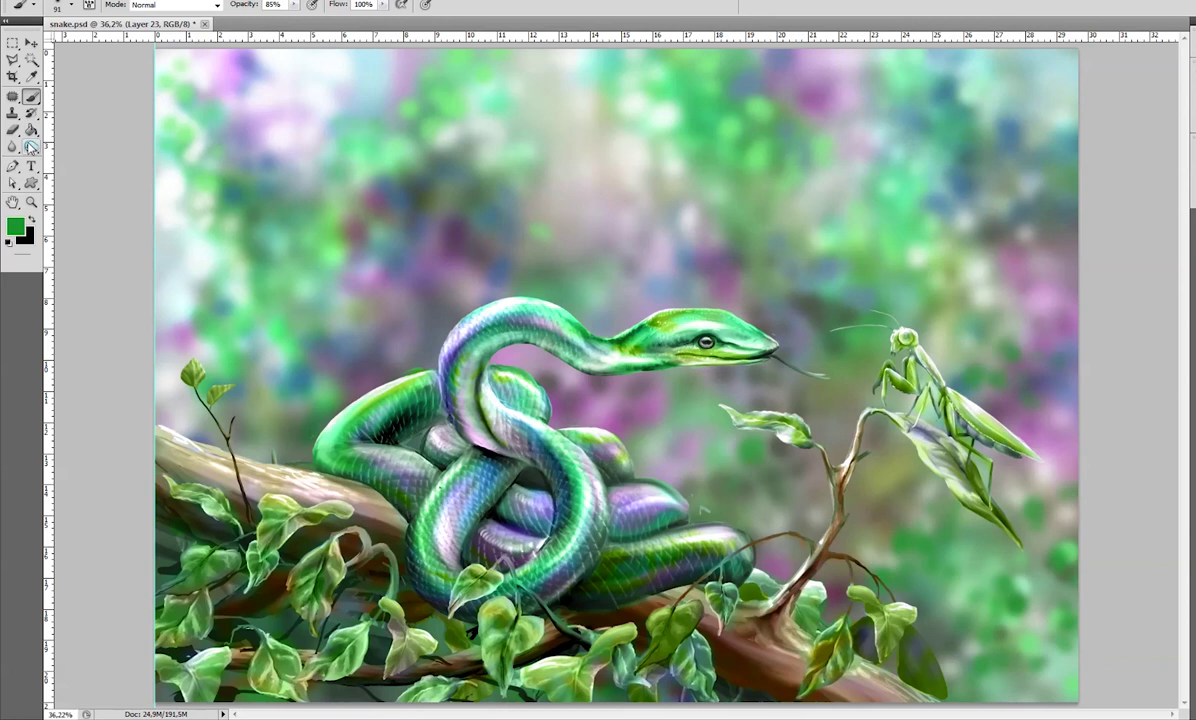
Shrink the brush to a fine 14 px size for leaf detail.
right_click(417, 585)
double_click(430, 600)
scroll(212, 484, up, 5)
scroll(212, 484, up, 3)
right_click(340, 499)
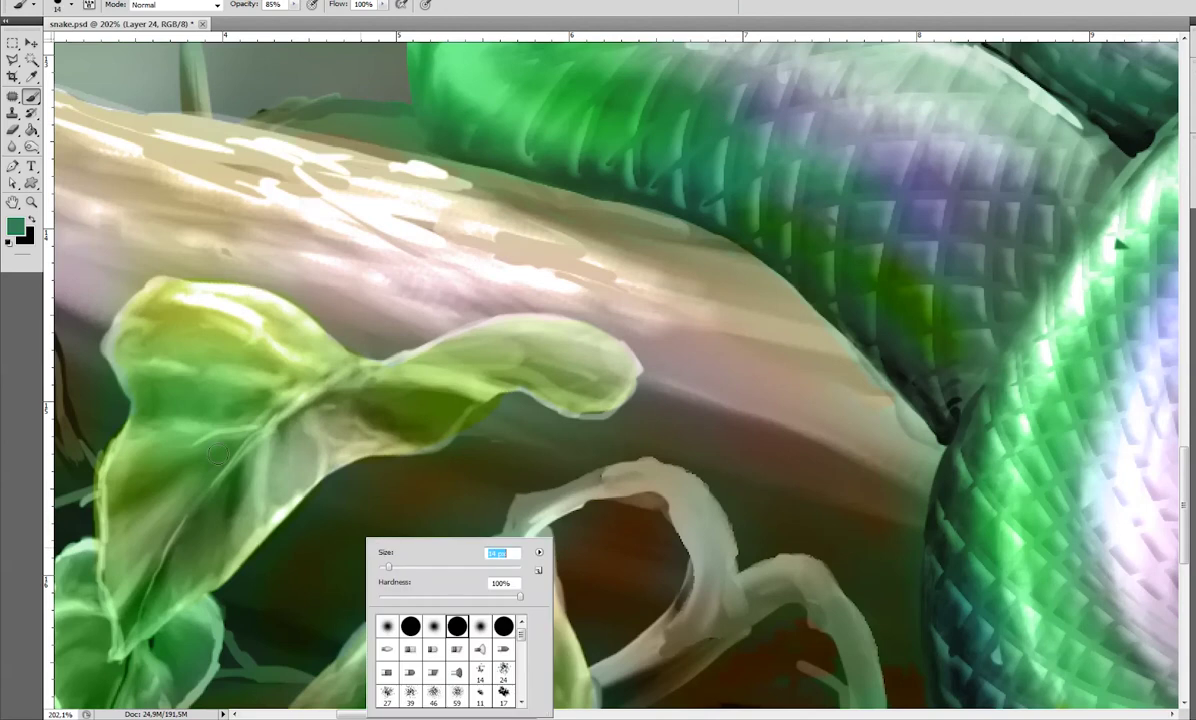
key(Return)
right_click(443, 533)
key(Return)
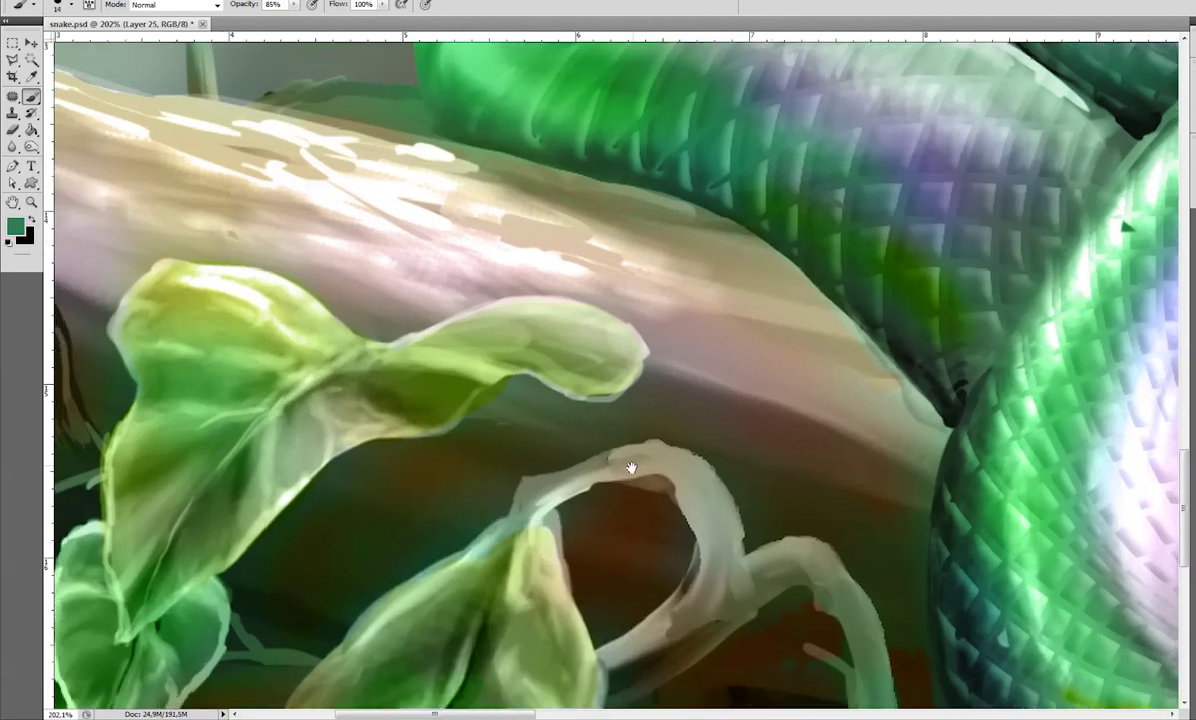
Paint translucent green over the central vine leaf to deepen it.
scroll(601, 475, down, 8)
scroll(290, 520, up, 5)
scroll(844, 427, down, 1)
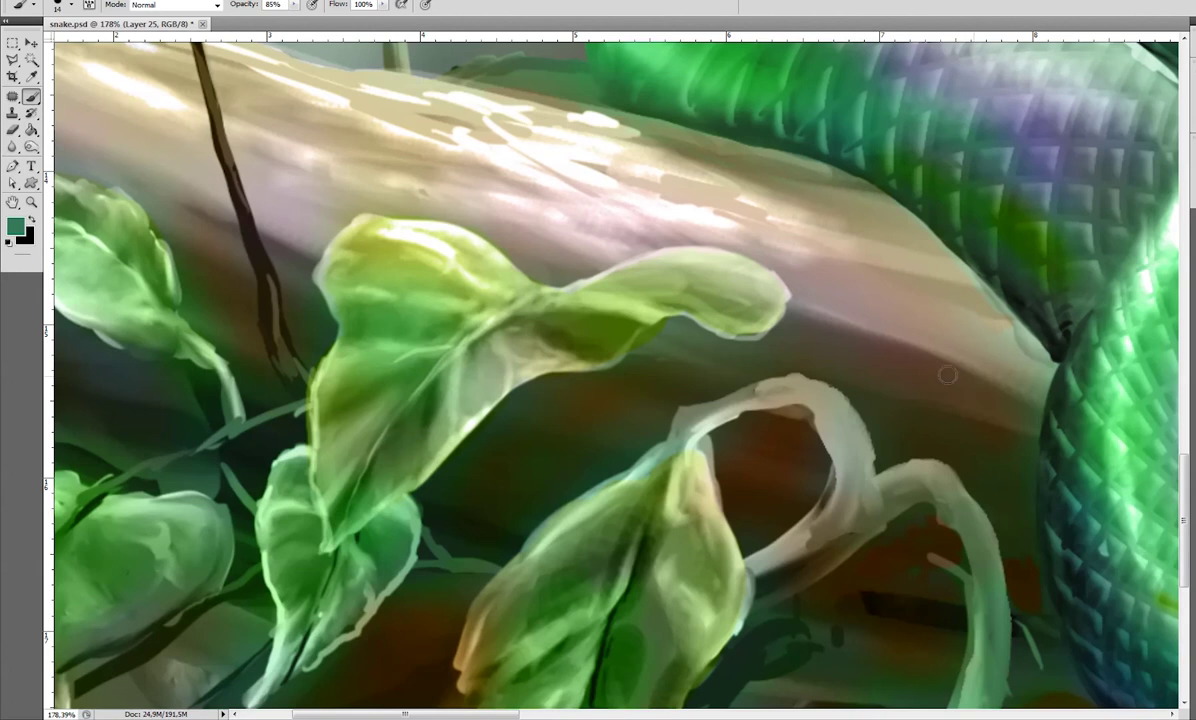
click(414, 387)
mouse_move(330, 425)
mouse_down()
mouse_move(349, 403)
mouse_move(420, 420)
mouse_up()
mouse_move(320, 340)
mouse_down()
mouse_move(440, 440)
mouse_move(460, 430)
mouse_up()
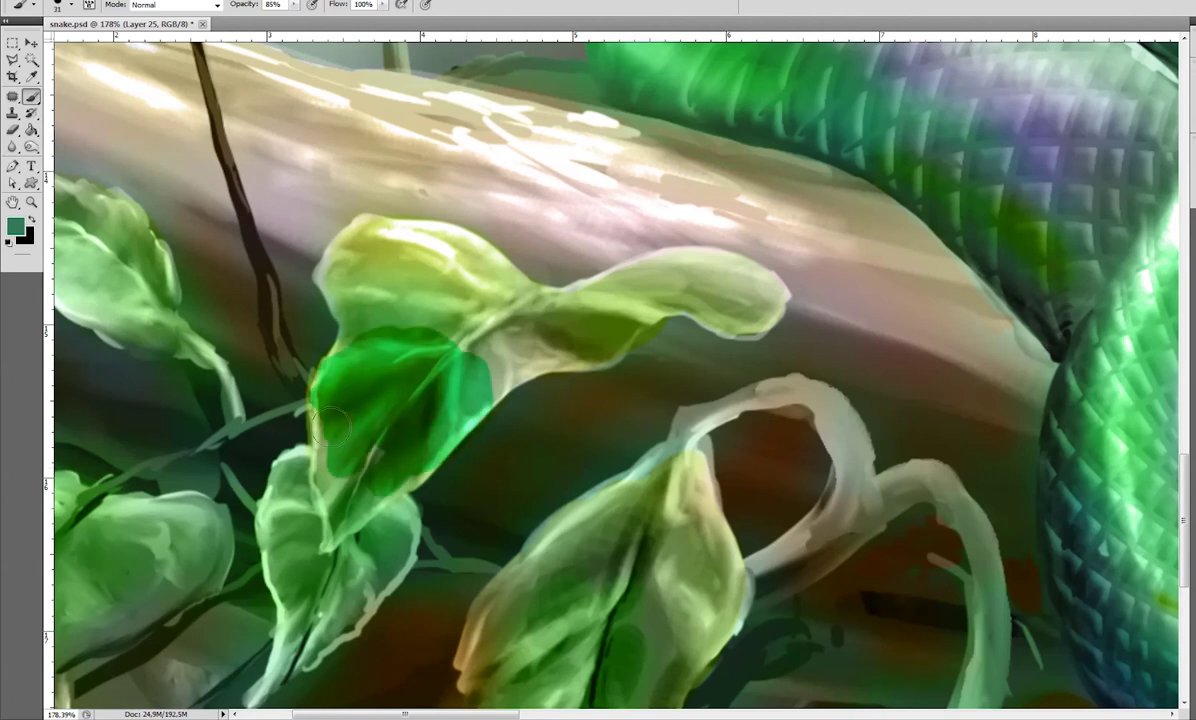
Pick a purple-blue colour and tint the lower-left leaf with it.
mouse_move(330, 425)
mouse_down()
mouse_move(380, 520)
mouse_move(350, 560)
mouse_up()
alt+click(1040, 147)
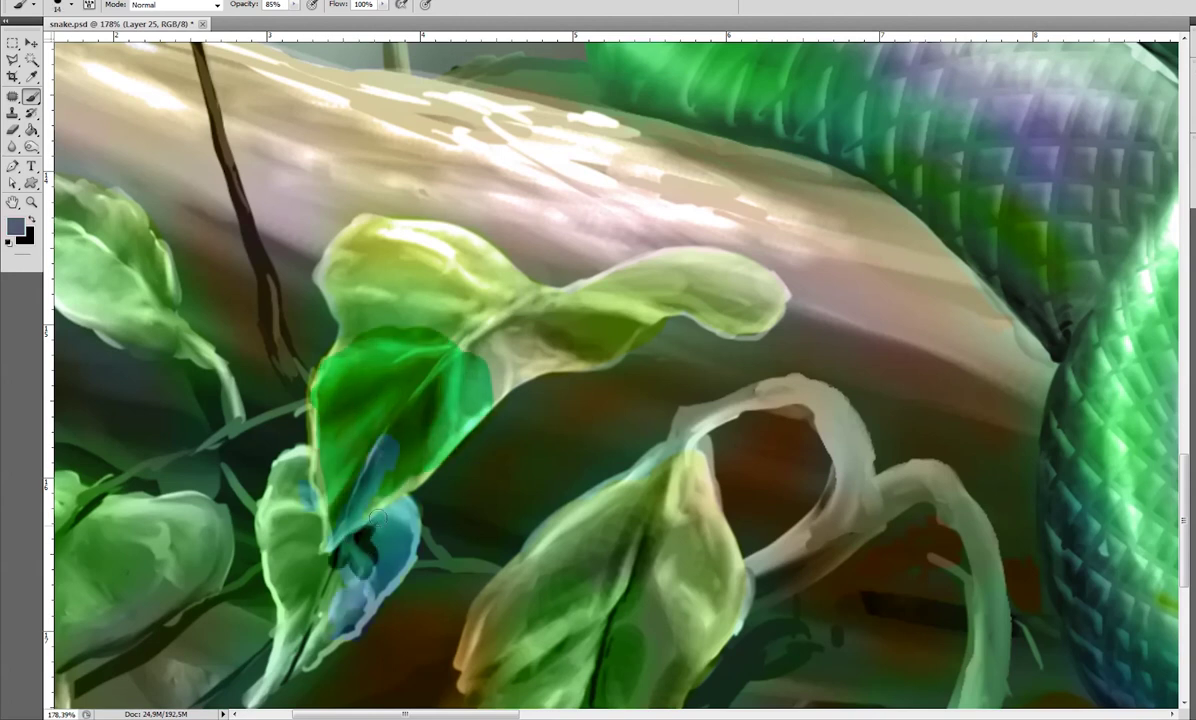
click(15, 227)
click(419, 107)
mouse_move(350, 480)
mouse_down()
mouse_move(362, 530)
mouse_move(320, 600)
mouse_up()
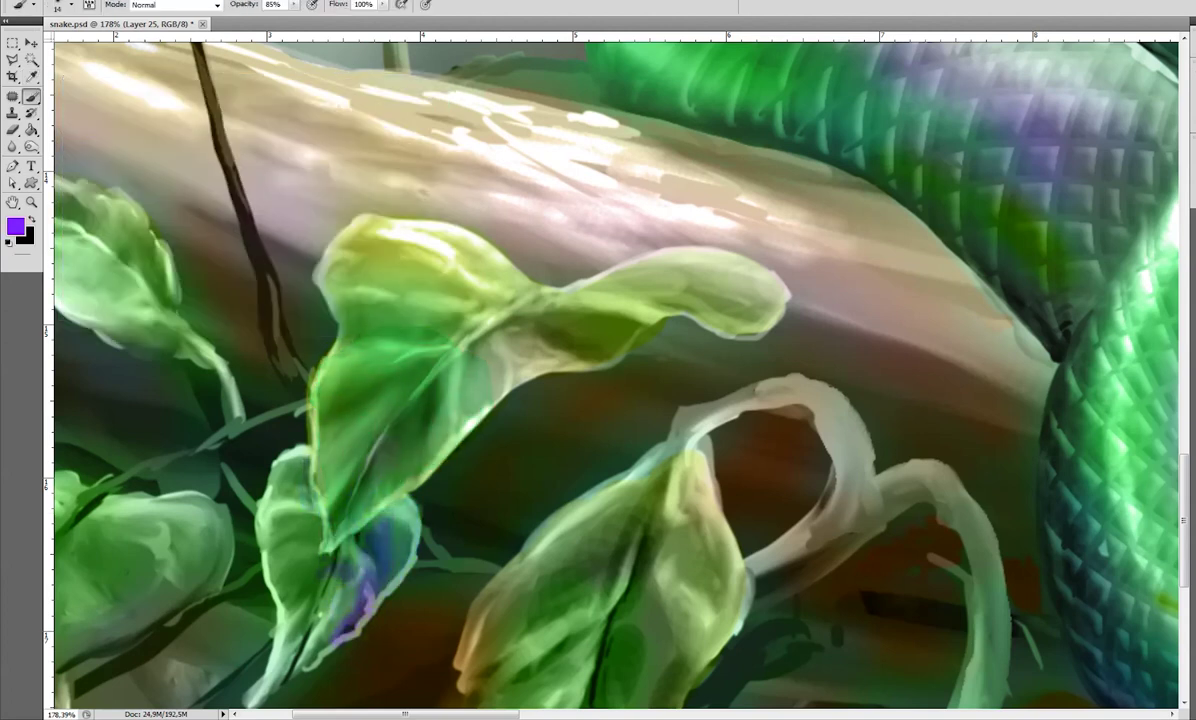
mouse_move(340, 490)
mouse_down()
mouse_move(320, 590)
mouse_move(365, 550)
mouse_up()
drag(380, 470, 320, 580)
drag(290, 440, 270, 520)
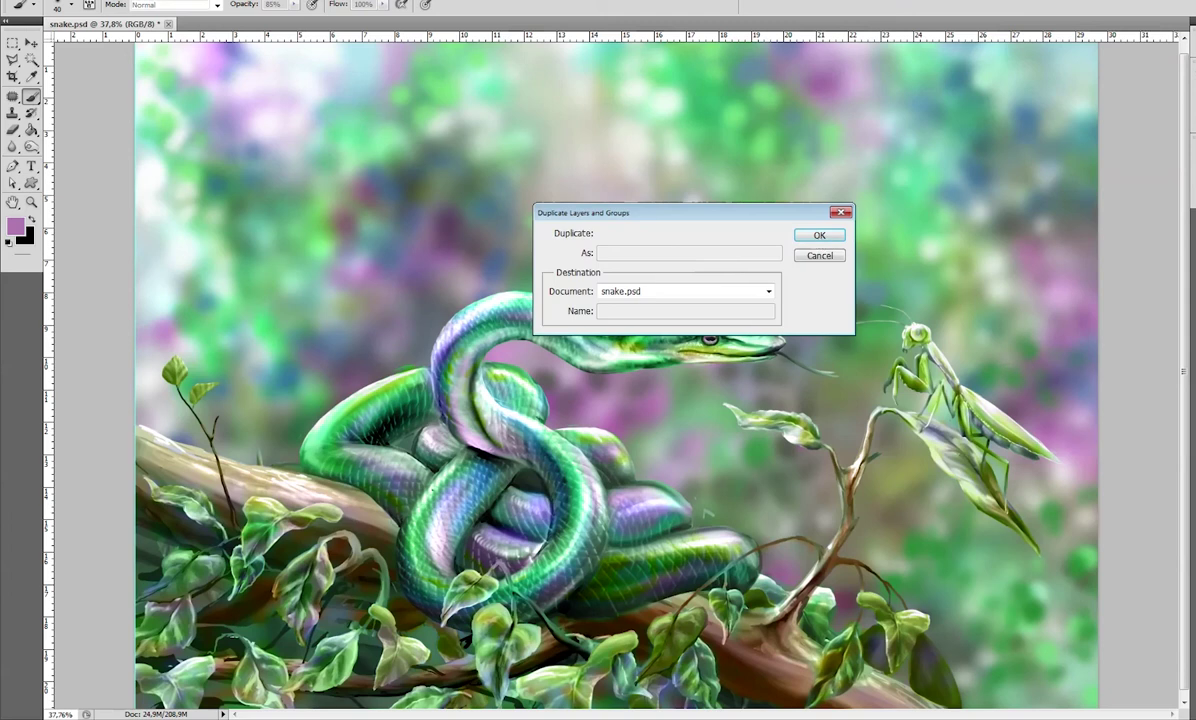
Confirm the layer duplicate and dodge sparkle highlights onto the snake's back and neck scales.
click(31, 148)
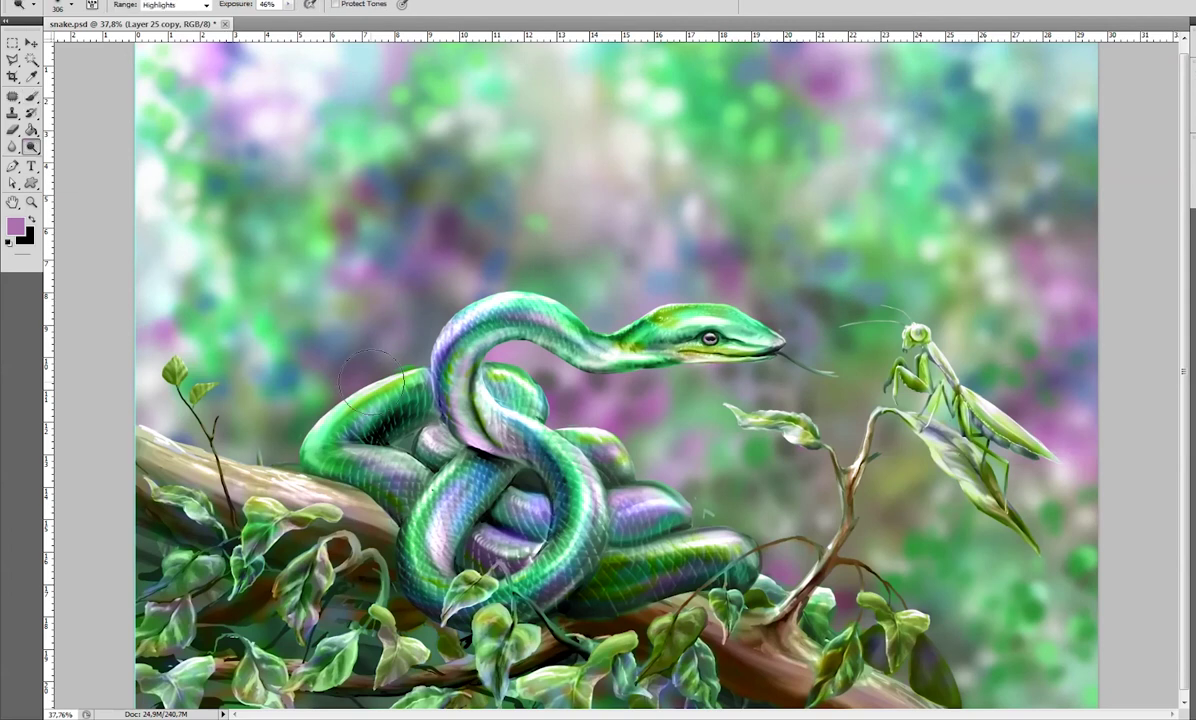
key(Return)
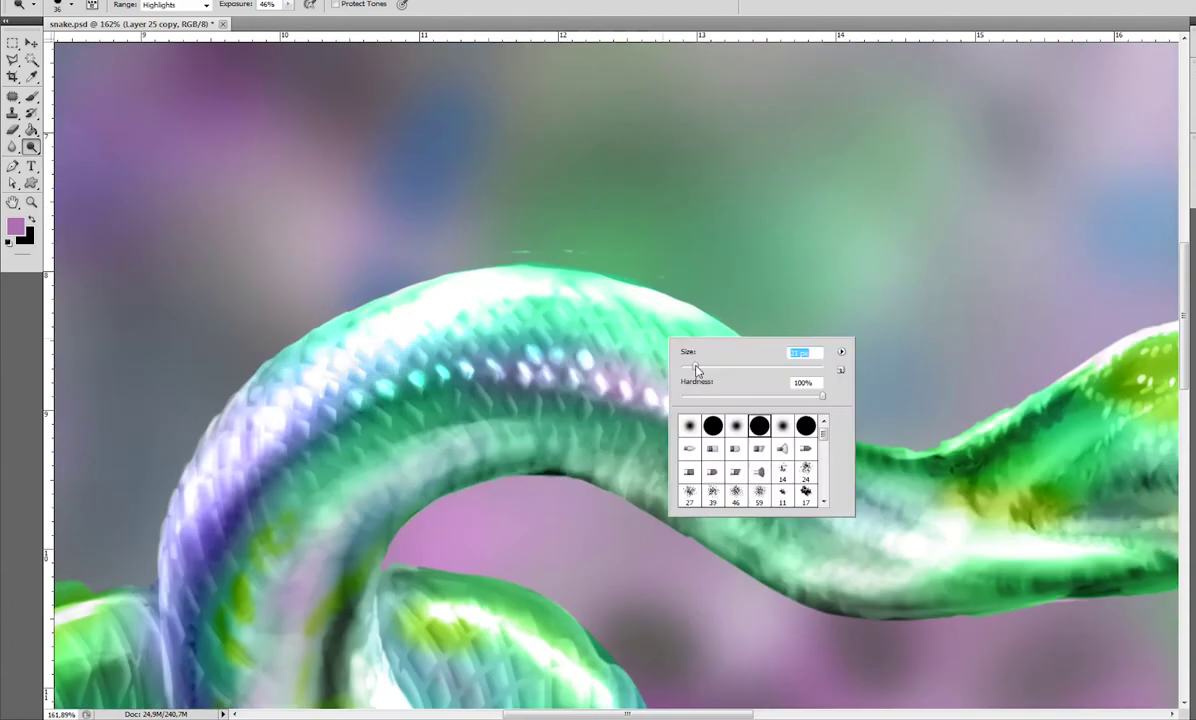
drag(640, 379, 680, 396)
mouse_move(587, 320)
mouse_down()
mouse_move(633, 320)
mouse_move(606, 307)
mouse_move(713, 326)
mouse_move(817, 418)
mouse_move(730, 380)
mouse_move(900, 526)
mouse_move(849, 563)
mouse_up()
right_click(921, 453)
mouse_move(435, 423)
mouse_down()
mouse_move(421, 463)
mouse_move(338, 535)
mouse_up()
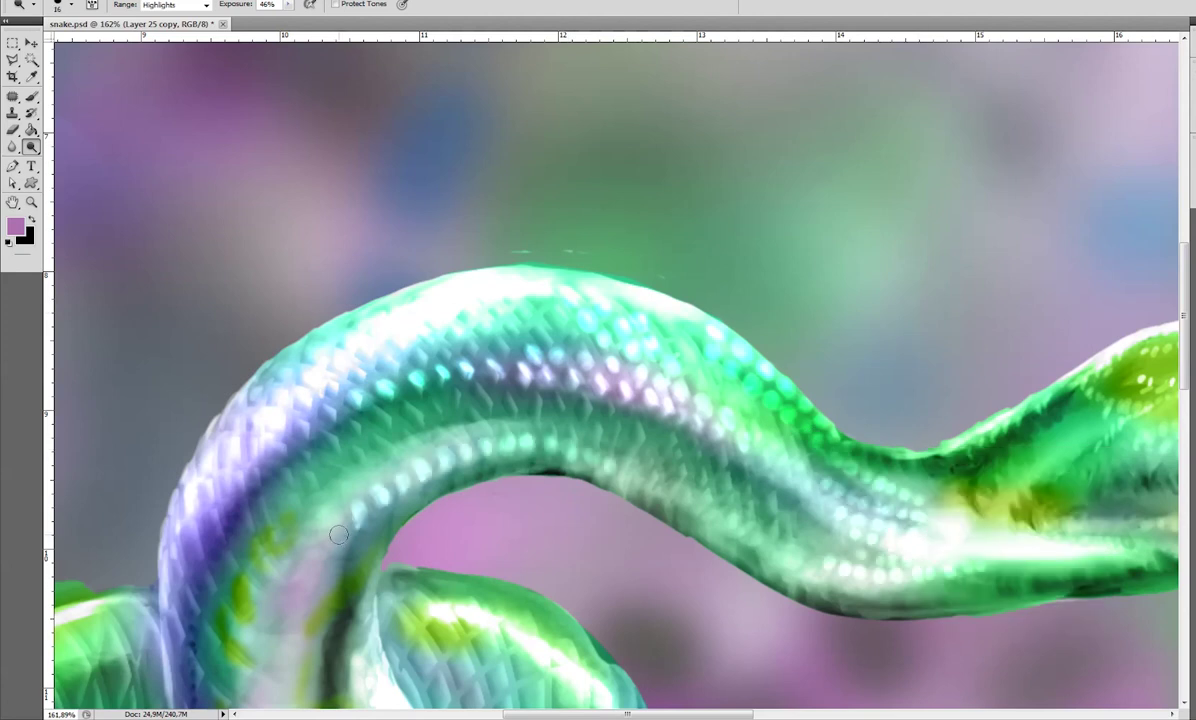
drag(935, 313, 517, 282)
drag(493, 400, 540, 380)
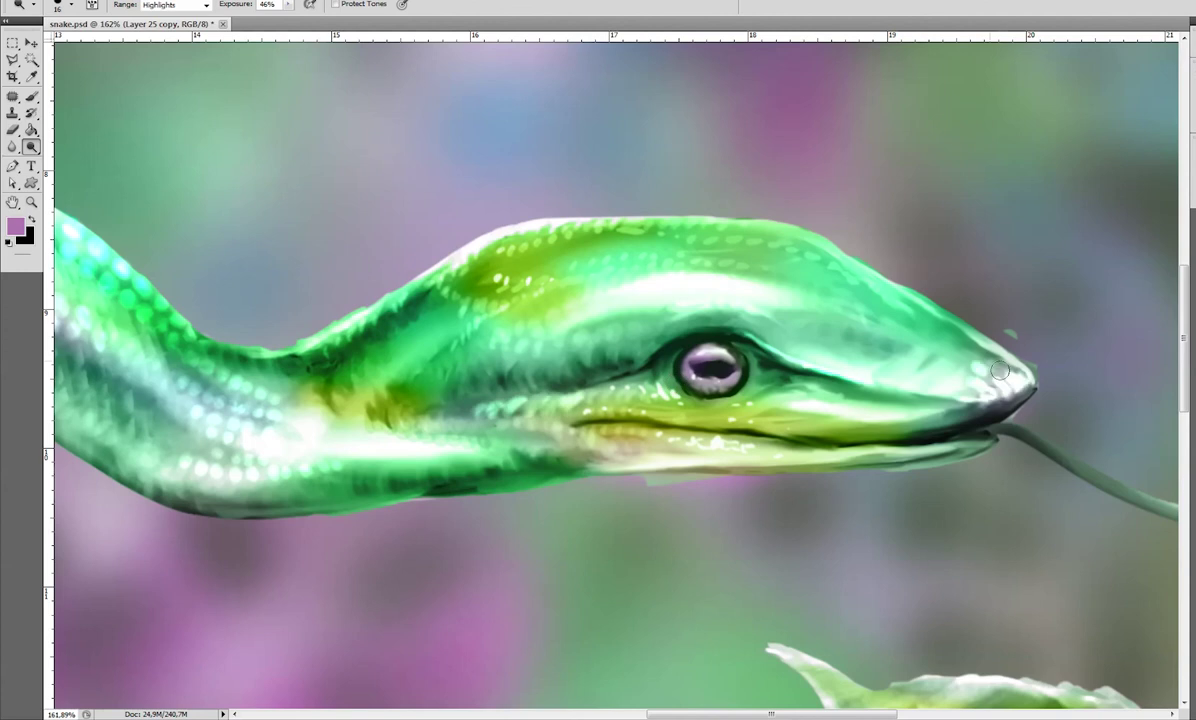
Try the mixer brush, clone and patch tools and pan to the snake's coils.
key(b)
right_click(975, 345)
key(Escape)
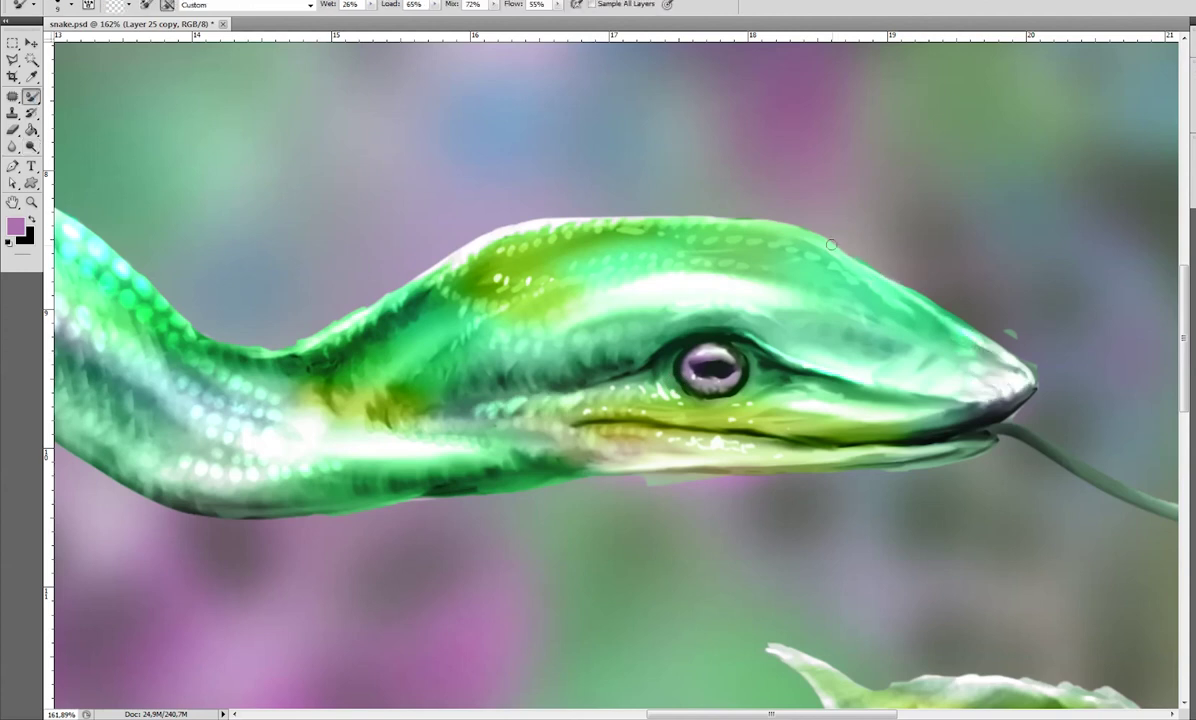
key(s)
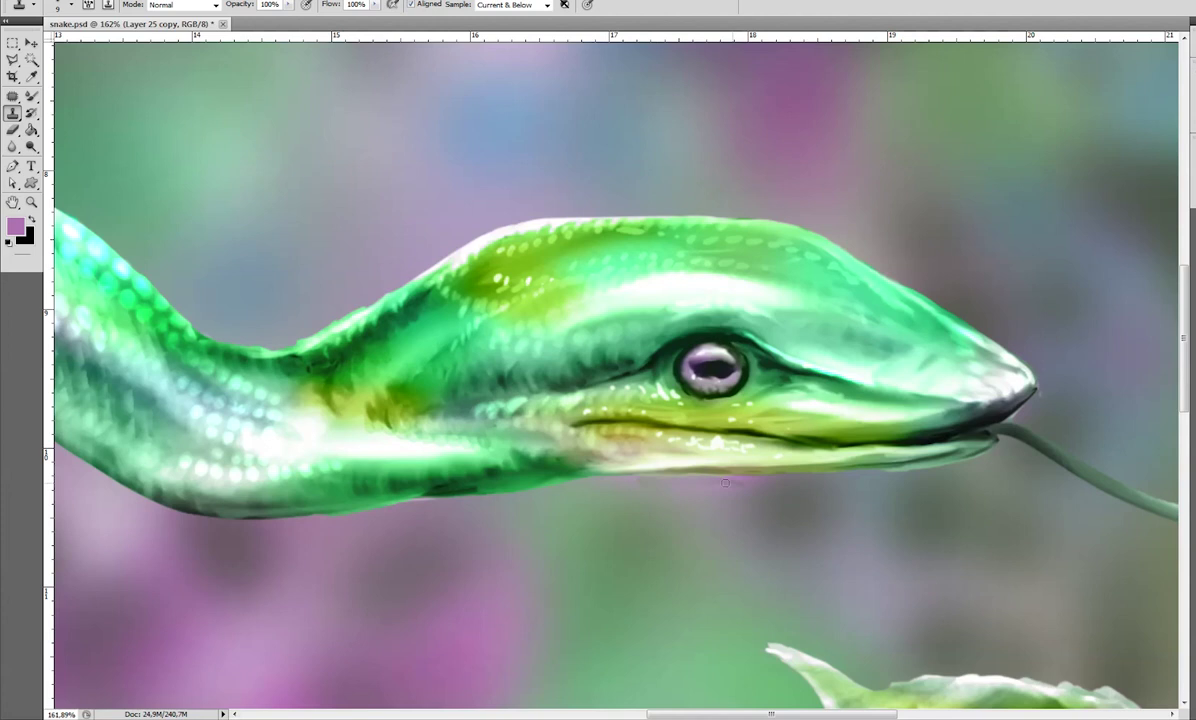
key(b)
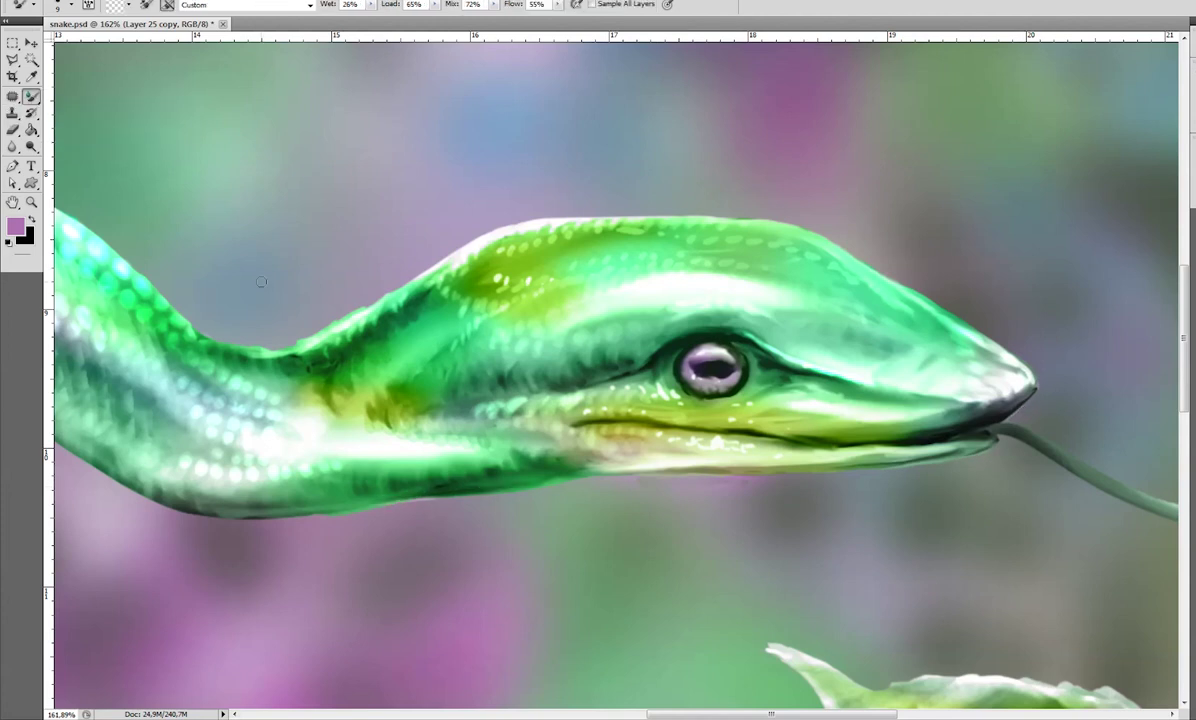
scroll(593, 263, left, 5)
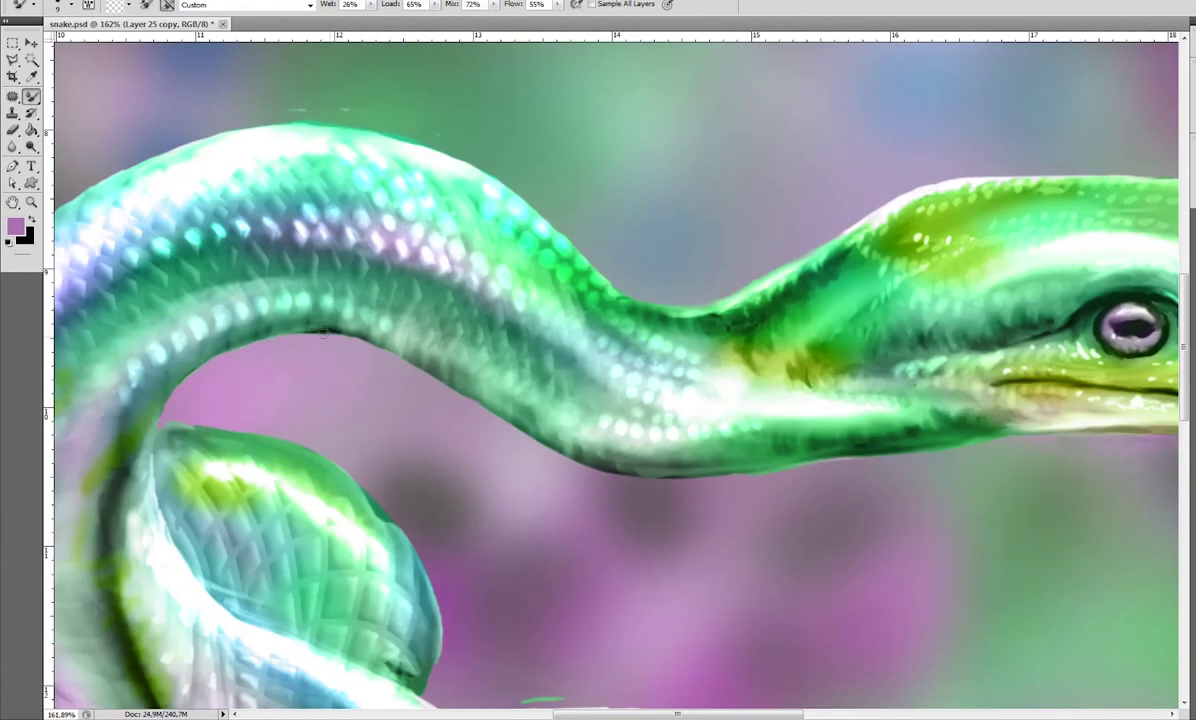
drag(349, 449, 476, 219)
right_click(691, 350)
key(j)
right_click(685, 362)
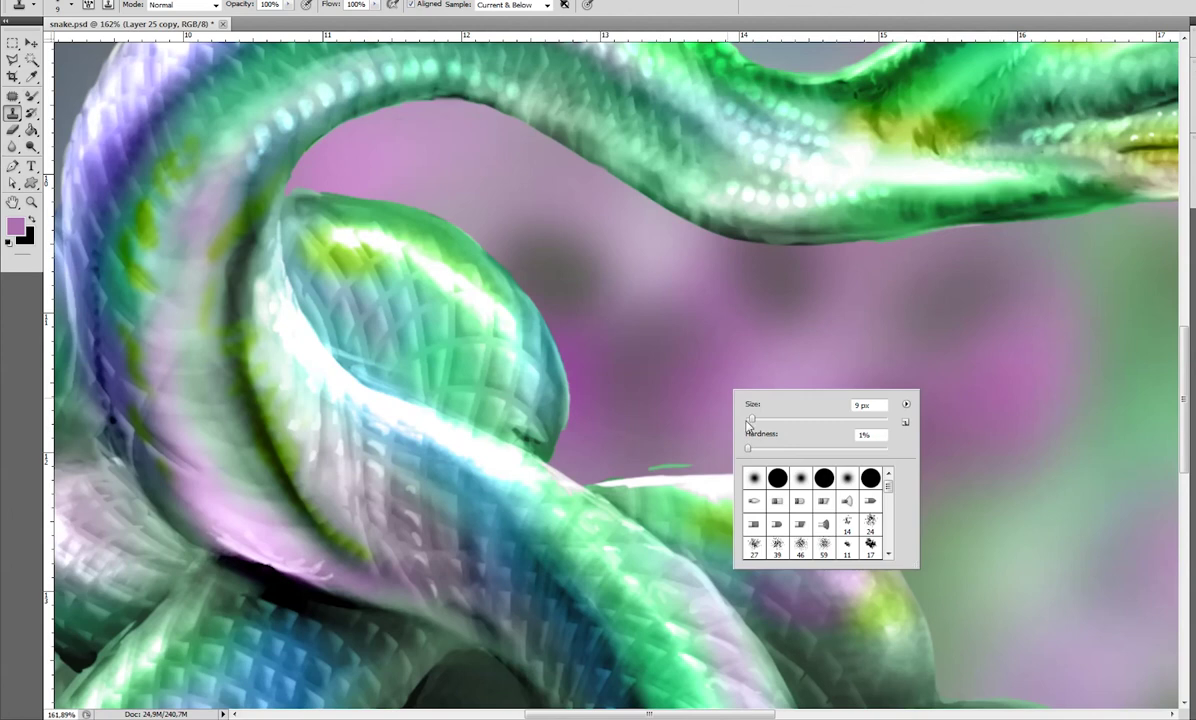
key(shift+j)
key(shift+b)
Paint a dark navy shadow along the purple coil's edge.
alt+click(490, 408)
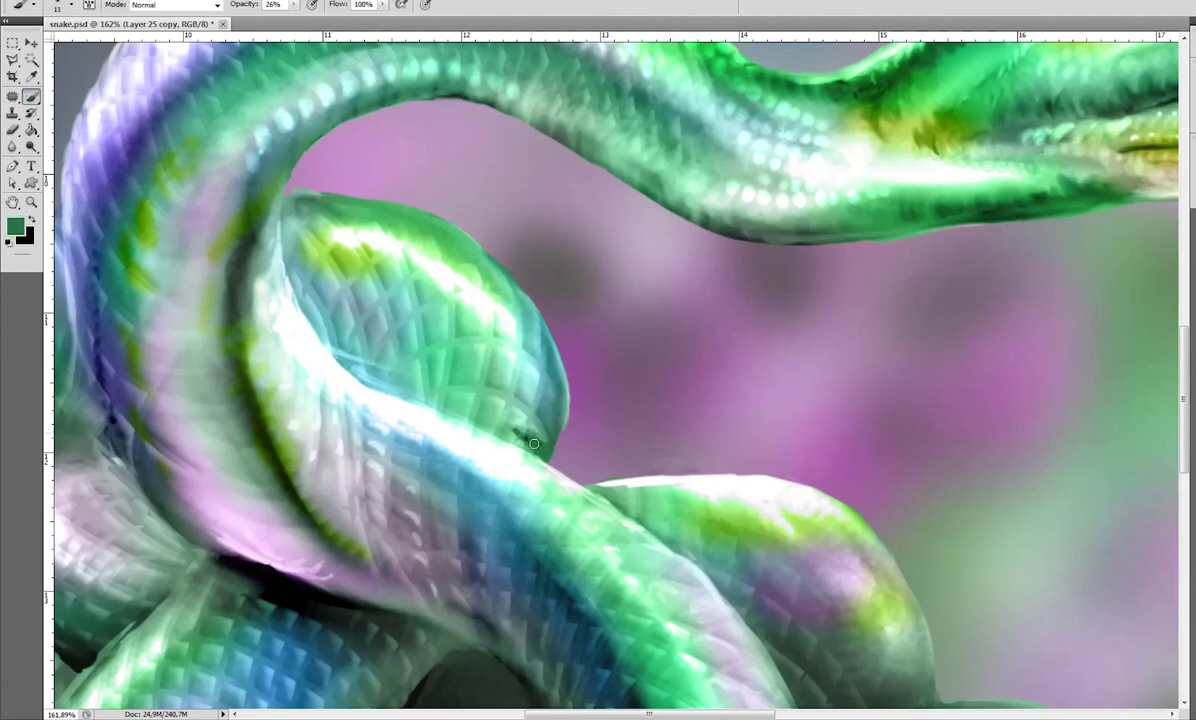
right_click(673, 449)
alt+click(528, 444)
alt+click(198, 543)
drag(198, 543, 430, 513)
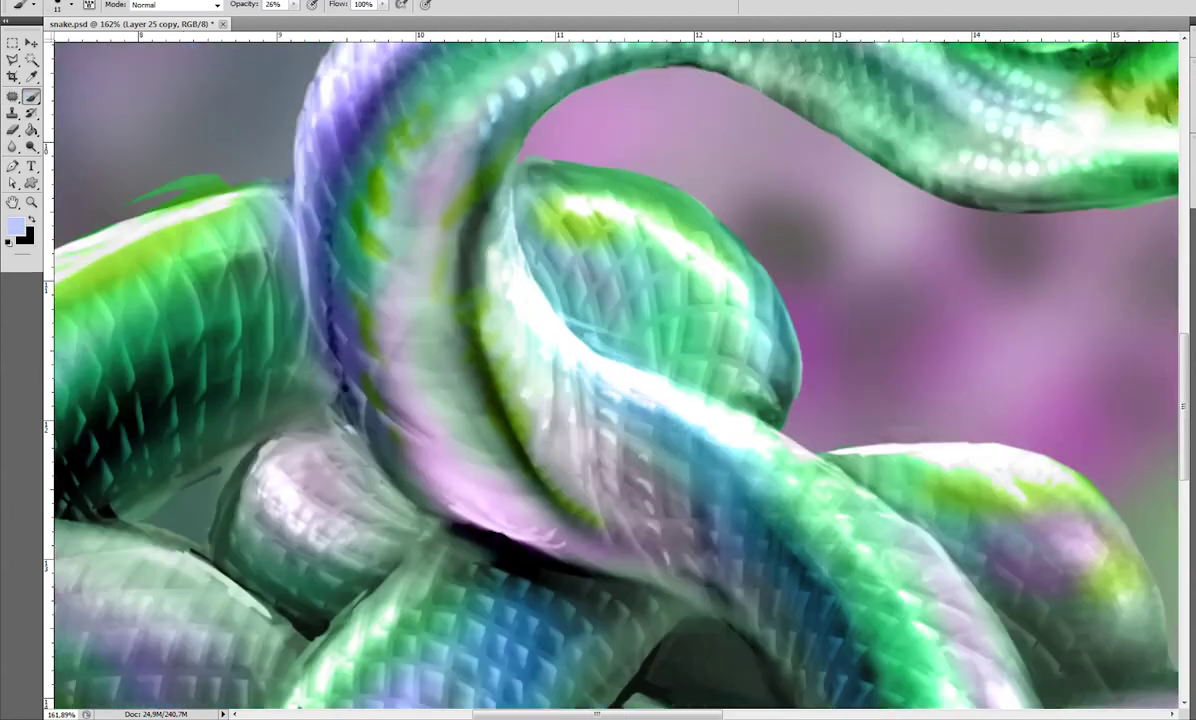
alt+click(333, 405)
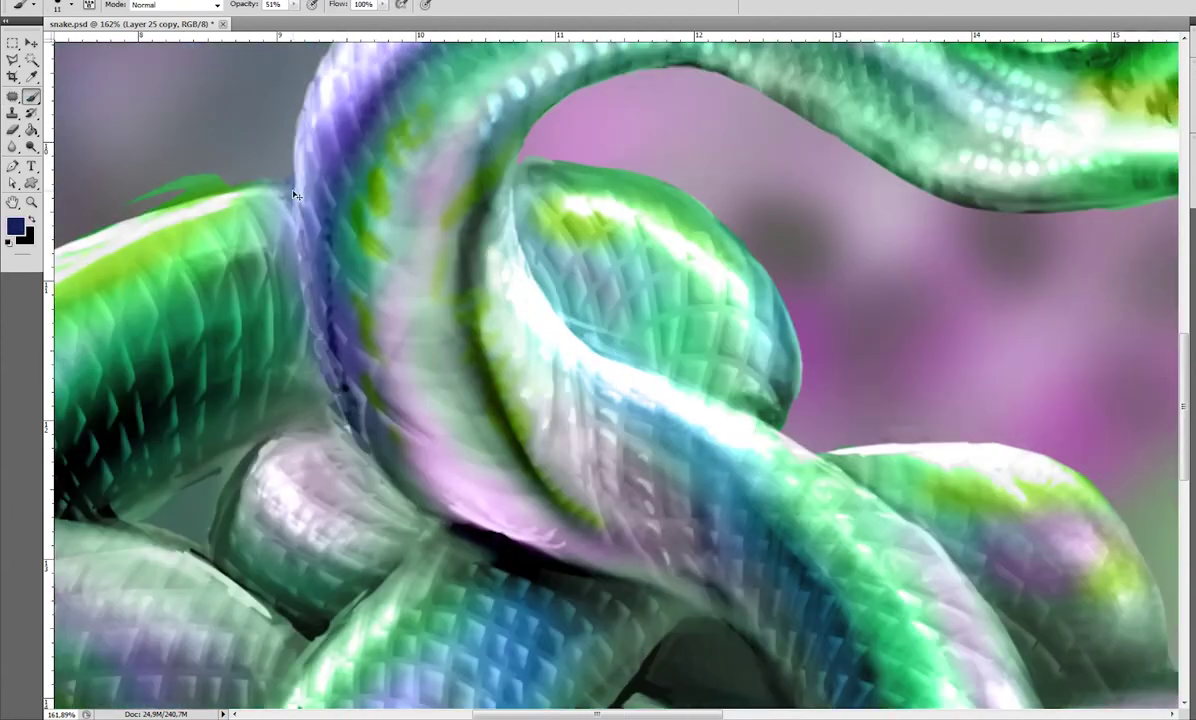
mouse_move(280, 190)
mouse_down()
mouse_move(373, 463)
mouse_move(745, 463)
mouse_up()
Clone-smooth the area between the coils and dodge the snake's upper green edge.
key(s)
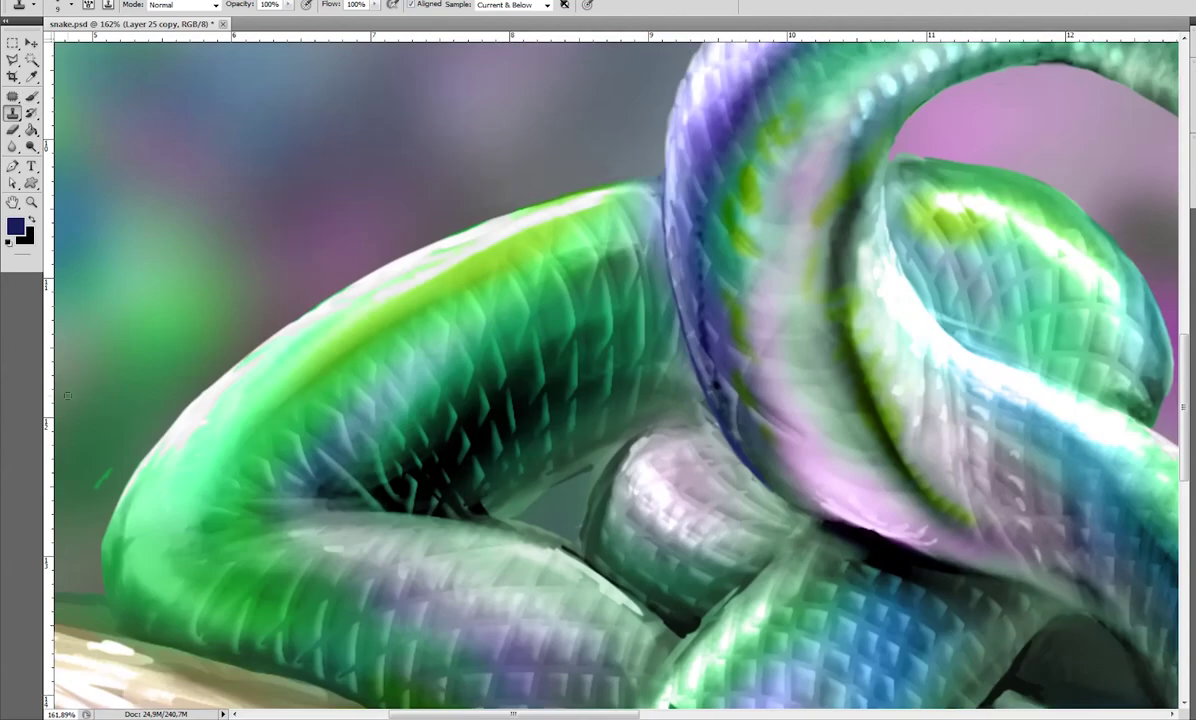
drag(585, 575, 651, 627)
key(b)
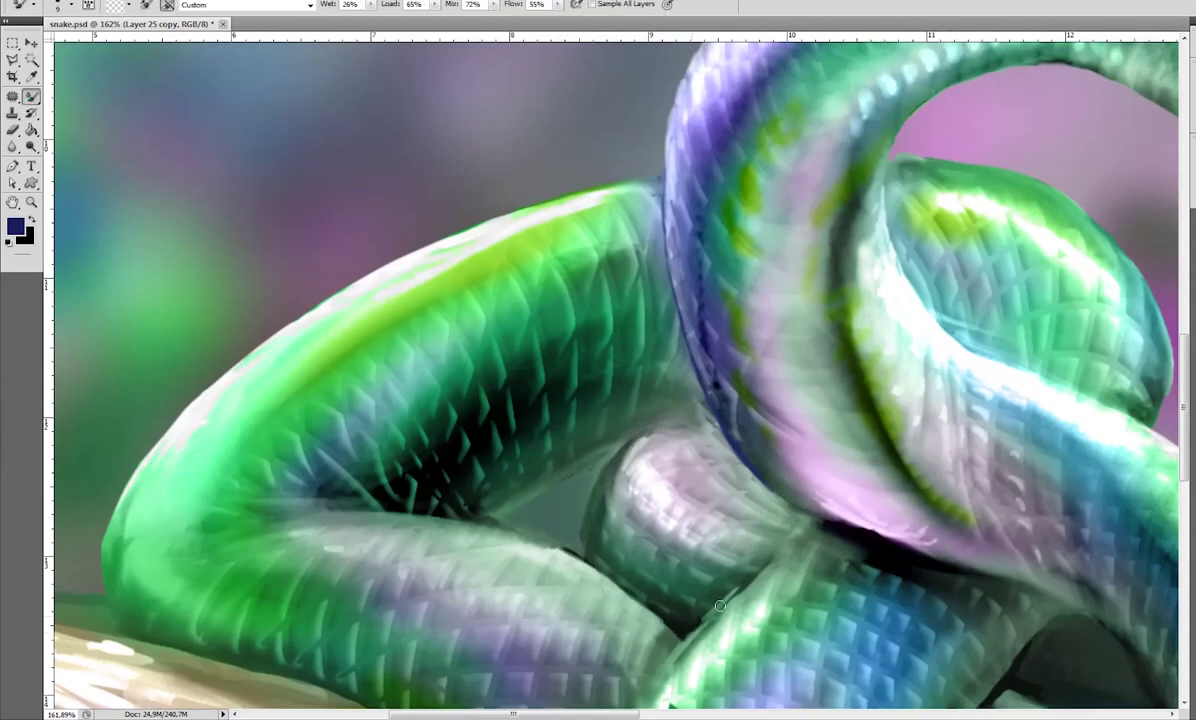
key(o)
mouse_move(595, 188)
mouse_down()
mouse_move(467, 235)
mouse_move(641, 199)
mouse_up()
With the Mixer Brush, blend dark green shading along the central leaf's vein and stem.
right_click(31, 95)
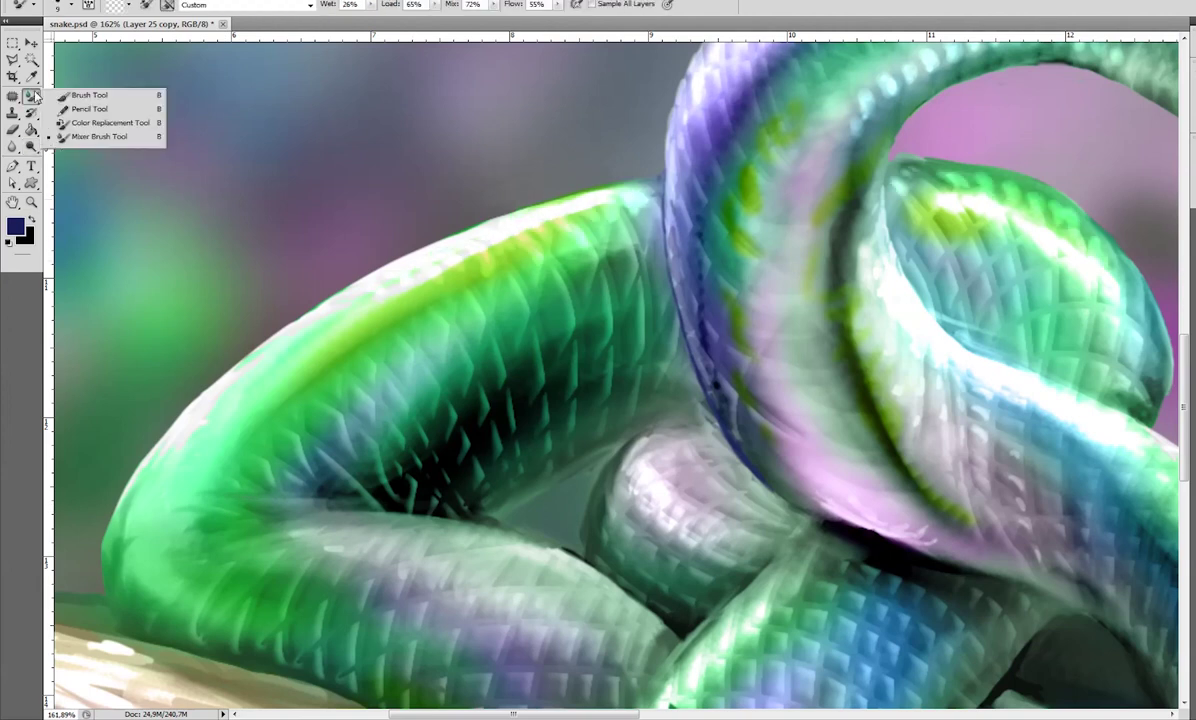
click(100, 136)
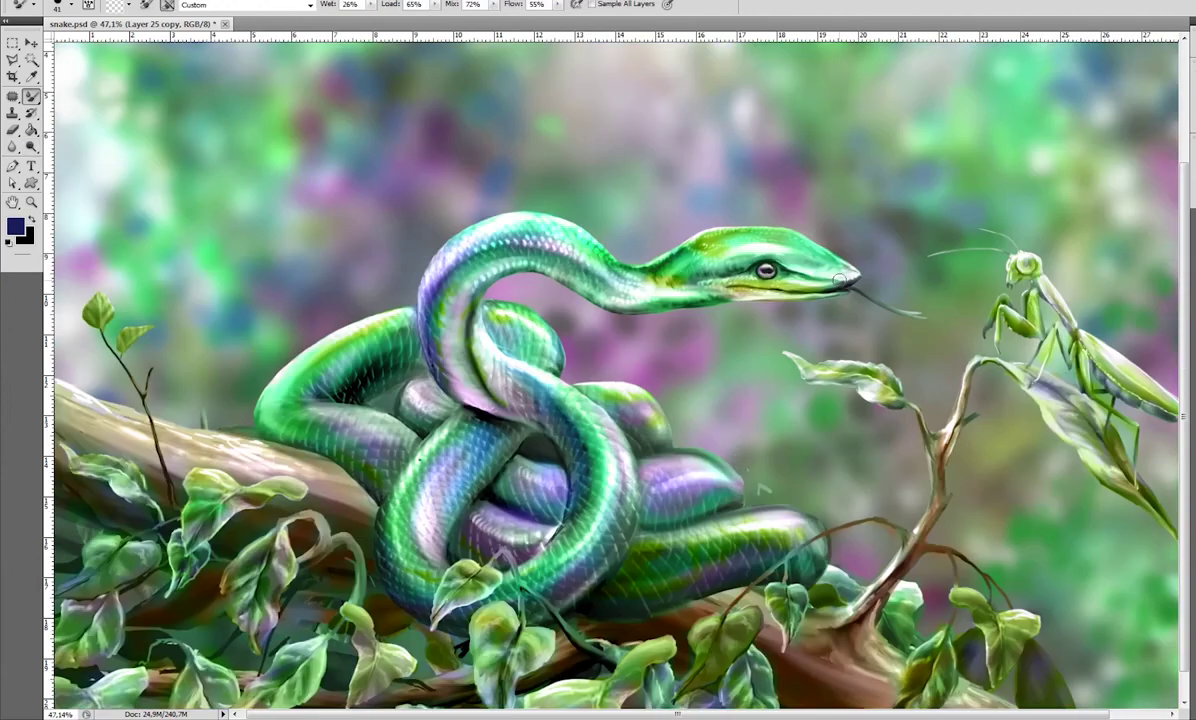
mouse_move(945, 180)
mouse_down()
mouse_move(290, 365)
mouse_move(778, 173)
mouse_move(619, 290)
mouse_up()
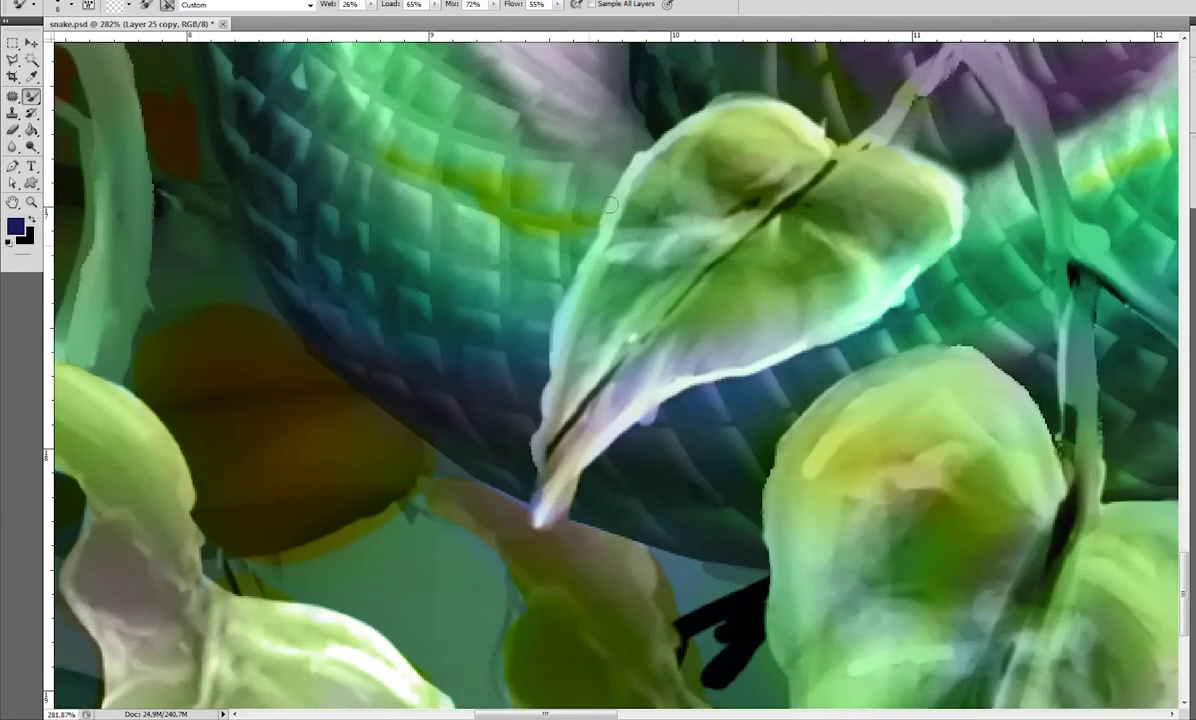
mouse_move(610, 205)
mouse_down()
mouse_move(777, 478)
mouse_move(694, 525)
mouse_up()
drag(776, 290, 755, 360)
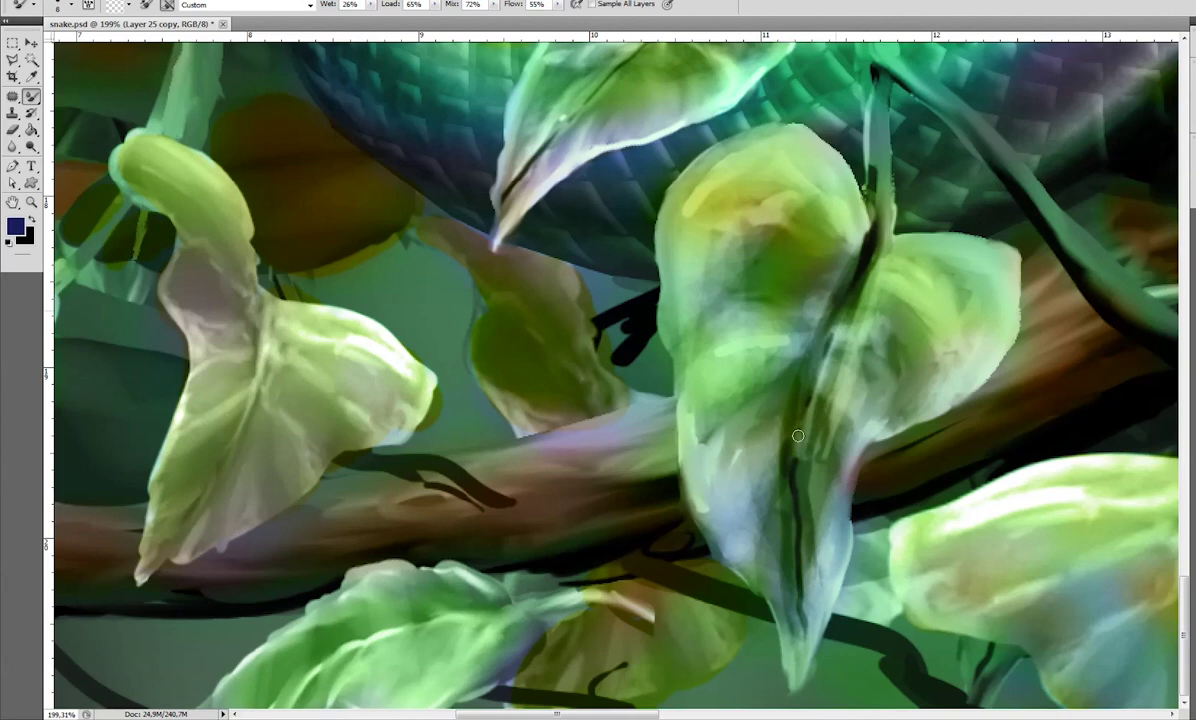
drag(825, 240, 745, 430)
drag(870, 260, 795, 375)
drag(795, 295, 770, 360)
drag(884, 296, 806, 406)
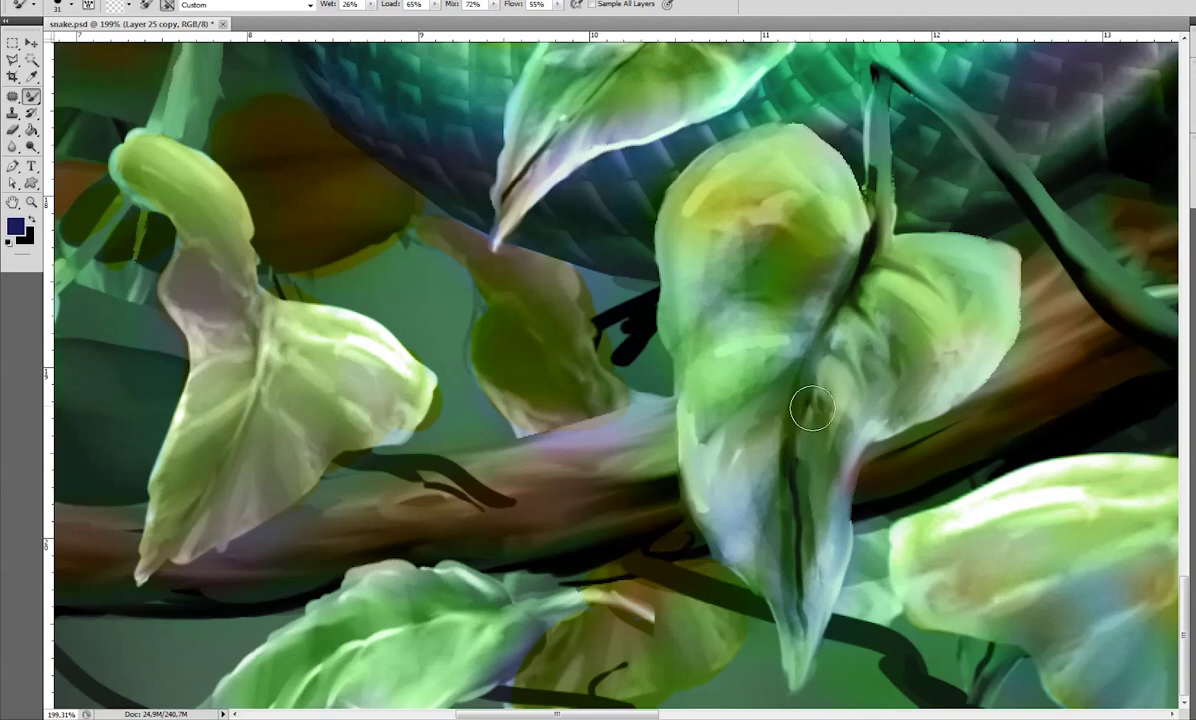
drag(795, 250, 872, 190)
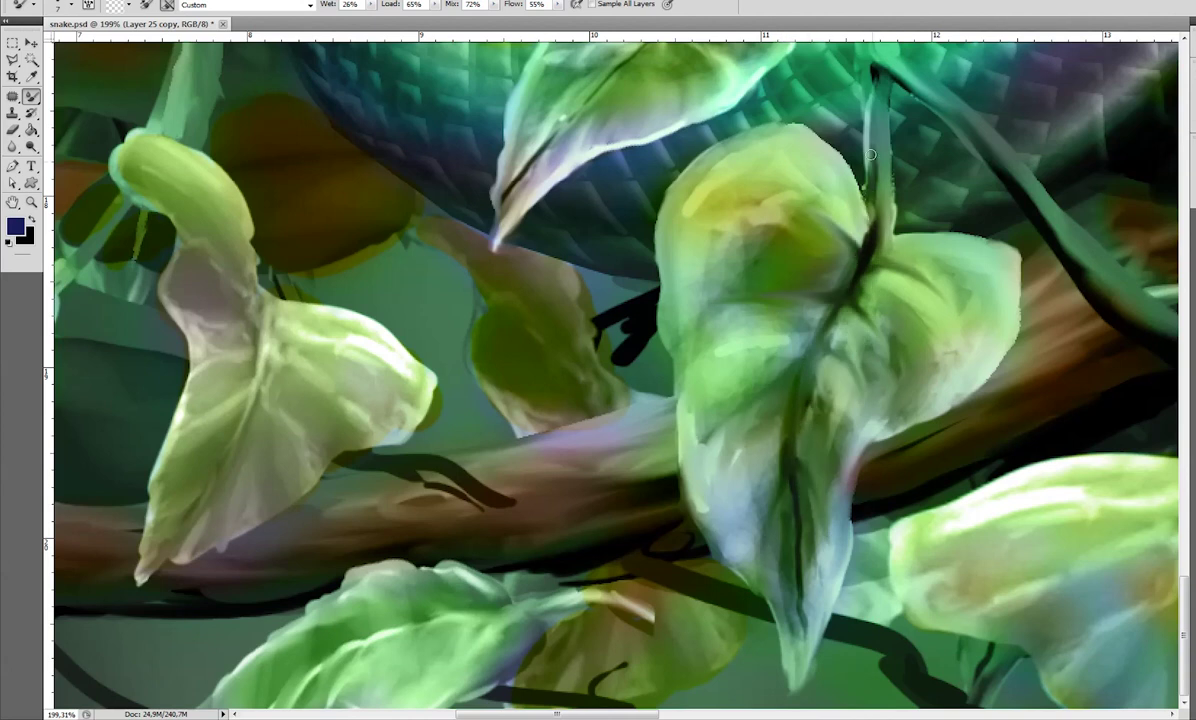
Smooth the big leaf's lower edge and blend rough strokes around the leaf cluster and stem.
scroll(871, 155, left, 5)
drag(870, 461, 916, 496)
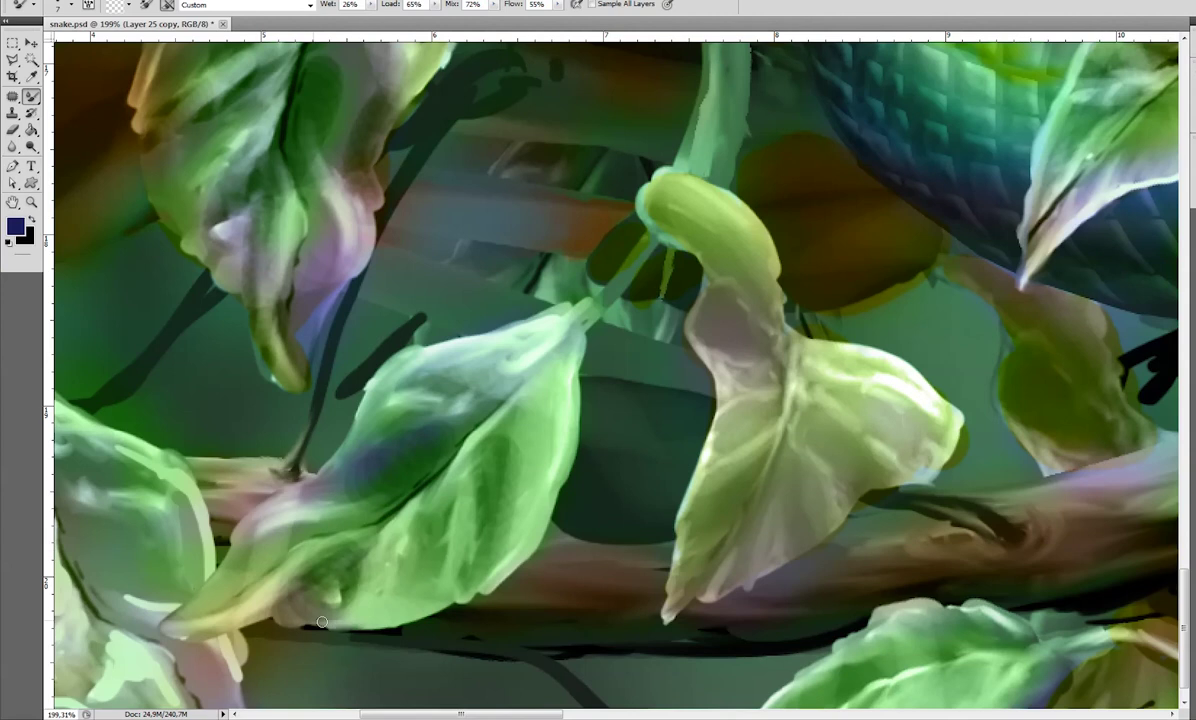
drag(322, 622, 450, 560)
scroll(584, 311, left, 5)
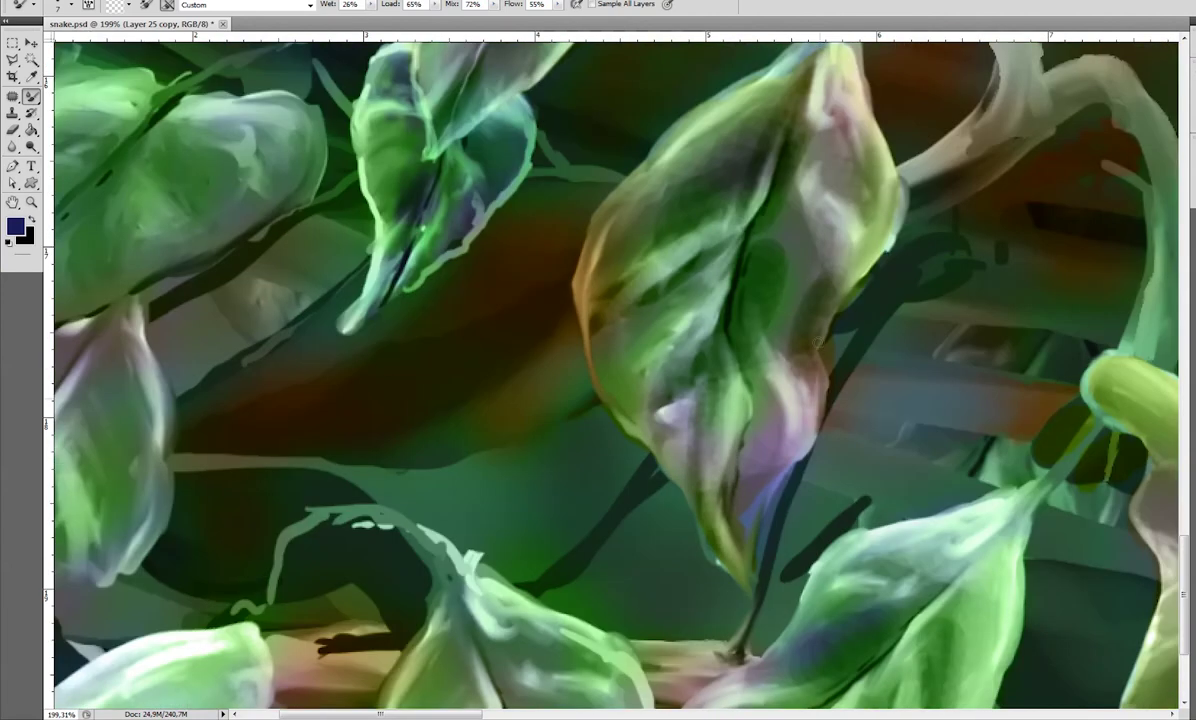
scroll(870, 250, up, 2)
scroll(425, 182, up, 2)
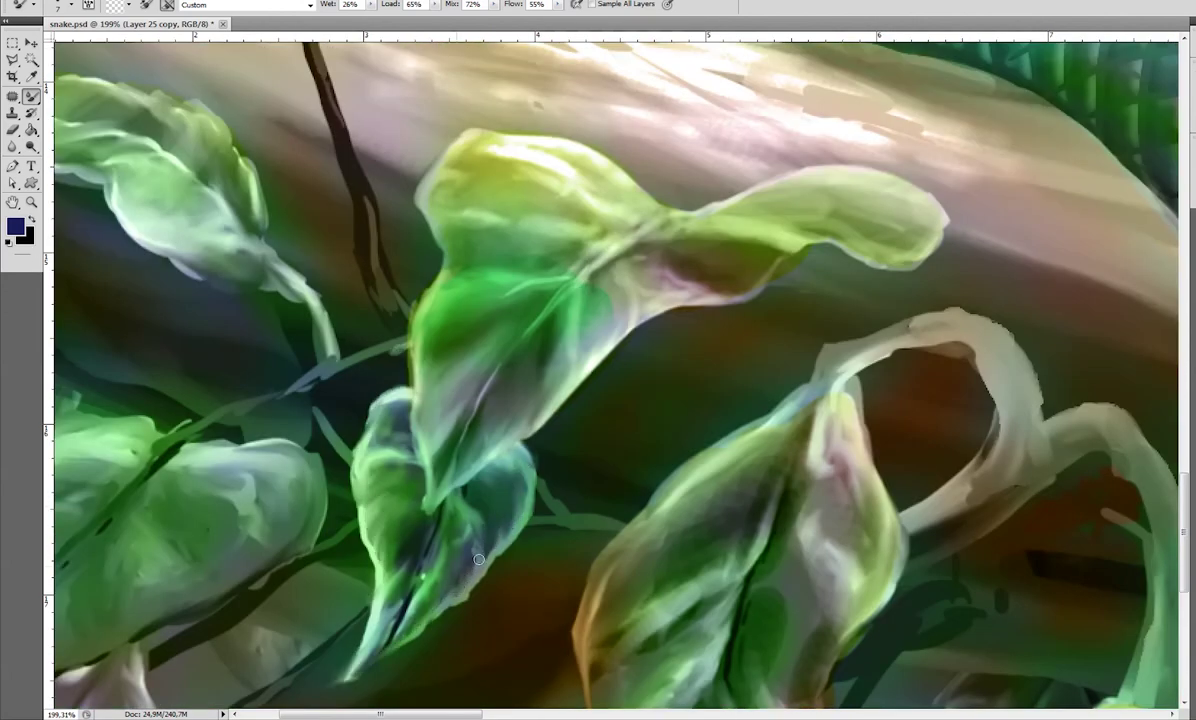
drag(449, 352, 581, 220)
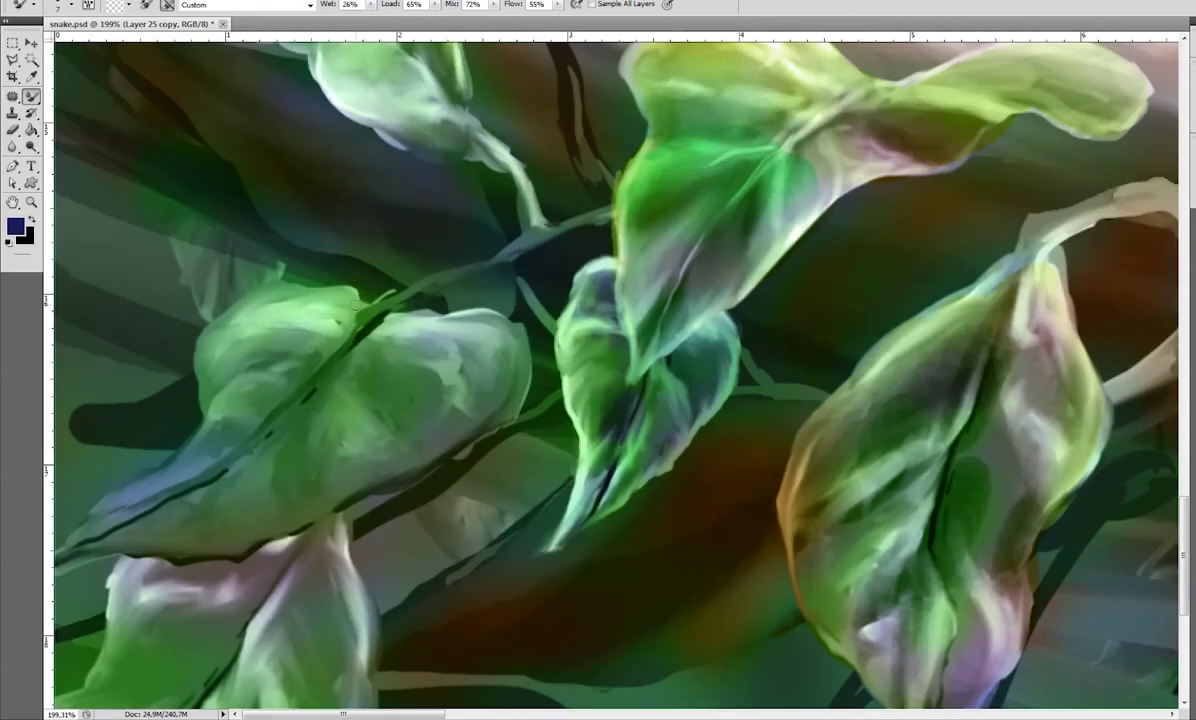
scroll(265, 440, down, 1)
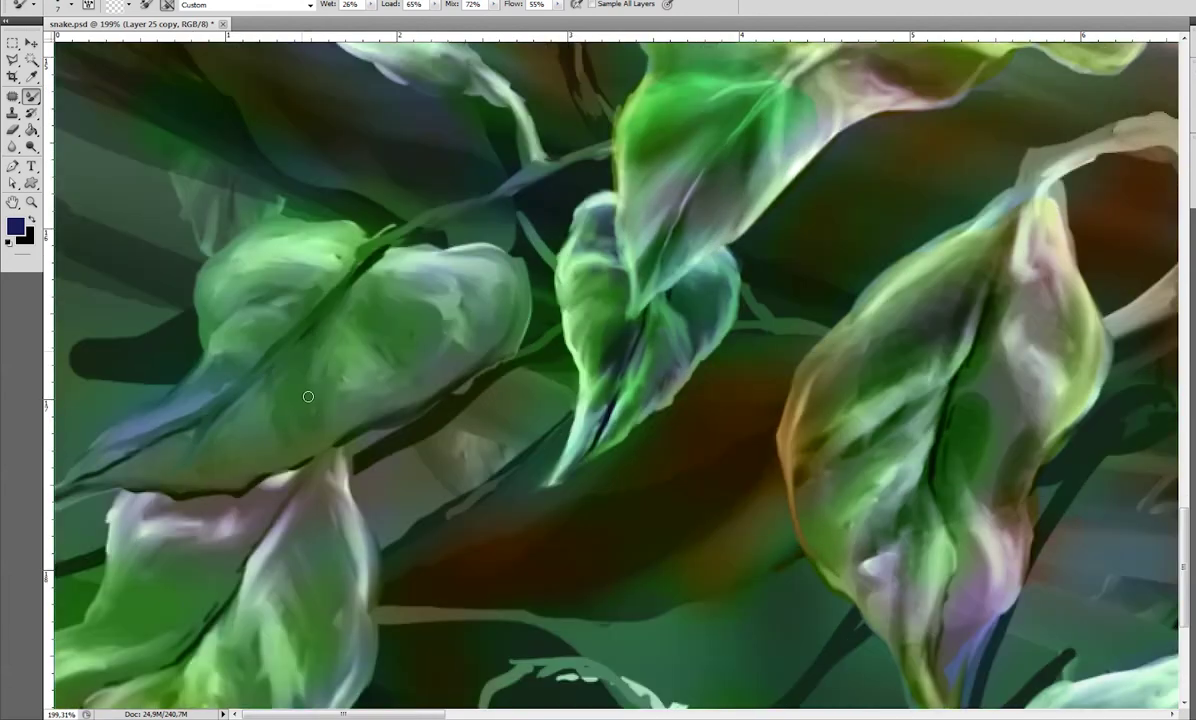
scroll(306, 496, down, 2)
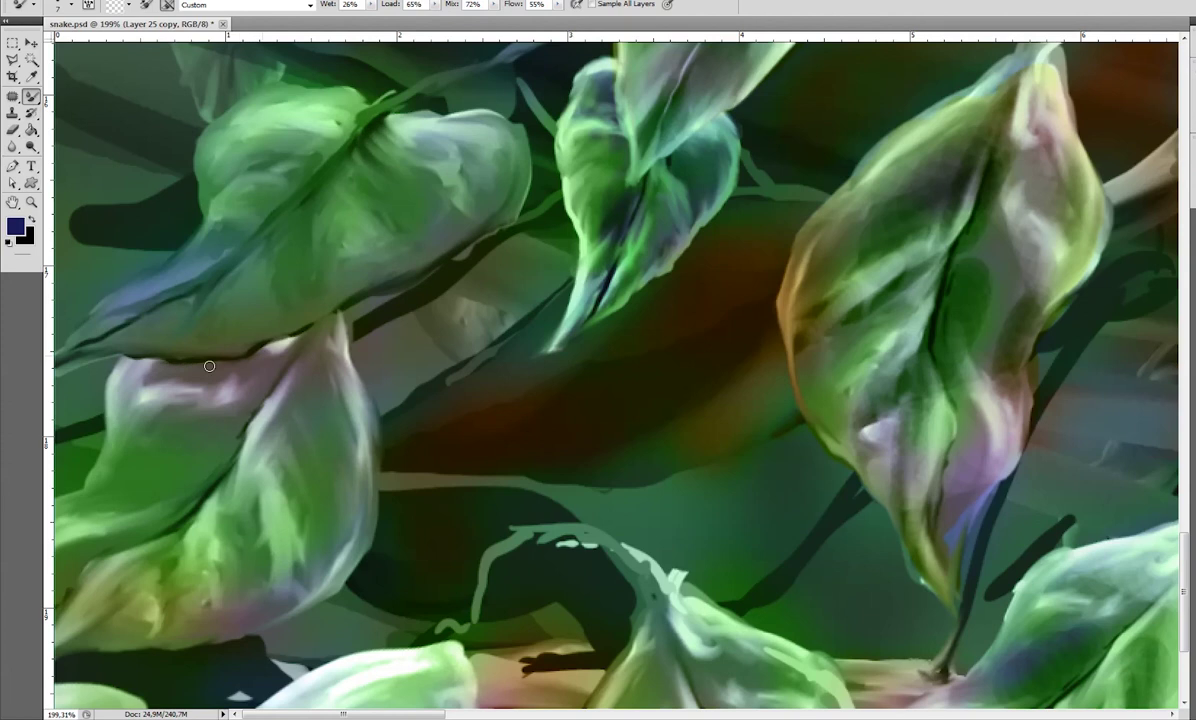
mouse_move(440, 598)
mouse_down()
mouse_move(668, 572)
mouse_move(510, 387)
mouse_up()
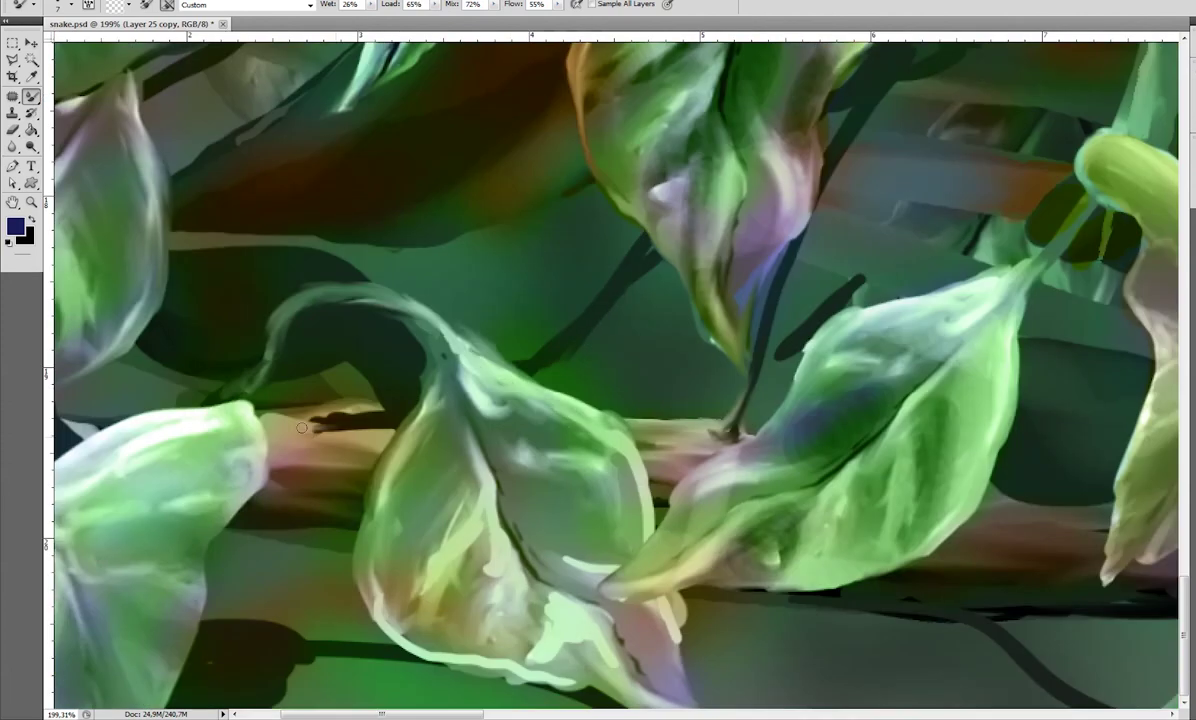
mouse_move(301, 427)
mouse_down()
mouse_move(370, 420)
mouse_move(450, 560)
mouse_move(520, 620)
mouse_move(671, 622)
mouse_up()
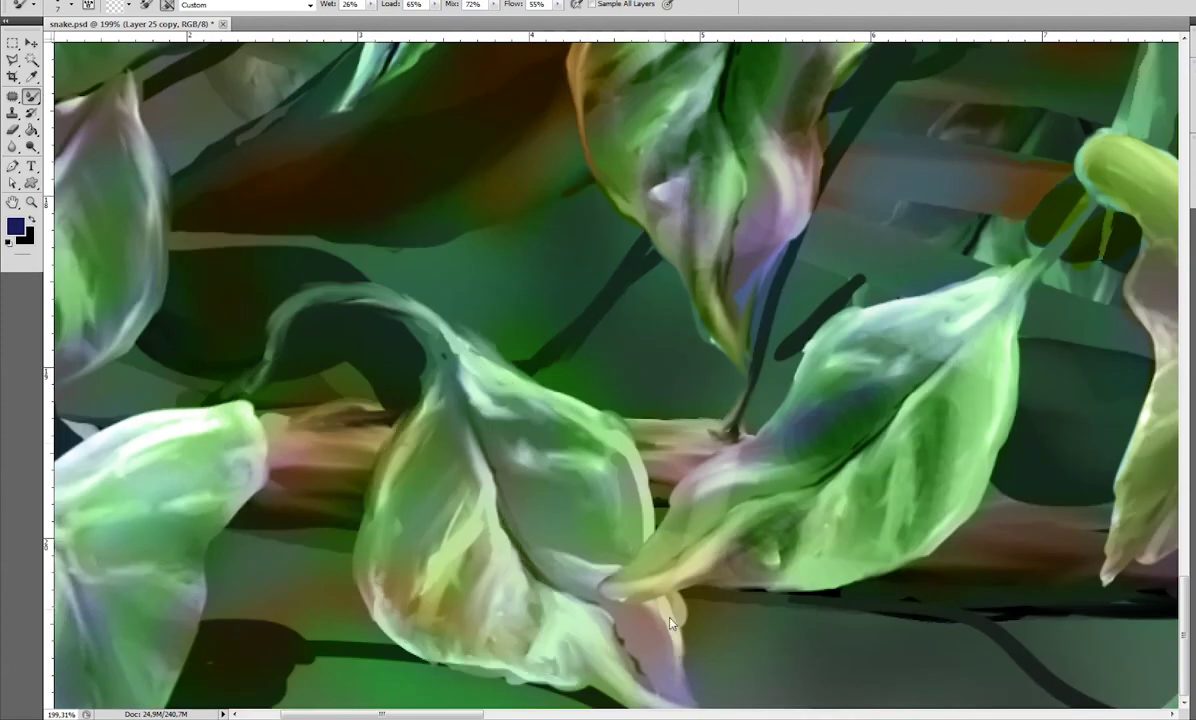
drag(440, 362, 460, 460)
drag(434, 340, 447, 396)
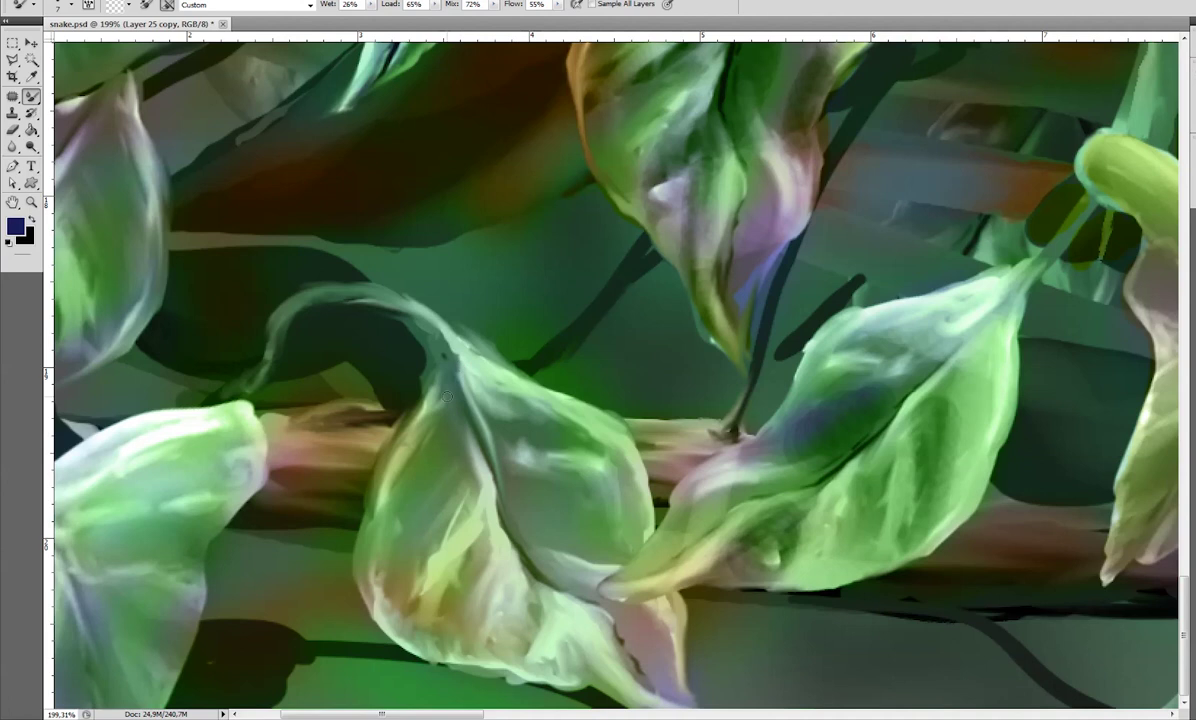
Soften the dark vine, the lower leaf edge and the purple patch, and extend the leaf tip.
scroll(195, 512, left, 5)
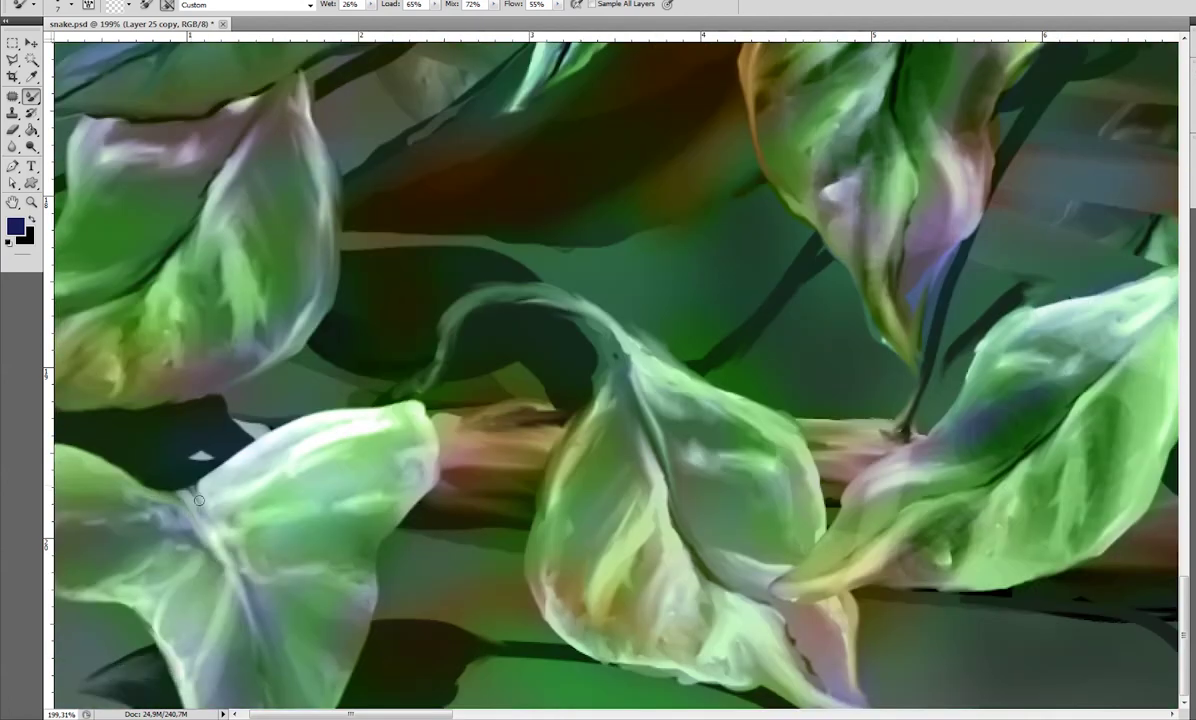
scroll(497, 563, right, 10)
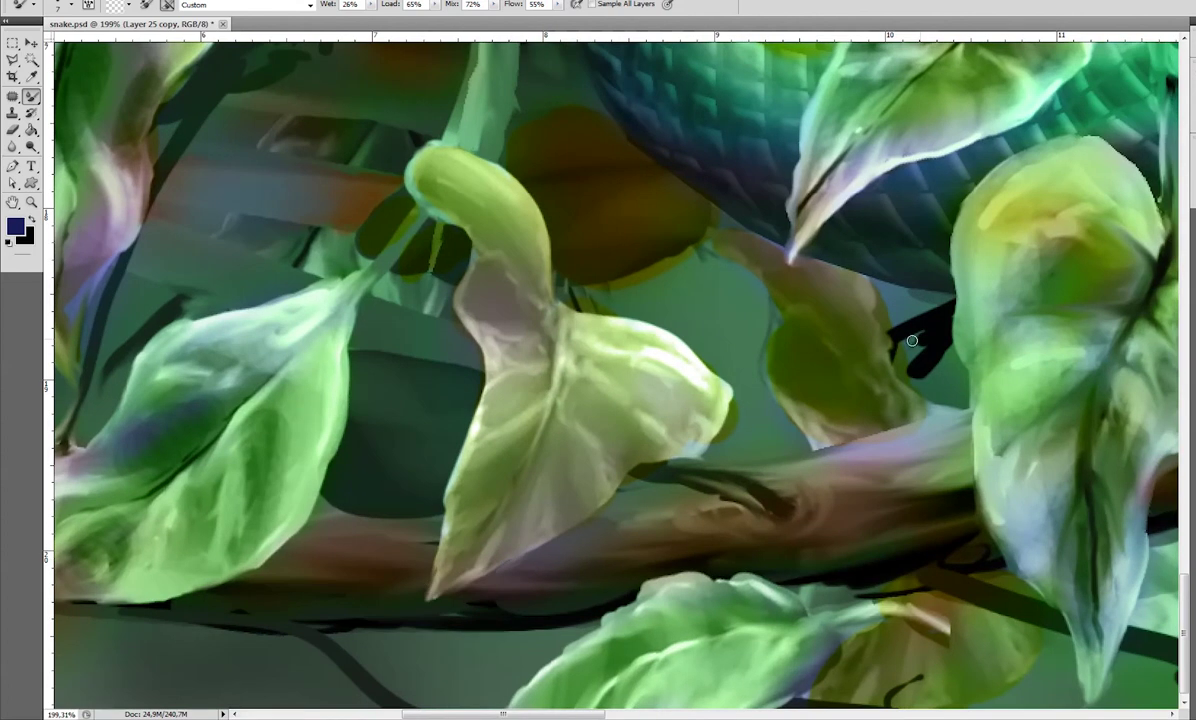
drag(912, 341, 920, 323)
drag(816, 402, 521, 387)
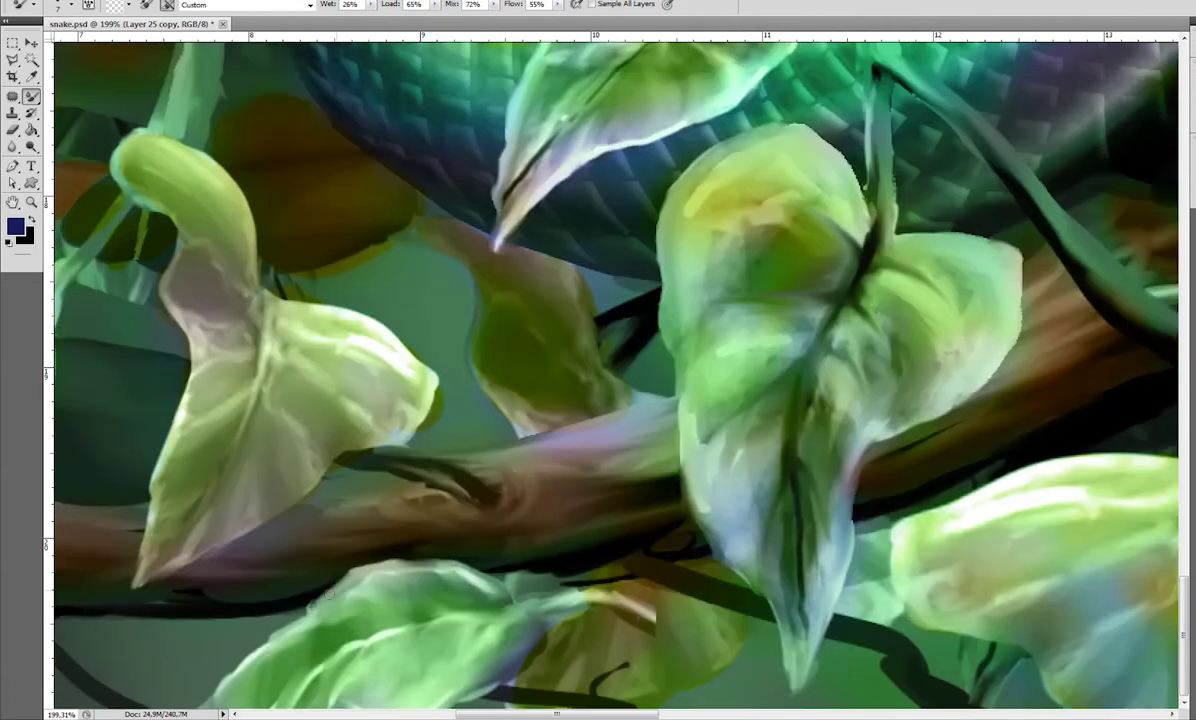
drag(327, 594, 625, 660)
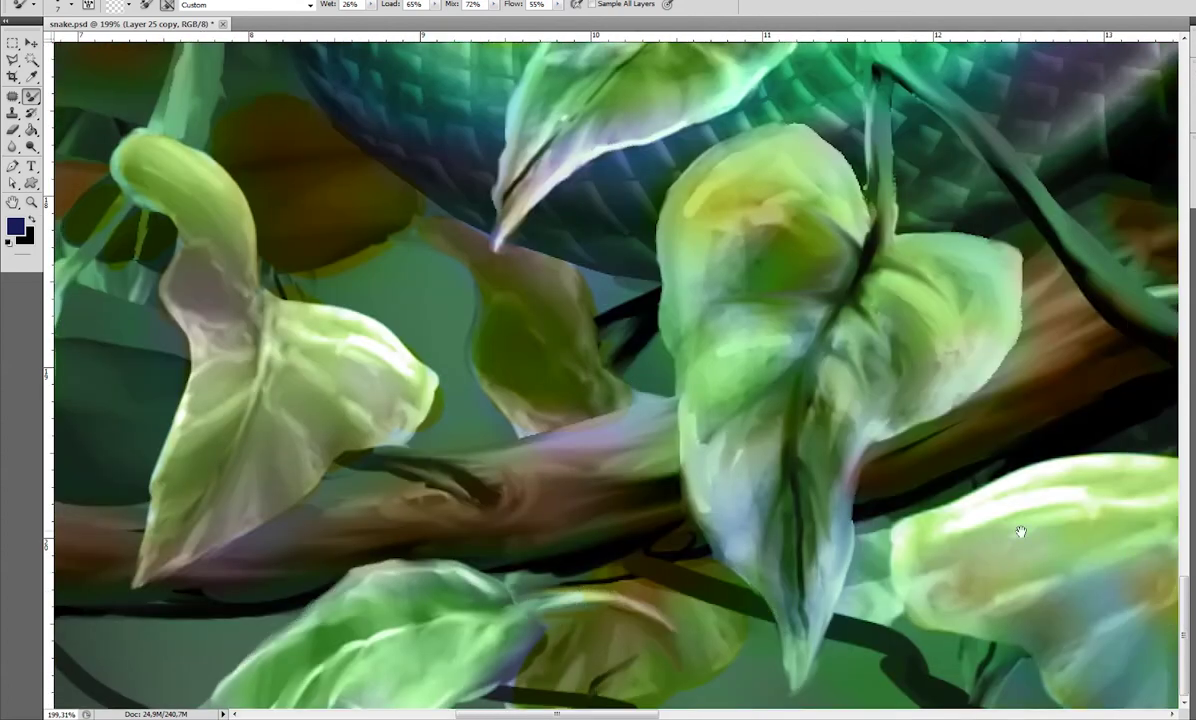
drag(1020, 532, 210, 534)
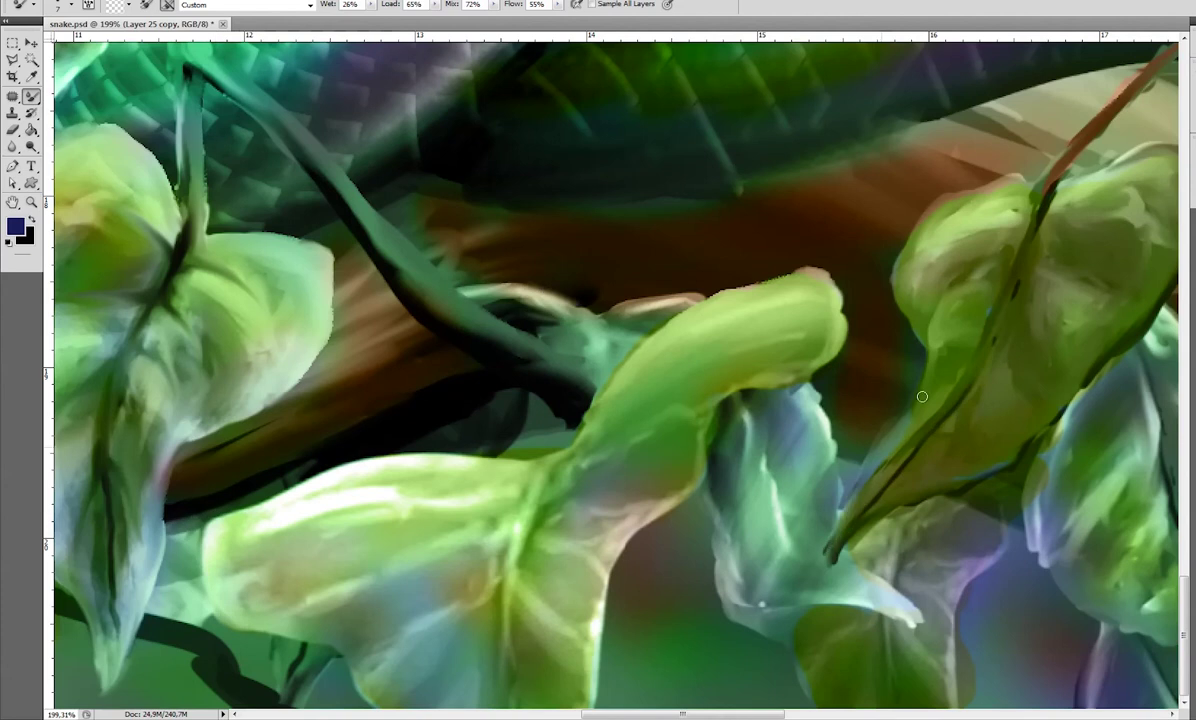
drag(1042, 212, 745, 247)
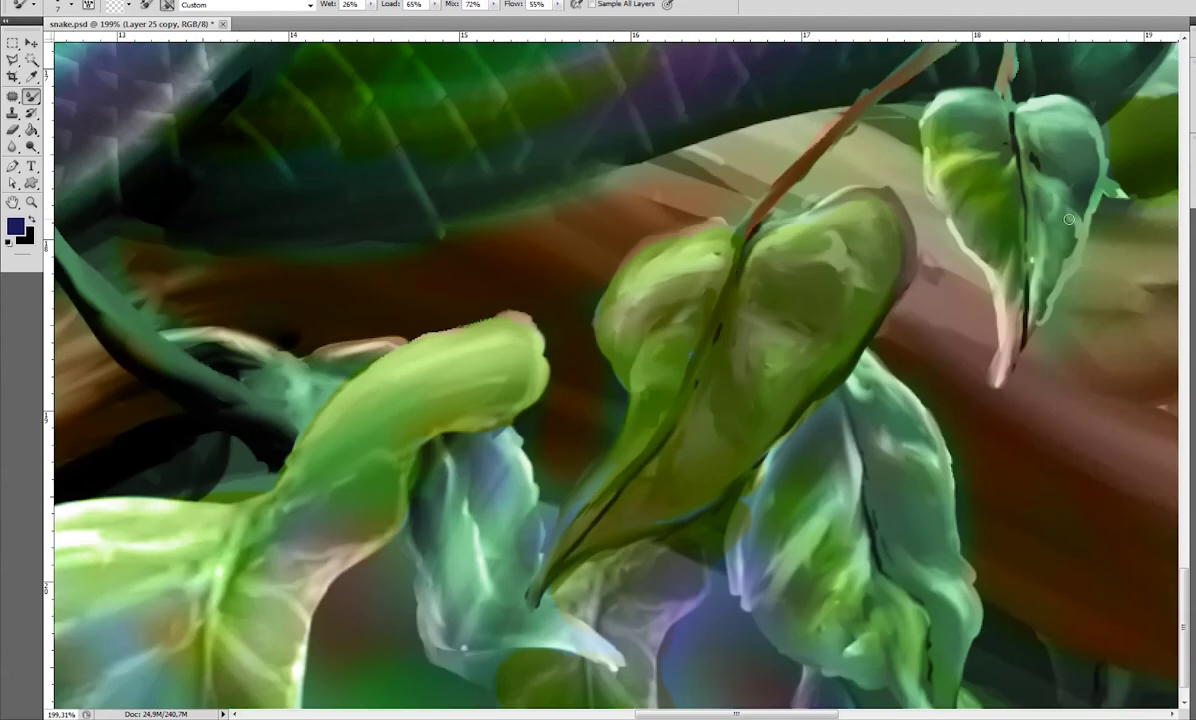
drag(735, 590, 755, 625)
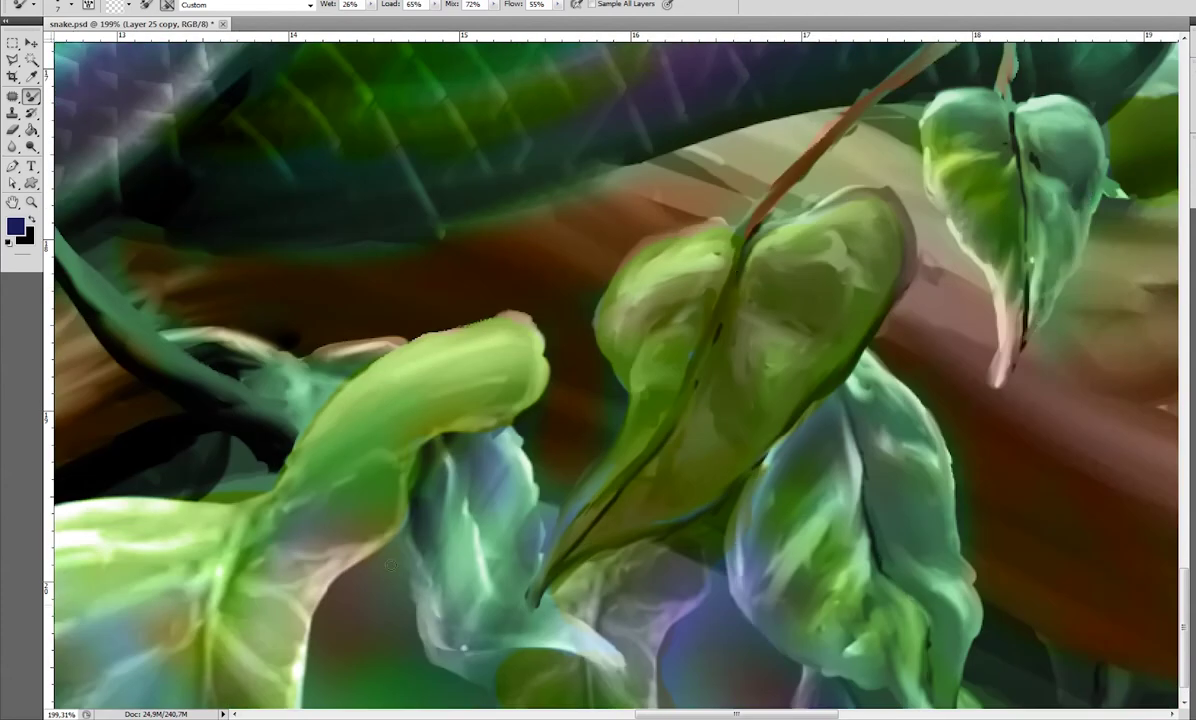
scroll(430, 520, right, 5)
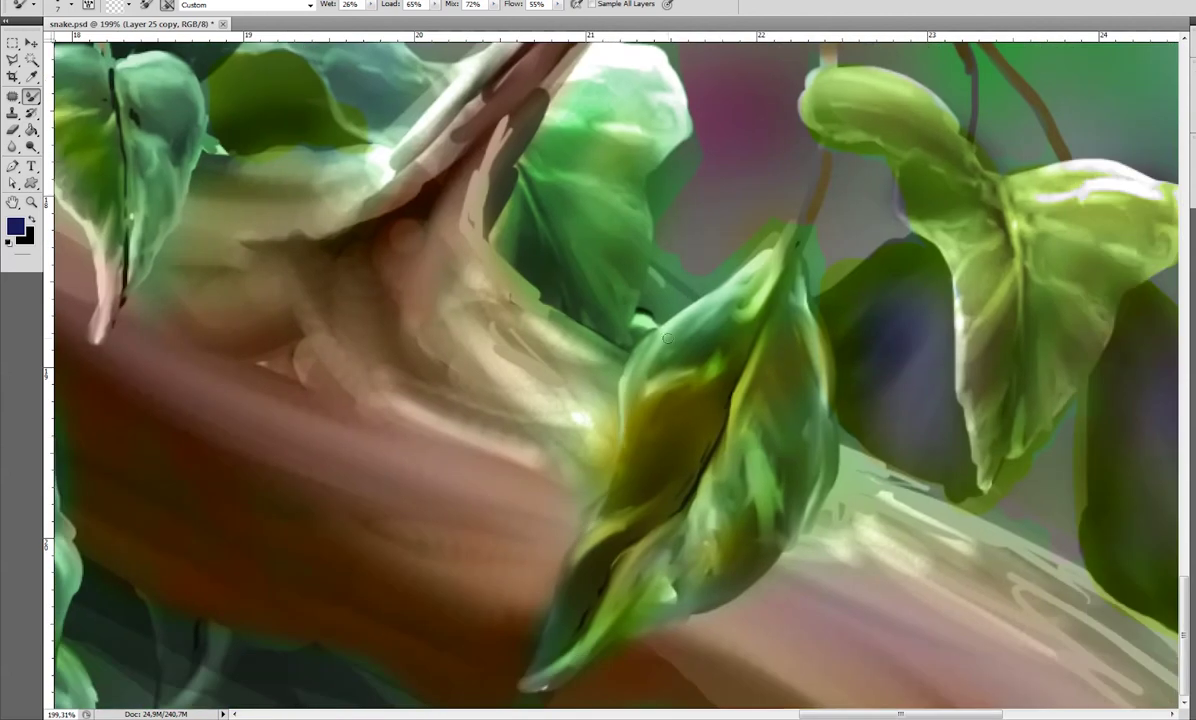
drag(790, 240, 806, 205)
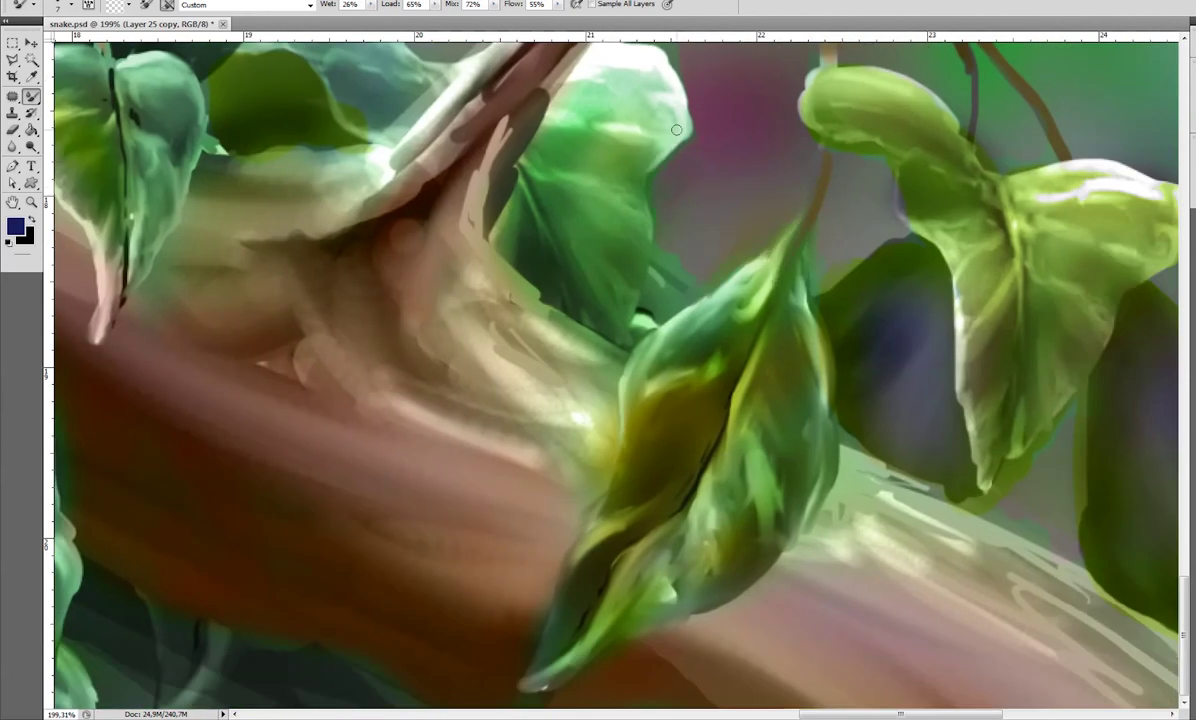
drag(805, 80, 565, 155)
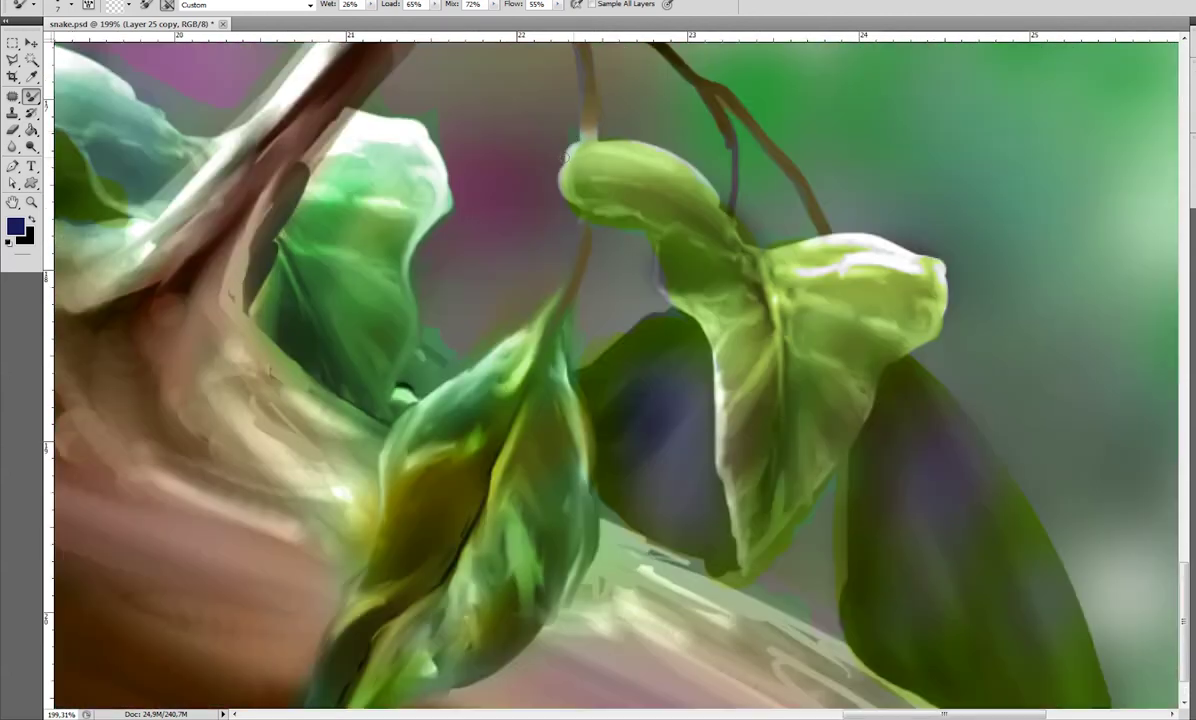
Paint white highlights along the central leaf's crease and lower-right edge.
key(d)
key(x)
key(b)
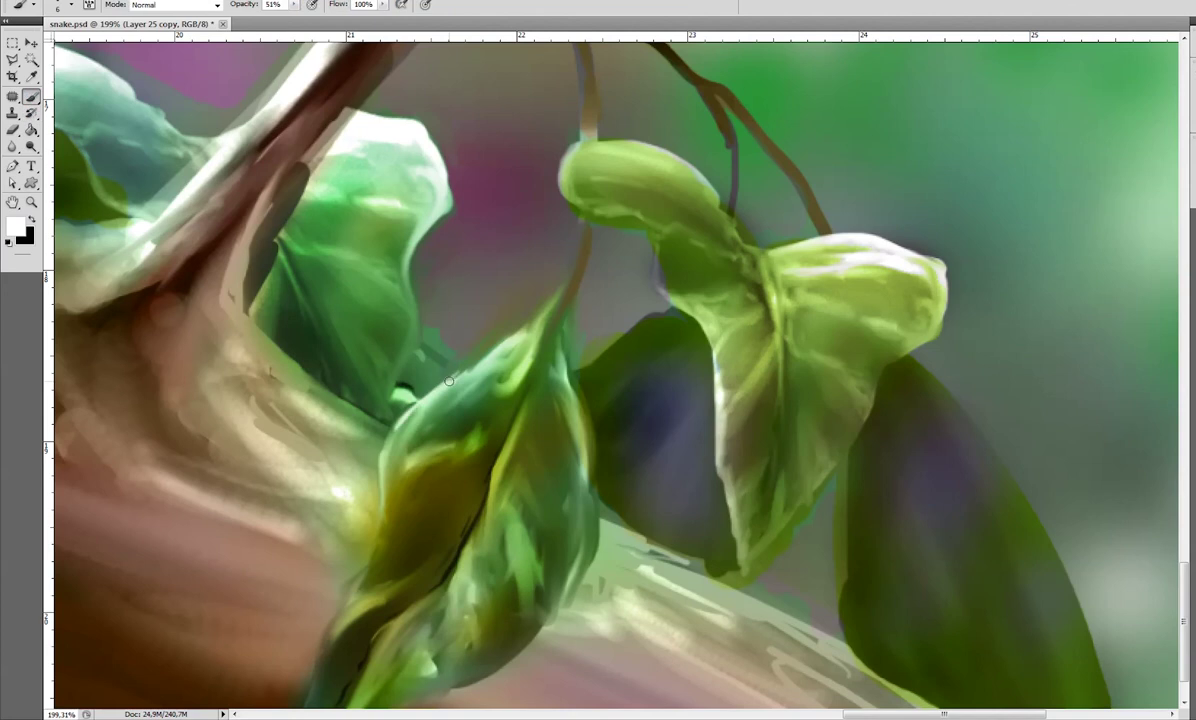
drag(392, 430, 546, 357)
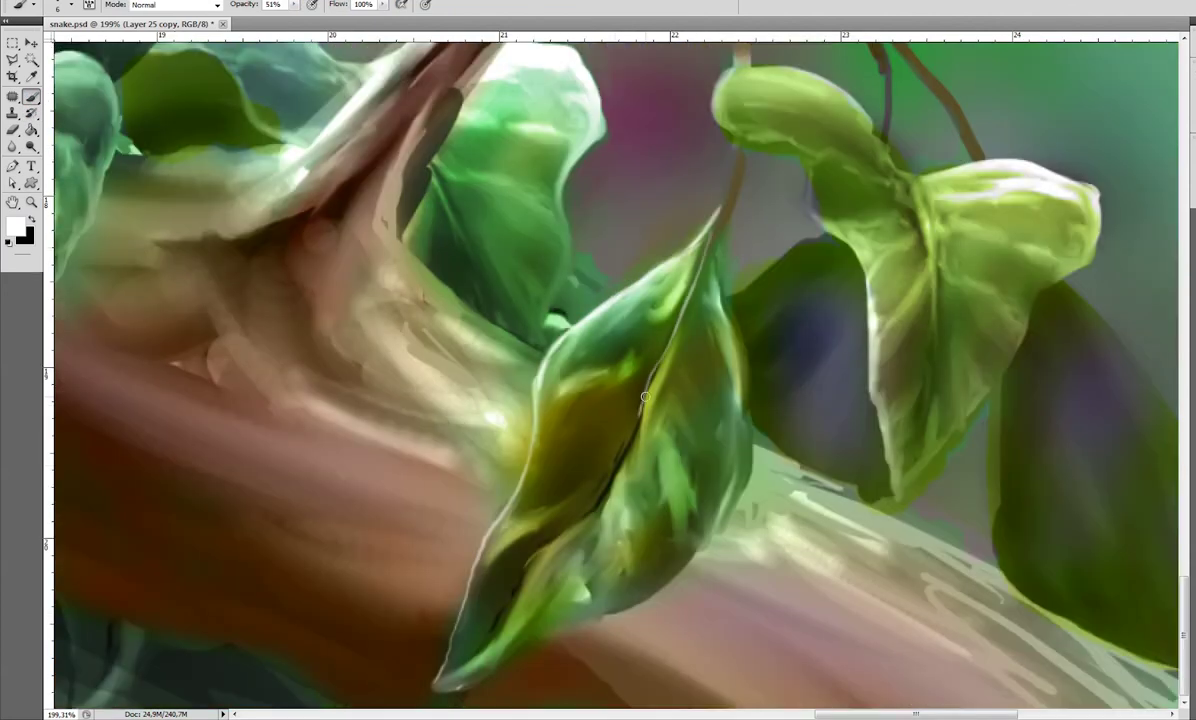
drag(645, 397, 467, 620)
drag(709, 537, 490, 604)
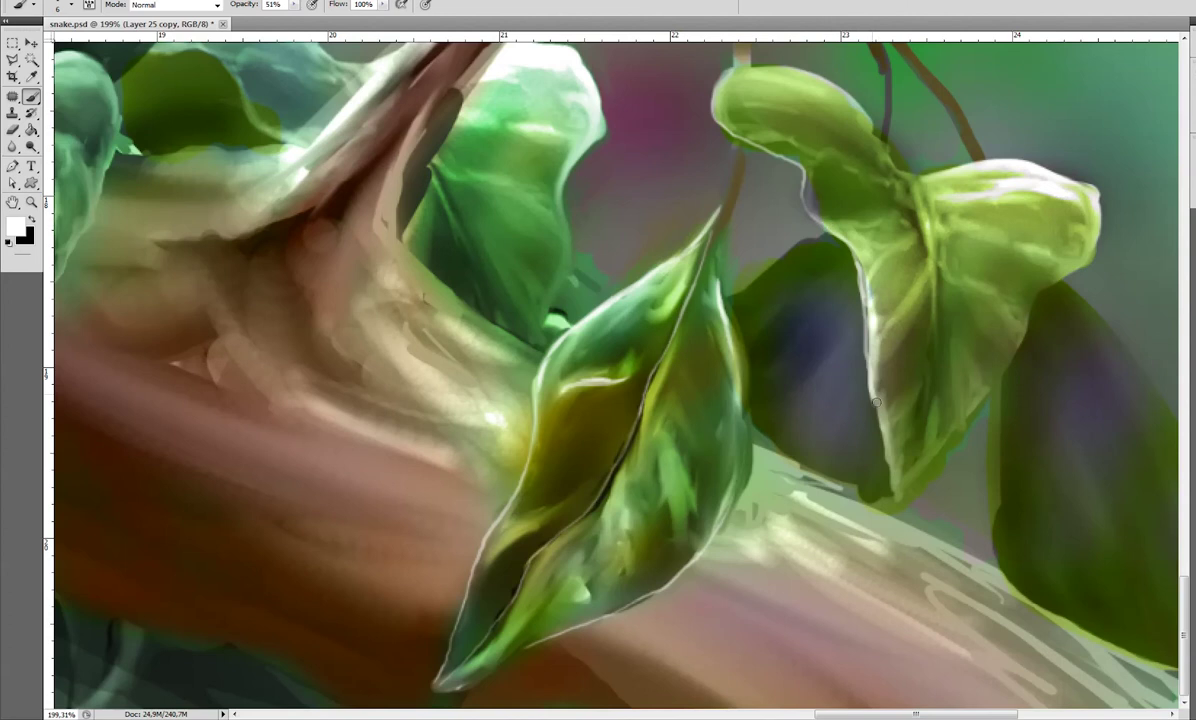
Highlight the right hanging leaf's edges, vein and tip, plus the stem and upper branch.
drag(723, 80, 578, 262)
mouse_move(890, 385)
mouse_down()
mouse_move(825, 457)
mouse_move(740, 605)
mouse_up()
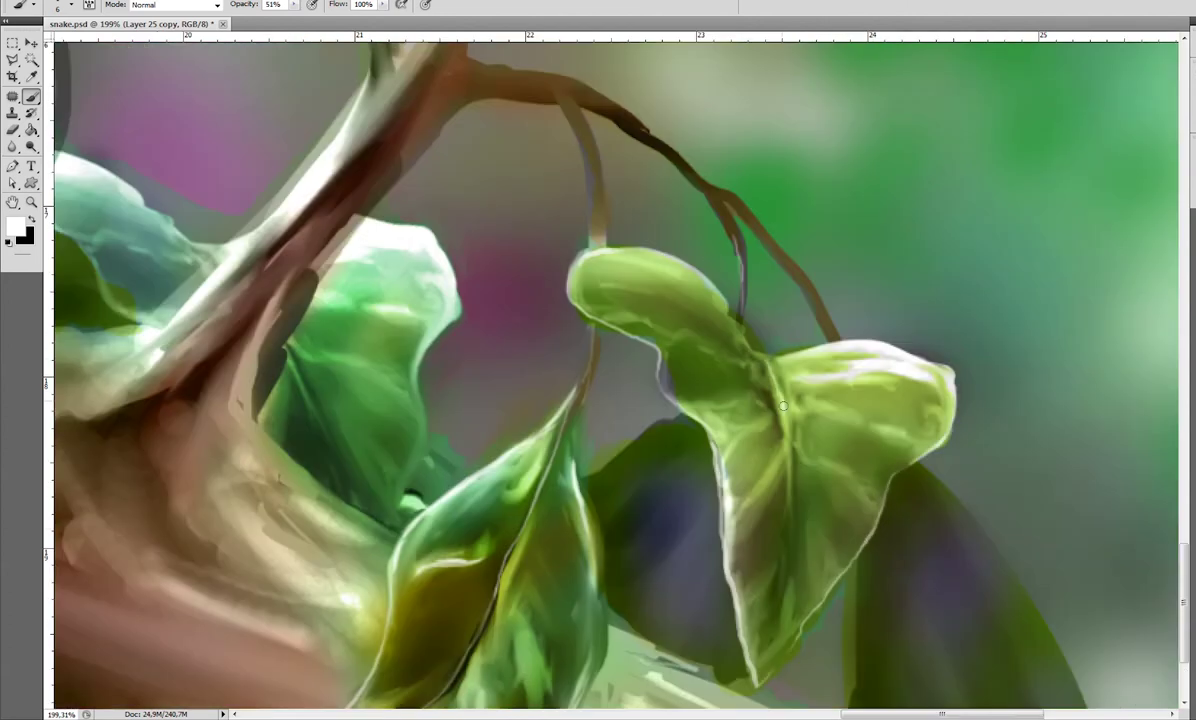
drag(736, 336, 720, 630)
drag(680, 390, 775, 410)
mouse_move(690, 320)
mouse_down()
mouse_move(700, 180)
mouse_move(770, 290)
mouse_up()
mouse_move(430, 78)
mouse_down()
mouse_move(552, 86)
mouse_move(734, 241)
mouse_up()
Sample the branch's dark brown and paint brown strokes along the branch.
key(shift+b)
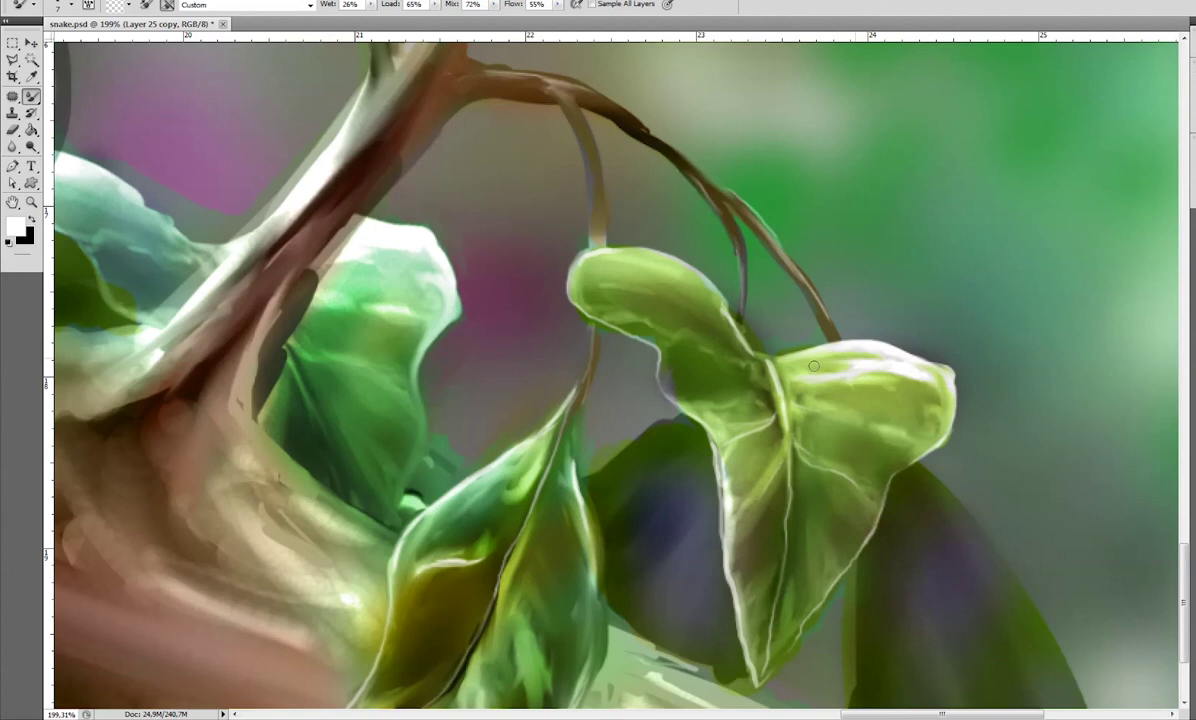
drag(300, 240, 730, 480)
click(31, 96)
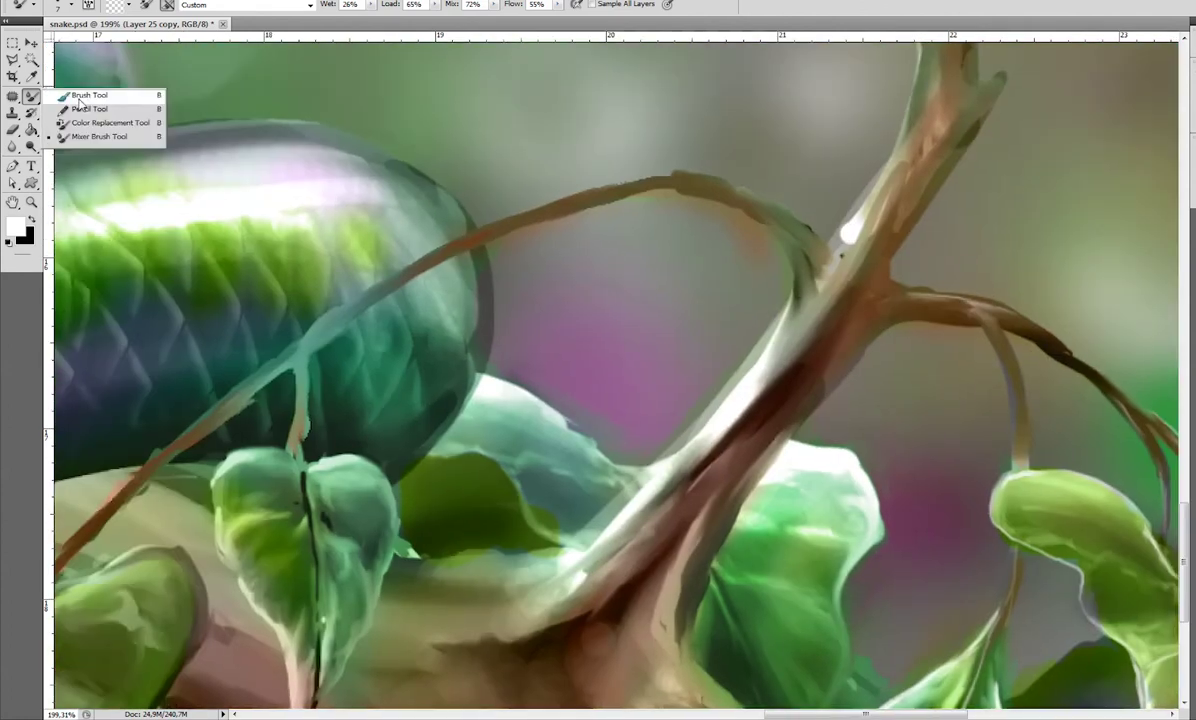
click(80, 96)
alt+click(600, 185)
drag(406, 240, 230, 370)
mouse_move(150, 435)
mouse_down()
mouse_move(326, 337)
mouse_move(700, 186)
mouse_move(765, 290)
mouse_up()
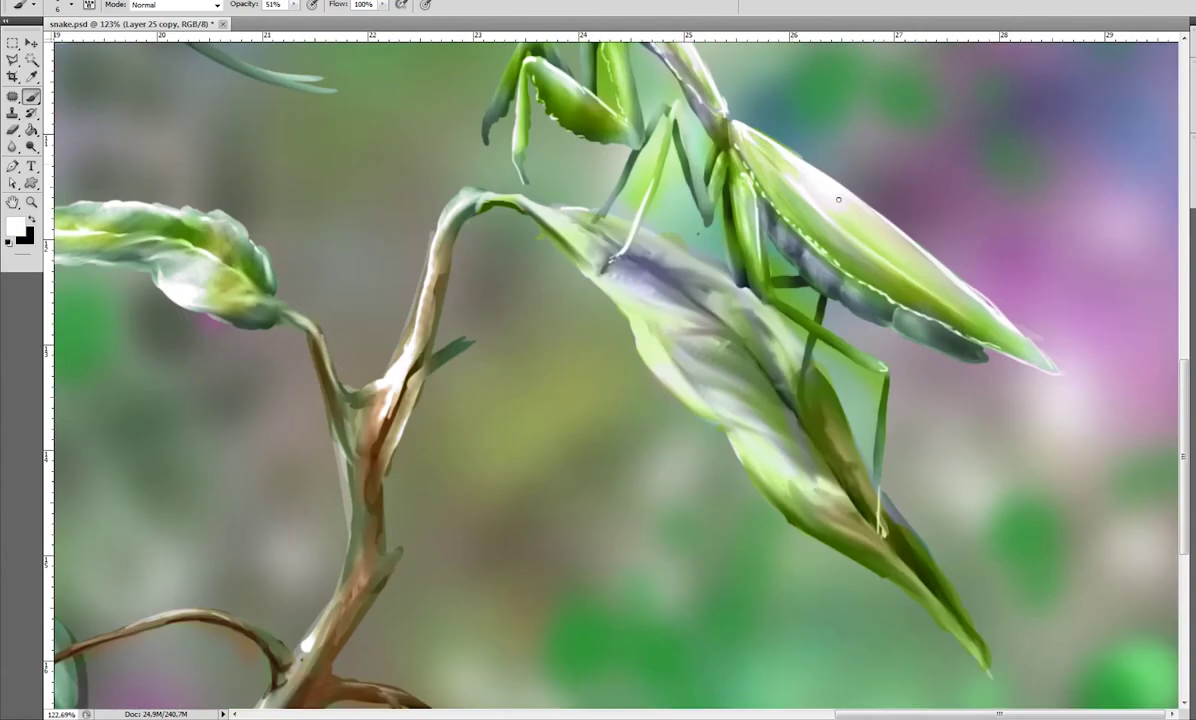
Brighten the mantis body highlights and darken its legs with dark green strokes.
drag(838, 199, 940, 300)
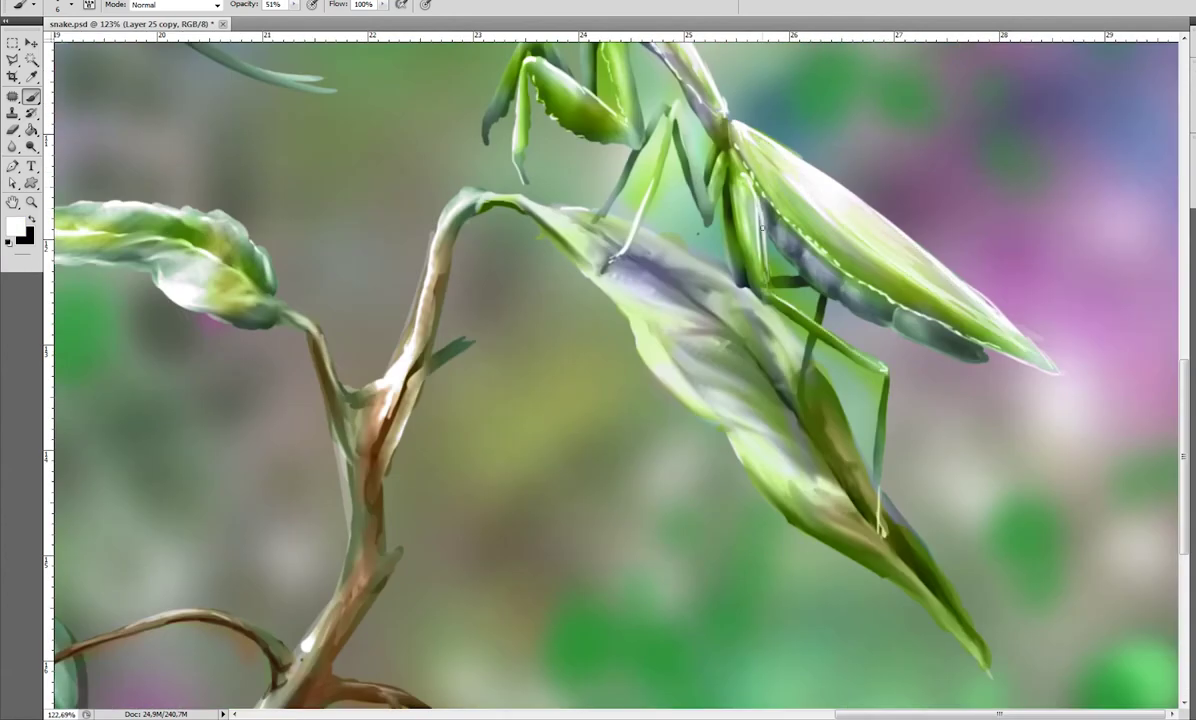
alt+click(880, 450)
drag(878, 380, 882, 530)
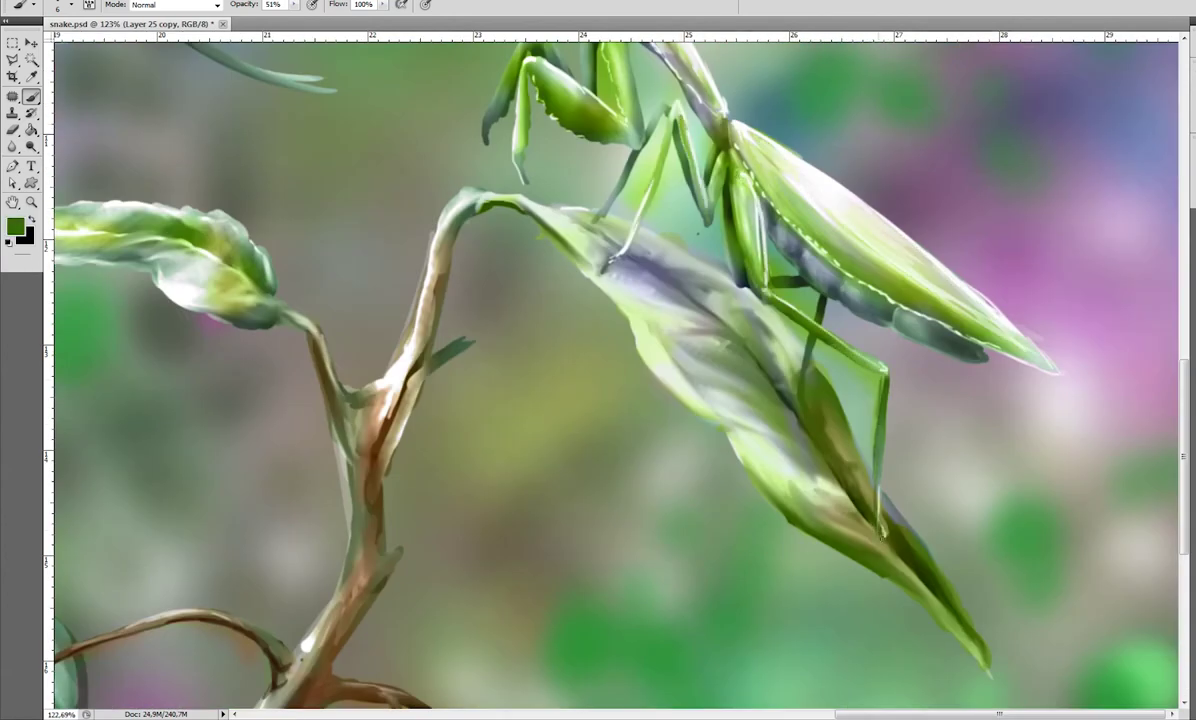
alt+click(880, 450)
drag(820, 400, 826, 510)
Pick a light green and blend the vine stem smooth with the Mixer Brush.
drag(662, 162, 735, 297)
alt+click(679, 181)
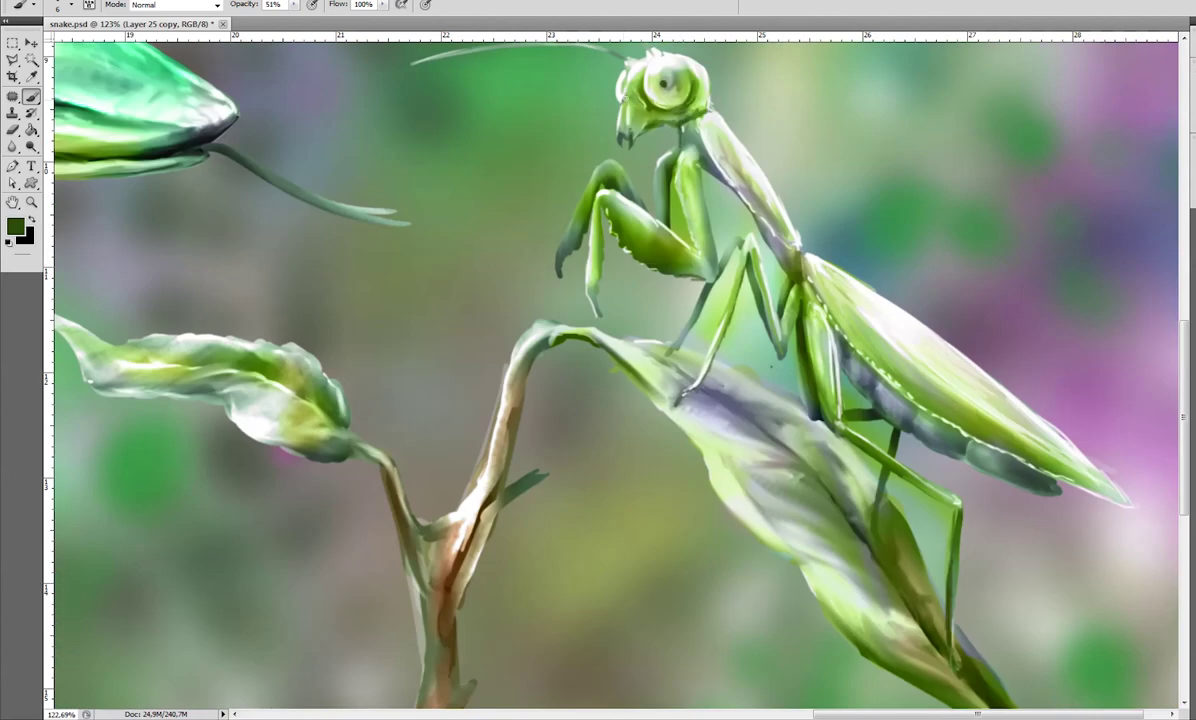
drag(651, 52, 651, 240)
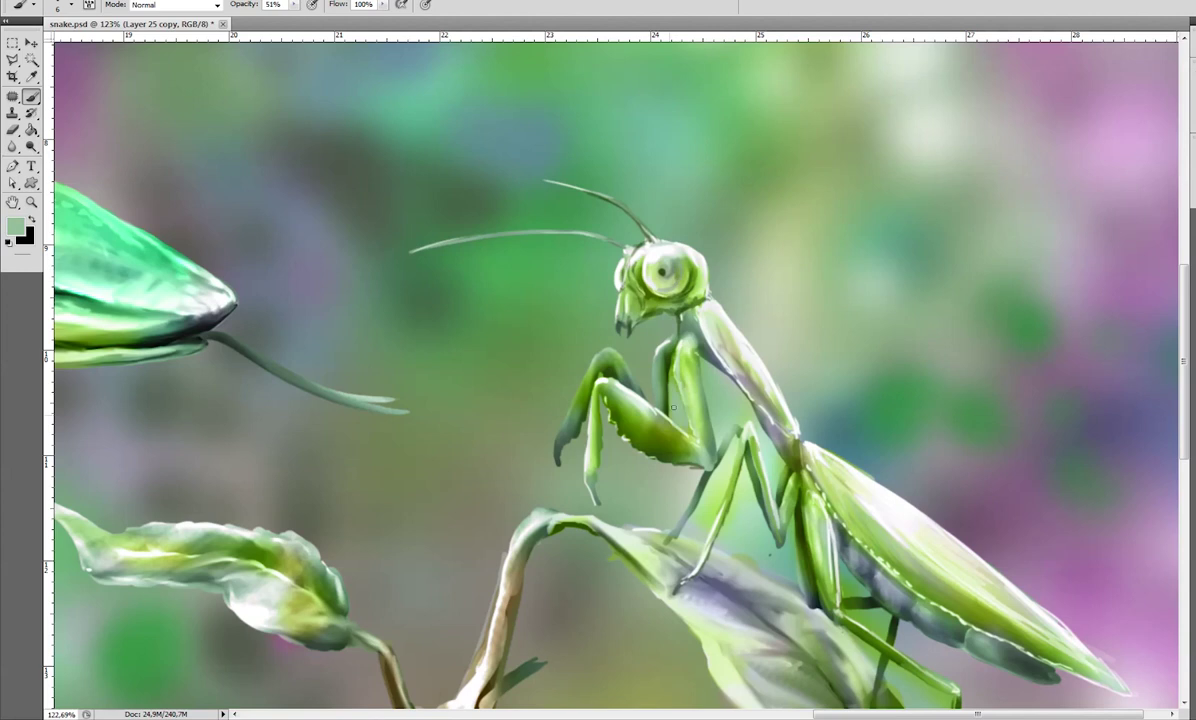
alt+click(646, 420)
key(shift+b)
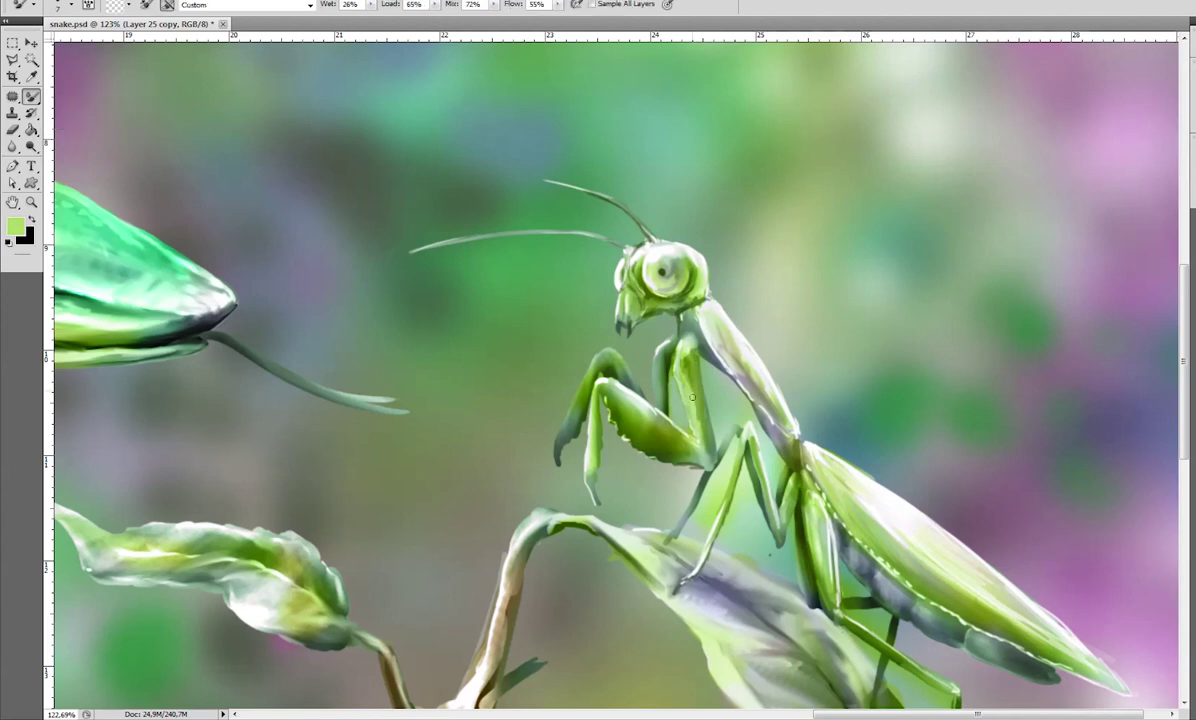
scroll(724, 411, down, 3)
scroll(515, 322, up, 3)
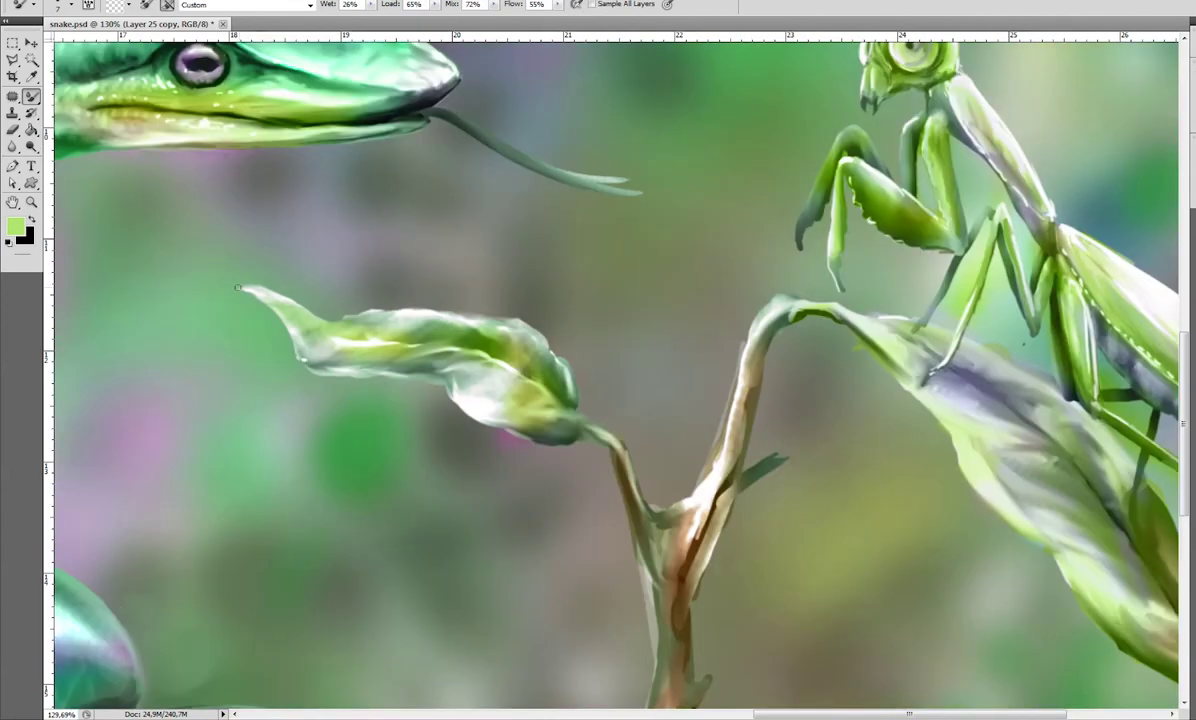
mouse_move(747, 474)
mouse_down()
mouse_move(693, 549)
mouse_move(622, 319)
mouse_move(420, 190)
mouse_up()
Paint grey-green strokes into the leaf under the mantis with the plain Brush.
drag(31, 96, 75, 93)
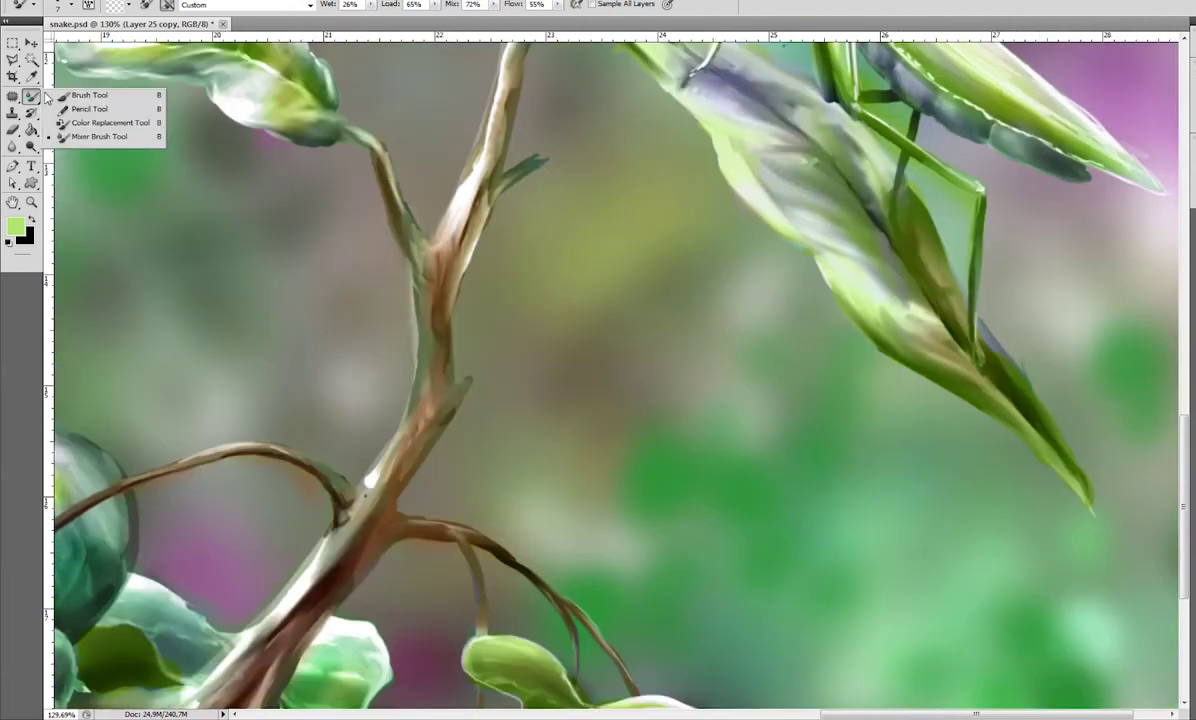
alt+click(936, 292)
drag(1007, 355, 974, 298)
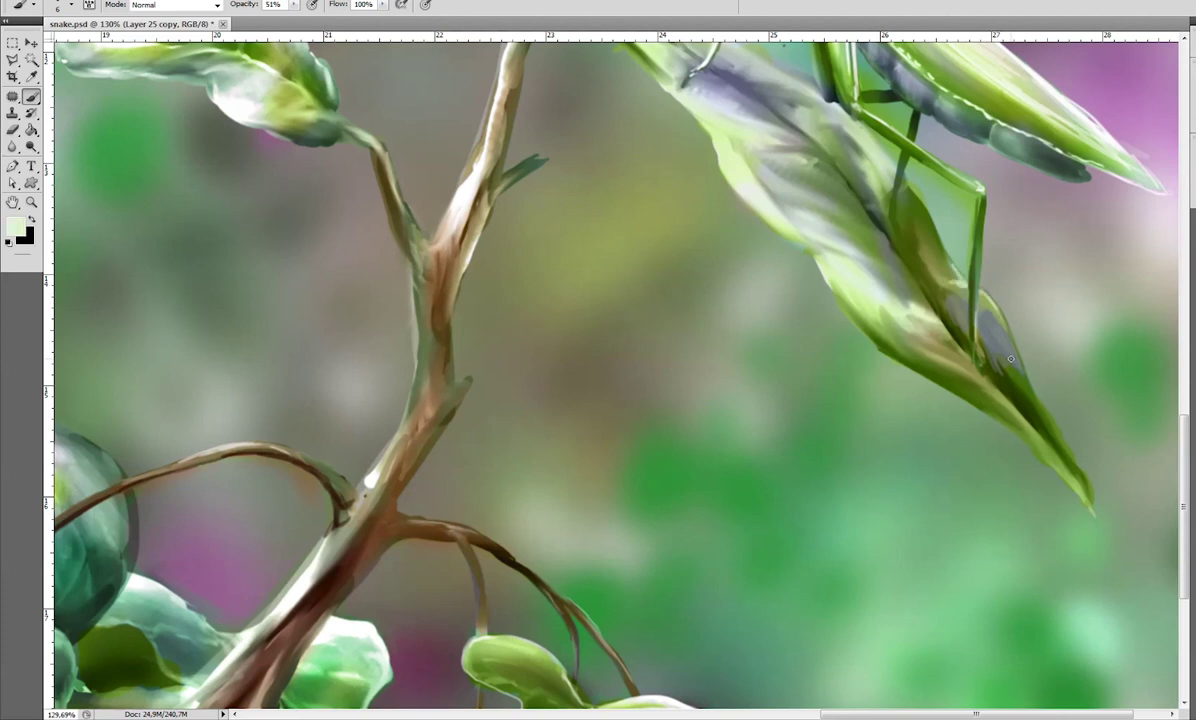
drag(1011, 359, 995, 470)
Draw dark green edge lines along the leaf and its underside.
alt+click(995, 420)
drag(740, 230, 960, 400)
drag(710, 200, 674, 340)
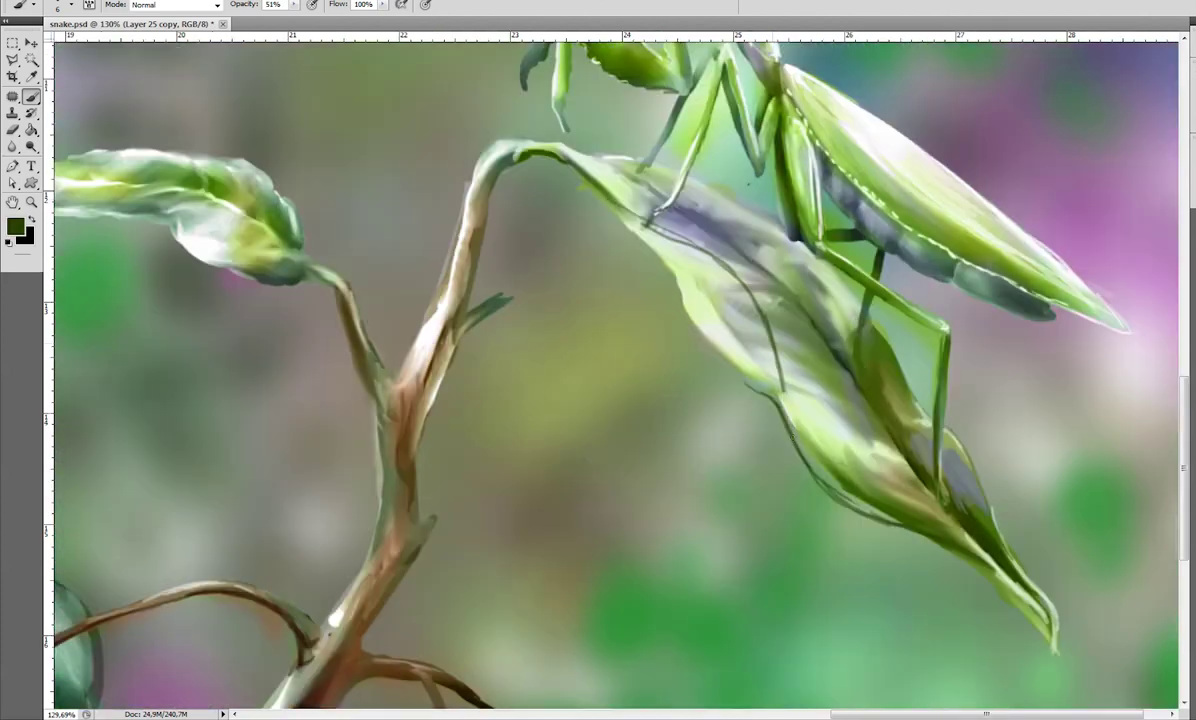
mouse_move(600, 220)
mouse_down()
mouse_move(740, 420)
mouse_move(680, 320)
mouse_move(721, 286)
mouse_move(600, 215)
mouse_up()
Paint lighter and darker green streaks across the leaf using colours sampled from it.
alt+click(643, 259)
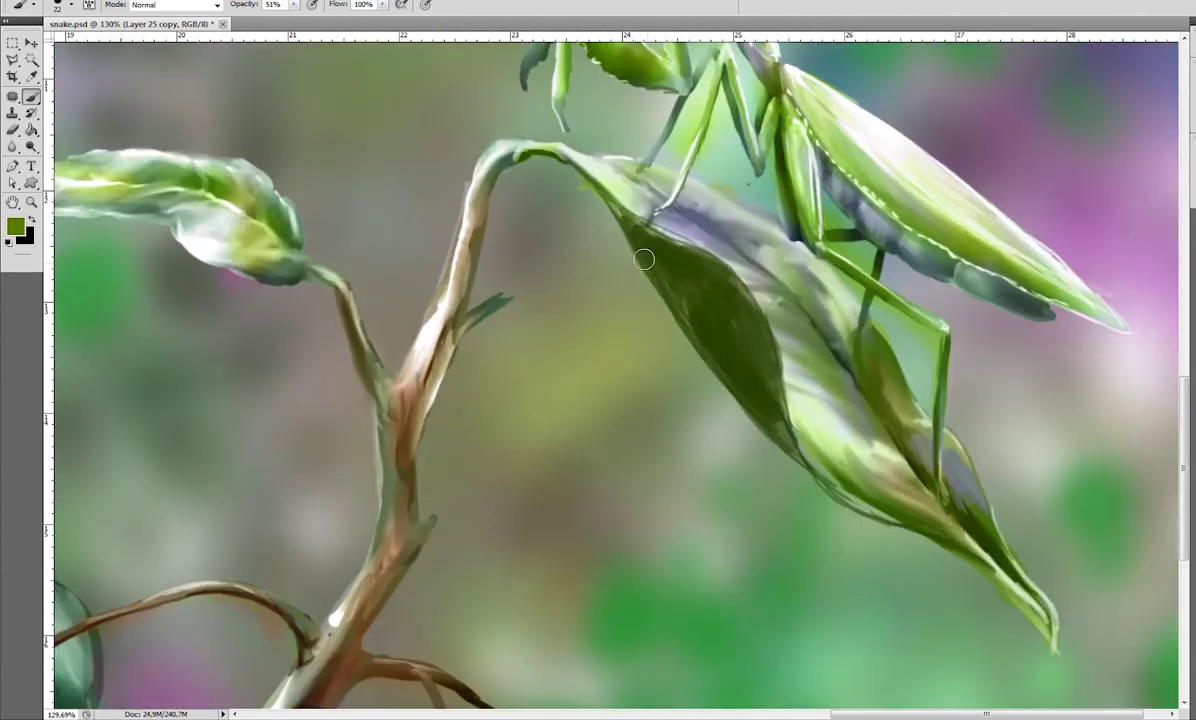
drag(643, 259, 760, 226)
drag(686, 238, 700, 300)
alt+click(878, 350)
drag(778, 318, 778, 405)
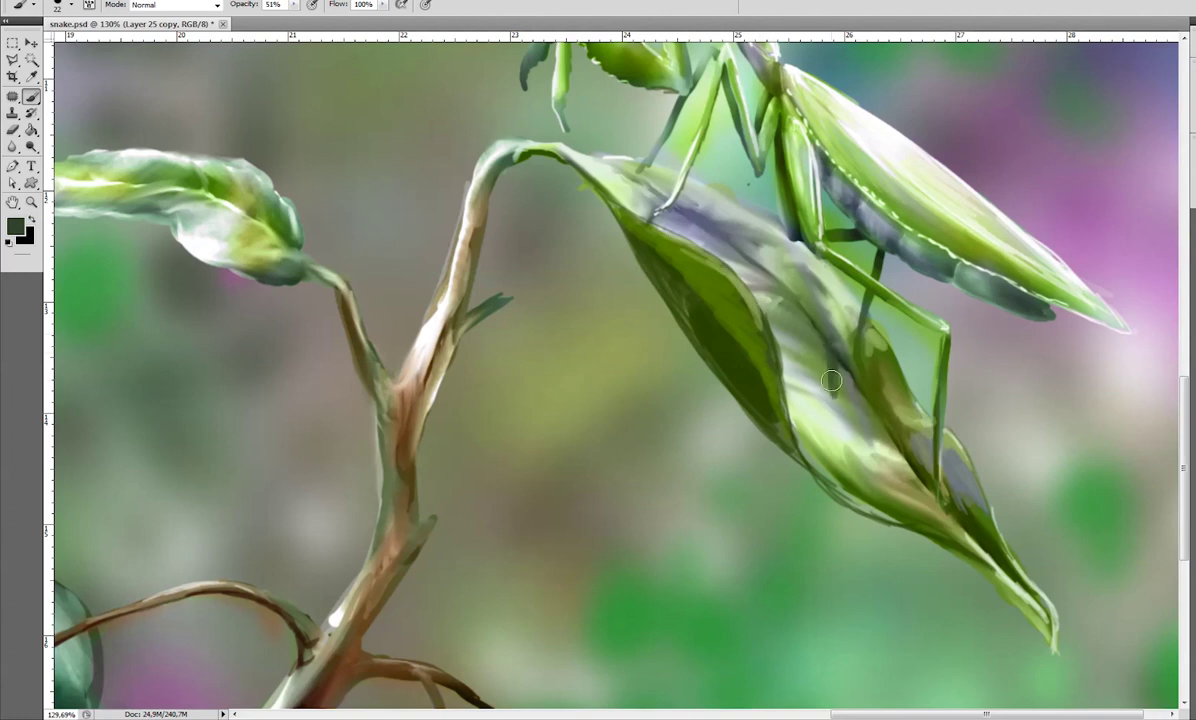
drag(750, 280, 860, 420)
mouse_move(725, 250)
mouse_down()
mouse_move(865, 344)
mouse_move(910, 395)
mouse_up()
alt+click(930, 340)
mouse_move(850, 360)
mouse_down()
mouse_move(910, 490)
mouse_move(940, 520)
mouse_move(845, 256)
mouse_up()
Blend the leaf's green tones down toward its tip with the Mixer Brush.
key(shift+b)
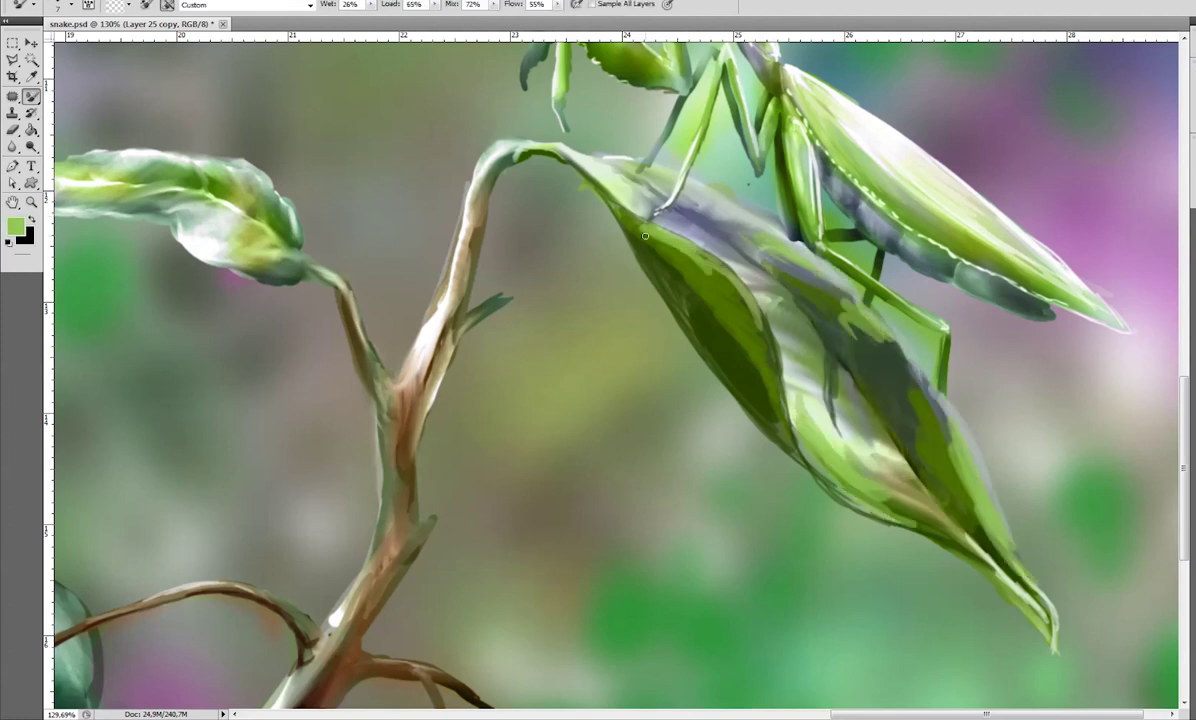
right_click(689, 285)
key(Escape)
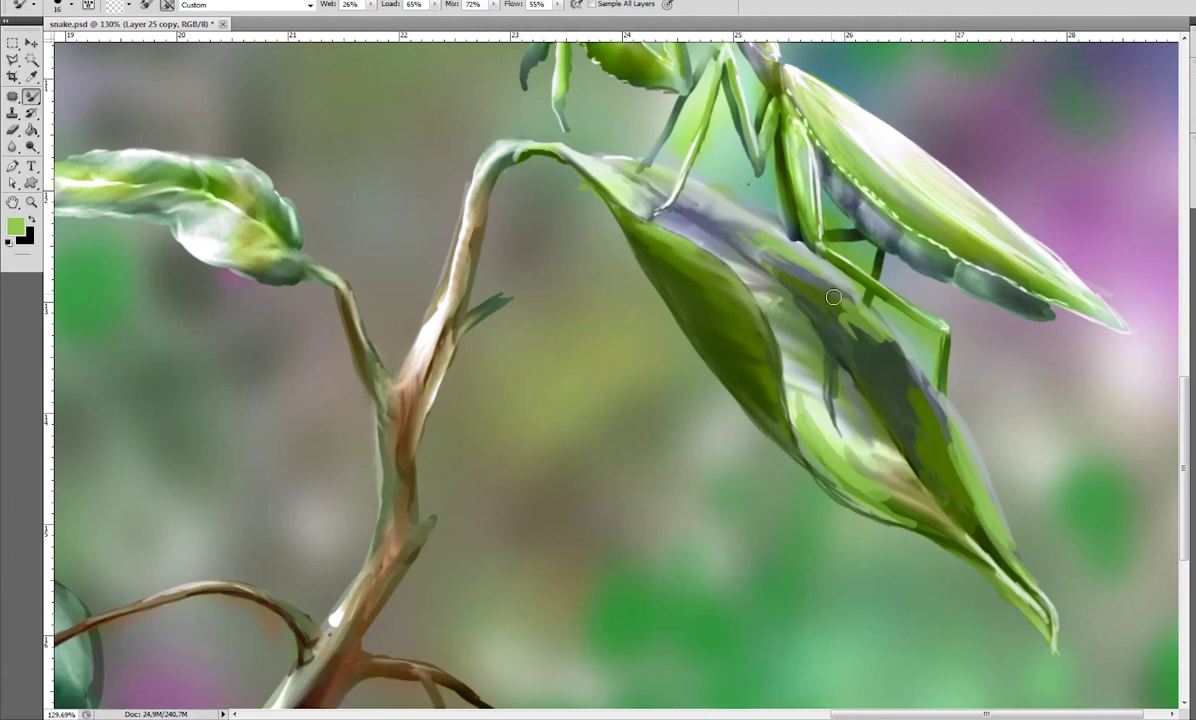
drag(775, 270, 842, 326)
mouse_move(700, 215)
mouse_down()
mouse_move(800, 450)
mouse_move(950, 555)
mouse_move(975, 610)
mouse_up()
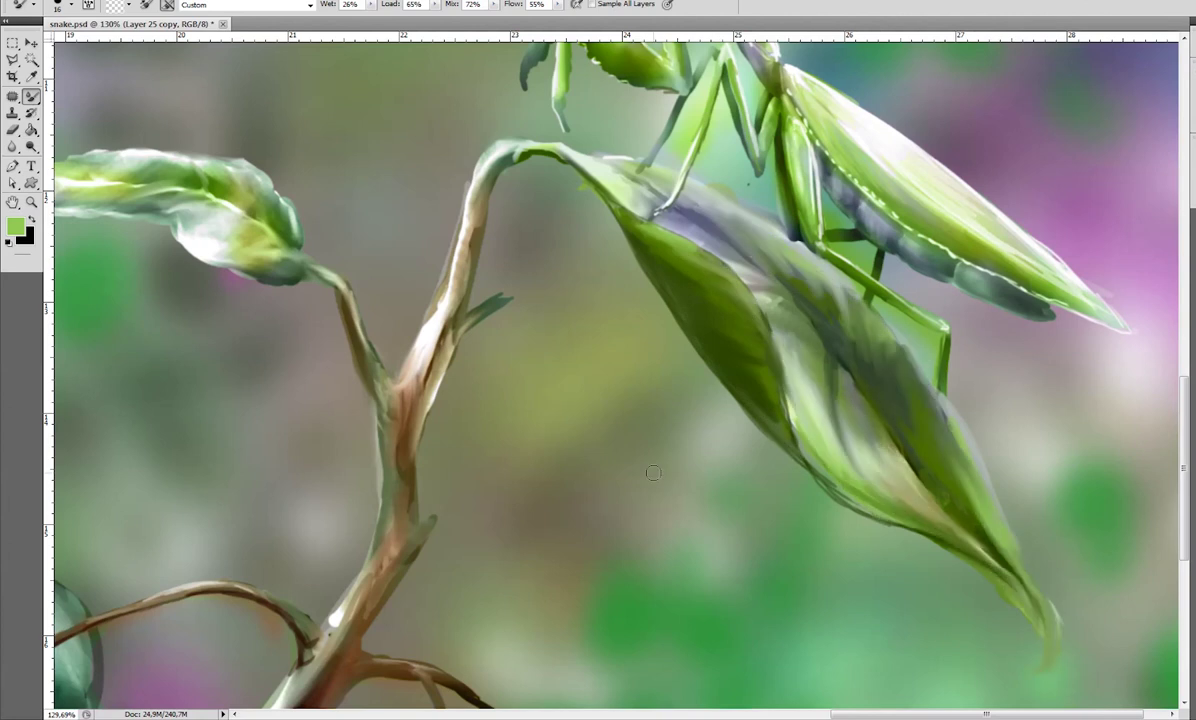
Paint near-white highlights along the large leaf and its left edge.
right_click(12, 130)
key(s)
key(b)
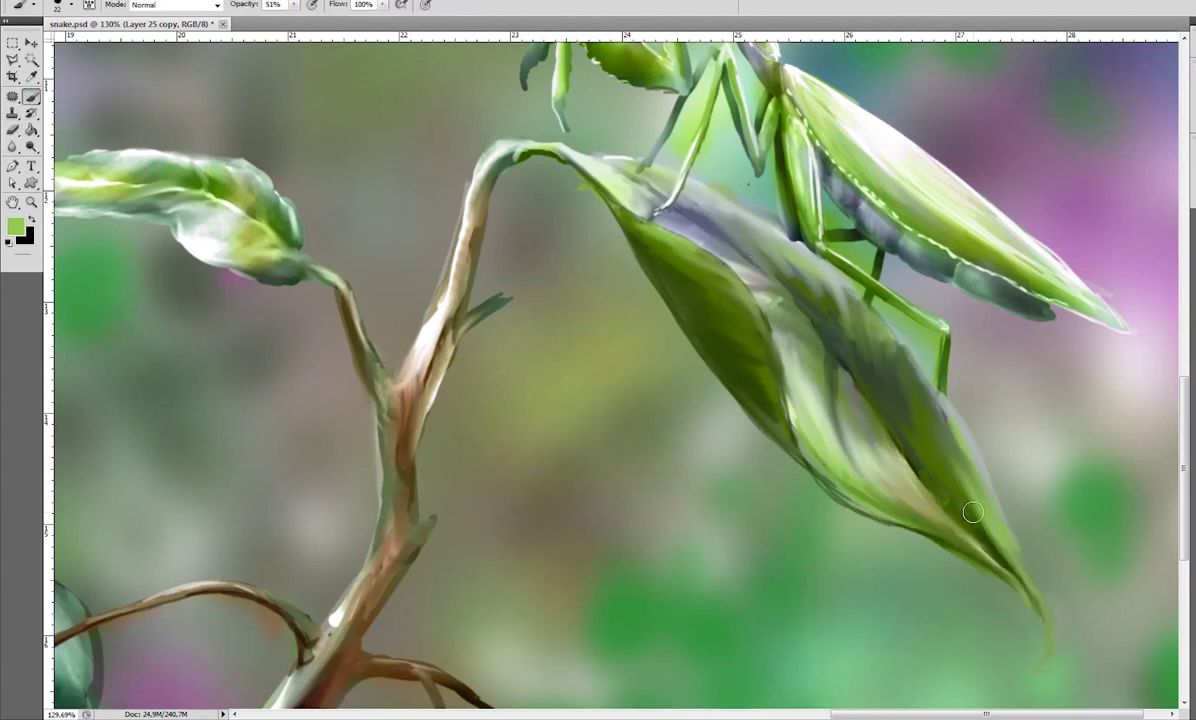
alt+click(952, 576)
right_click(1051, 673)
key(Escape)
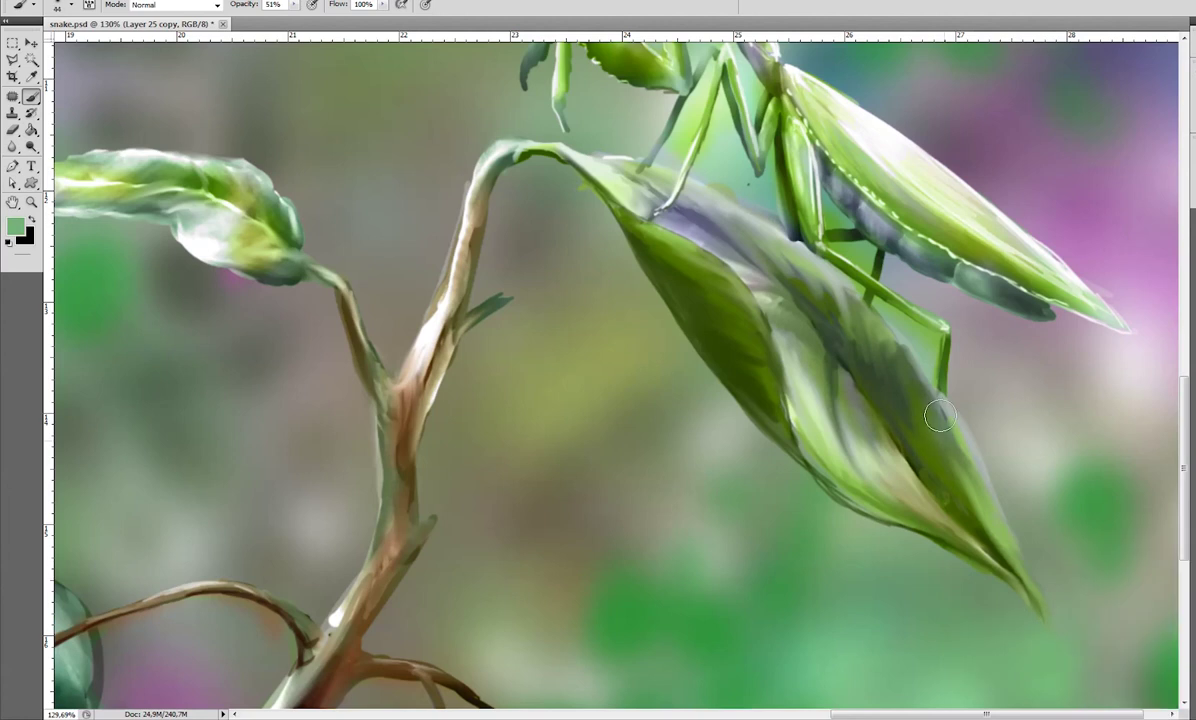
alt+click(746, 270)
right_click(814, 334)
key(Escape)
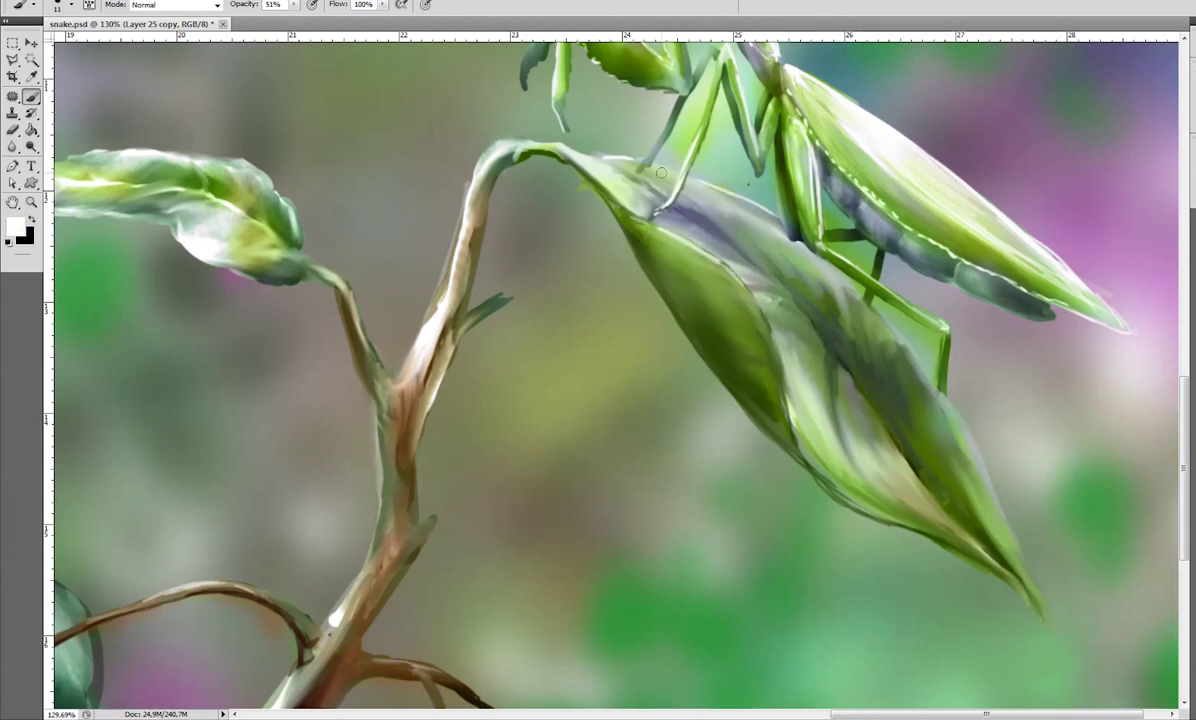
drag(746, 270, 953, 537)
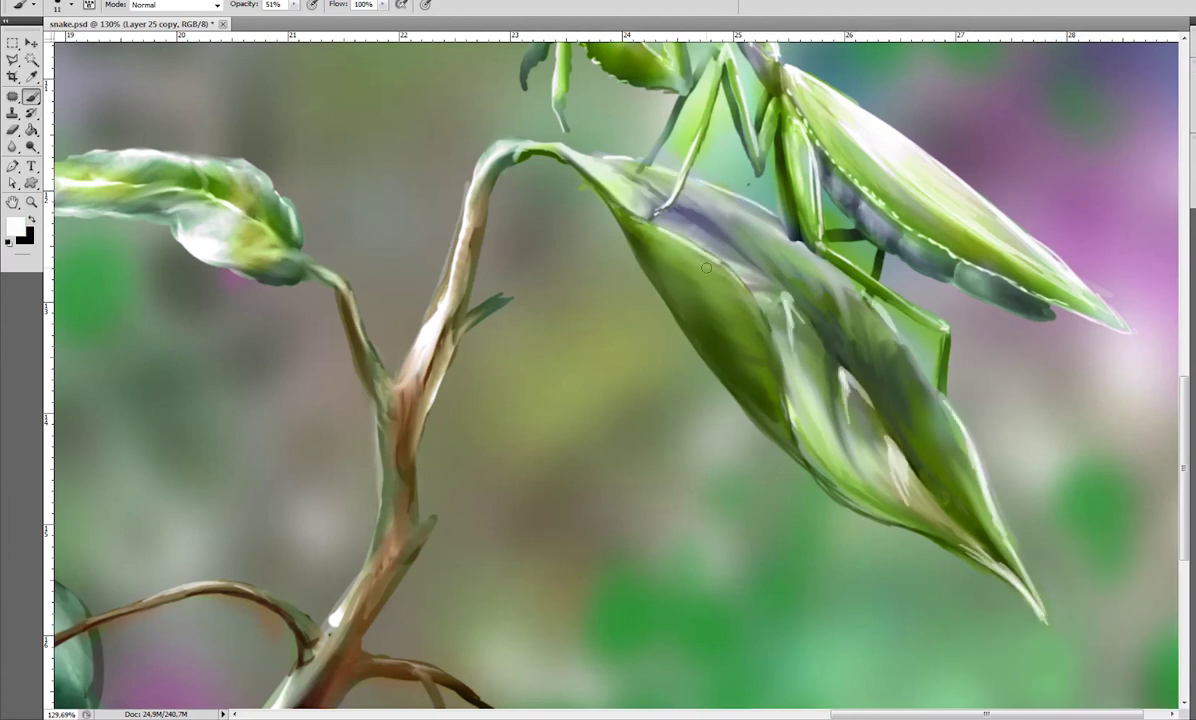
drag(640, 262, 700, 300)
mouse_move(690, 325)
mouse_down()
mouse_move(760, 370)
mouse_move(770, 410)
mouse_up()
Blend the white highlights into the leaf with the Mixer Brush.
key(shift+b)
drag(717, 361, 802, 389)
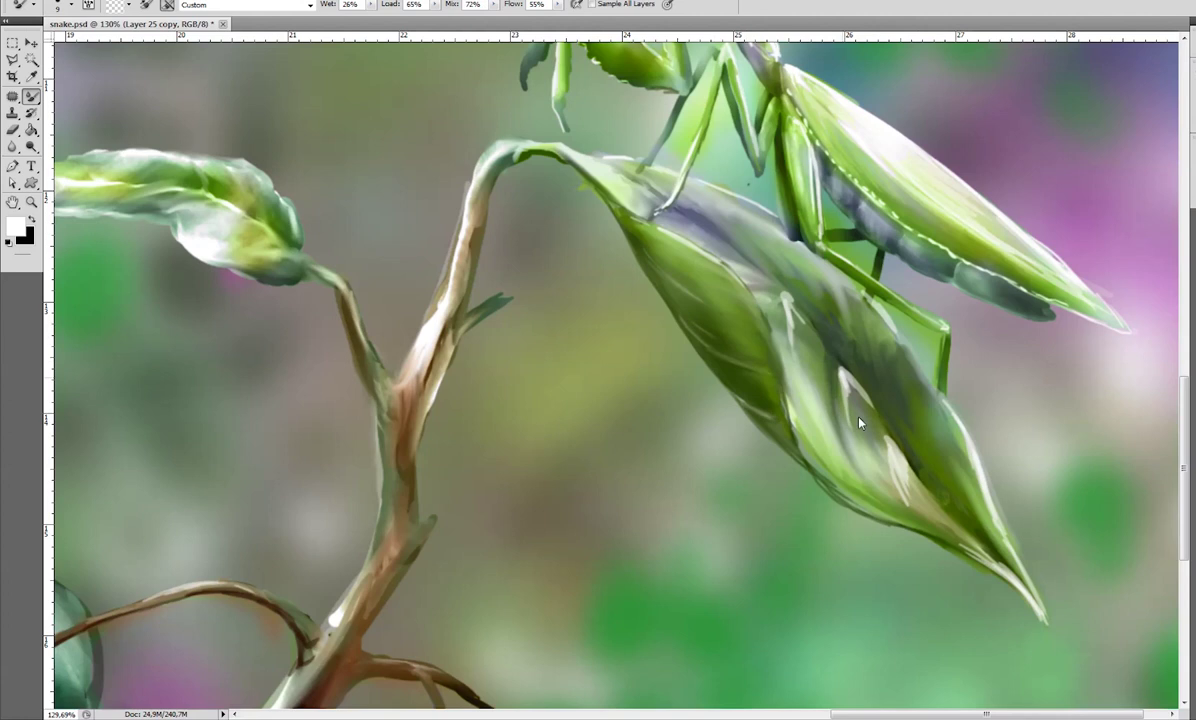
drag(740, 270, 745, 400)
mouse_move(830, 410)
mouse_down()
mouse_move(950, 540)
mouse_move(893, 352)
mouse_up()
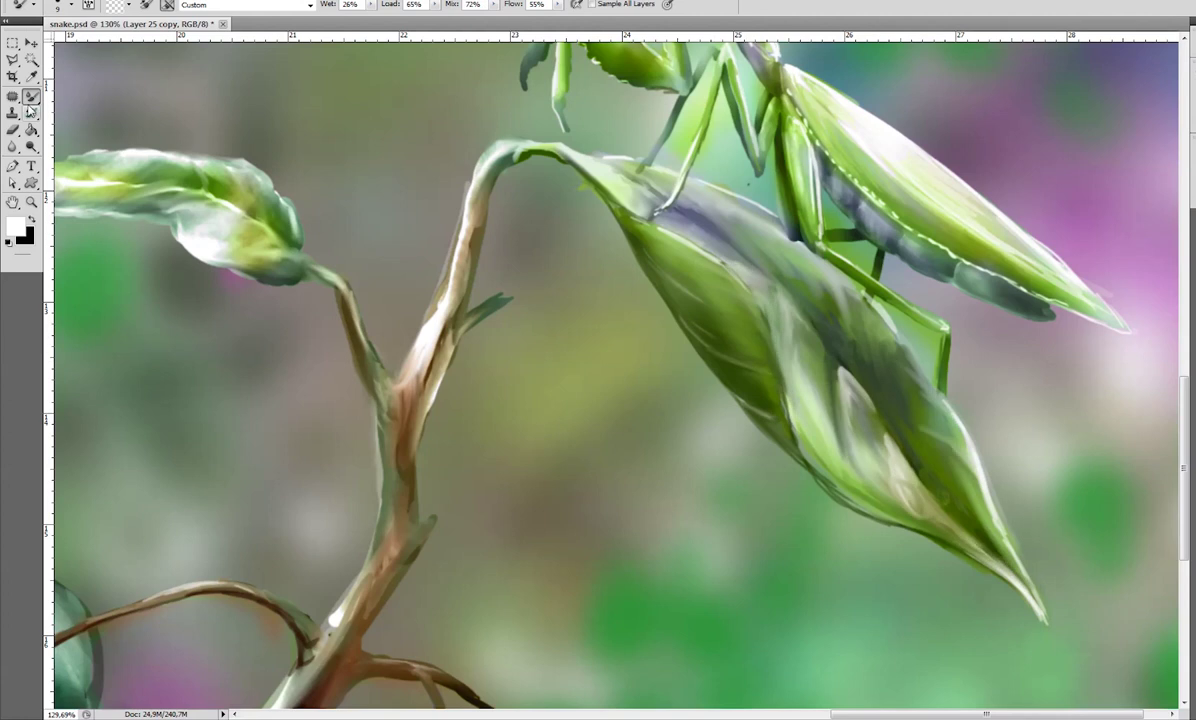
Select the leaf's upper part with Polygonal Lasso and repaint it smooth green.
key(l)
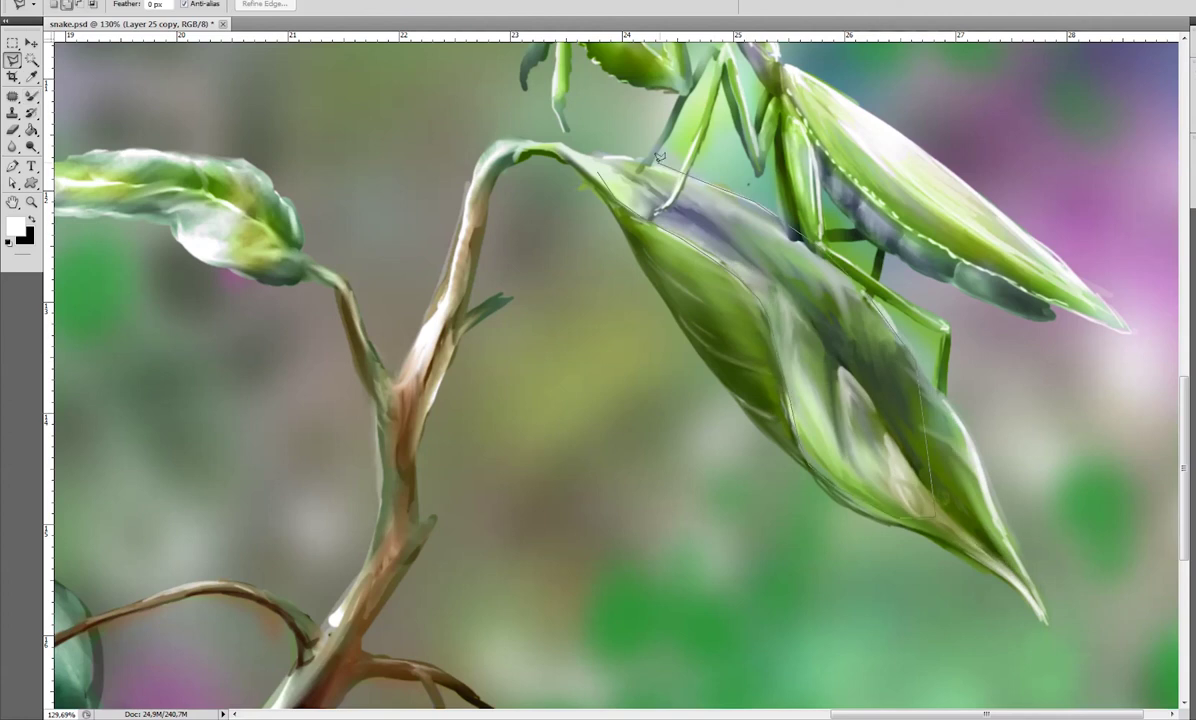
mouse_move(873, 504)
mouse_down()
mouse_move(590, 155)
mouse_move(700, 250)
mouse_up()
key(b)
alt+click(927, 357)
right_click(906, 306)
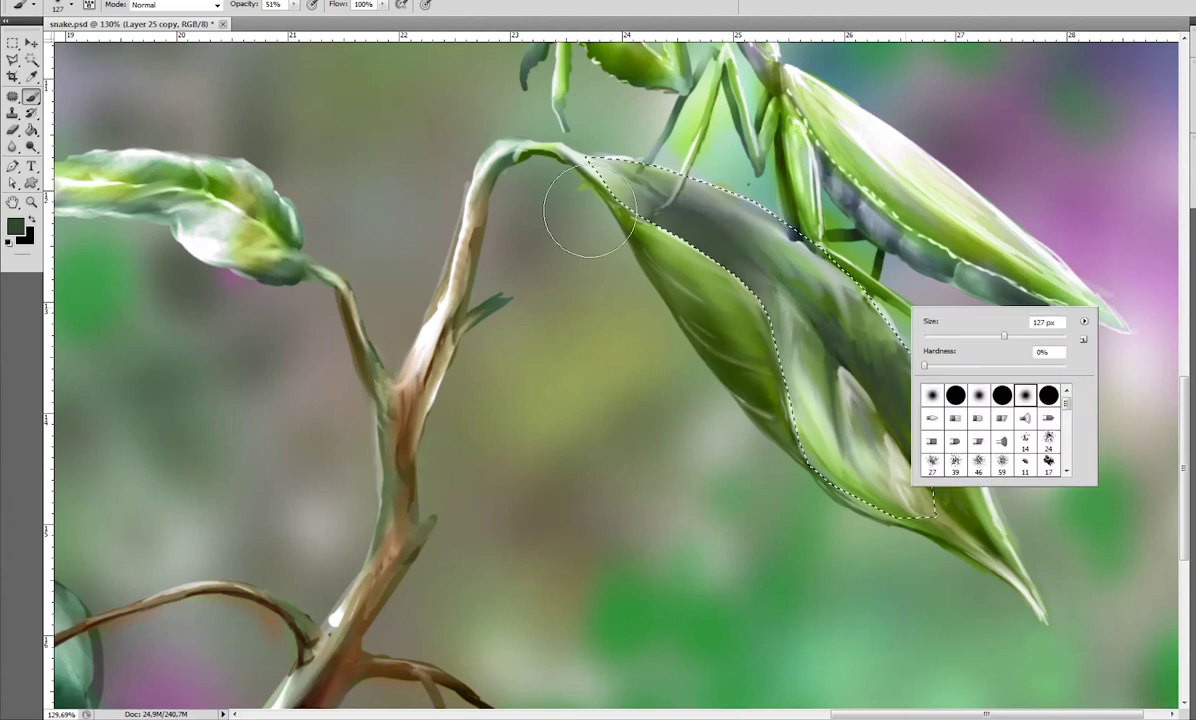
click(940, 390)
drag(760, 220, 836, 334)
alt+click(850, 325)
drag(600, 160, 872, 313)
Burn dark shadow streaks into the selected leaf area.
right_click(31, 146)
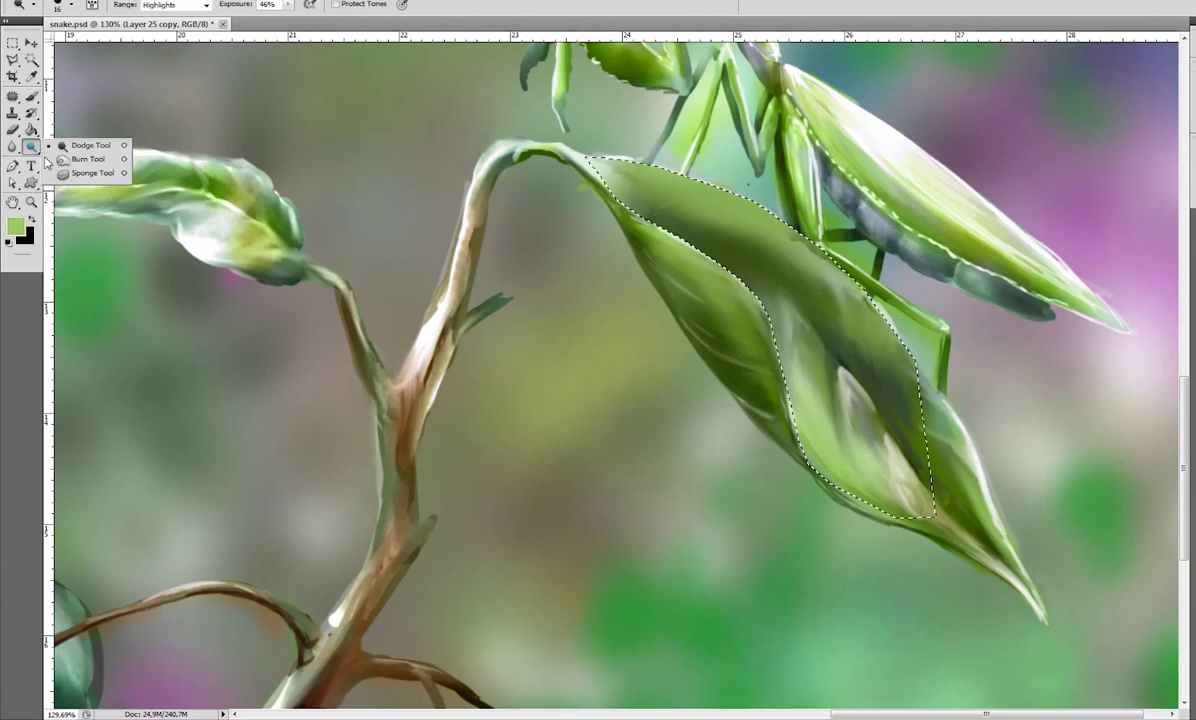
click(82, 155)
drag(600, 165, 740, 300)
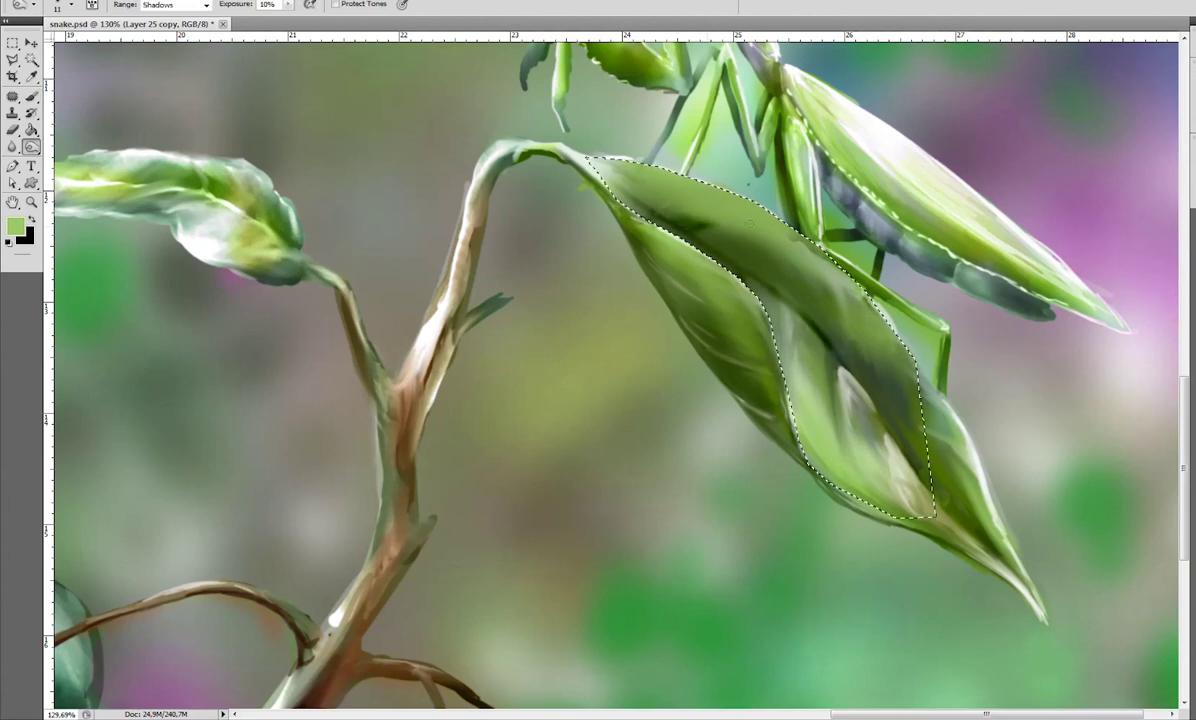
mouse_move(650, 175)
mouse_down()
mouse_move(850, 360)
mouse_move(860, 470)
mouse_up()
drag(560, 155, 830, 344)
mouse_move(600, 165)
mouse_down()
mouse_move(850, 350)
mouse_move(860, 400)
mouse_up()
drag(730, 310, 774, 272)
Blend the dark streaks smoothly into the leaf with the Mixer Brush.
drag(31, 96, 98, 141)
click(98, 141)
drag(600, 165, 840, 470)
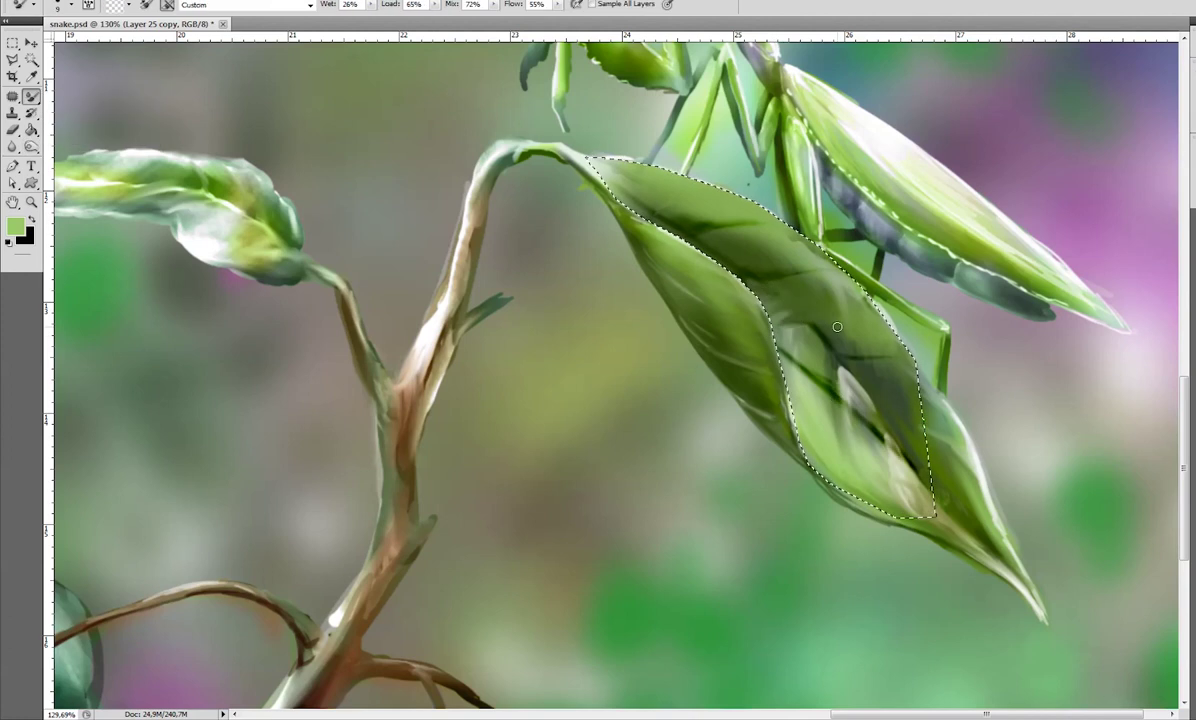
drag(680, 180, 860, 430)
drag(610, 210, 850, 360)
mouse_move(560, 155)
mouse_down()
mouse_move(767, 276)
mouse_move(790, 380)
mouse_move(791, 358)
mouse_move(800, 370)
mouse_move(854, 360)
mouse_up()
Deselect the leaf and paint a dark line and light highlight along the mantis leg.
key(o)
key(ctrl+d)
click(31, 96)
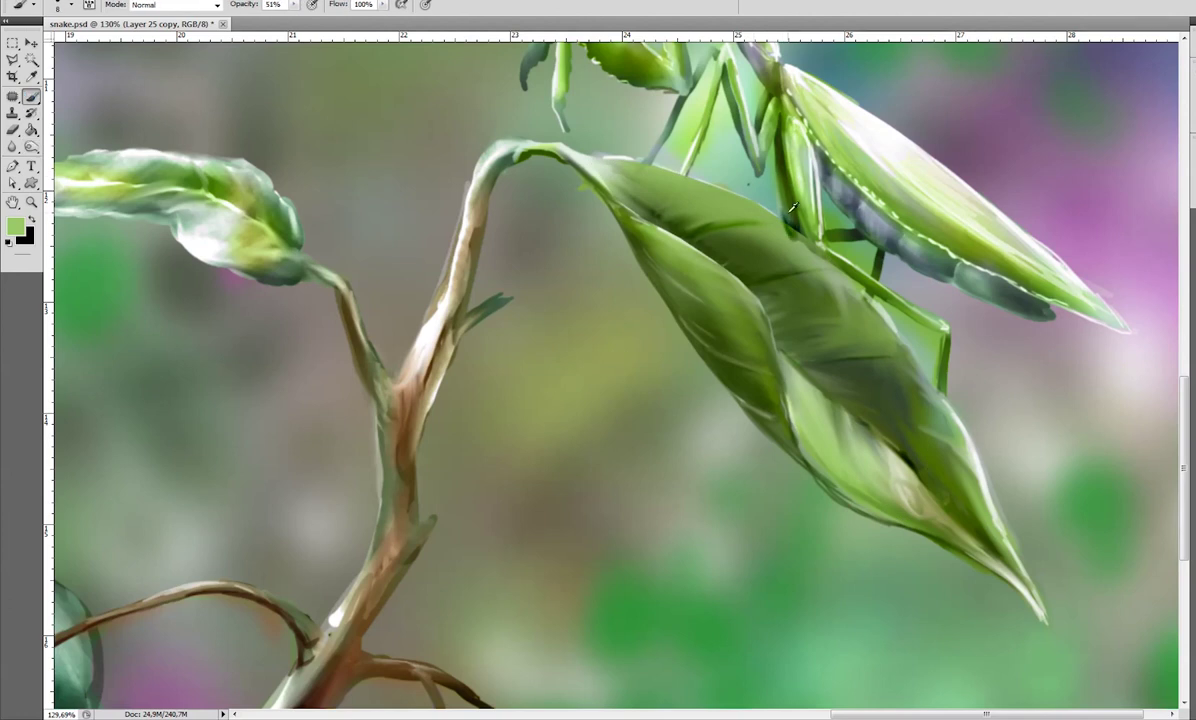
alt+click(745, 218)
drag(880, 260, 940, 450)
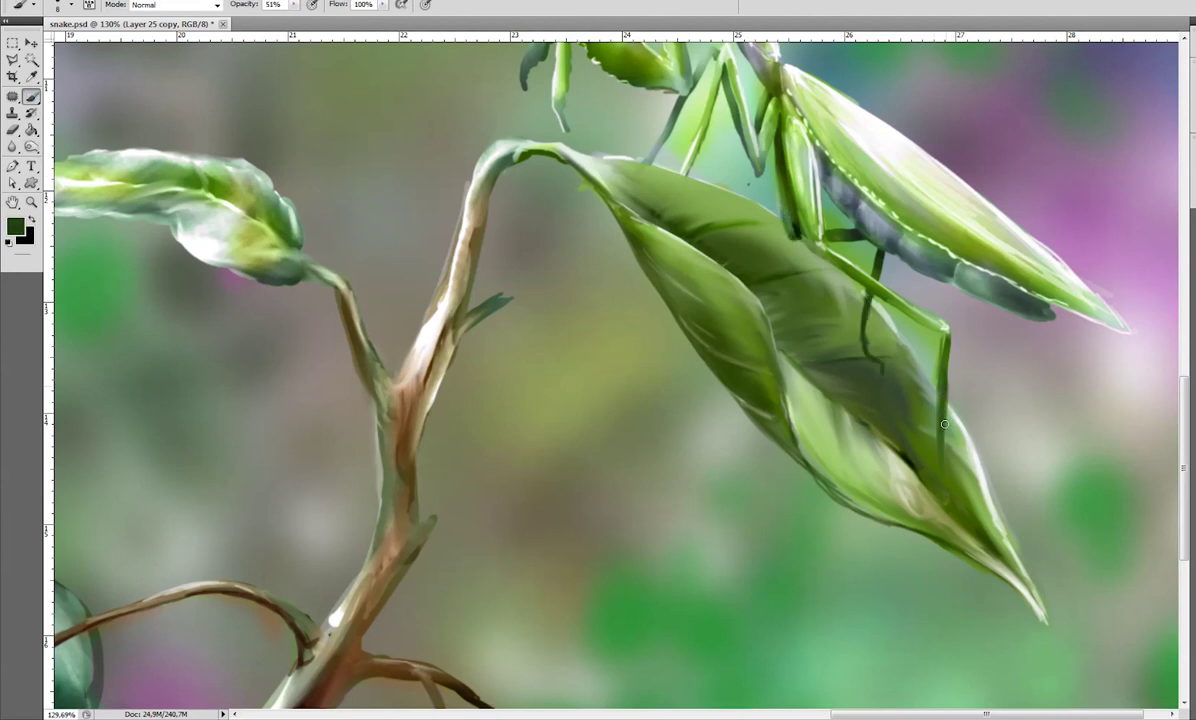
alt+click(948, 197)
drag(938, 330, 955, 505)
Redraw the mantis legs over the leaf with thin 8 px dark green strokes.
alt+click(787, 147)
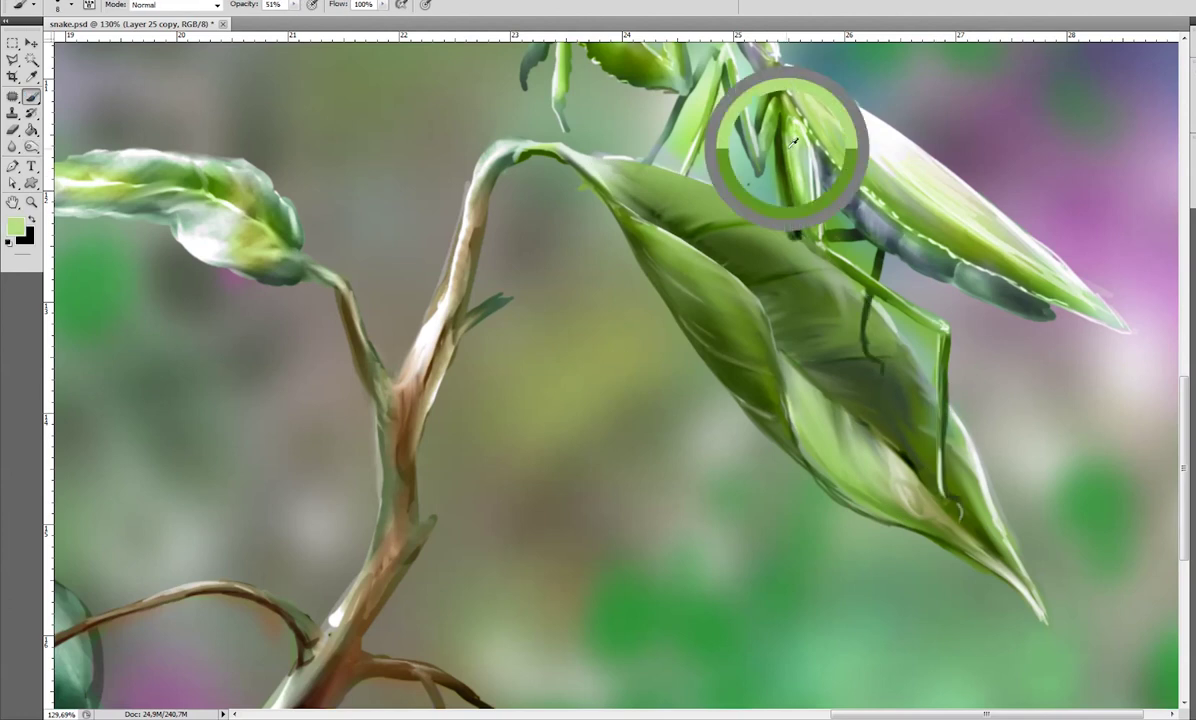
alt+click(784, 243)
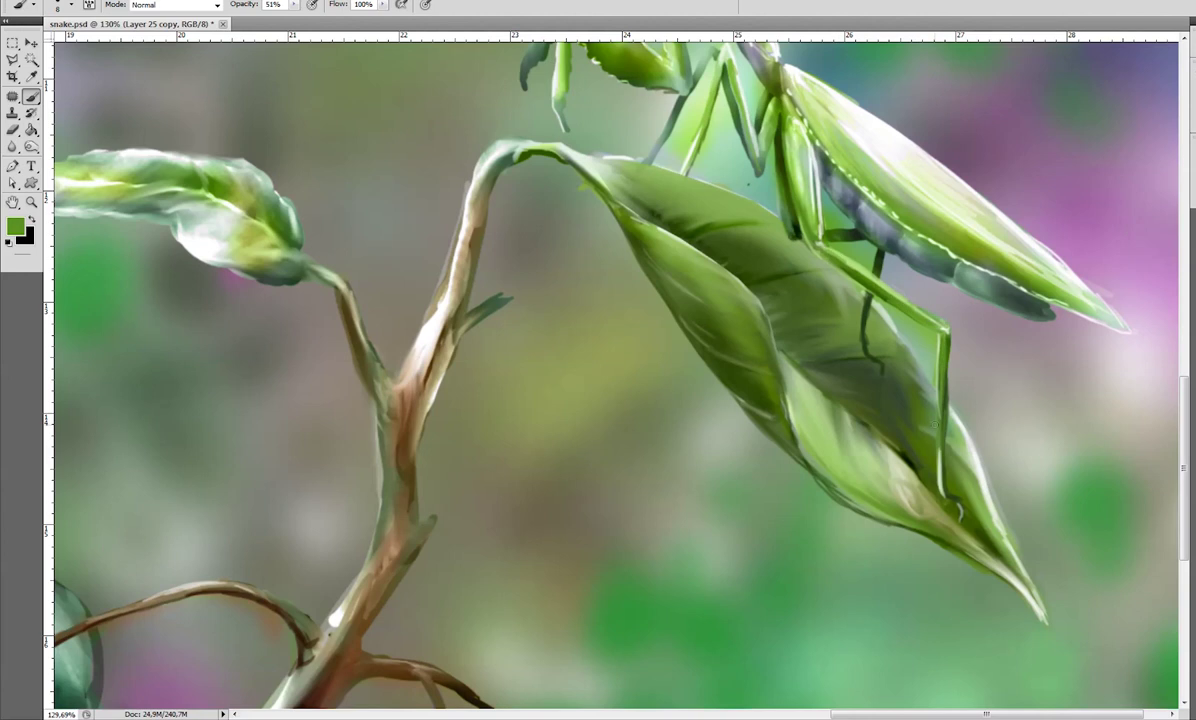
alt+click(809, 290)
alt+click(862, 305)
right_click(871, 297)
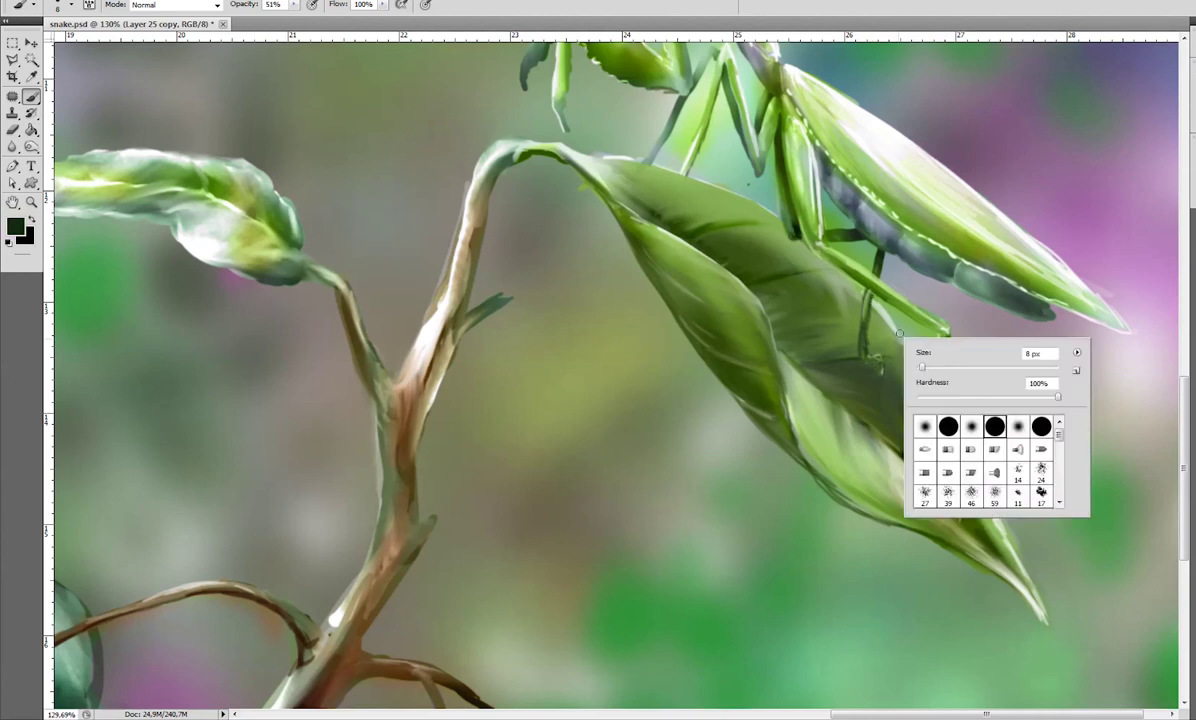
key(Escape)
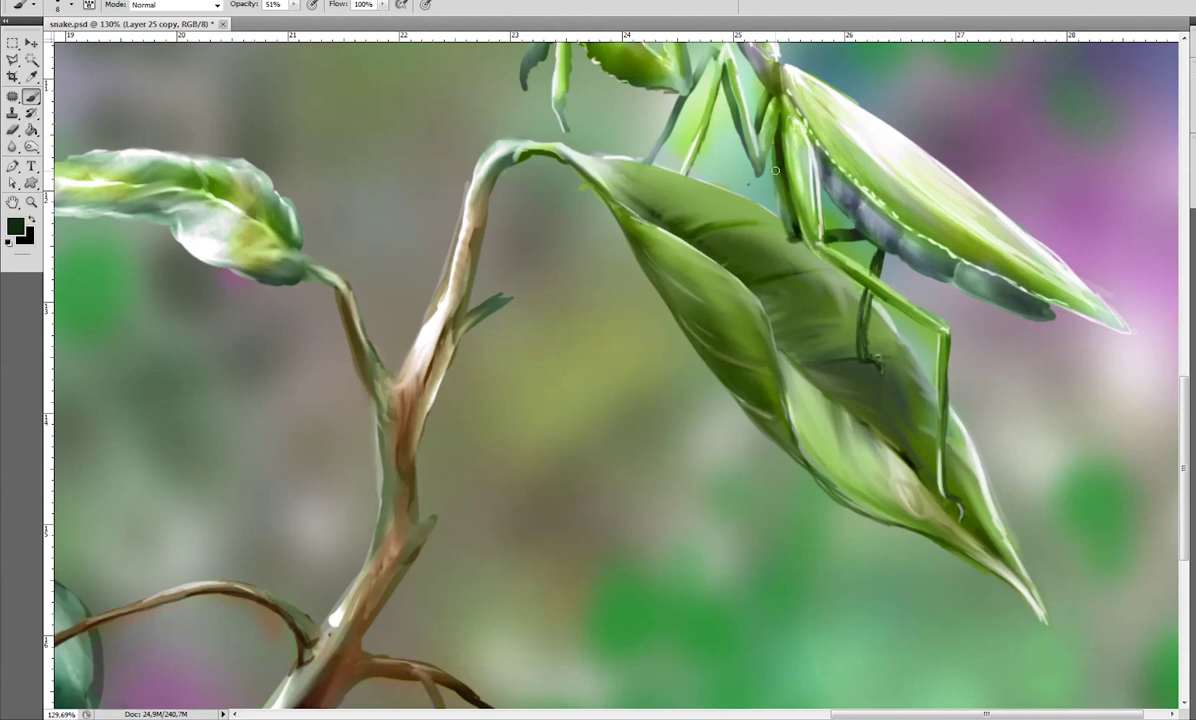
alt+click(681, 107)
drag(690, 100, 608, 185)
alt+click(707, 120)
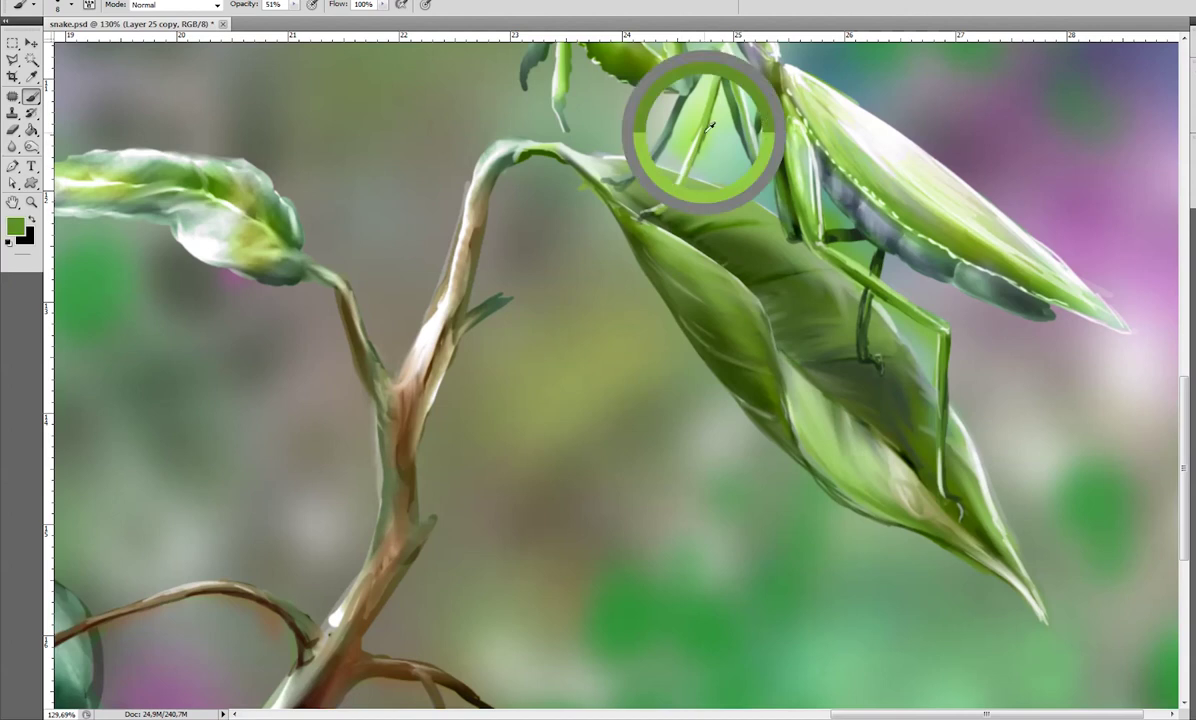
drag(723, 62, 643, 212)
Fit the painting in the window and sample grey-blue, pale beige and teal colours.
key(ctrl+0)
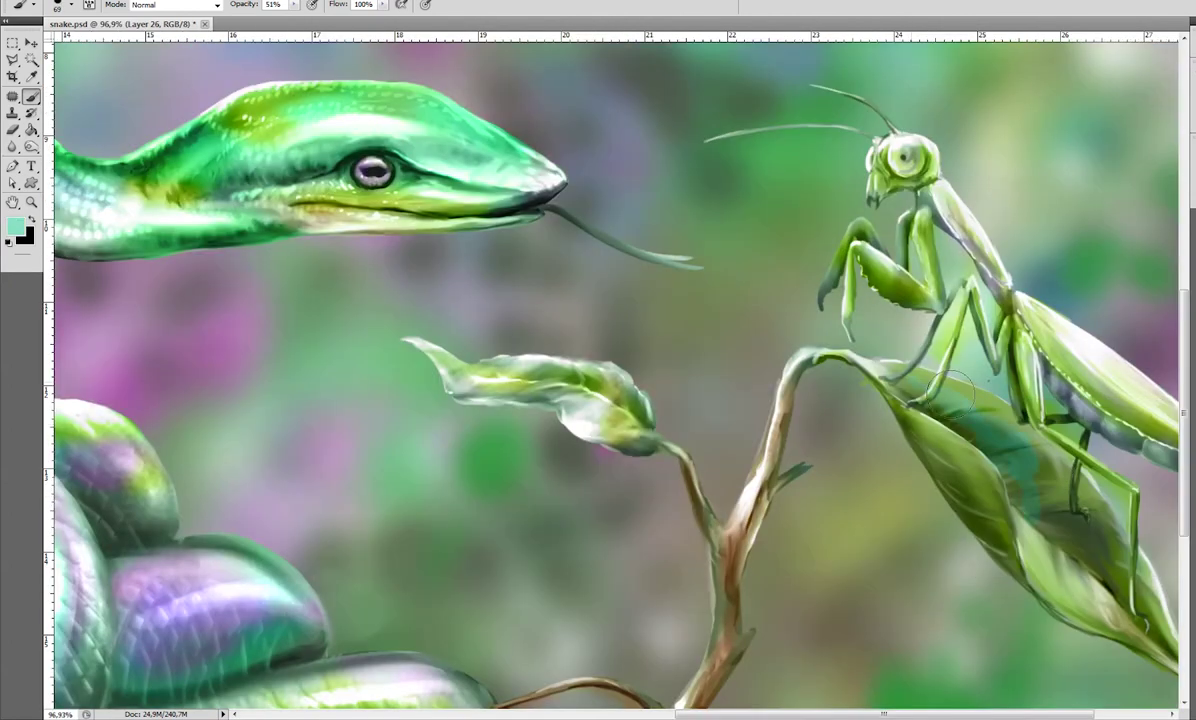
alt+click(600, 95)
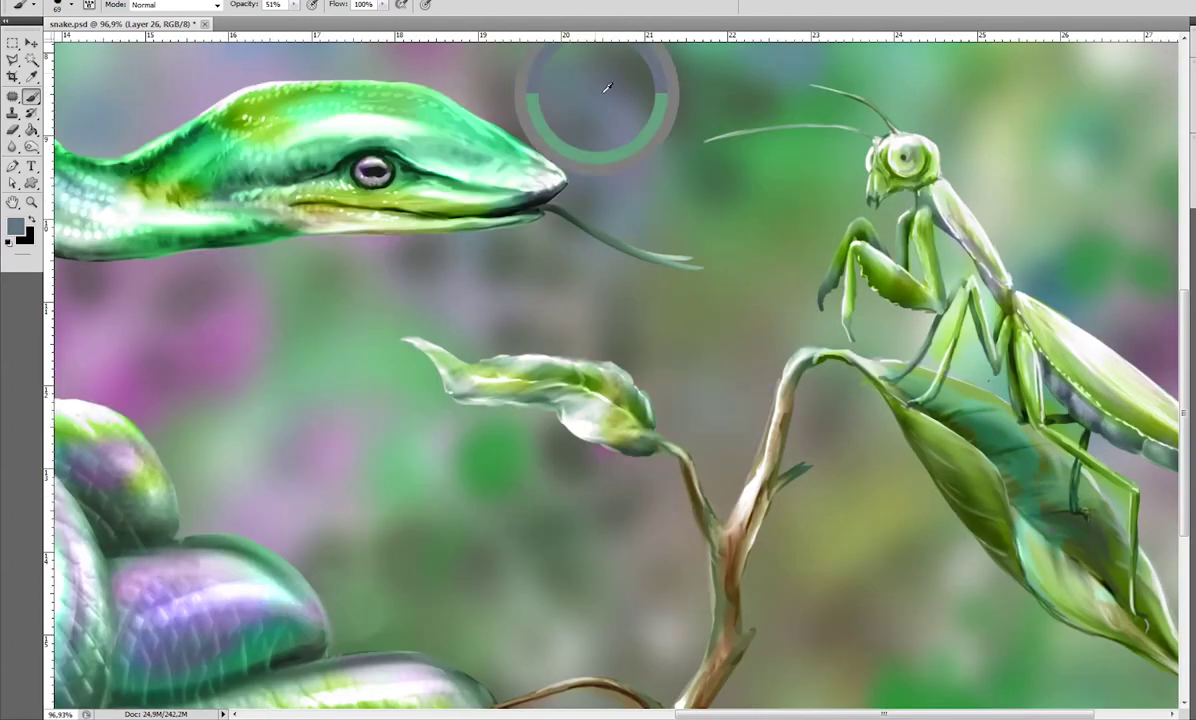
key(ctrl+0)
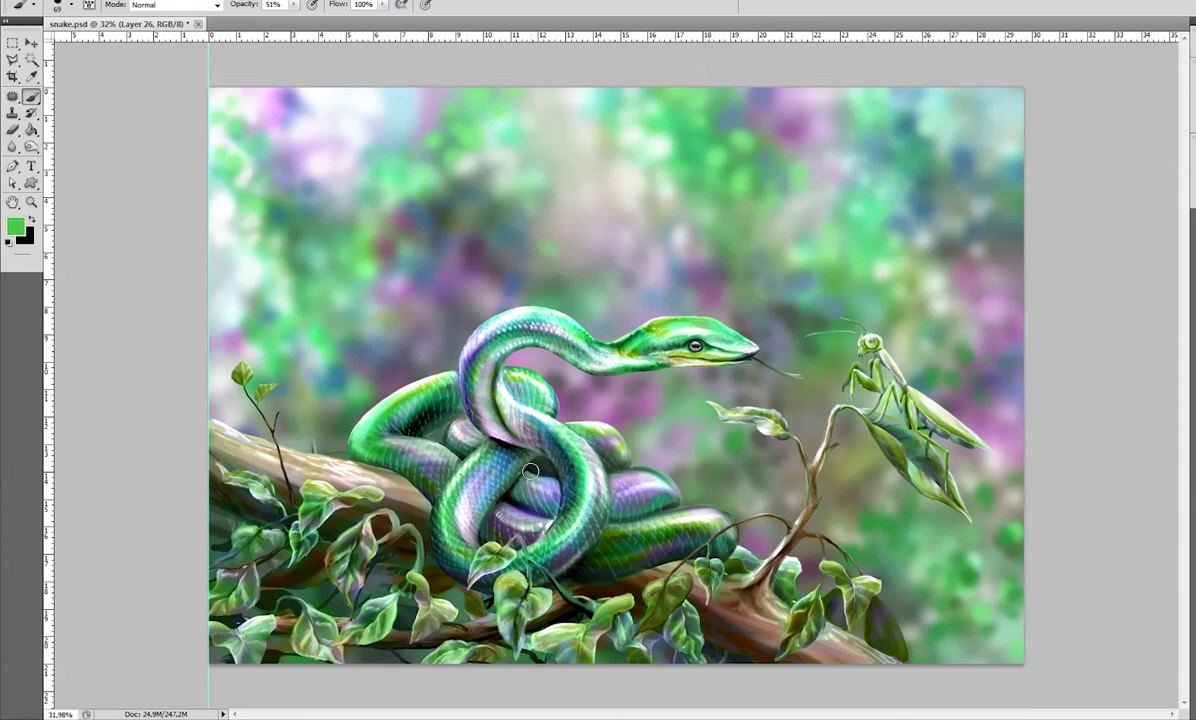
alt+click(555, 145)
scroll(916, 412, up, 3)
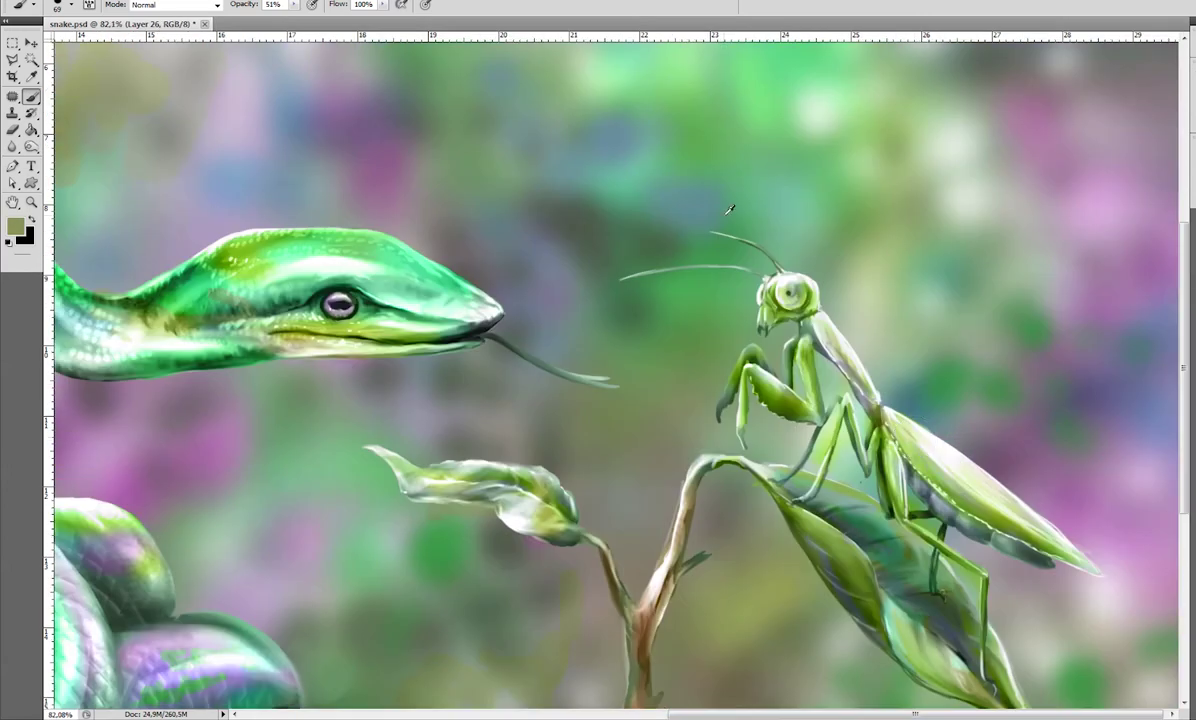
alt+click(829, 337)
drag(836, 123, 825, 435)
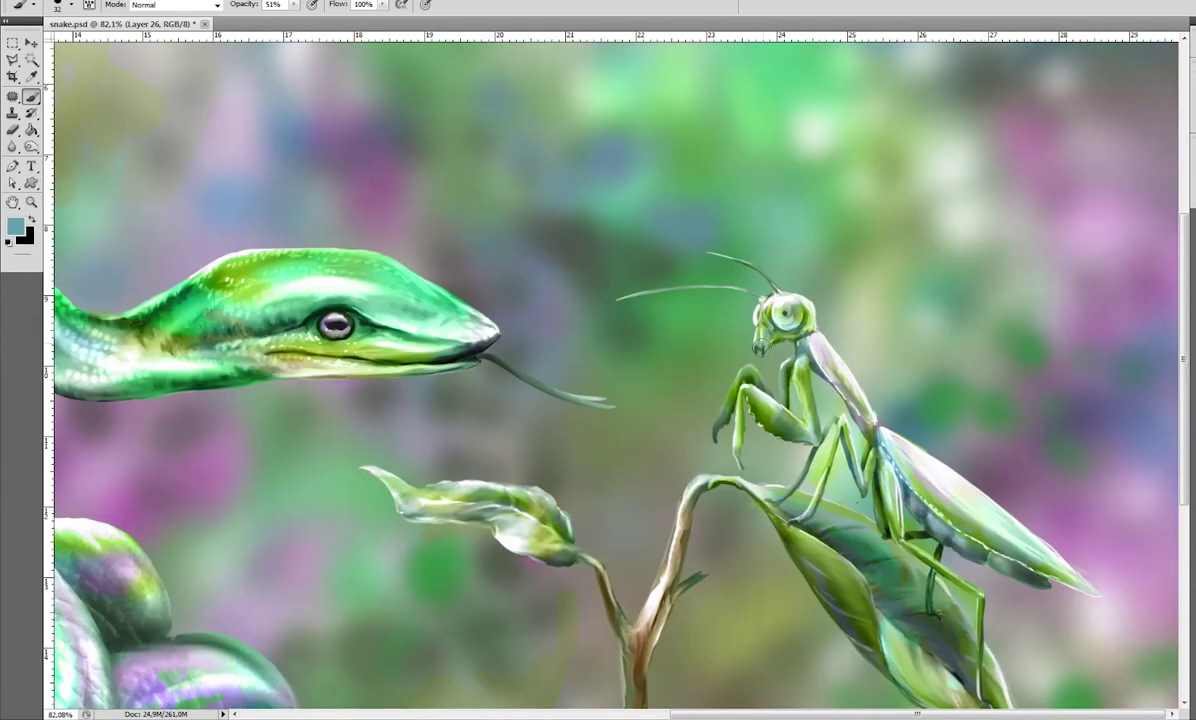
scroll(1073, 557, down, 3)
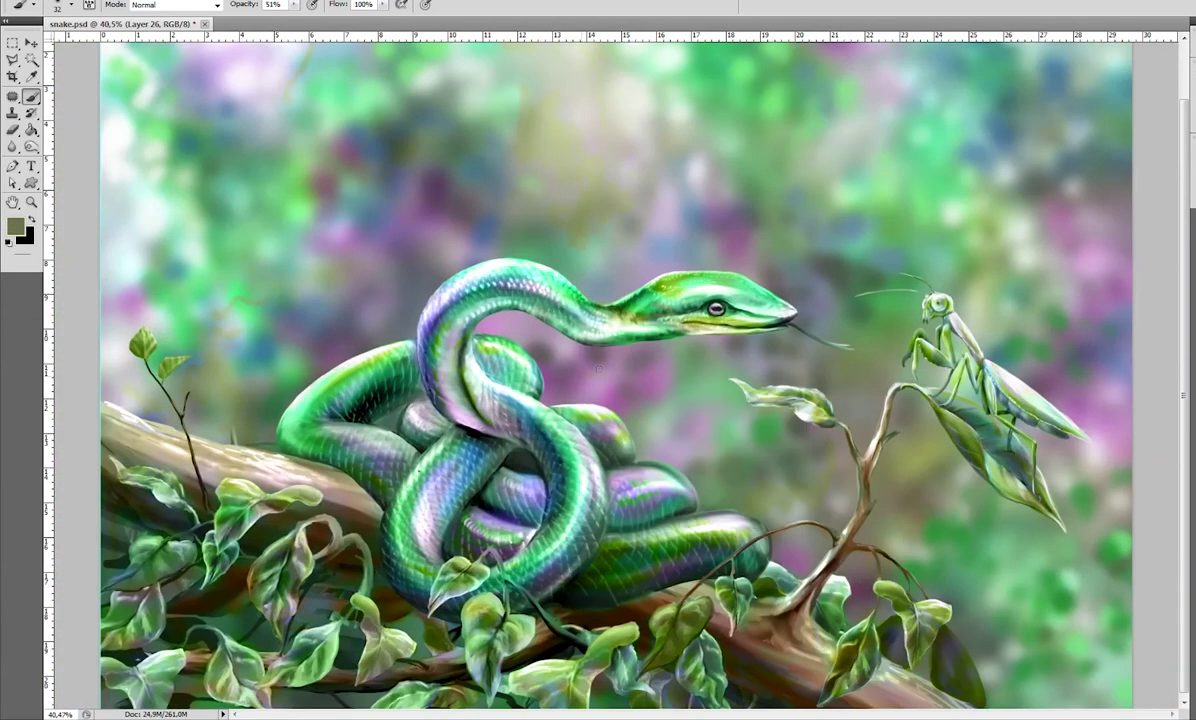
scroll(600, 400, down, 2)
Set up the Dodge and Burn tools at low exposure for shading.
click(90, 138)
right_click(400, 507)
key(Escape)
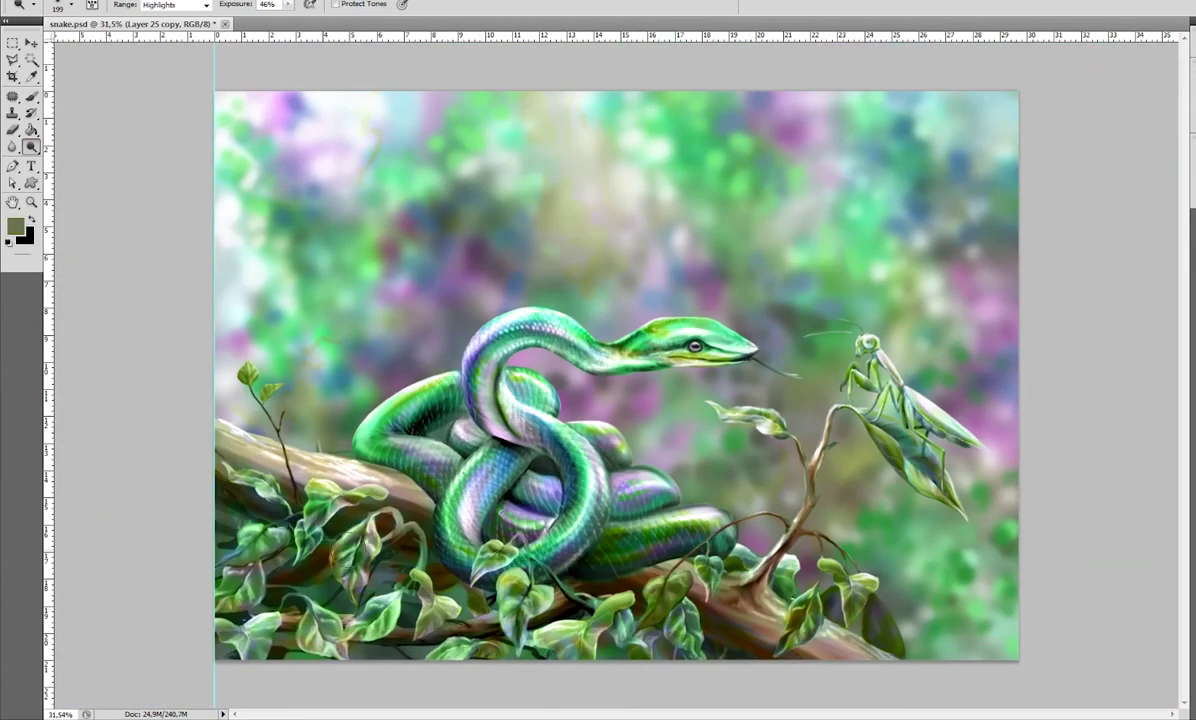
right_click(440, 520)
key(shift+o)
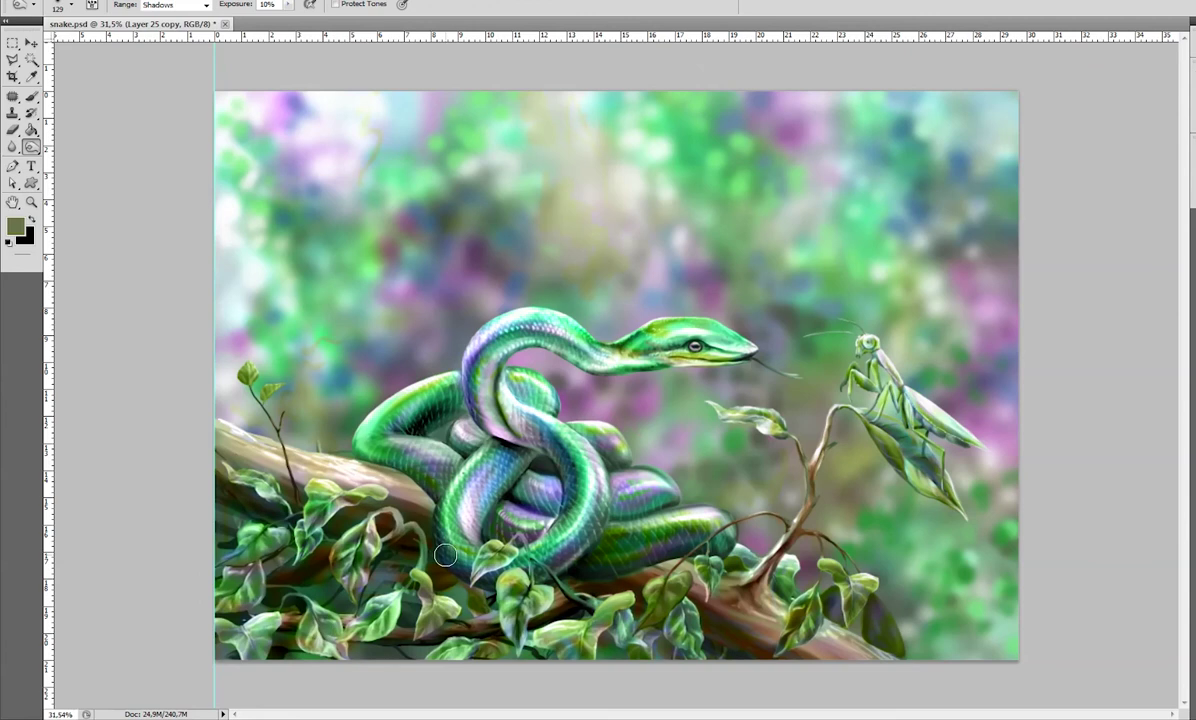
key(shift+o)
scroll(480, 530, up, 3)
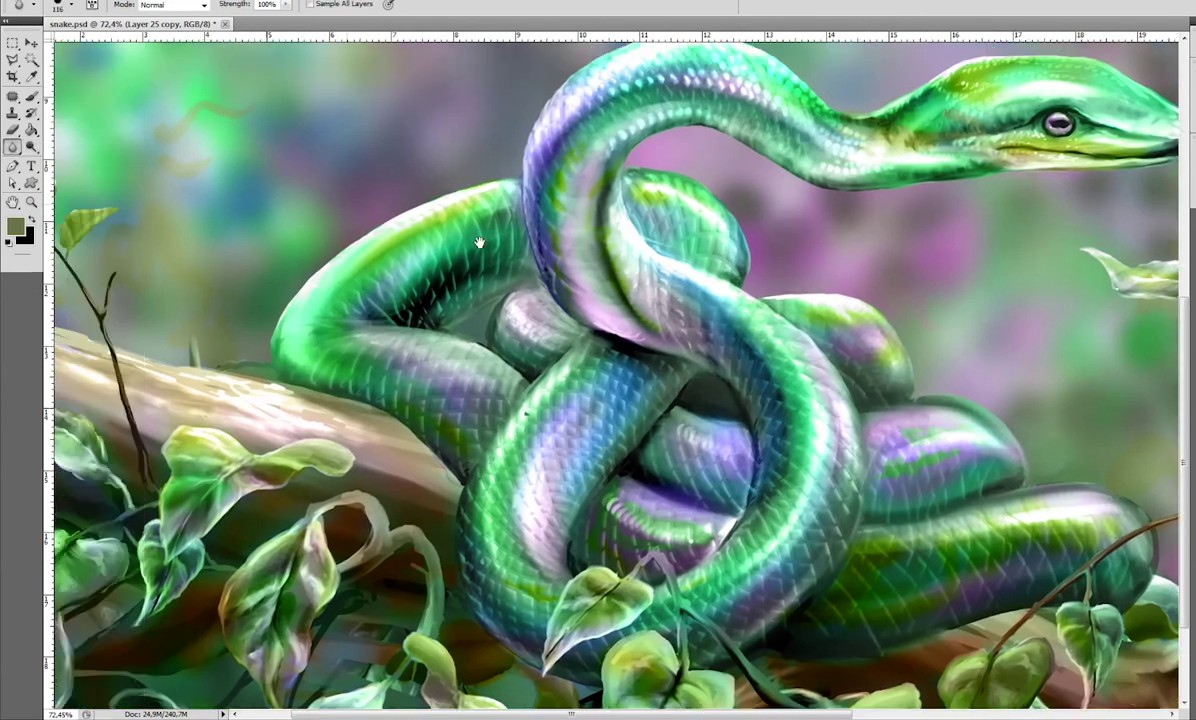
Return to the soft Brush and pick a lighter beige-green, then a new paint colour.
click(33, 97)
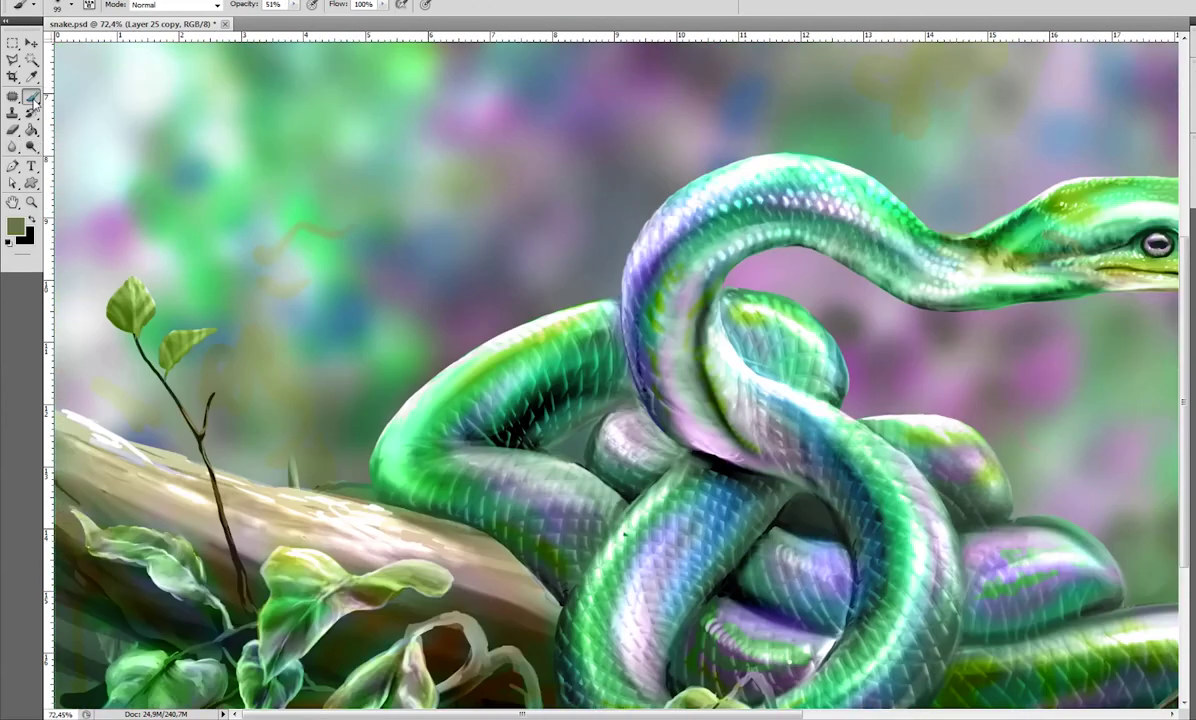
alt+click(265, 268)
alt+scroll(540, 330, up, 3)
scroll(647, 397, up, 3)
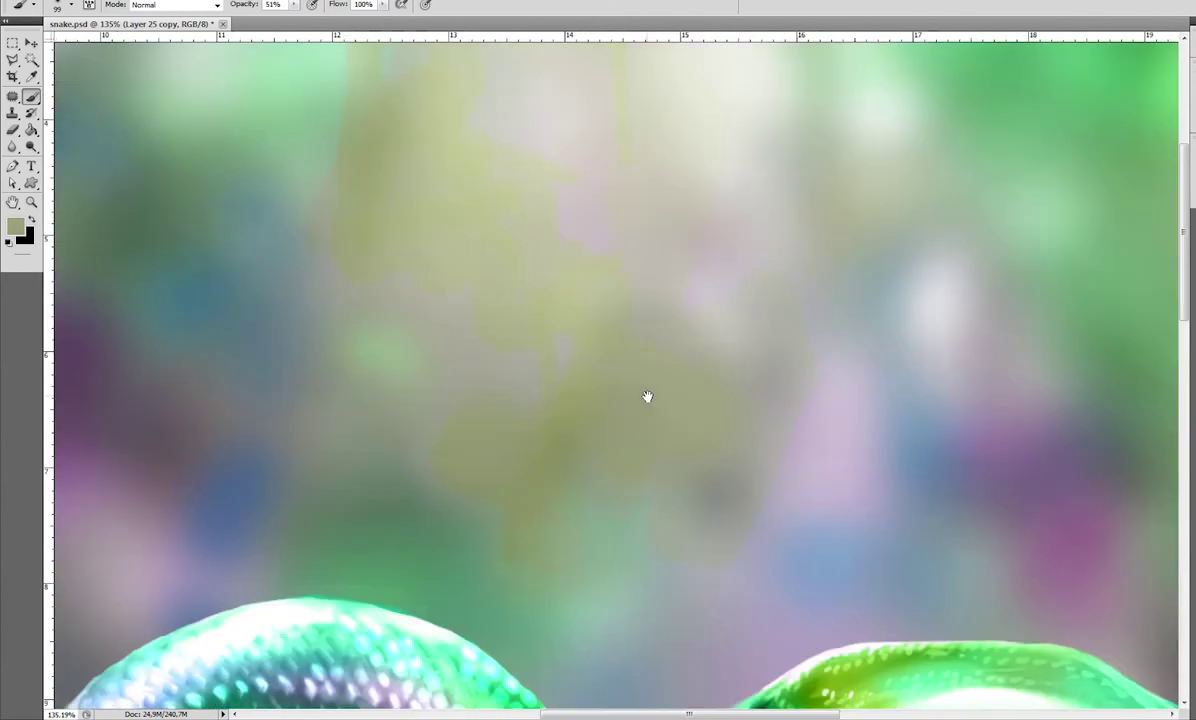
scroll(647, 397, down, 5)
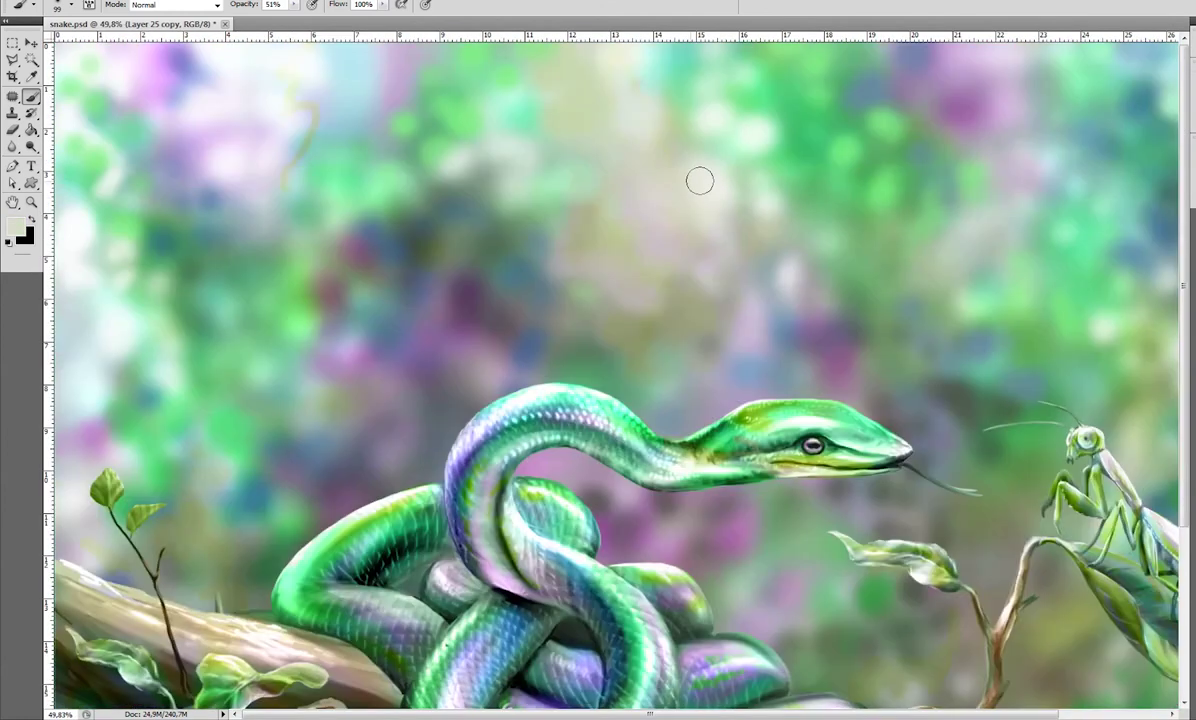
scroll(900, 560, up, 5)
alt+click(734, 577)
mouse_move(766, 445)
mouse_down()
mouse_move(935, 325)
mouse_move(561, 147)
mouse_up()
Check the tonal levels, then choose a light mint colour and set the brush size.
key(ctrl+l)
key(Escape)
key(o)
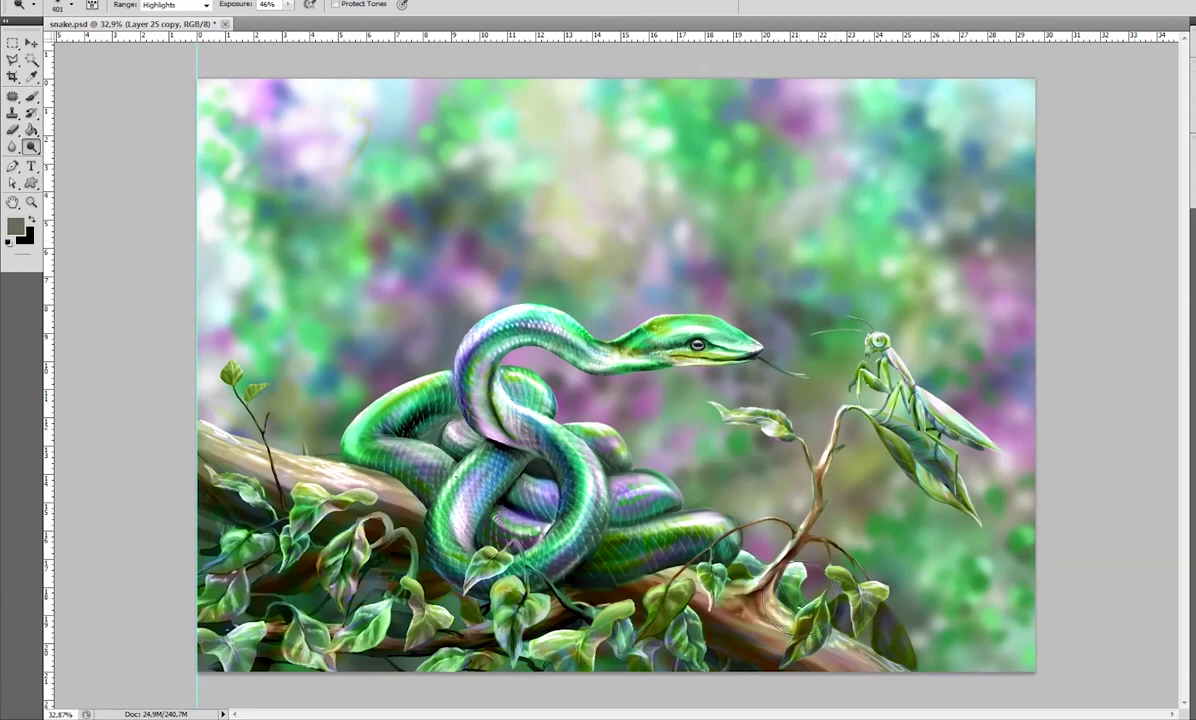
key(b)
alt+click(435, 115)
right_click(435, 115)
key(Return)
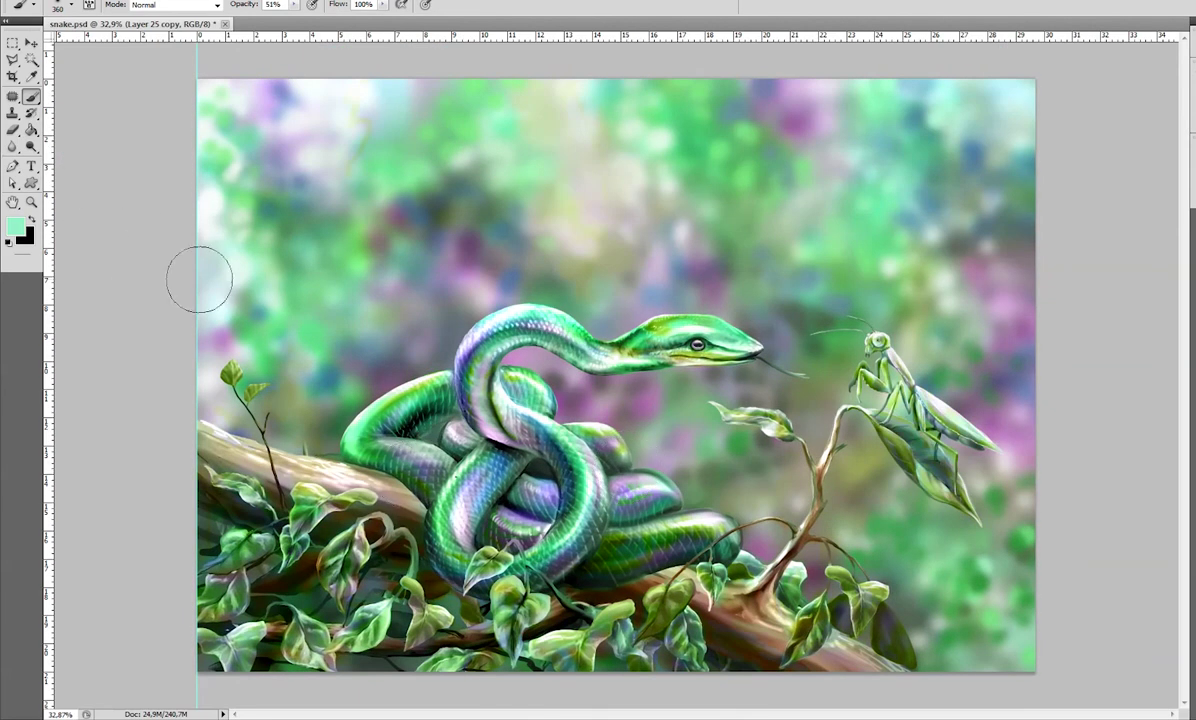
Add a new layer and brush faint blue highlights along the snake's coils.
key(ctrl+shift+alt+n)
right_click(716, 390)
key(Return)
alt+click(315, 516)
alt+click(490, 586)
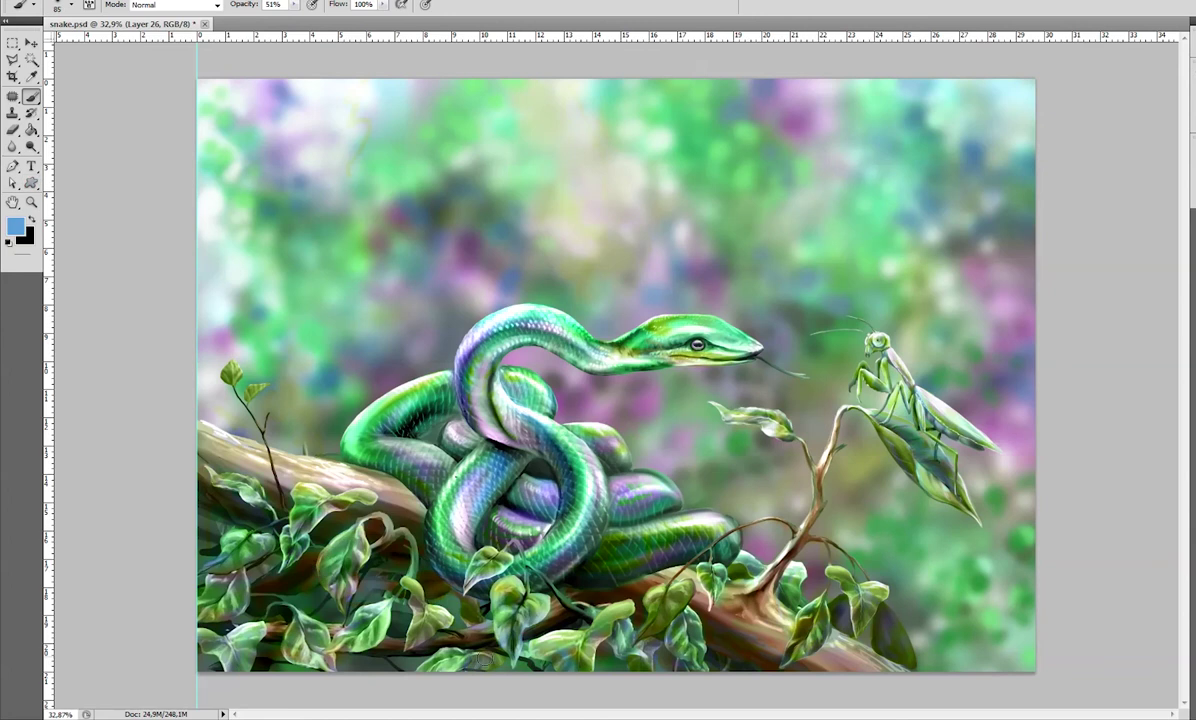
drag(256, 500, 305, 540)
drag(416, 531, 453, 552)
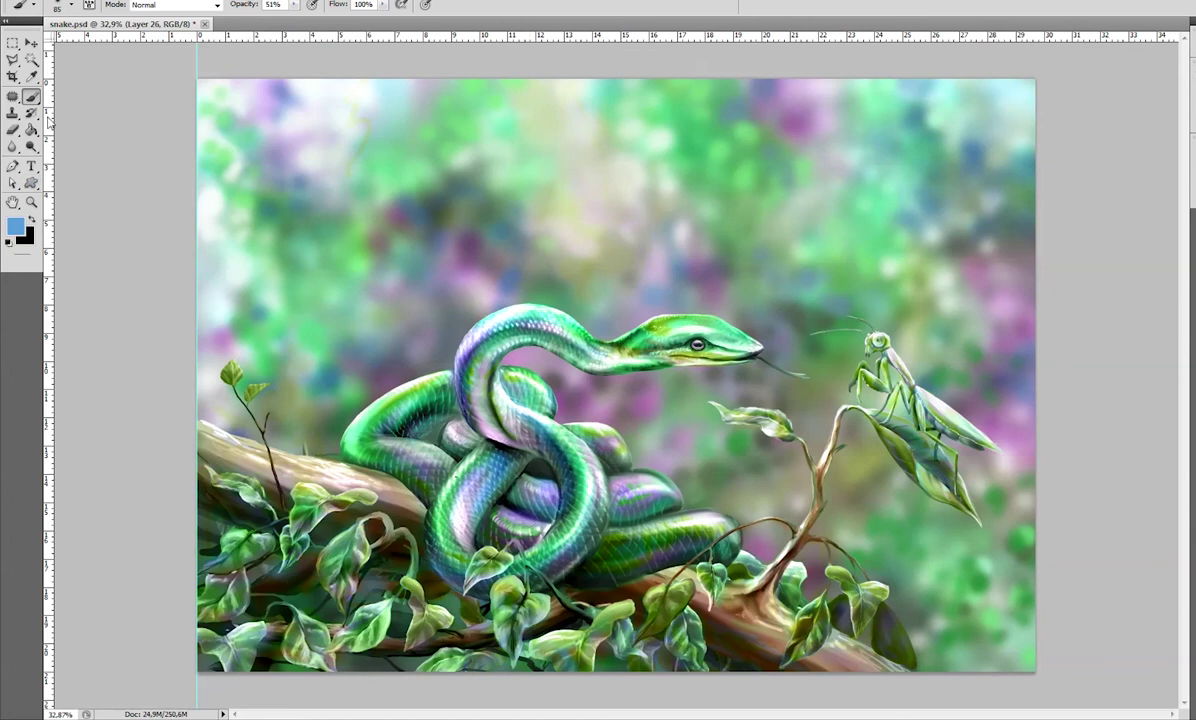
Burn the mantis body and leg, dodge its leaf and stem, then lower exposure to 20%.
key(o)
scroll(838, 411, up, 3)
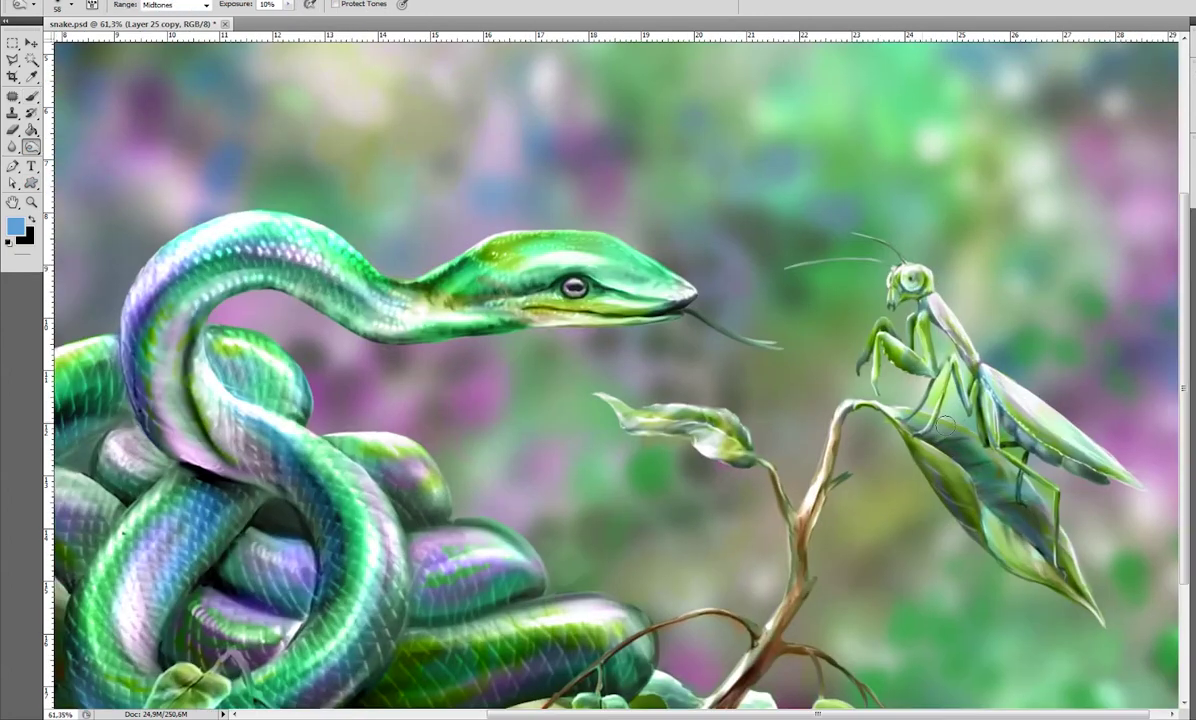
drag(947, 383, 1067, 458)
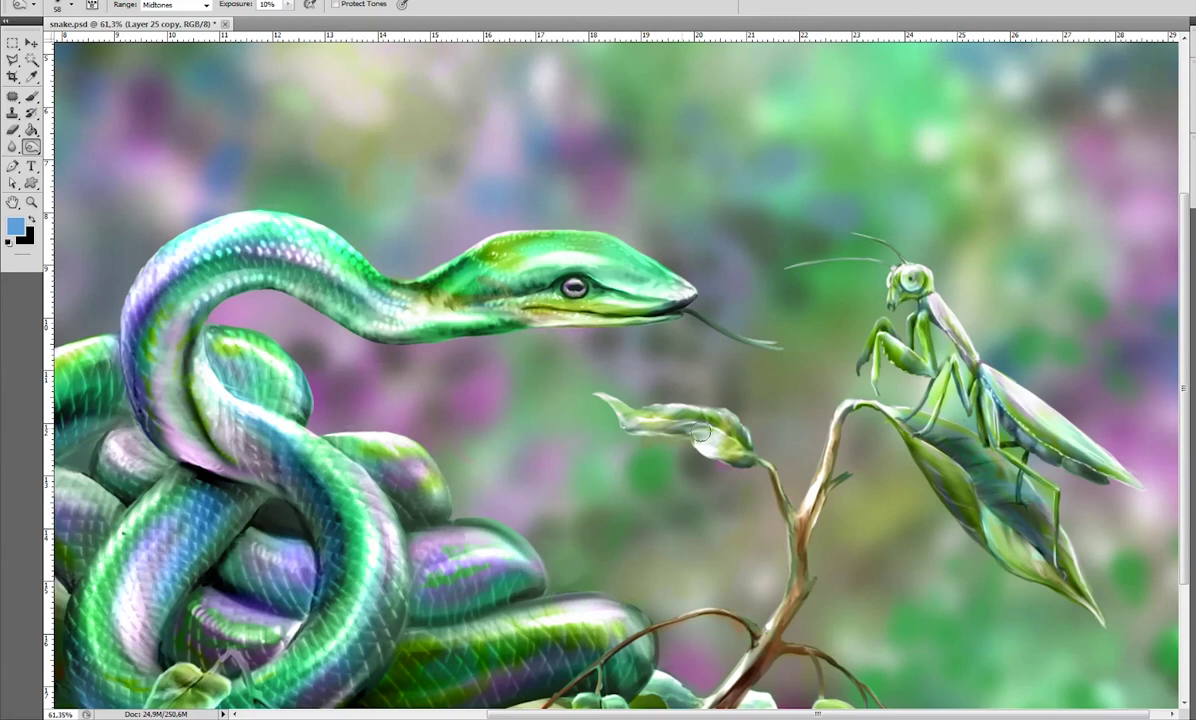
key(shift+o)
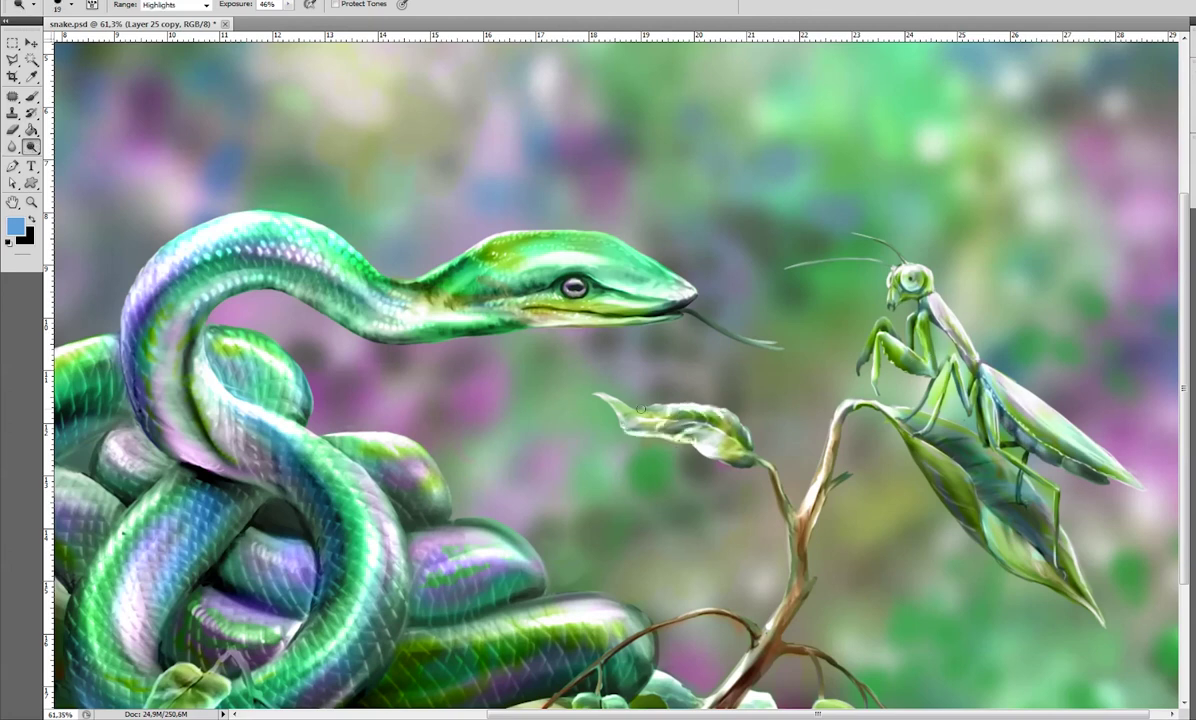
drag(860, 410, 975, 540)
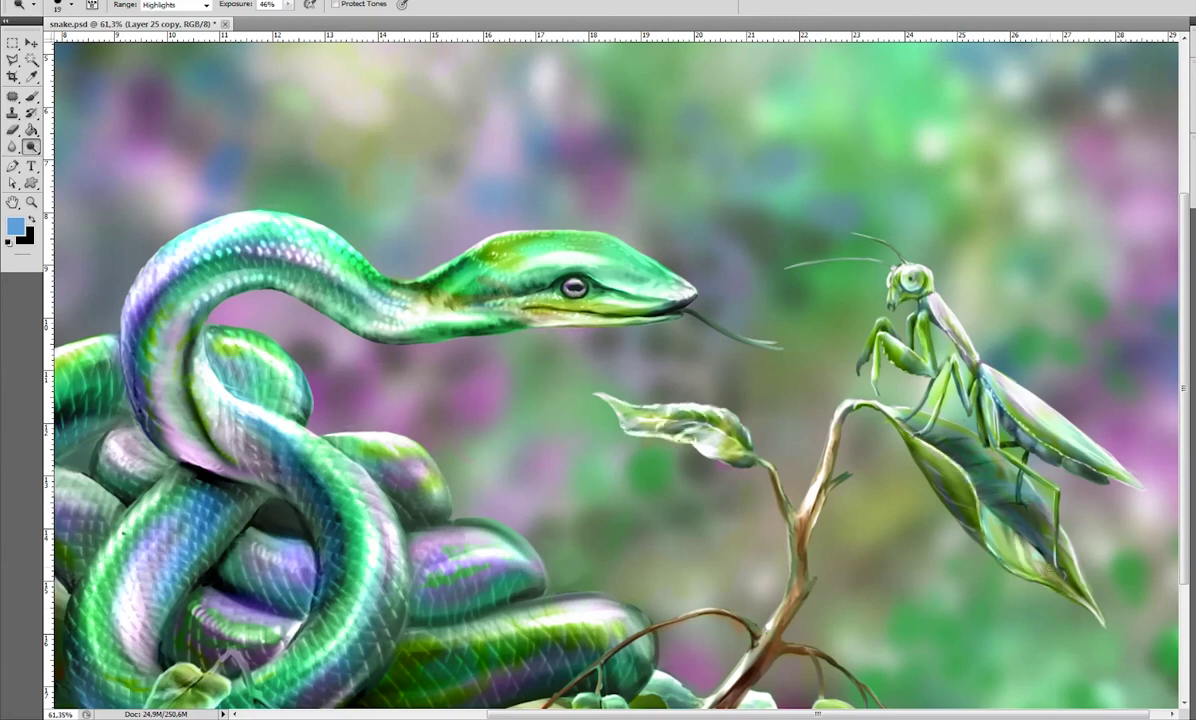
key(2)
right_click(934, 473)
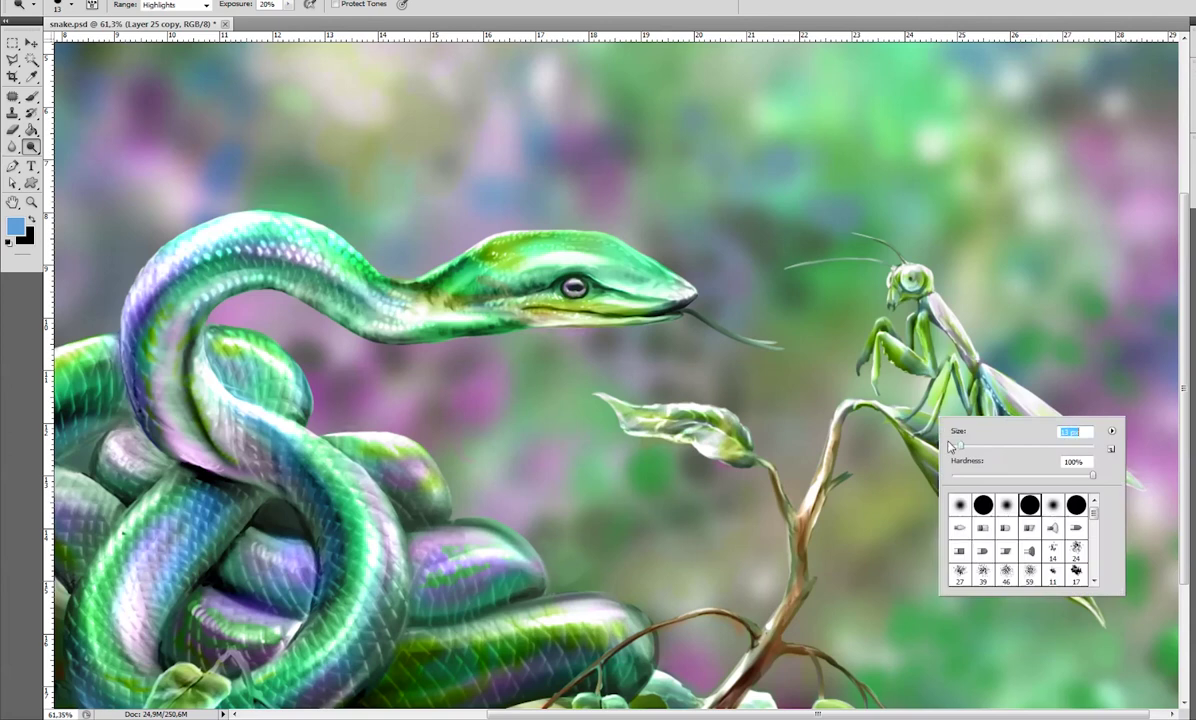
key(Return)
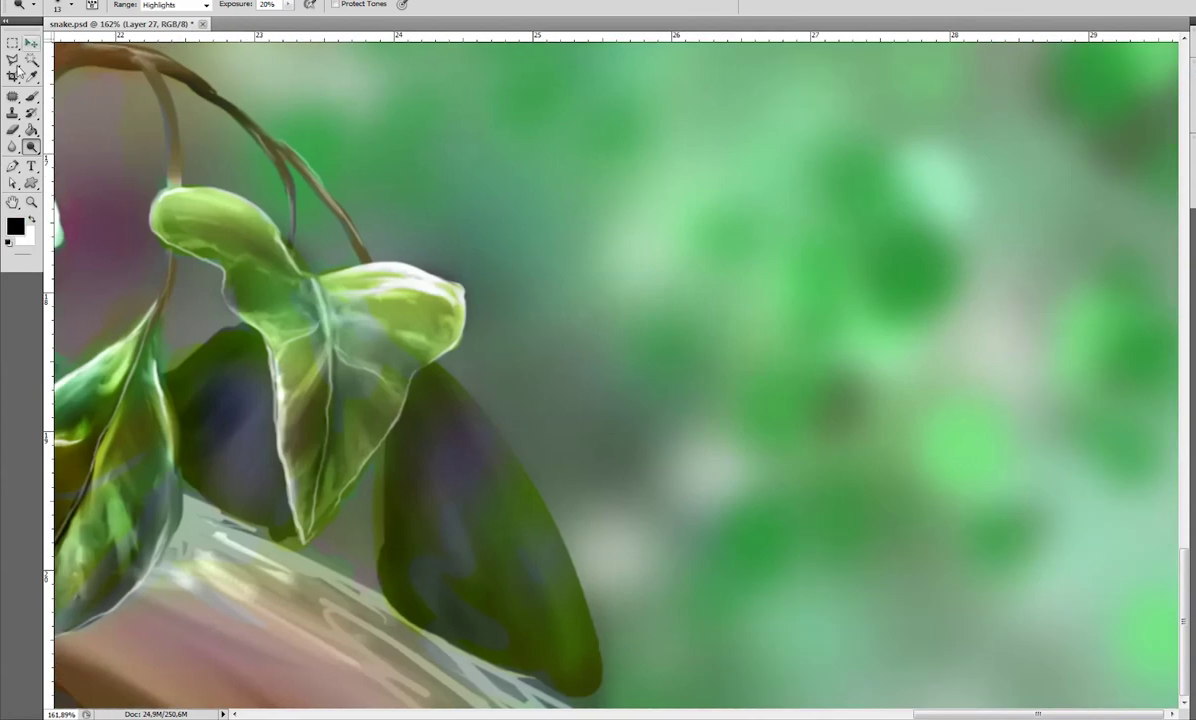
Handwrite the signature in light green, undoing and redrawing the surname's capital letter.
drag(716, 537, 703, 509)
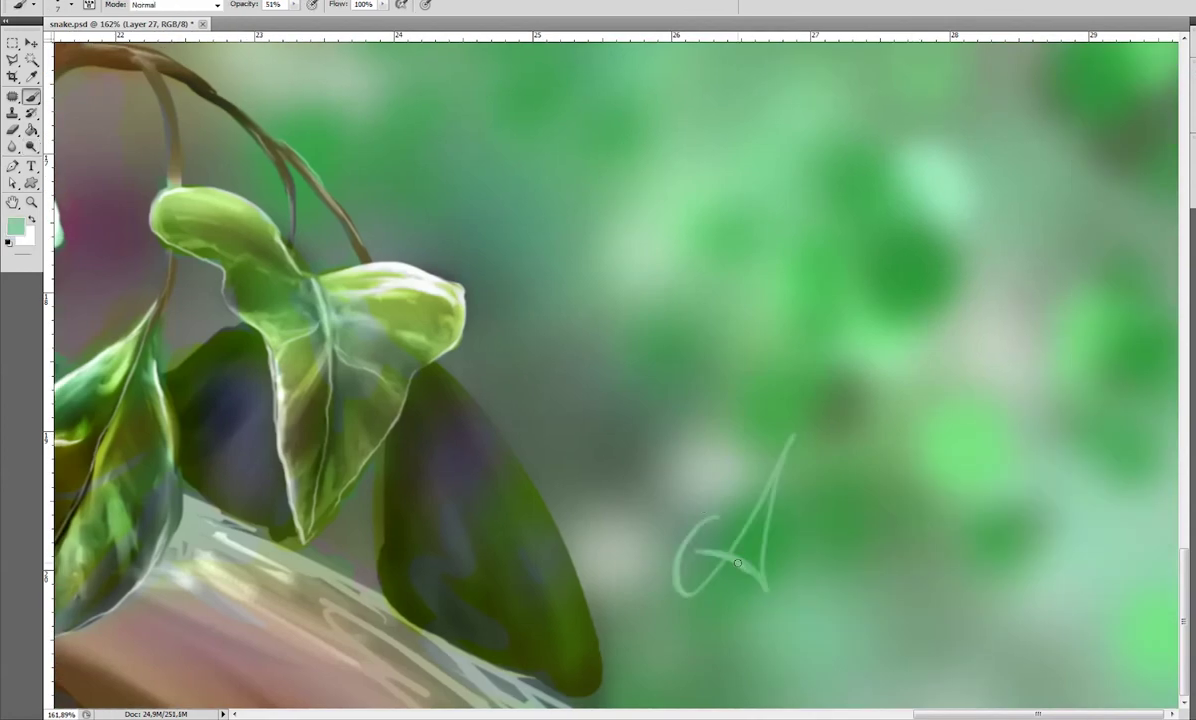
drag(766, 590, 837, 558)
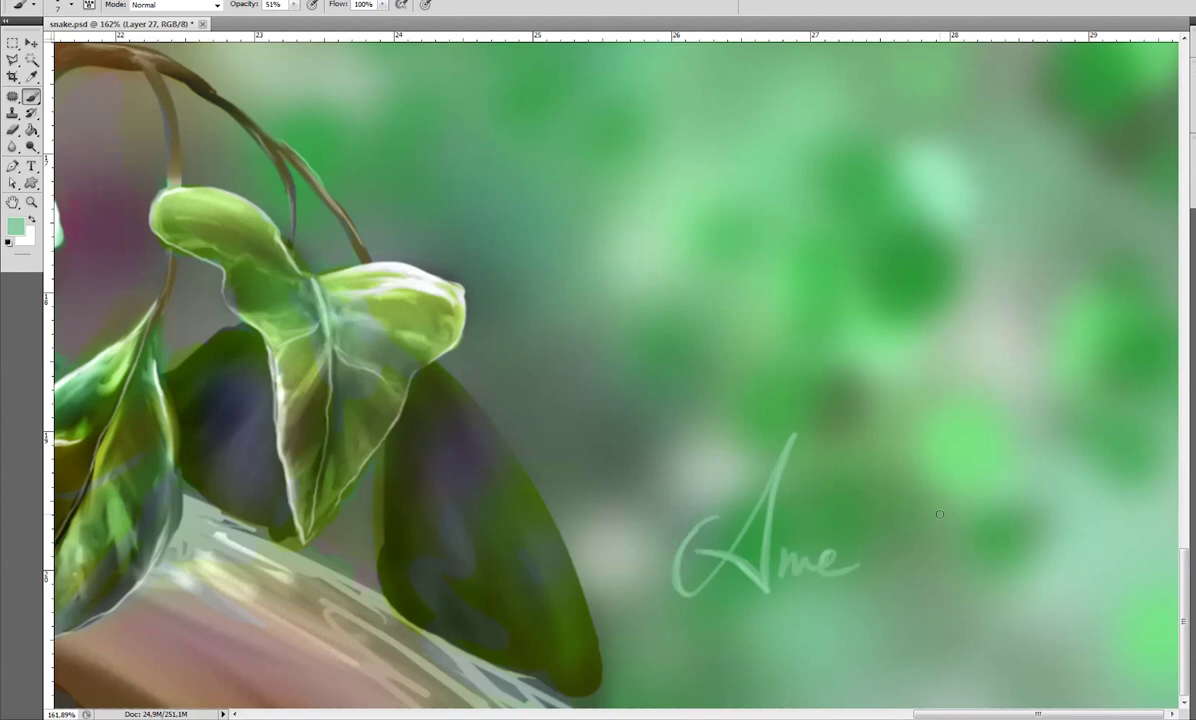
drag(880, 505, 903, 578)
mouse_move(965, 440)
mouse_down()
mouse_move(948, 574)
mouse_move(1056, 540)
mouse_up()
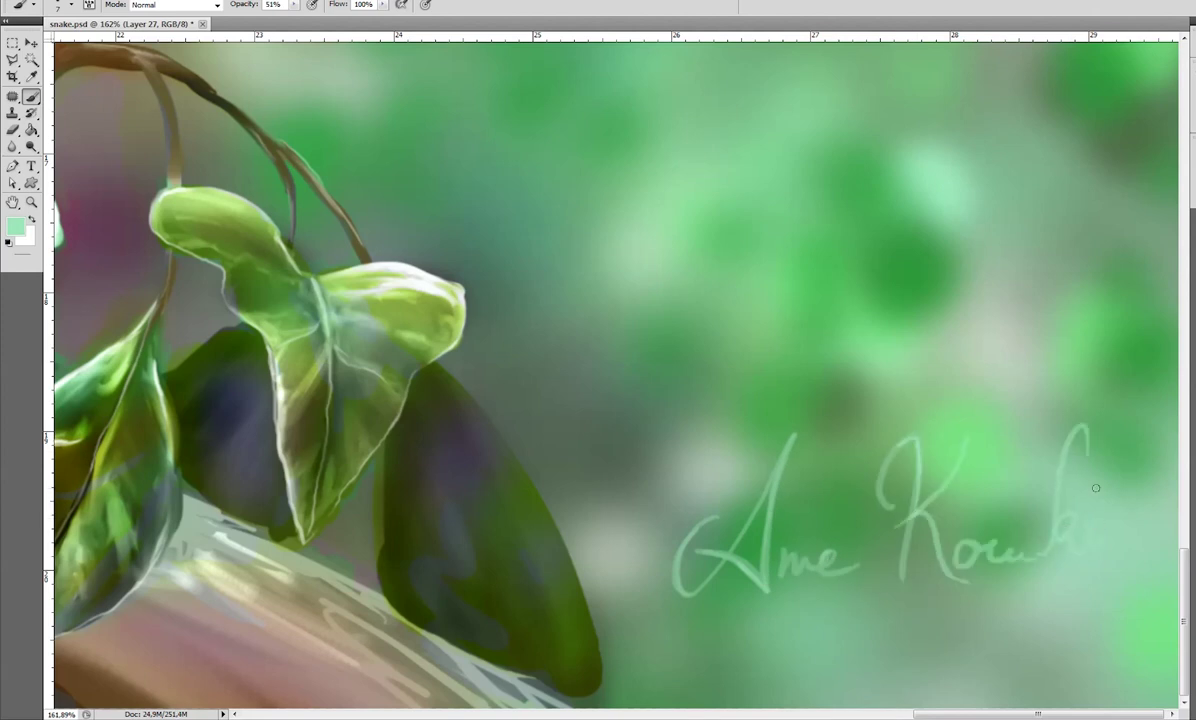
key(ctrl+alt+z)
key(ctrl+alt+z)
key(ctrl+alt+z)
drag(962, 432, 980, 600)
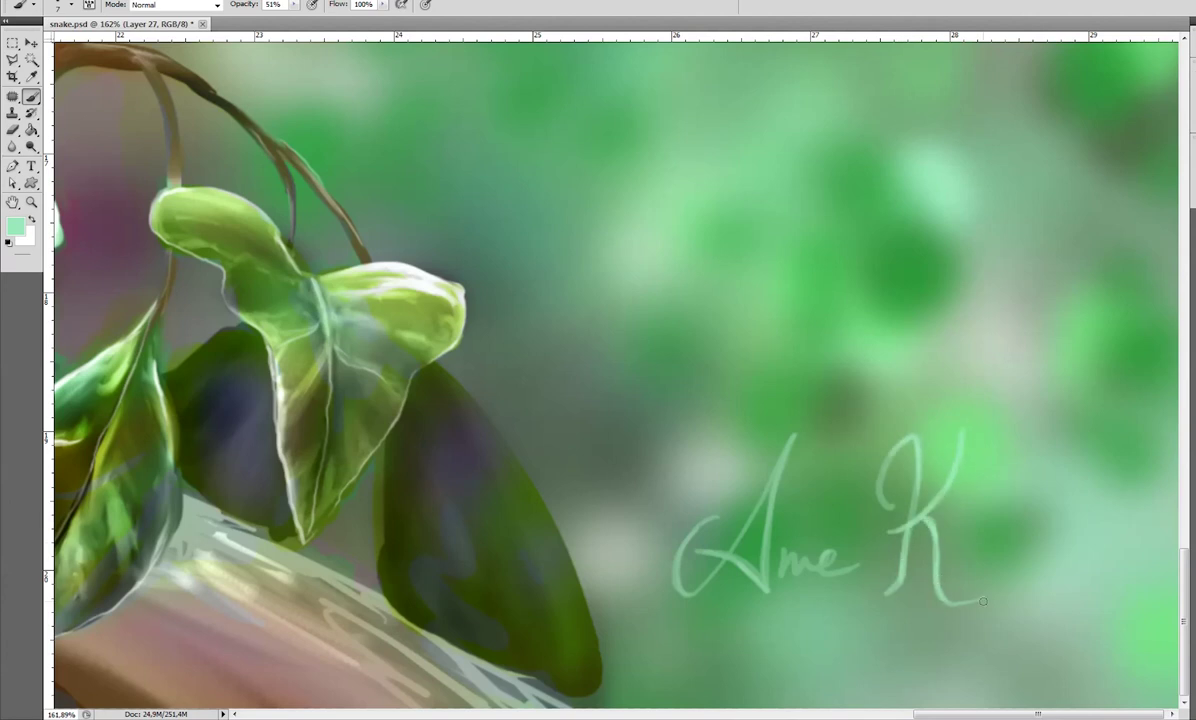
mouse_move(983, 601)
mouse_down()
mouse_move(983, 539)
mouse_move(1048, 535)
mouse_up()
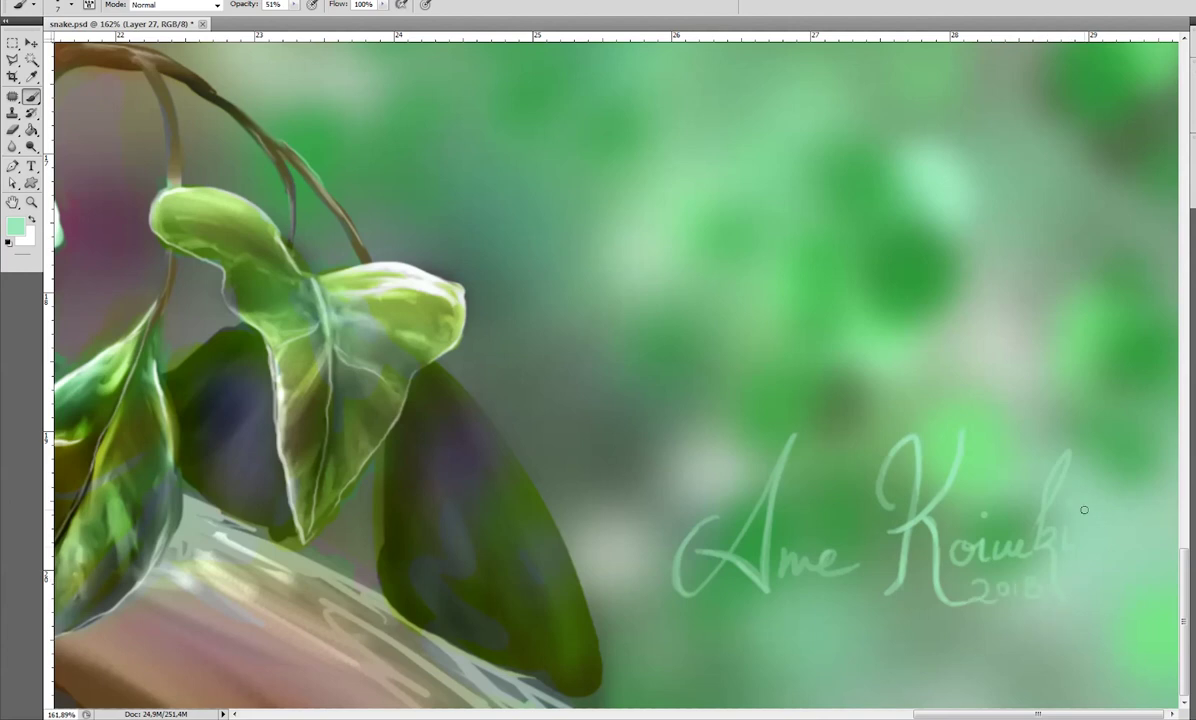
With a size 3 brush at full opacity, brighten the signature's capital and final letters.
key(x)
right_click(1083, 510)
double_click(1110, 621)
key(0)
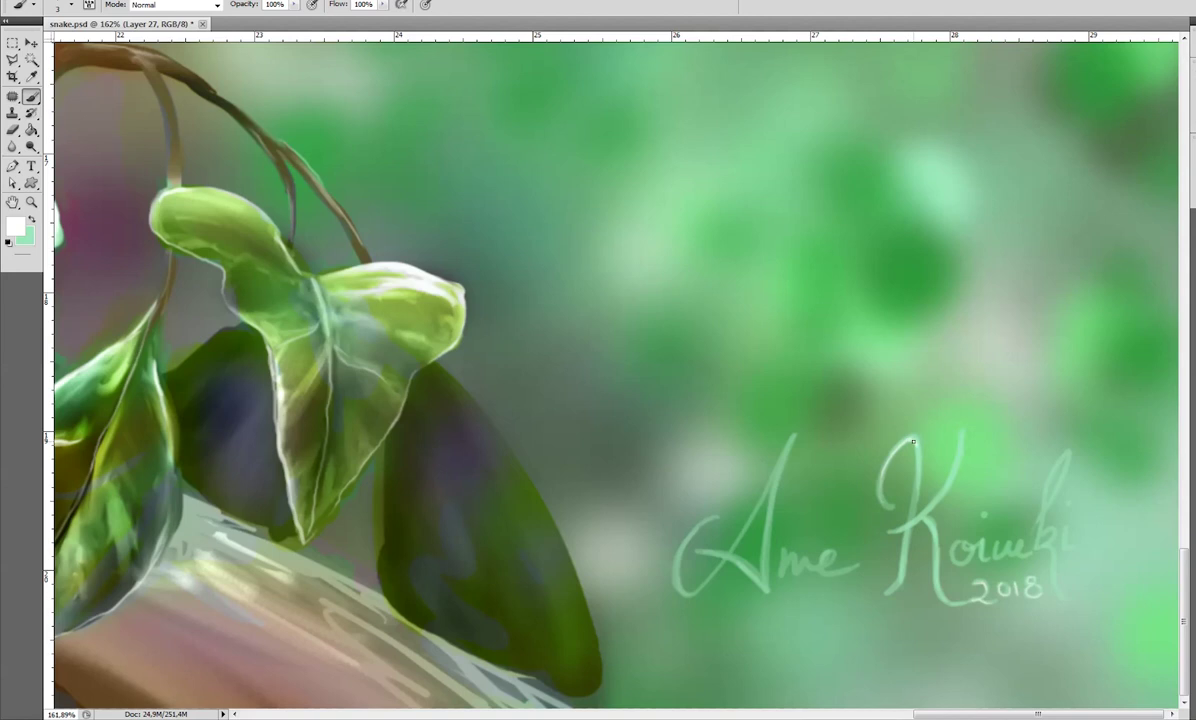
drag(962, 429, 916, 517)
drag(1061, 476, 1066, 524)
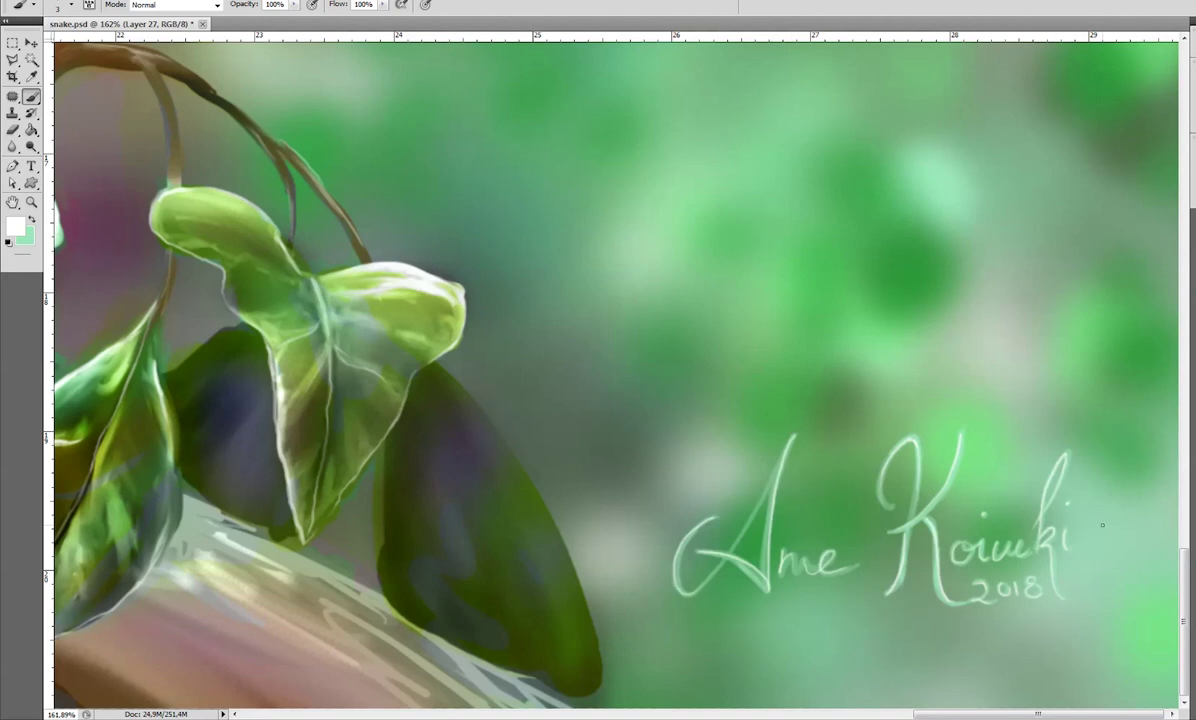
key(ctrl+0)
Set brush opacity to 30%, then sample teal, light green and finally dark teal from the snake's coils.
alt+scroll(582, 391, up, 3)
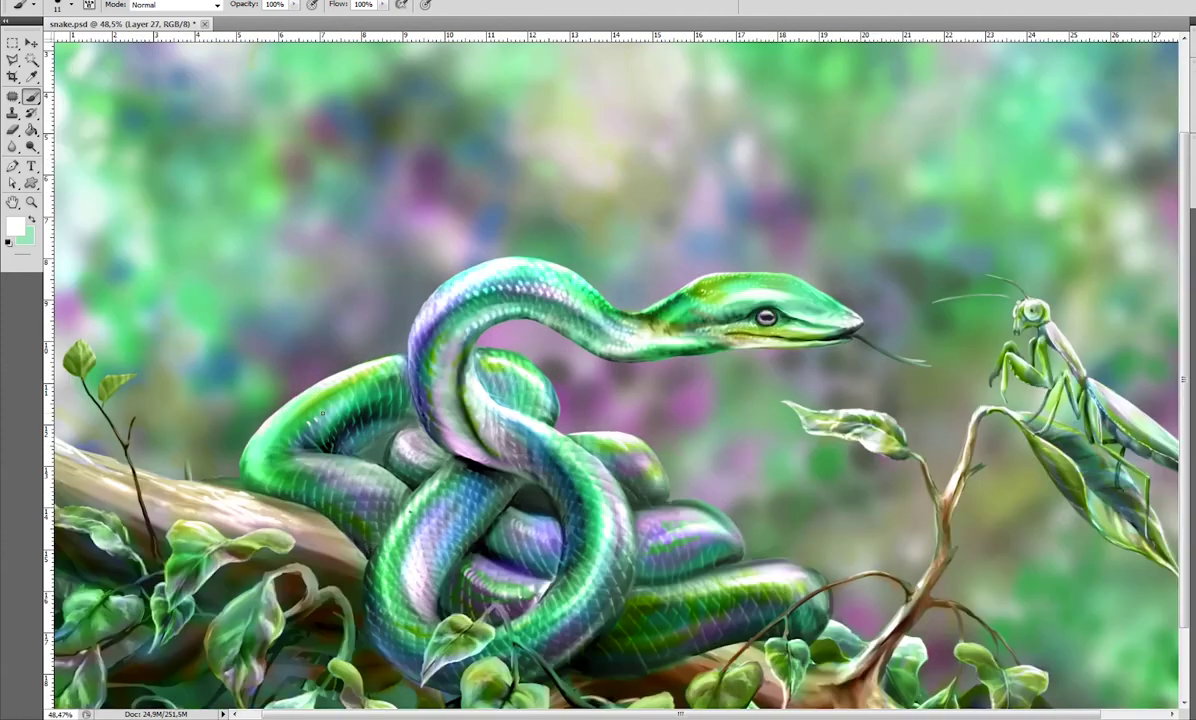
right_click(515, 385)
key(Escape)
key(3)
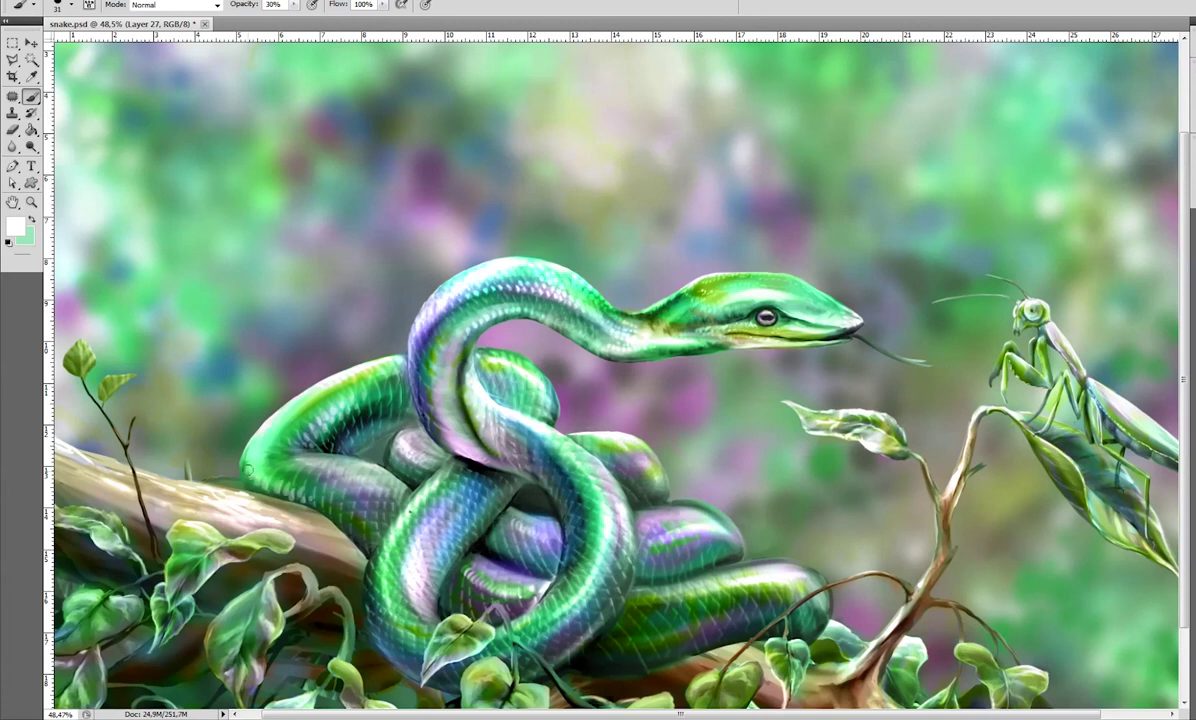
alt+click(357, 340)
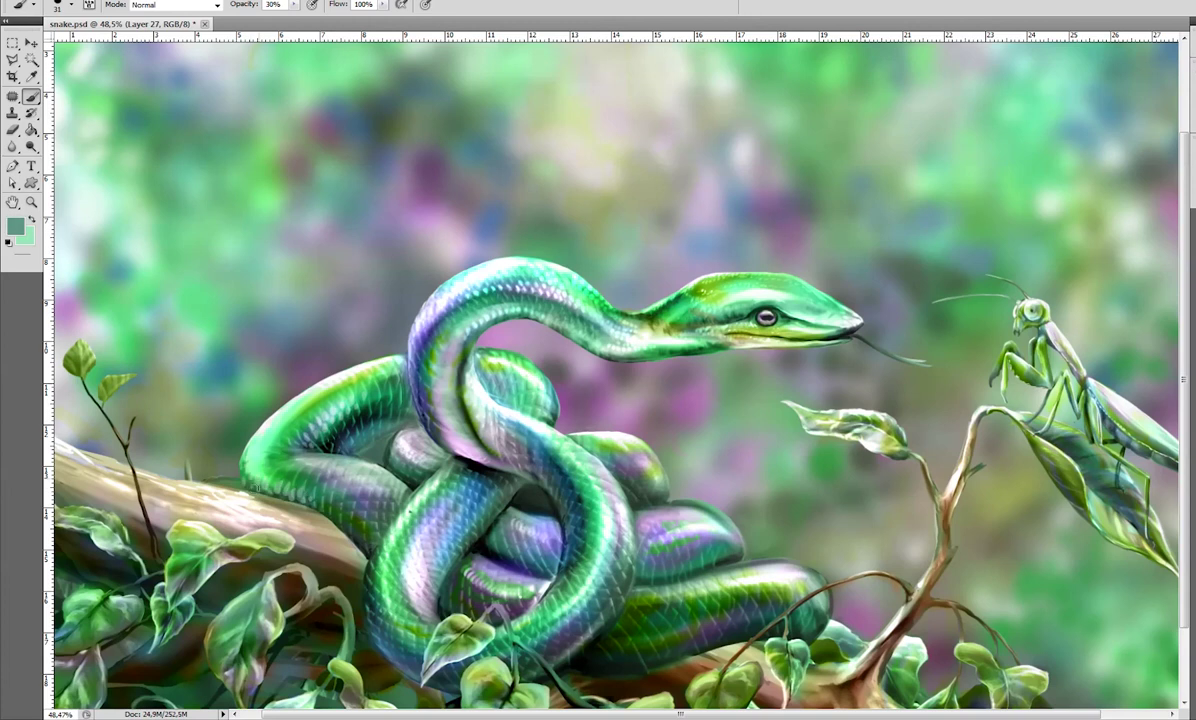
alt+click(298, 394)
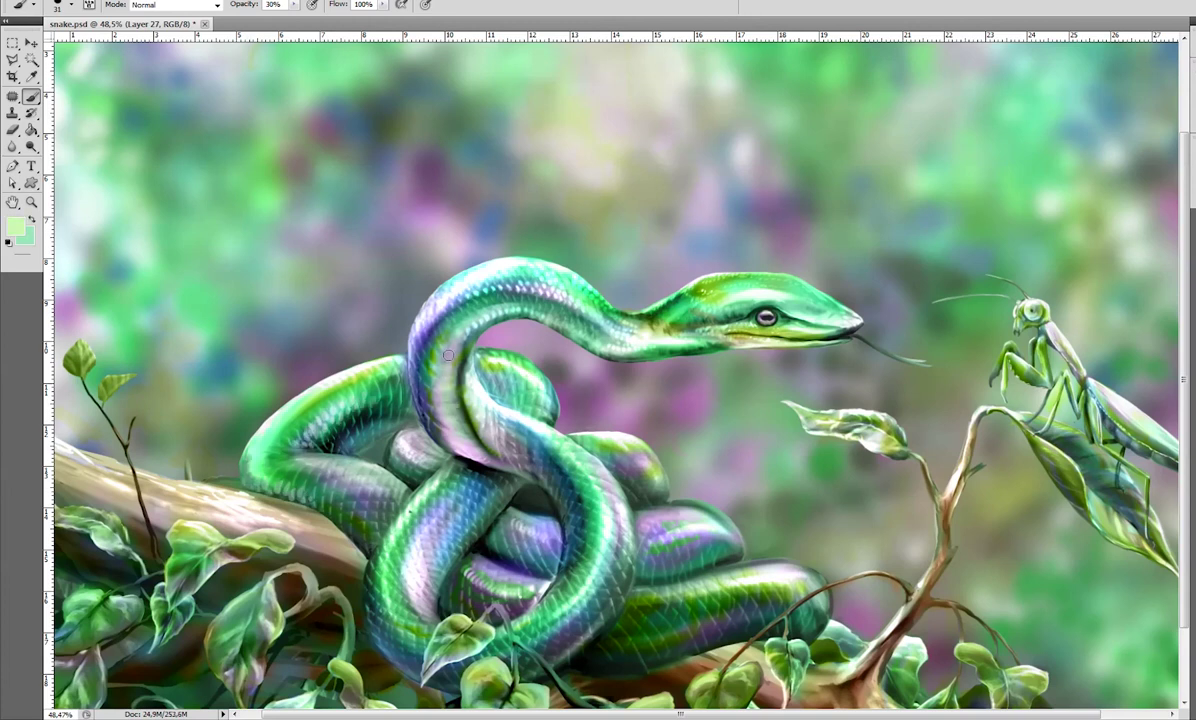
alt+click(380, 630)
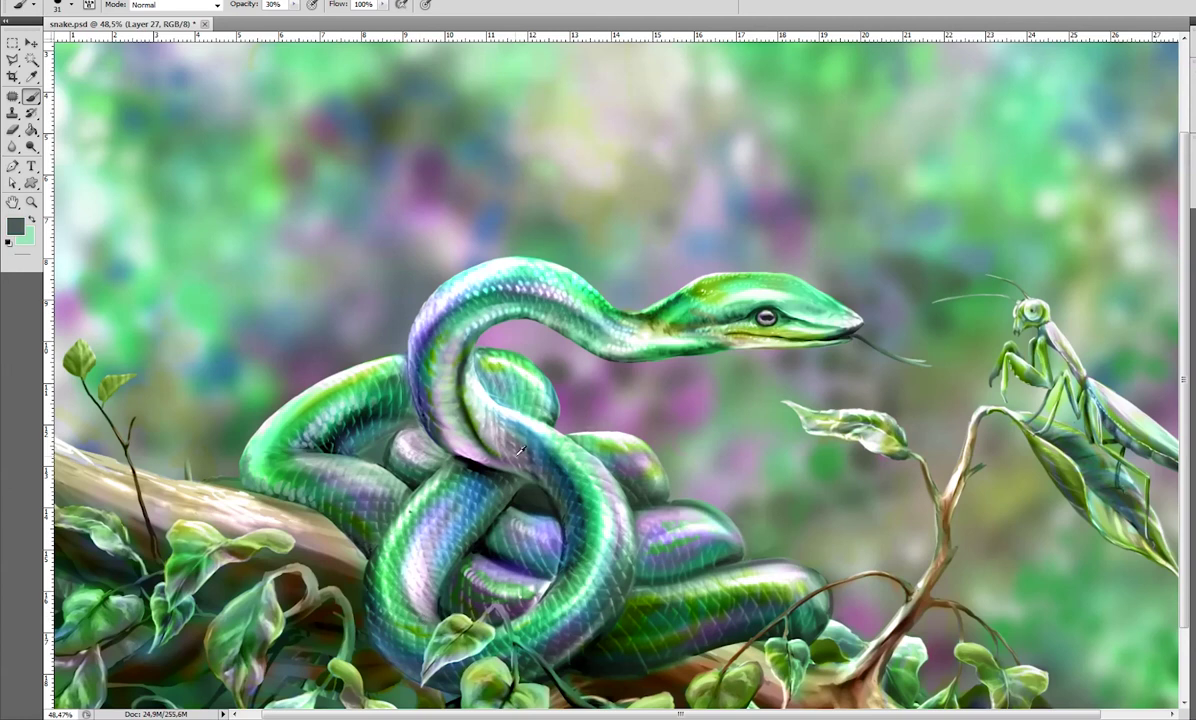